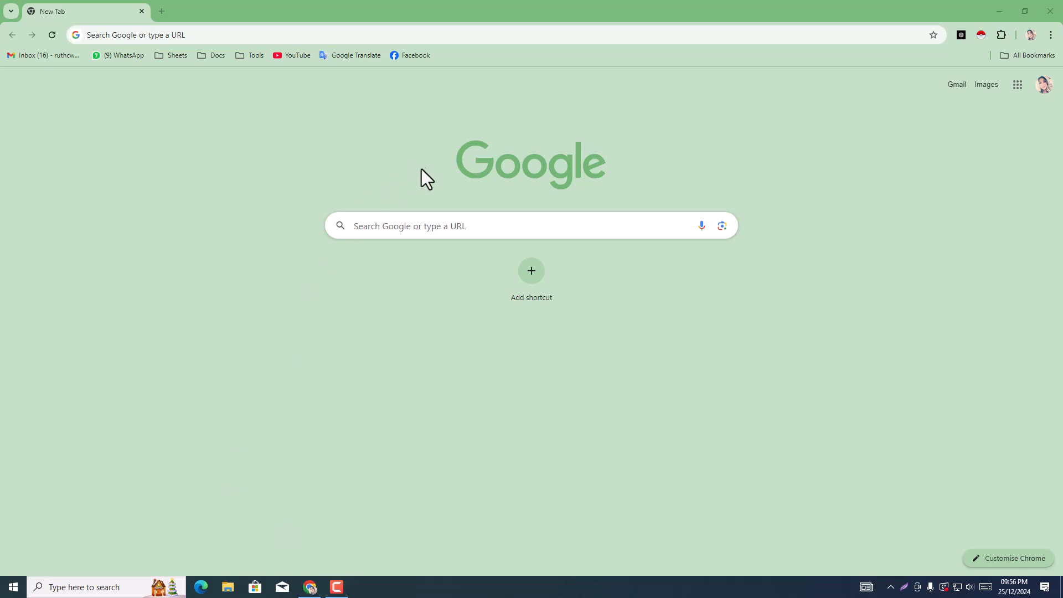
Step: Enter "marketing agency in new york" as the Google search query using the suggested completion
click(428, 221)
text(marketing agency in new york)
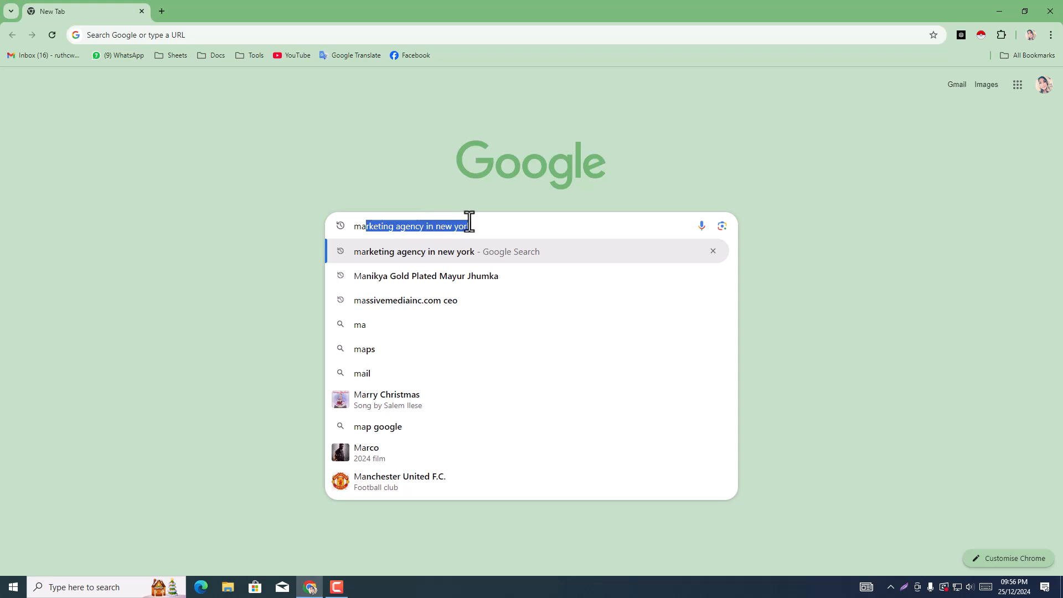
click(489, 224)
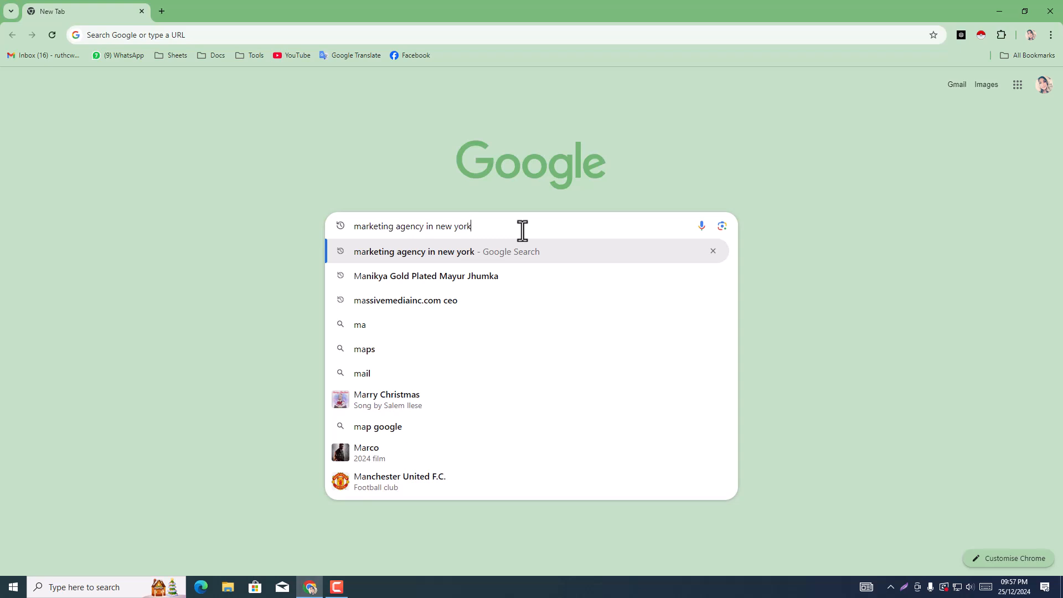
Step: Open fiverr.com in a new incognito window and complete the human verification check
key(ctrl+shift+n)
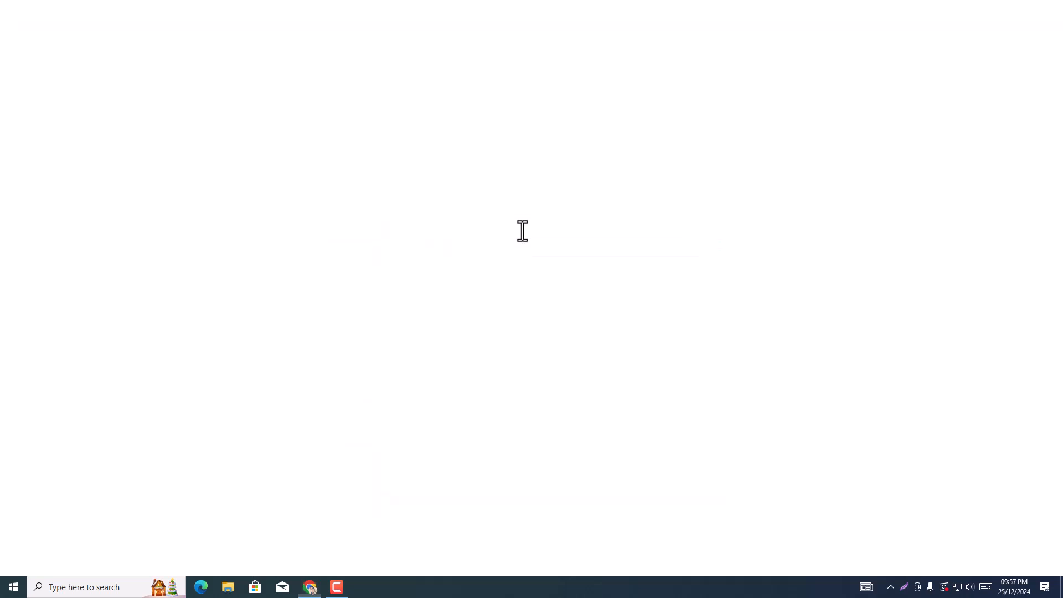
text(f)
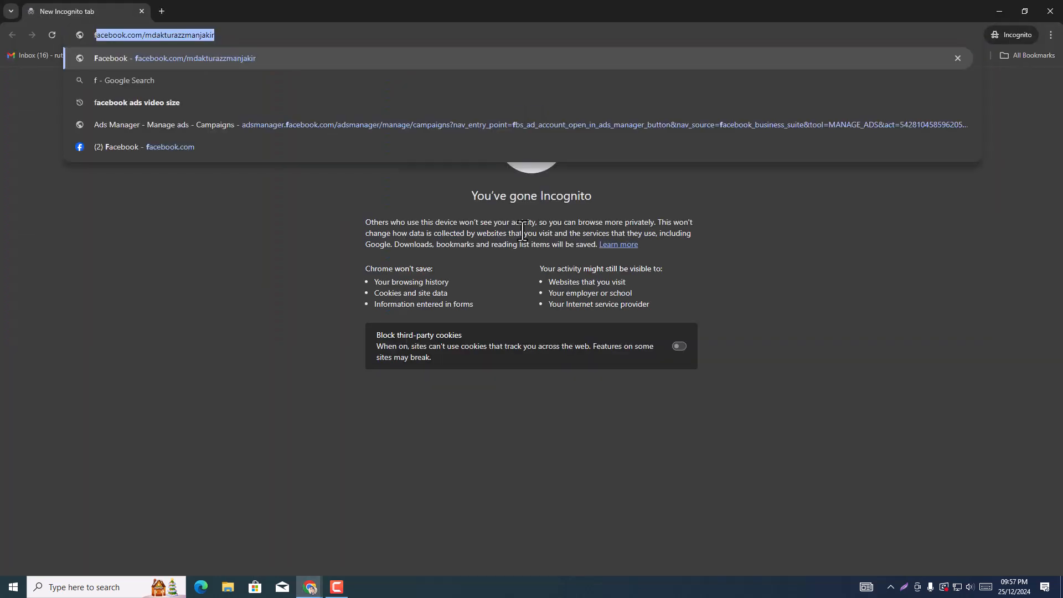
text(iv)
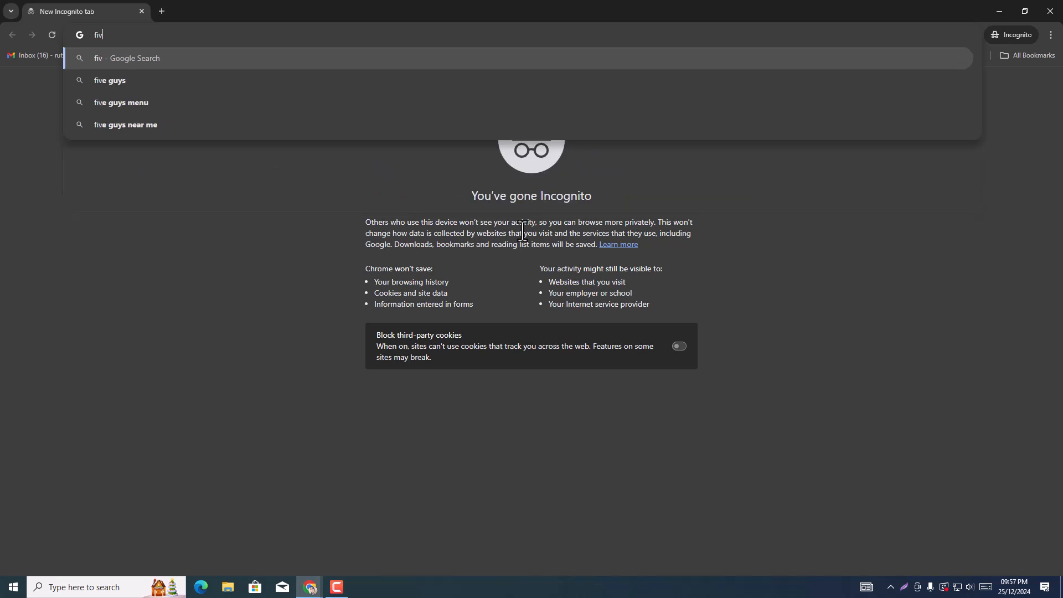
text(err)
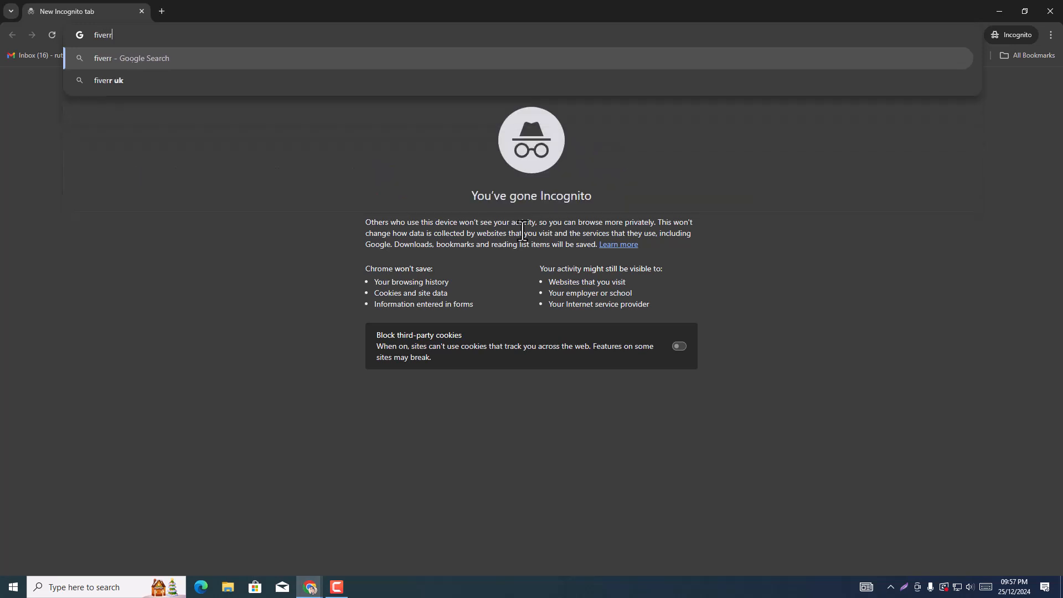
text(.co)
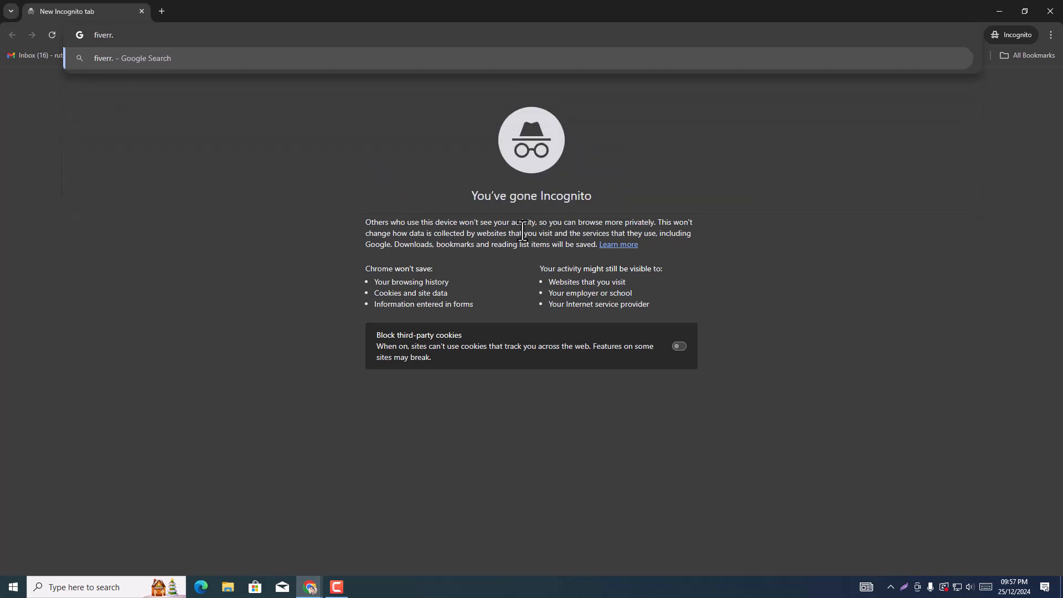
text(m)
key(Return)
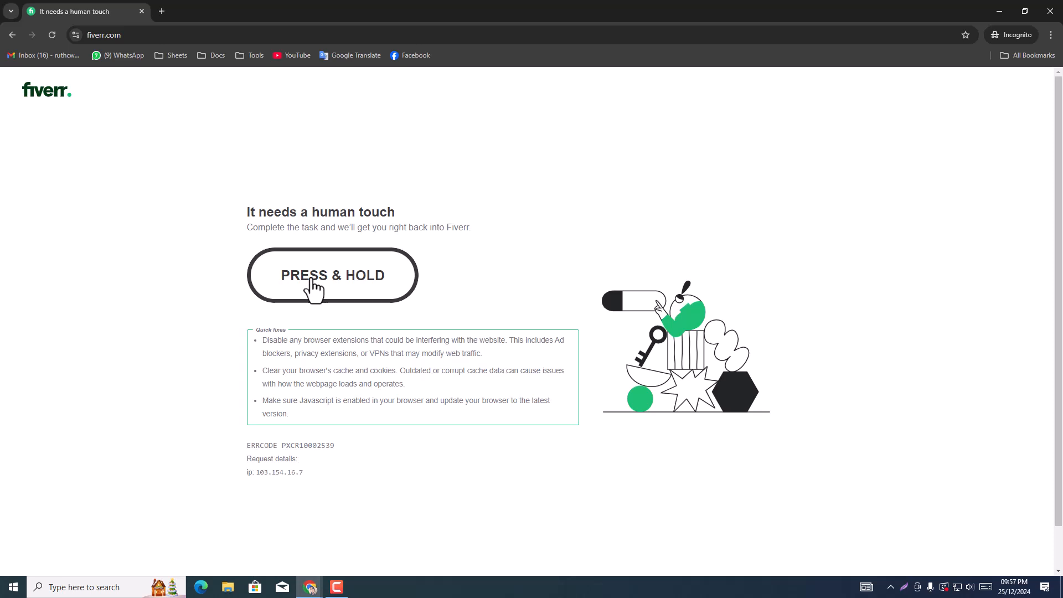
drag(313, 287, 314, 288)
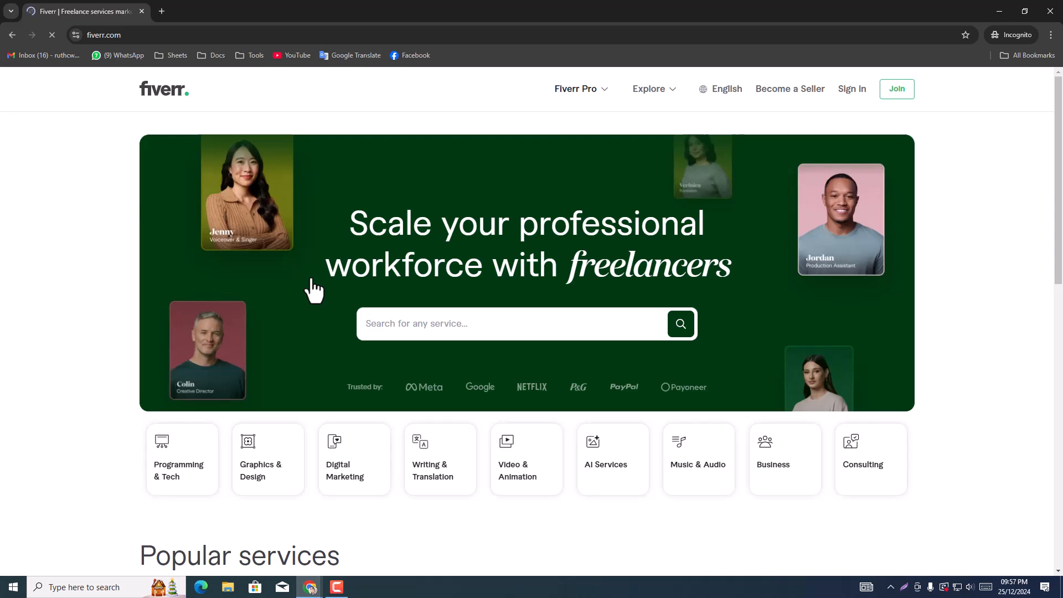
Step: Search Fiverr for "google map scraping" using the suggested query
click(450, 319)
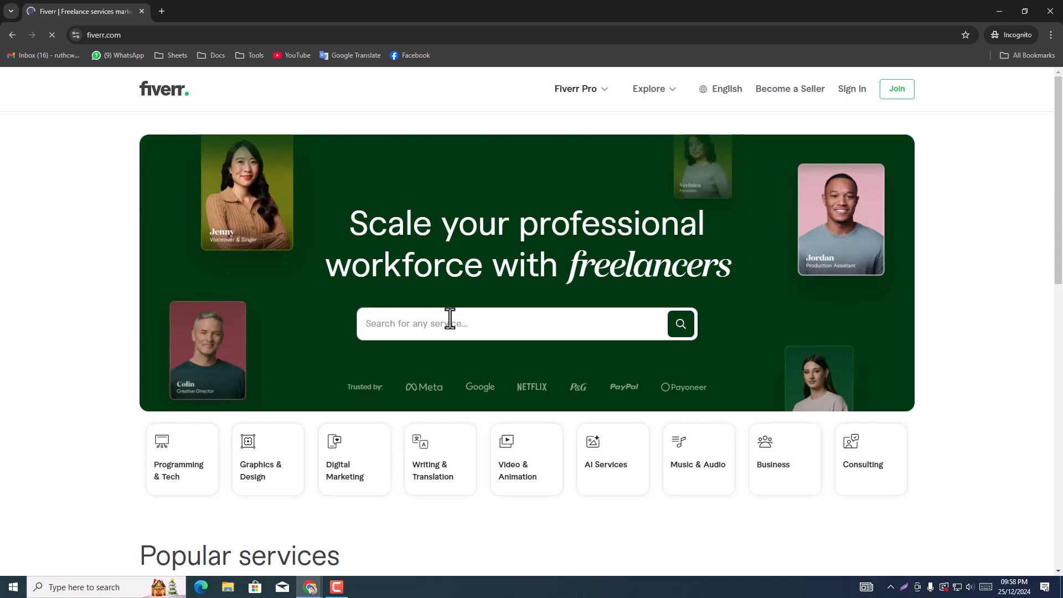
text(googlr)
key(BackSpace)
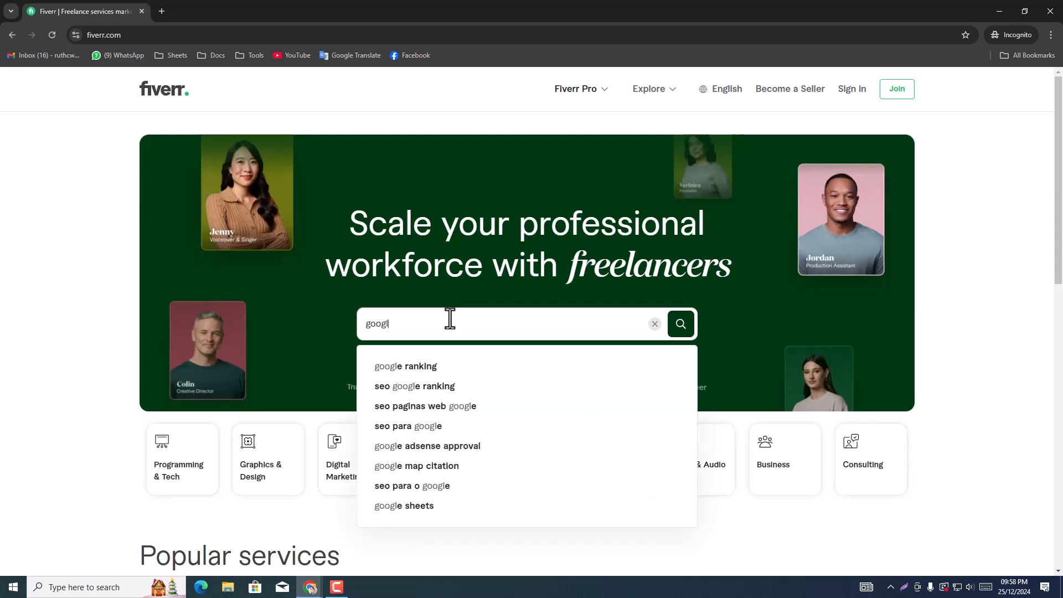
text(e map)
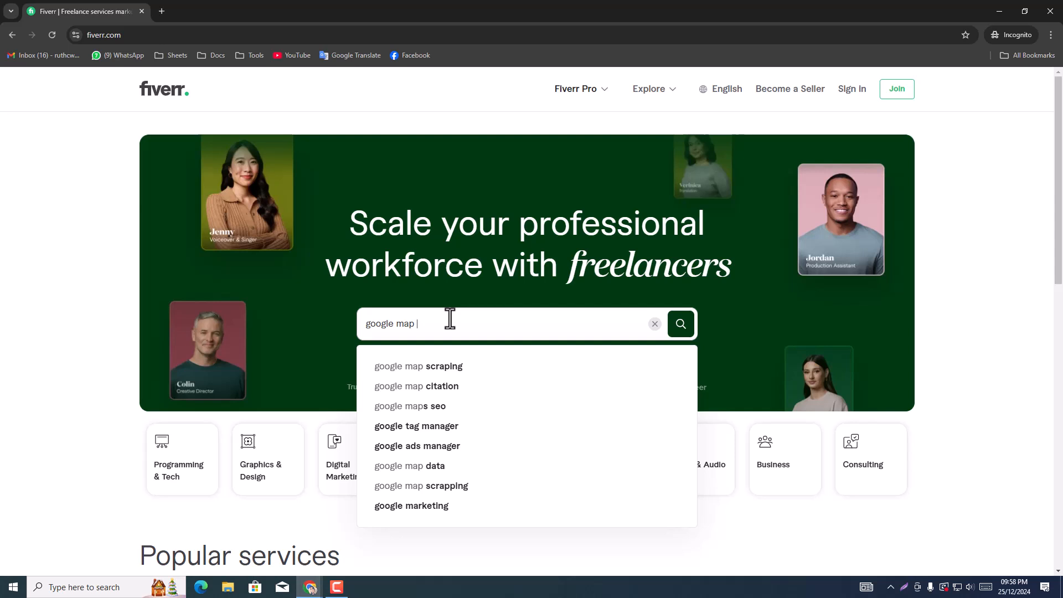
click(459, 367)
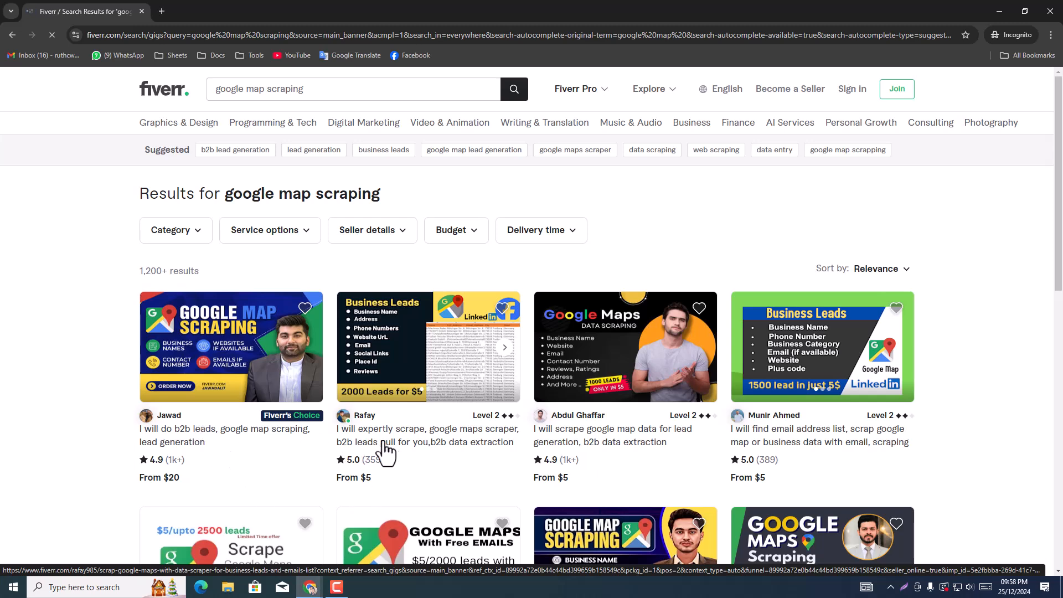
Step: Open the first row of Google map scraping gigs in separate tabs and dismiss the account sign-up prompt
middle_click(608, 441)
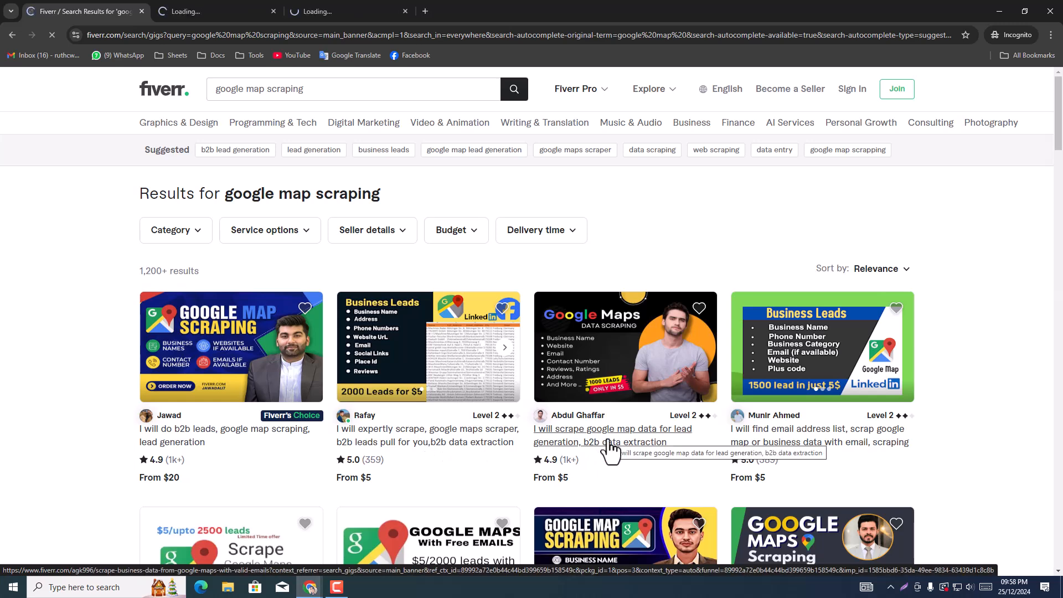
middle_click(807, 440)
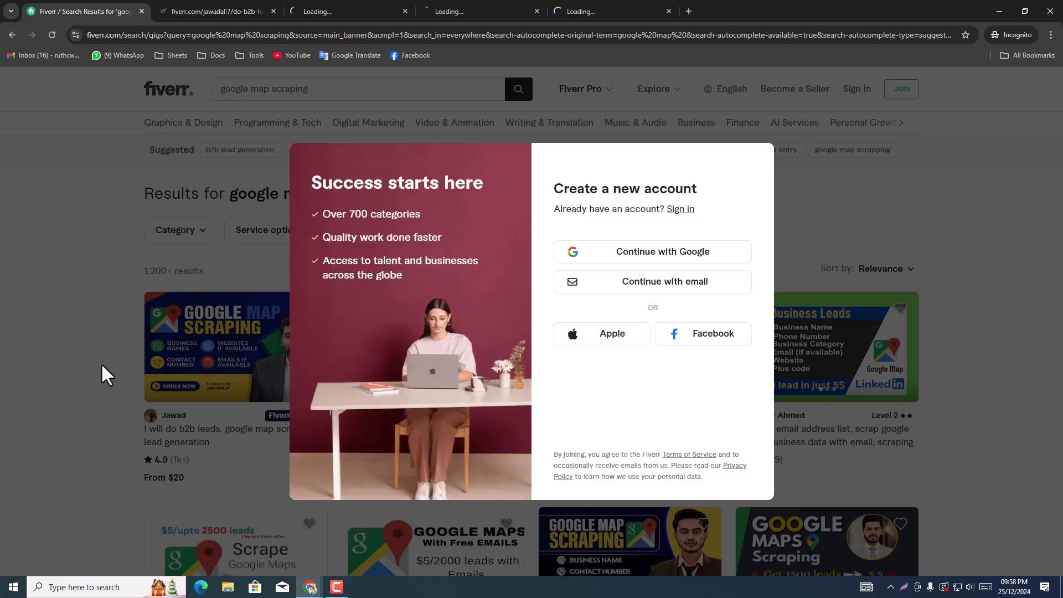
click(101, 364)
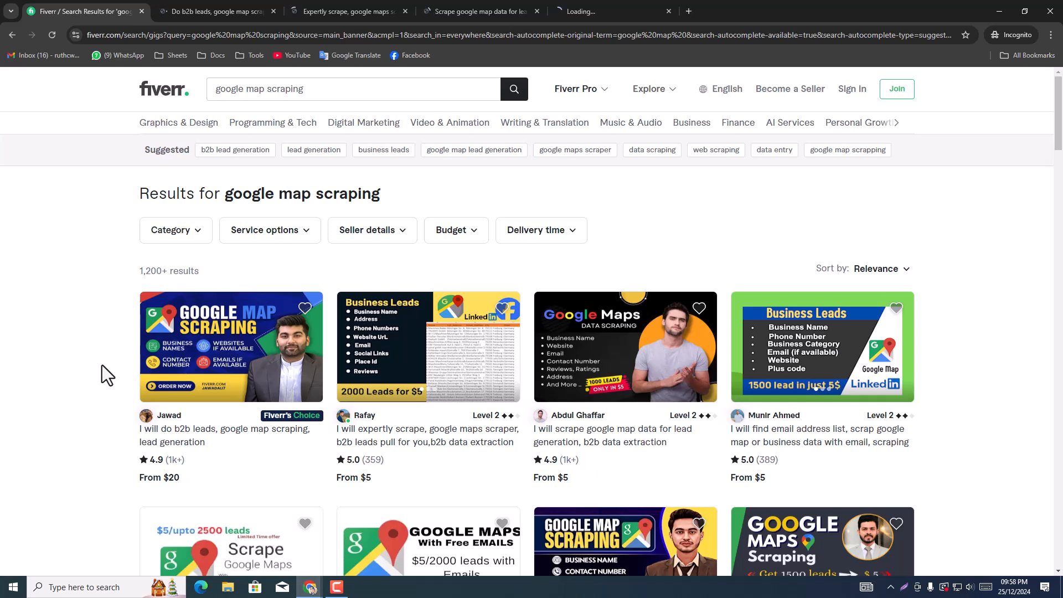
Step: Review the Basic package offer and price of each opened gig, closing each gig tab after viewing it
click(214, 2)
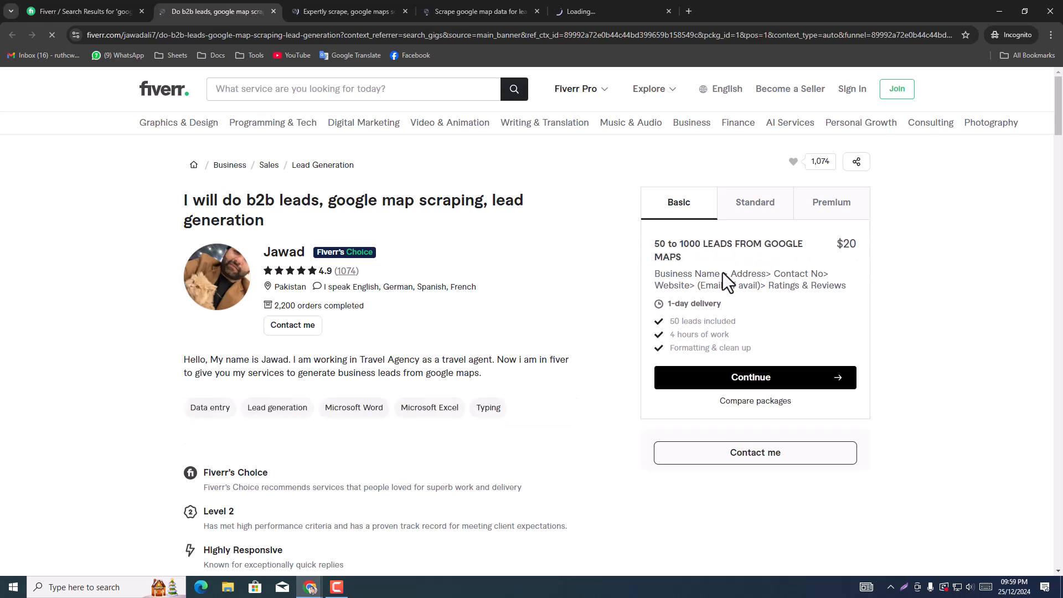
click(273, 11)
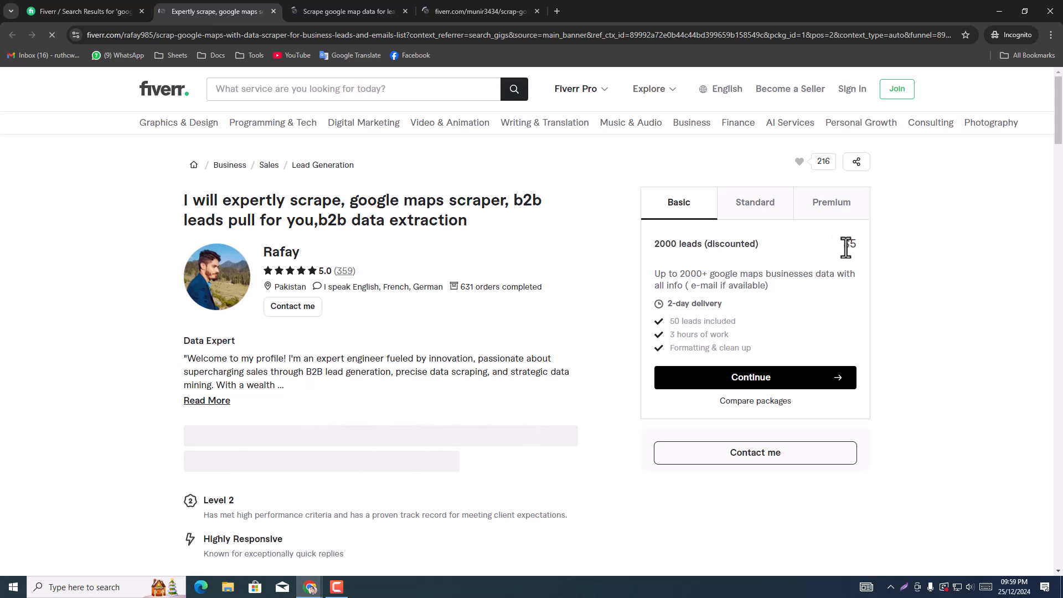
click(273, 11)
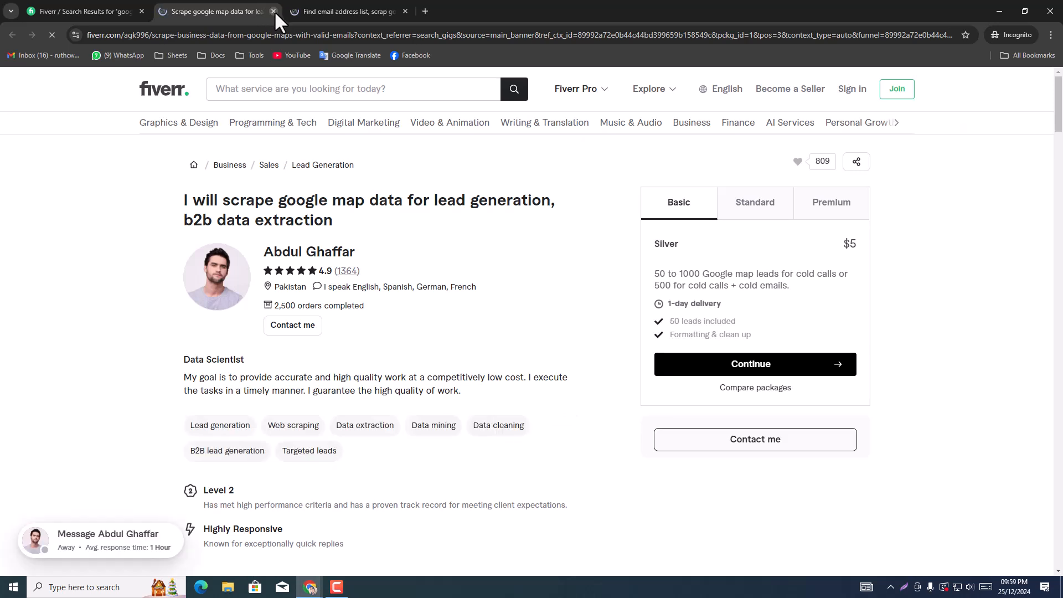
click(273, 11)
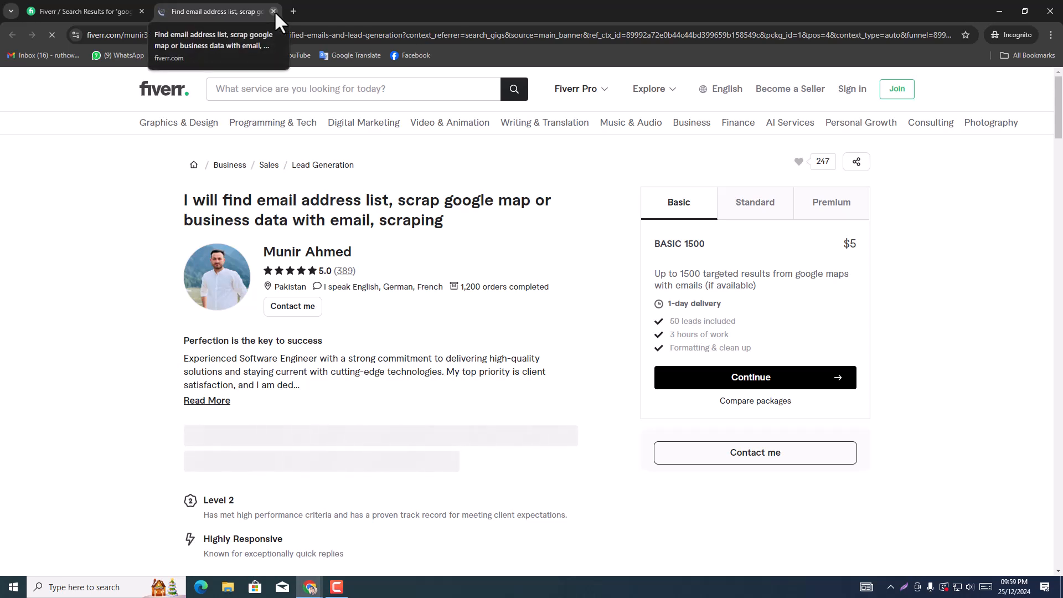
click(274, 11)
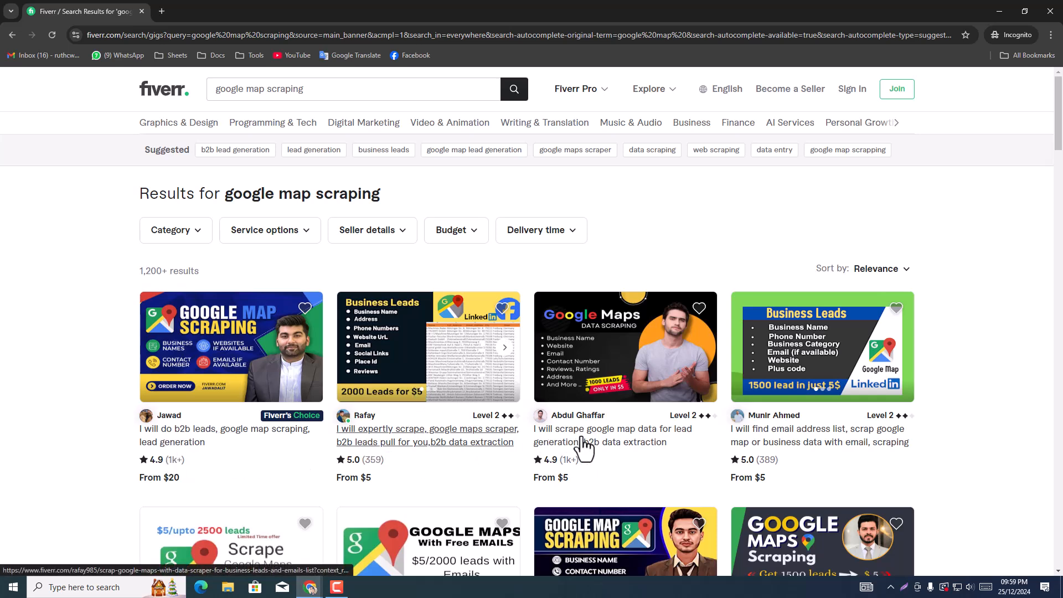
Step: Look through more Google map scraping gigs in the results and close the incognito window
scroll(789, 413, down, 2)
scroll(237, 482, down, 3)
scroll(239, 465, down, 1)
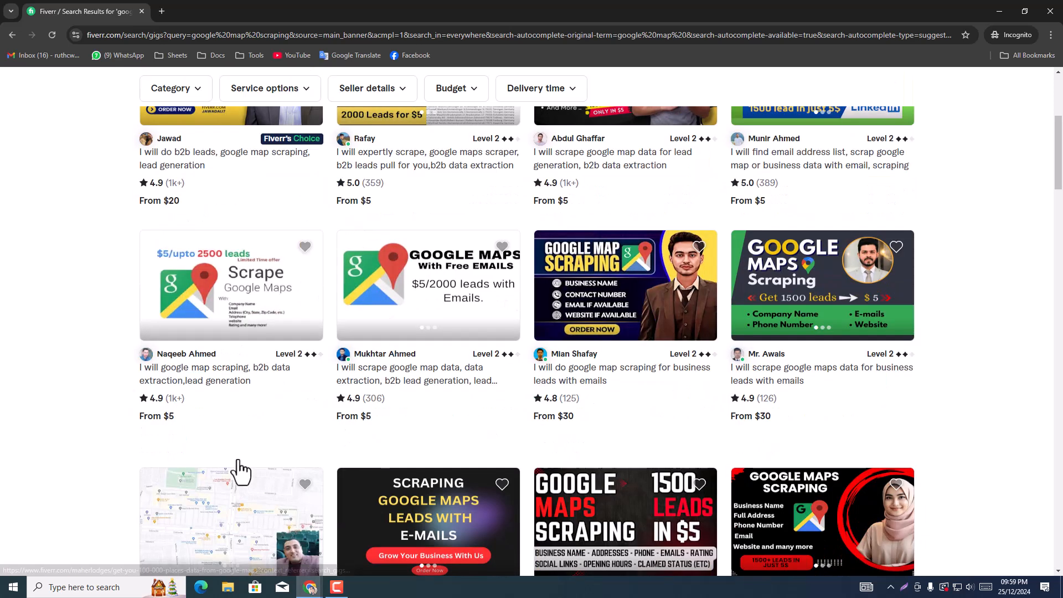
click(1051, 11)
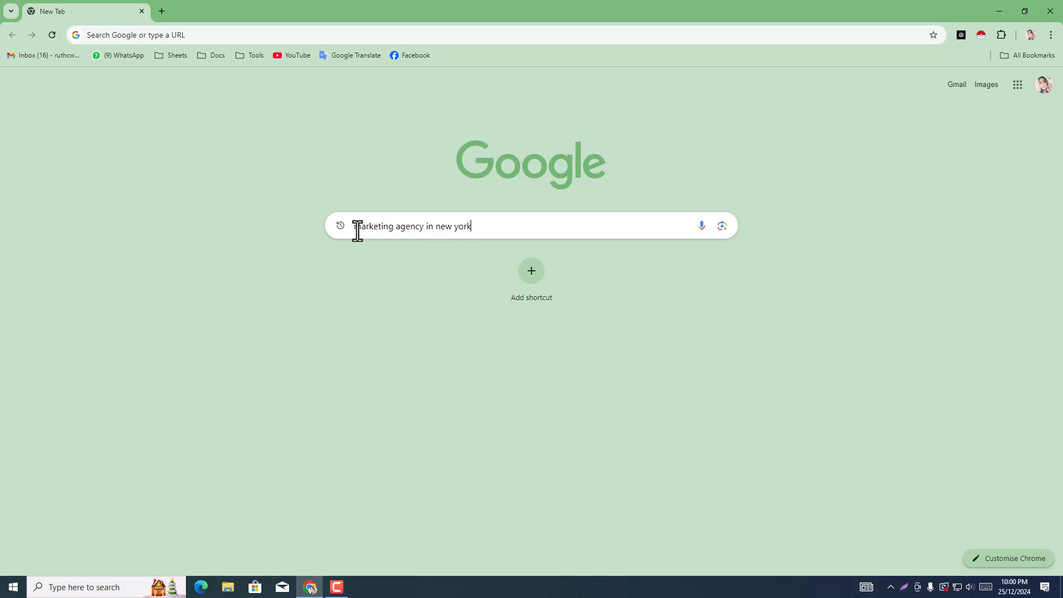
Step: Run the Google search for "marketing agency in new york" and open the full list of local businesses
key(Return)
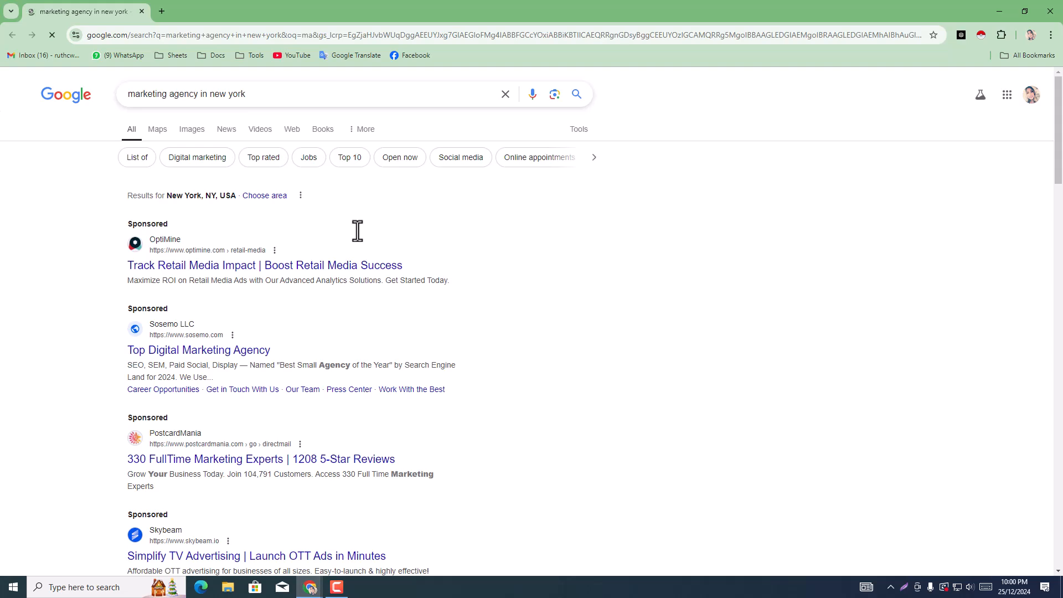
scroll(332, 387, down, 9)
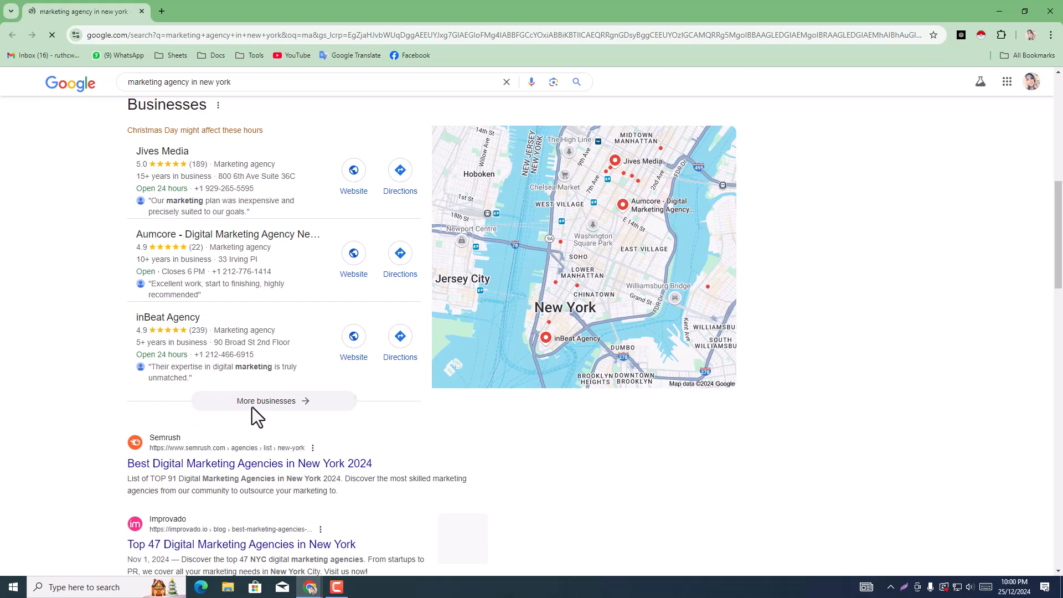
click(254, 410)
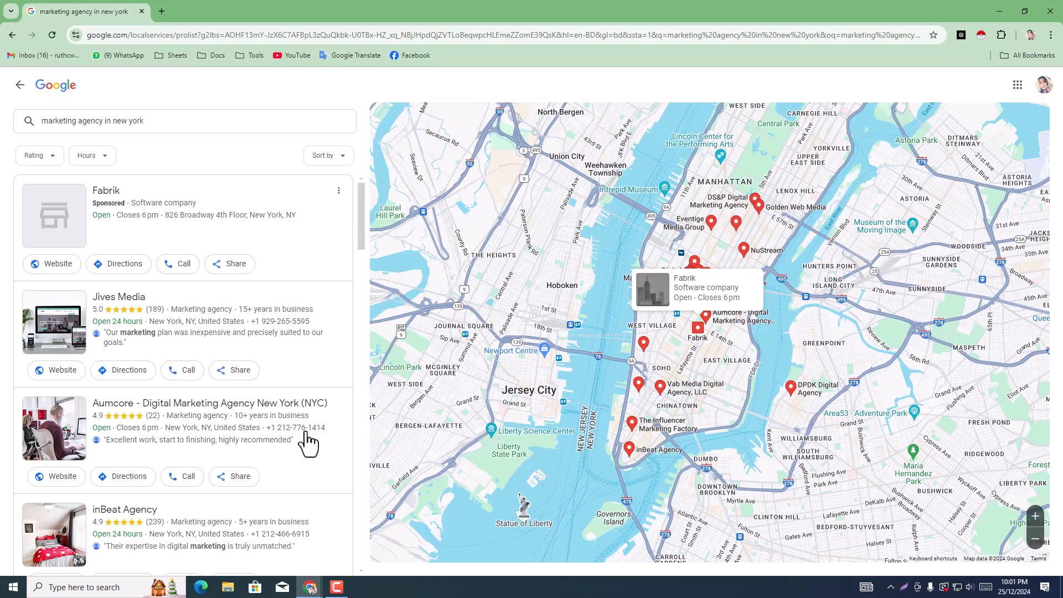
Step: Close the spare New Tab browser window and return to the marketing agency listings
mouse_move(311, 591)
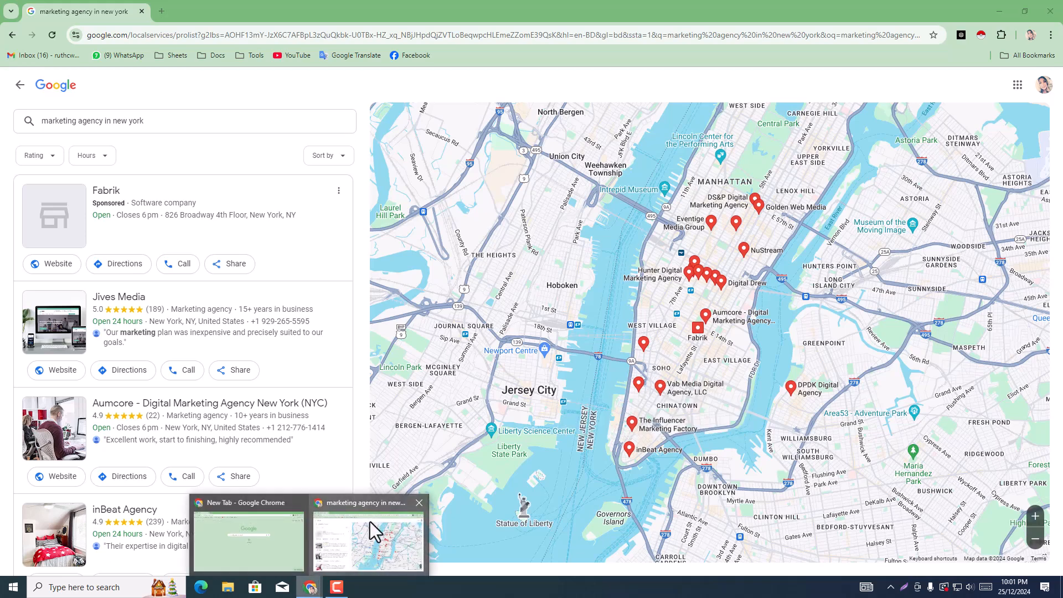
mouse_move(268, 500)
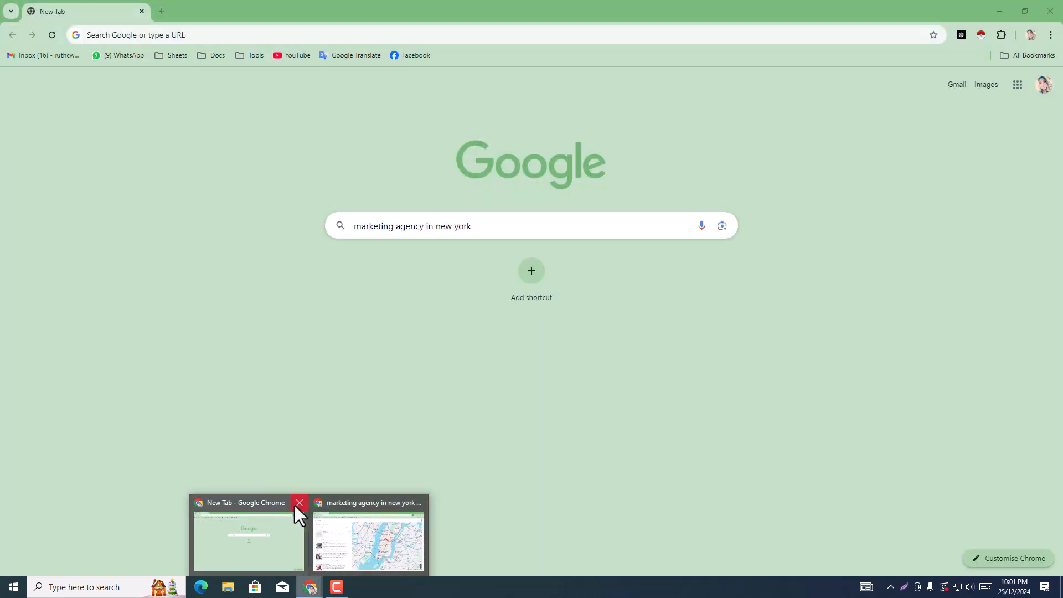
click(295, 504)
click(295, 526)
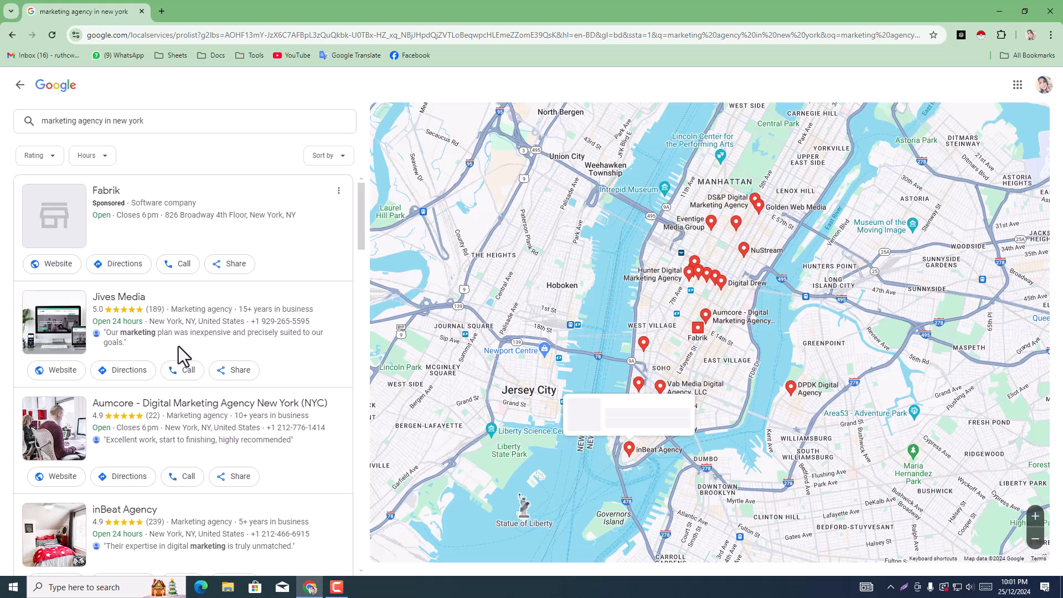
Step: Open the Jives Media listing and examine its name, phone number, website, services, address and reviews
click(150, 329)
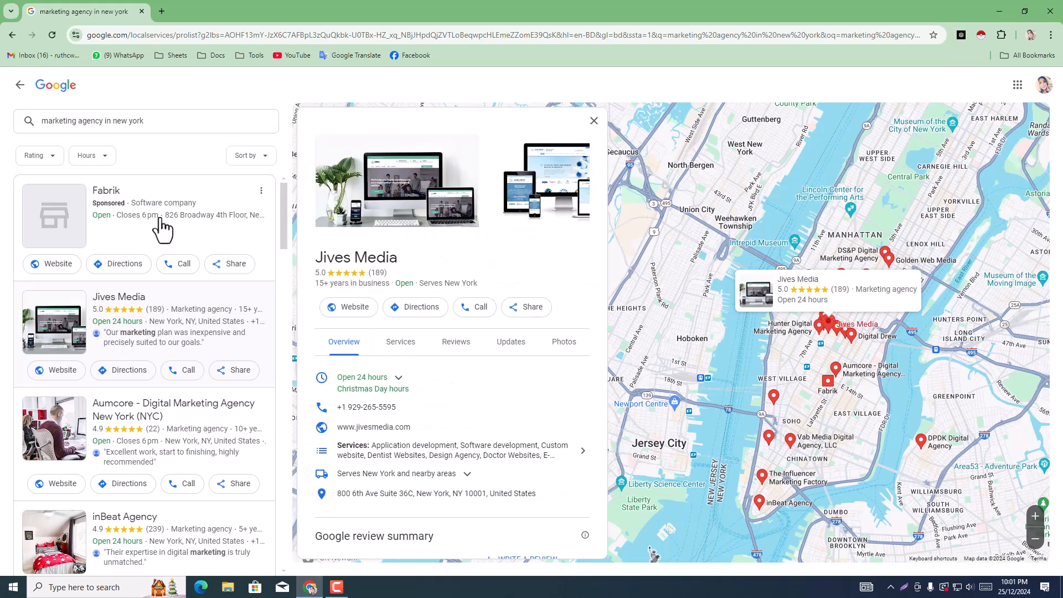
triple_click(386, 258)
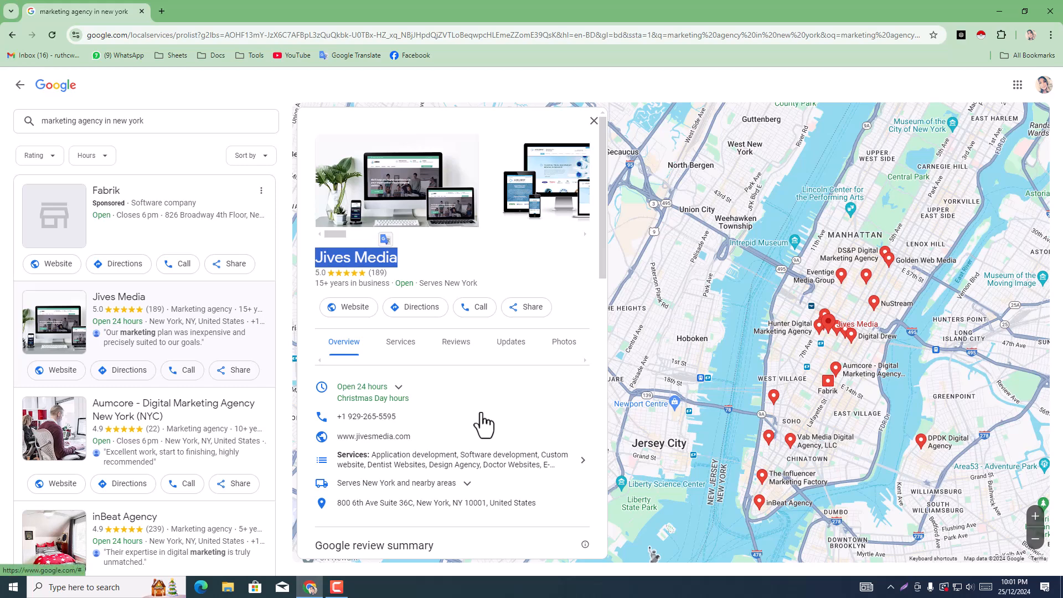
scroll(477, 421, down, 1)
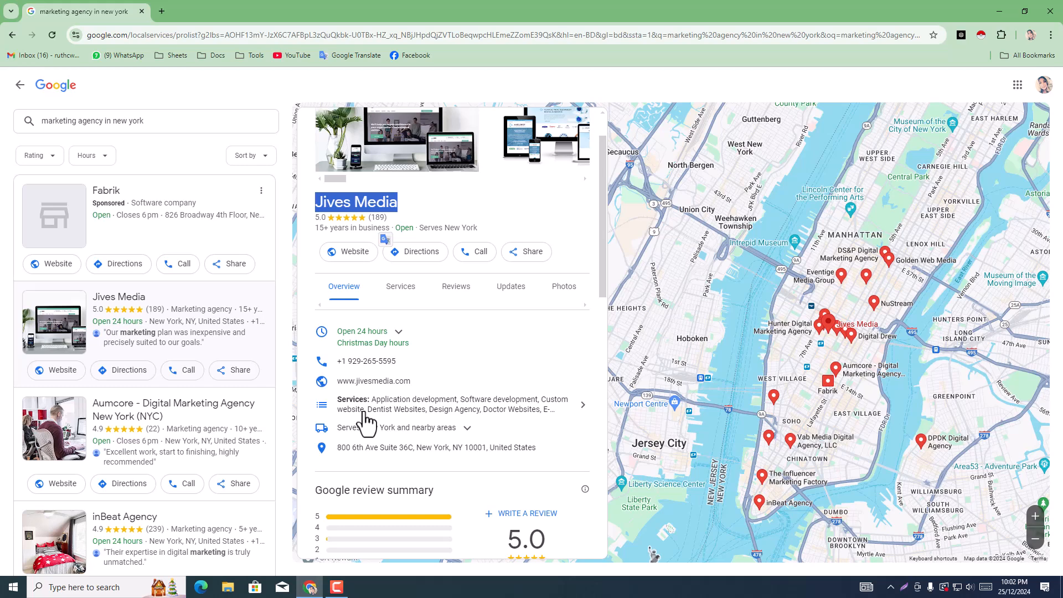
click(12, 590)
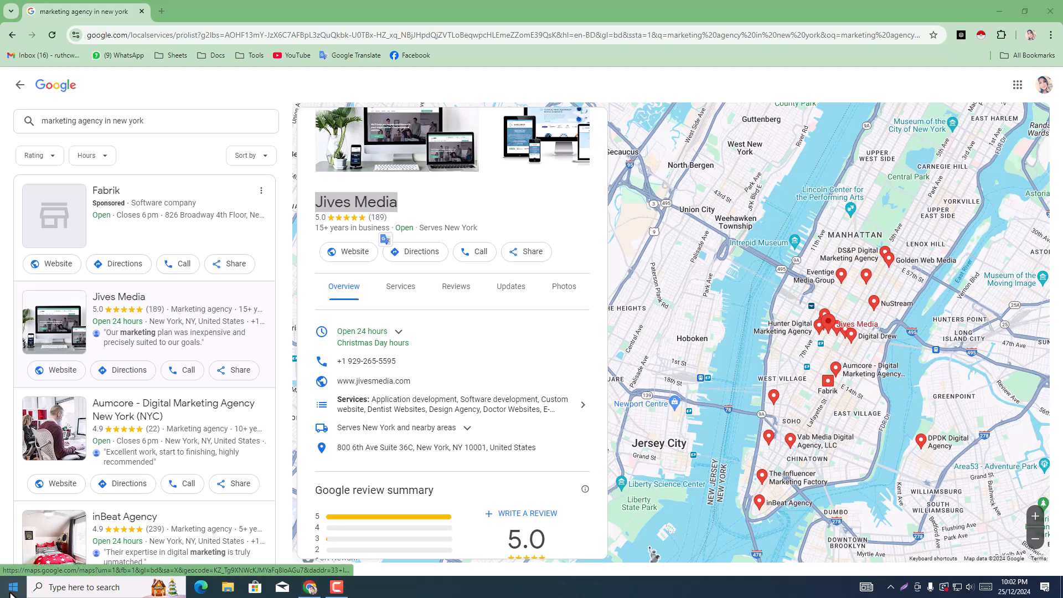
click(356, 2)
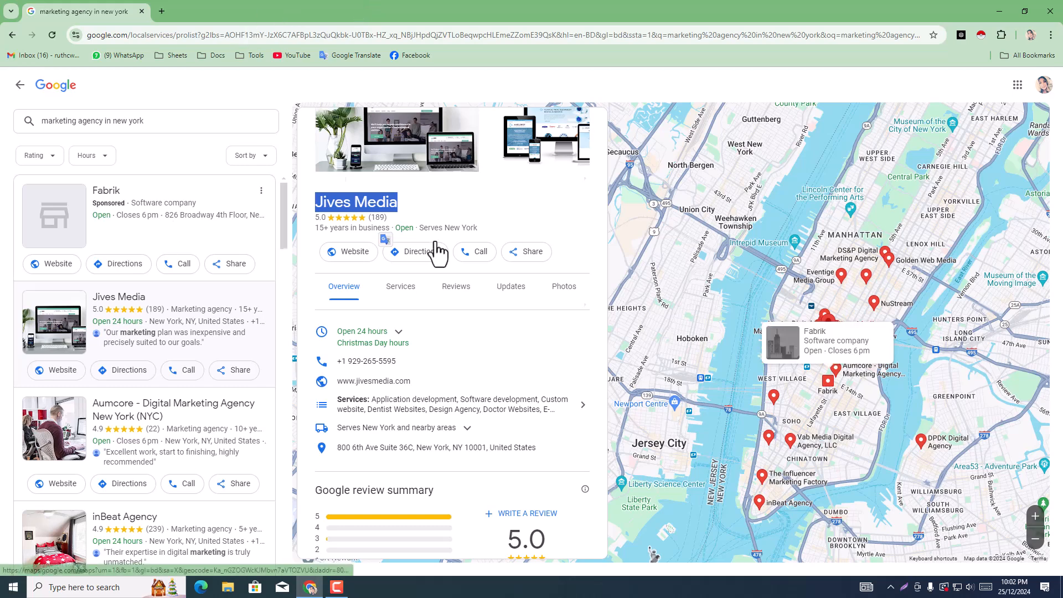
scroll(437, 250, down, 2)
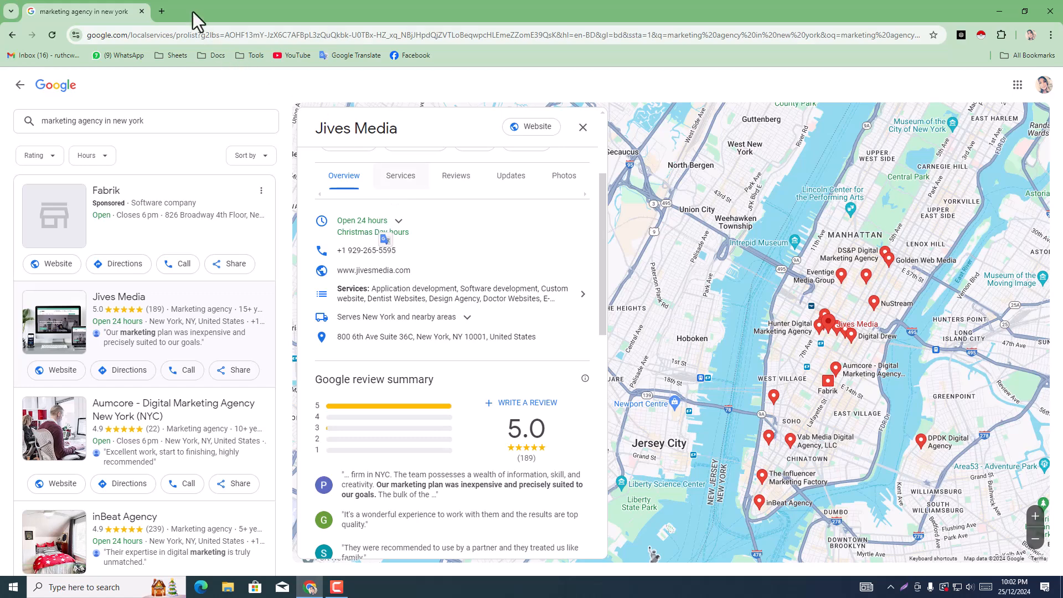
Step: In a new browser tab, search for "instant data scraper extension" and open its Chrome Web Store page
click(161, 11)
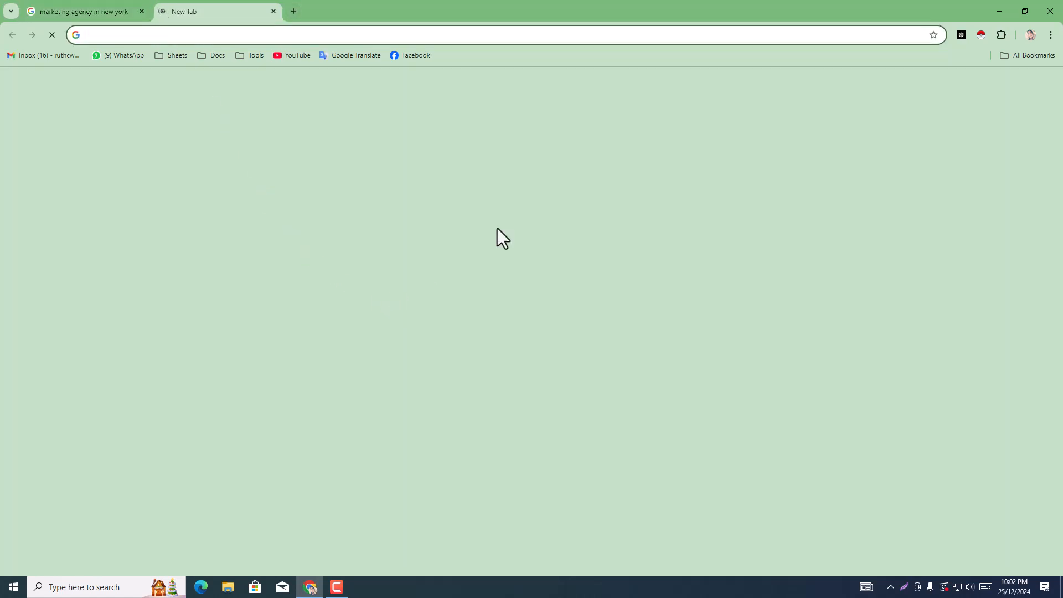
click(1002, 34)
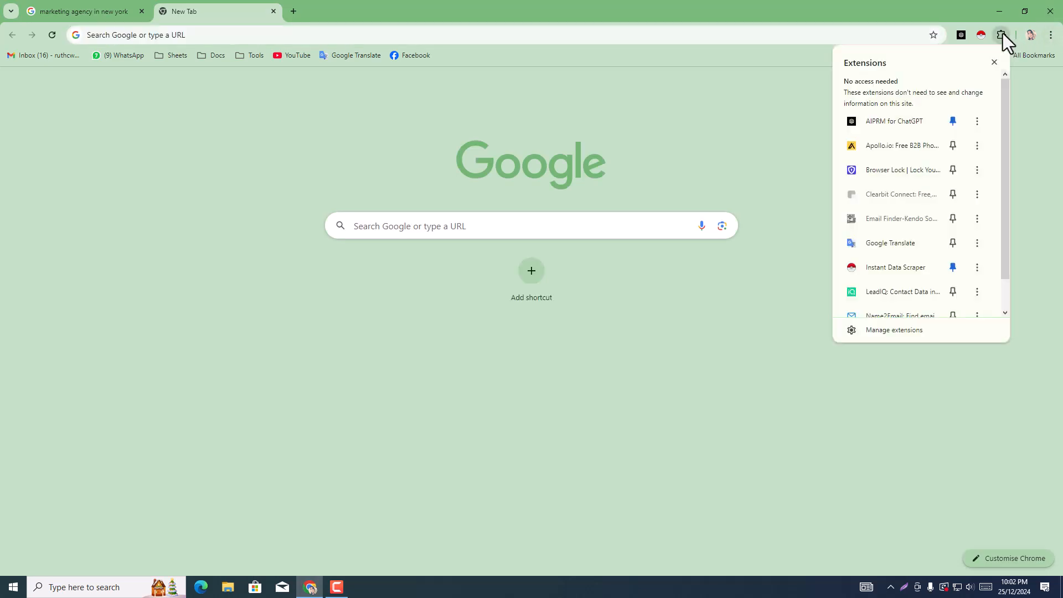
scroll(878, 307, down, 1)
click(401, 230)
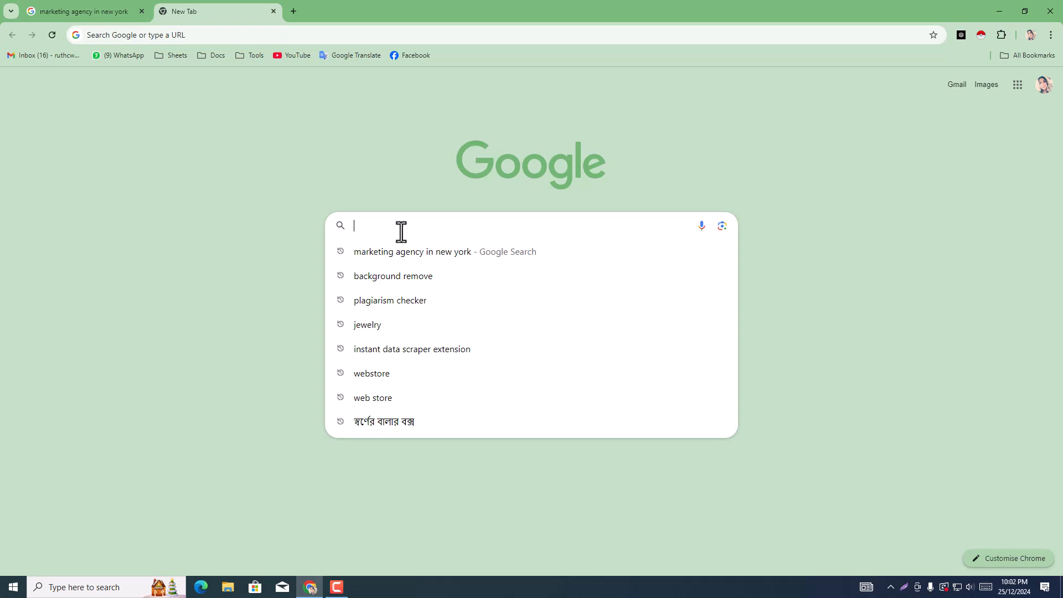
click(399, 348)
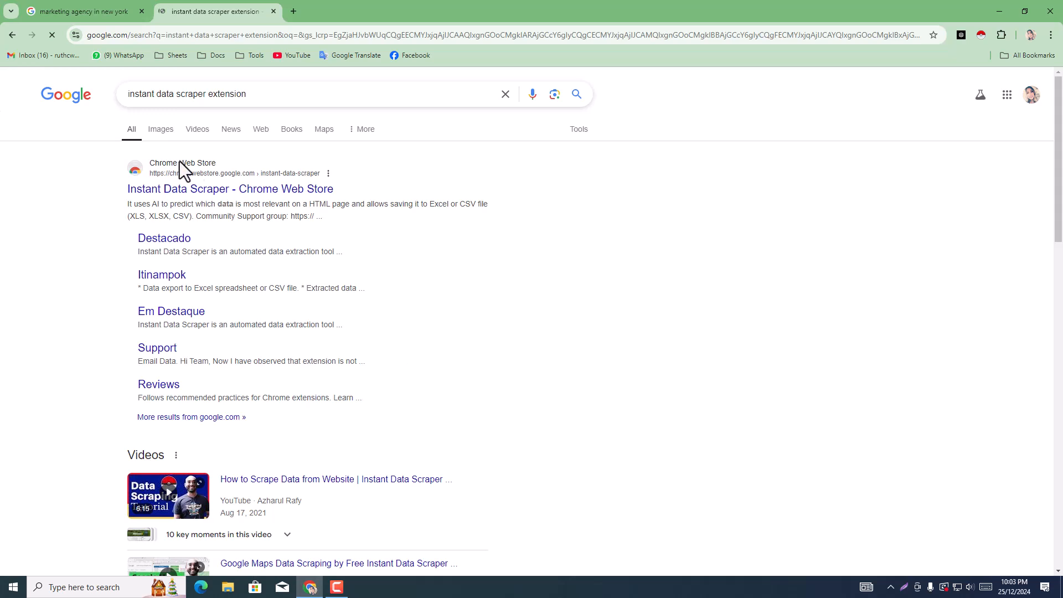
click(281, 192)
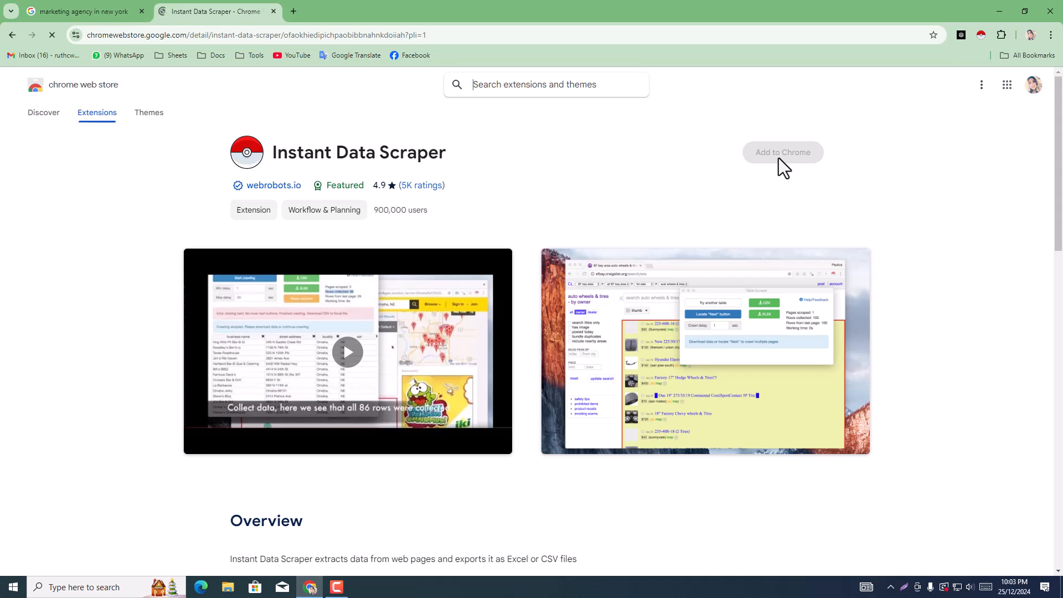
Step: Remove the installed Instant Data Scraper extension from Chrome, add it again from its store page and dismiss the notice
click(790, 150)
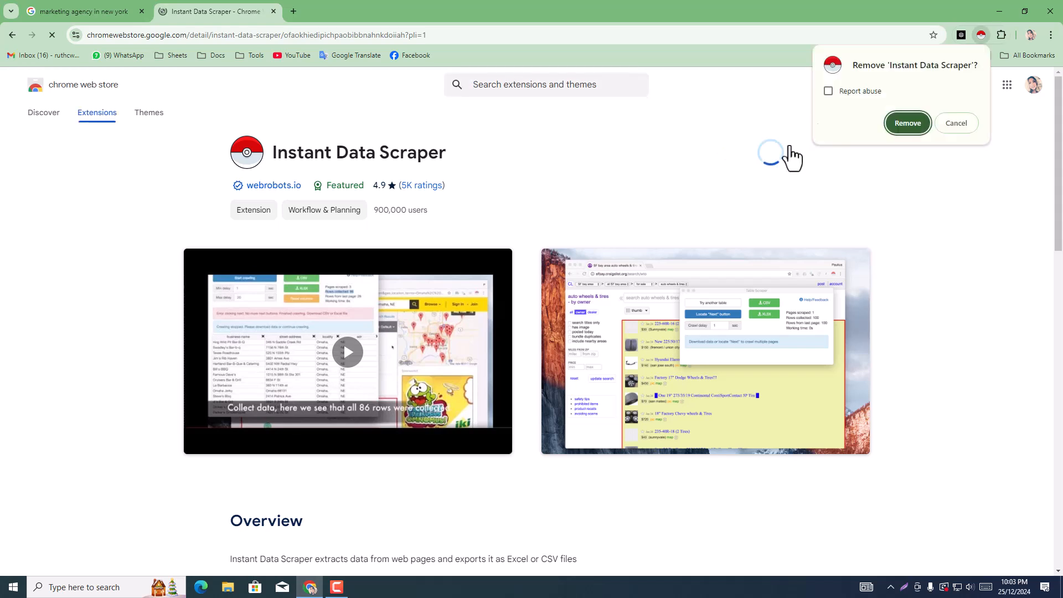
click(897, 129)
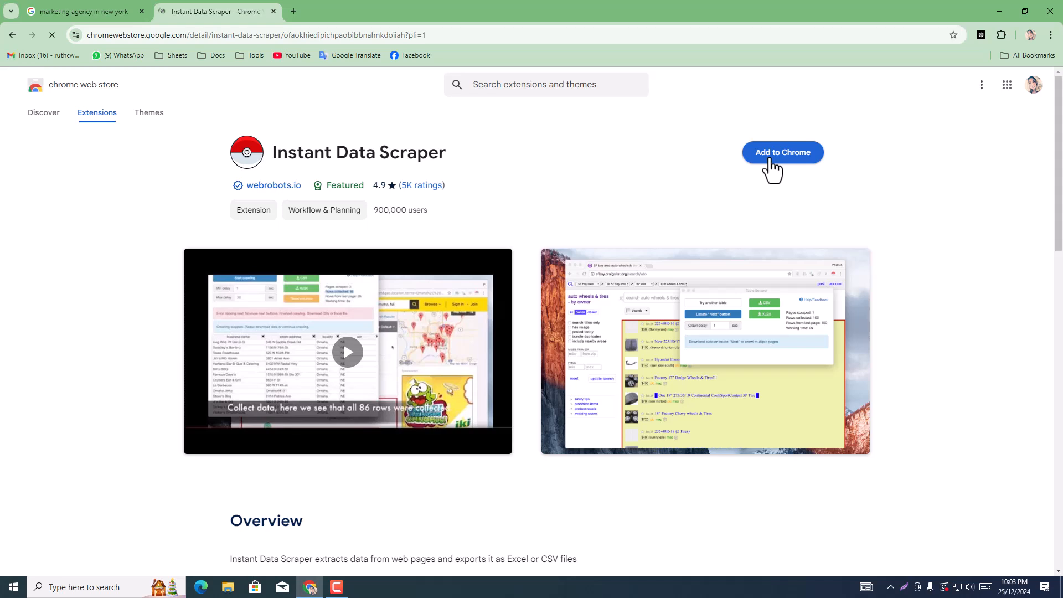
click(770, 160)
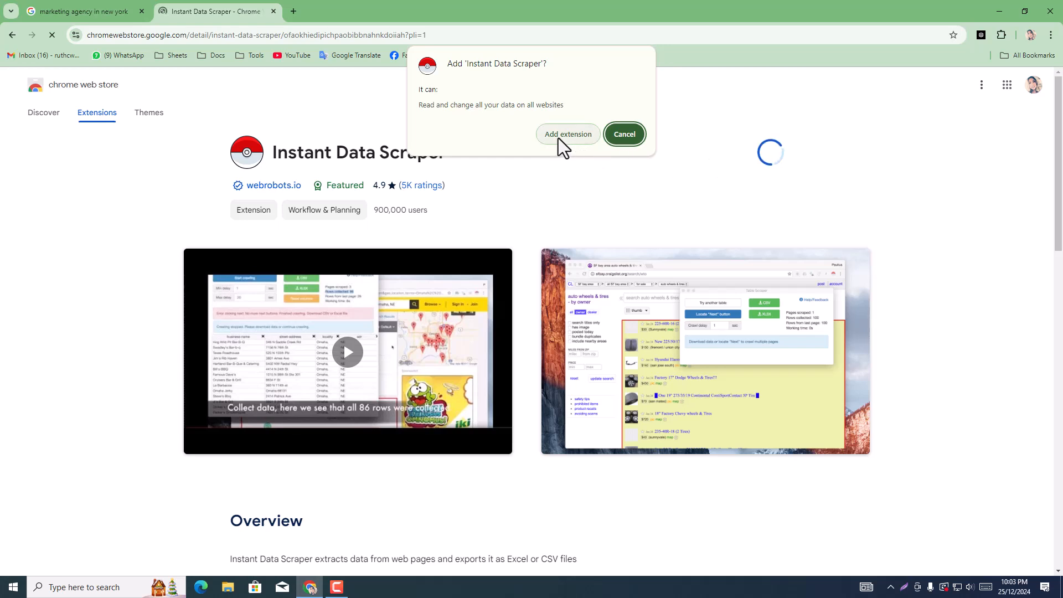
click(558, 137)
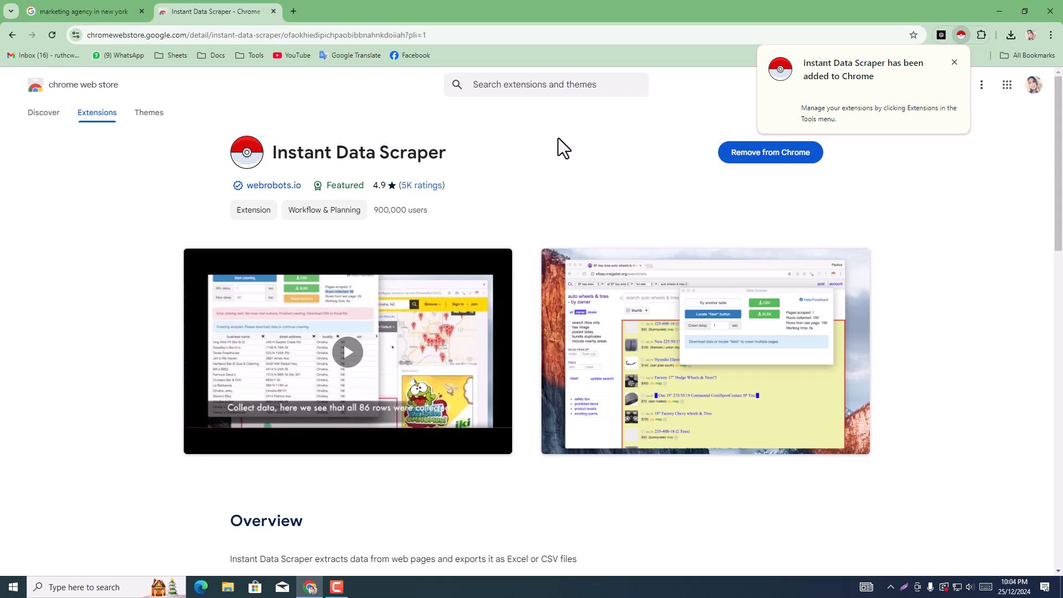
click(961, 66)
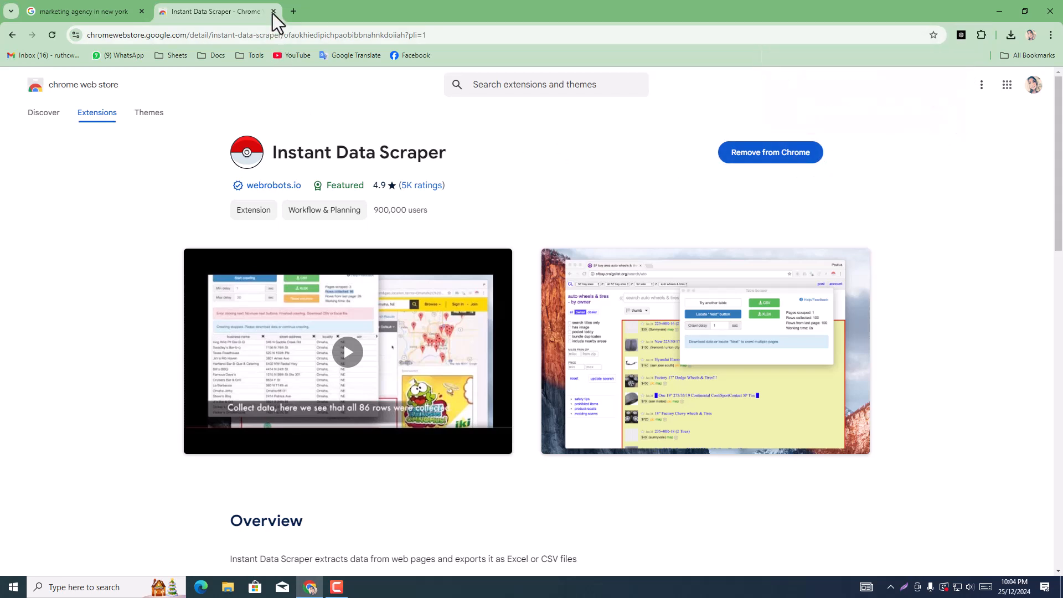
Step: Close the Chrome Web Store tab and pin Instant Data Scraper to the browser toolbar
click(273, 12)
click(981, 39)
click(934, 195)
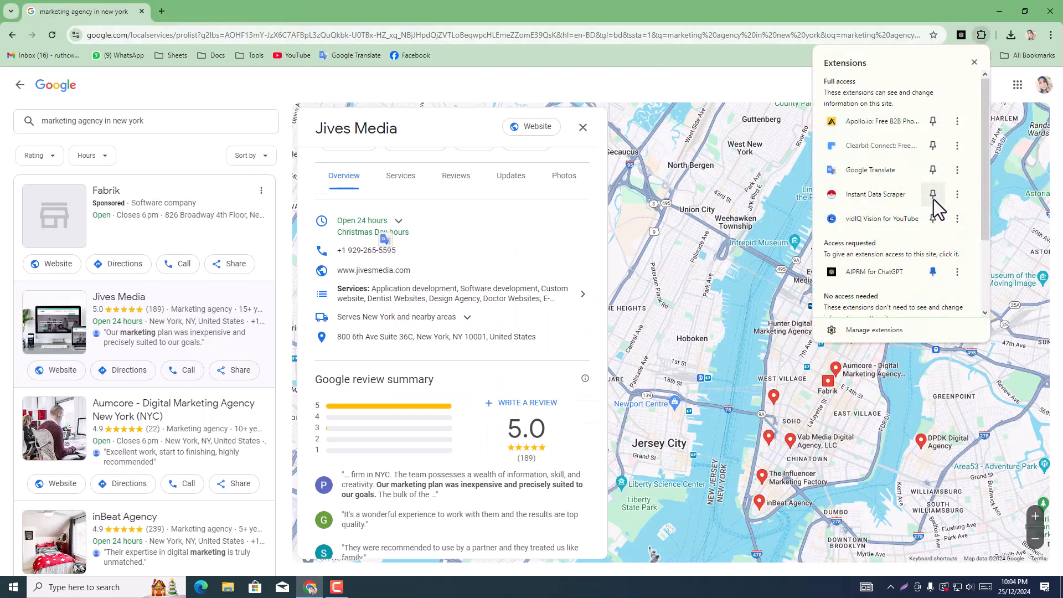
click(896, 1)
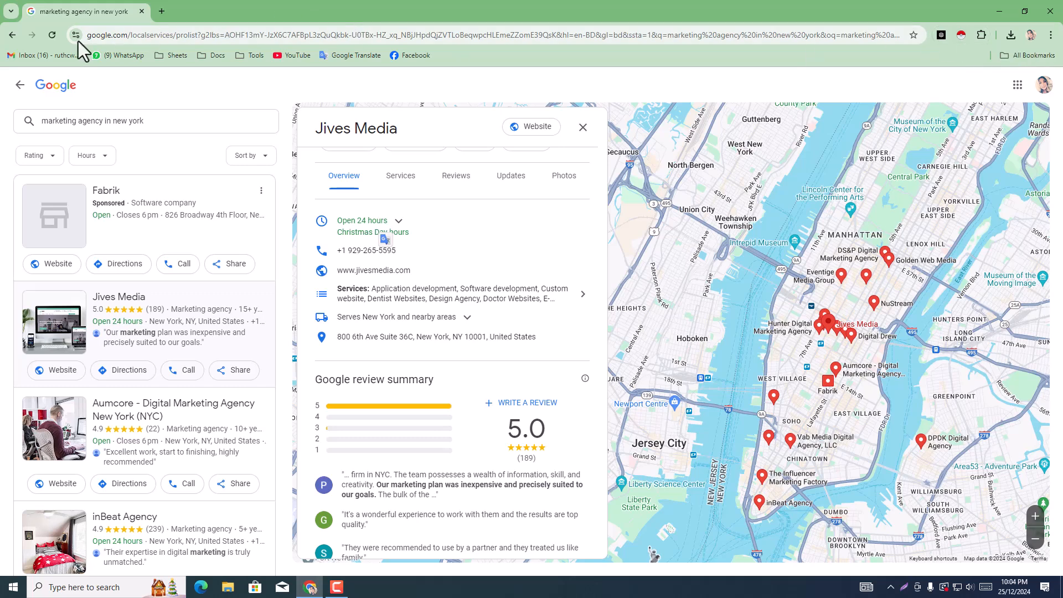
Step: Launch Instant Data Scraper on the marketing agency listings, enable Infinite scroll and start crawling
click(960, 38)
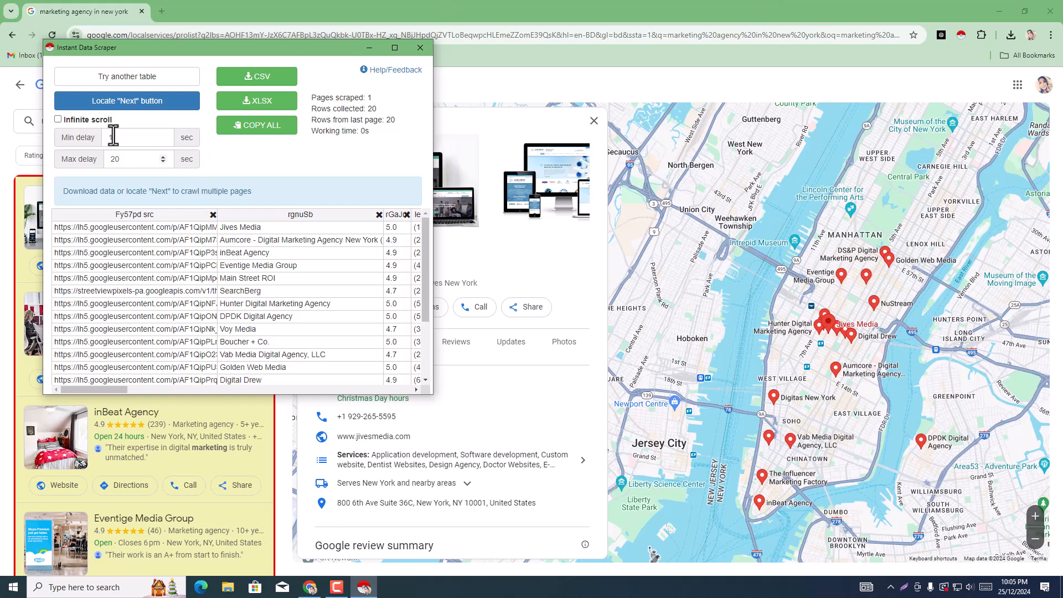
click(59, 120)
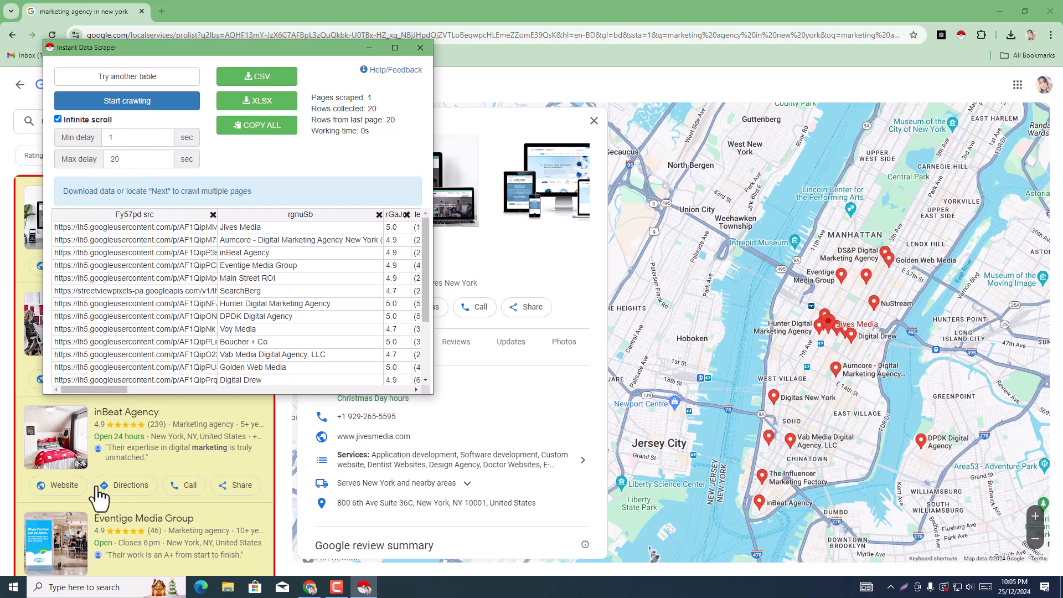
scroll(97, 474, down, 4)
scroll(124, 491, down, 5)
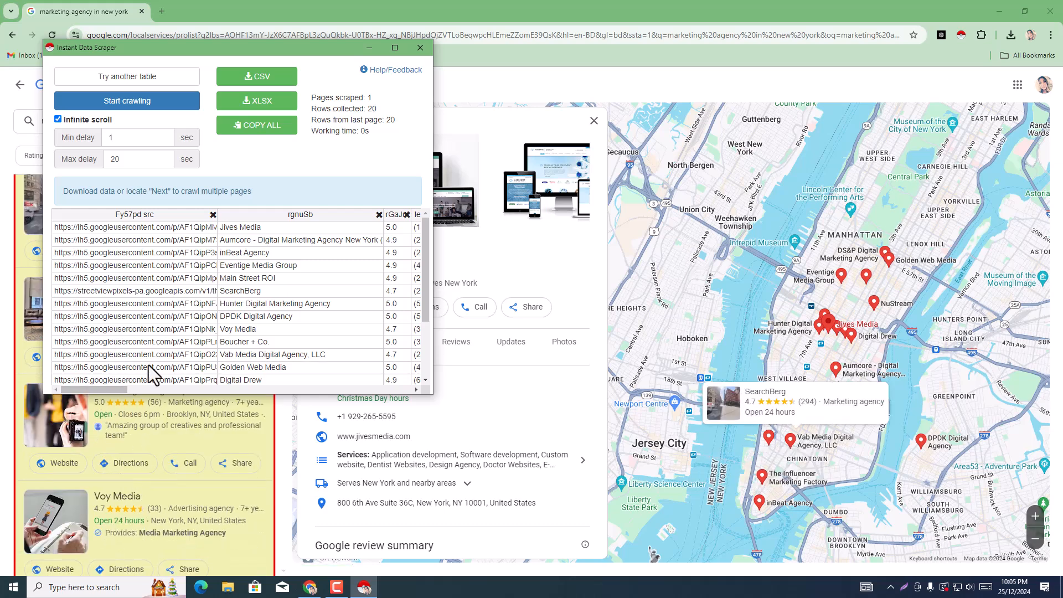
click(135, 108)
Step: While the crawl runs, go through the first two pages of agency listings to their ends and load the third page
scroll(142, 443, down, 5)
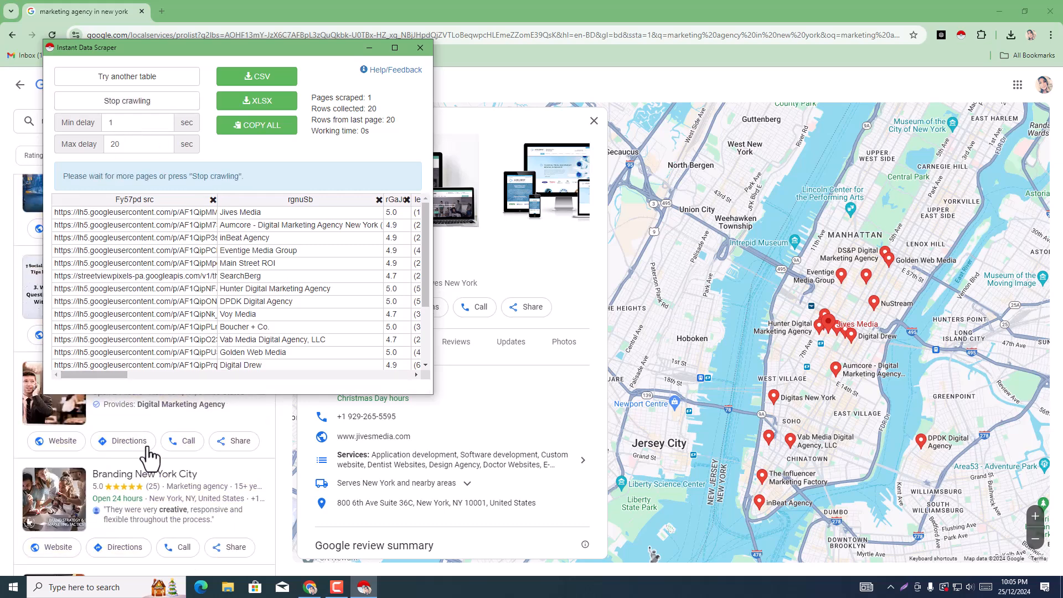
scroll(256, 546, down, 5)
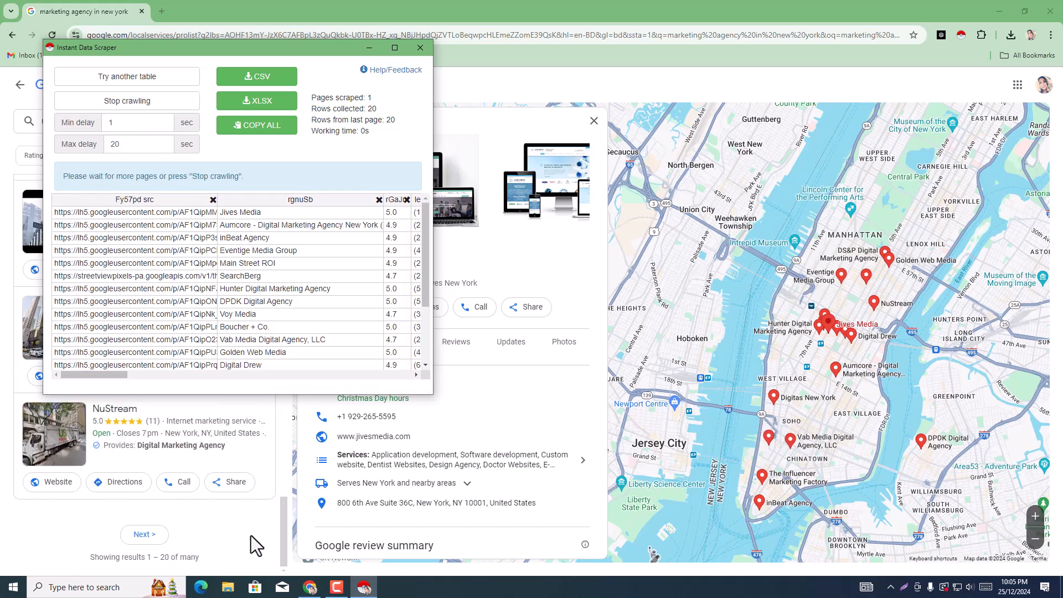
click(142, 536)
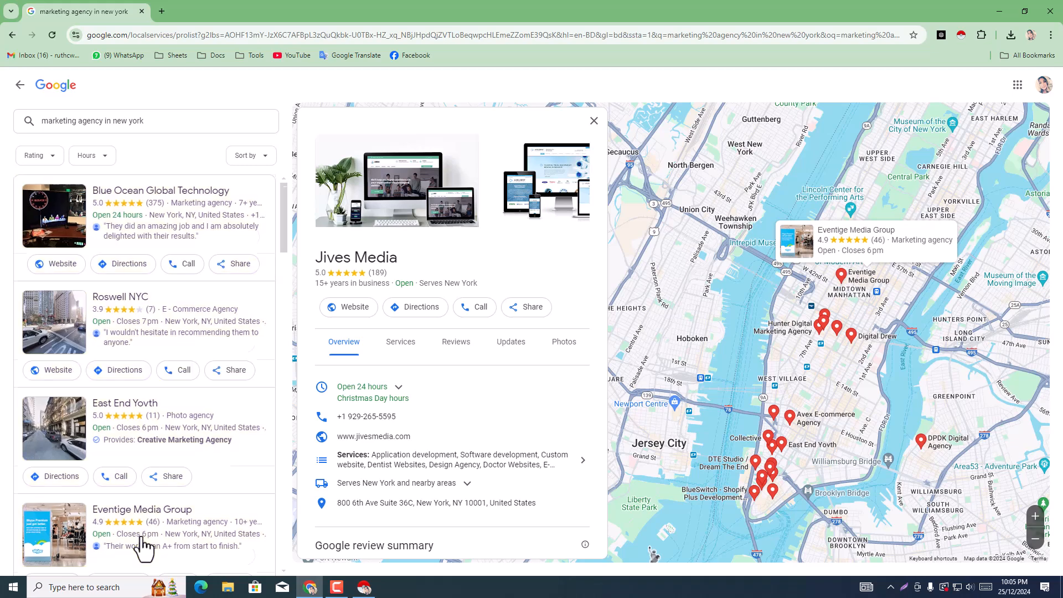
scroll(190, 308, down, 5)
scroll(283, 338, down, 5)
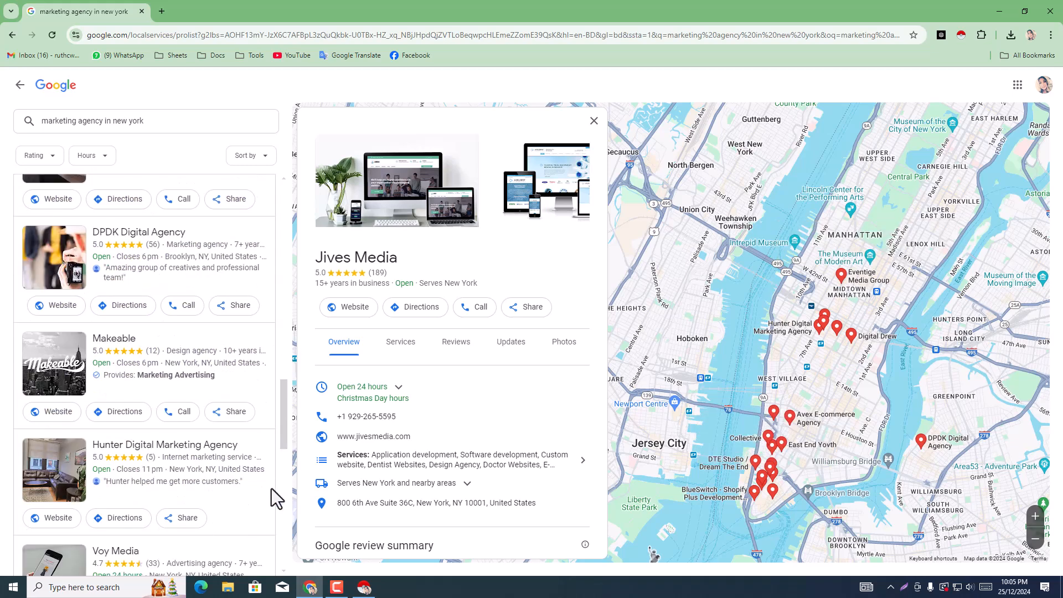
scroll(272, 494, down, 10)
click(173, 536)
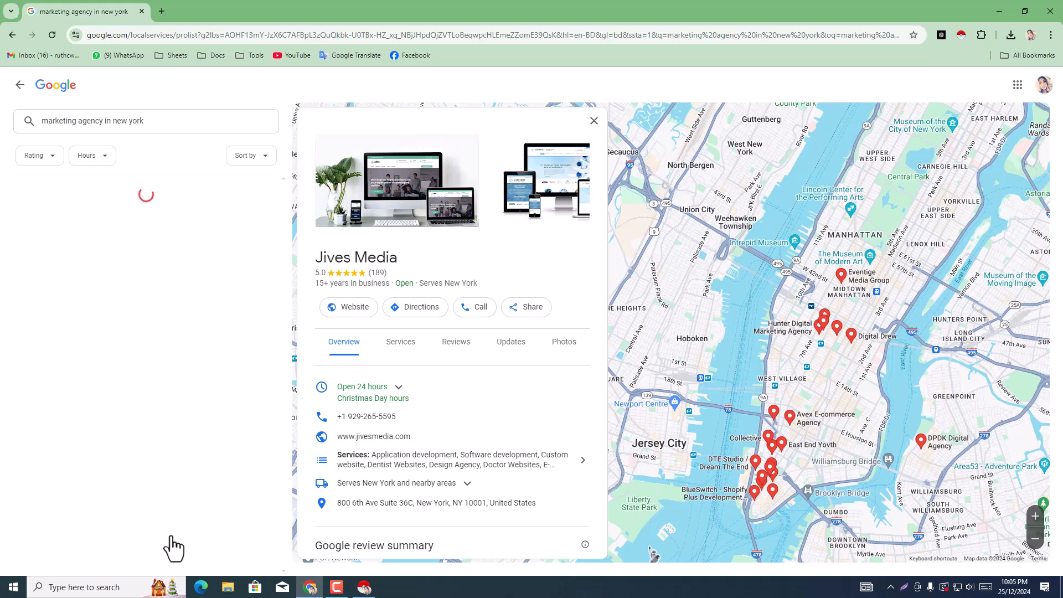
Step: Go through the third and fourth pages of agency listings to their ends and request the page after them
scroll(177, 549, down, 5)
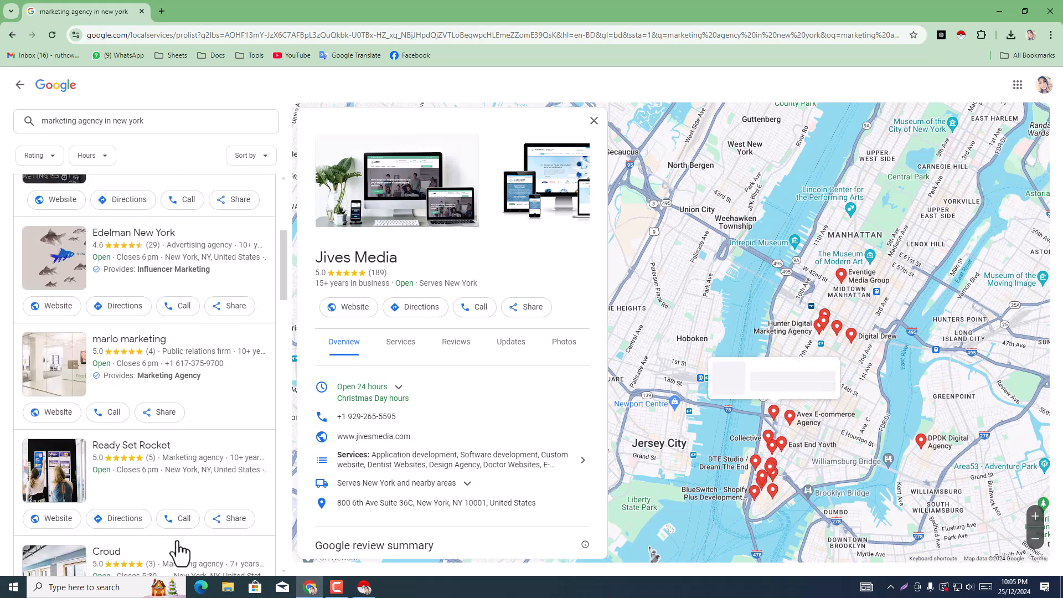
scroll(178, 551, down, 9)
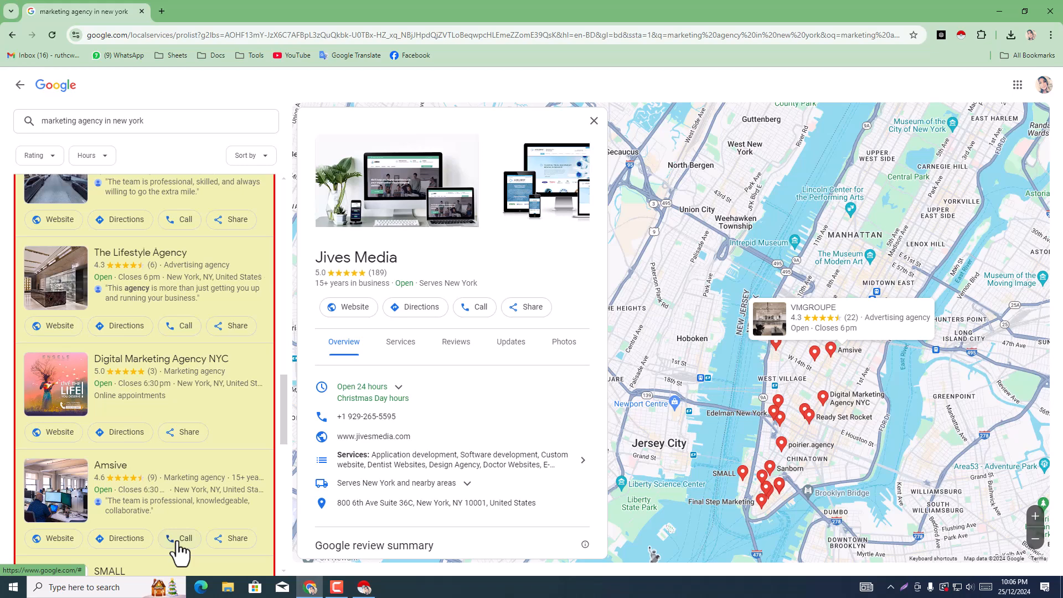
scroll(180, 551, down, 12)
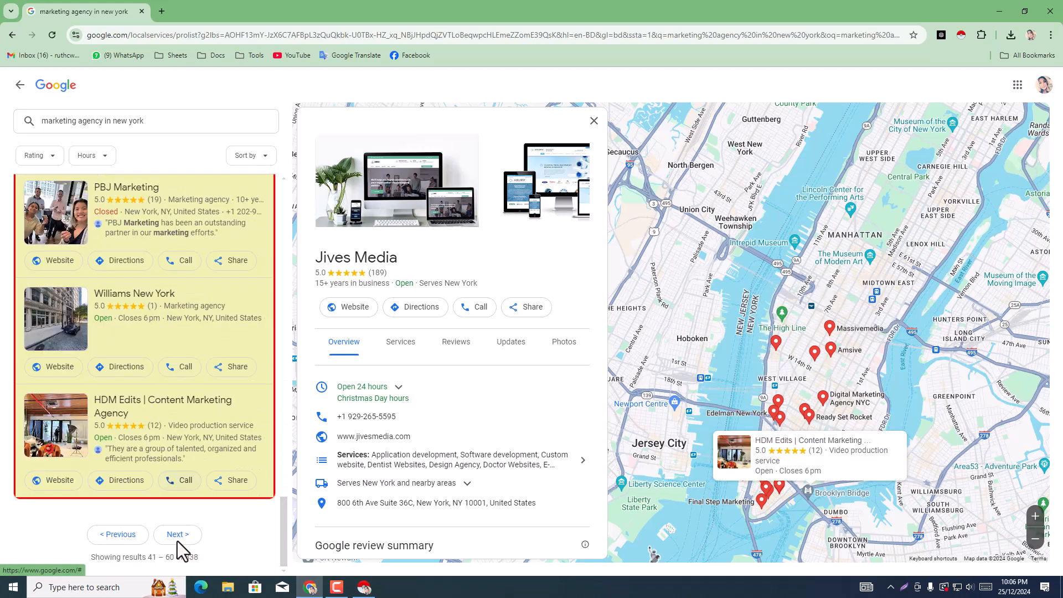
click(177, 540)
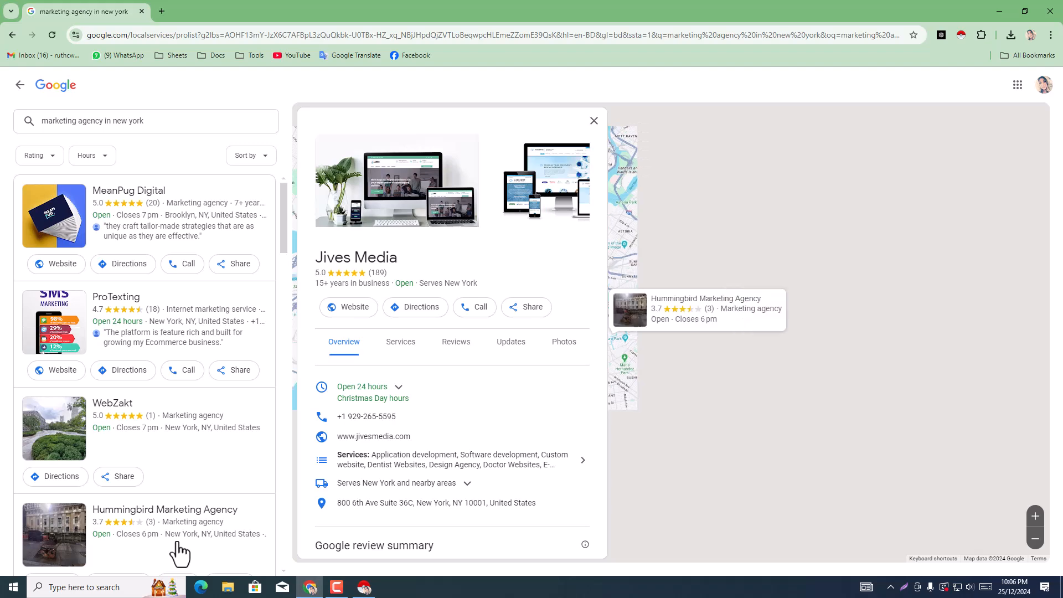
drag(285, 219, 266, 576)
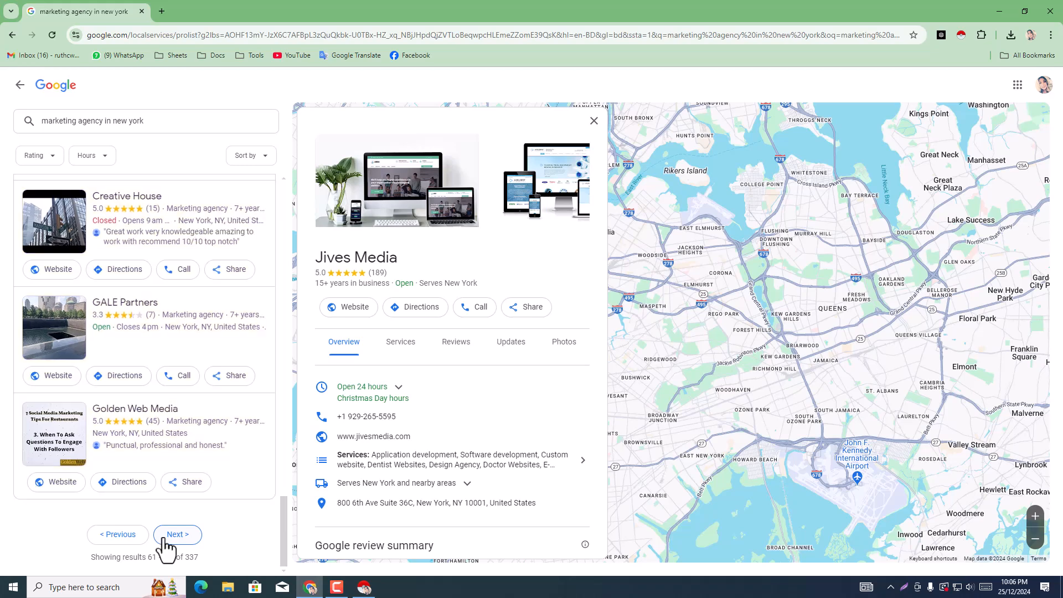
click(176, 534)
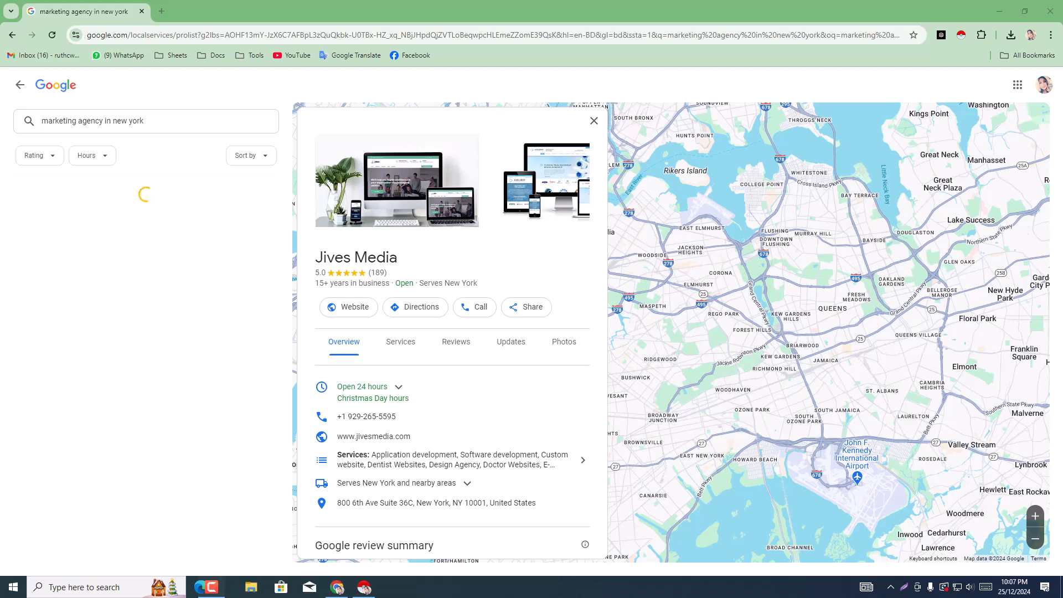
Step: Bring back the Instant Data Scraper window and check the crawl status and the collected agency rows
click(363, 589)
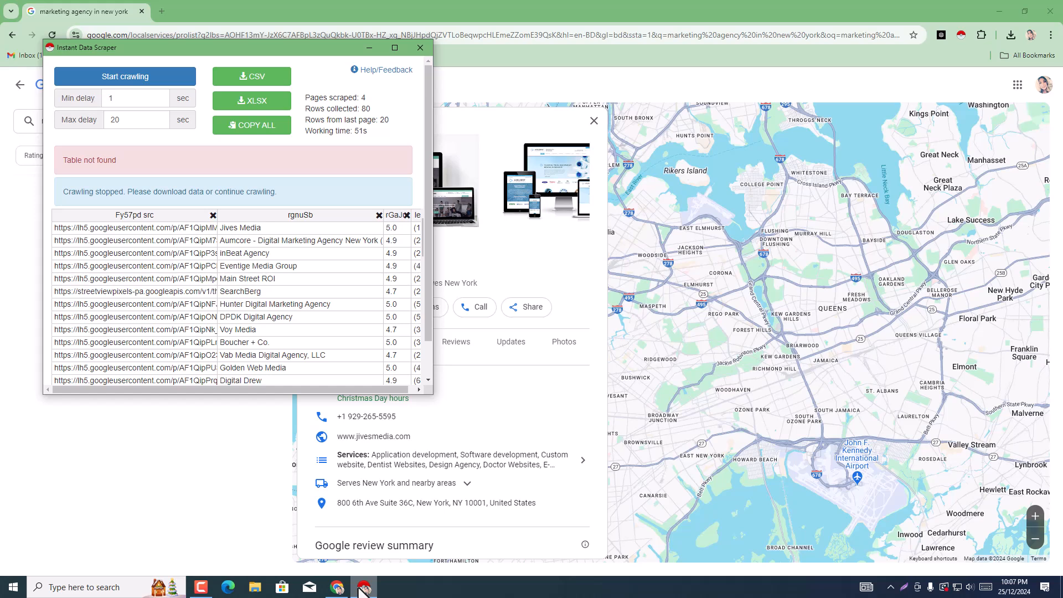
scroll(419, 238, down, 1)
scroll(390, 268, down, 10)
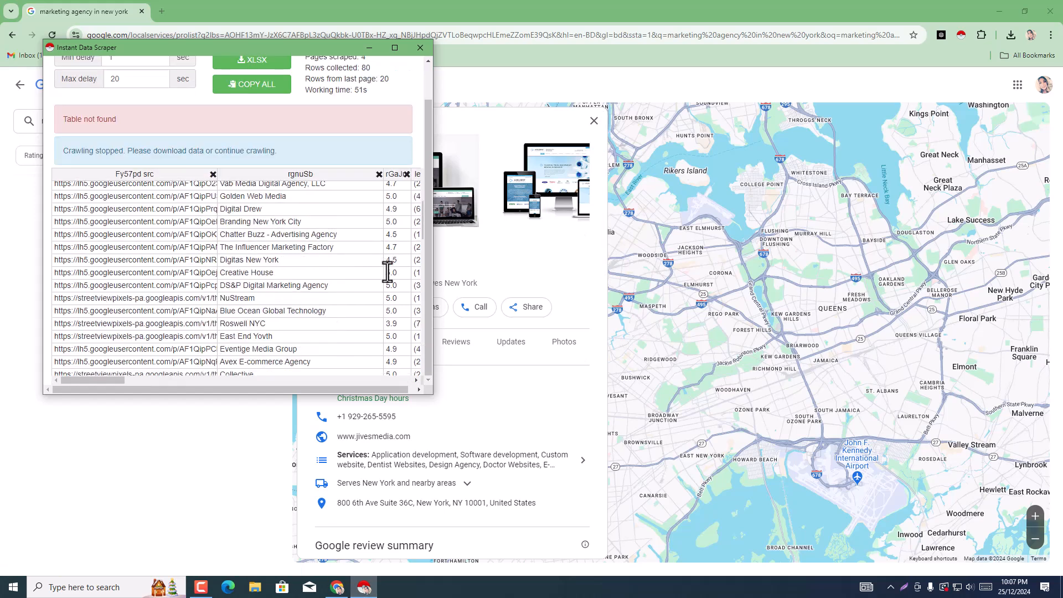
scroll(391, 274, down, 6)
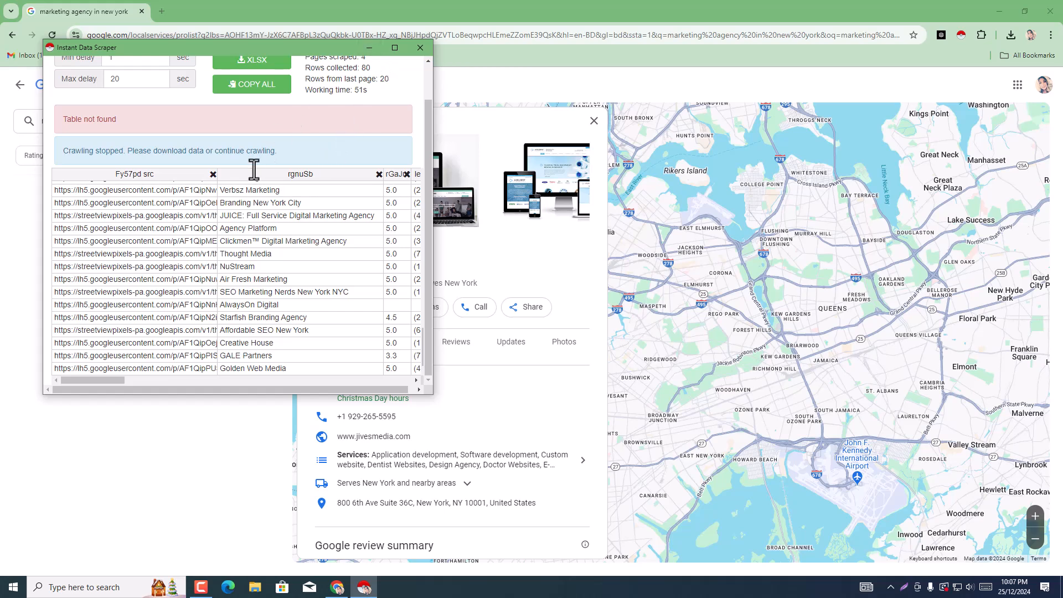
scroll(254, 169, up, 1)
Step: Try to resume crawling the listings with Instant Data Scraper, and minimize its window
click(135, 83)
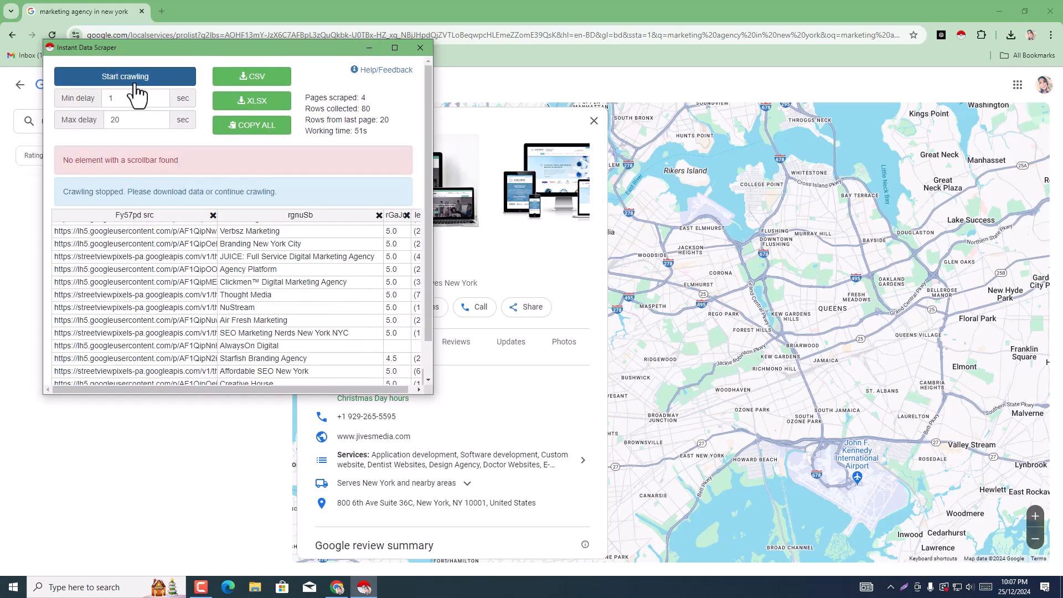
click(134, 83)
click(135, 83)
click(366, 49)
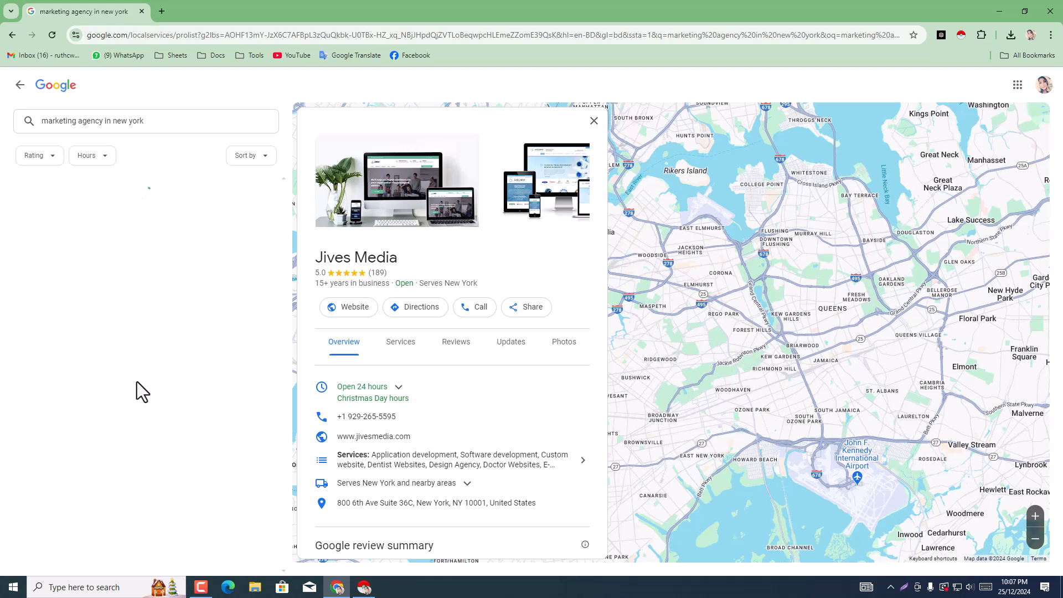
Step: Close the Jives Media details and look through the scraped agency names and ratings in Instant Data Scraper
click(594, 120)
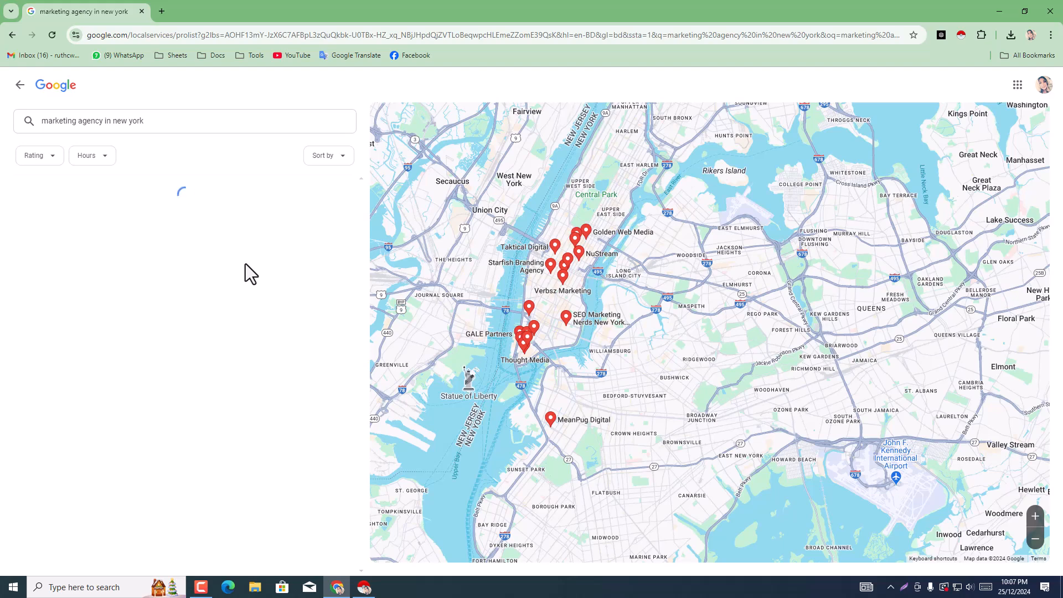
click(363, 589)
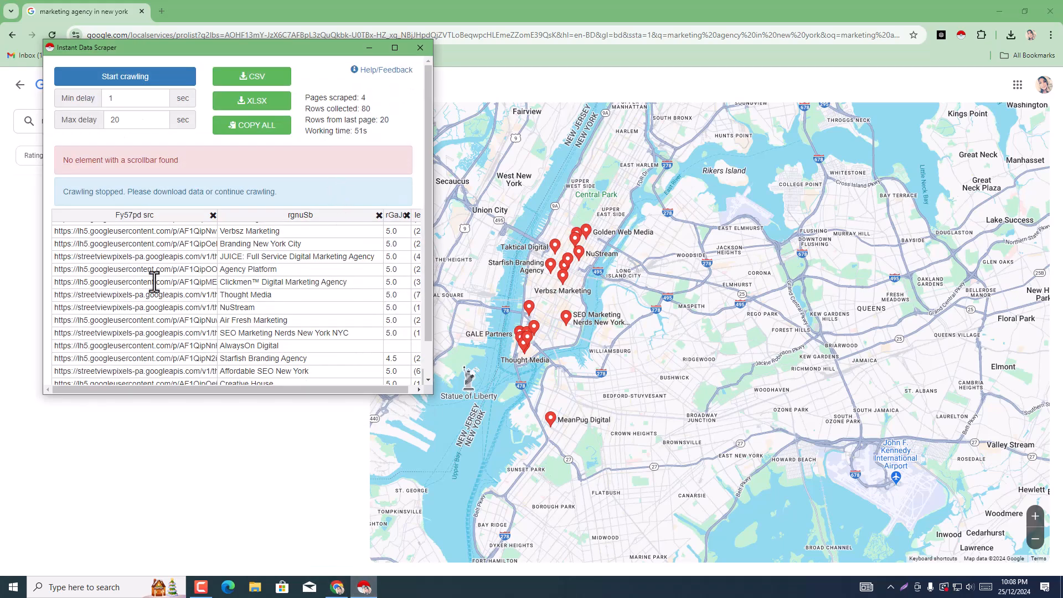
scroll(154, 281, down, 1)
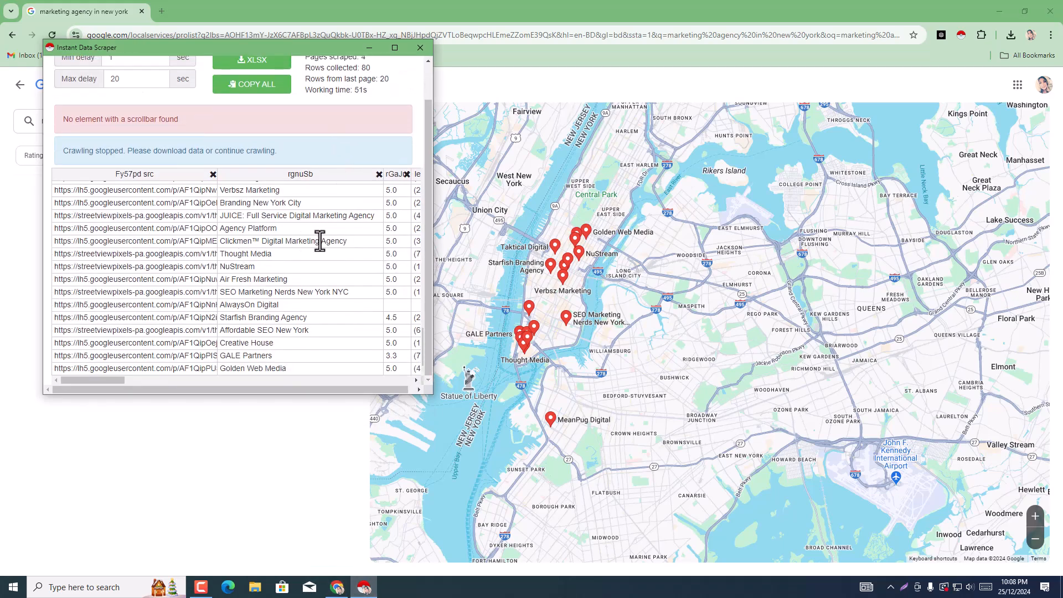
scroll(327, 296, up, 15)
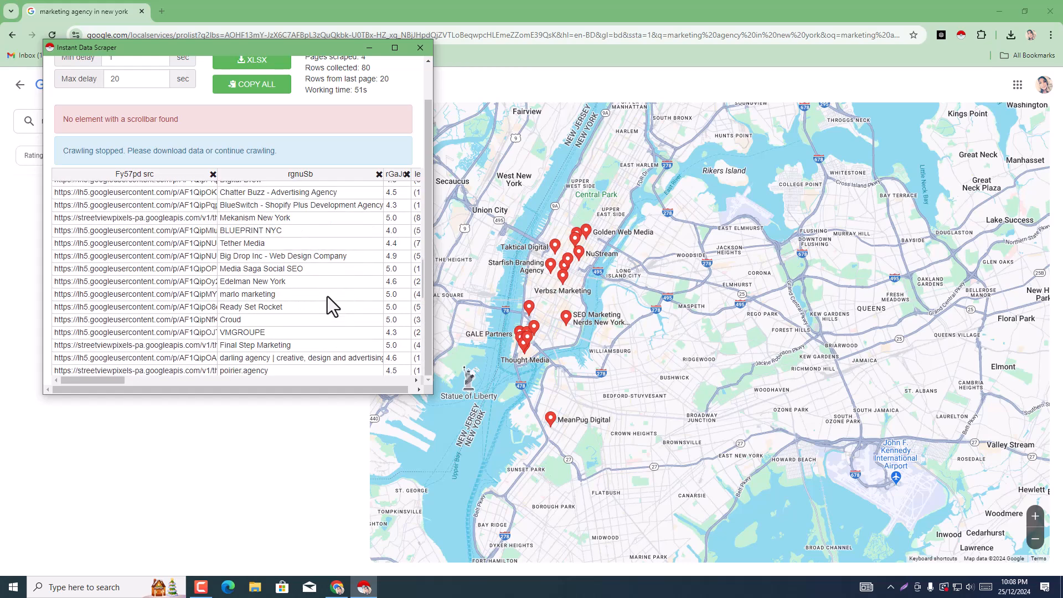
Step: Download the collected agency rows from Instant Data Scraper as a CSV file
scroll(327, 297, up, 3)
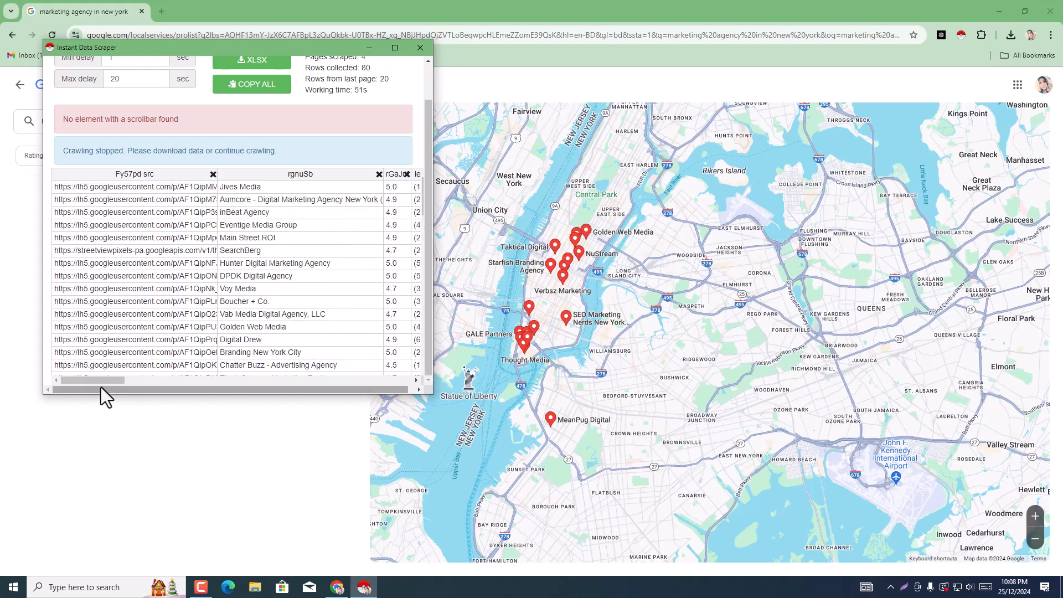
drag(101, 383, 45, 357)
scroll(134, 312, up, 1)
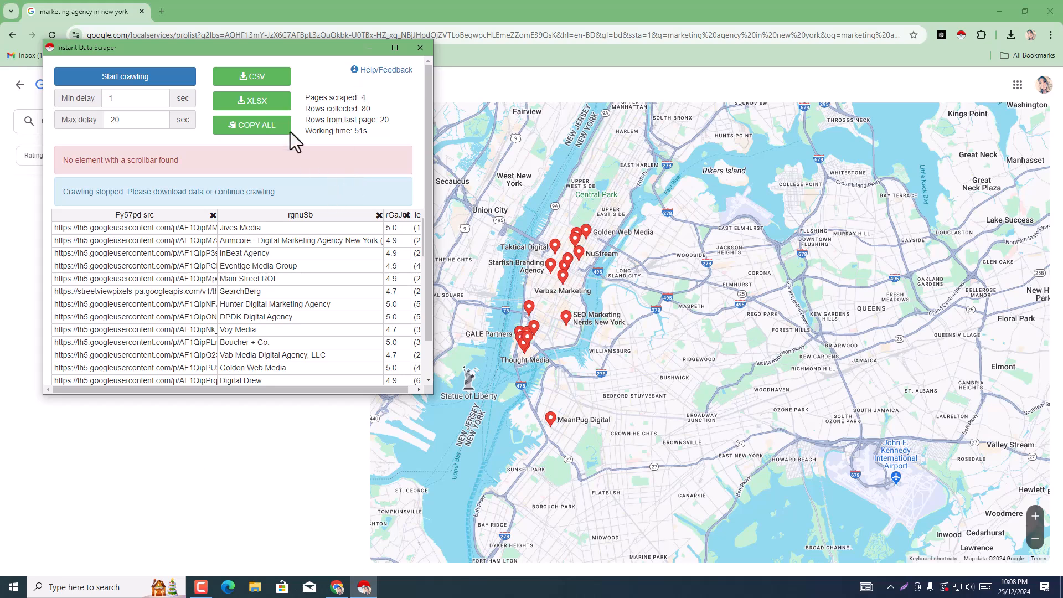
click(246, 86)
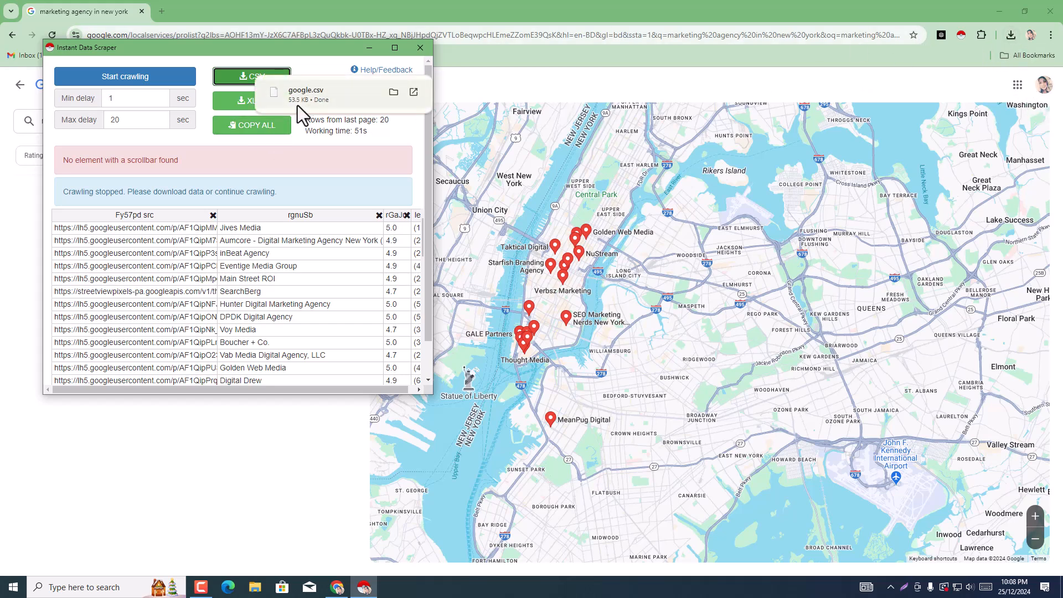
Step: Close the Instant Data Scraper window and replace the agency listings tab with a new blank tab
click(427, 46)
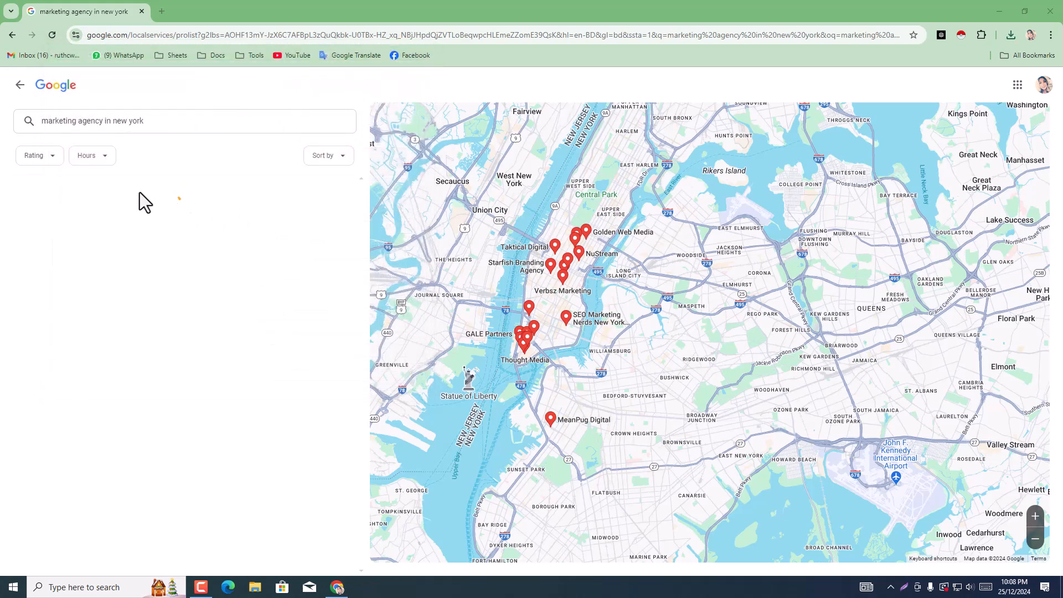
click(161, 12)
click(141, 12)
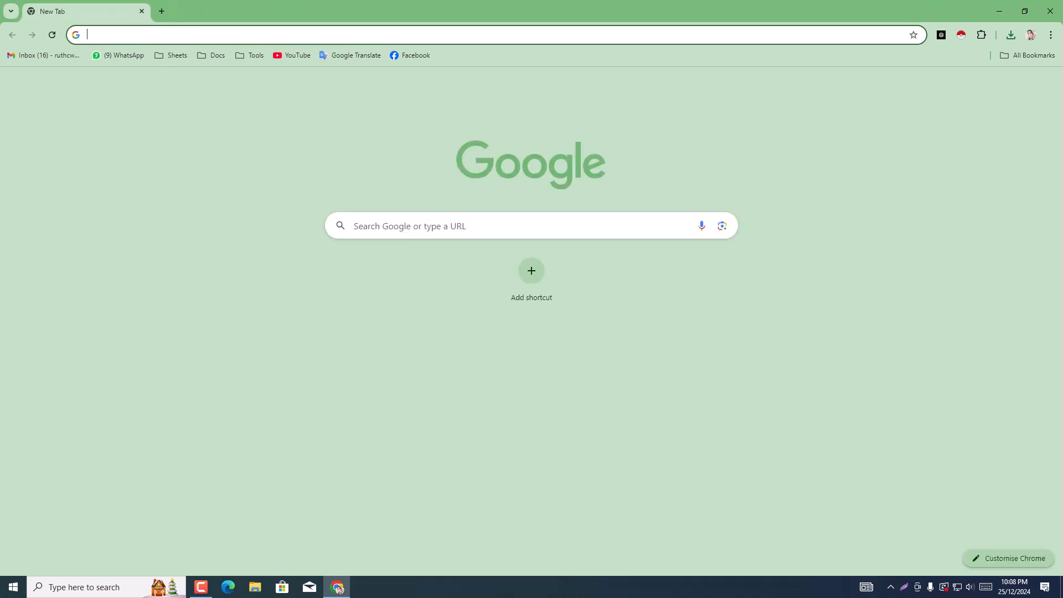
Step: In File Explorer, delete every file in the Downloads folder except google.csv, and minimize the folder window
click(248, 593)
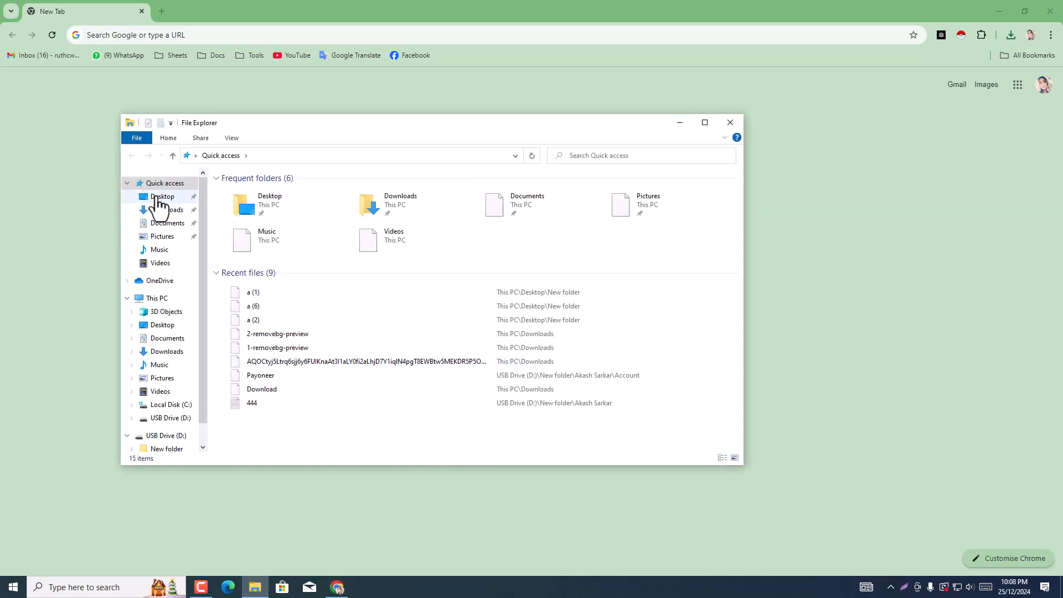
click(160, 211)
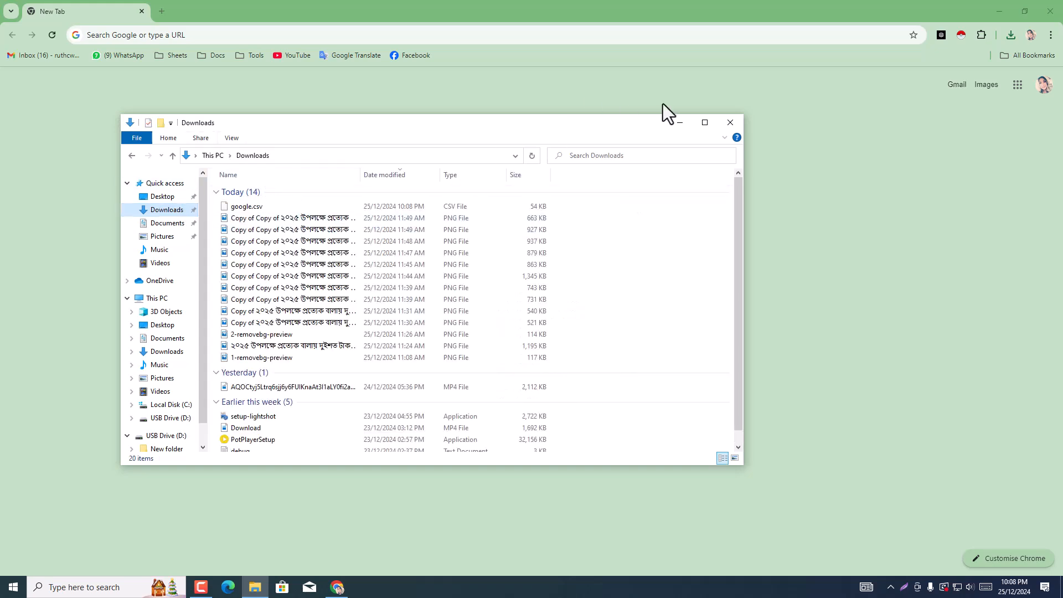
drag(217, 215, 259, 364)
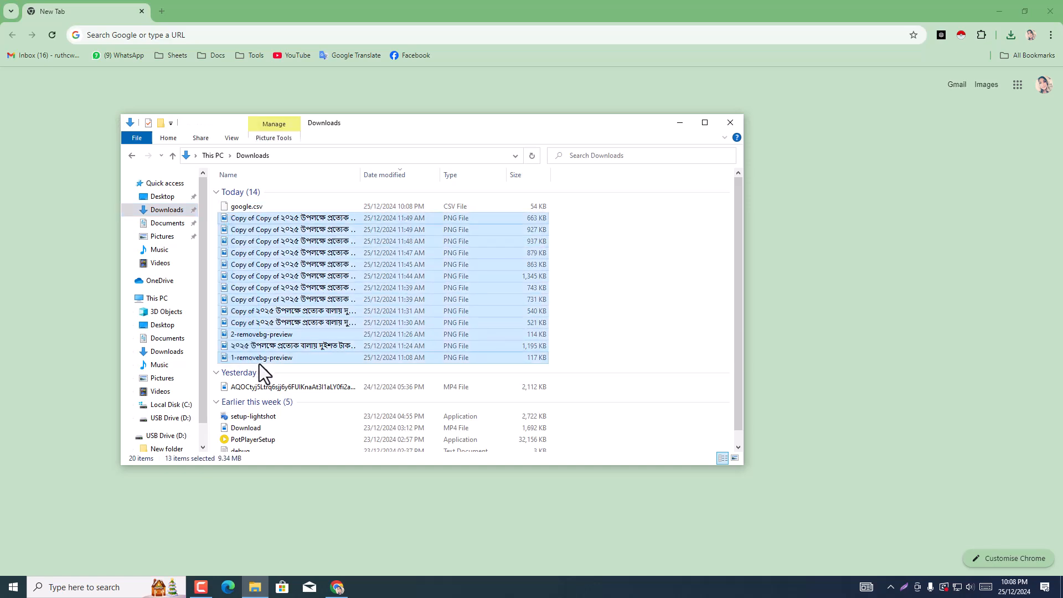
key(Delete)
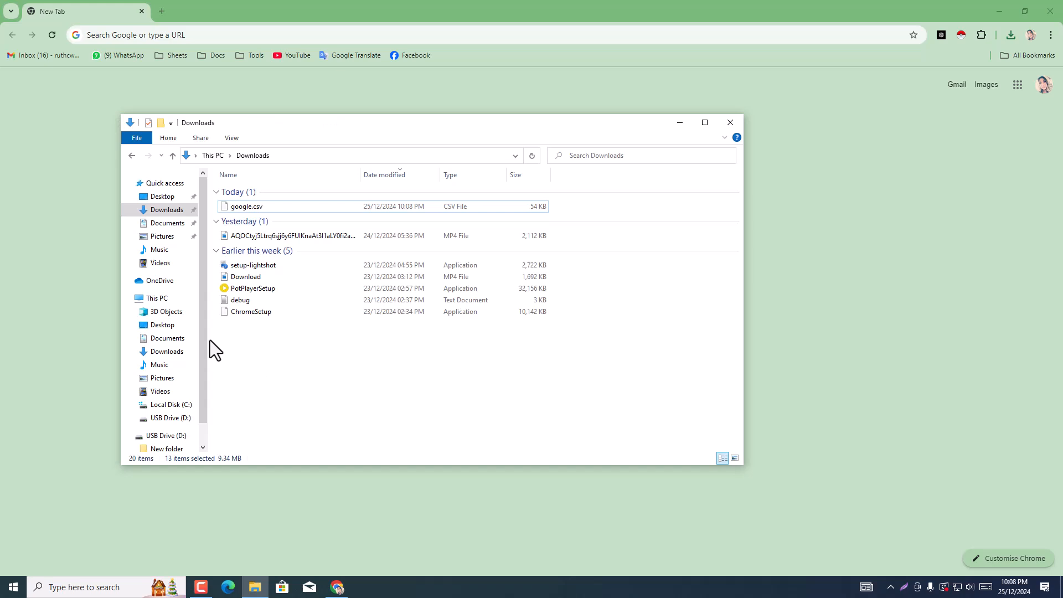
drag(208, 221, 224, 270)
drag(321, 381, 251, 234)
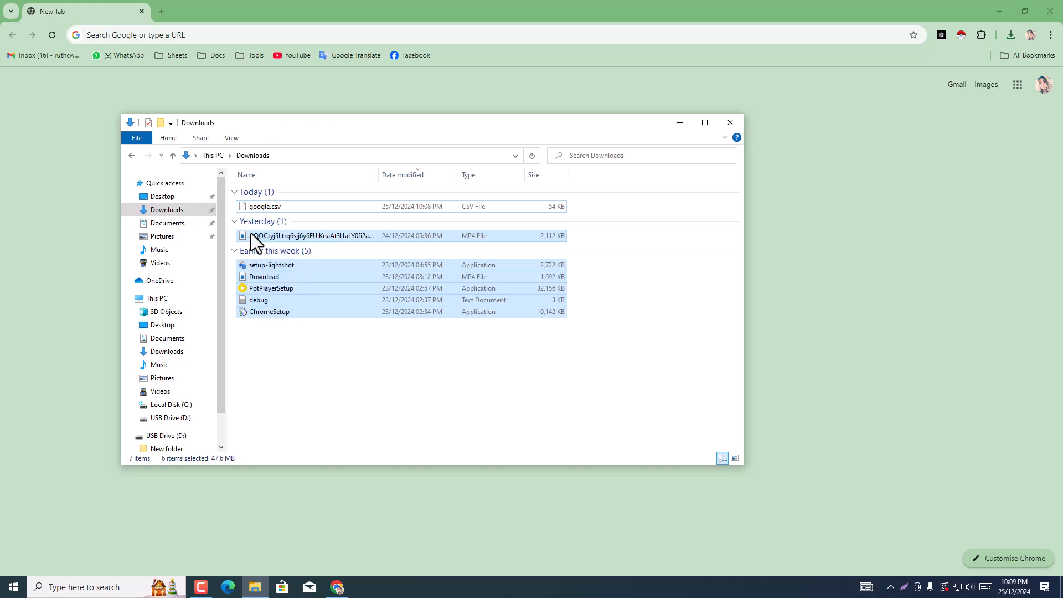
key(Delete)
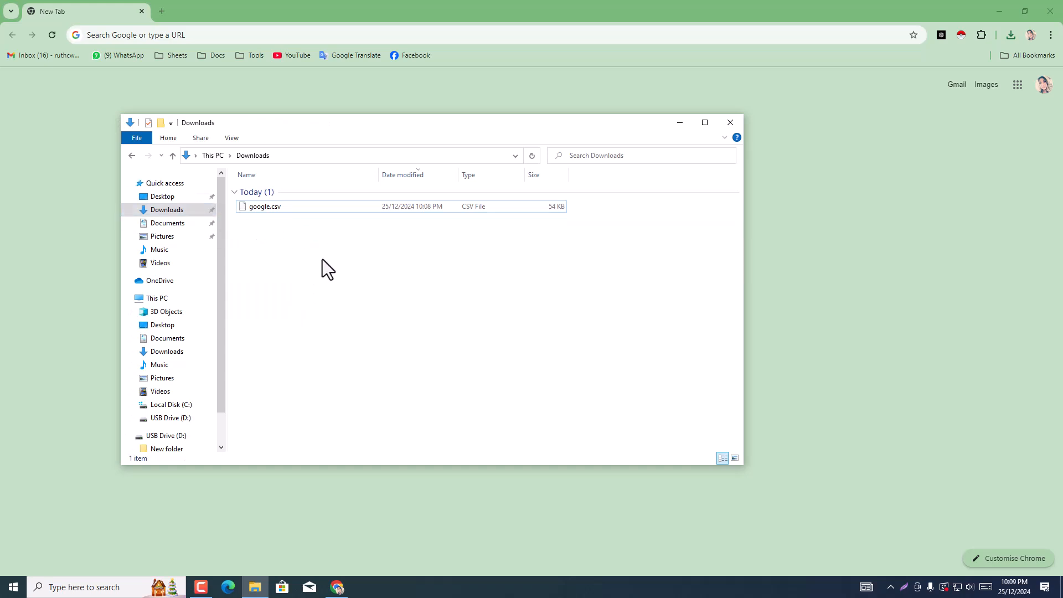
click(680, 123)
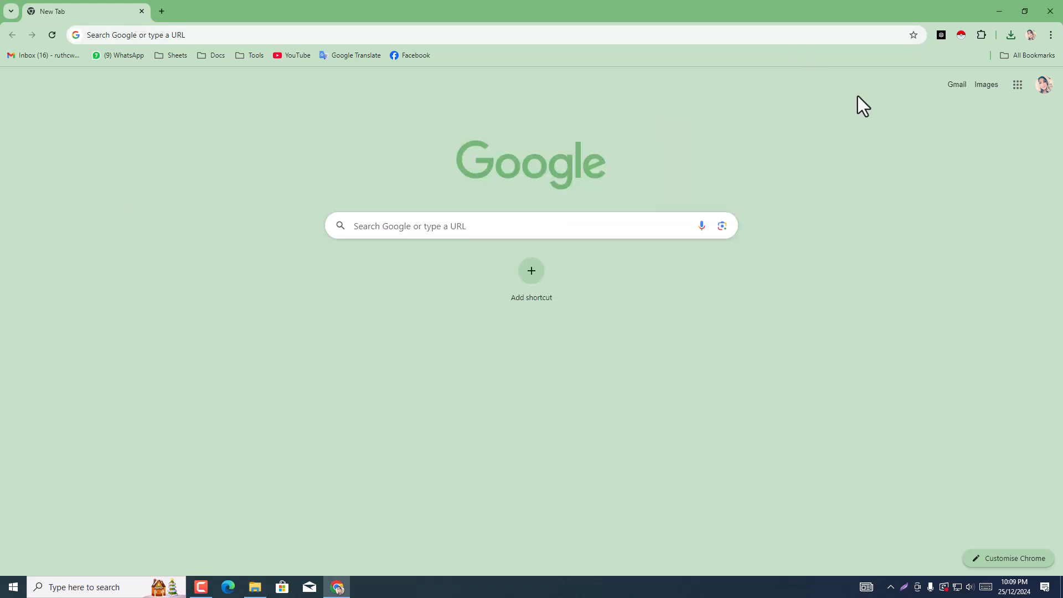
Step: Go to Google Sheets from the Google apps and create a blank spreadsheet
click(1019, 86)
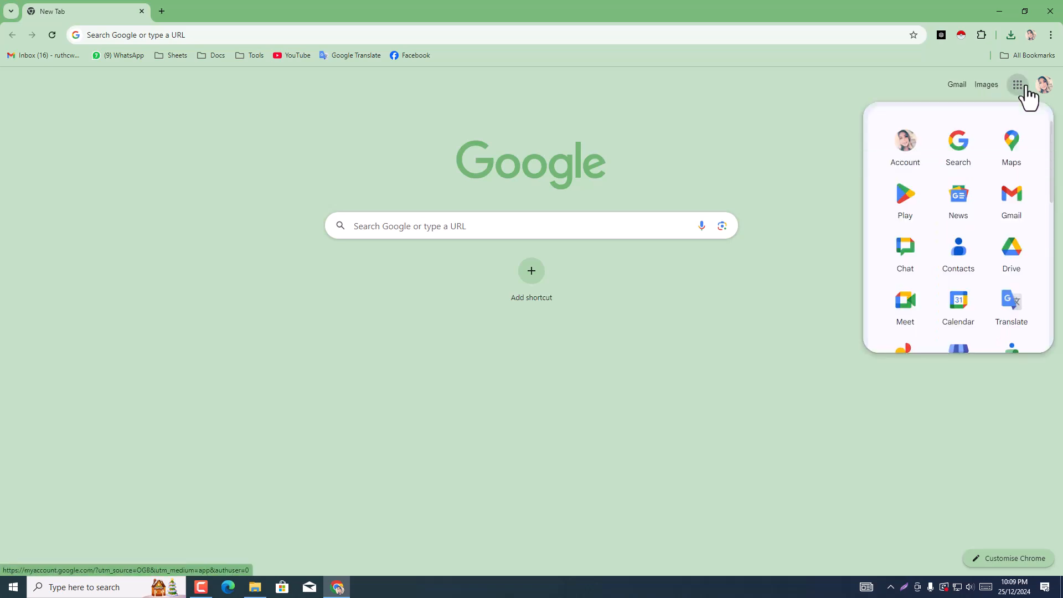
scroll(997, 183, down, 5)
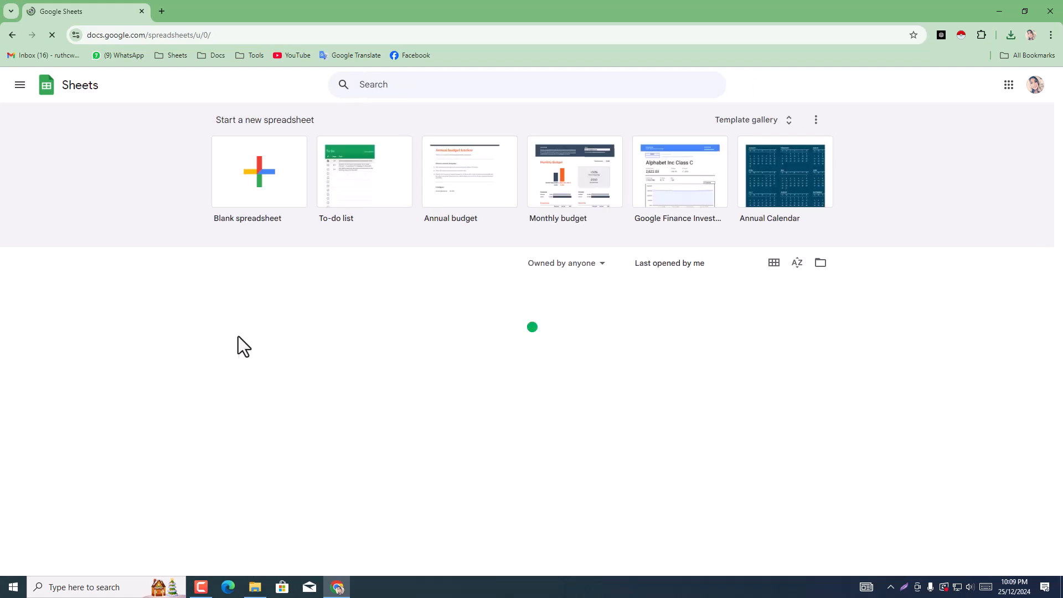
click(249, 195)
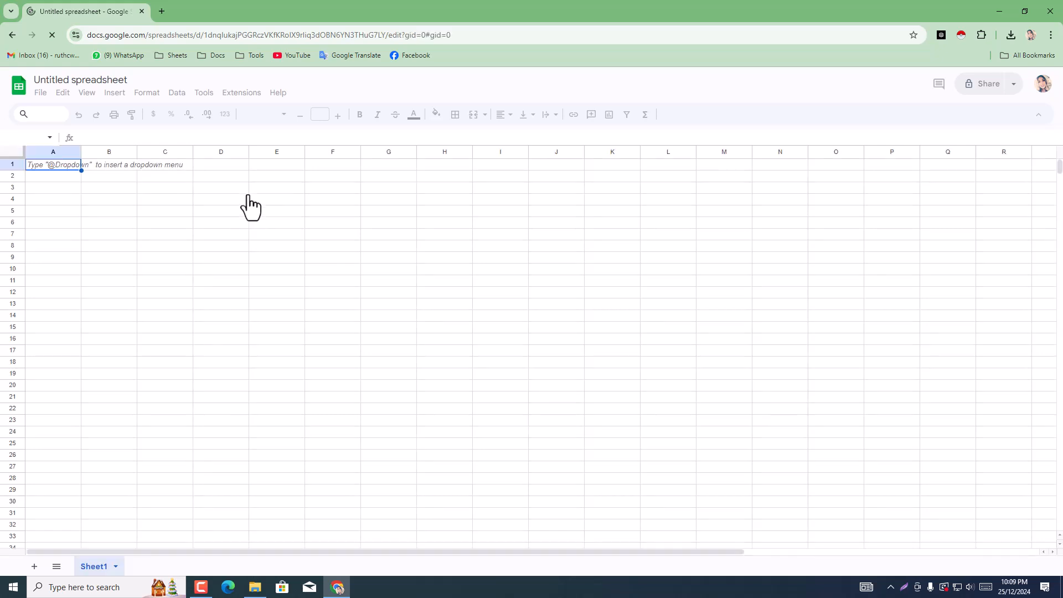
click(111, 214)
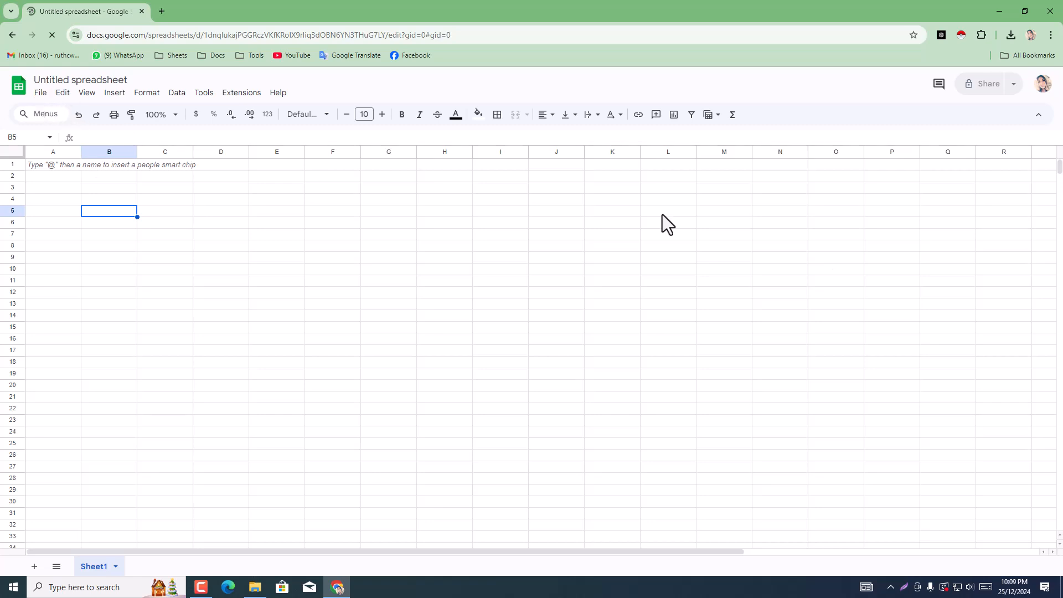
click(387, 350)
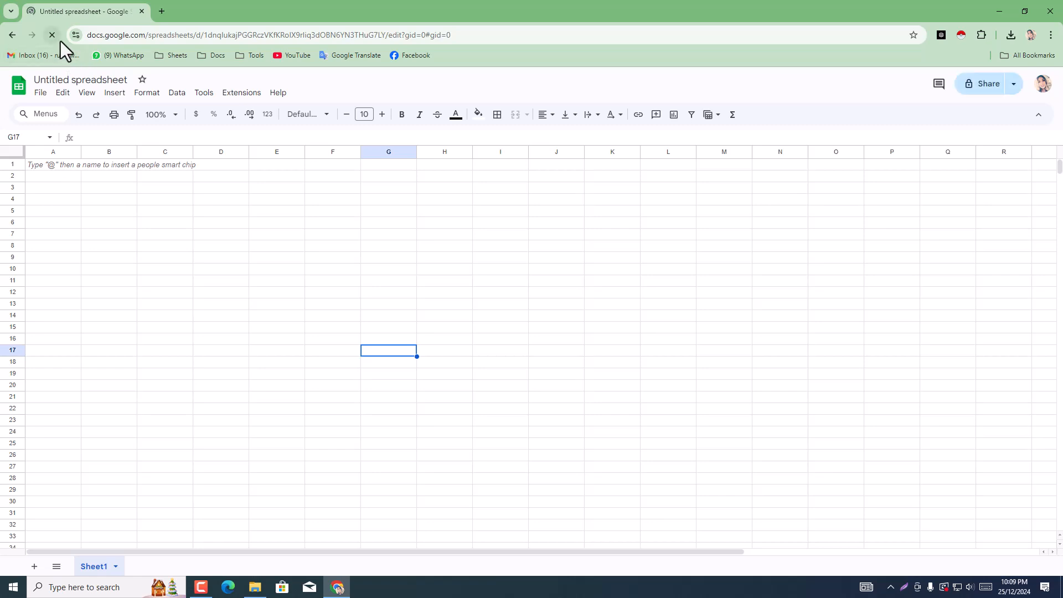
Step: Import google.csv from the Downloads folder, replacing the spreadsheet and detecting the separator automatically
click(40, 94)
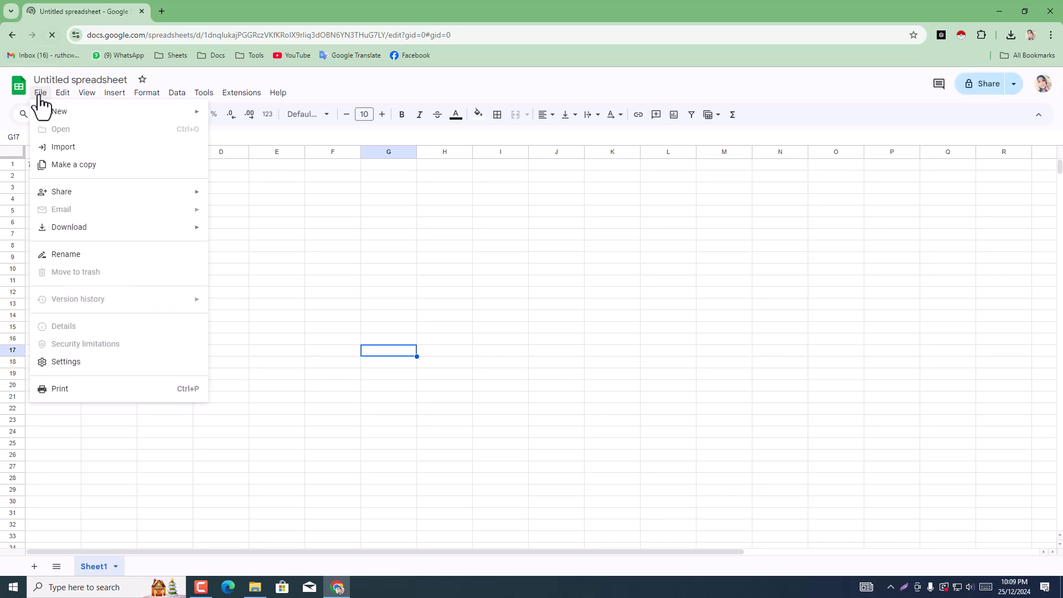
click(88, 150)
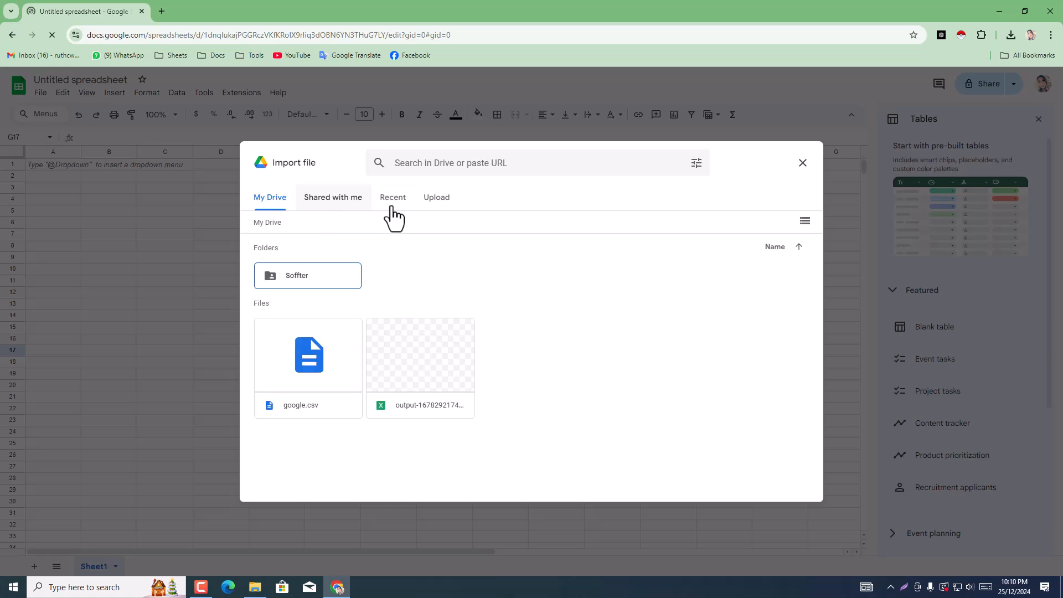
click(442, 206)
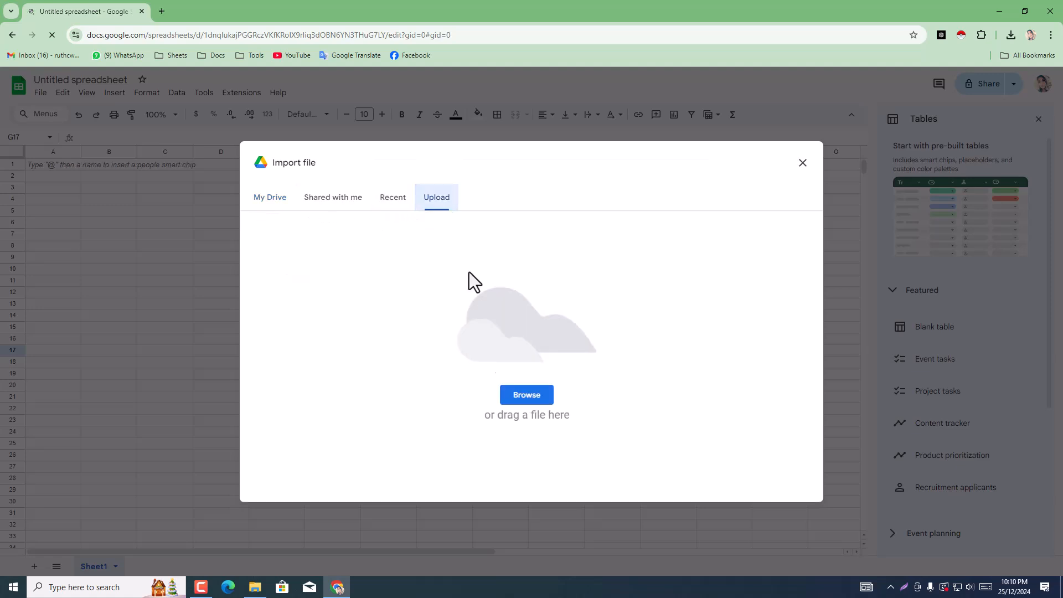
click(527, 395)
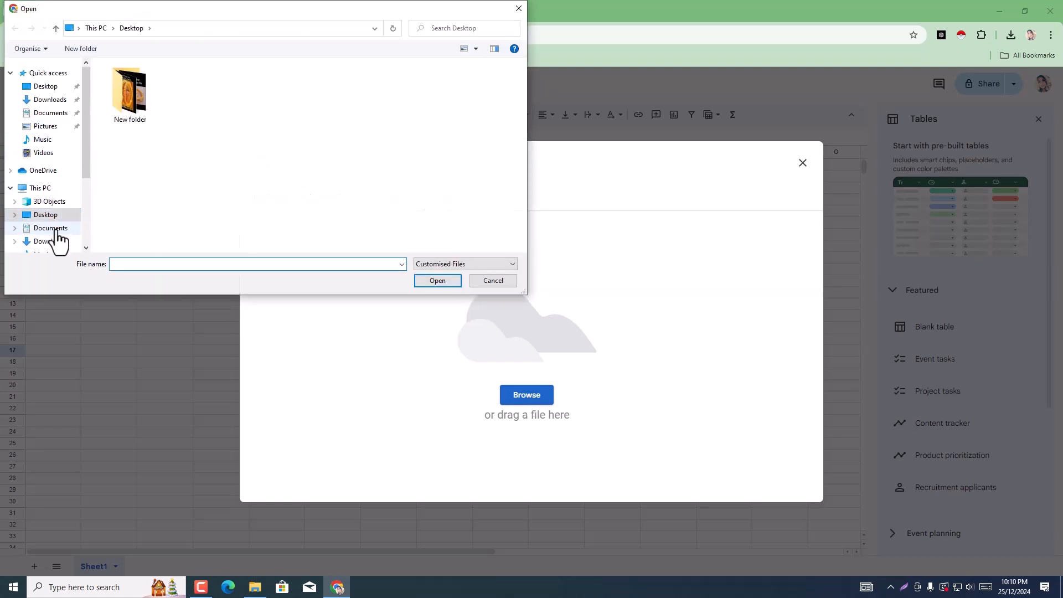
click(55, 242)
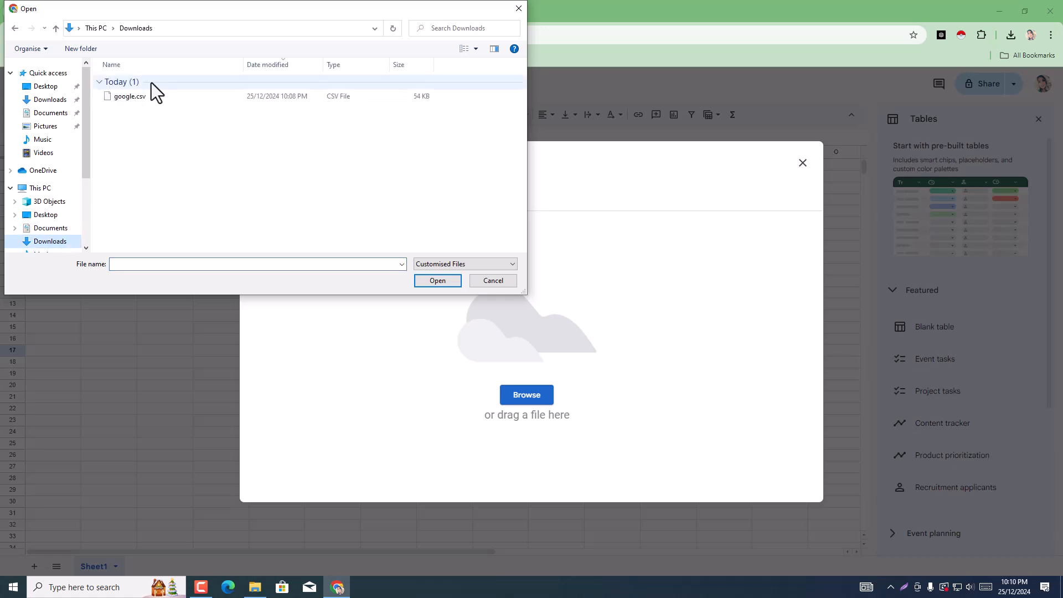
click(146, 102)
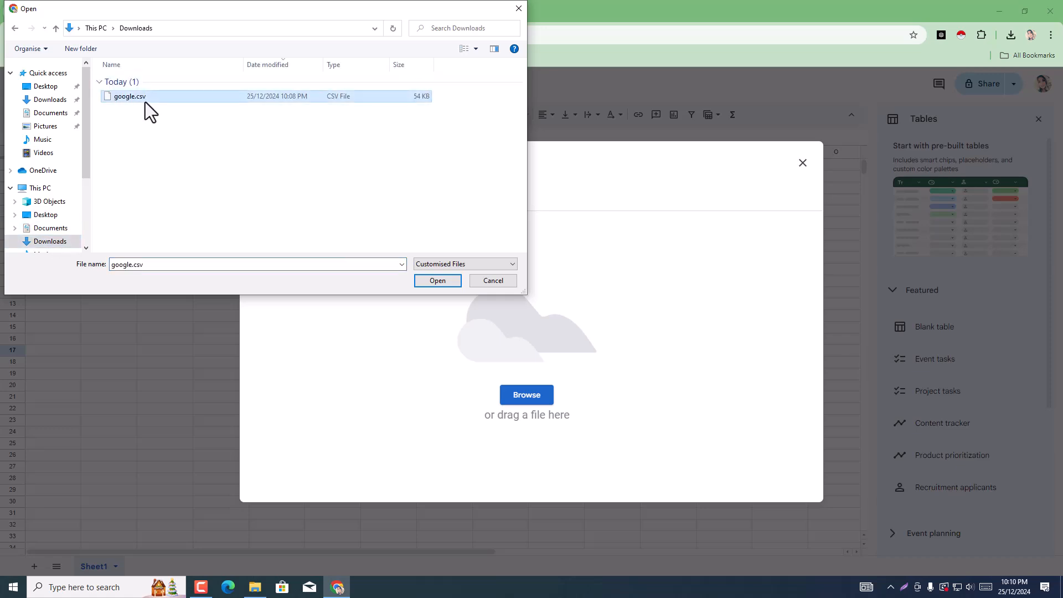
click(437, 280)
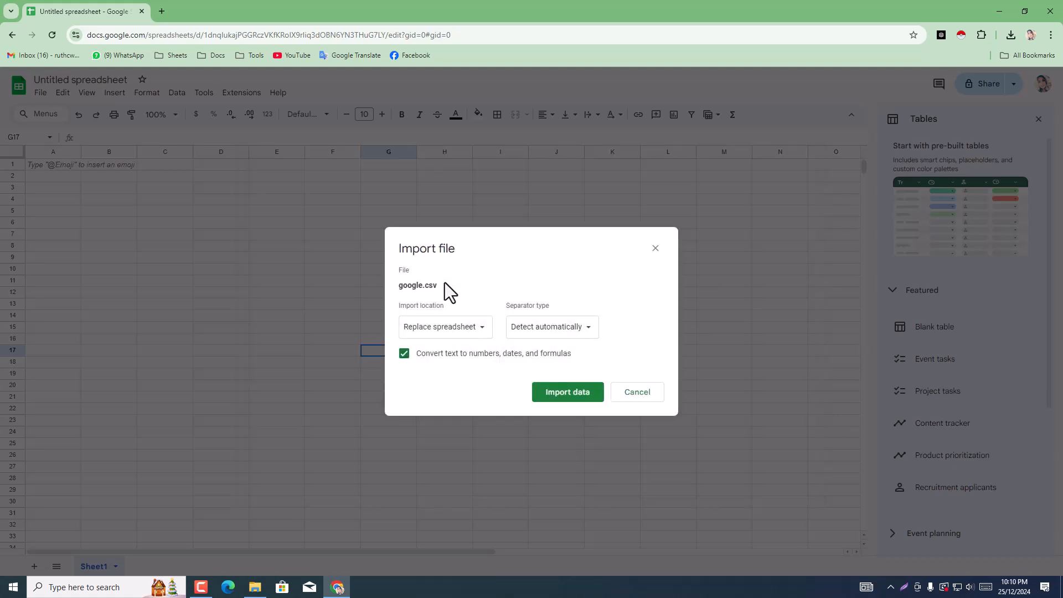
click(593, 394)
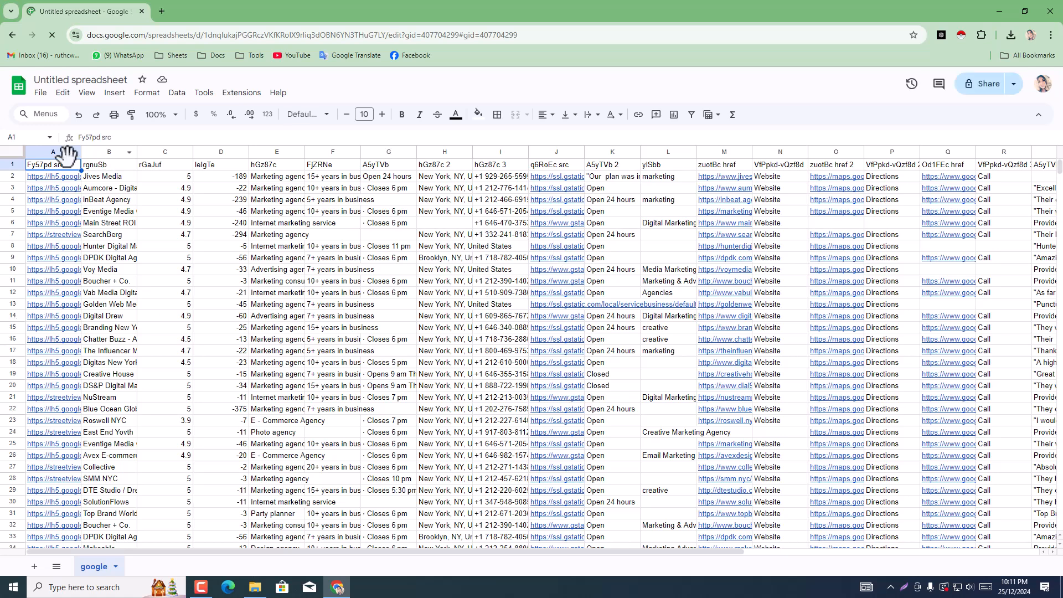
Step: Delete column A, which holds the image links under the header Fy57pd src
drag(80, 153, 70, 237)
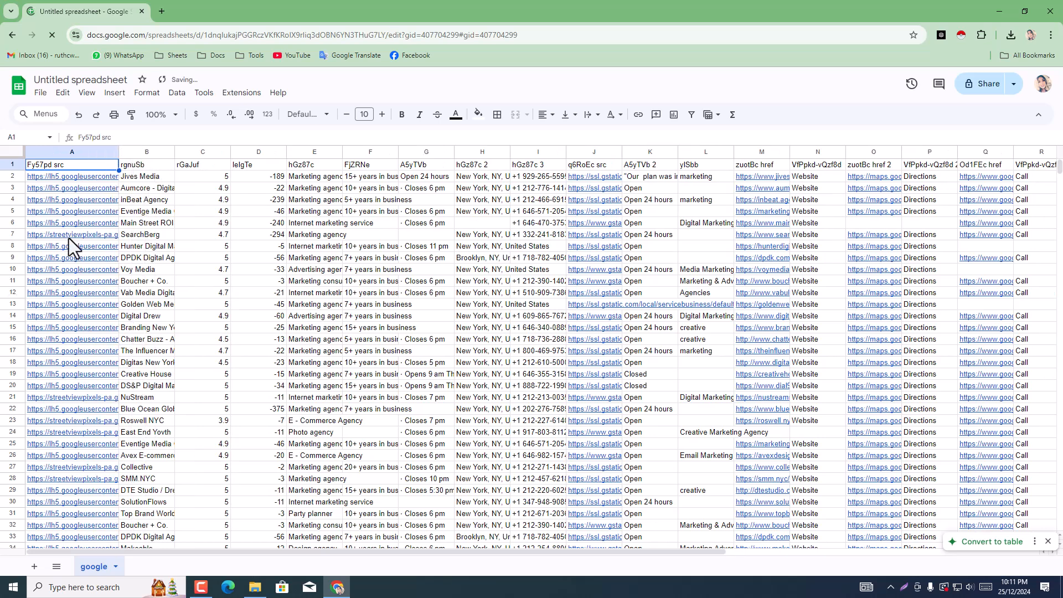
click(87, 227)
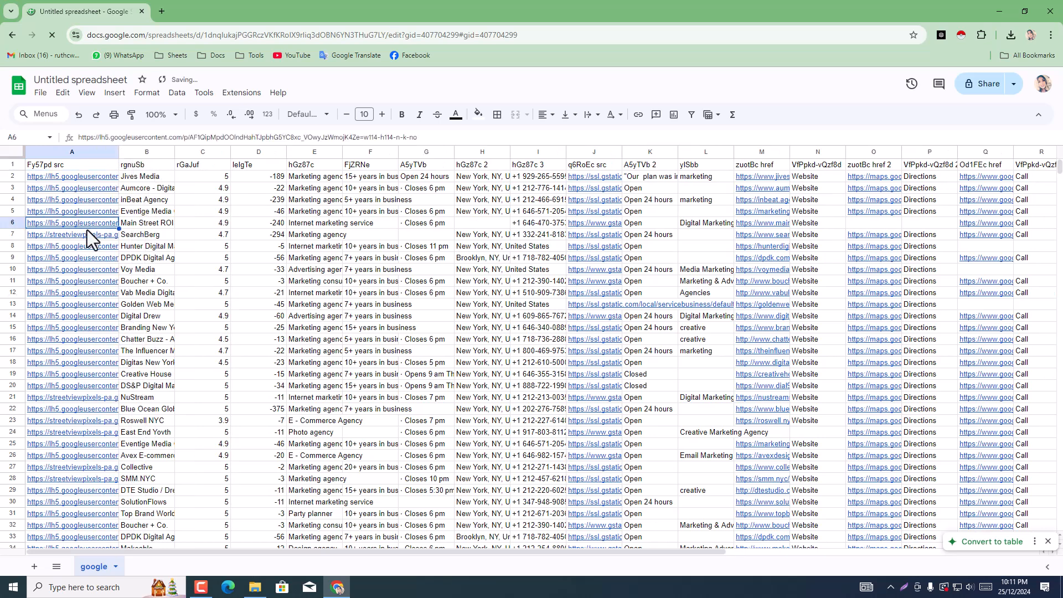
click(79, 154)
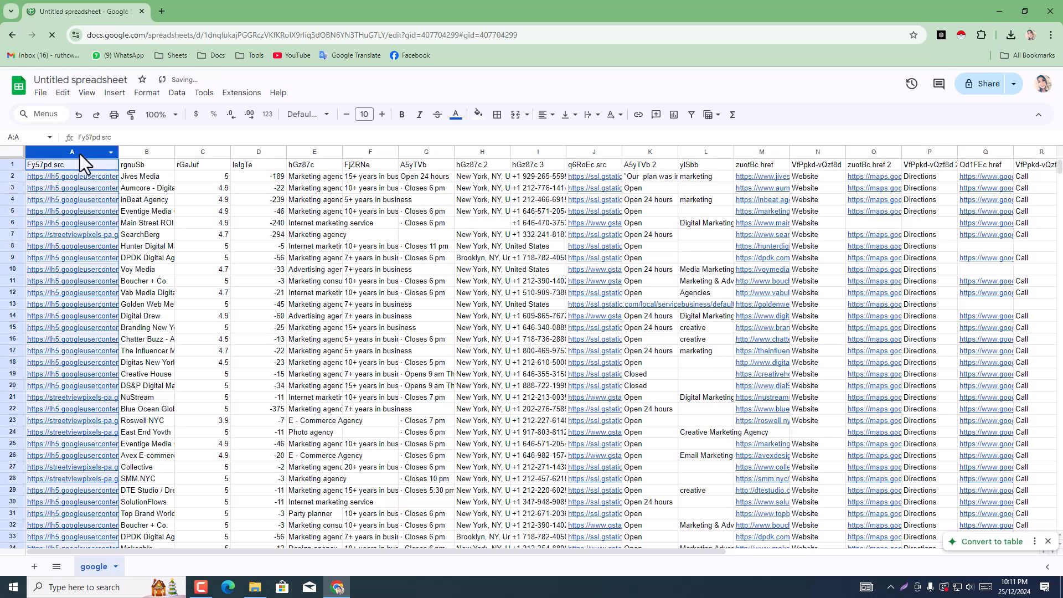
right_click(79, 150)
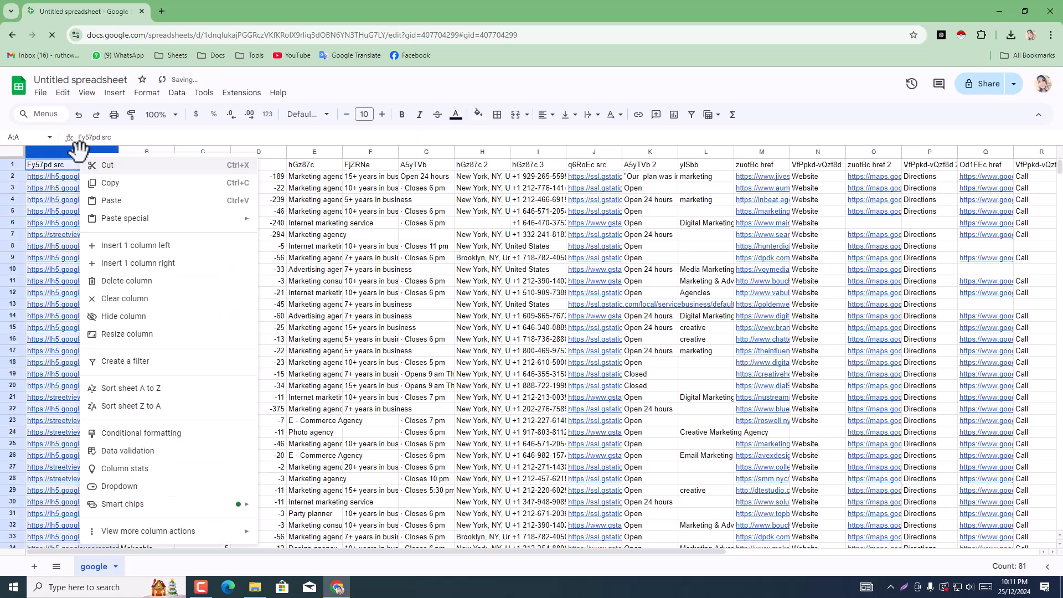
click(120, 282)
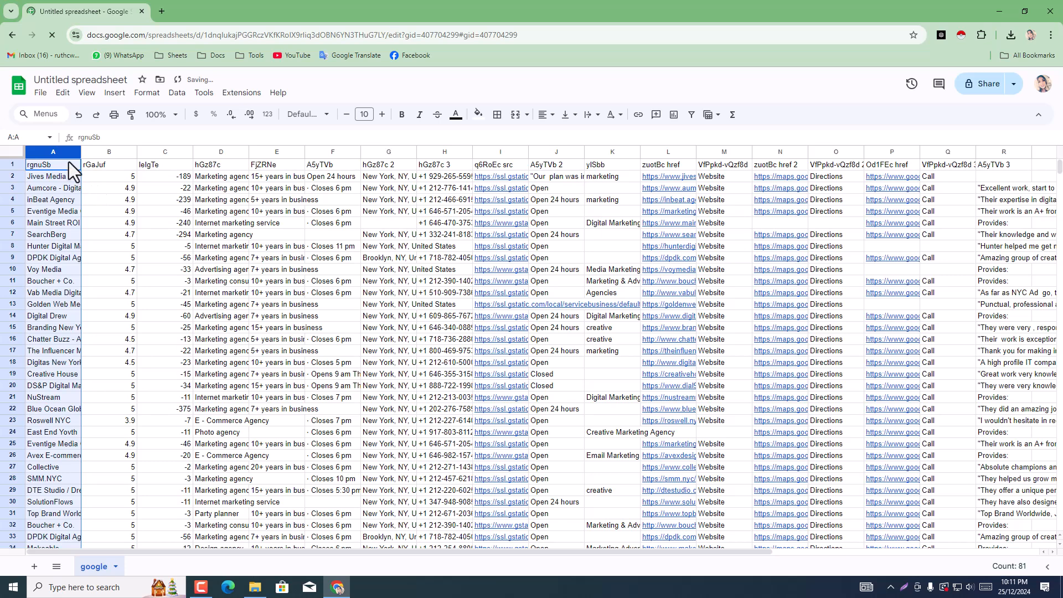
Step: Widen the agency names column and change its header in A1 to Company Name
drag(81, 154, 111, 154)
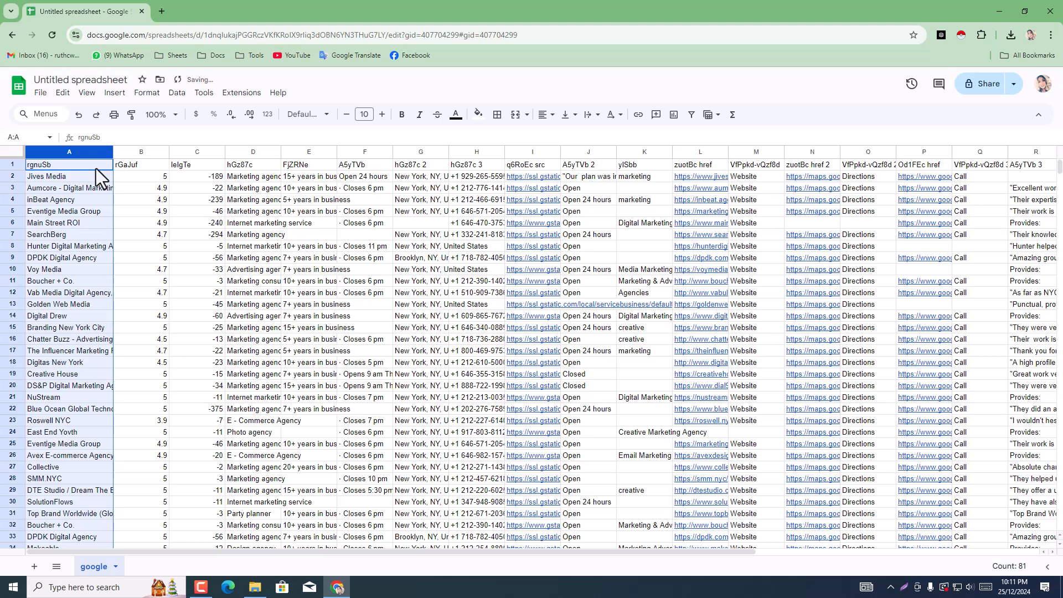
double_click(95, 168)
key(BackSpace)
key(BackSpace)
key(BackSpace)
key(BackSpace)
key(BackSpace)
key(BackSpace)
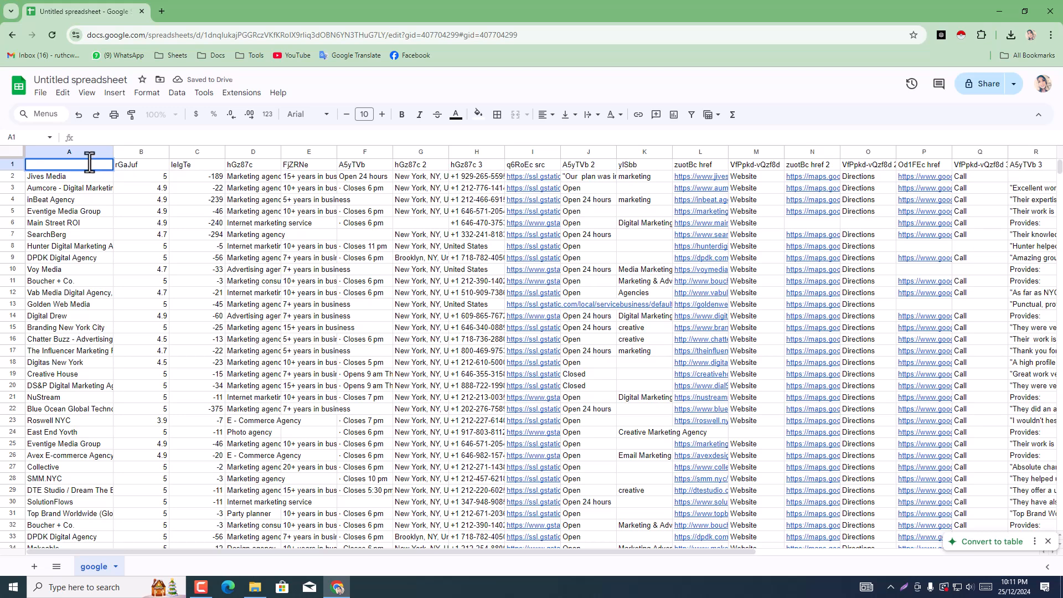
text(Company Name)
key(BackSpace)
key(BackSpace)
text(me)
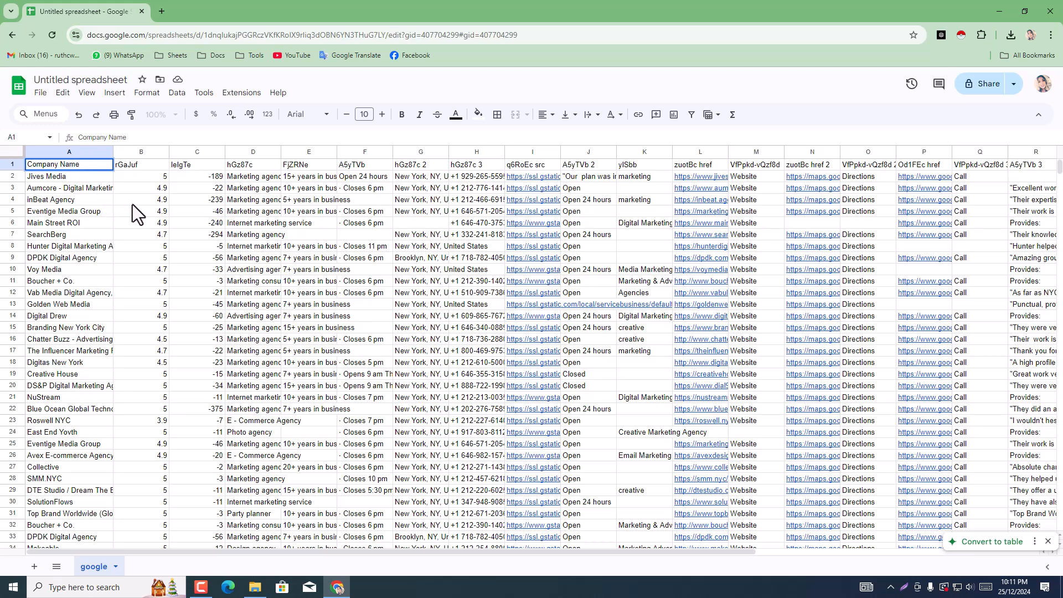
Step: Replace the header in B1 with Reviwe
click(141, 162)
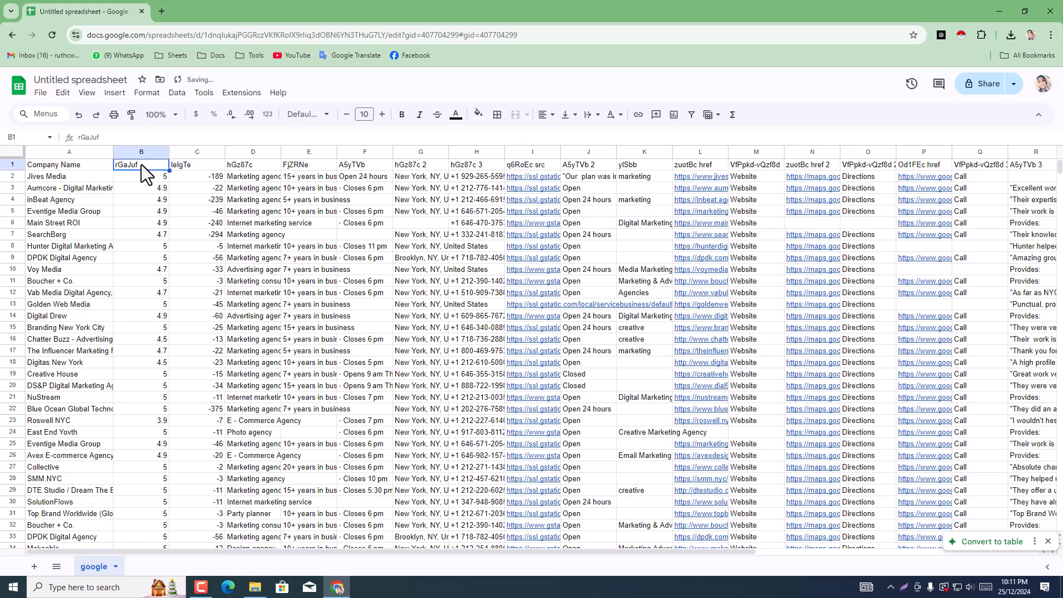
double_click(142, 165)
double_click(141, 164)
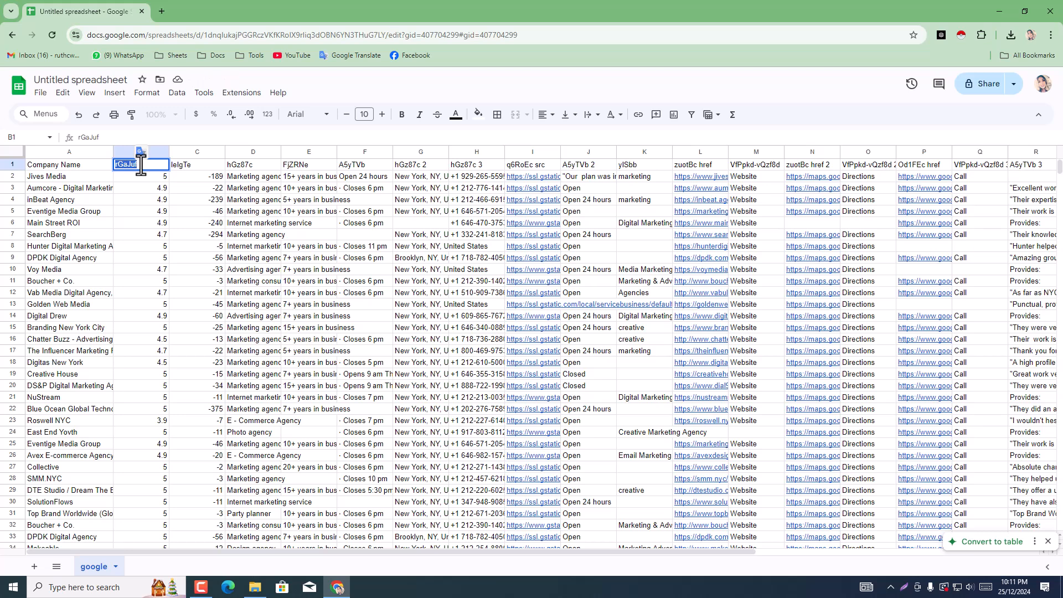
text(Reviwe)
Step: Replace the header in C1 with Rating
click(189, 165)
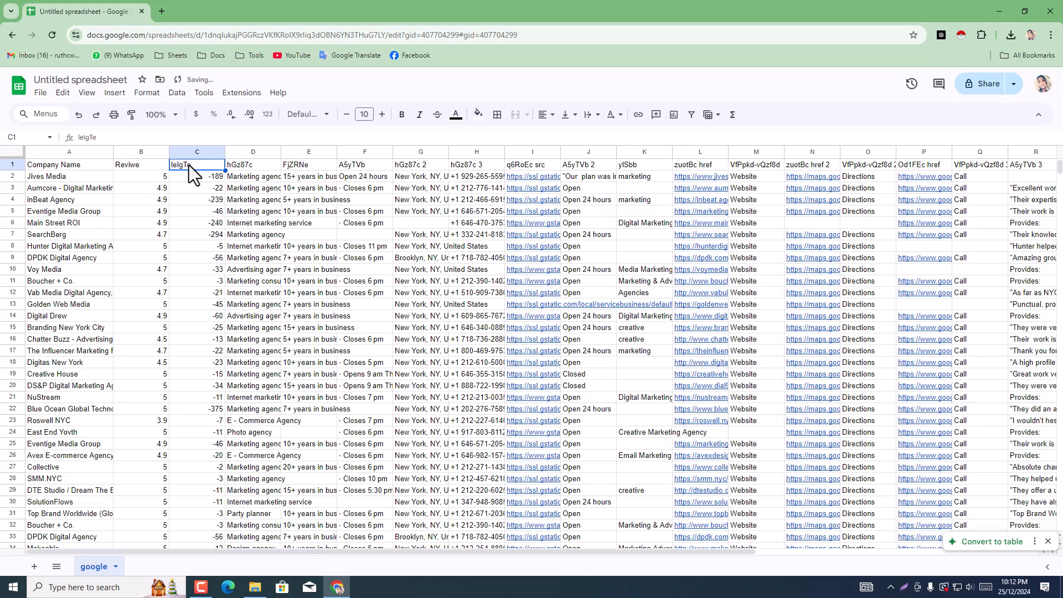
double_click(188, 165)
double_click(189, 165)
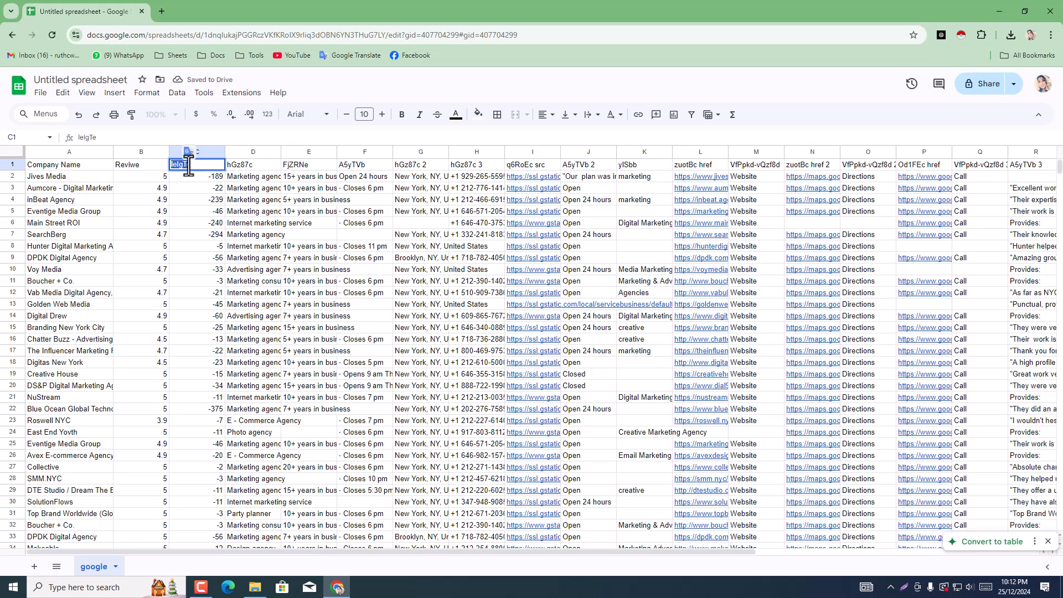
text(Rating)
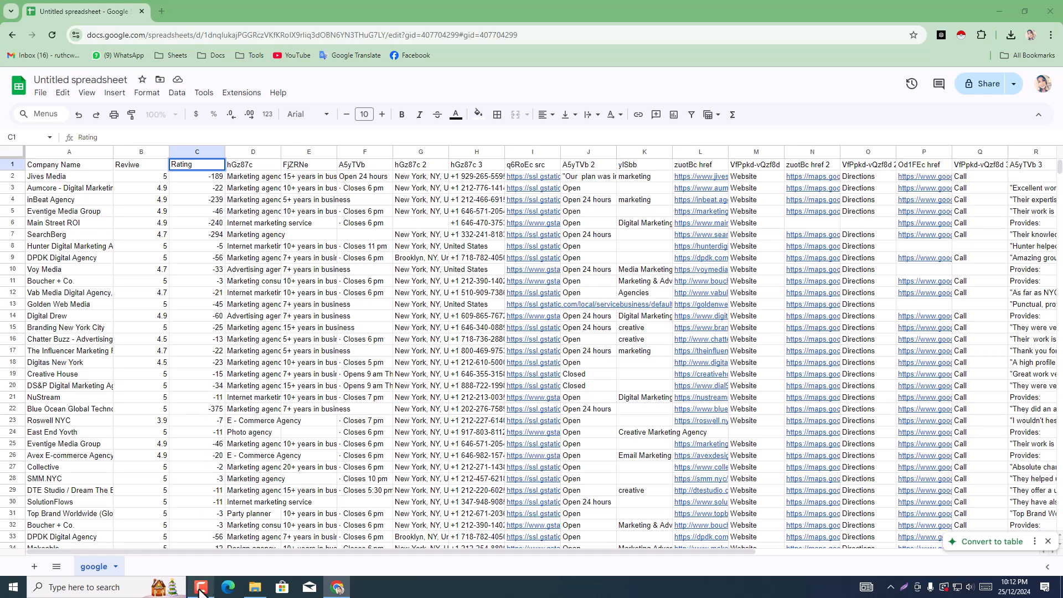
Step: Change the header in D1 to Industries, with a capital I, and widen column D to fit the business types
click(256, 165)
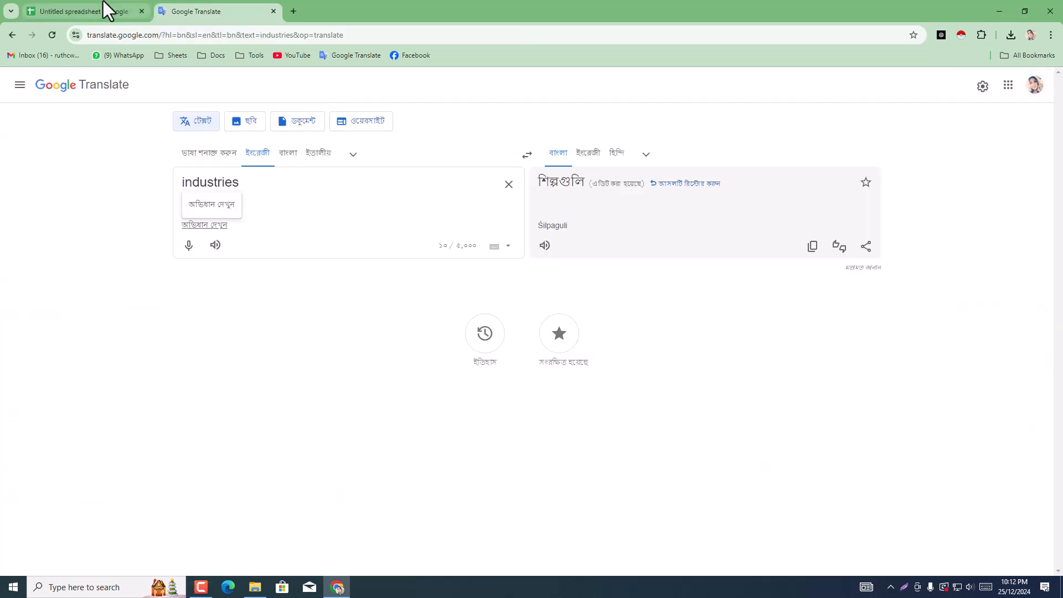
click(103, 2)
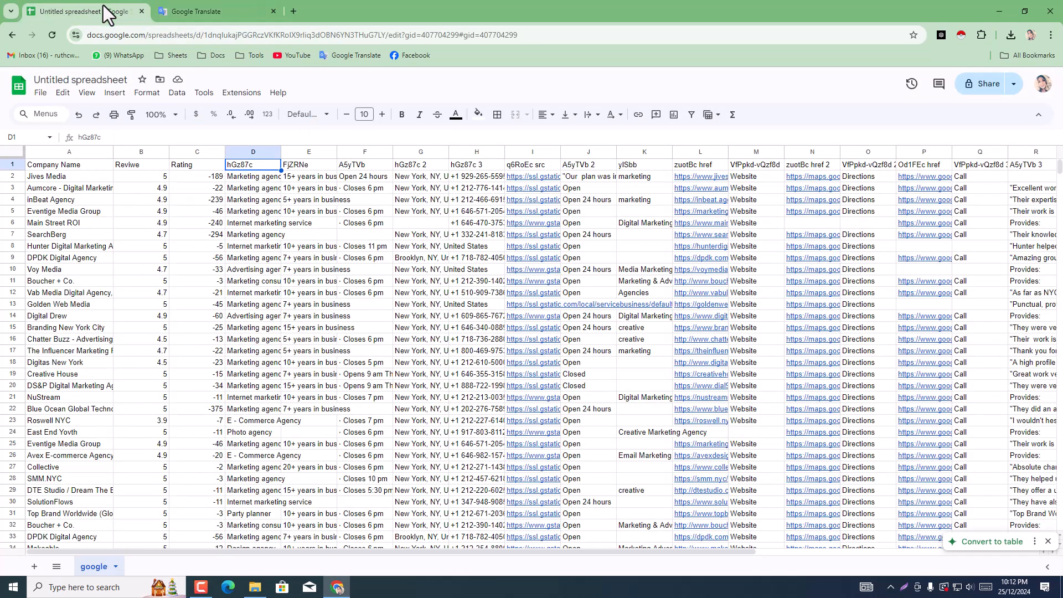
double_click(250, 166)
double_click(250, 166)
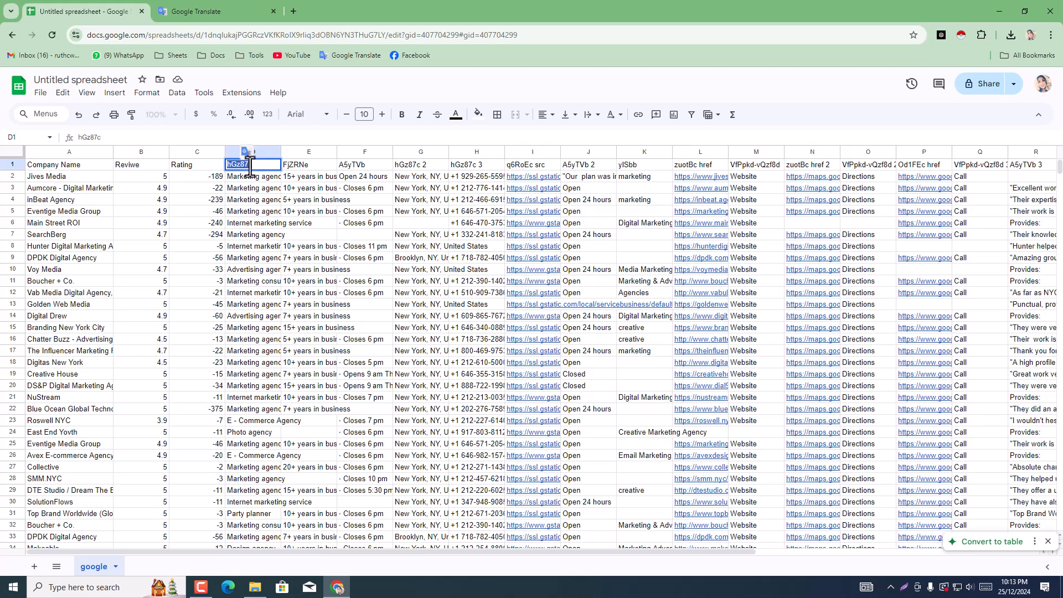
text(industries)
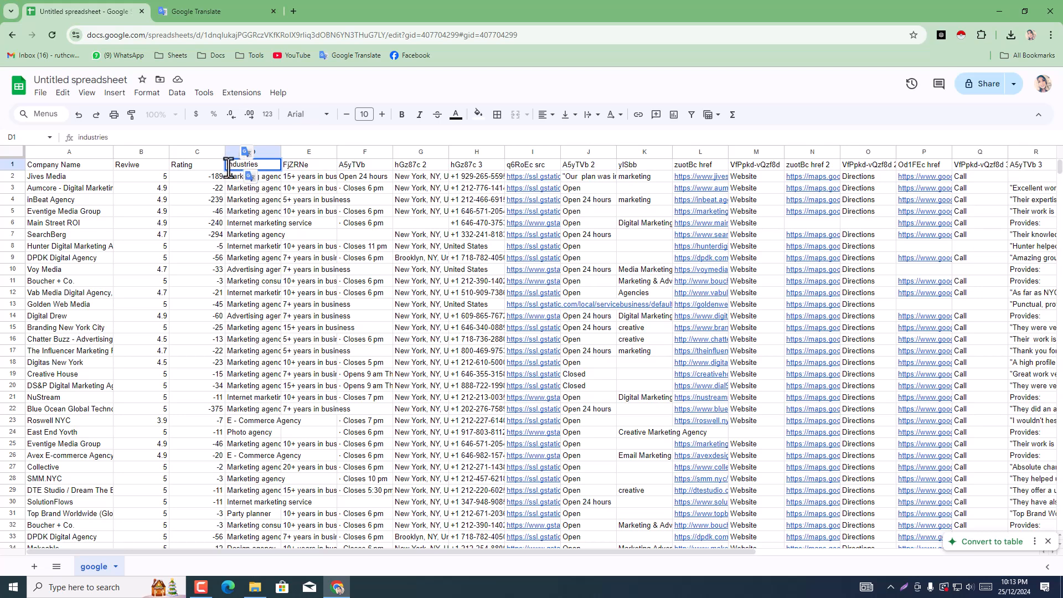
key(BackSpace)
text(I)
drag(283, 152, 327, 152)
Step: Delete the two columns after Industries, which hold the years in business (FjZRNe) and the opening hours (A5yTVb)
click(350, 165)
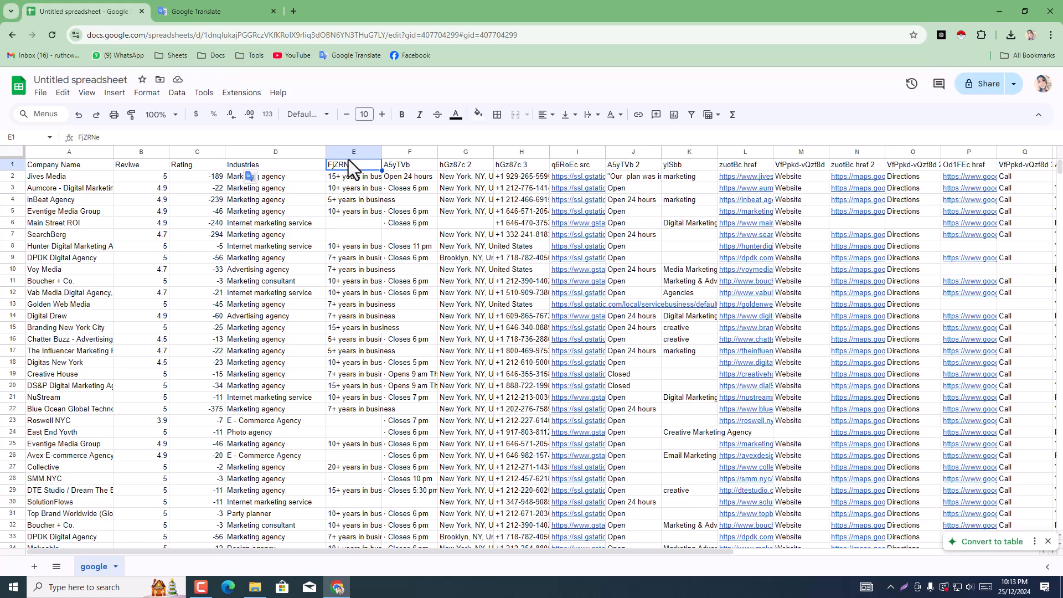
click(347, 152)
right_click(347, 152)
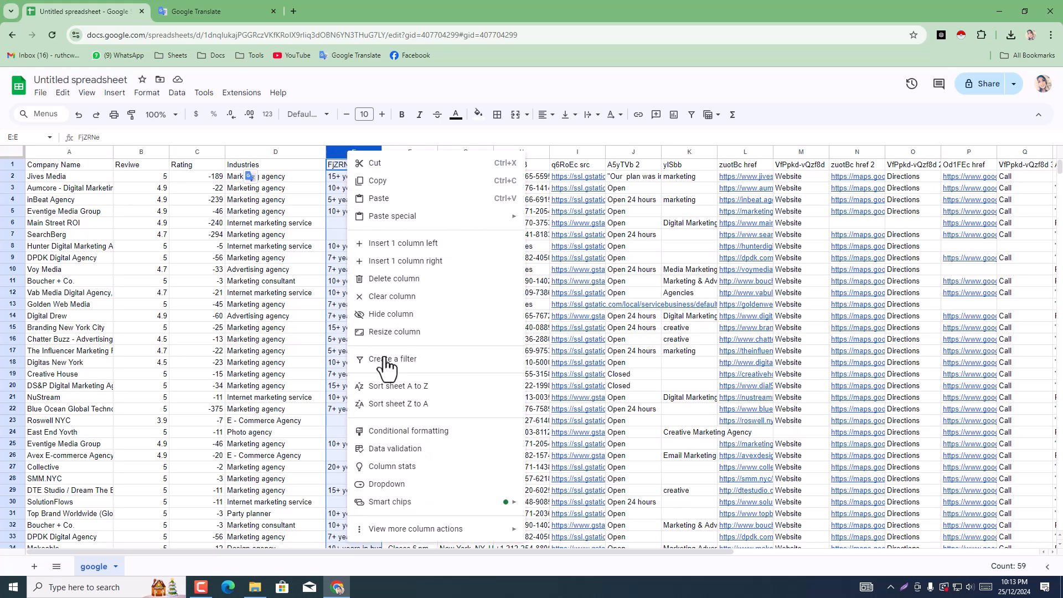
click(398, 279)
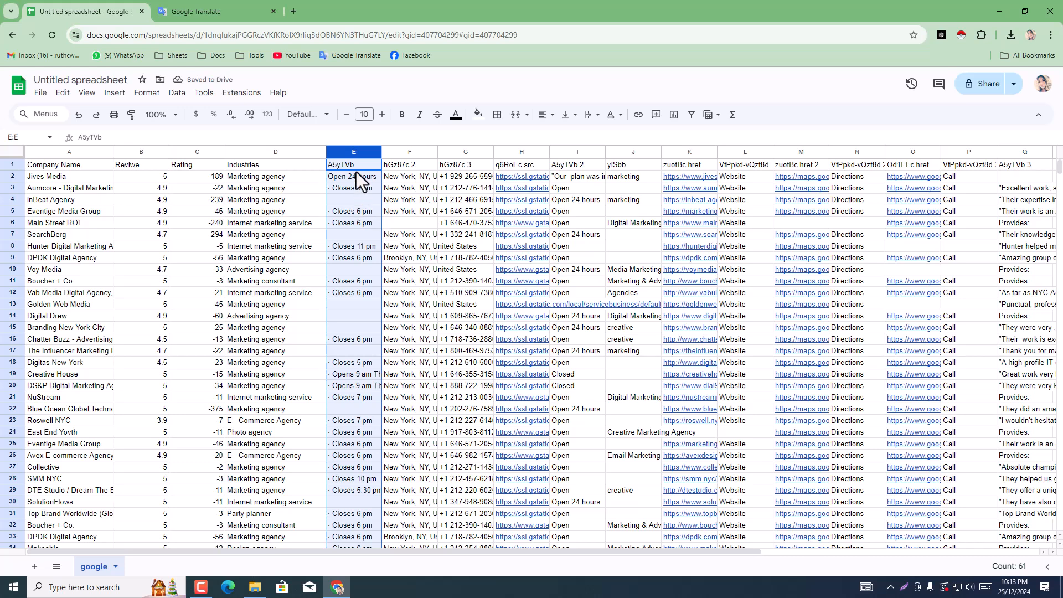
right_click(350, 147)
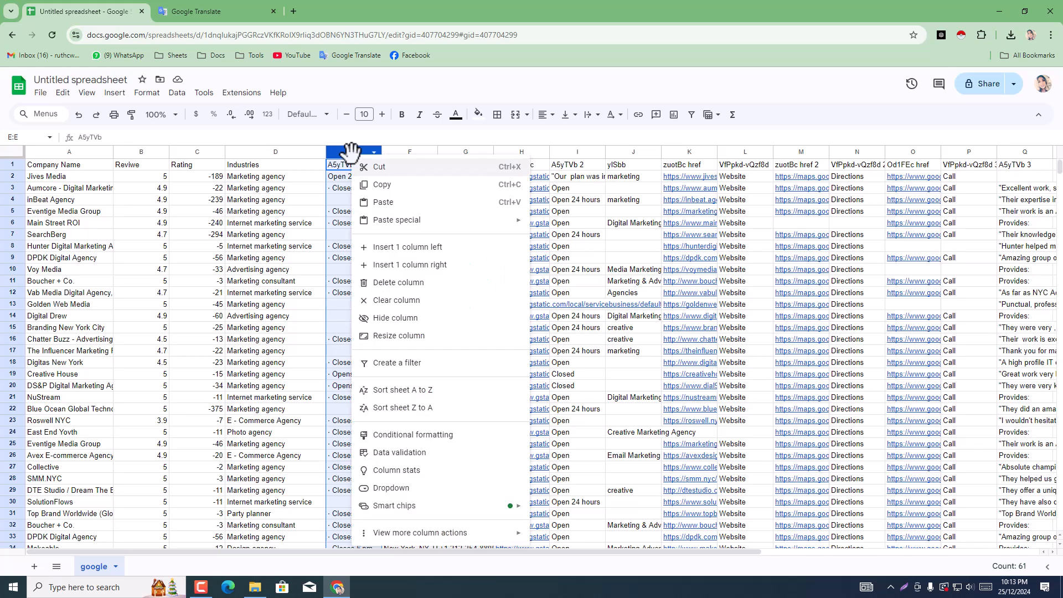
click(393, 281)
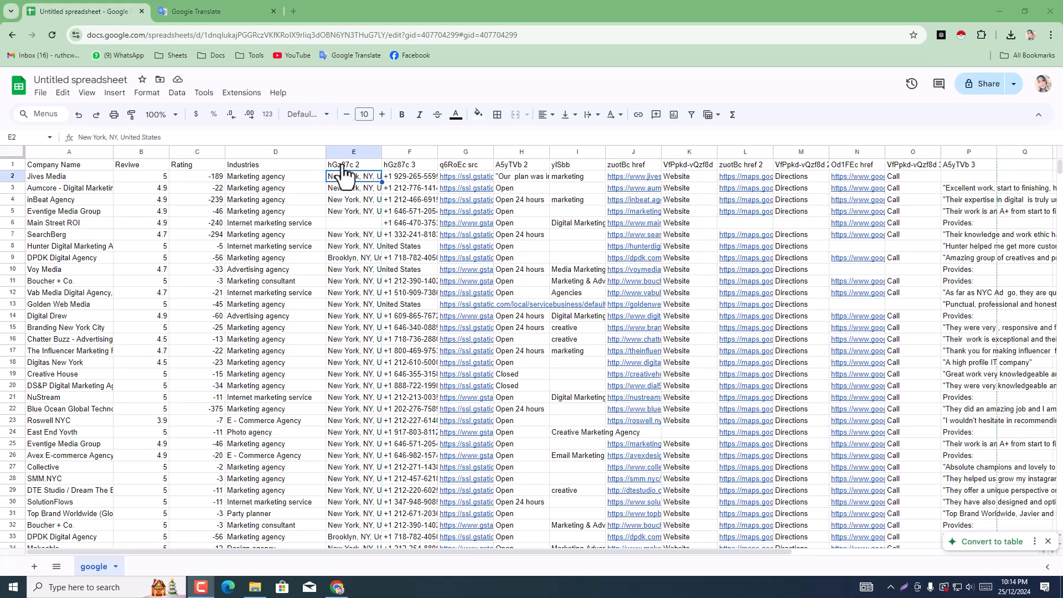
Step: Change the header in E1 to Address and the header in F1 to Phone No
click(344, 164)
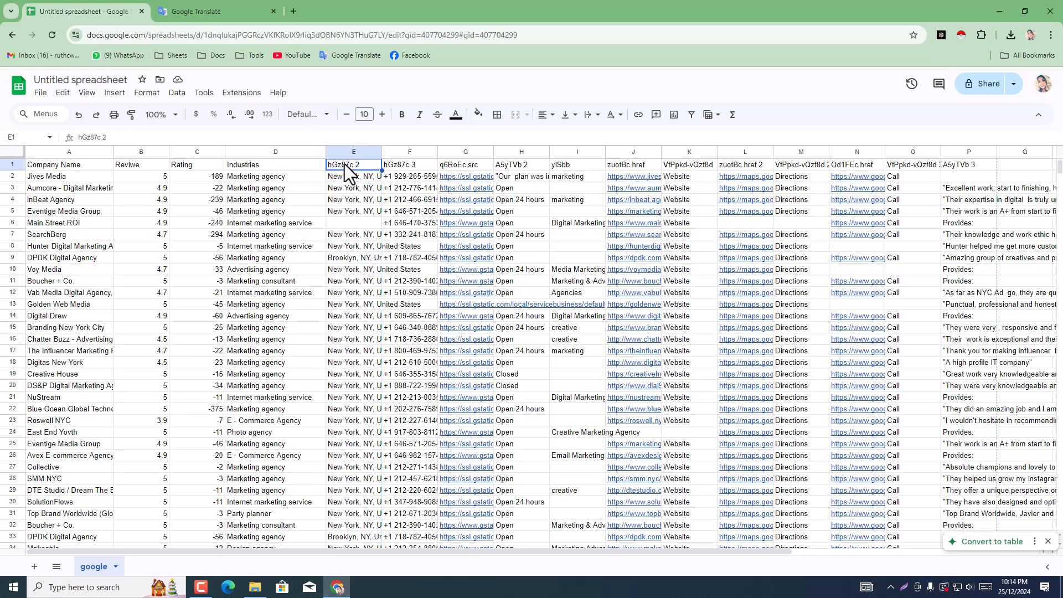
double_click(345, 164)
triple_click(345, 164)
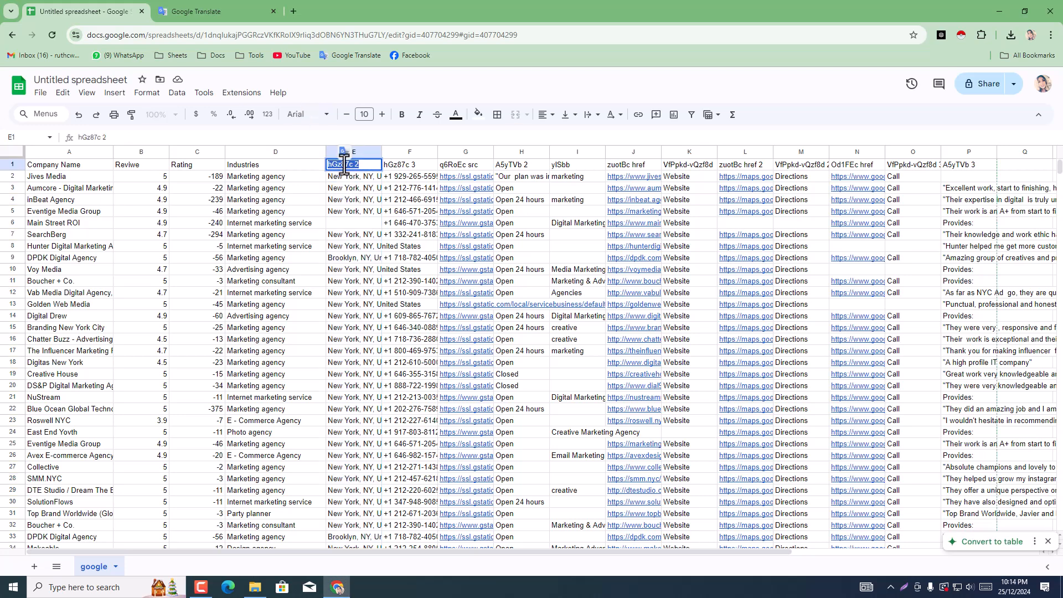
text(Address)
click(404, 168)
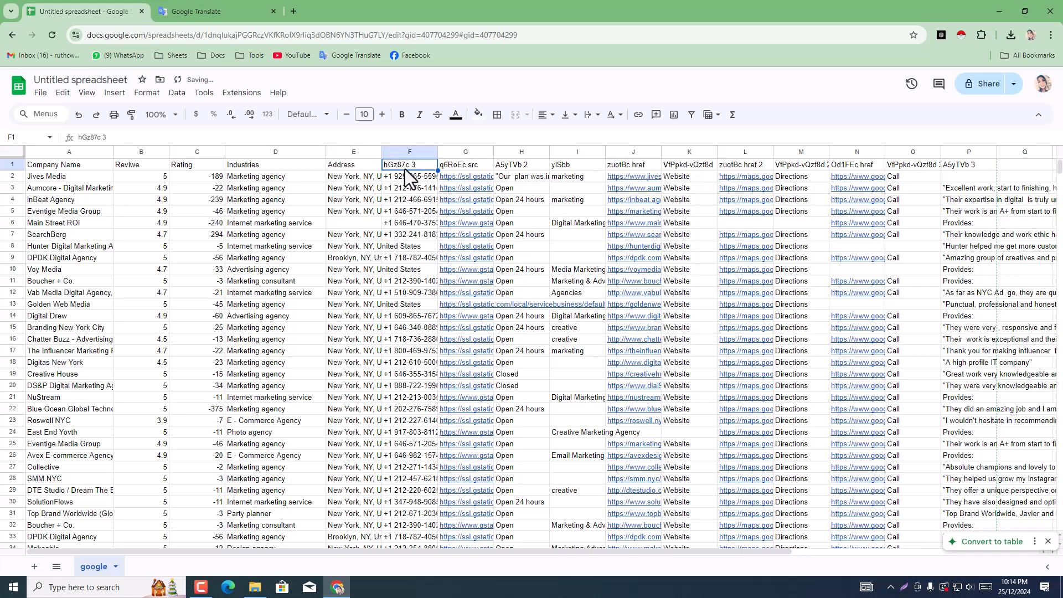
text(Phone No)
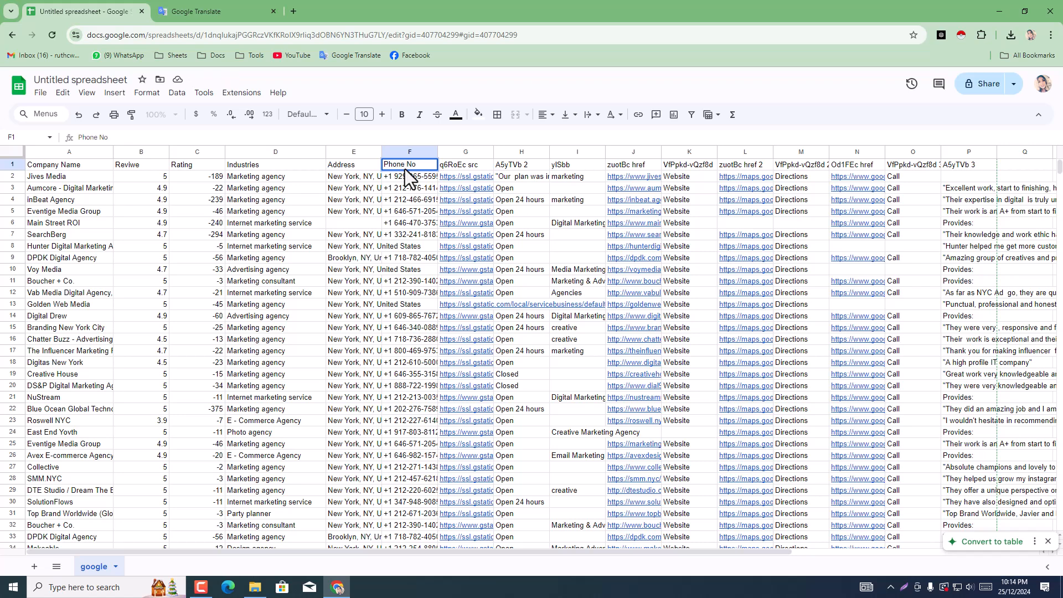
Step: Delete the three columns after Phone No, headed q6RoEc src, A5yTVb 2 and ylSbb
click(463, 168)
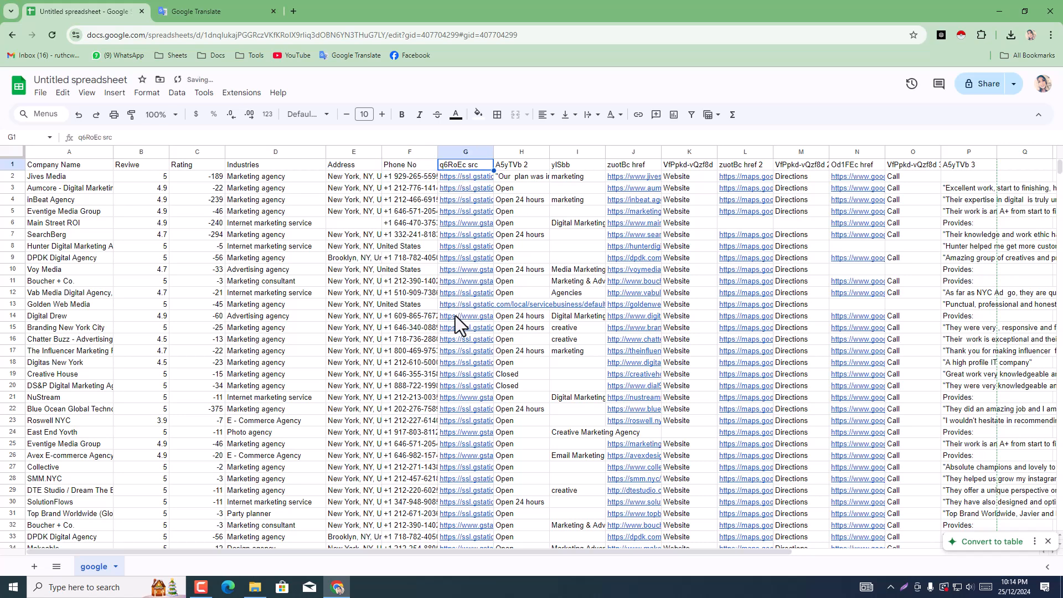
click(470, 155)
right_click(470, 154)
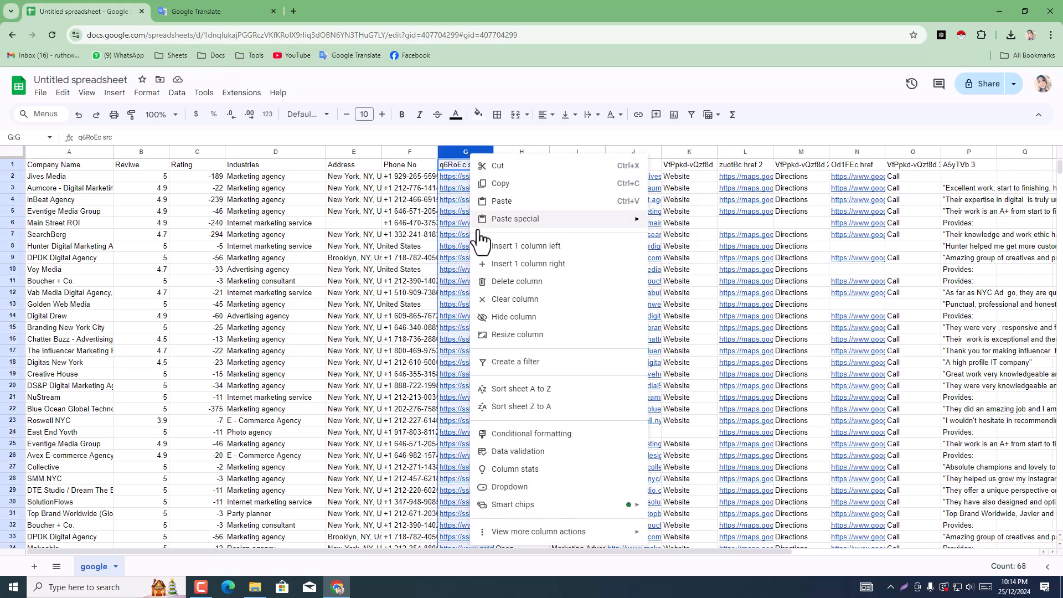
click(508, 282)
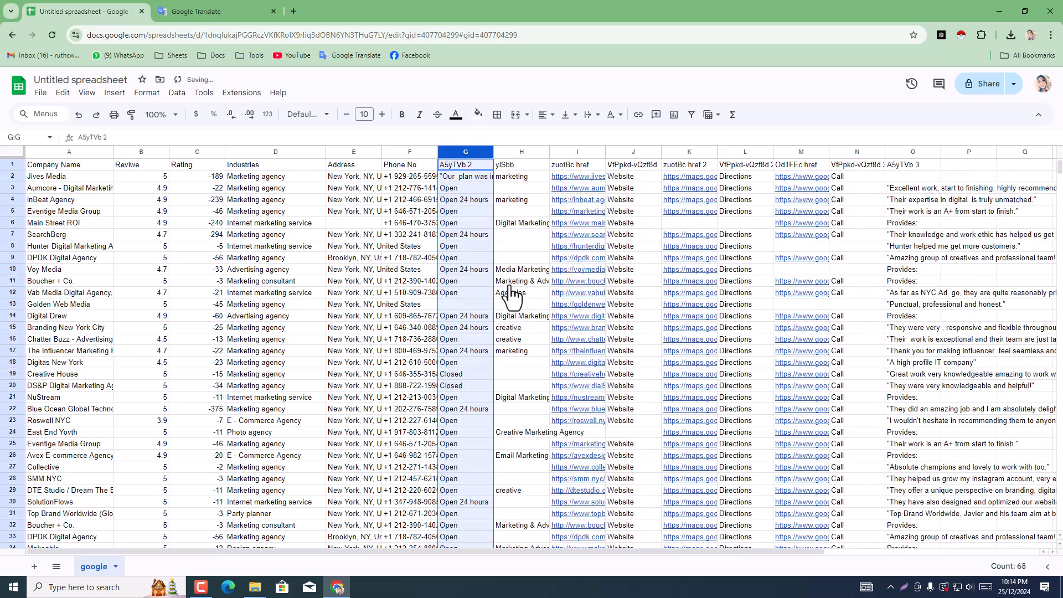
right_click(475, 148)
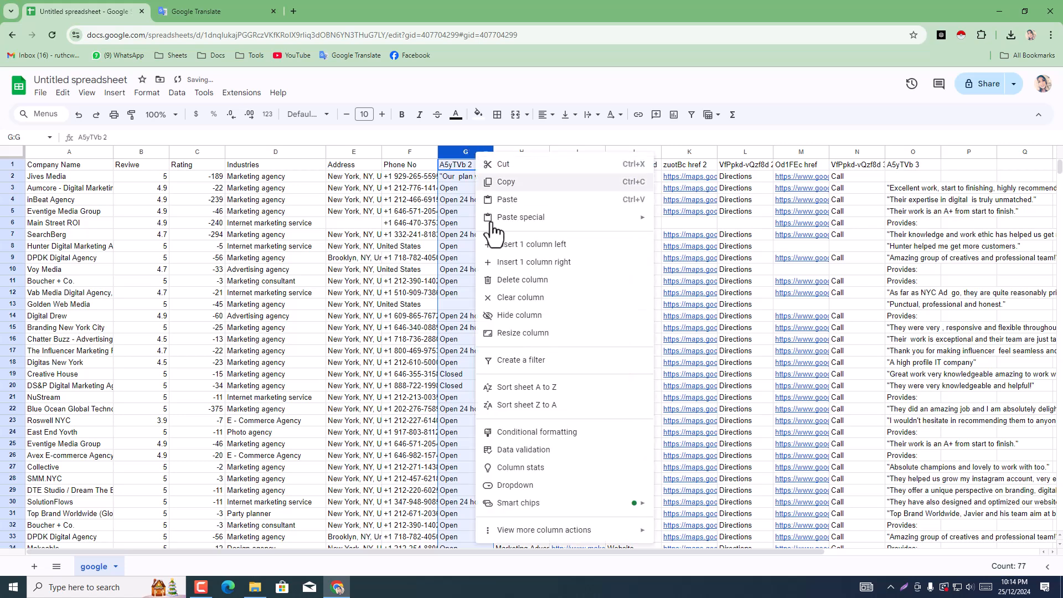
click(508, 282)
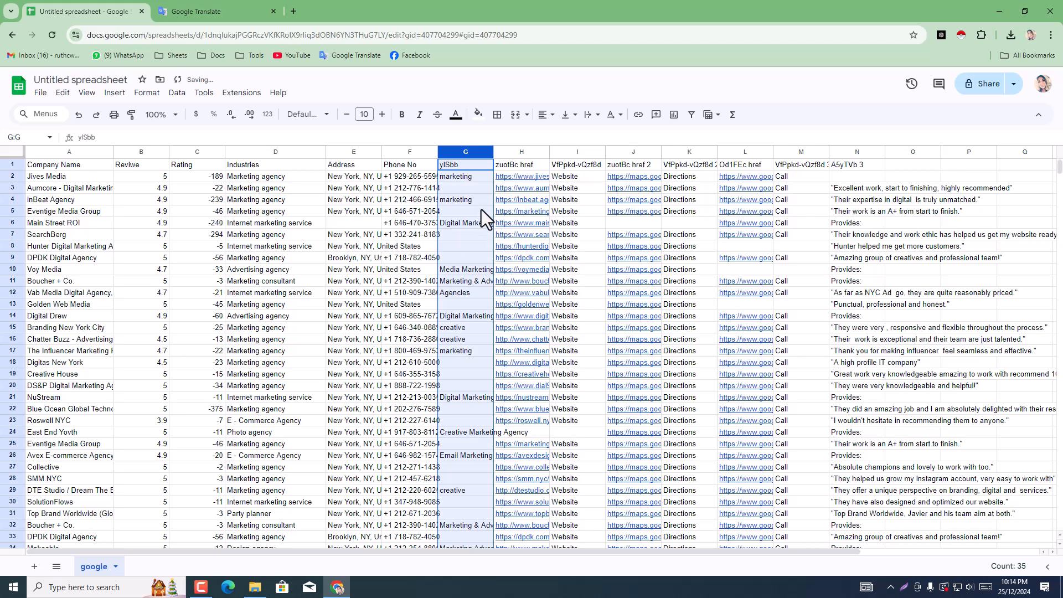
right_click(470, 148)
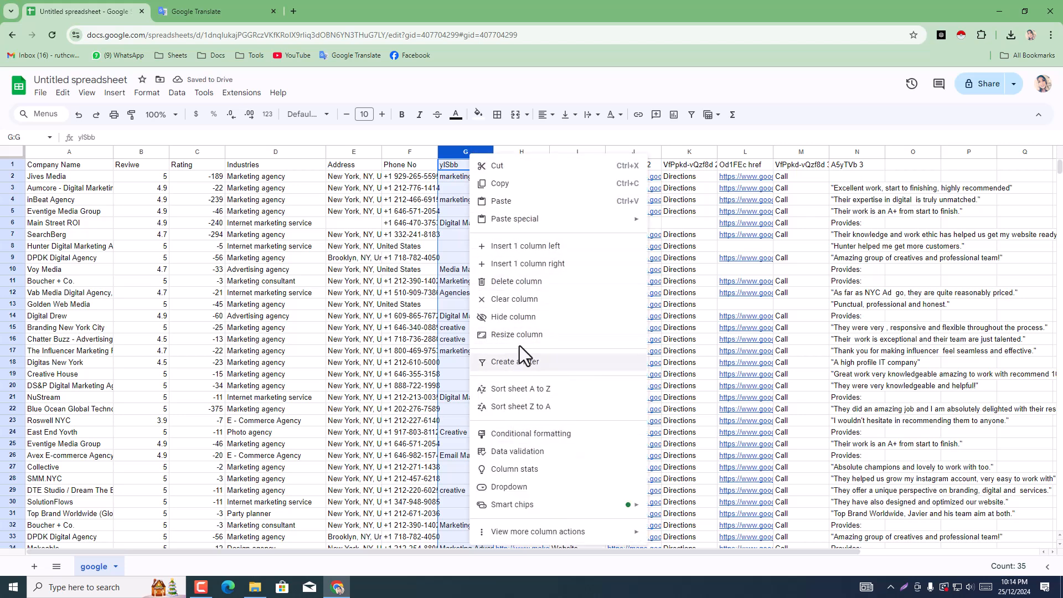
click(513, 285)
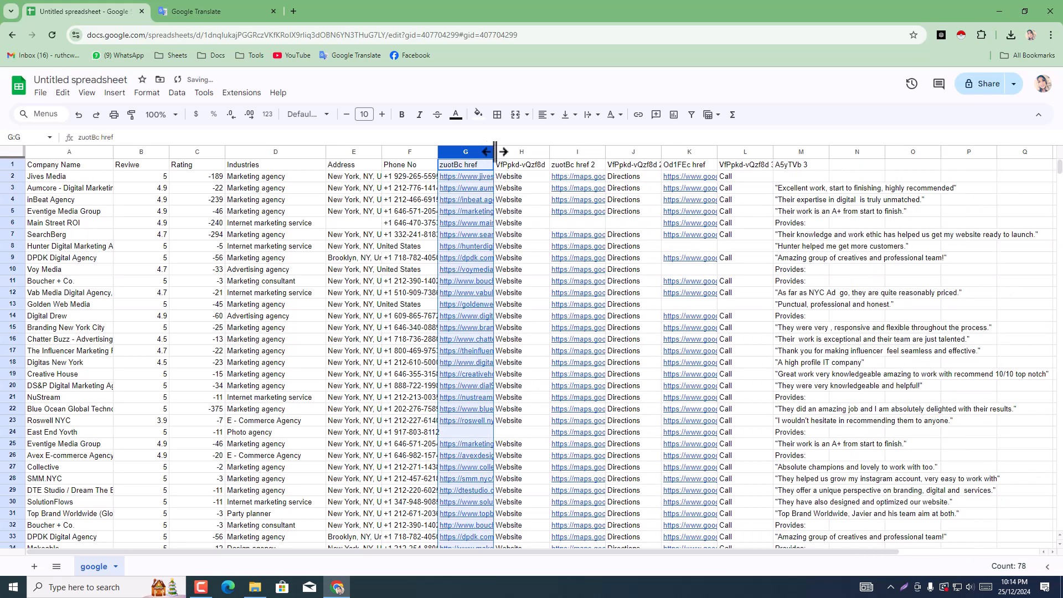
Step: Widen column G with the agency links and replace its header in G1 with the word Website copied from H2
drag(494, 147, 560, 144)
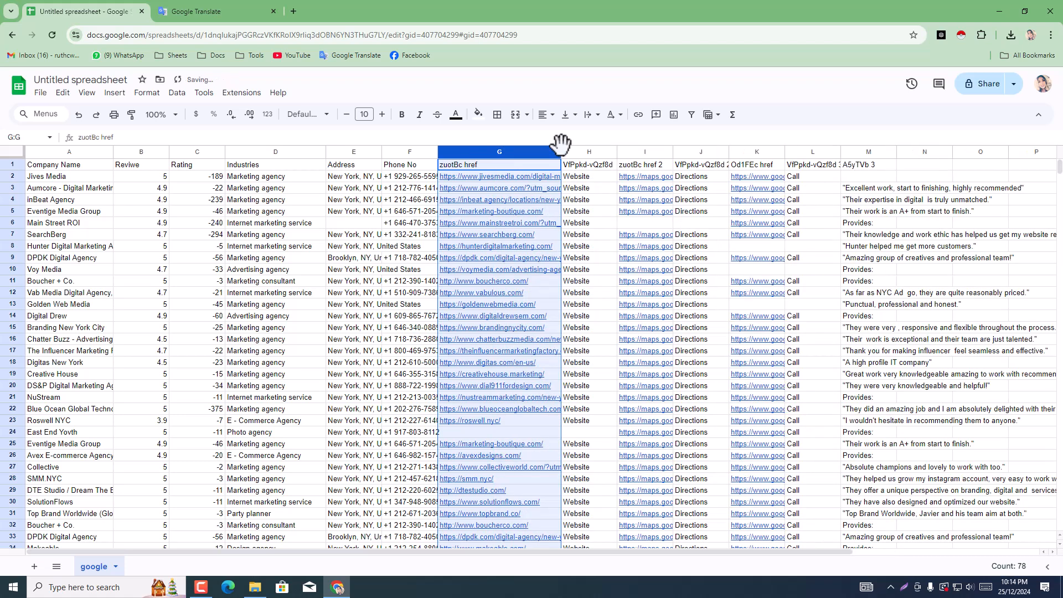
click(511, 167)
key(ctrl+a)
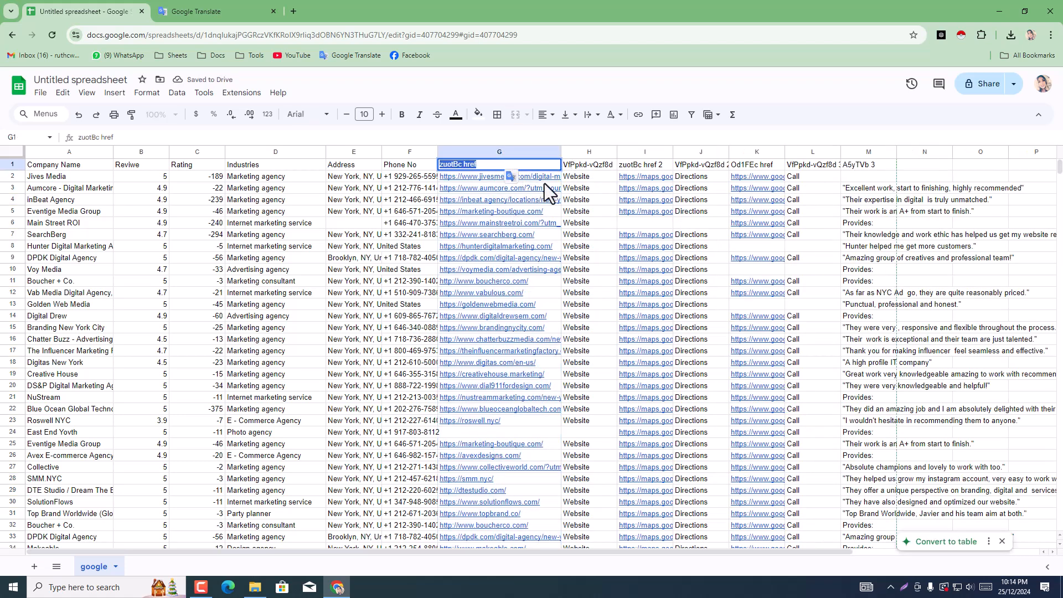
click(579, 178)
key(ctrl+c)
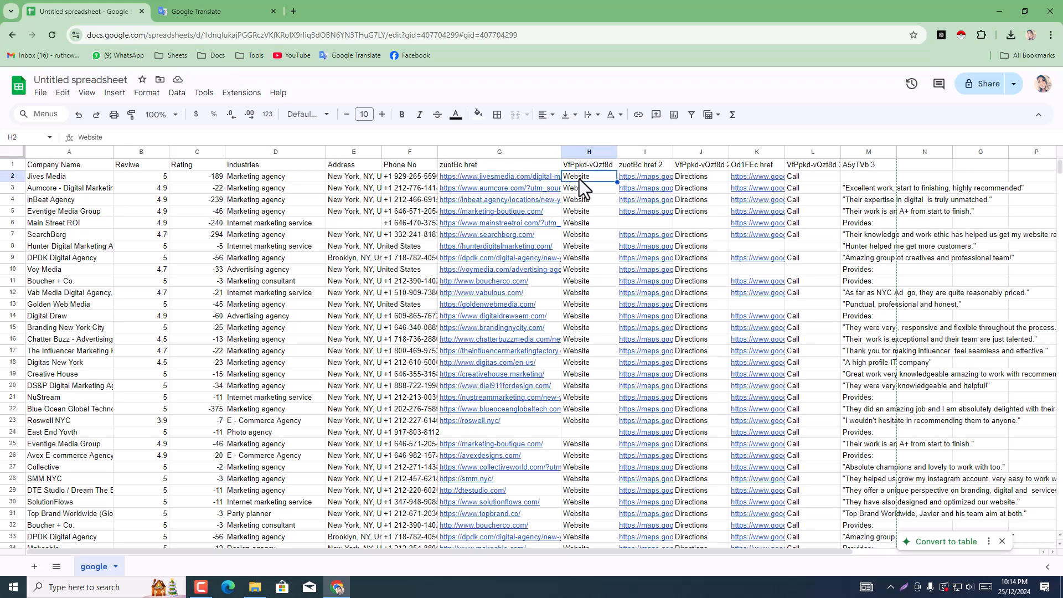
key(Left)
key(Up)
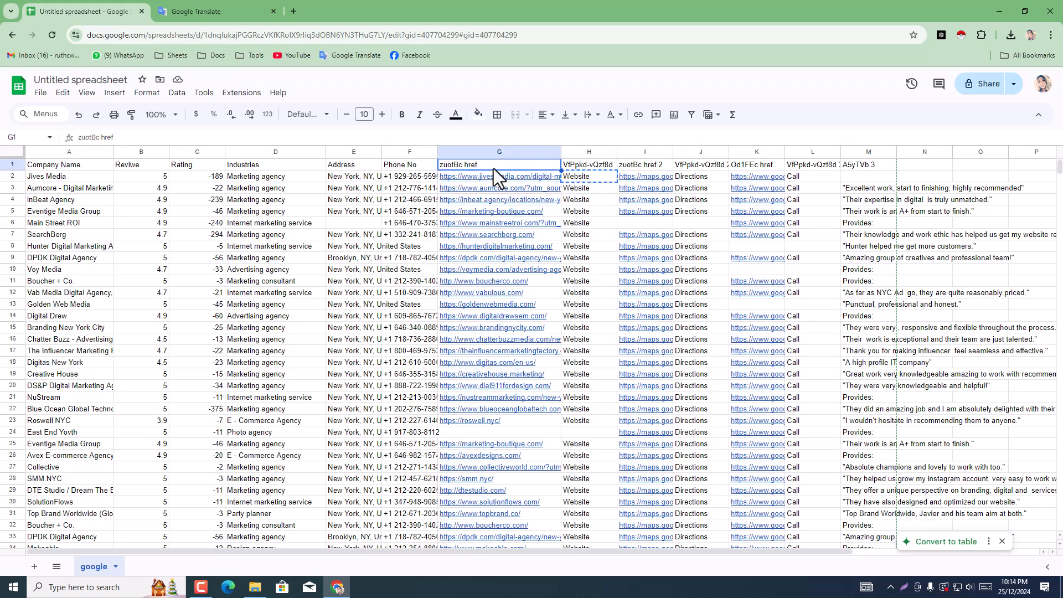
key(ctrl+v)
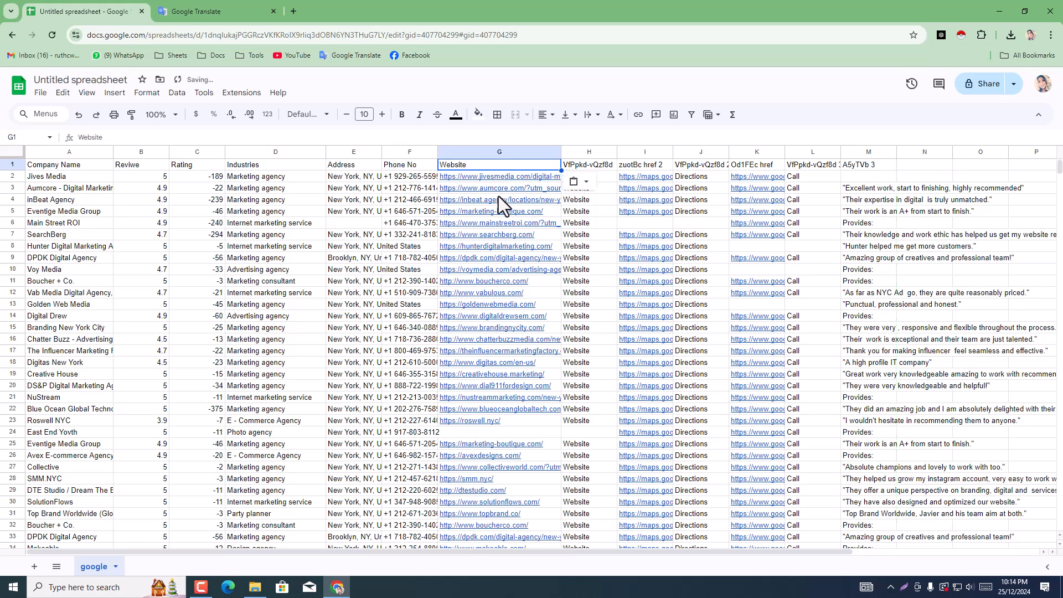
Step: Delete column H, which repeats the word Website under the header VfPpkd-vQzf8d
click(626, 291)
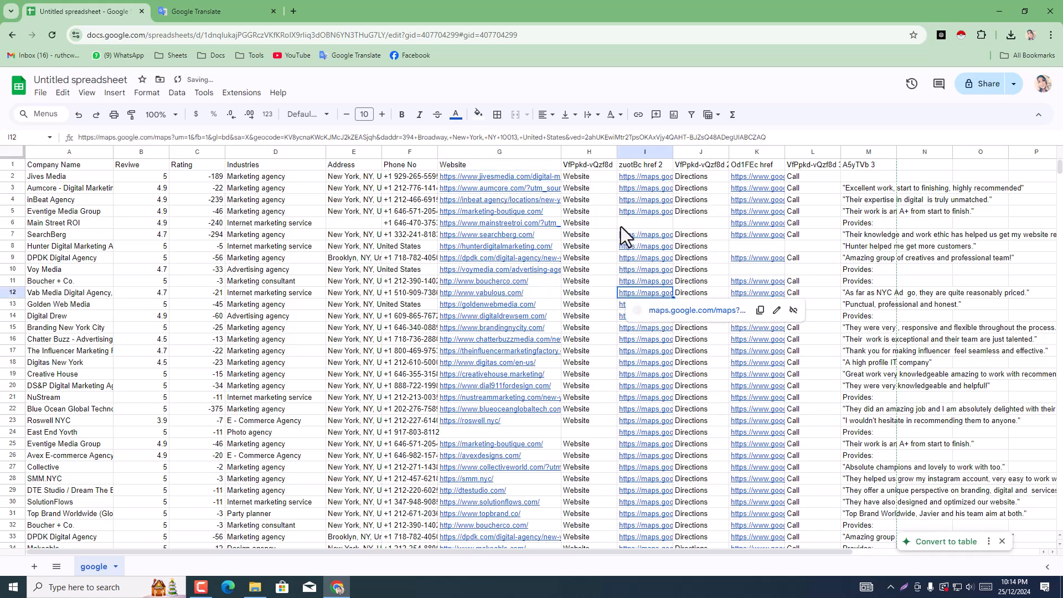
click(588, 150)
right_click(588, 149)
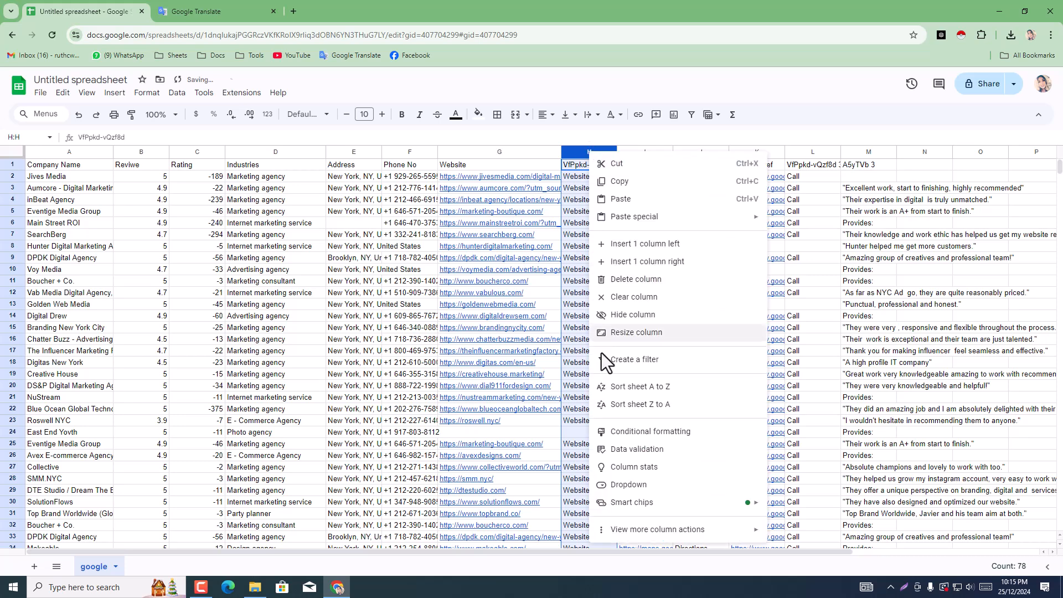
click(625, 280)
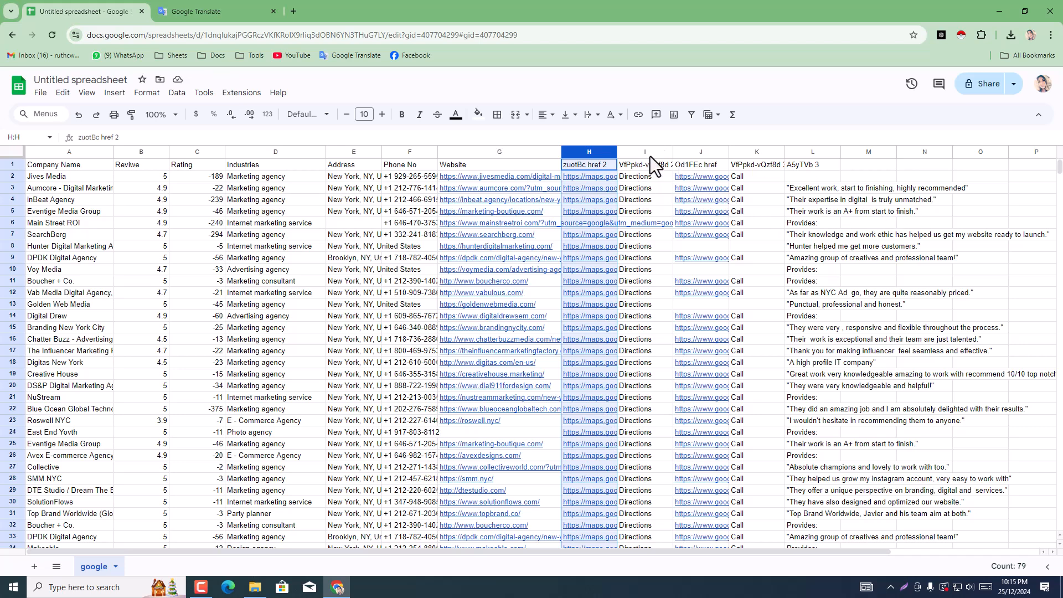
Step: Delete the two columns after Website, headed zuotBc href 2 and VfPpkd-vQzf8d 2, with the map links and the word Directions
scroll(728, 283, down, 3)
scroll(732, 291, up, 3)
scroll(830, 297, down, 12)
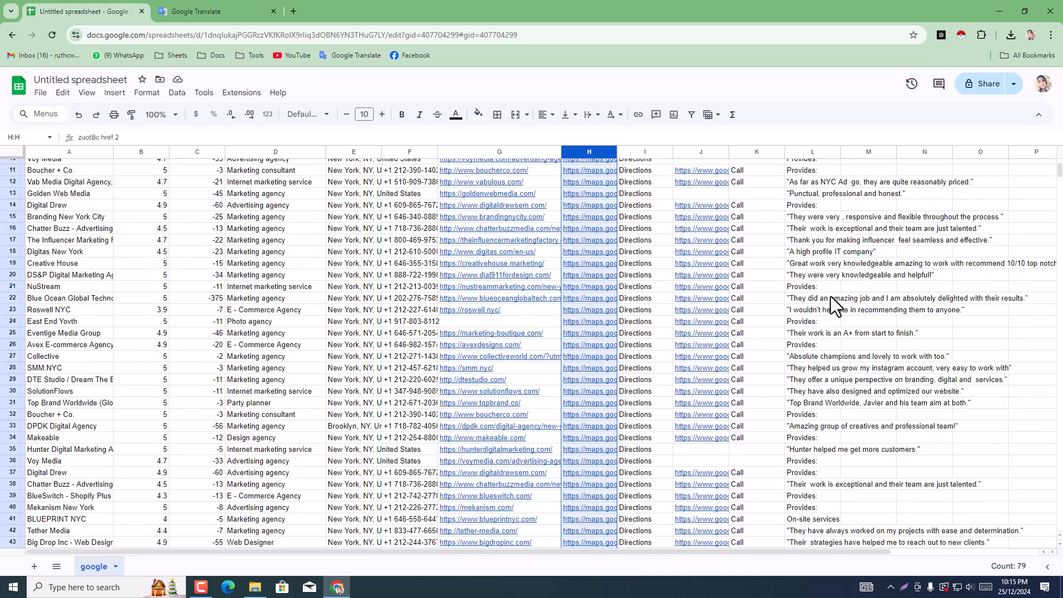
scroll(829, 300, up, 12)
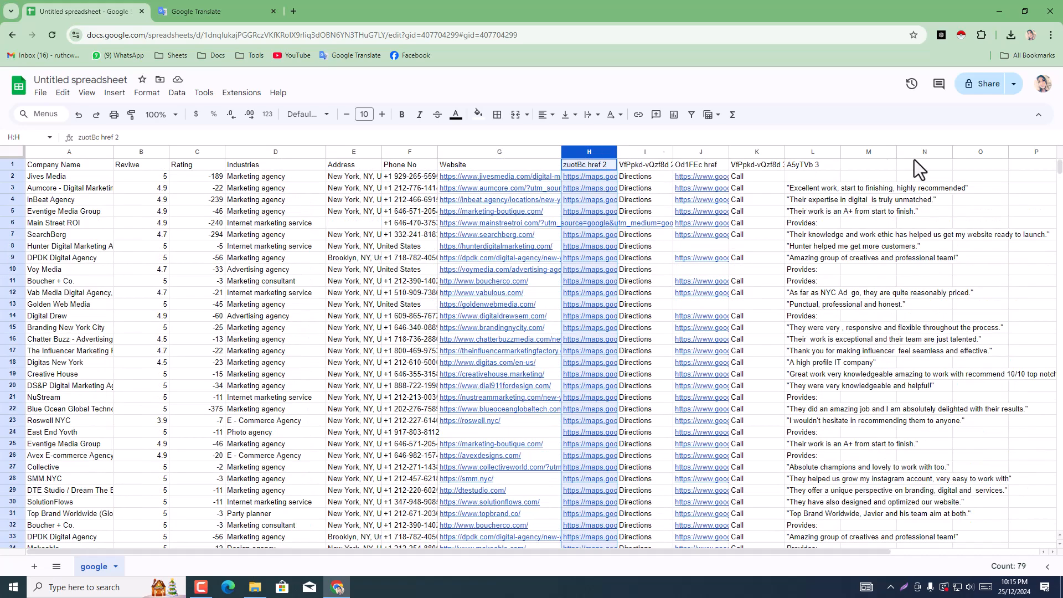
right_click(601, 149)
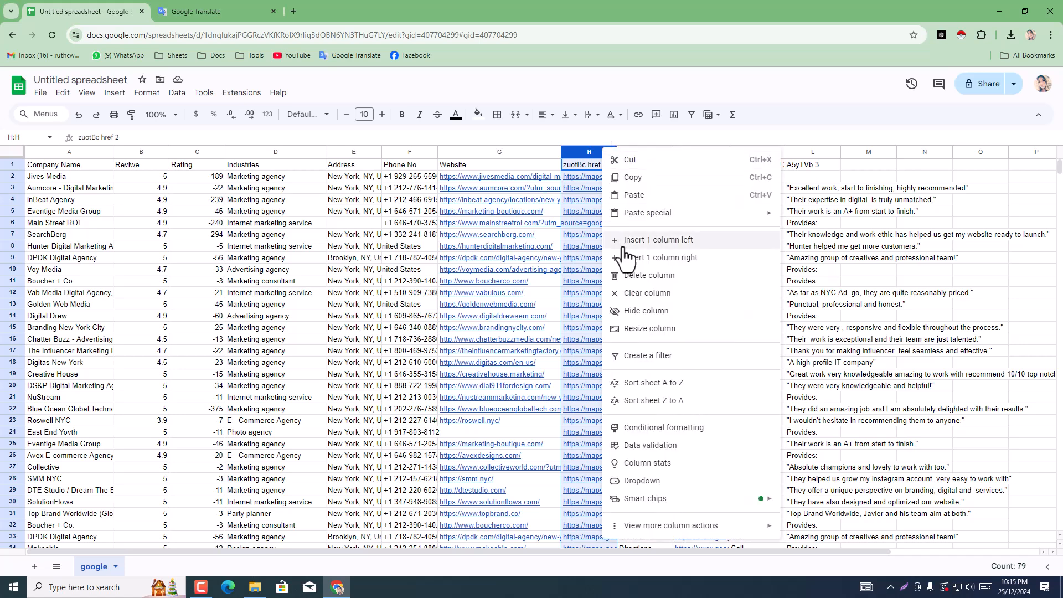
click(643, 277)
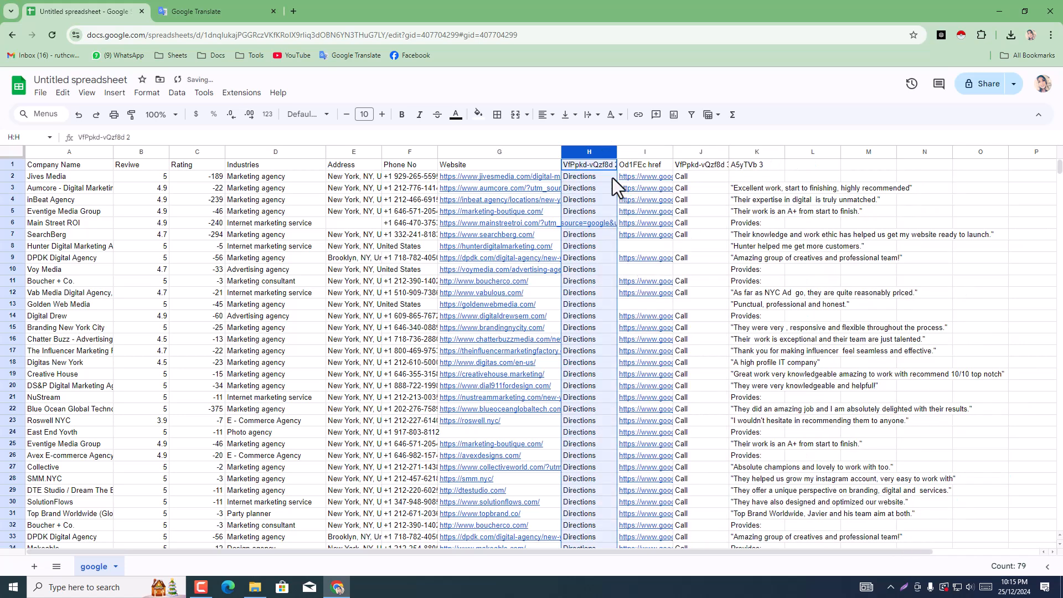
right_click(593, 149)
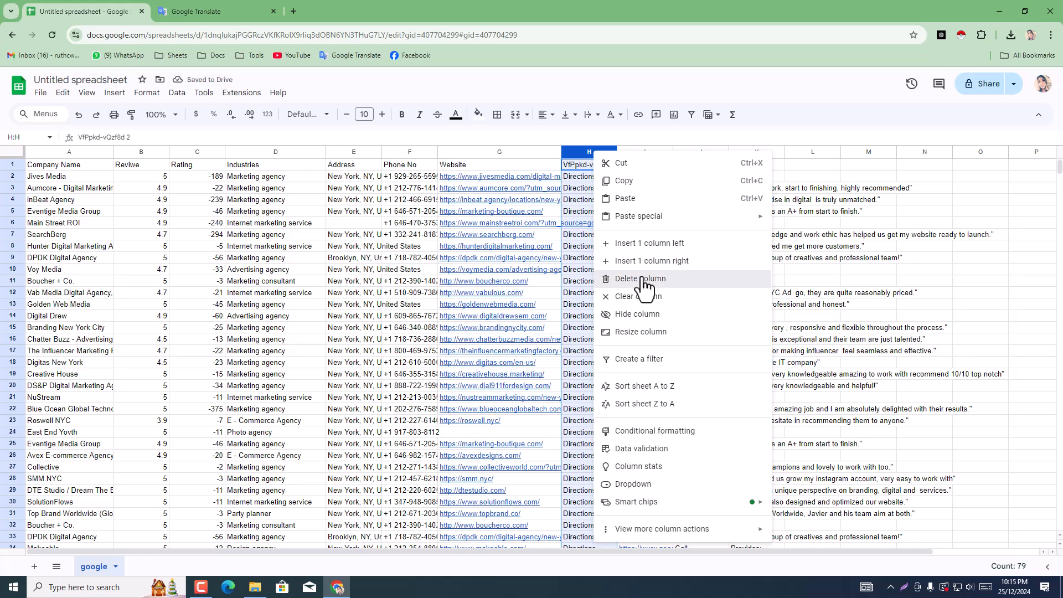
click(642, 278)
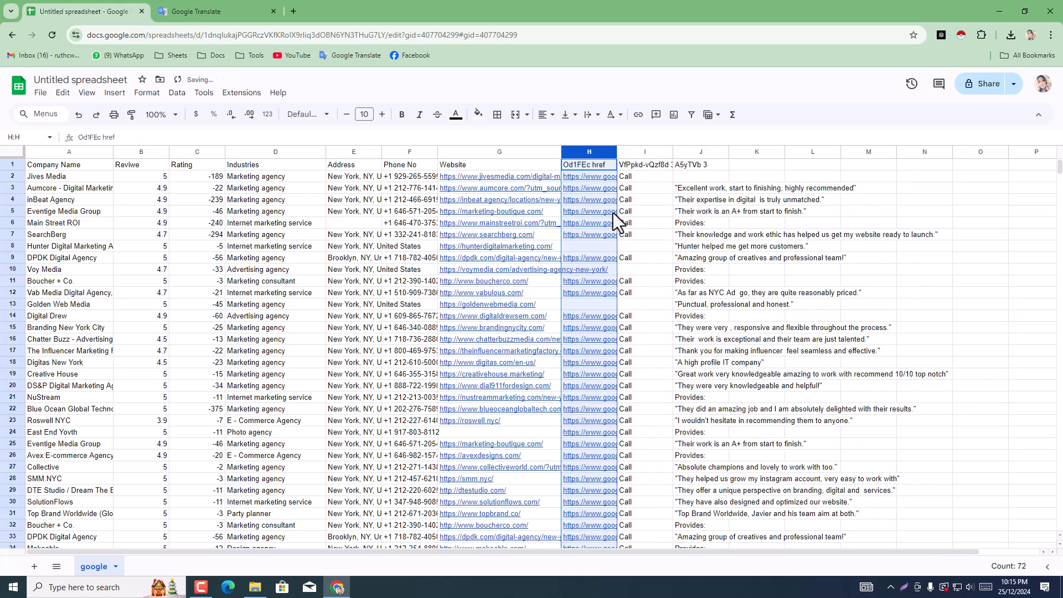
Step: Delete the remaining three unneeded columns after Website, headed Od1FEc href, VfPpkd-vQzf8d 3 and A5yTVb 3
right_click(598, 149)
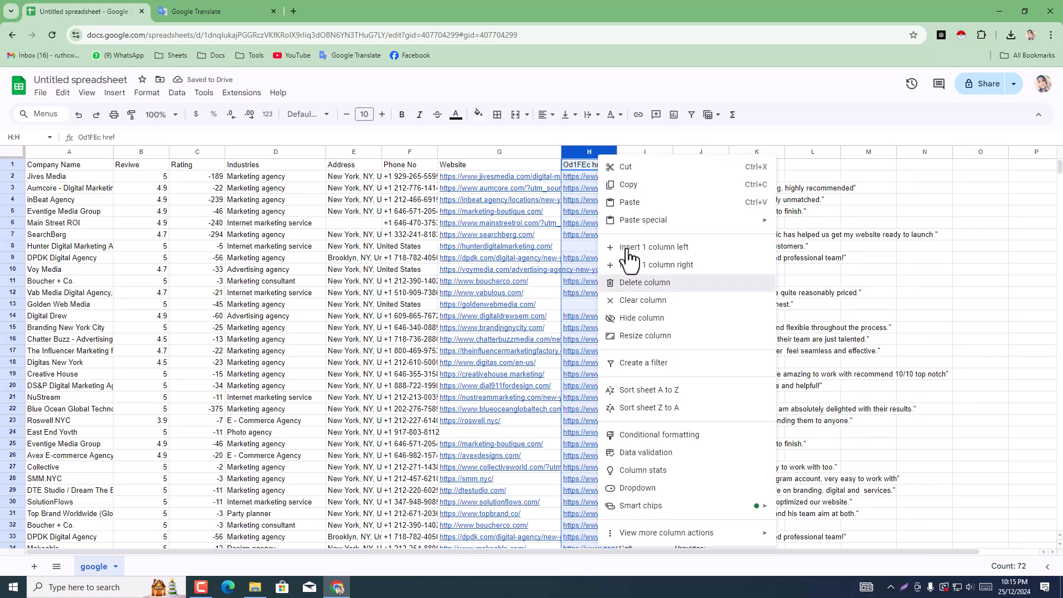
click(637, 282)
right_click(587, 152)
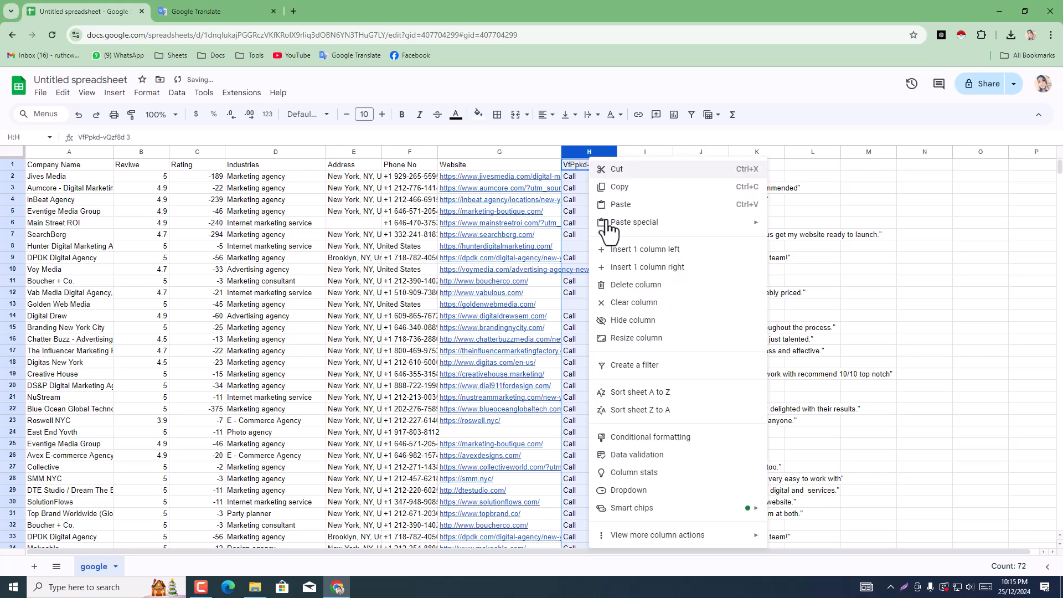
click(642, 286)
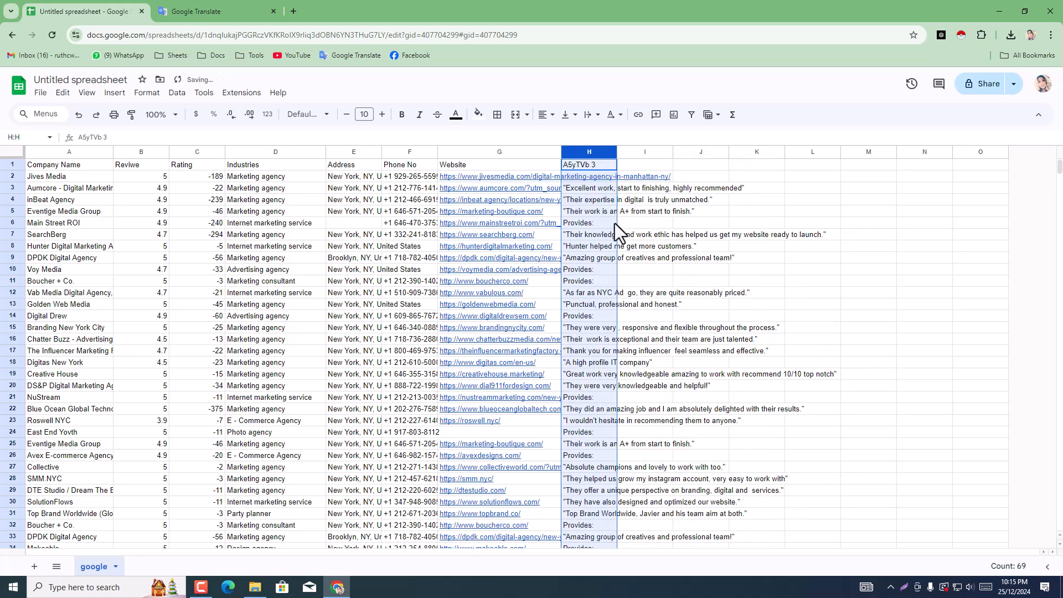
right_click(597, 150)
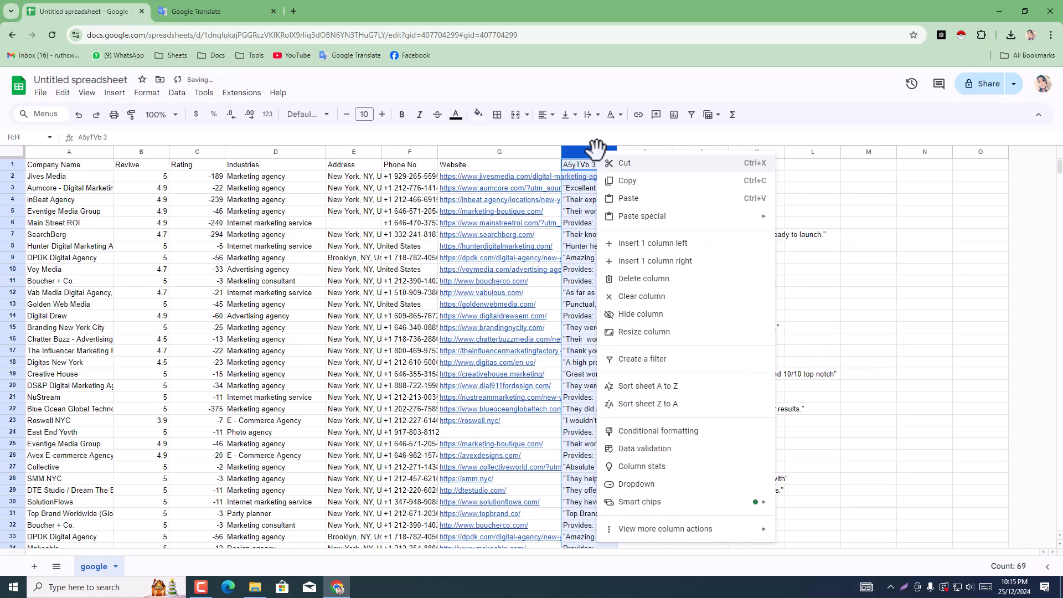
click(644, 279)
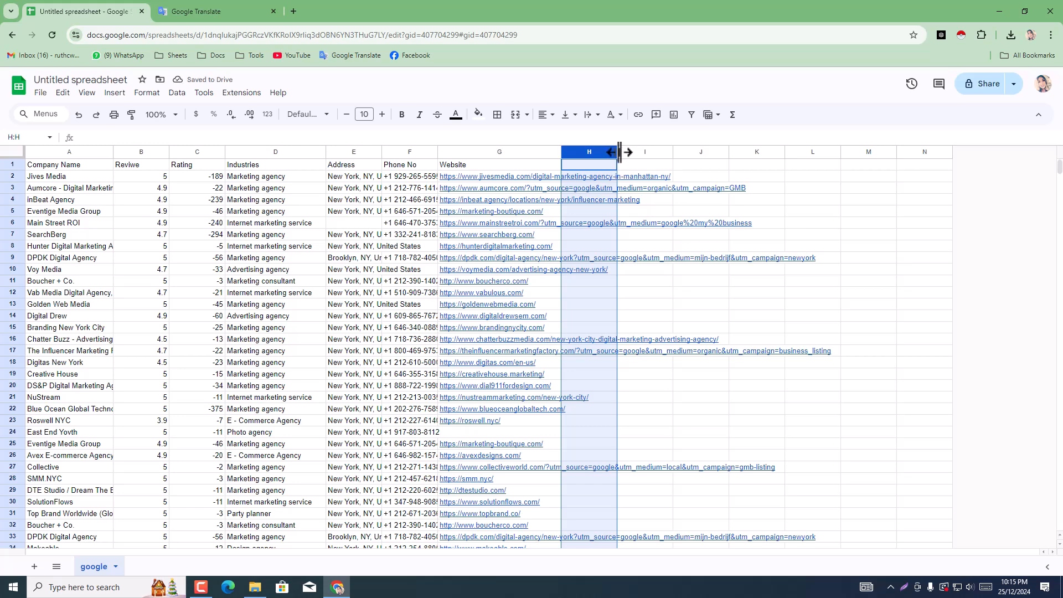
Step: Widen the empty column H and enter the header Email in H1
drag(619, 152, 674, 151)
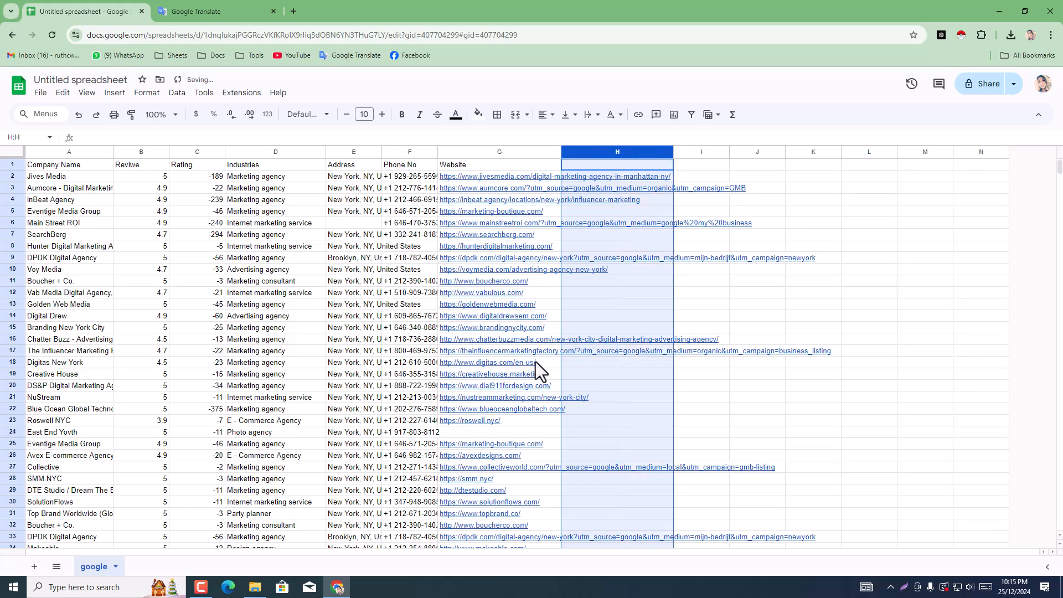
click(604, 164)
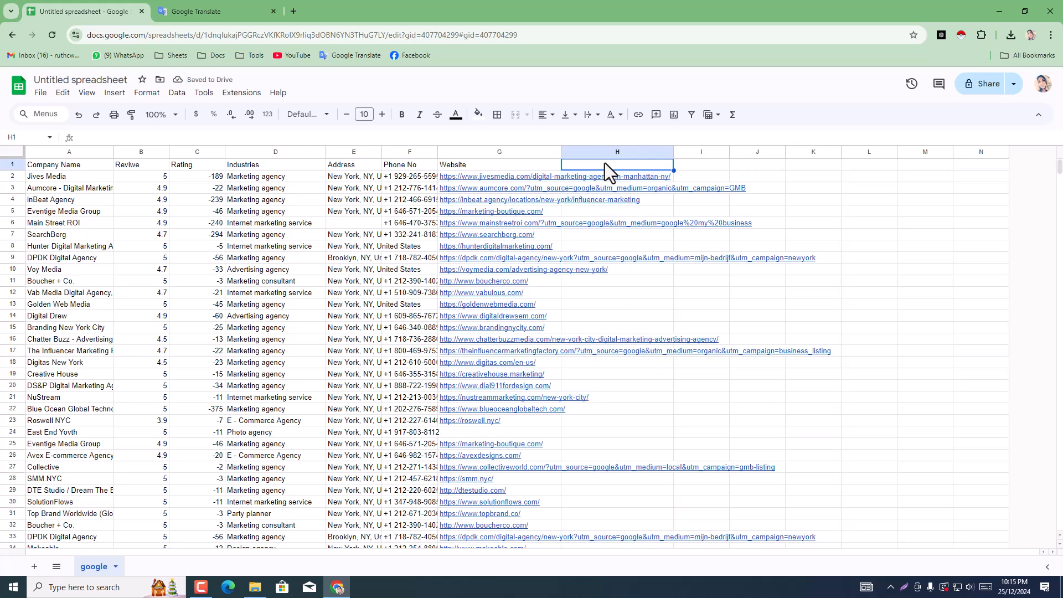
text(E)
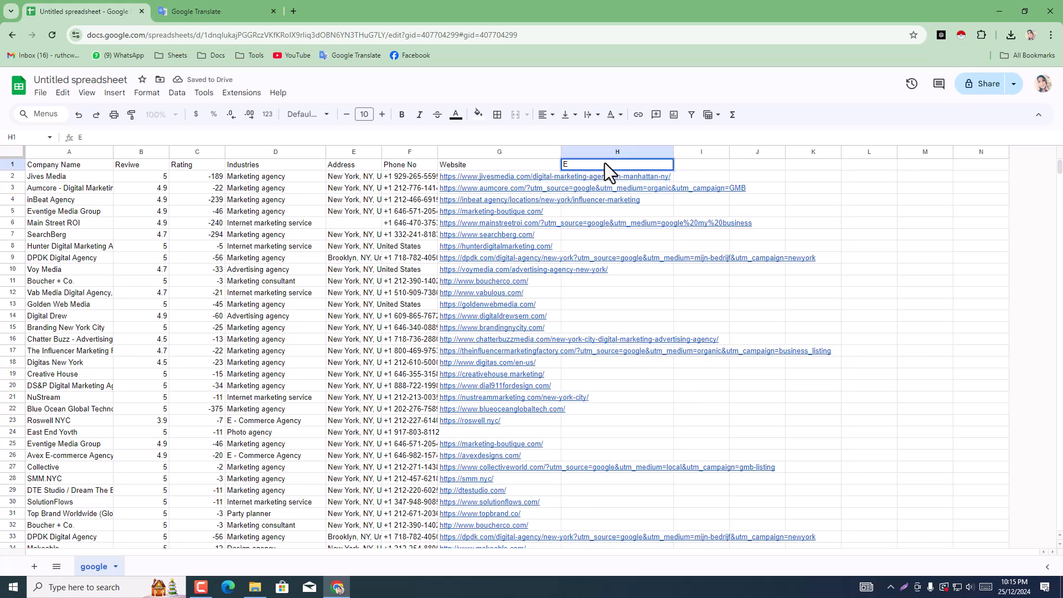
text(mail)
click(825, 200)
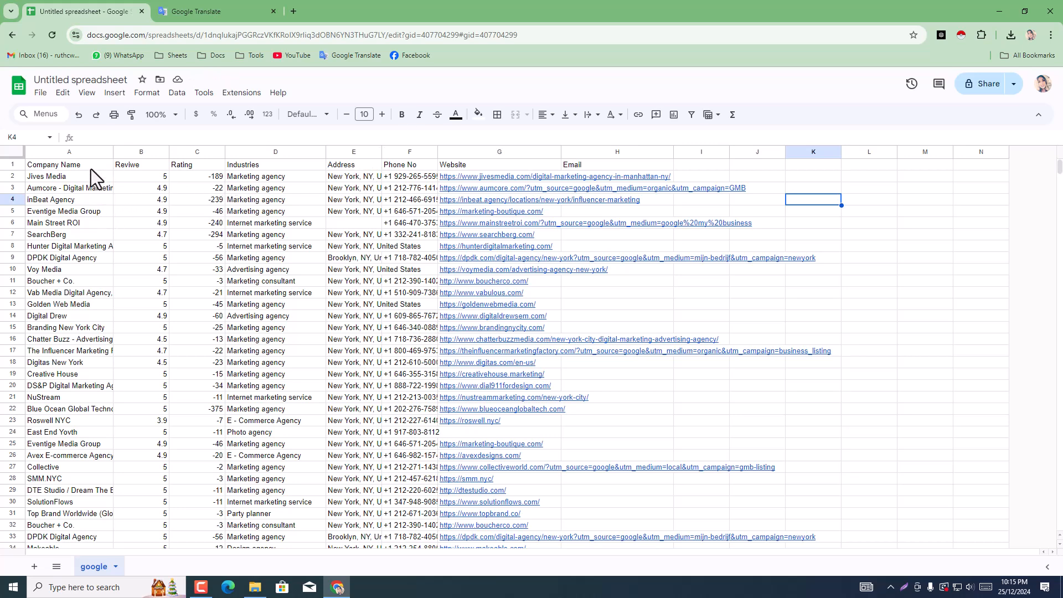
Step: Format the headers in A1:H1 as bold, centred text at font size 12
drag(71, 169, 652, 160)
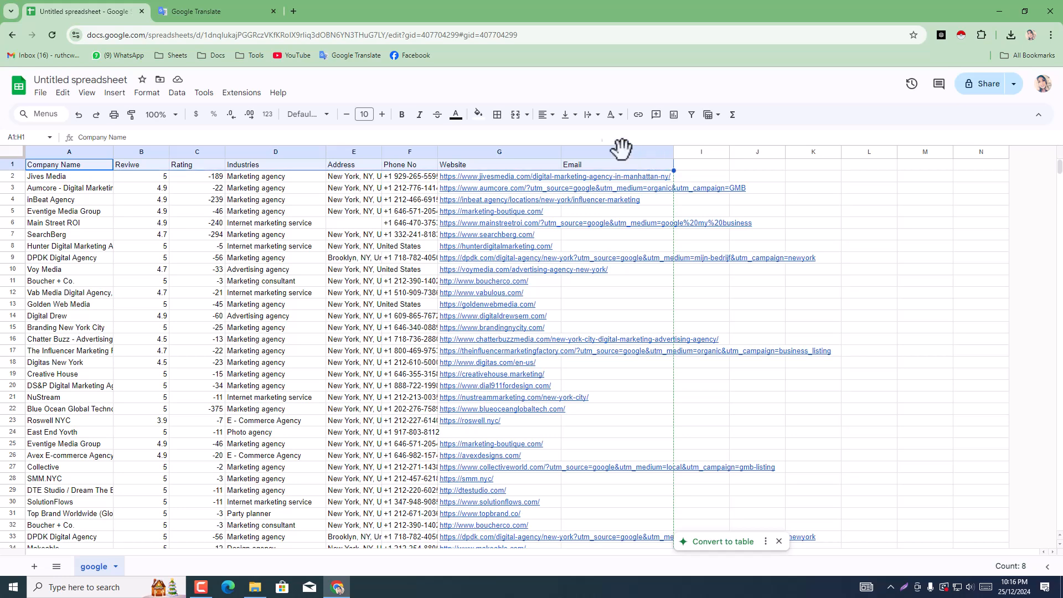
click(192, 590)
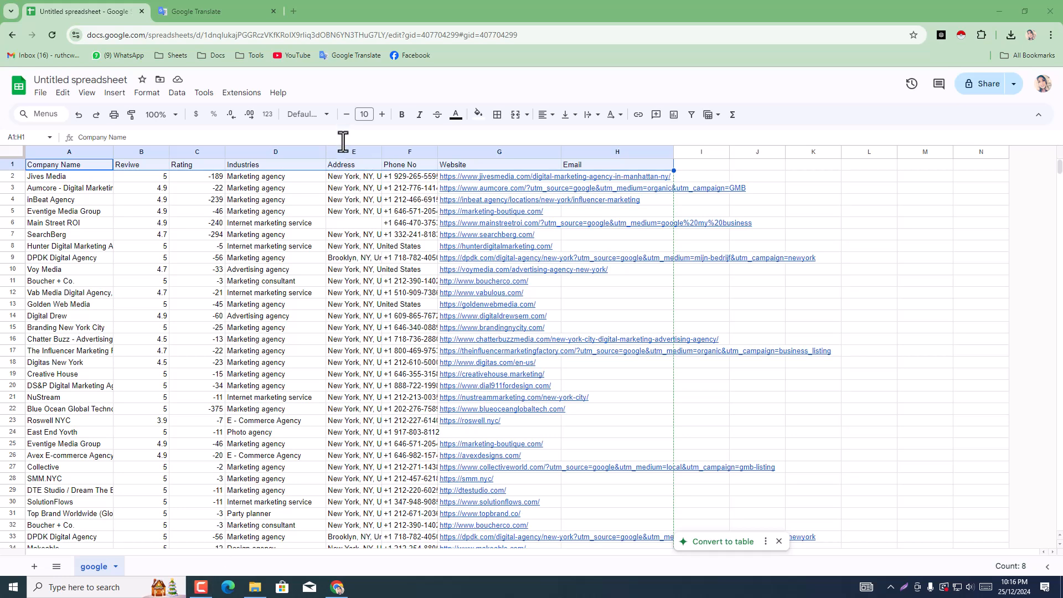
click(382, 114)
click(381, 115)
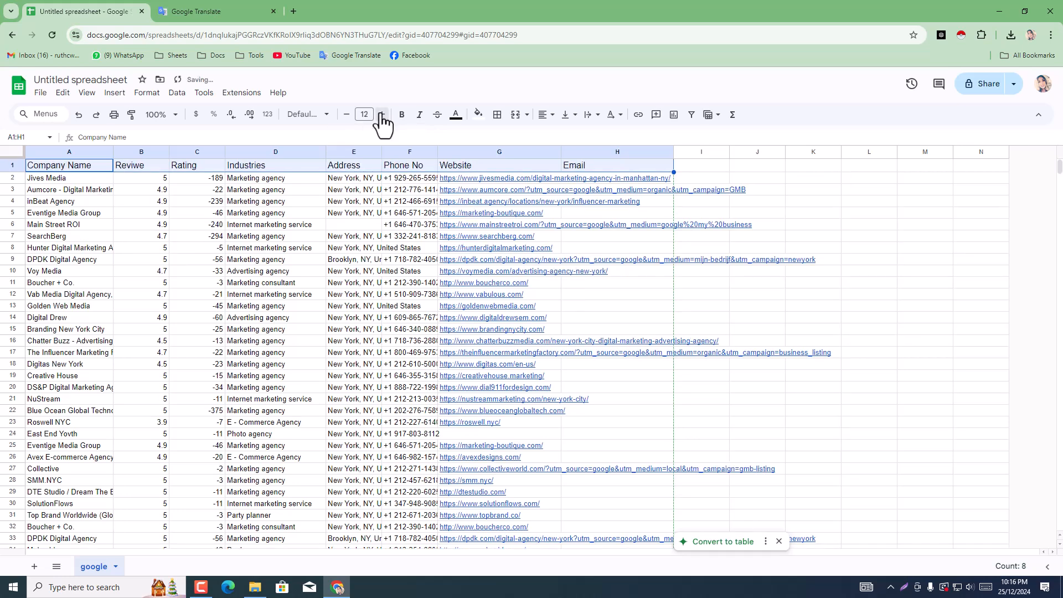
click(402, 114)
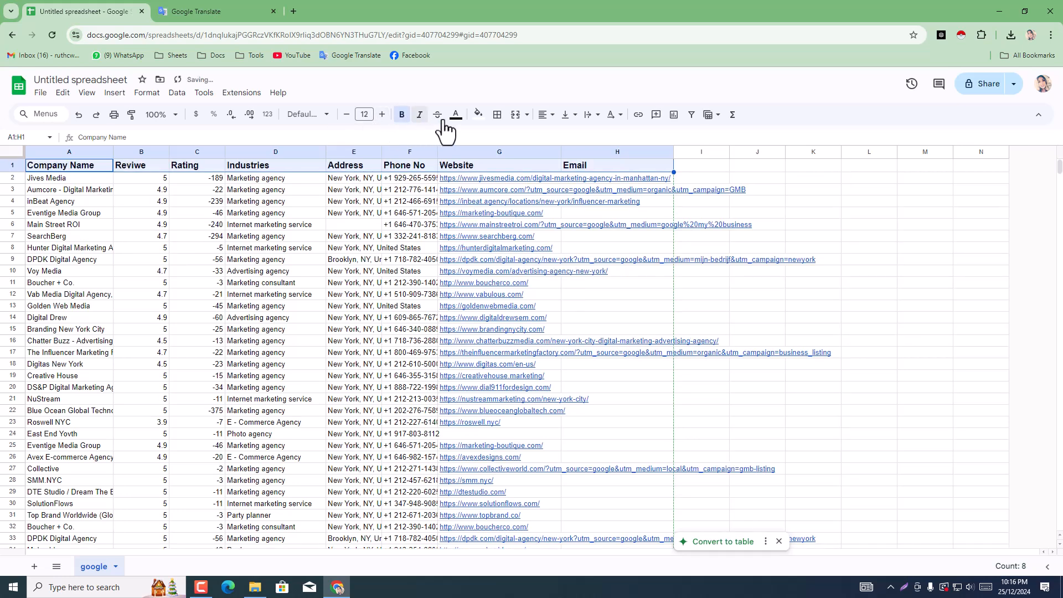
click(544, 115)
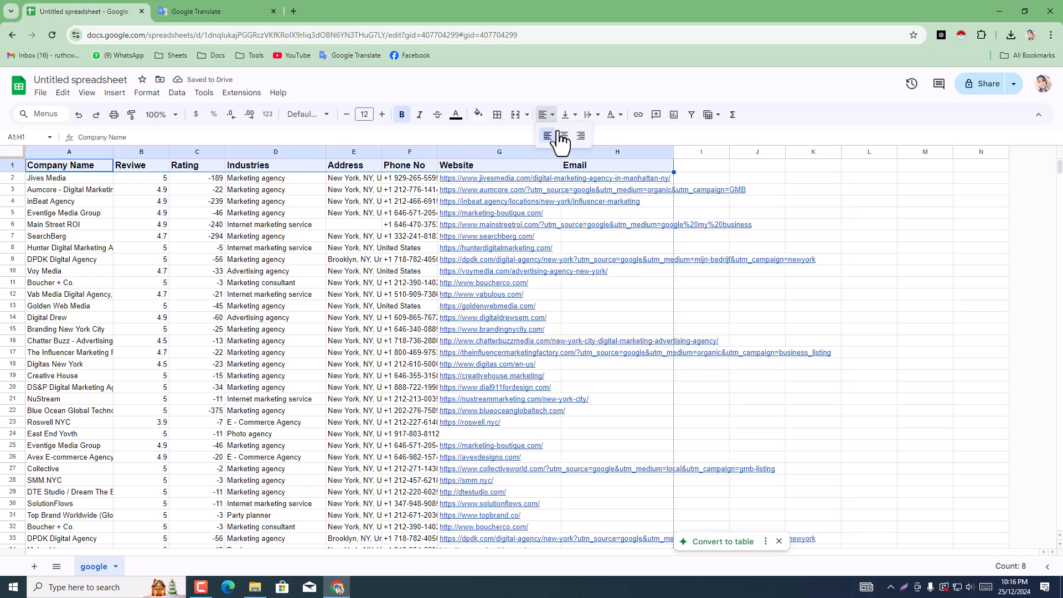
click(565, 136)
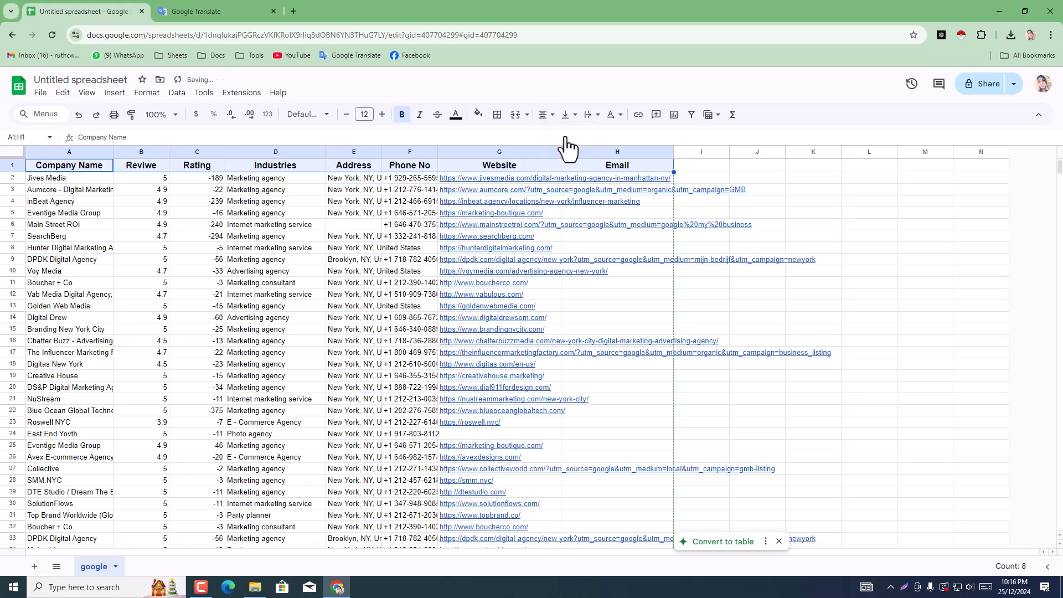
Step: Fill the header cells A1:H1 with yellow
click(477, 116)
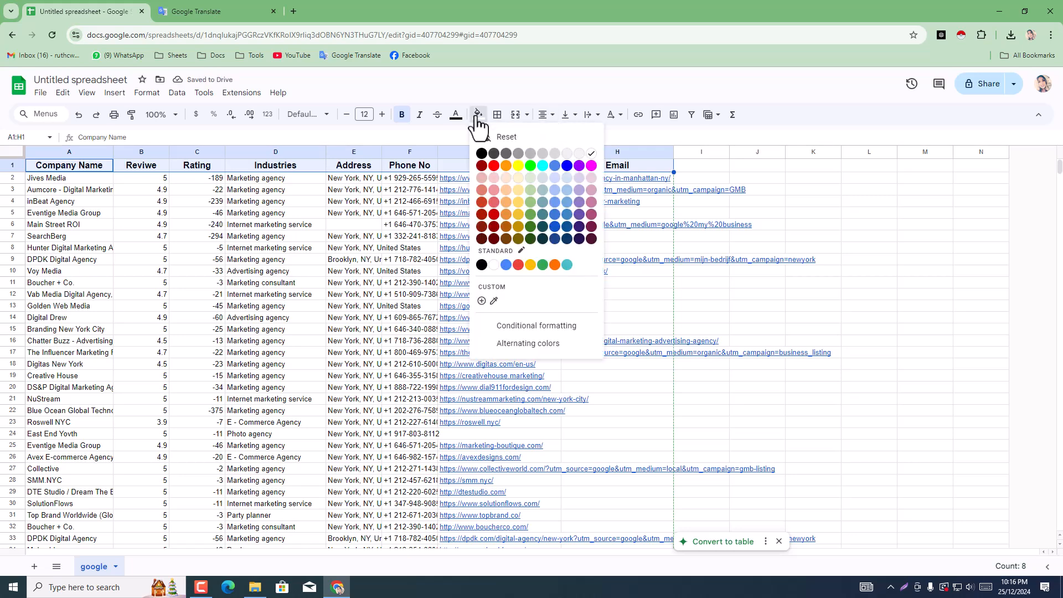
click(517, 166)
click(848, 192)
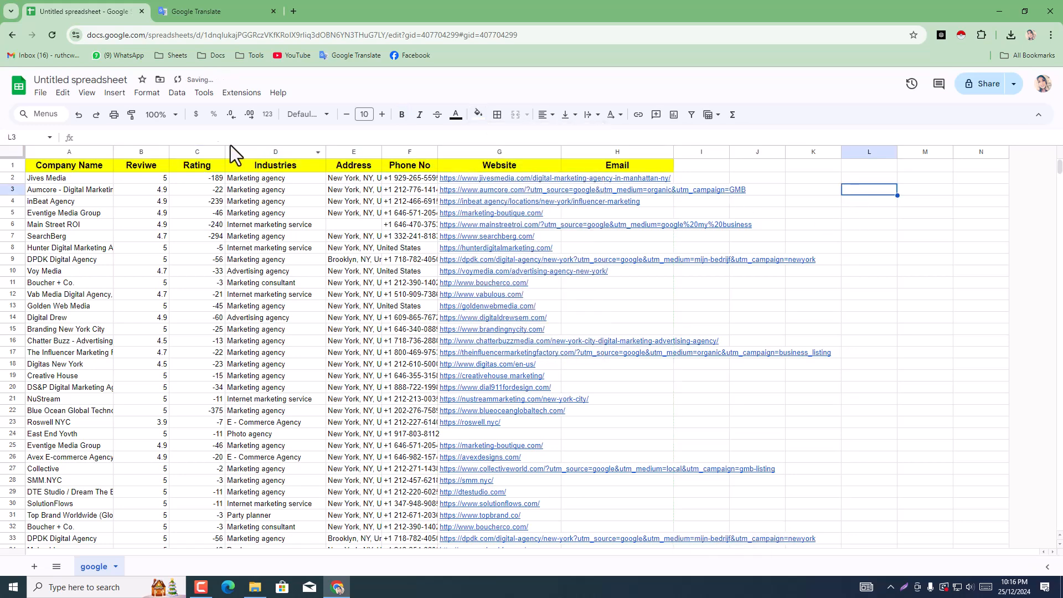
Step: Widen the Company Name, Address, Phone No, Website and Email columns
drag(113, 152, 127, 153)
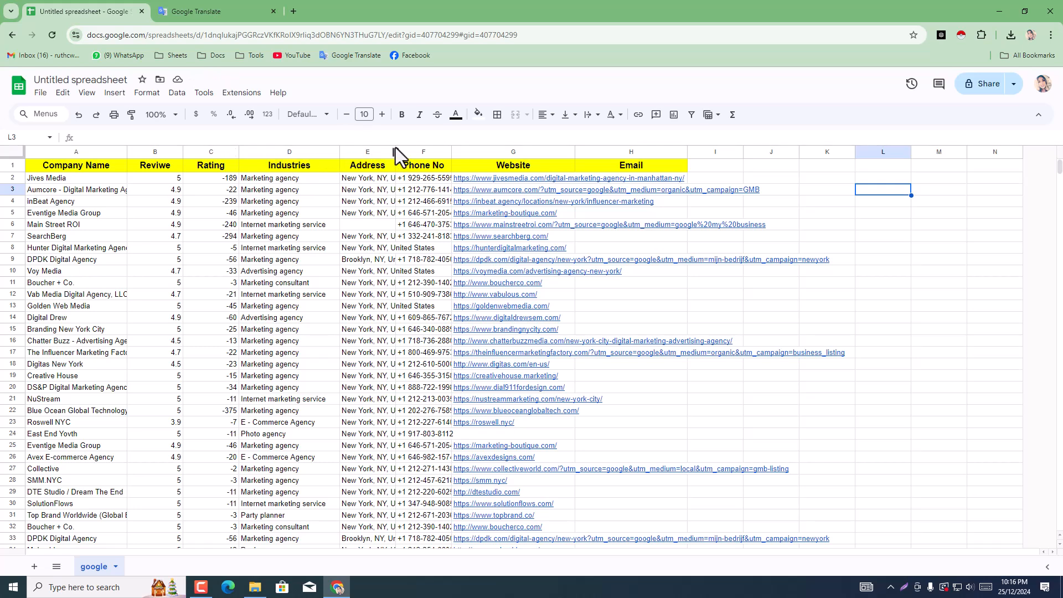
drag(395, 152, 427, 152)
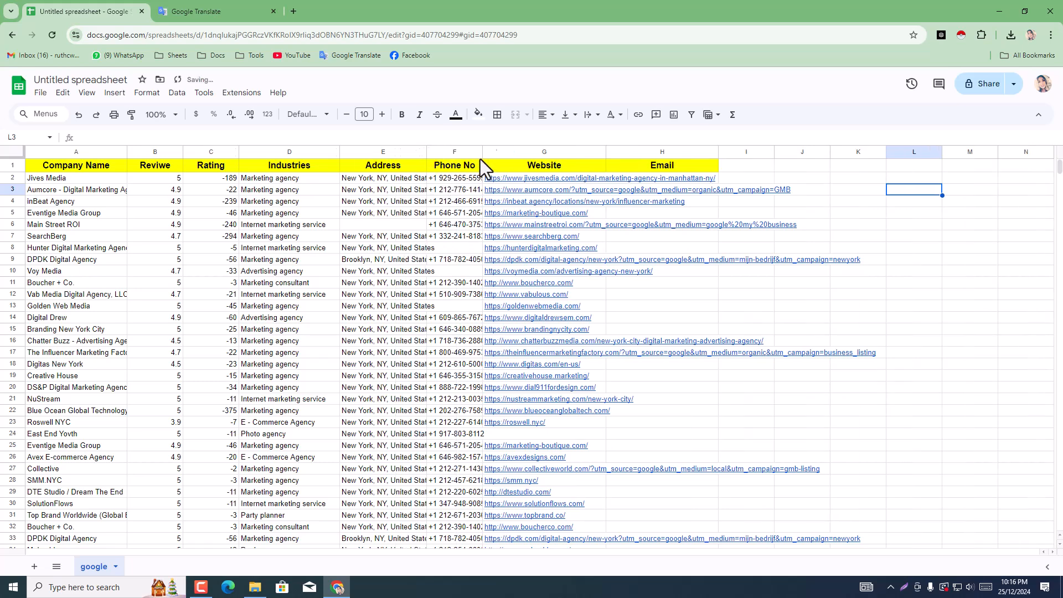
drag(483, 153, 514, 152)
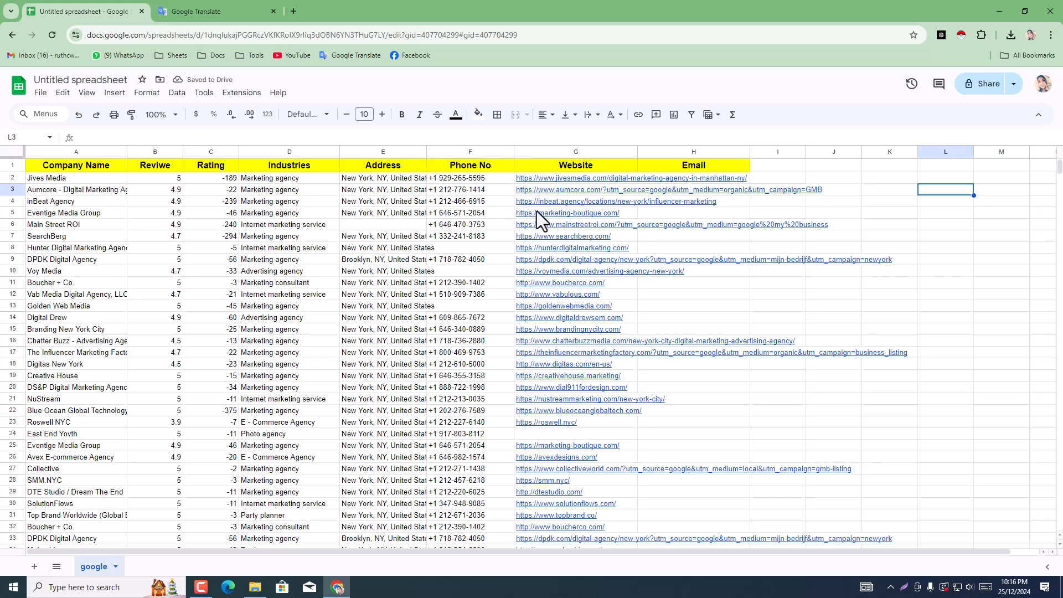
drag(640, 153, 680, 153)
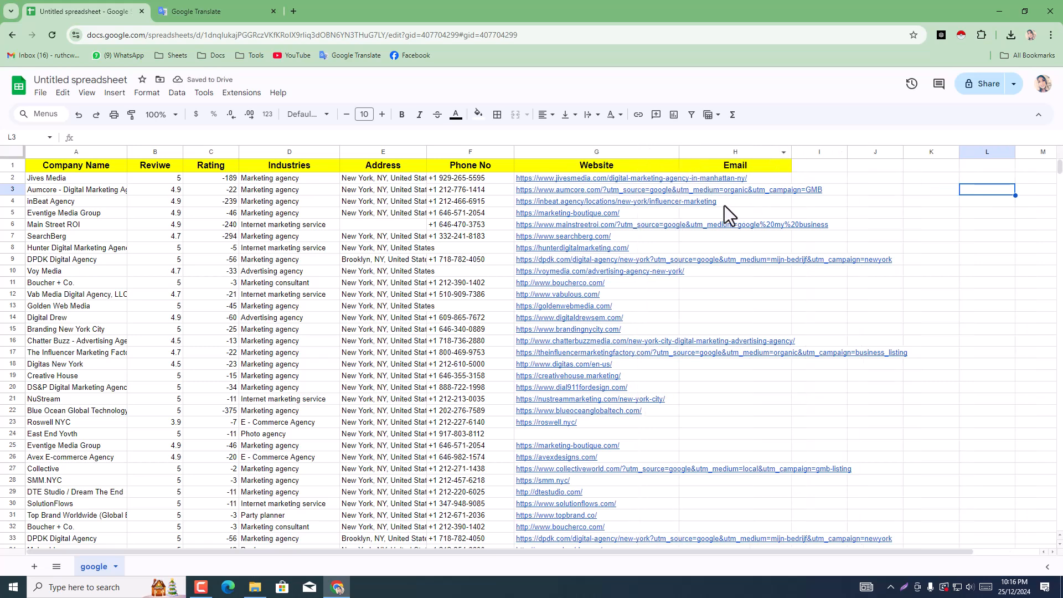
drag(793, 154, 836, 155)
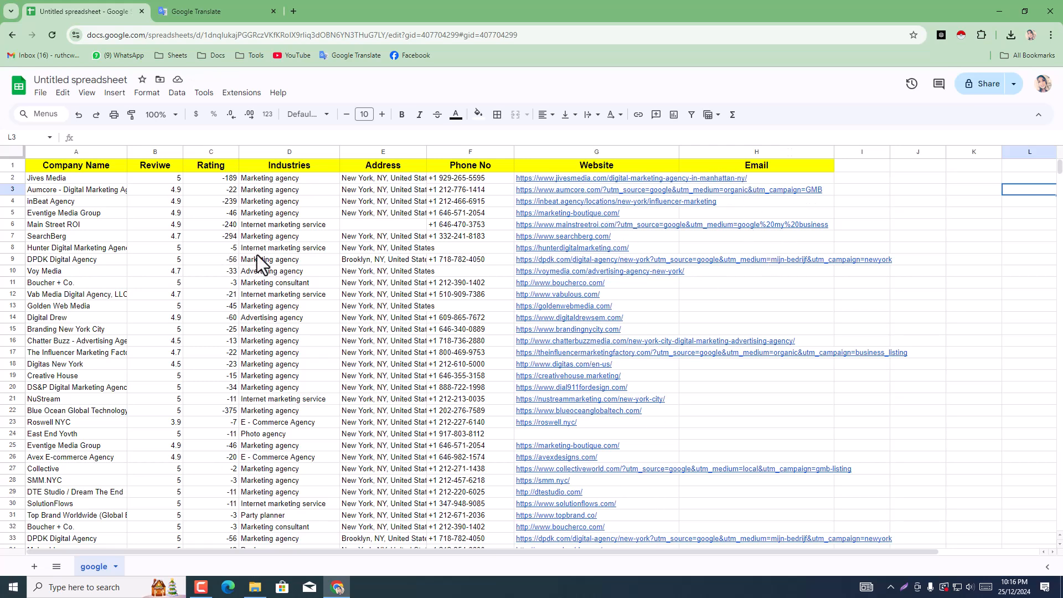
Step: Set the text wrapping of the Website column G to Clip
scroll(562, 321, down, 3)
scroll(563, 321, up, 3)
click(601, 150)
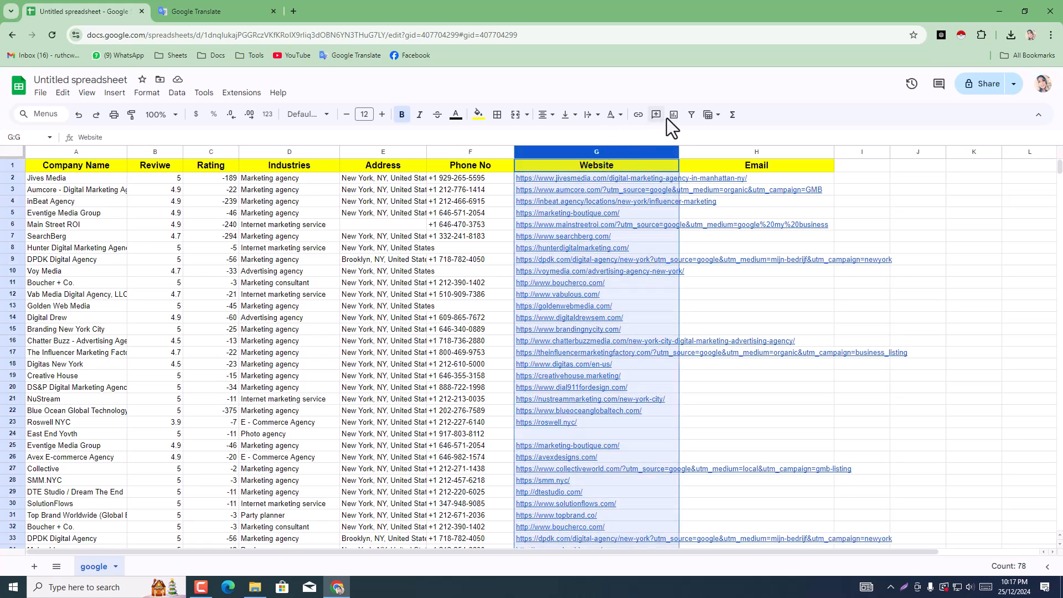
click(585, 117)
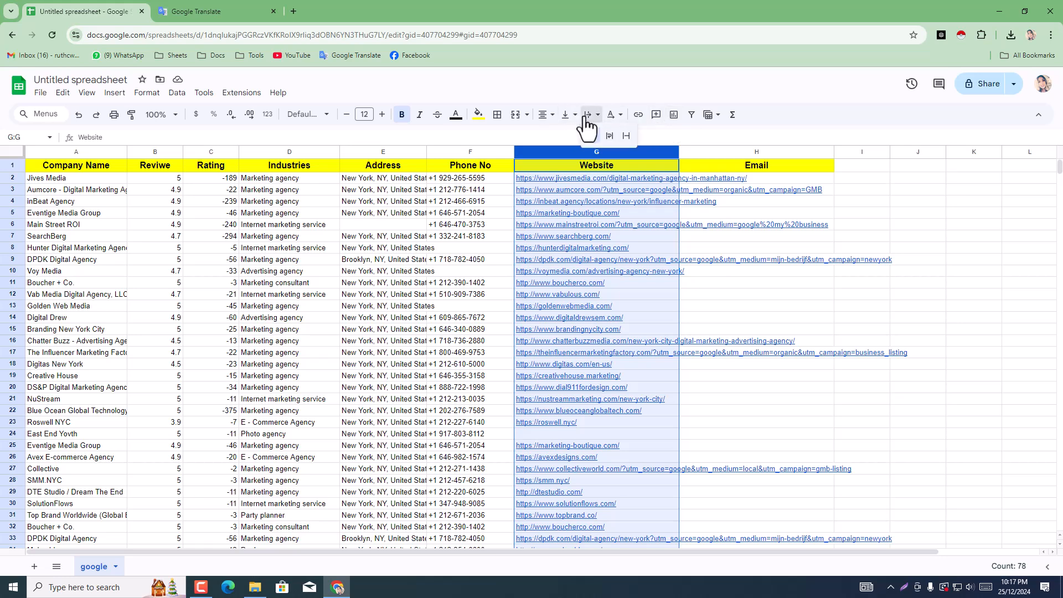
click(628, 136)
click(823, 284)
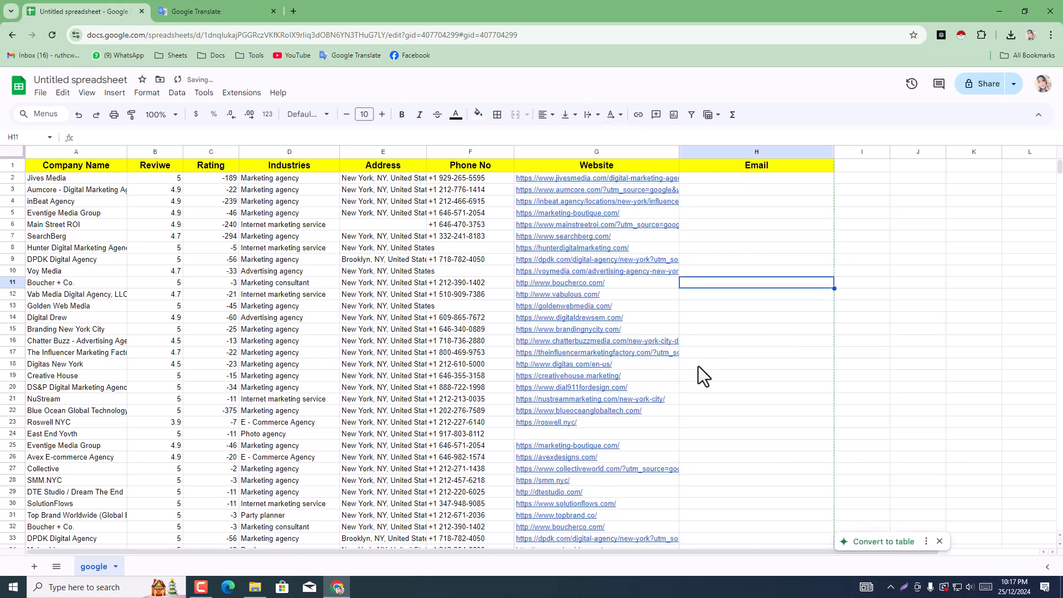
Step: Review the cleaned-up agency list from the header row down to the last entry
scroll(698, 367, down, 5)
scroll(698, 367, down, 15)
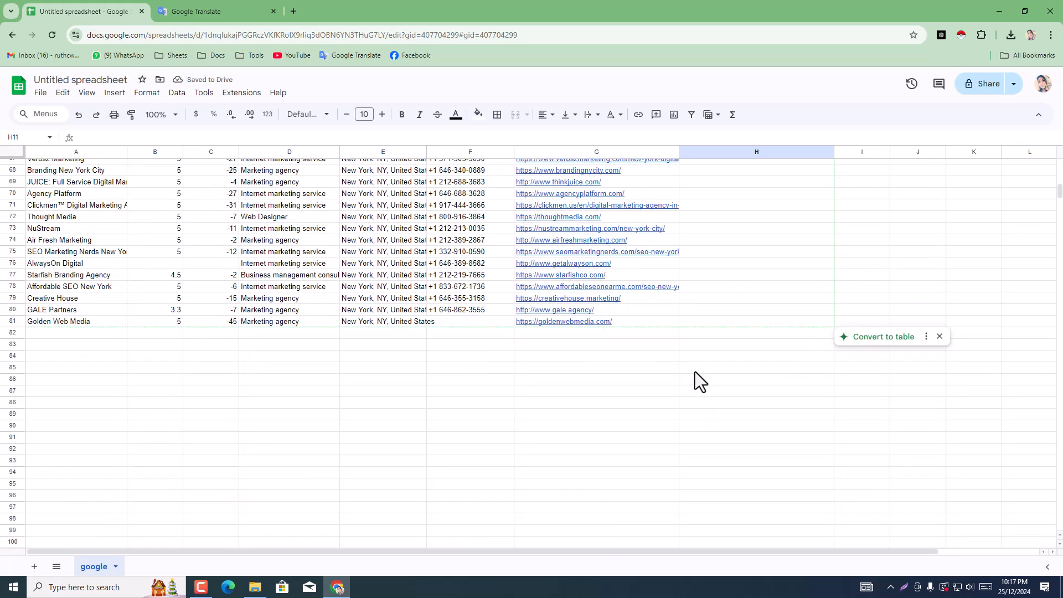
click(90, 417)
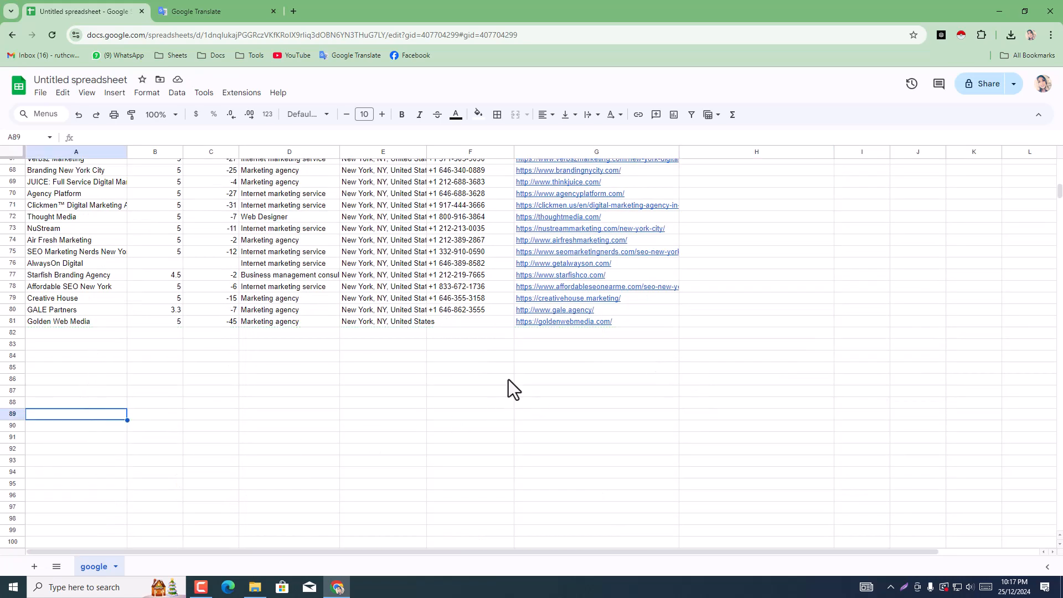
scroll(430, 401, up, 2)
scroll(430, 401, up, 19)
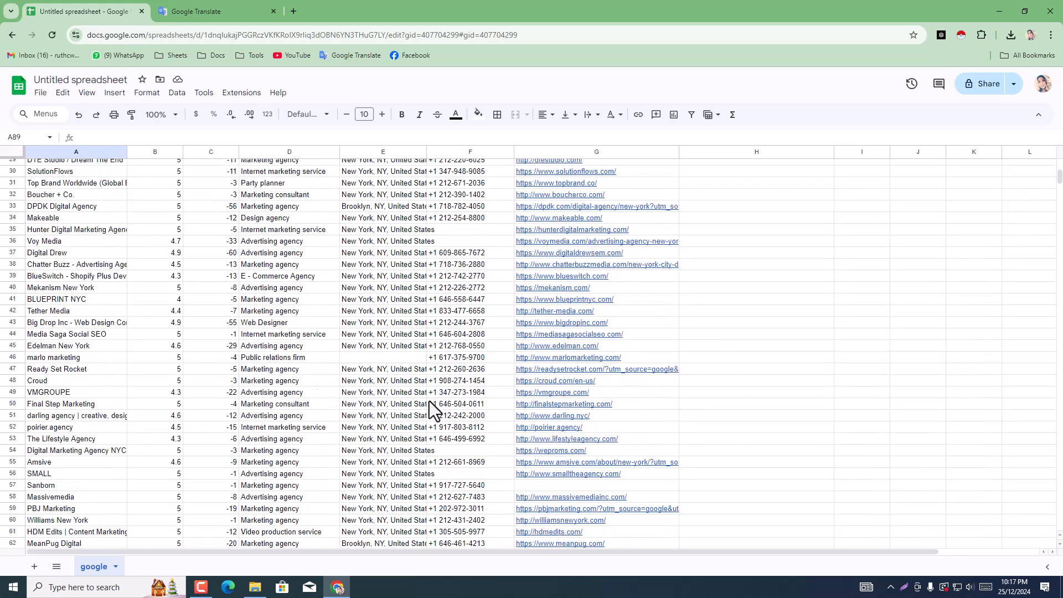
scroll(430, 401, up, 2)
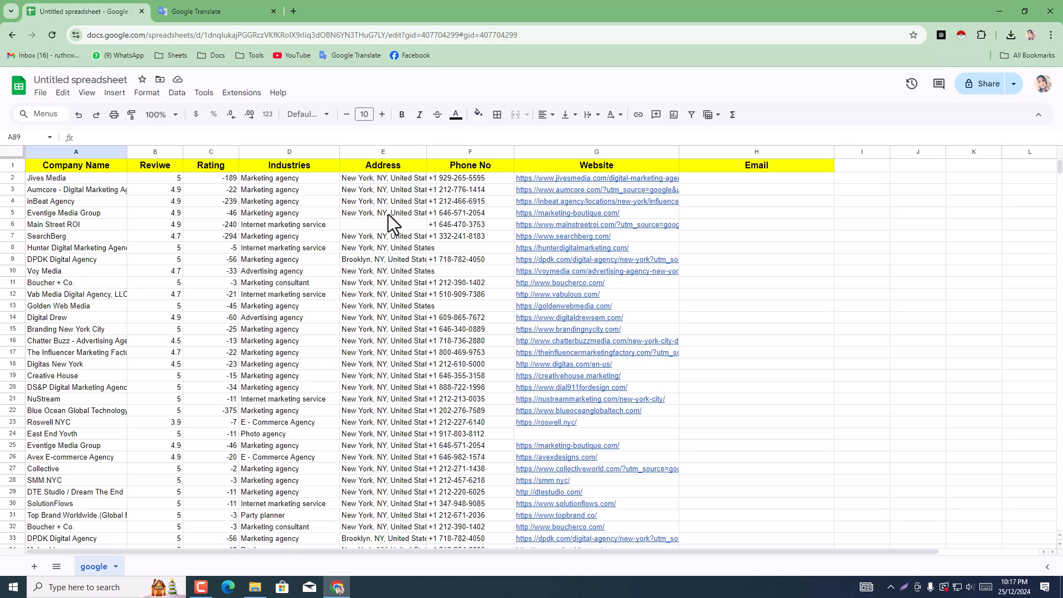
click(377, 228)
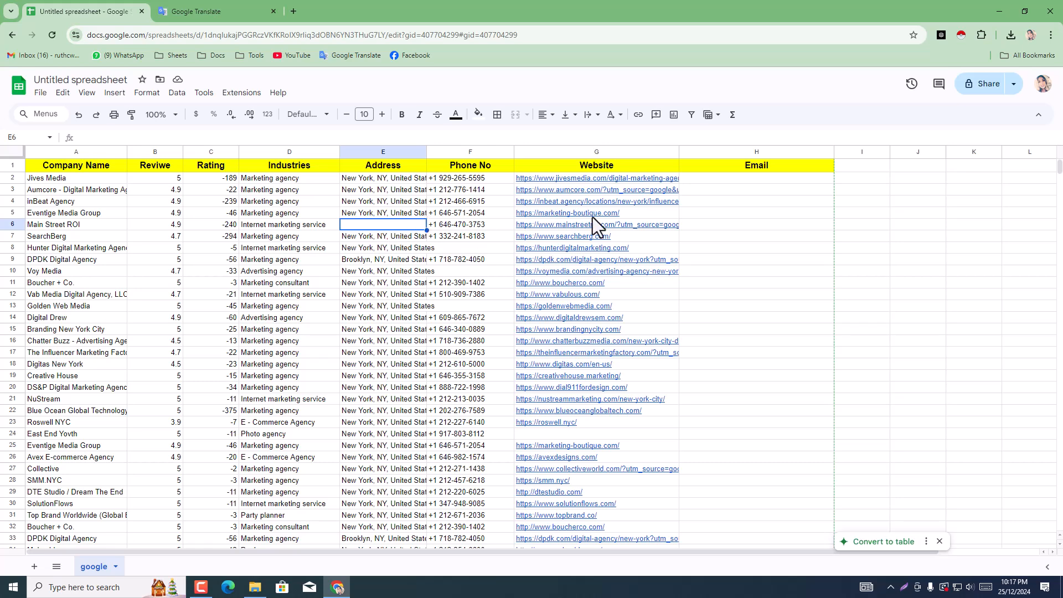
click(707, 227)
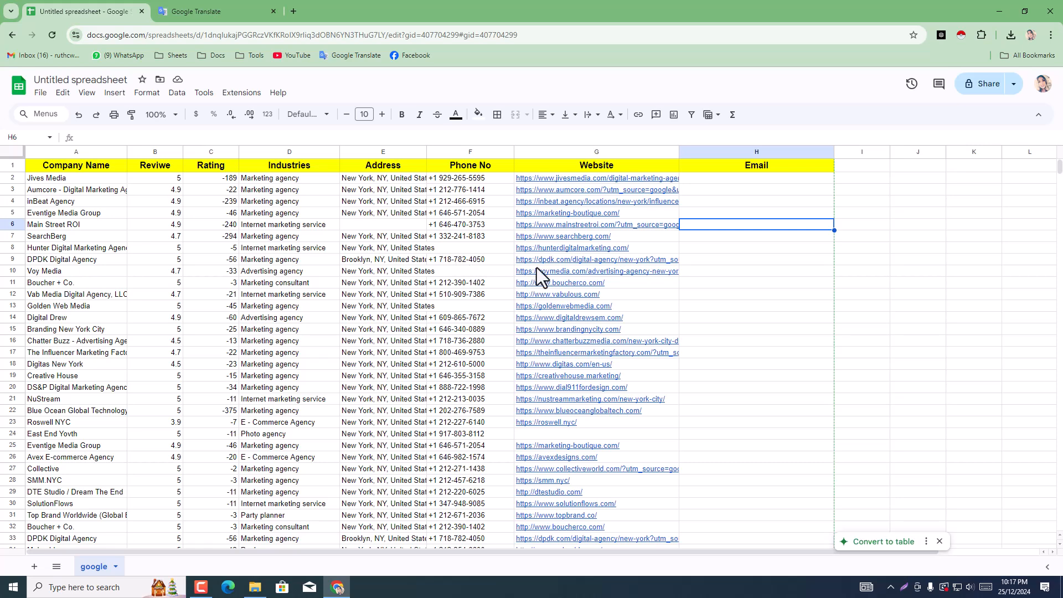
mouse_move(537, 267)
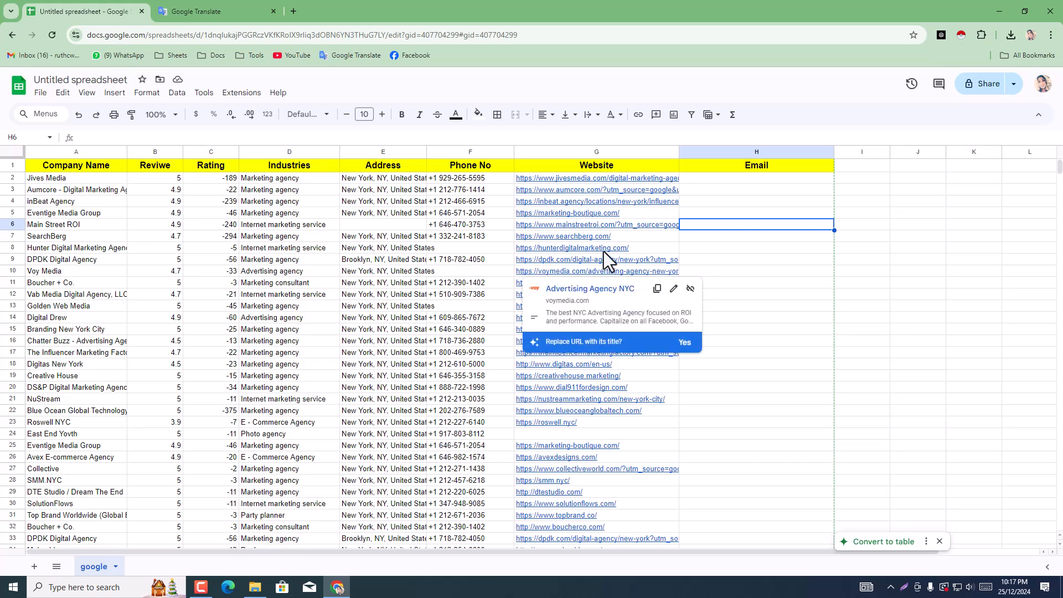
click(779, 270)
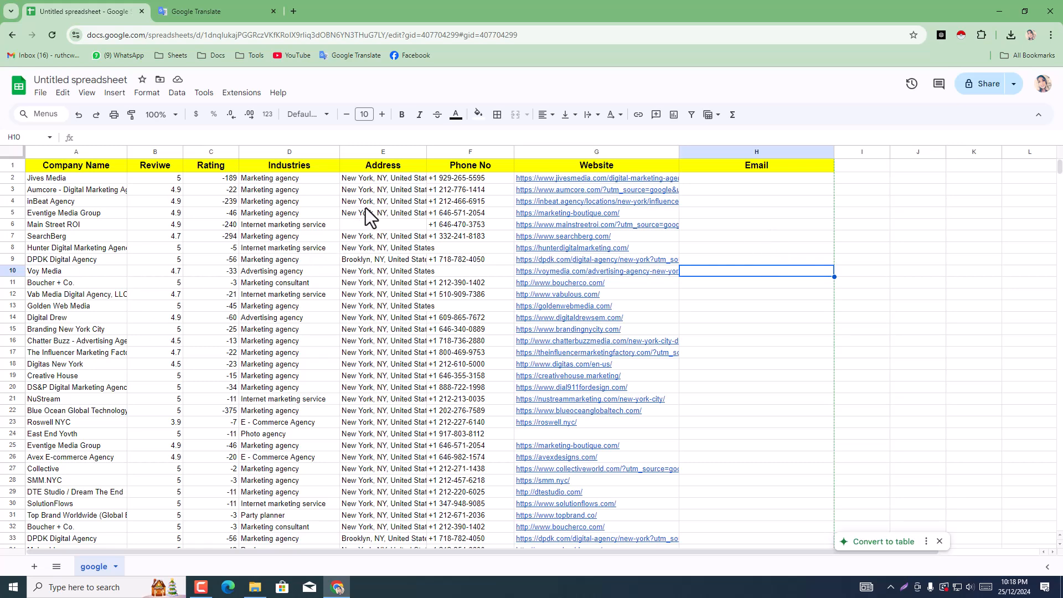
click(384, 223)
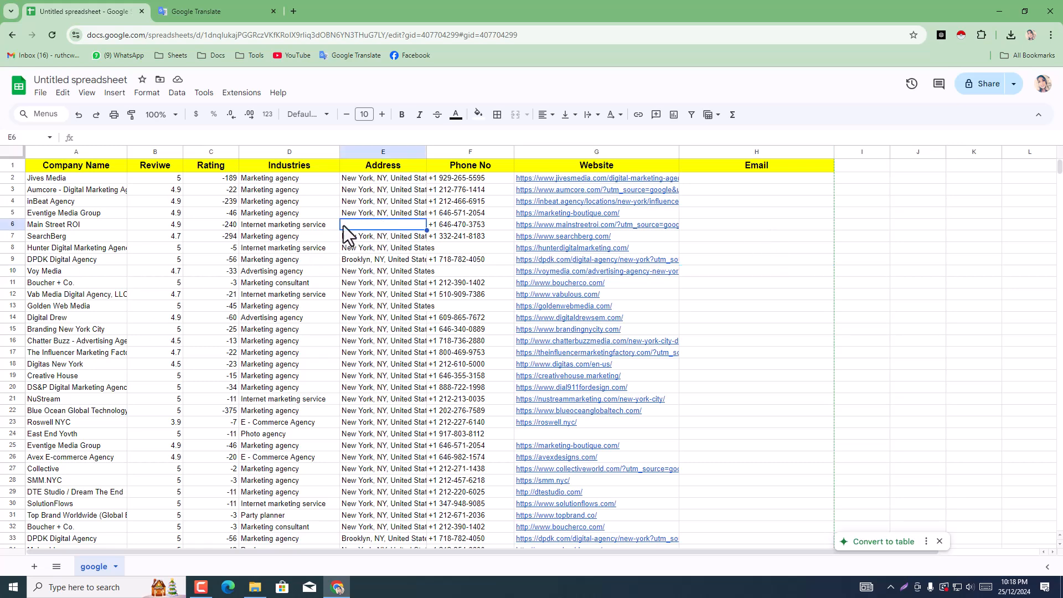
click(570, 227)
click(570, 188)
double_click(569, 189)
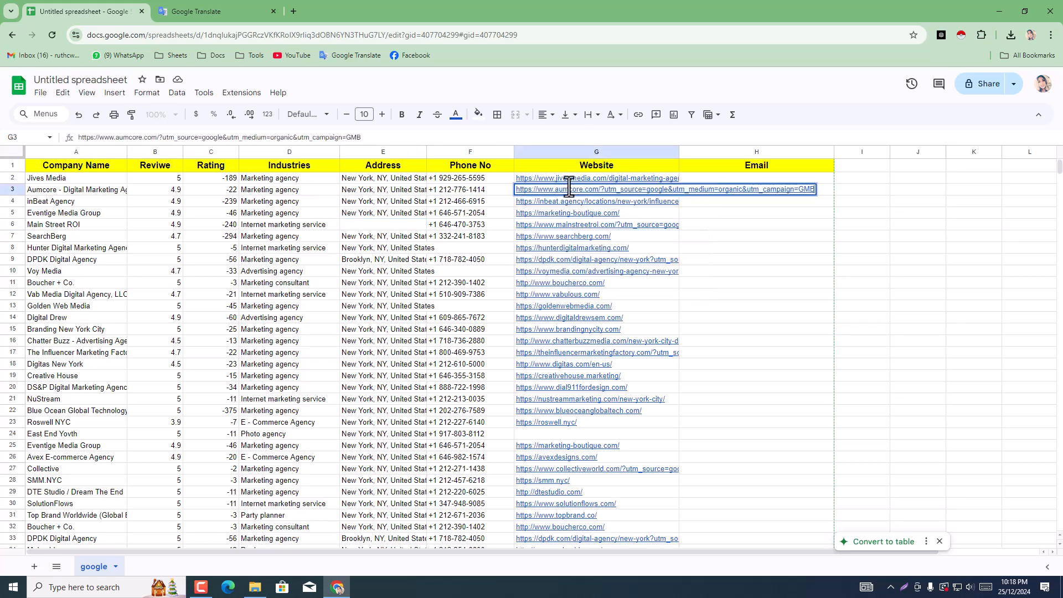
click(590, 178)
double_click(588, 177)
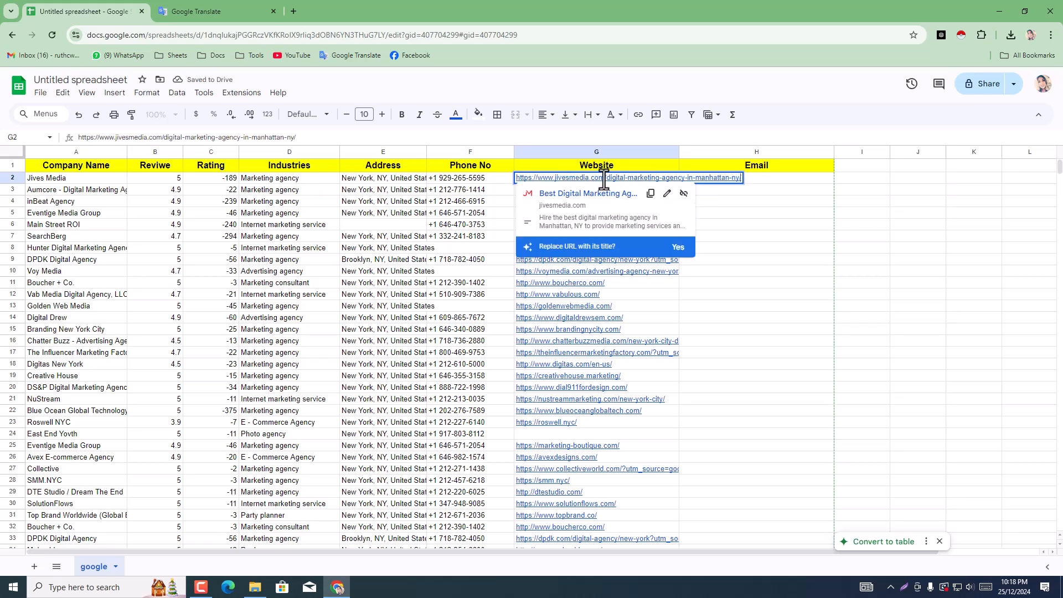
drag(604, 179, 805, 180)
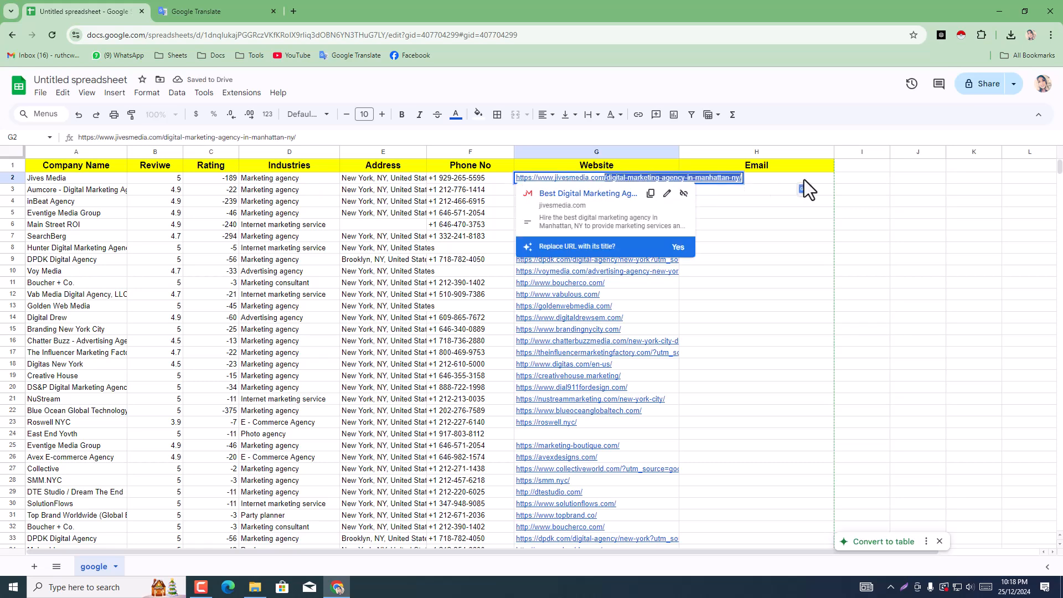
key(BackSpace)
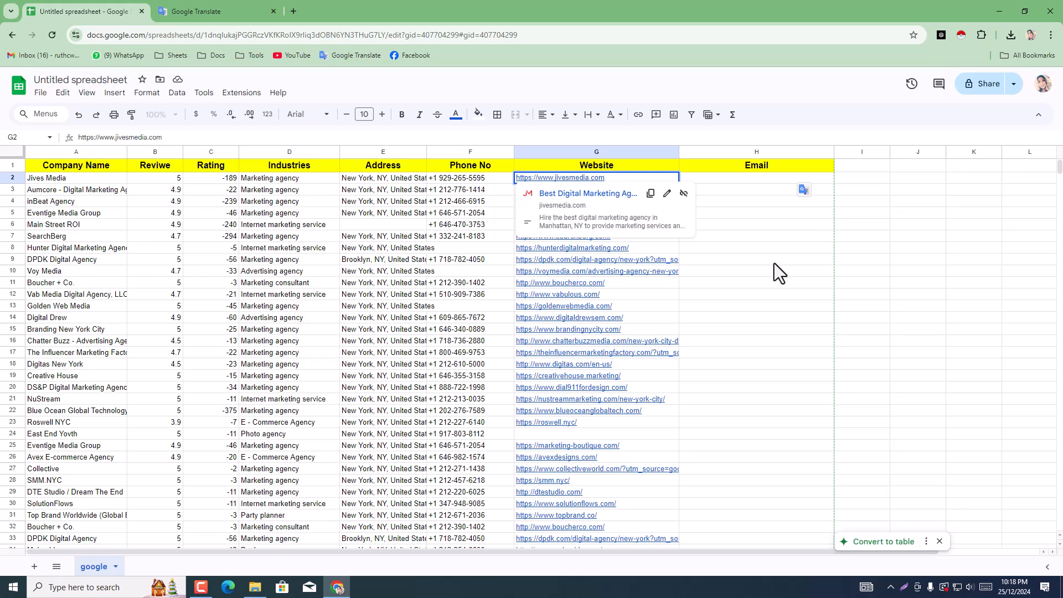
click(773, 260)
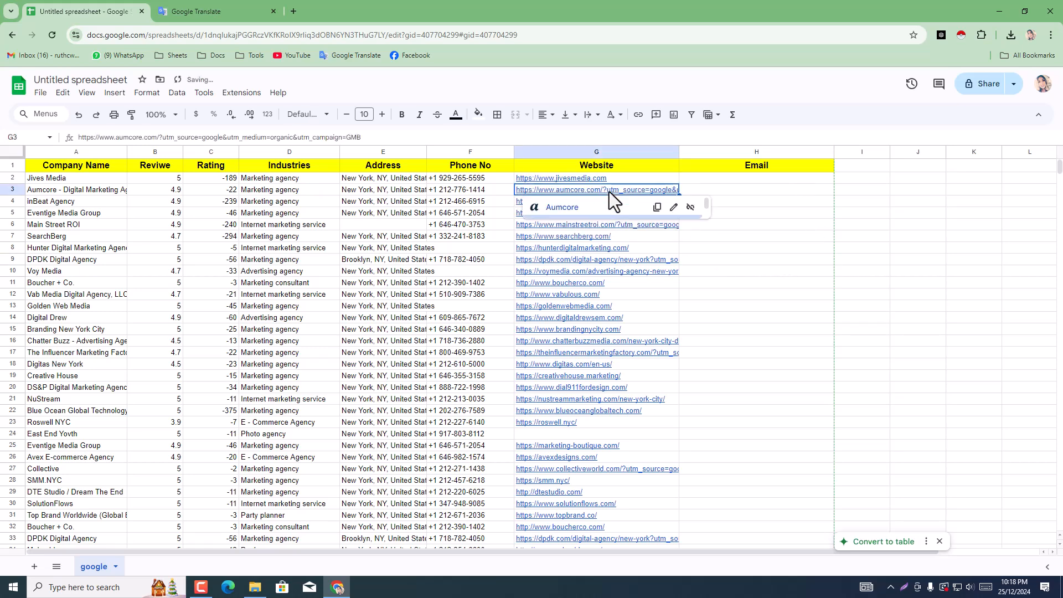
double_click(609, 189)
drag(599, 189, 873, 175)
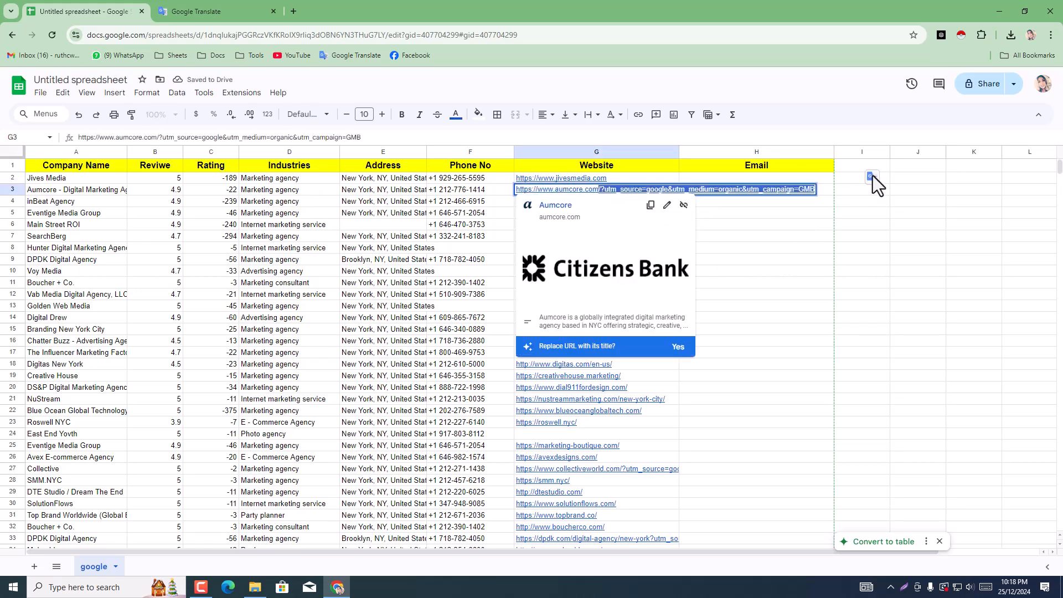
key(BackSpace)
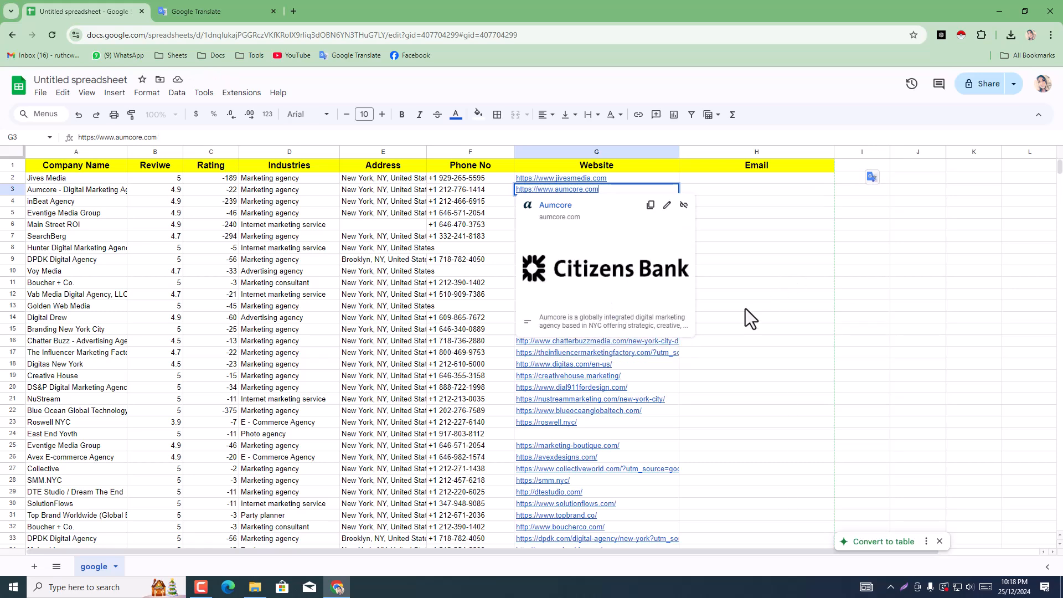
click(746, 308)
double_click(598, 202)
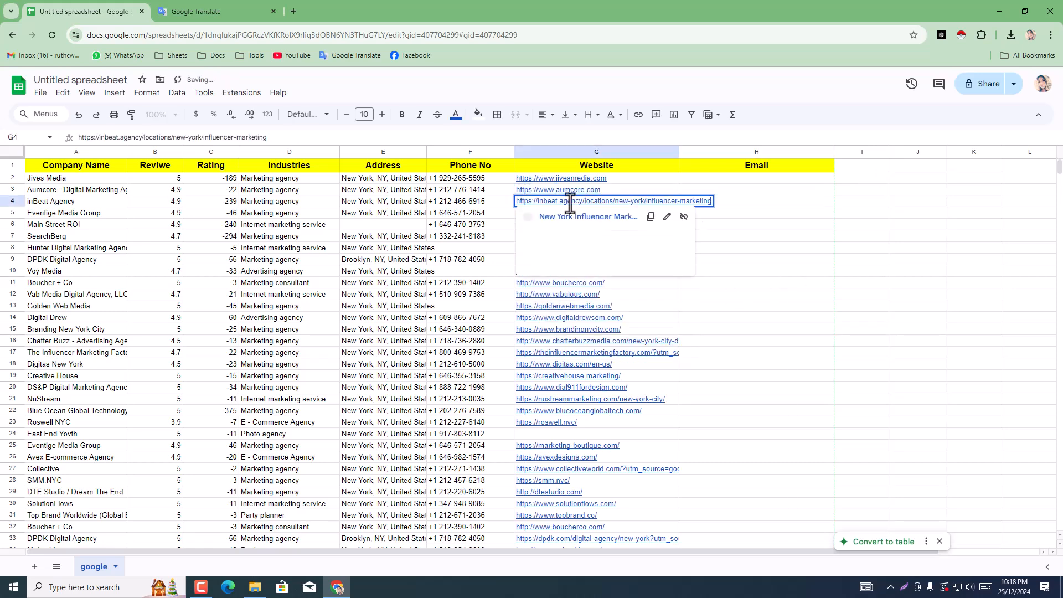
drag(629, 201, 805, 204)
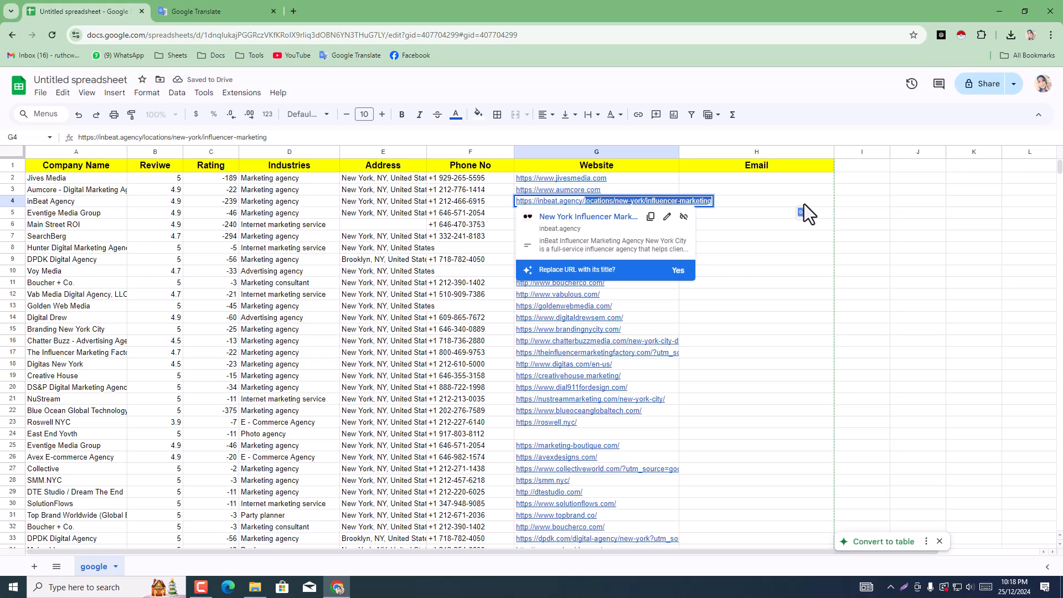
key(BackSpace)
click(805, 280)
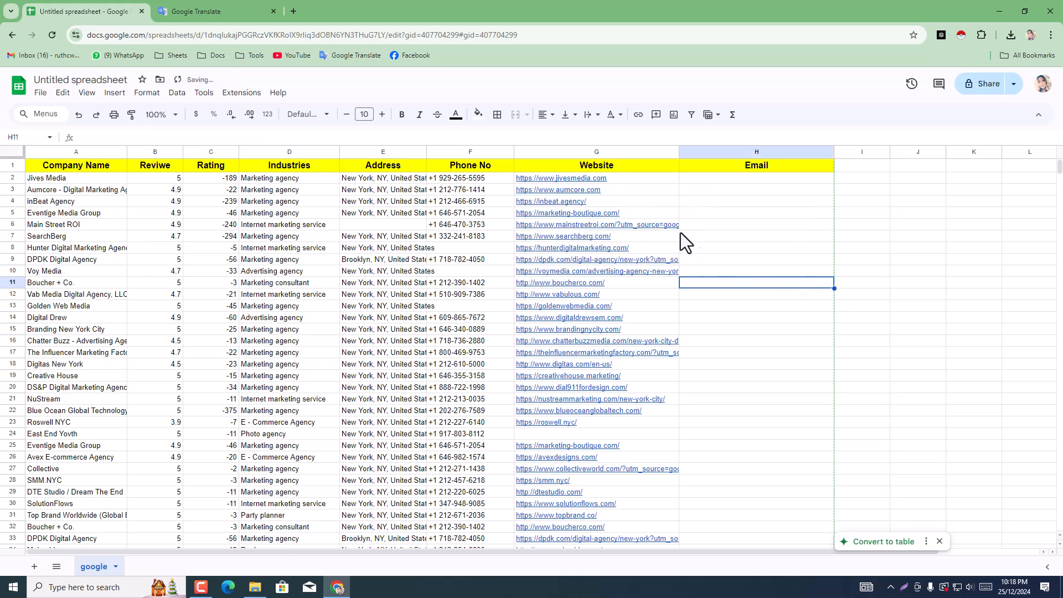
click(744, 238)
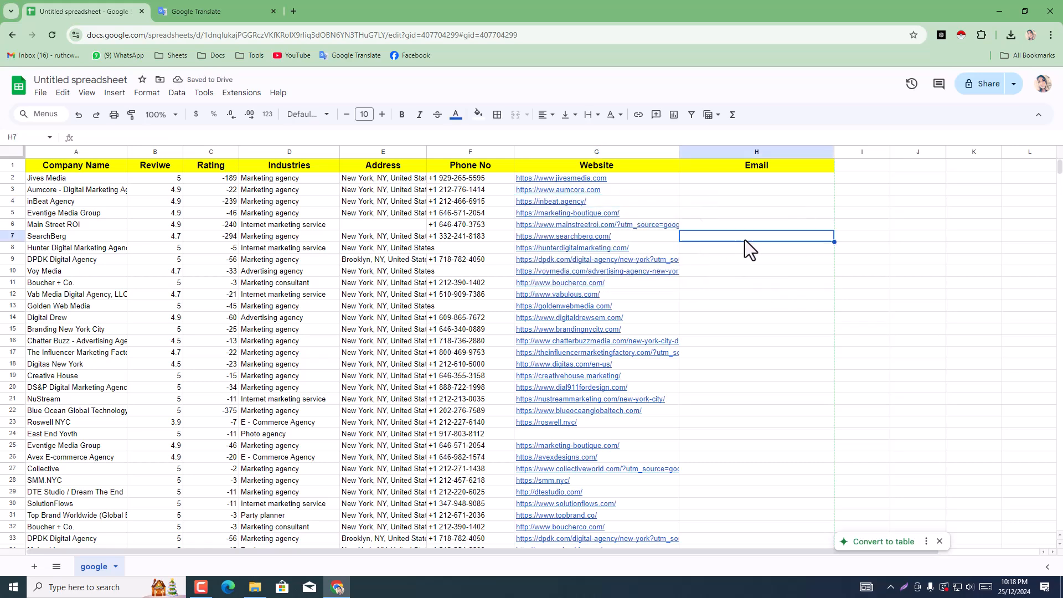
double_click(628, 224)
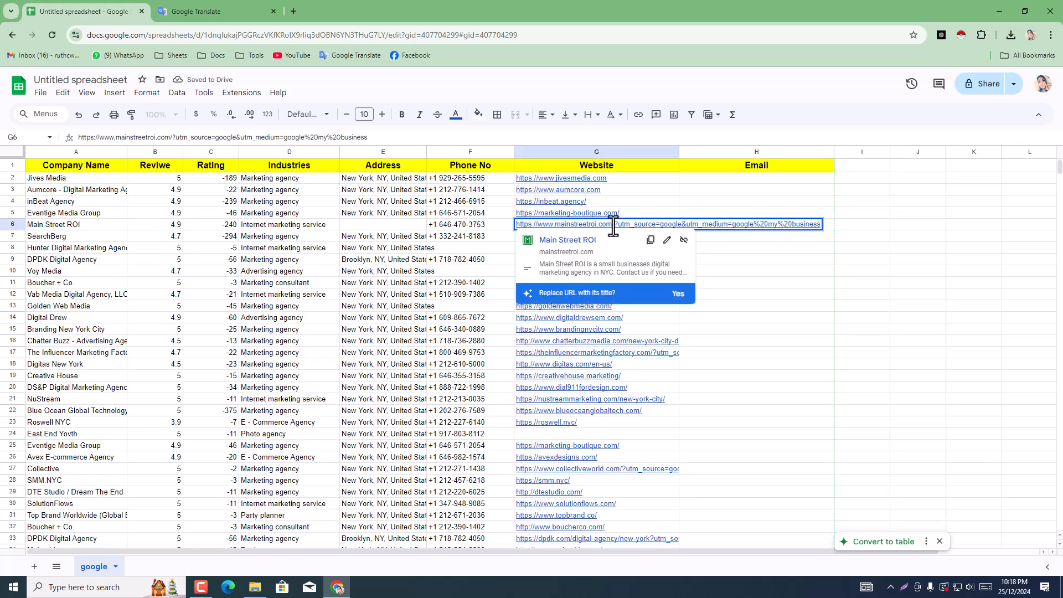
drag(613, 225, 899, 248)
key(BackSpace)
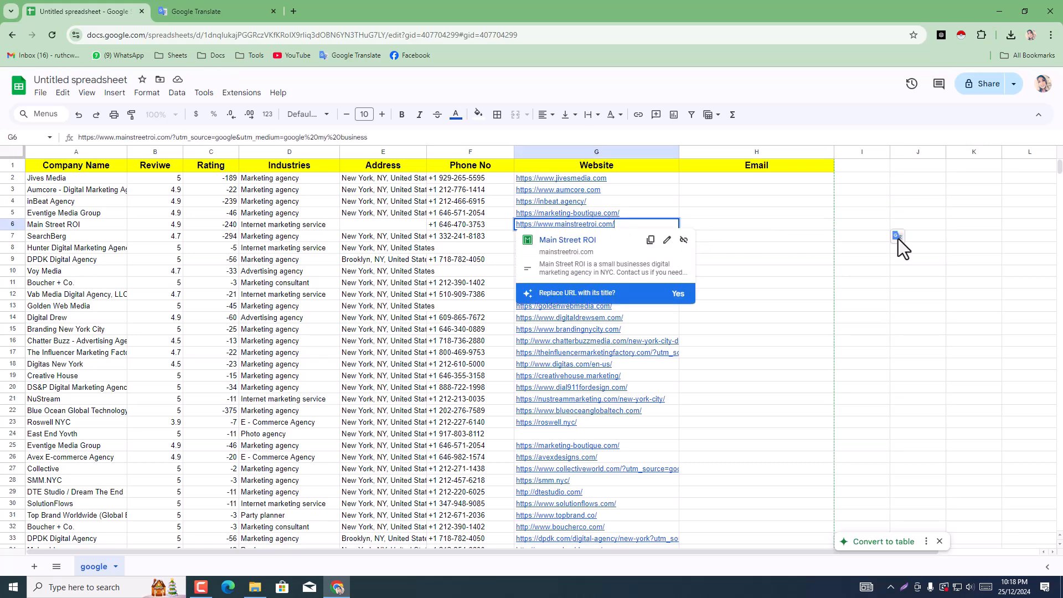
click(797, 328)
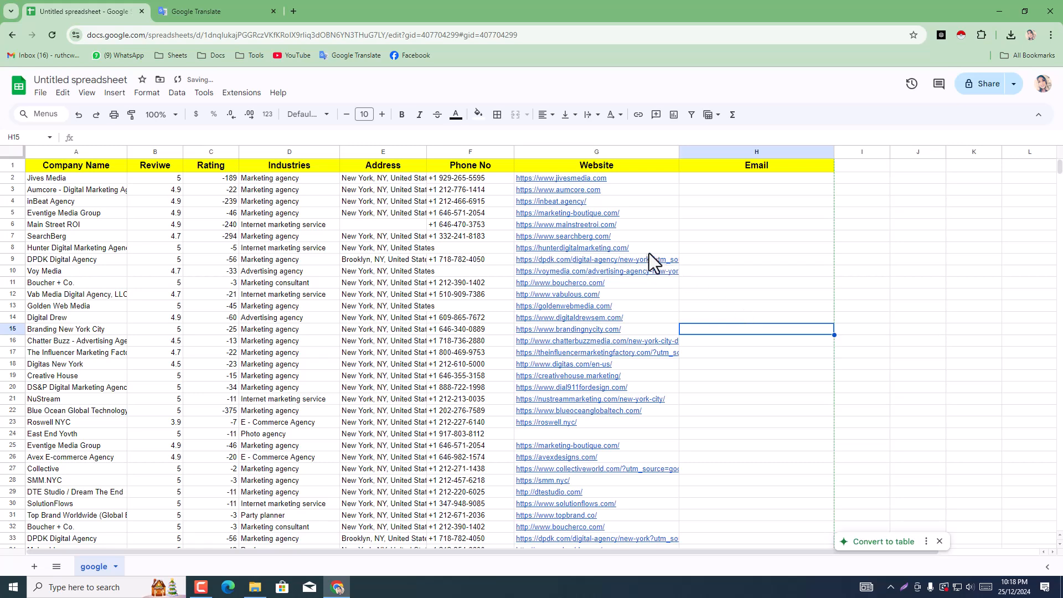
double_click(626, 262)
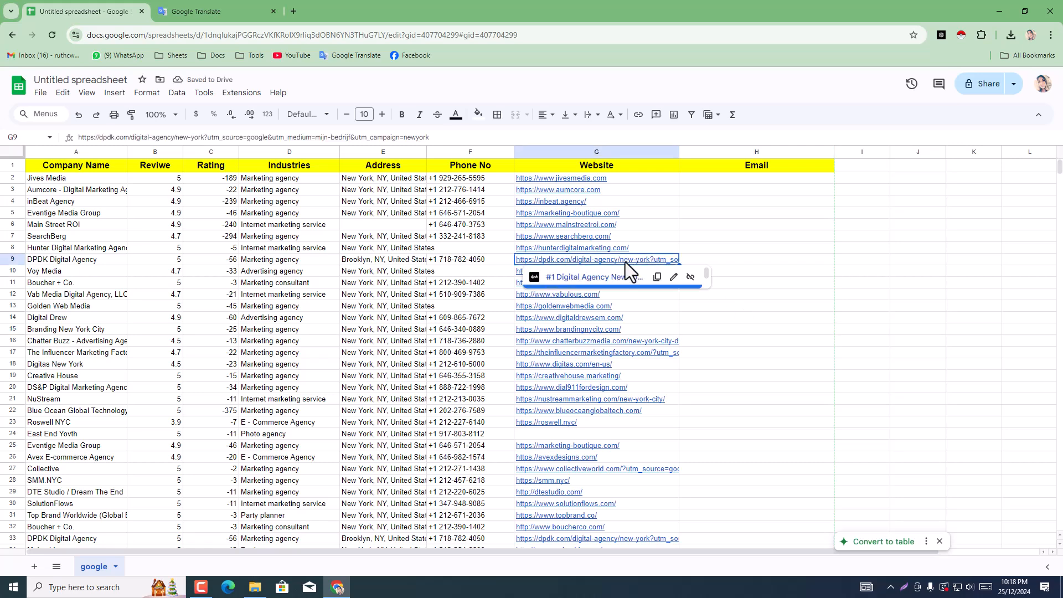
drag(615, 261, 927, 265)
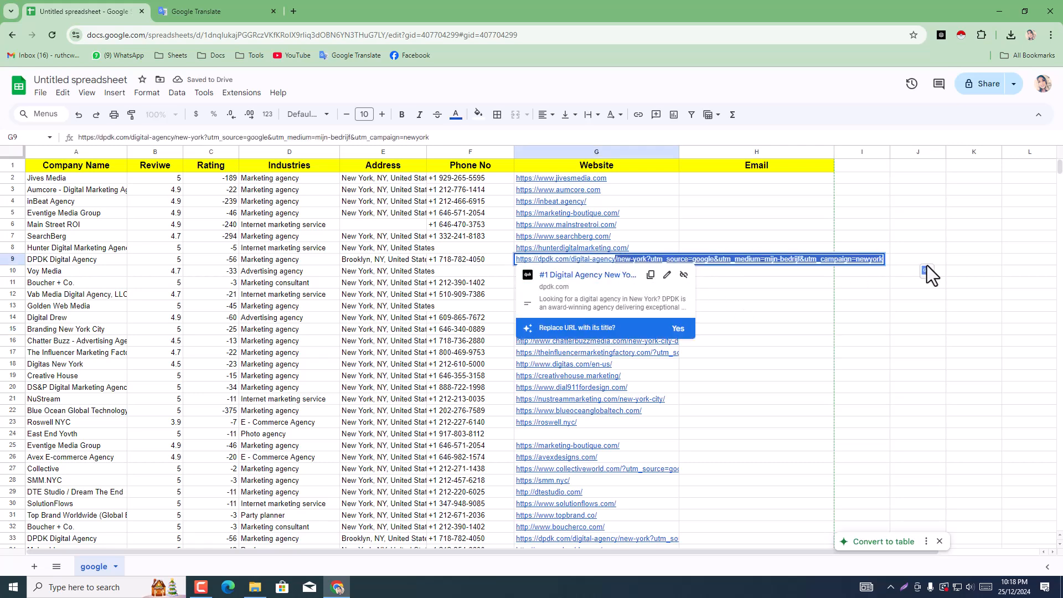
key(BackSpace)
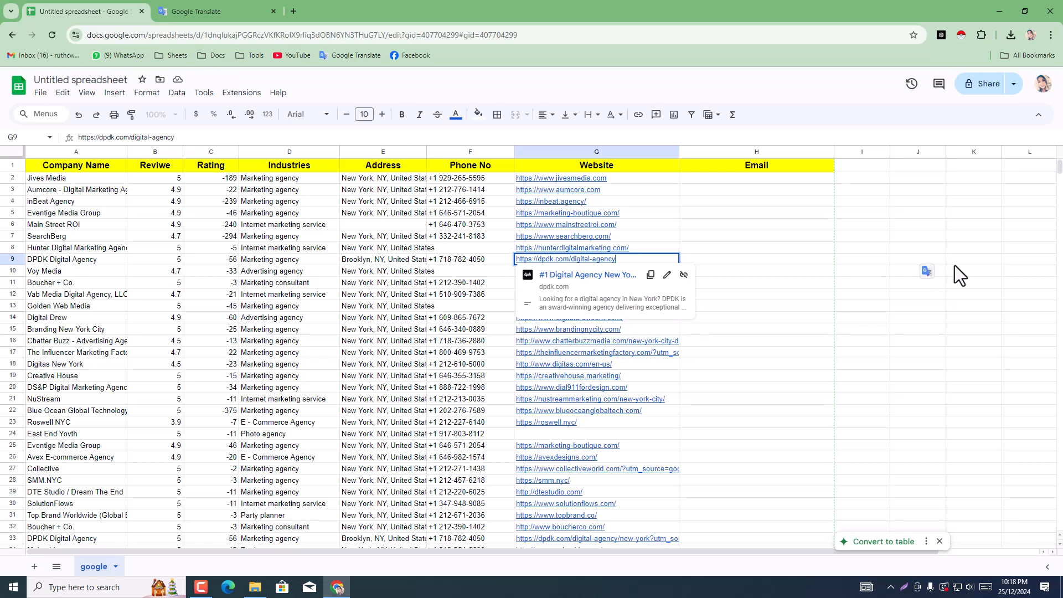
click(651, 274)
mouse_move(615, 269)
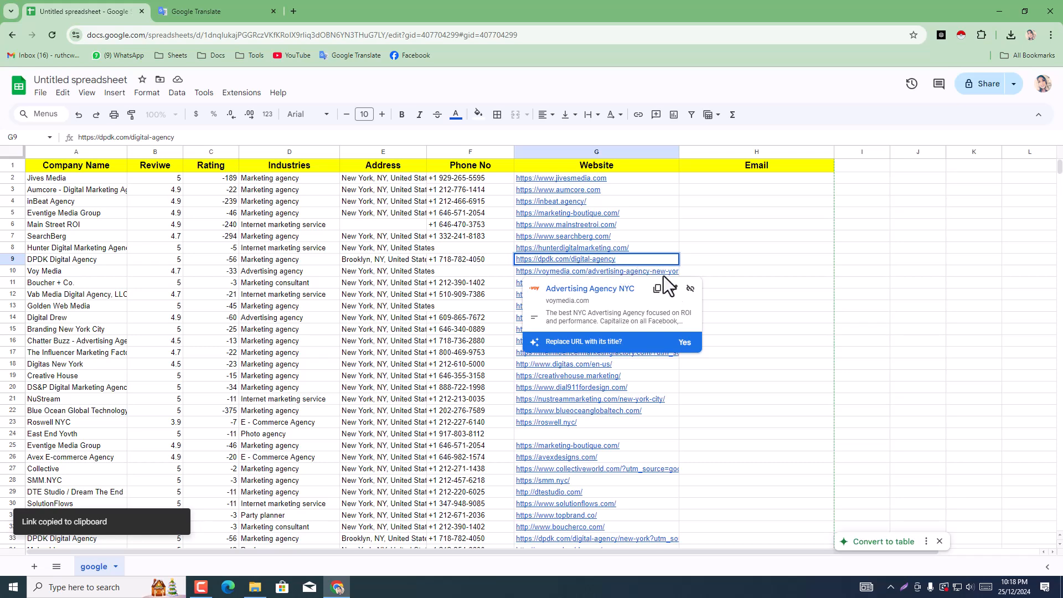
triple_click(629, 260)
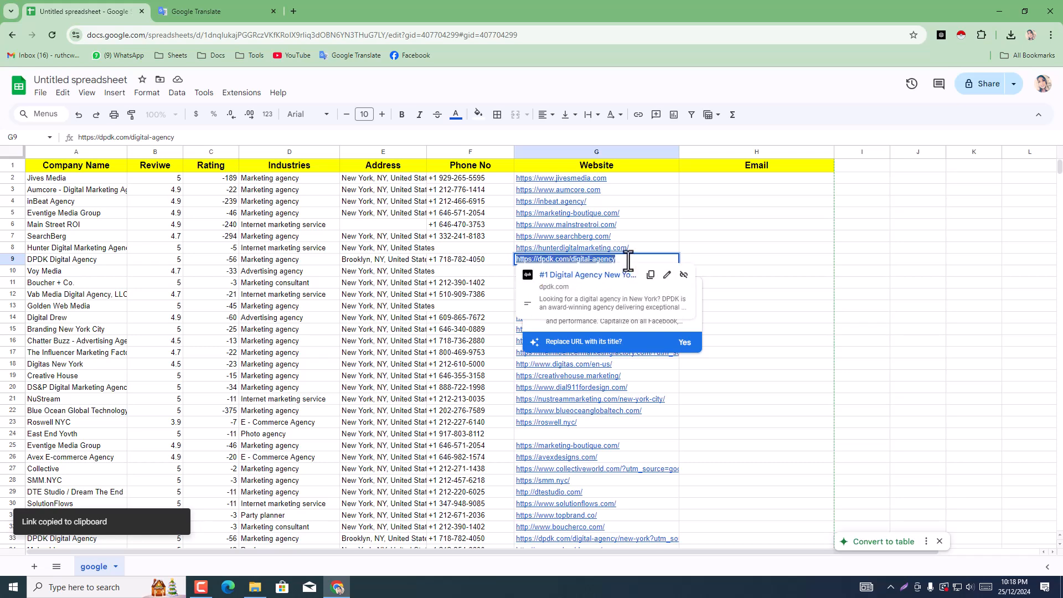
right_click(629, 264)
click(675, 347)
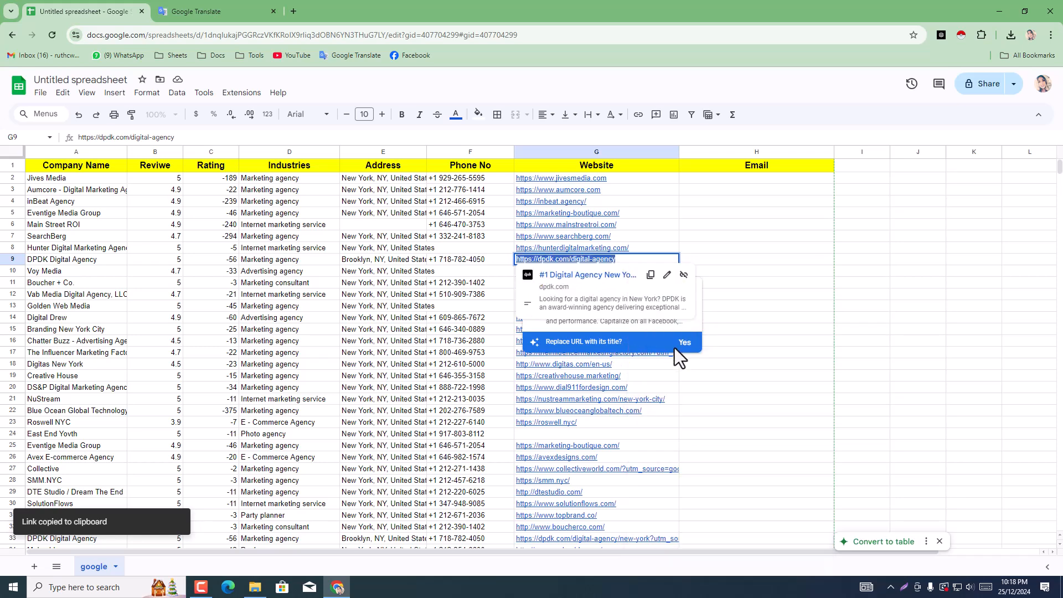
click(746, 311)
double_click(622, 261)
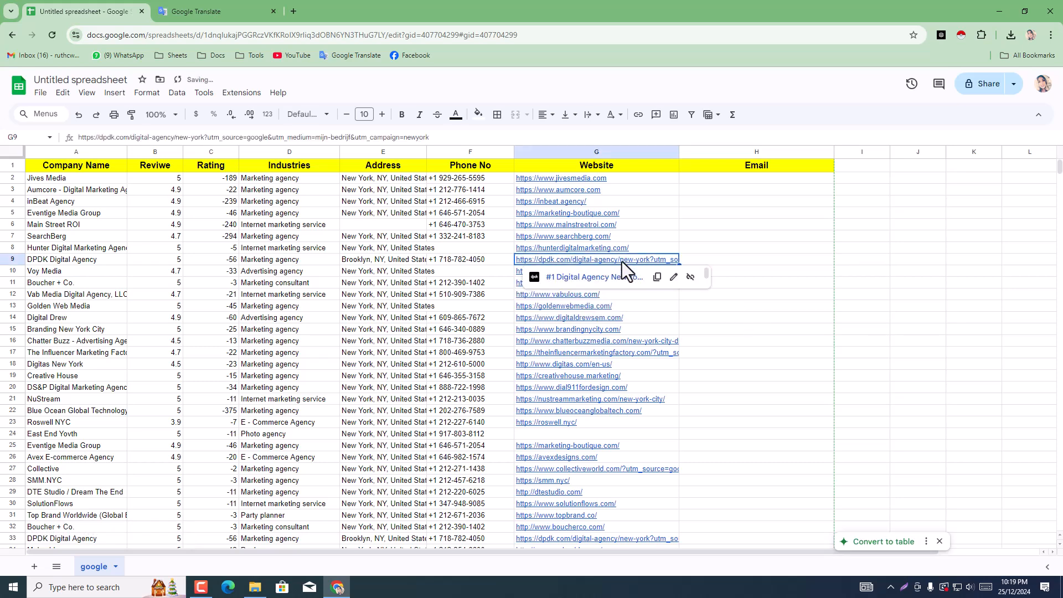
drag(623, 261, 913, 260)
key(BackSpace)
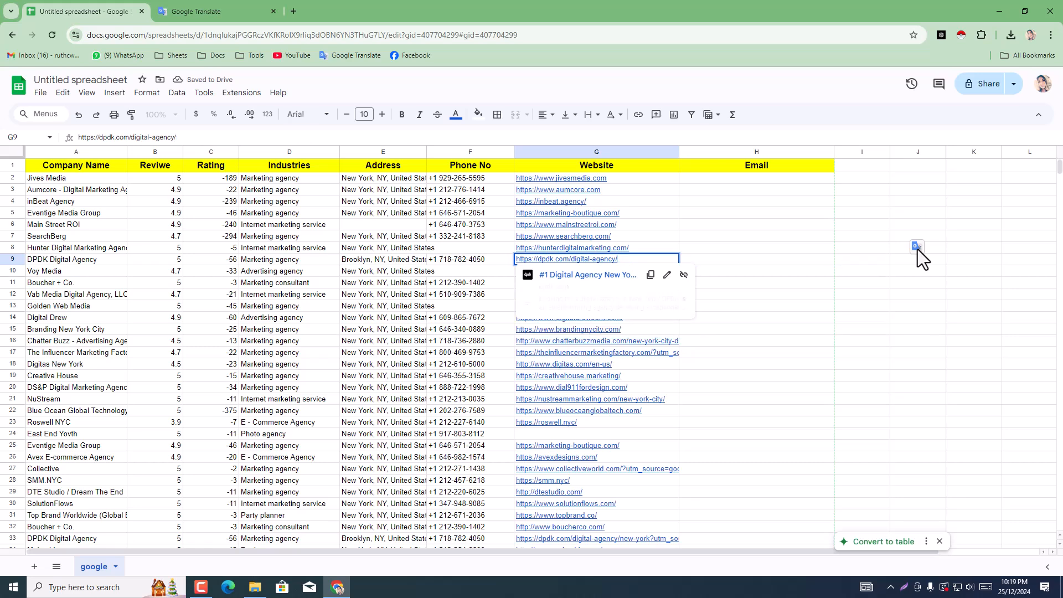
click(789, 307)
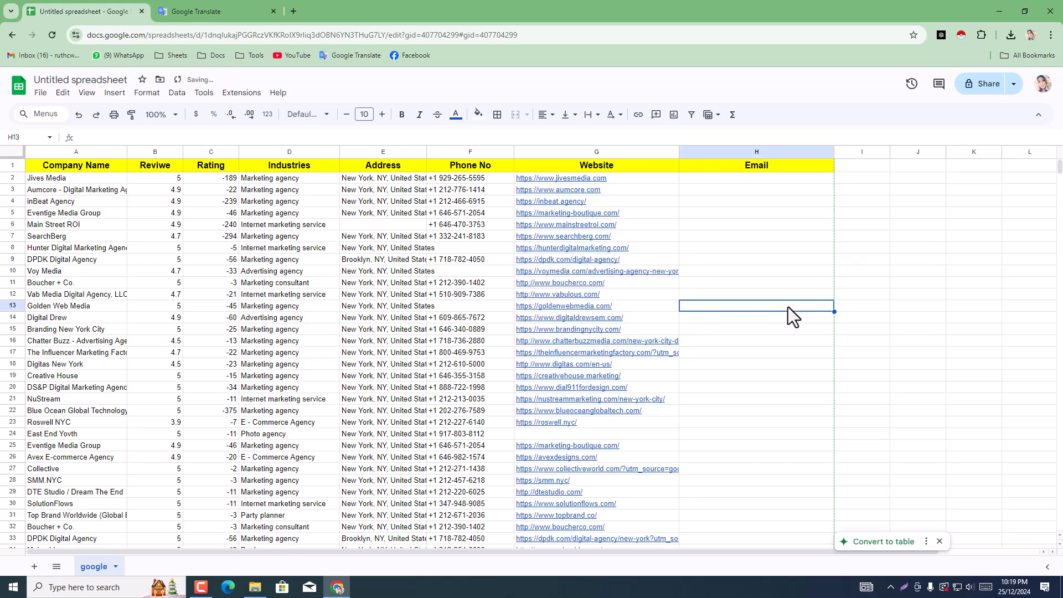
click(643, 274)
double_click(614, 272)
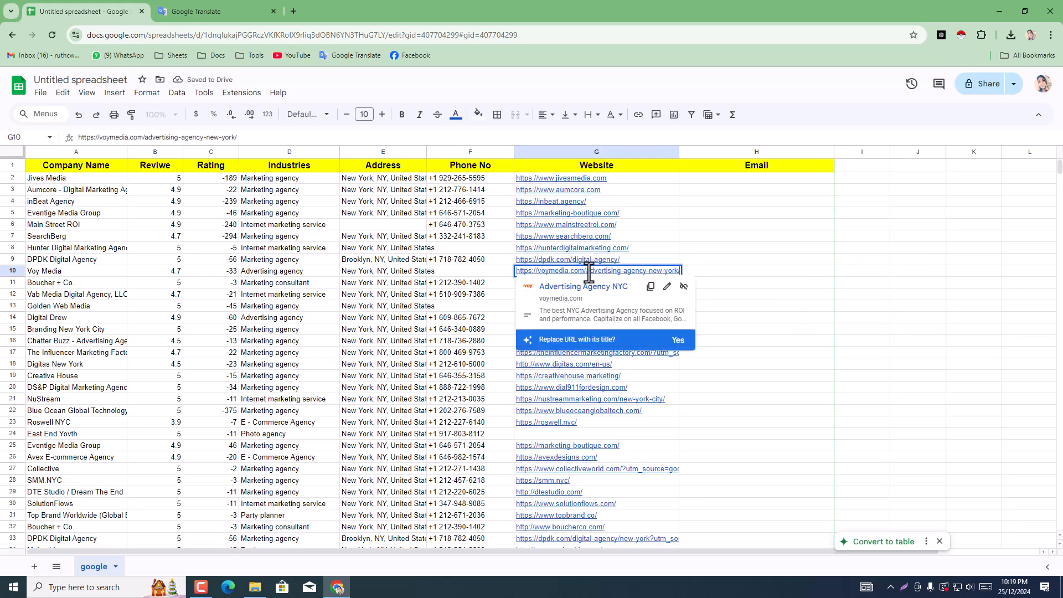
drag(586, 272, 800, 275)
key(BackSpace)
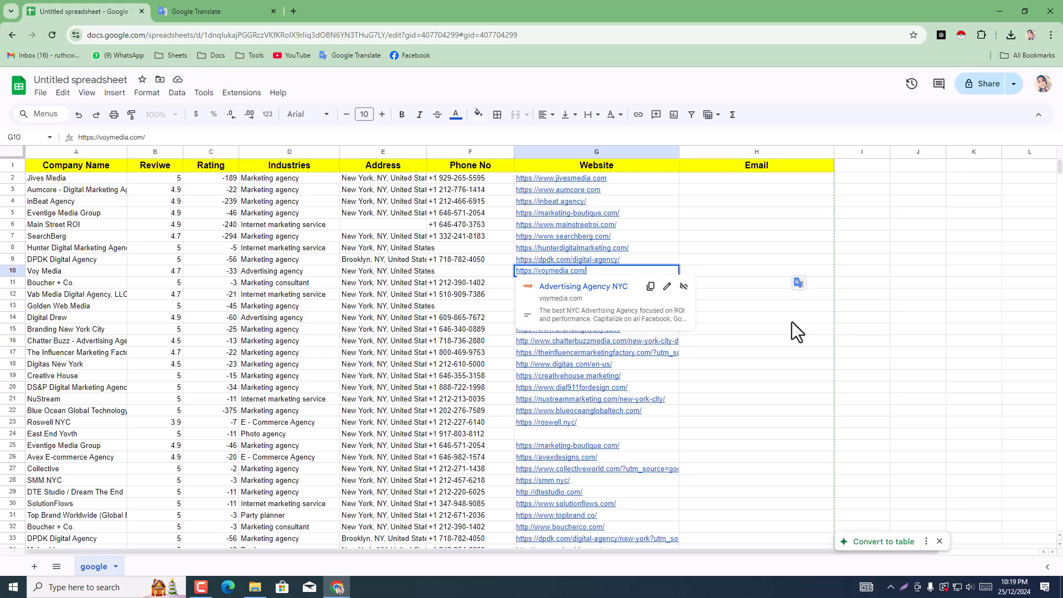
click(792, 321)
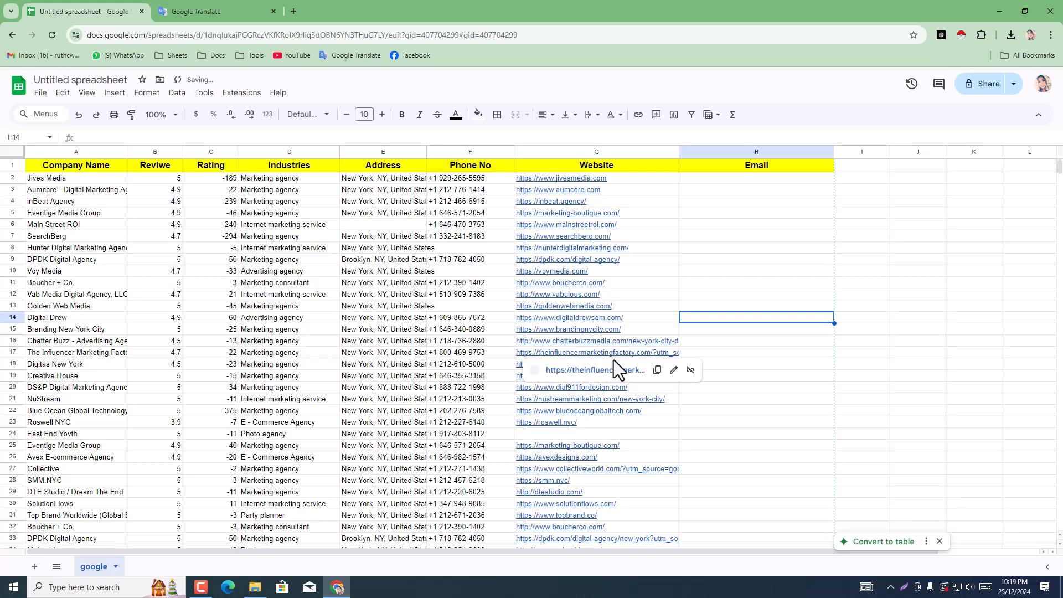
double_click(638, 339)
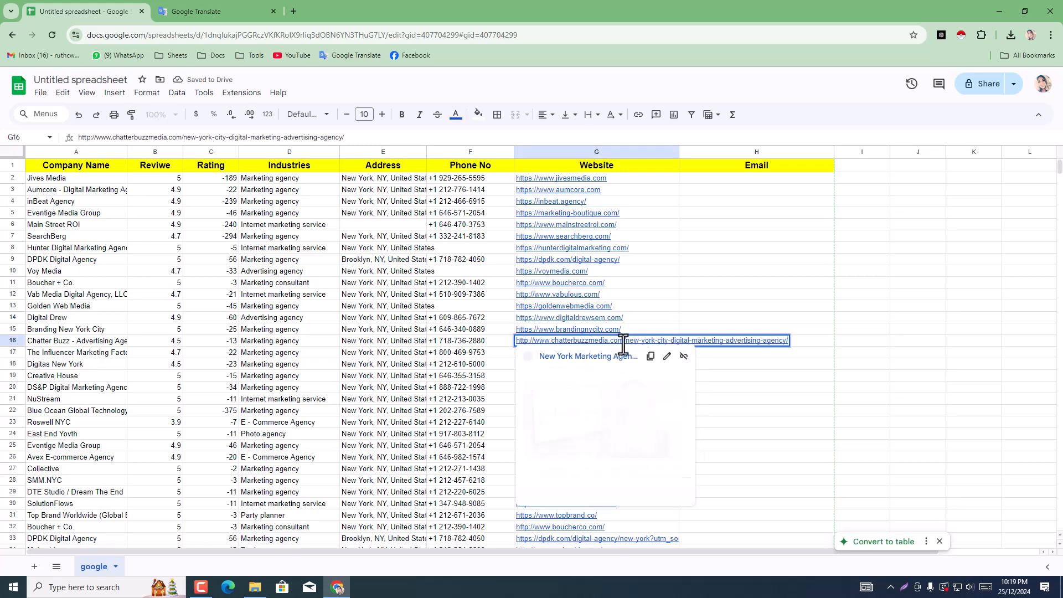
drag(625, 340, 875, 353)
key(BackSpace)
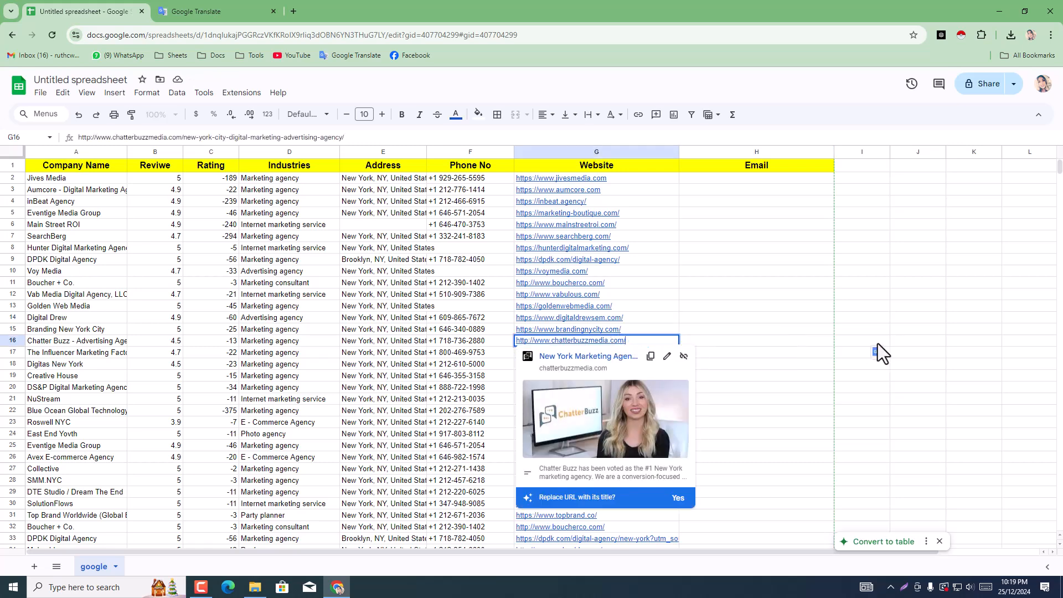
click(808, 385)
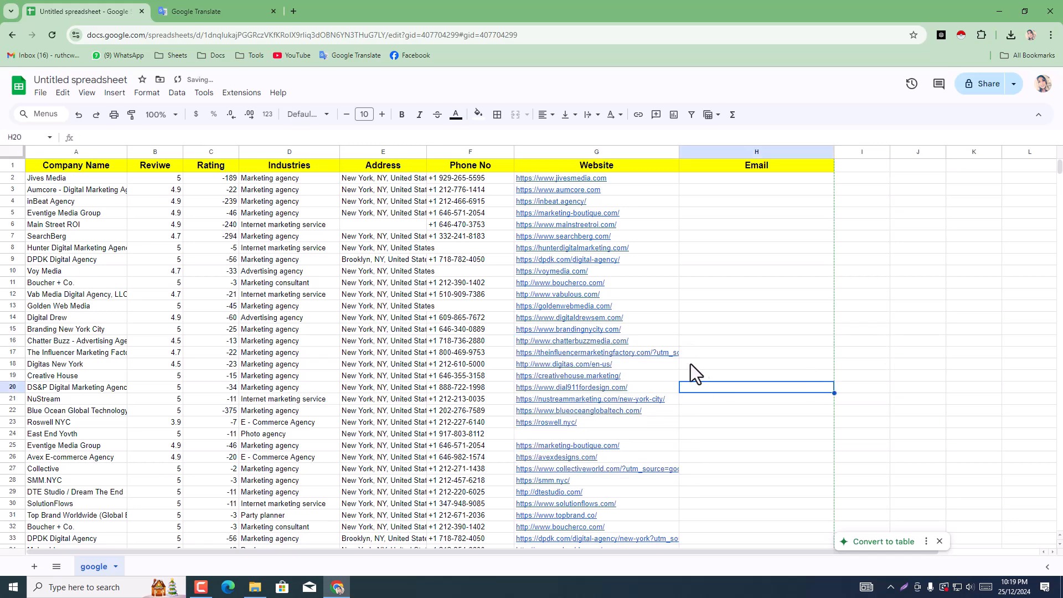
double_click(656, 355)
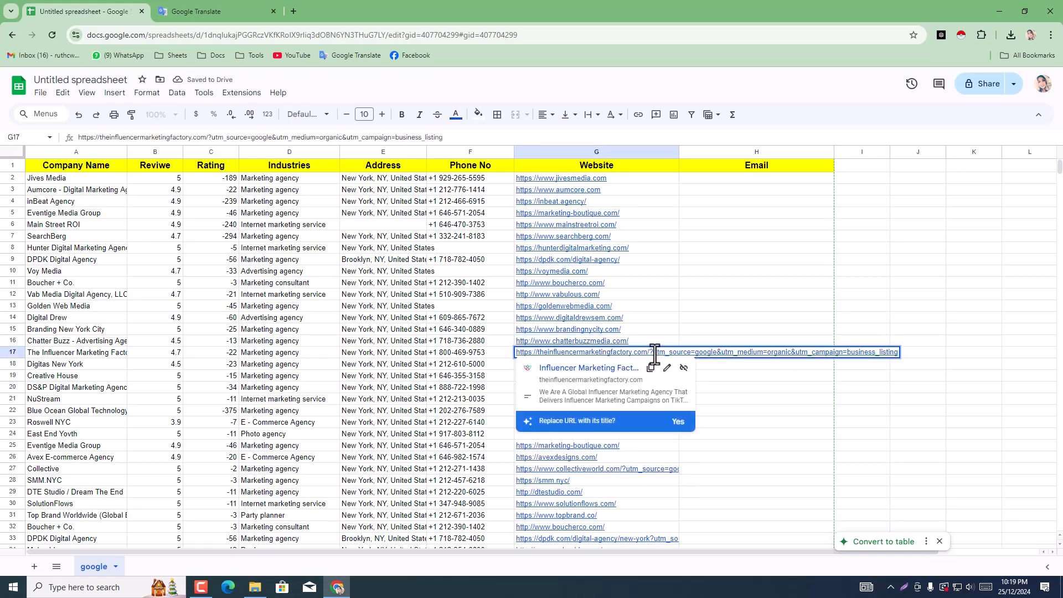
drag(649, 353, 969, 334)
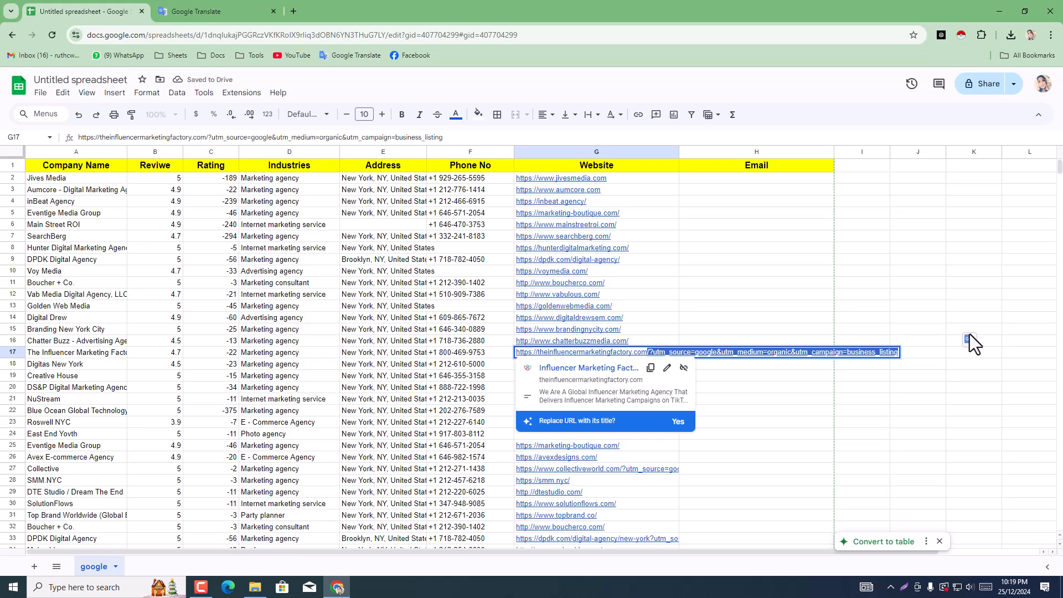
key(BackSpace)
click(837, 294)
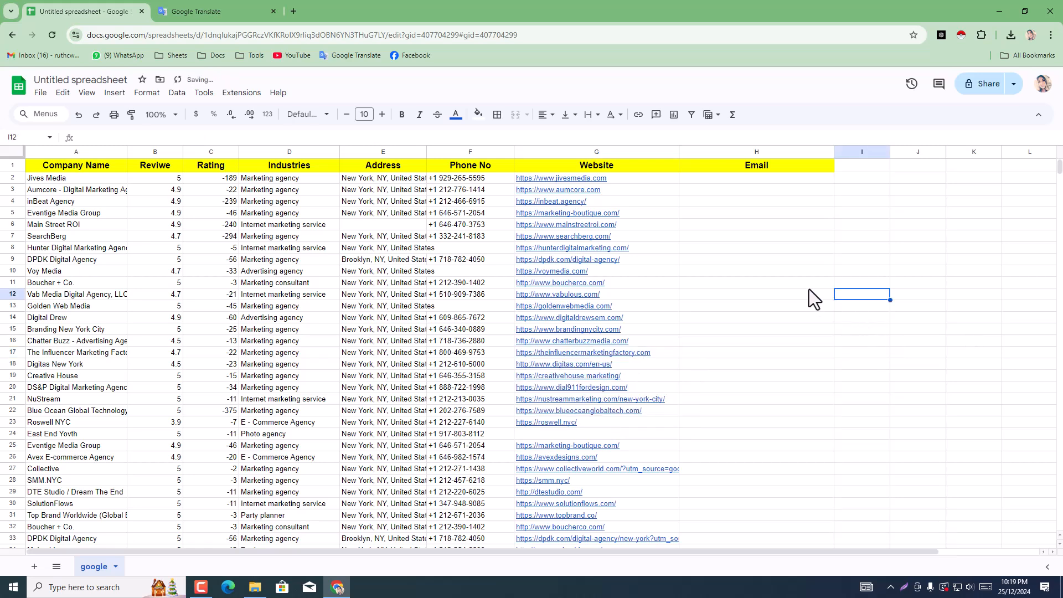
scroll(724, 336, down, 2)
click(630, 347)
double_click(629, 347)
drag(615, 344, 765, 340)
key(BackSpace)
click(752, 343)
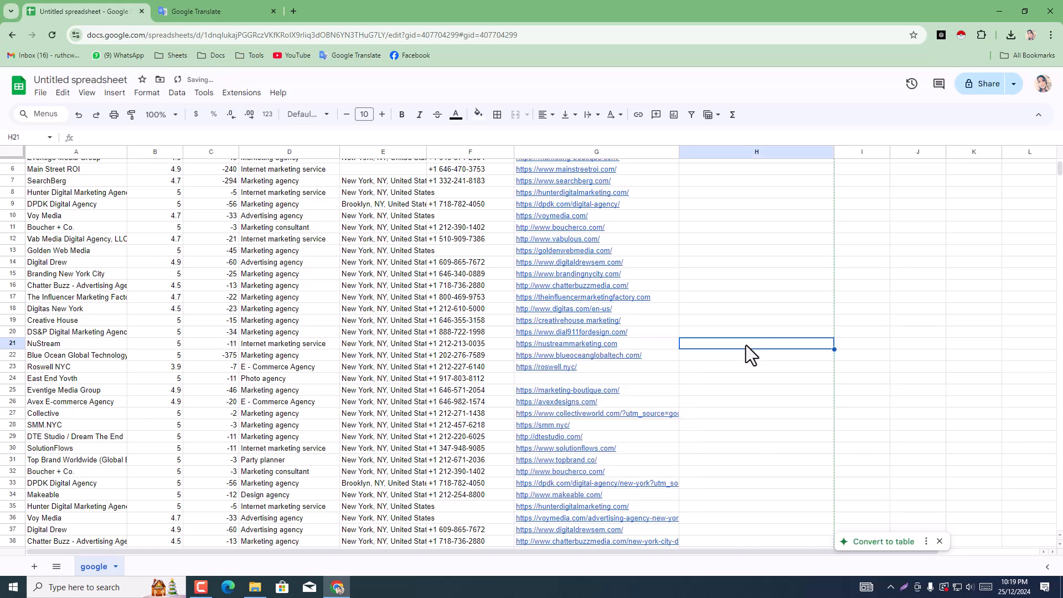
scroll(617, 353, down, 2)
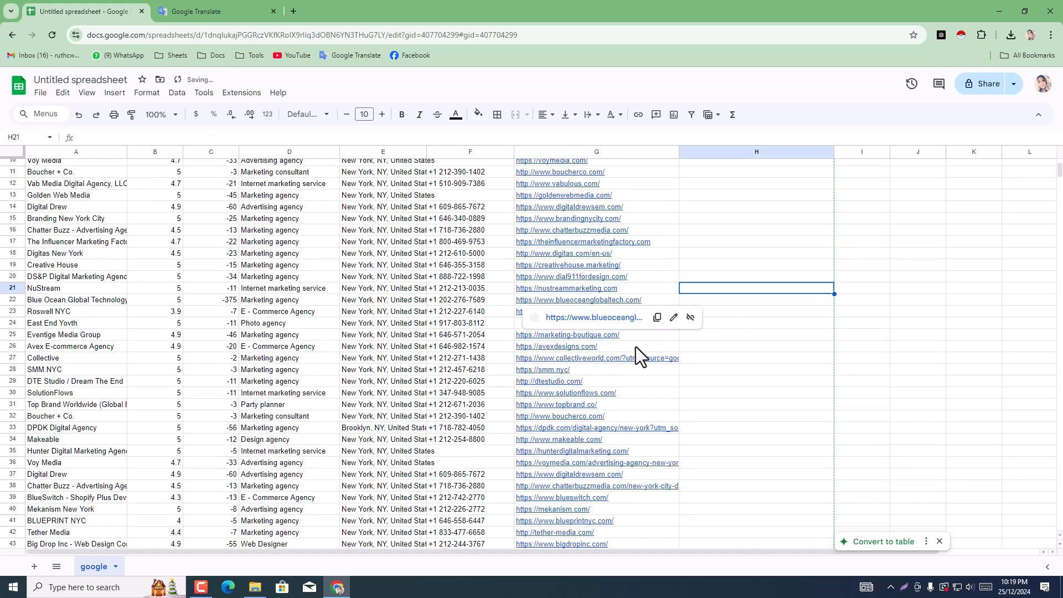
click(719, 408)
scroll(717, 415, up, 4)
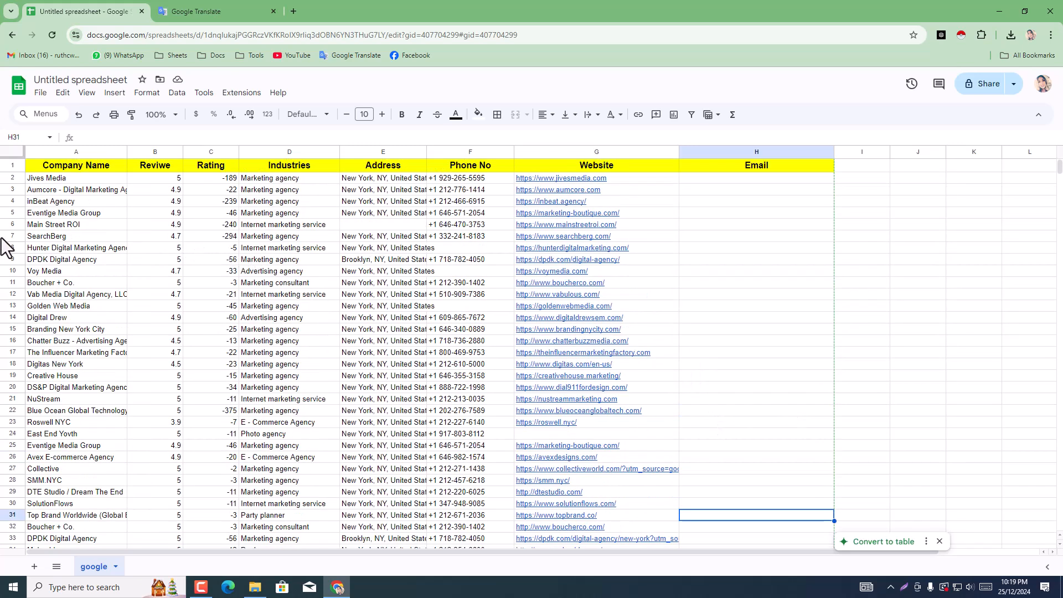
click(377, 224)
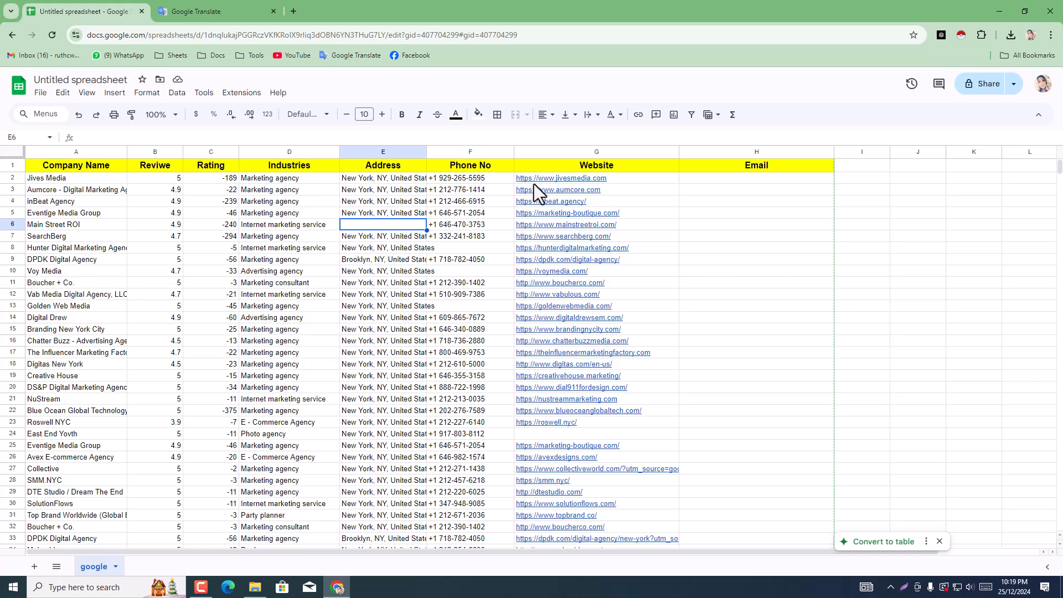
Step: Copy the Jives Media link from G2 and paste it as the address in a new browser tab
click(551, 182)
click(664, 203)
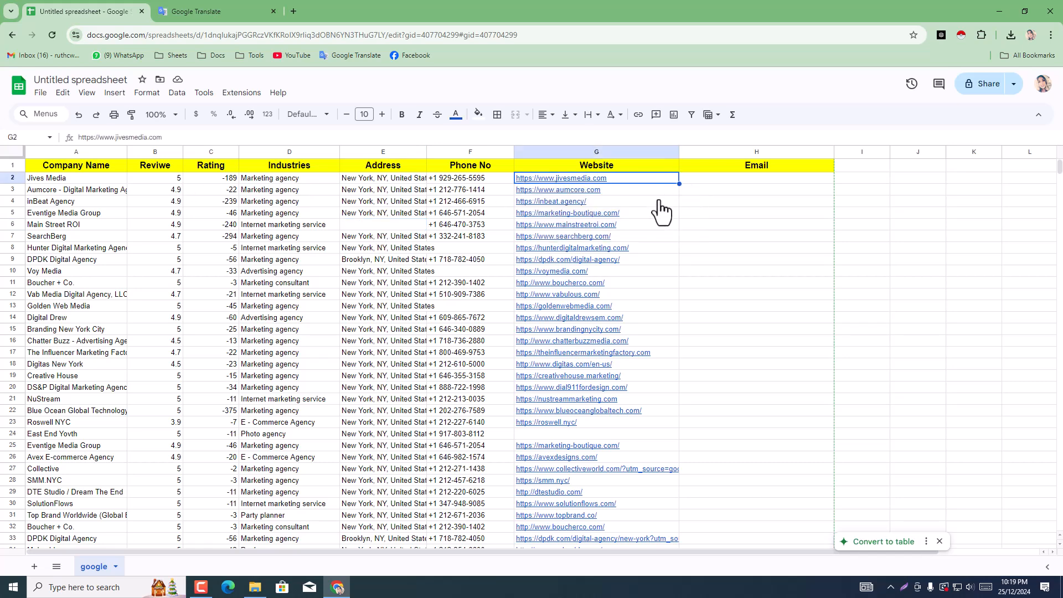
click(217, 8)
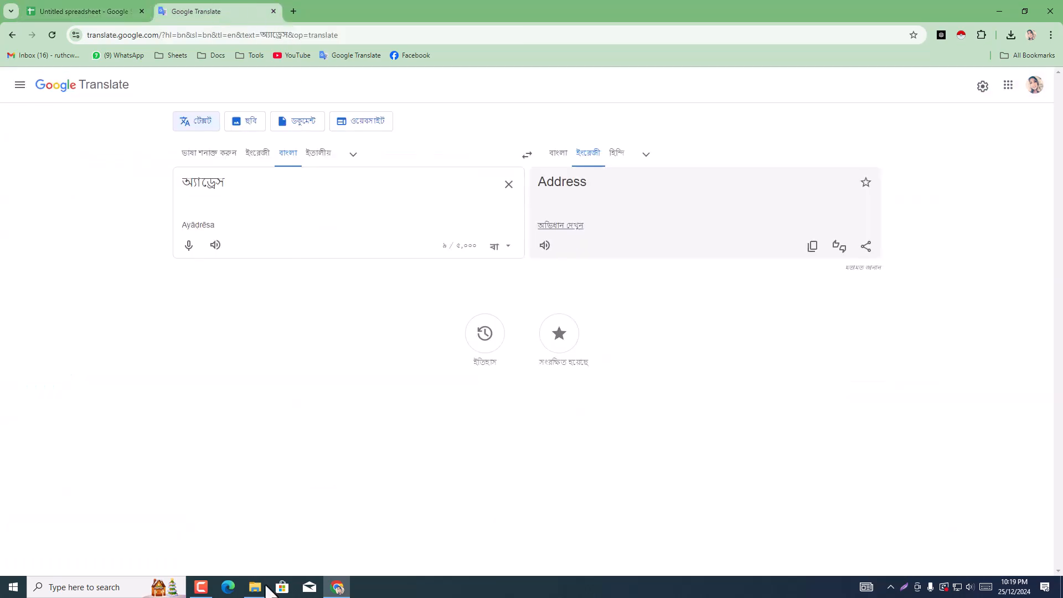
click(294, 10)
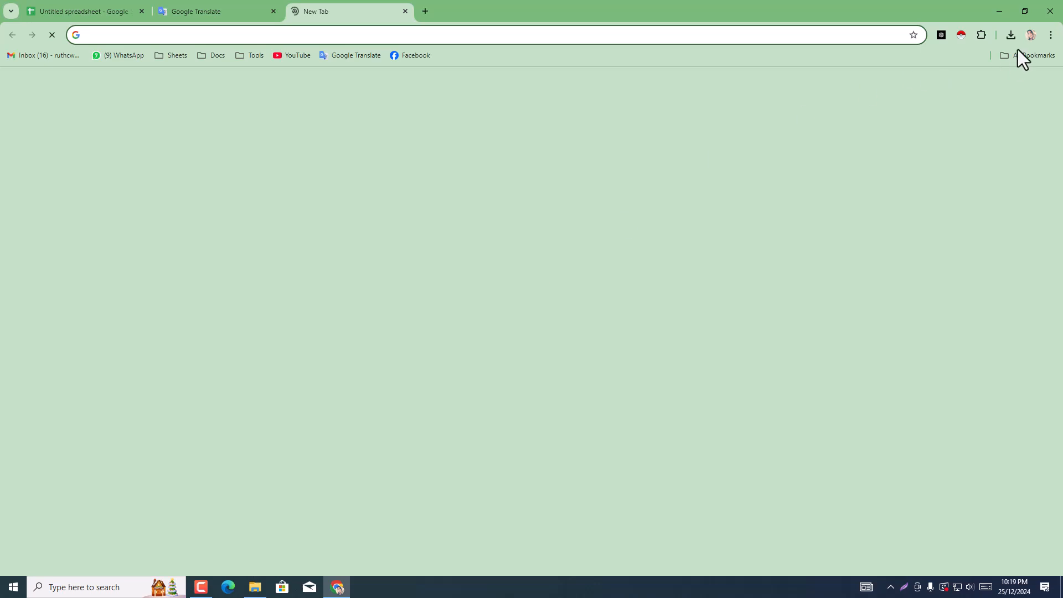
right_click(489, 41)
click(531, 137)
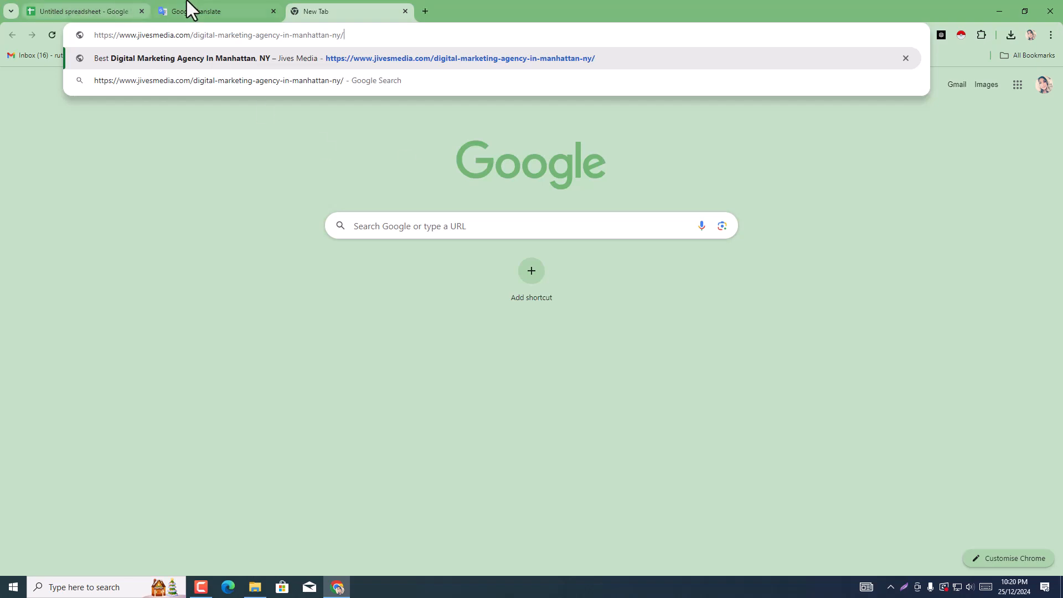
click(111, 10)
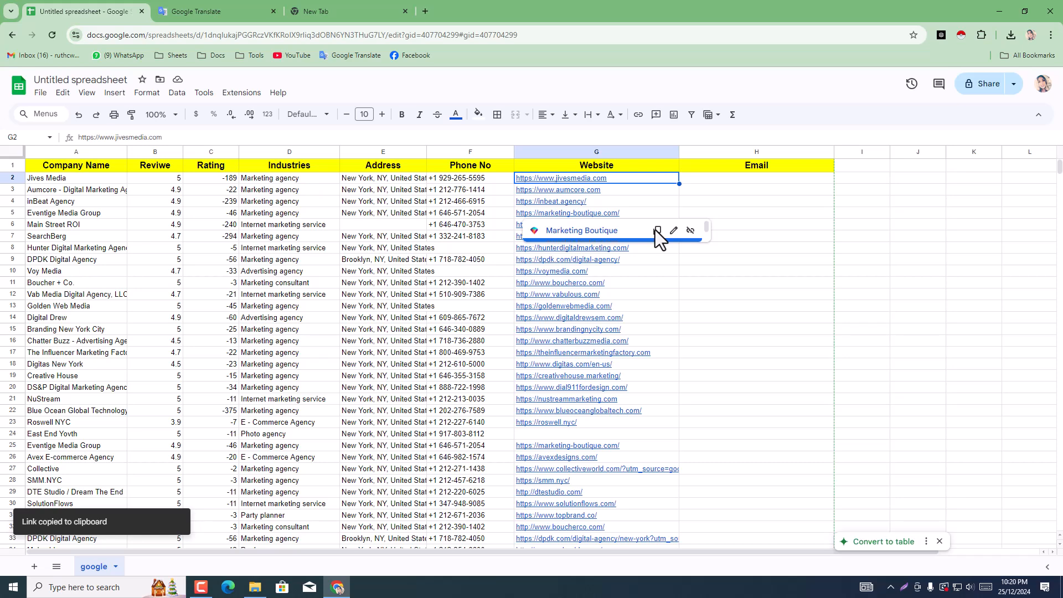
click(335, 10)
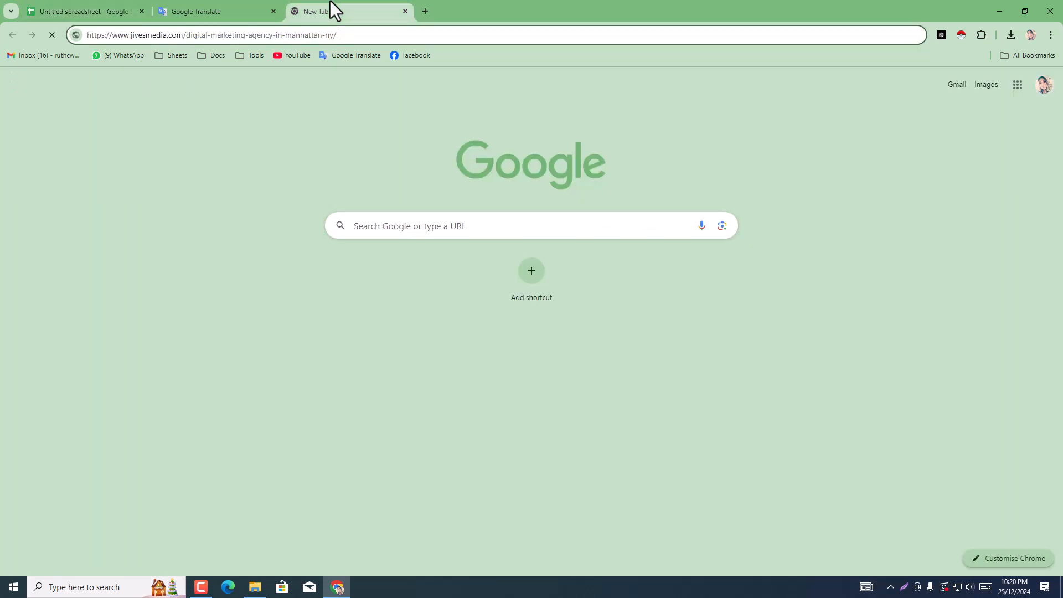
click(311, 38)
right_click(311, 38)
click(353, 135)
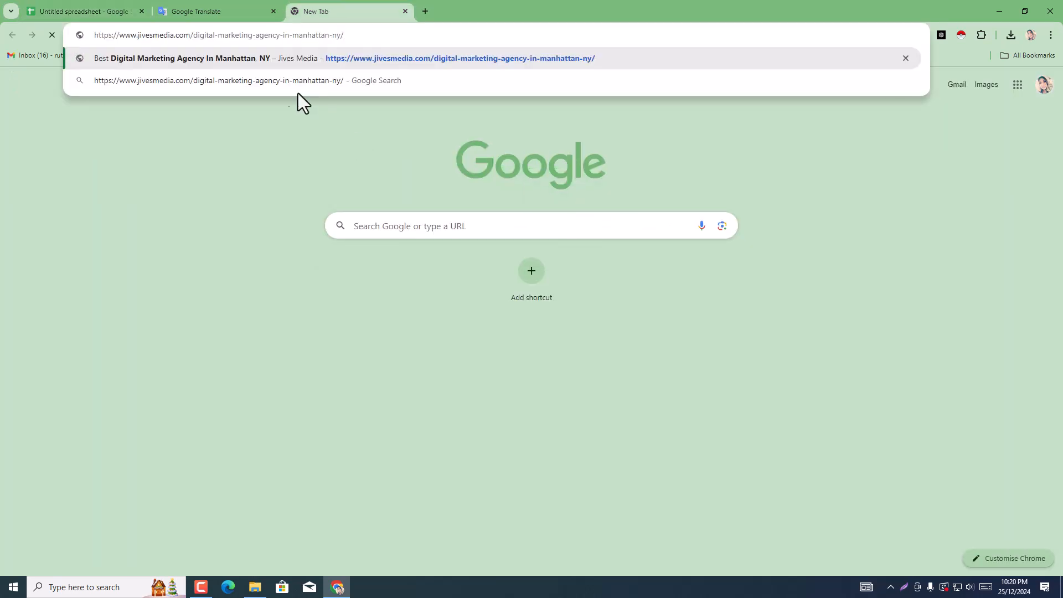
click(209, 8)
click(125, 7)
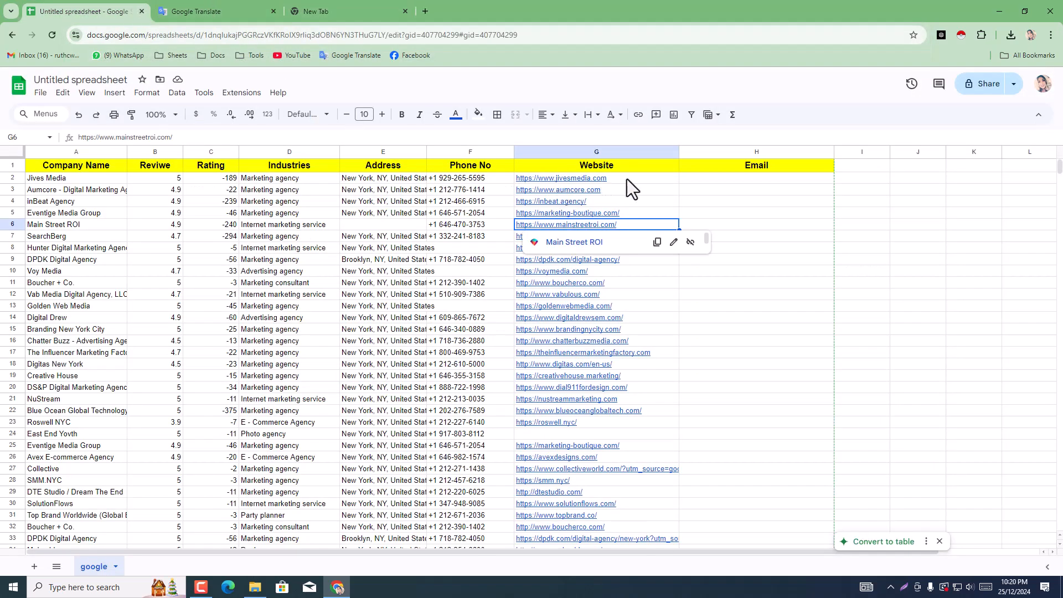
click(321, 192)
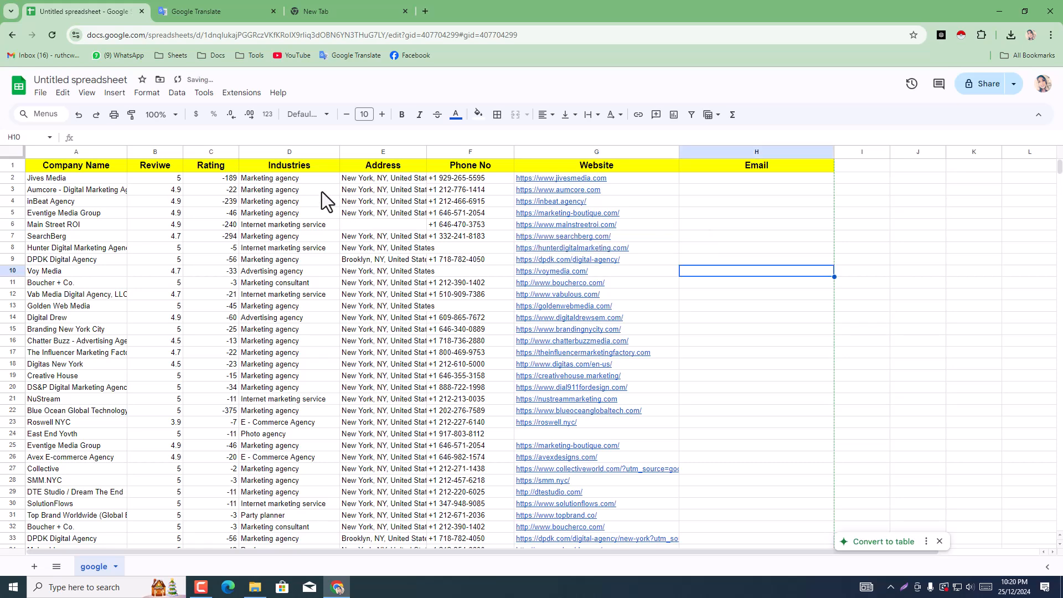
triple_click(563, 177)
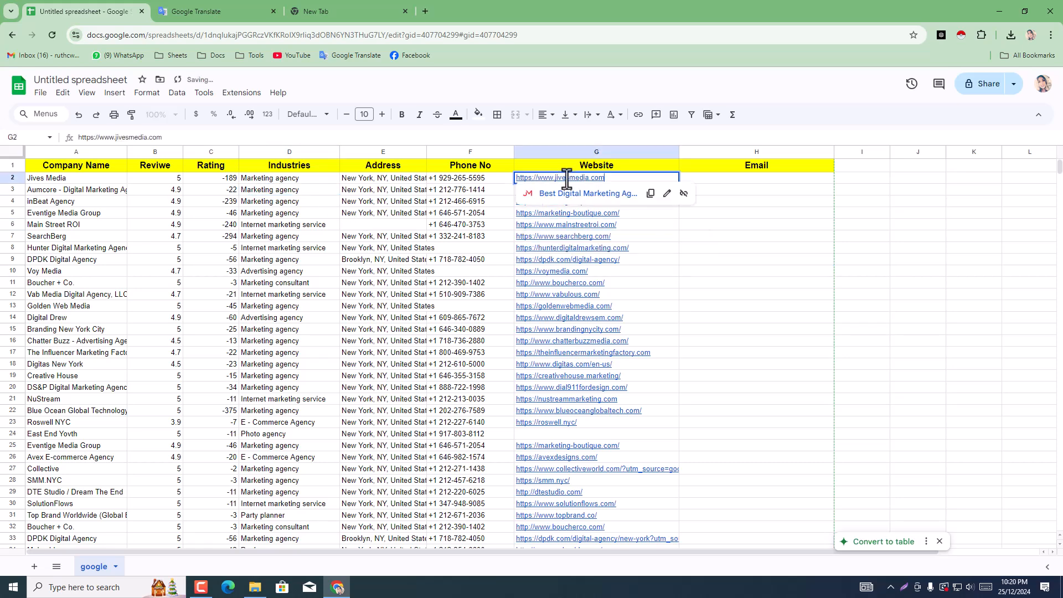
right_click(605, 182)
click(650, 248)
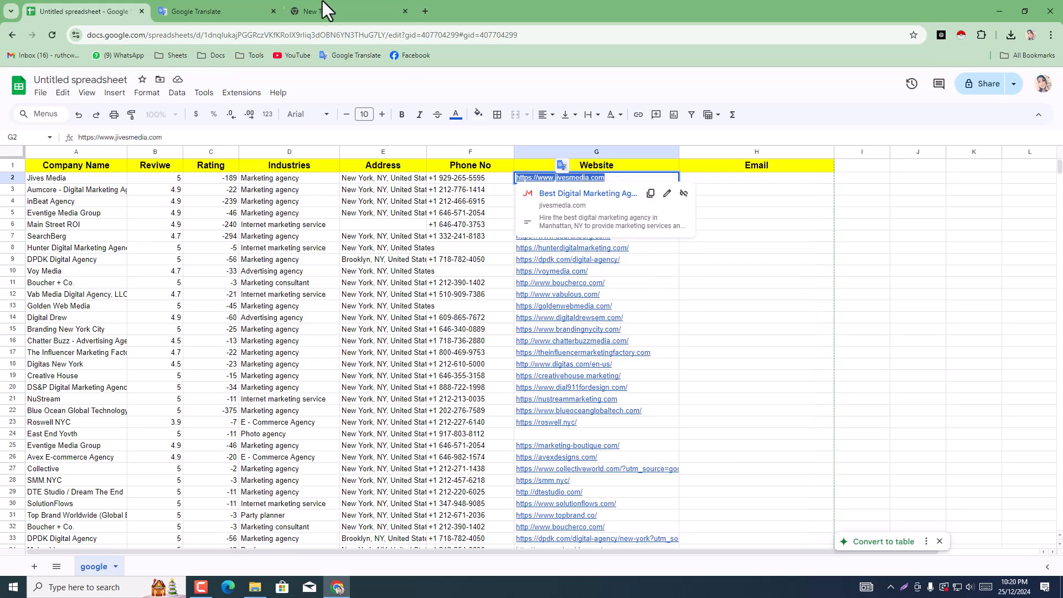
click(325, 11)
click(318, 35)
right_click(317, 36)
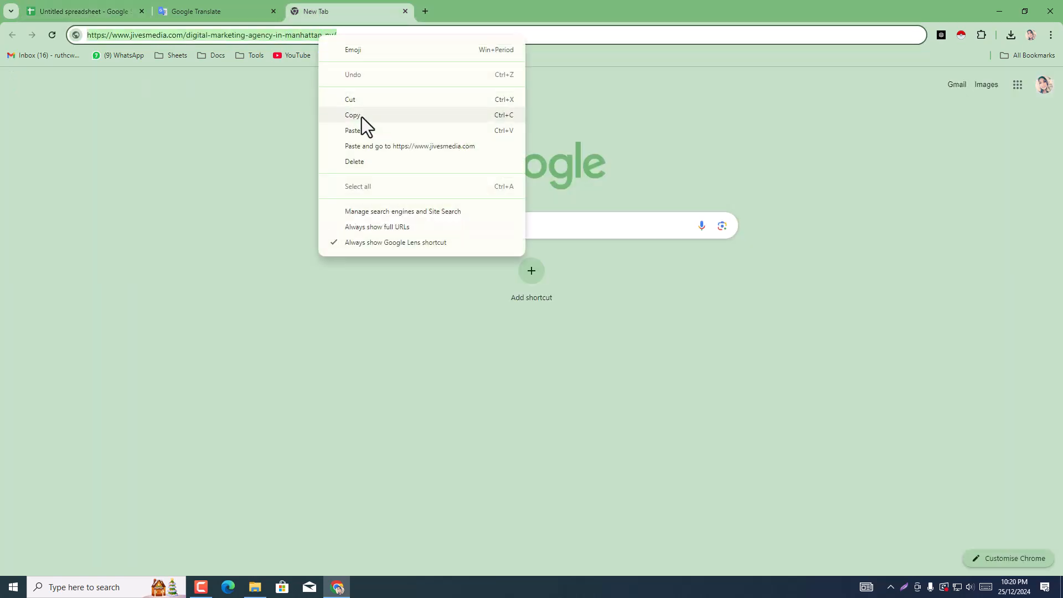
click(369, 128)
key(Return)
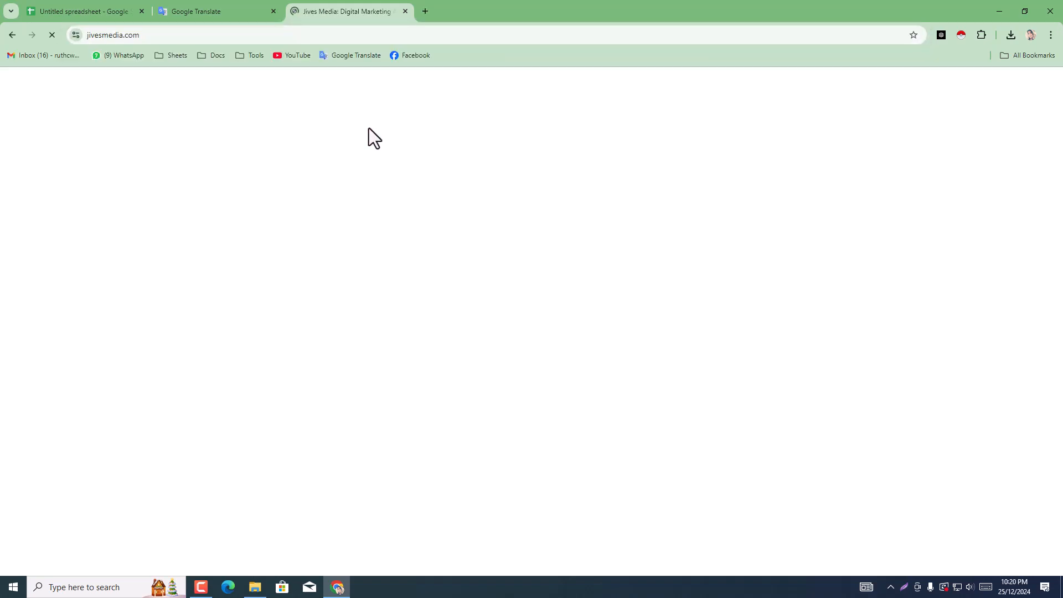
click(75, 11)
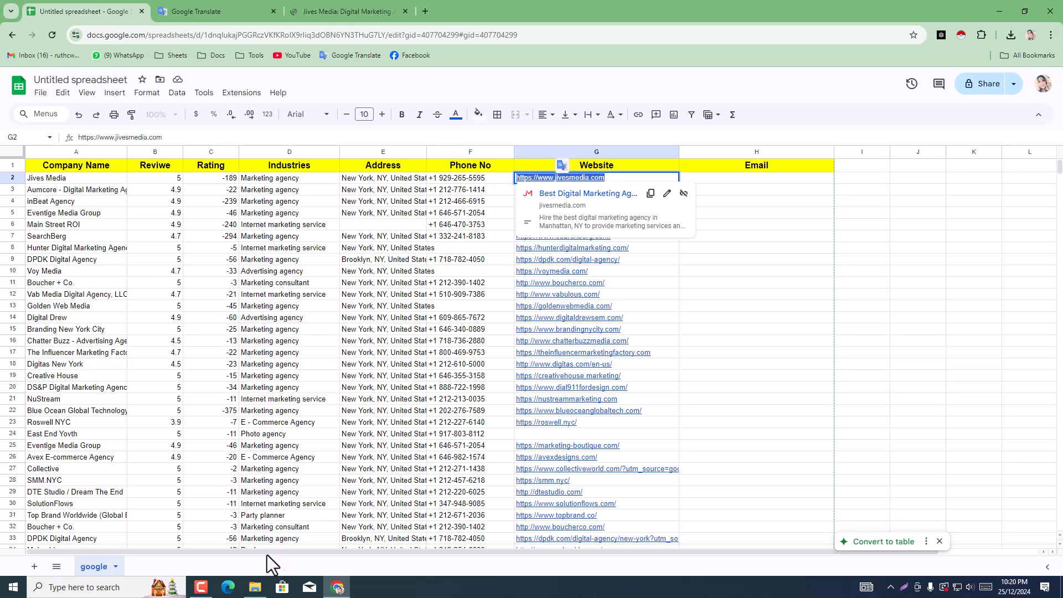
click(803, 341)
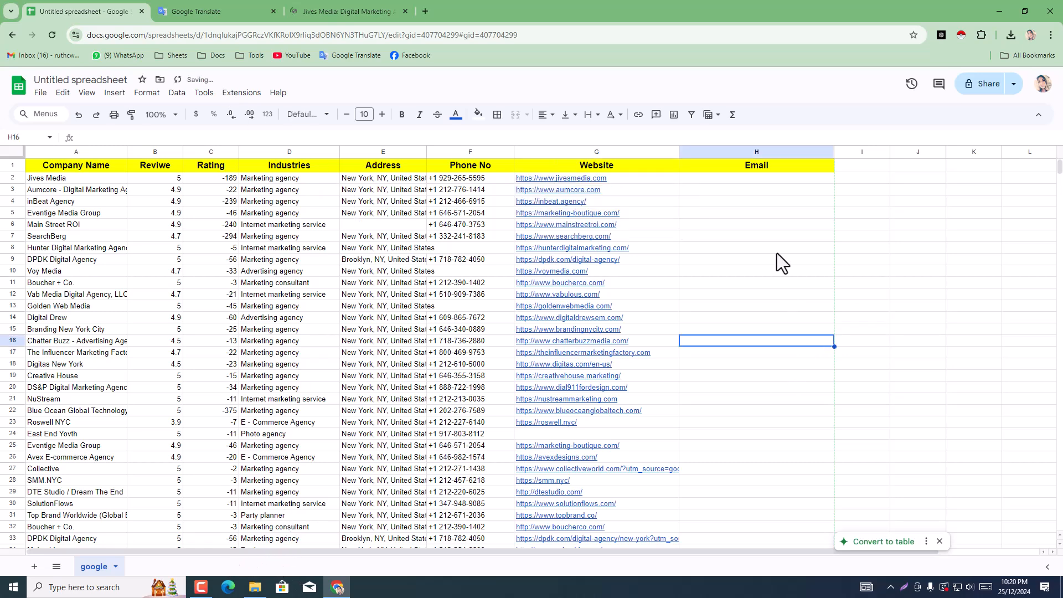
Step: Copy the contact e-mail address from the footer of the Jives Media website
click(370, 10)
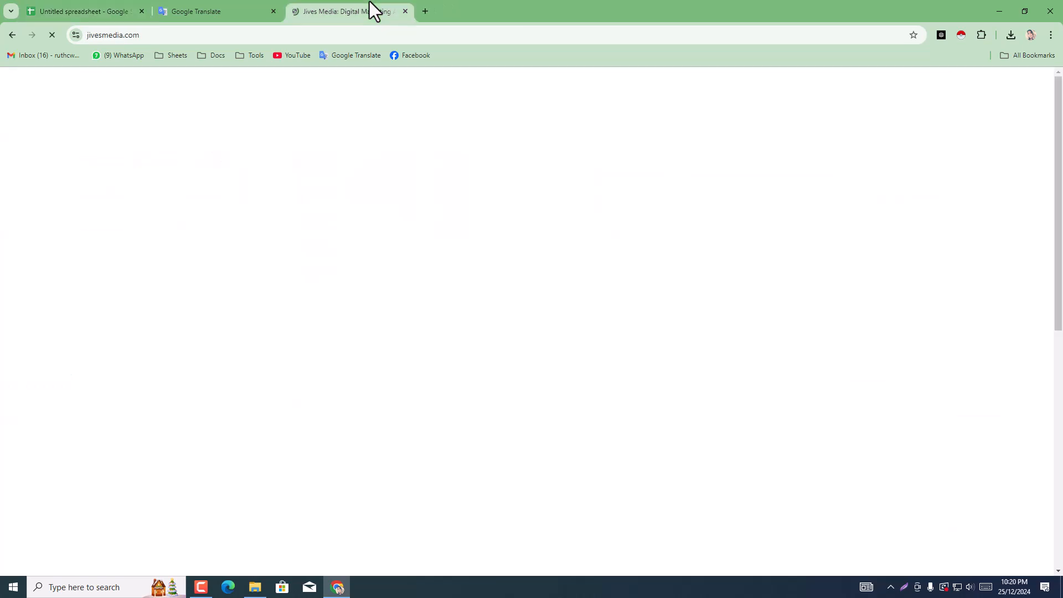
click(1059, 343)
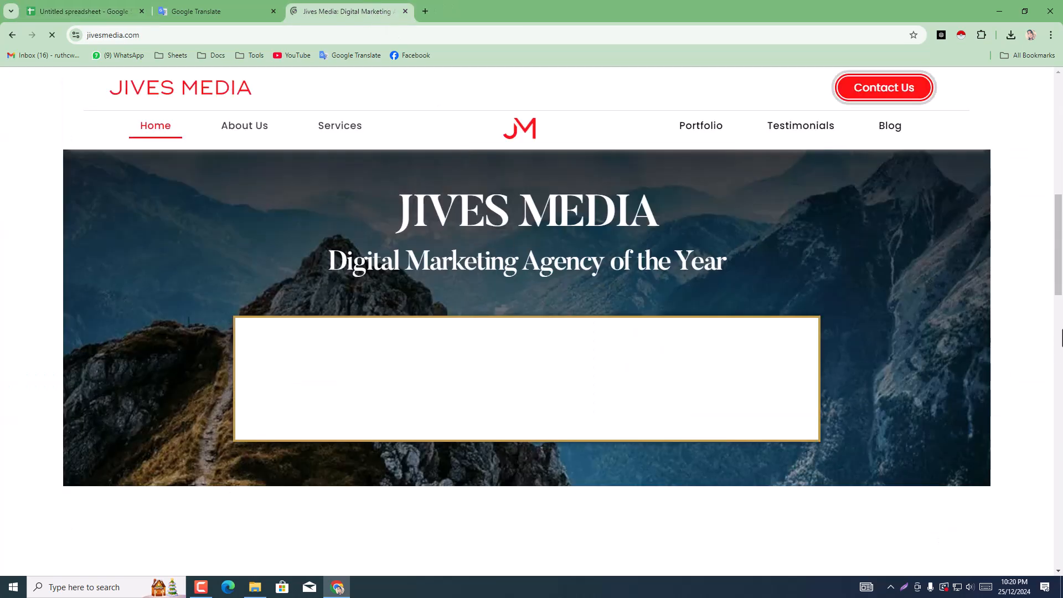
scroll(1059, 344, down, 15)
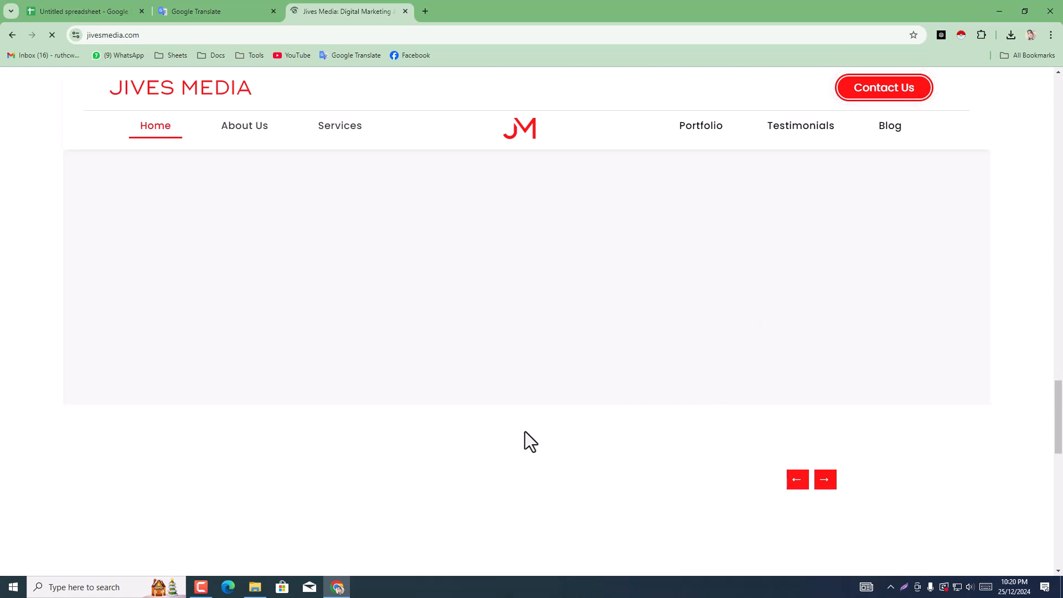
scroll(628, 443, down, 5)
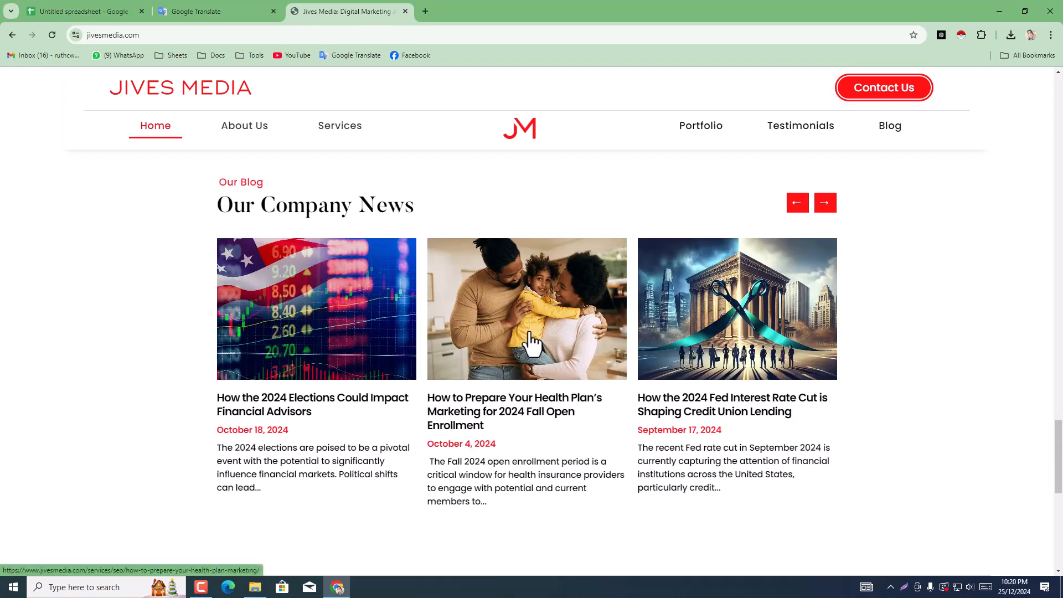
scroll(723, 410, down, 5)
scroll(723, 415, down, 5)
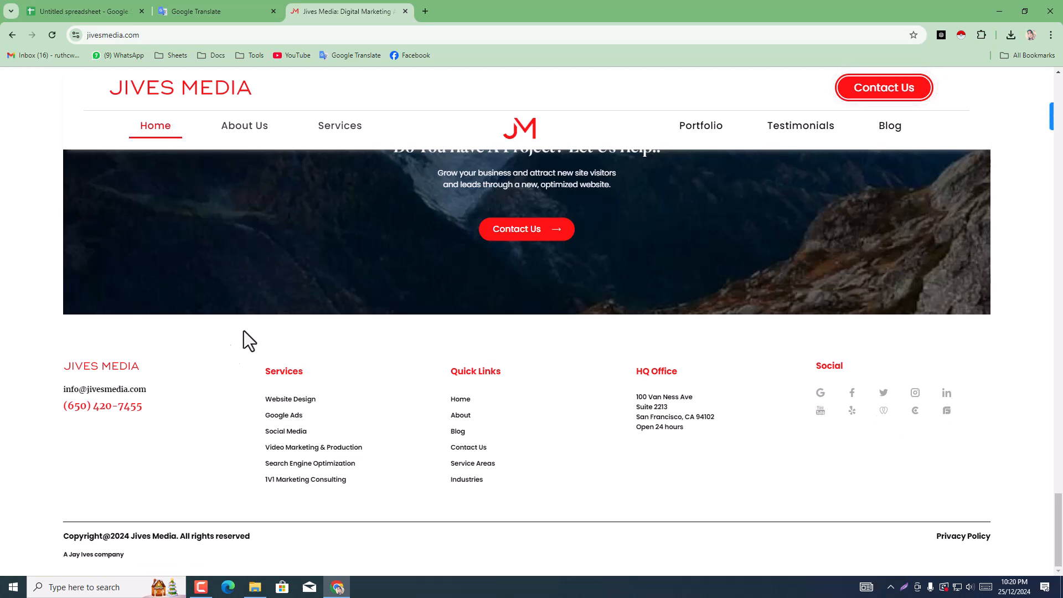
drag(169, 391, 41, 388)
right_click(78, 392)
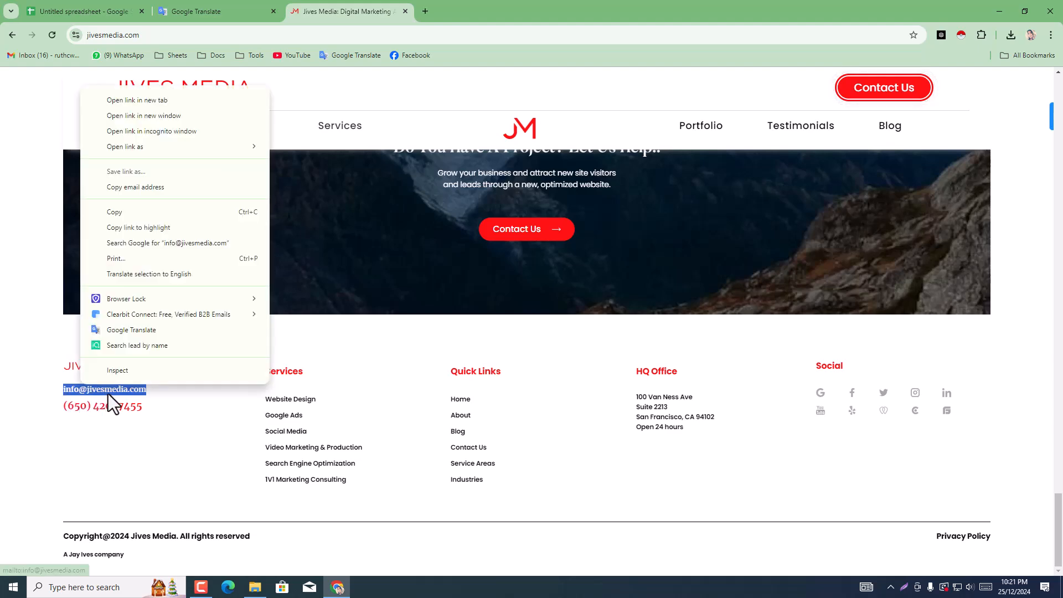
click(128, 218)
Step: Paste the copied e-mail address into the Email cell H2 for Jives Media in the spreadsheet
click(54, 10)
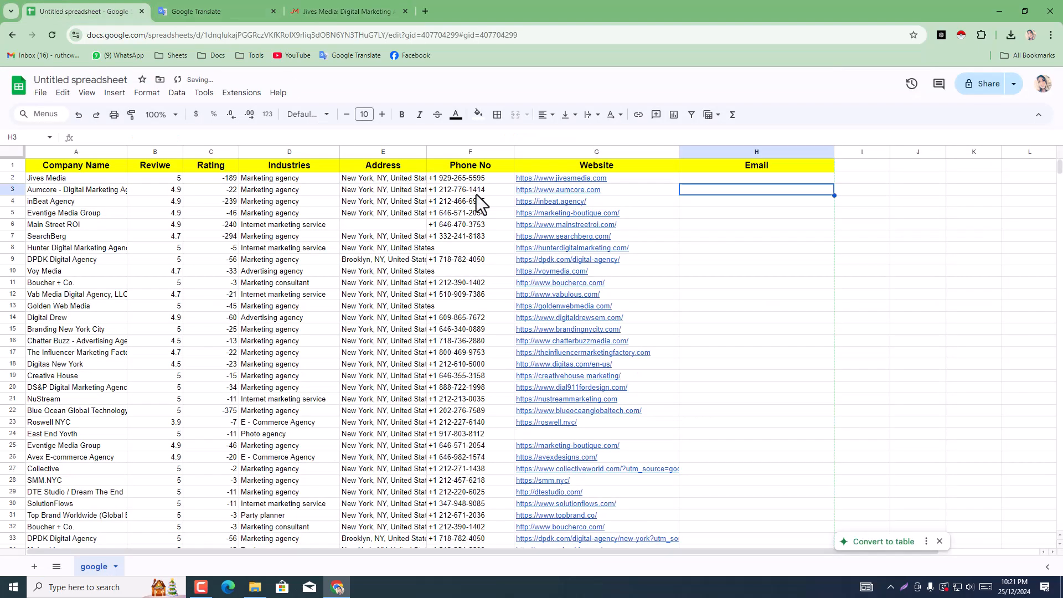
click(708, 177)
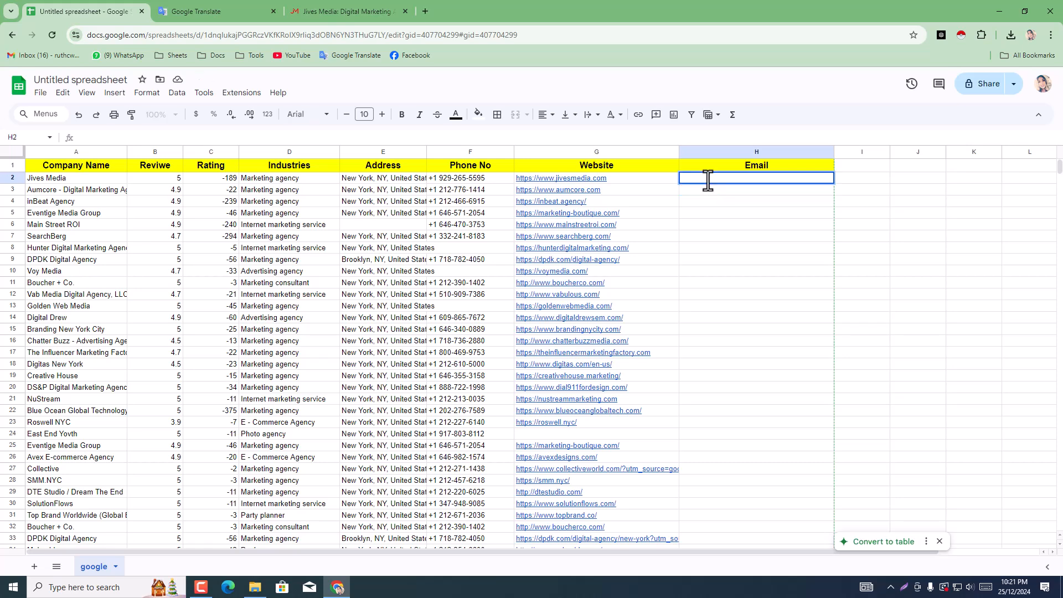
double_click(708, 181)
key(ctrl+v)
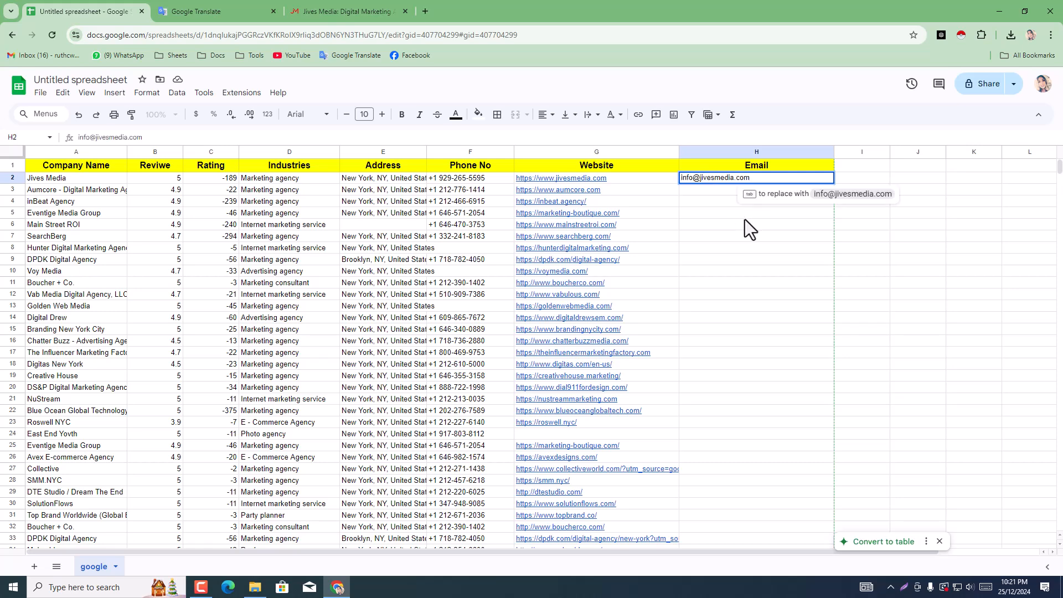
click(746, 217)
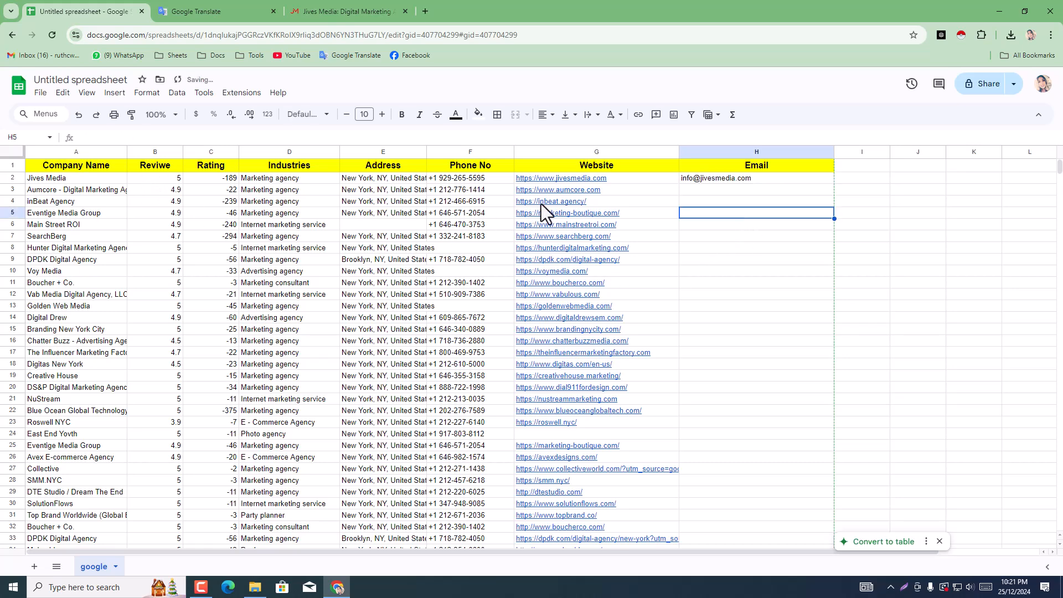
click(566, 193)
click(657, 208)
click(350, 11)
click(357, 35)
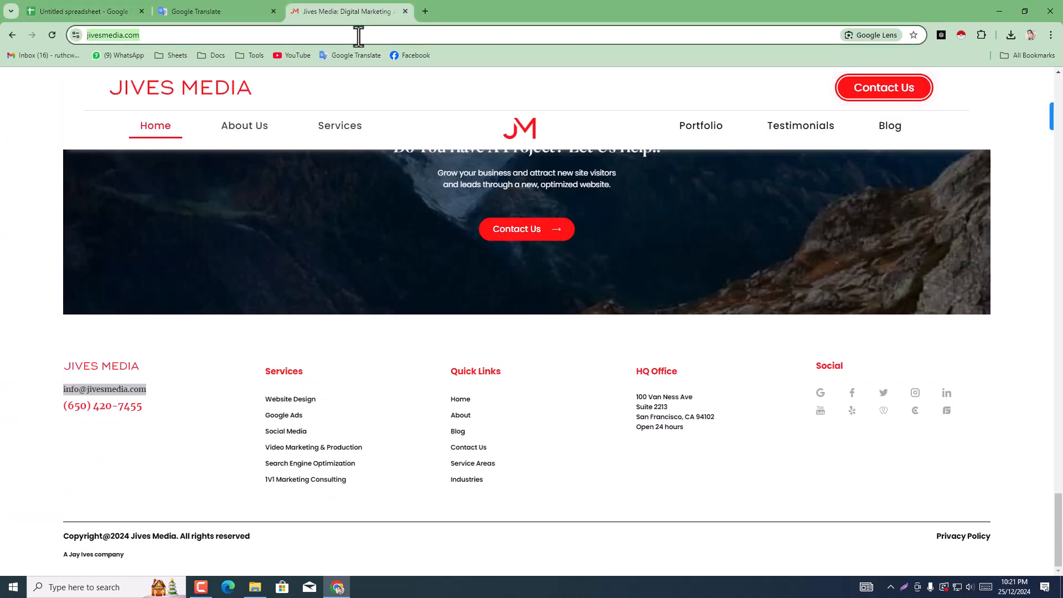
key(ctrl+v)
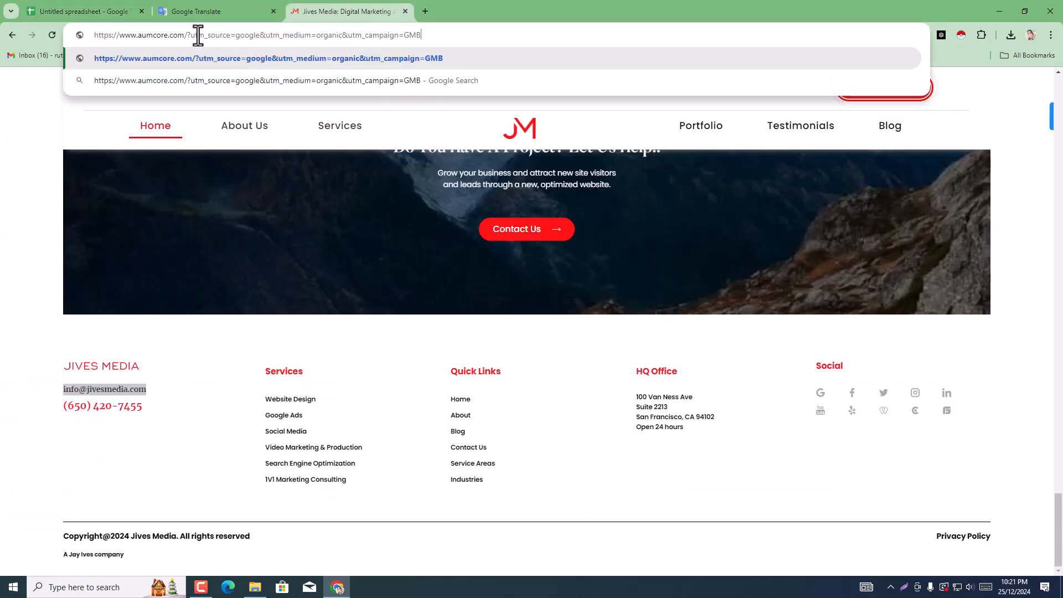
drag(186, 35, 541, 36)
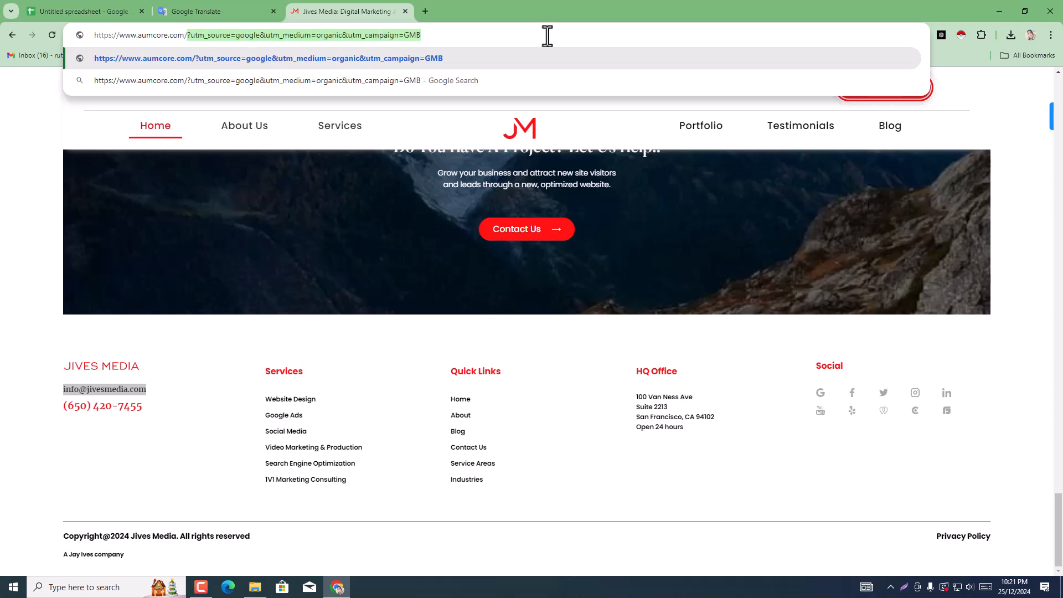
key(BackSpace)
key(Return)
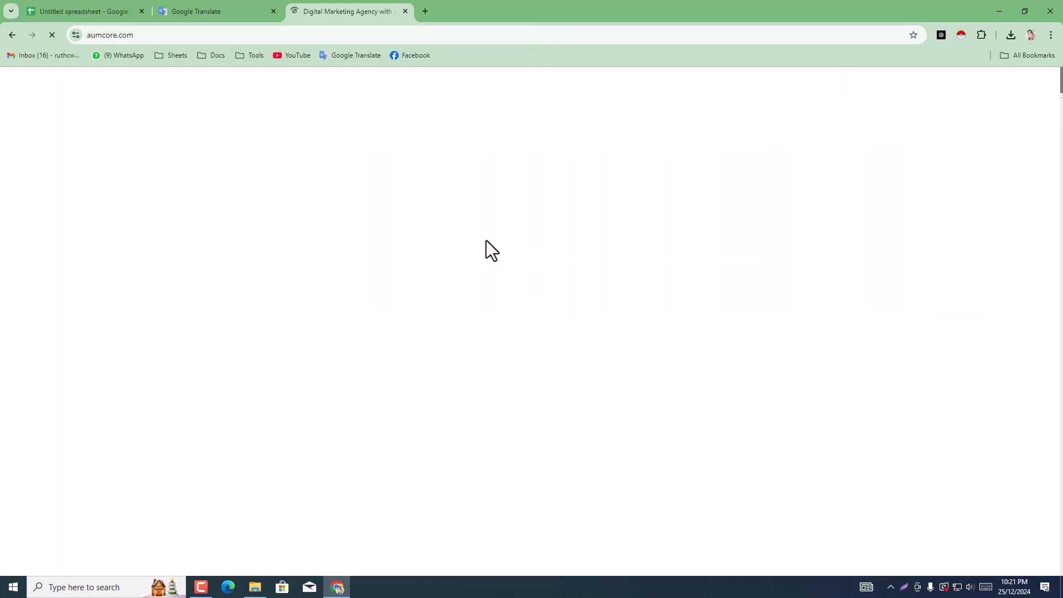
click(98, 9)
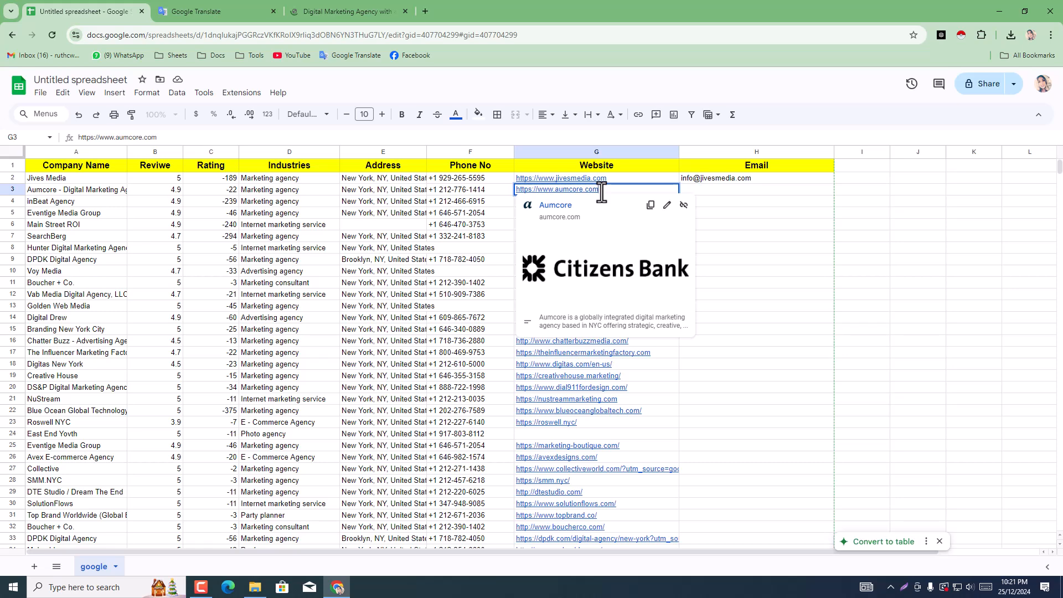
click(743, 229)
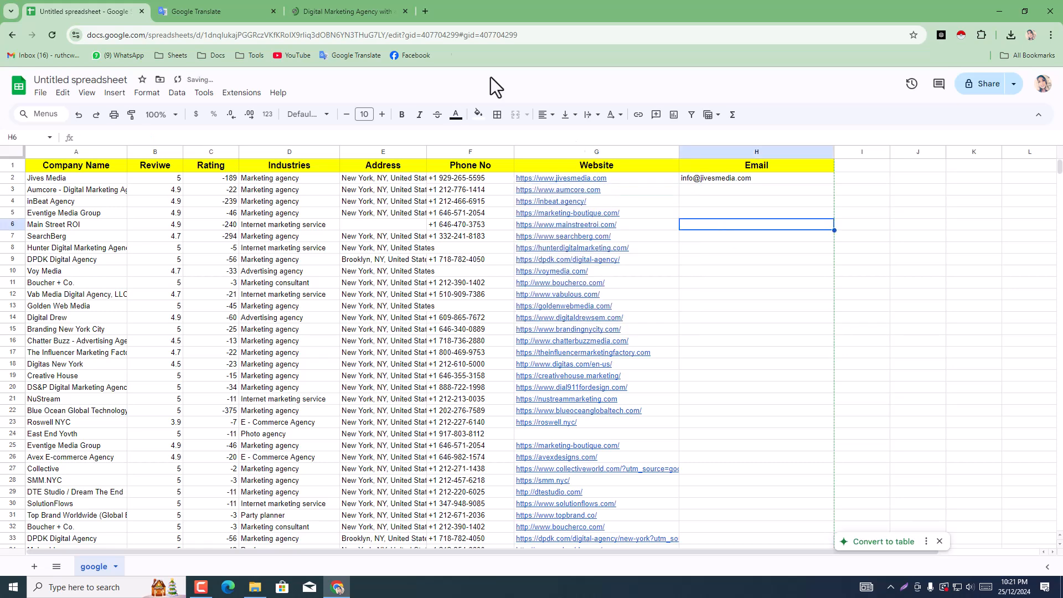
Step: Look through the Aumcore homepage for a contact e-mail and open the Contact page linked in its footer
click(327, 2)
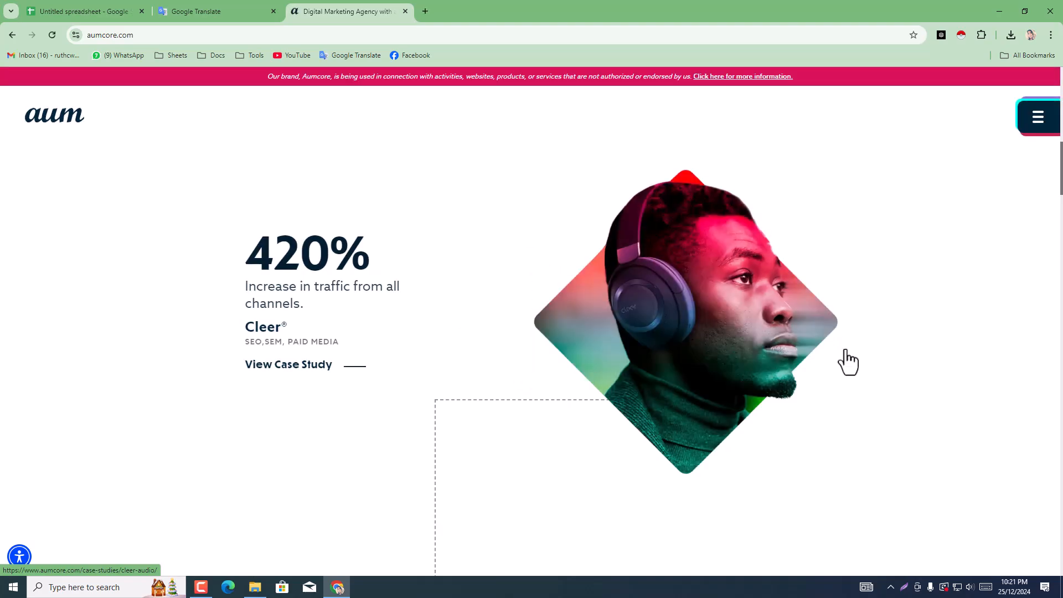
scroll(996, 453, down, 10)
scroll(1021, 377, down, 15)
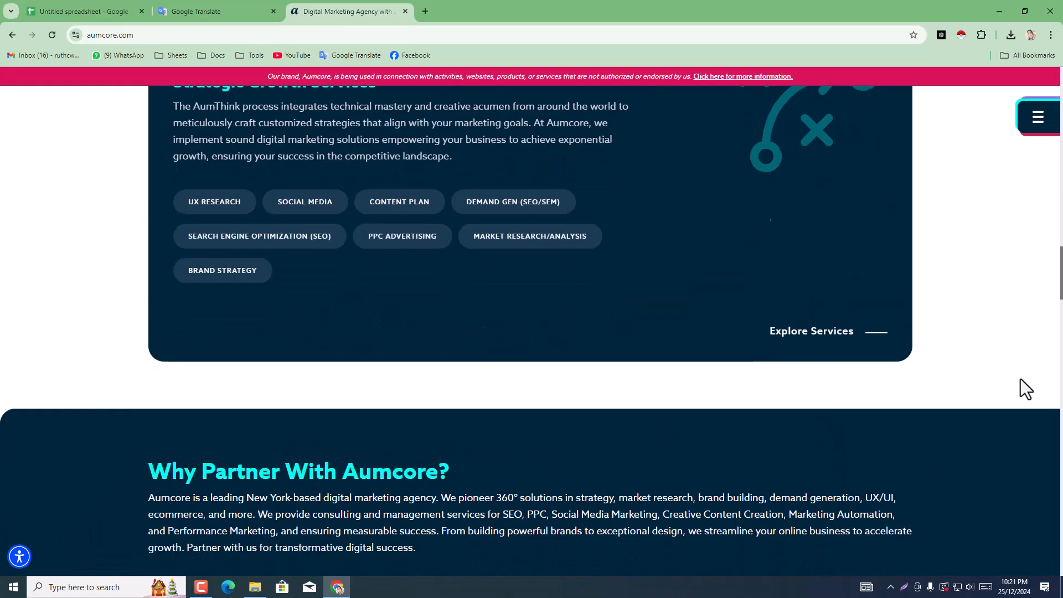
scroll(749, 447, down, 10)
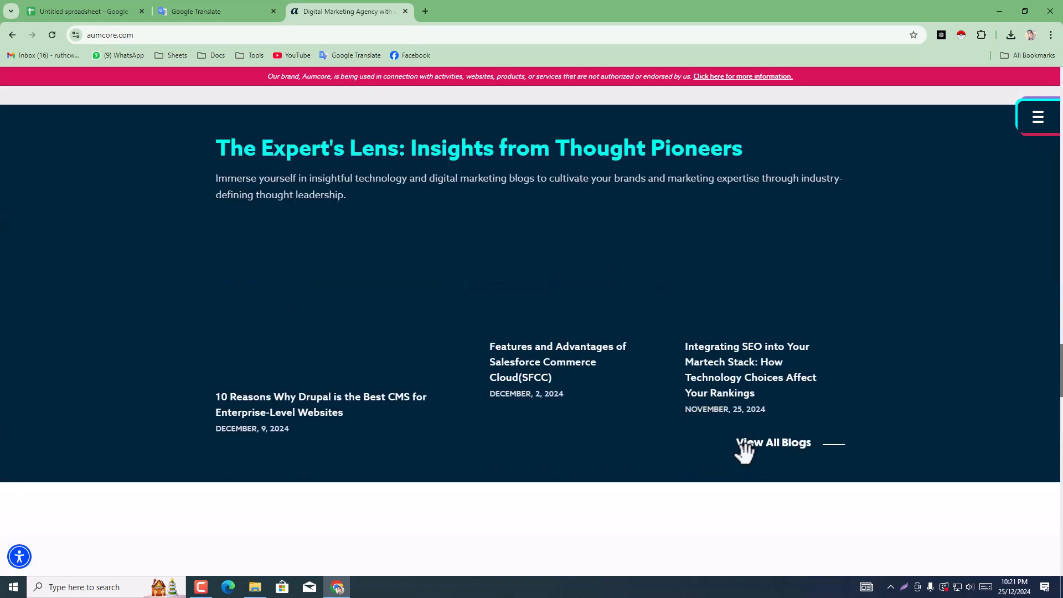
scroll(360, 327, down, 6)
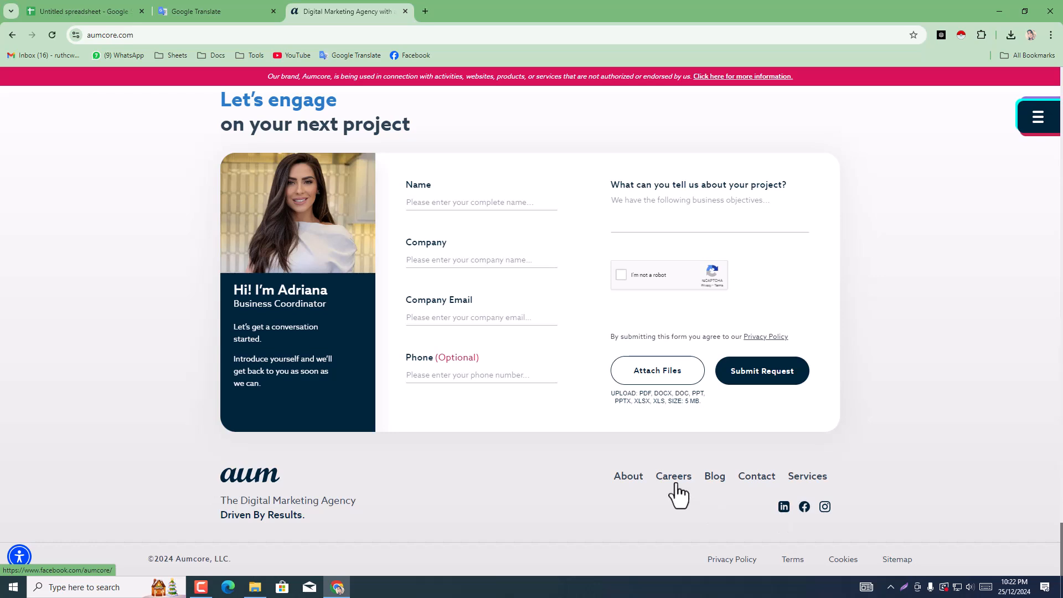
click(760, 486)
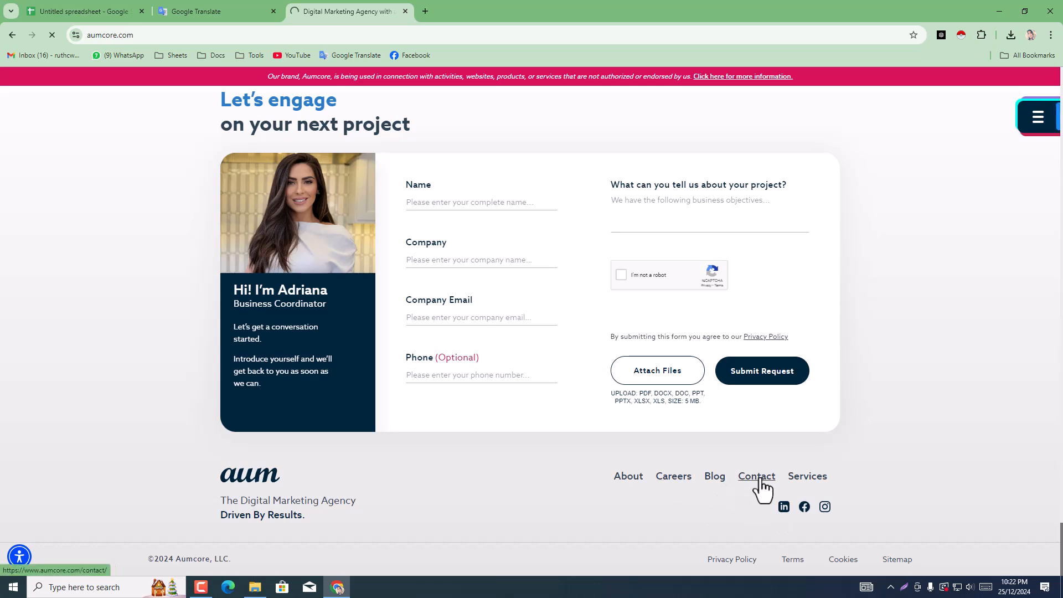
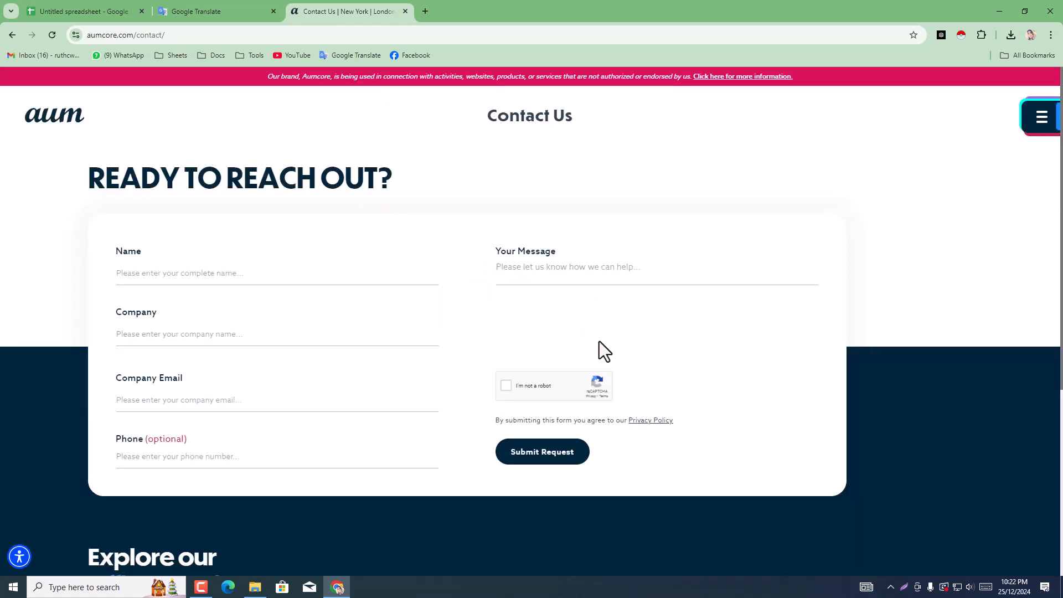
Step: Open Aumcore's Facebook and LinkedIn pages in new tabs from the social links in the contact page footer
scroll(308, 482, down, 5)
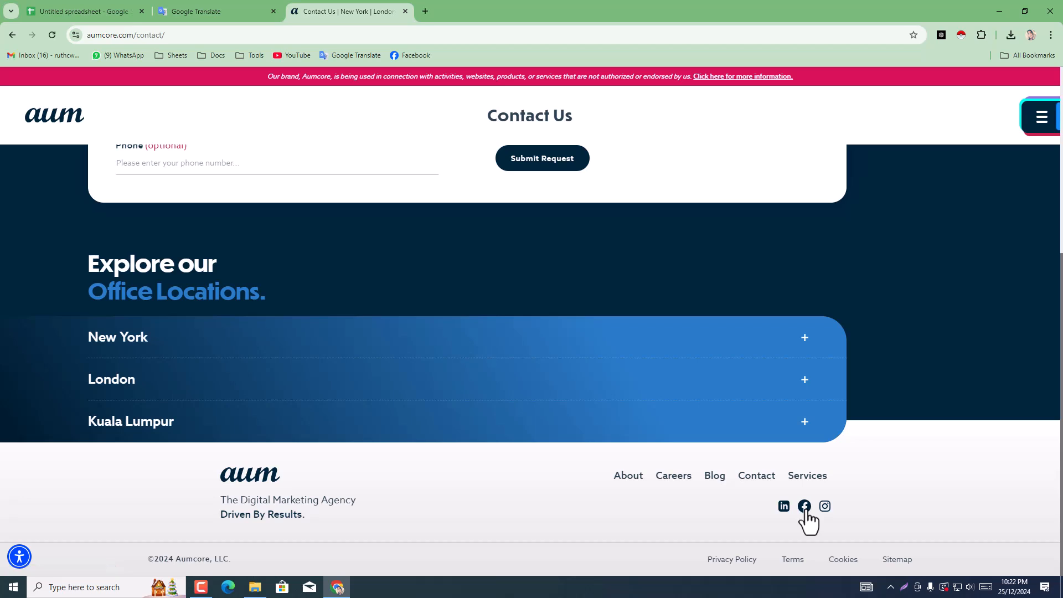
click(805, 510)
click(368, 3)
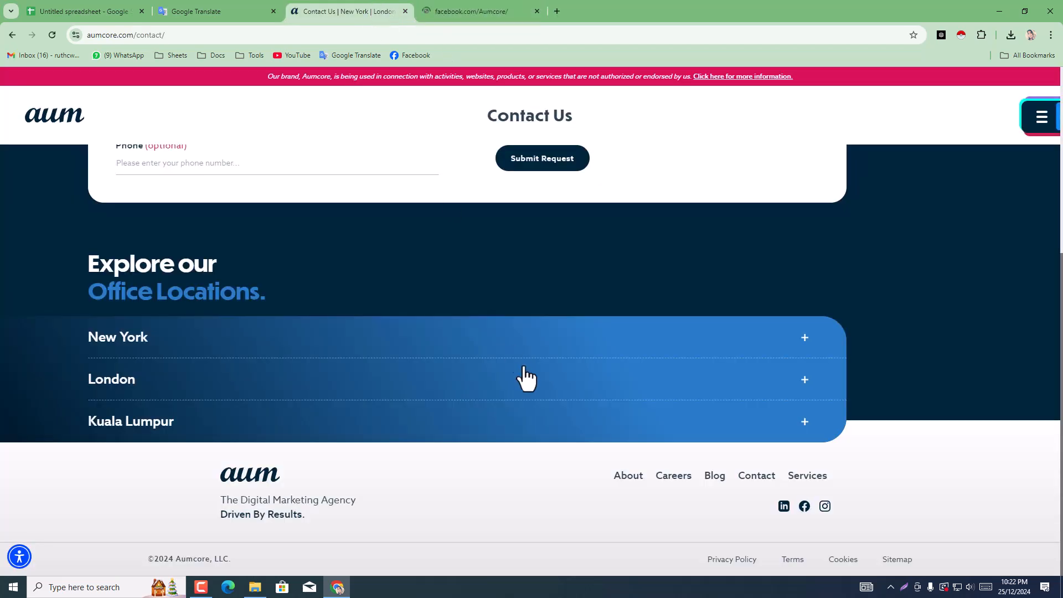
click(786, 509)
Step: Check Aumcore's LinkedIn and Facebook pages for a contact e-mail and close the LinkedIn page
click(621, 2)
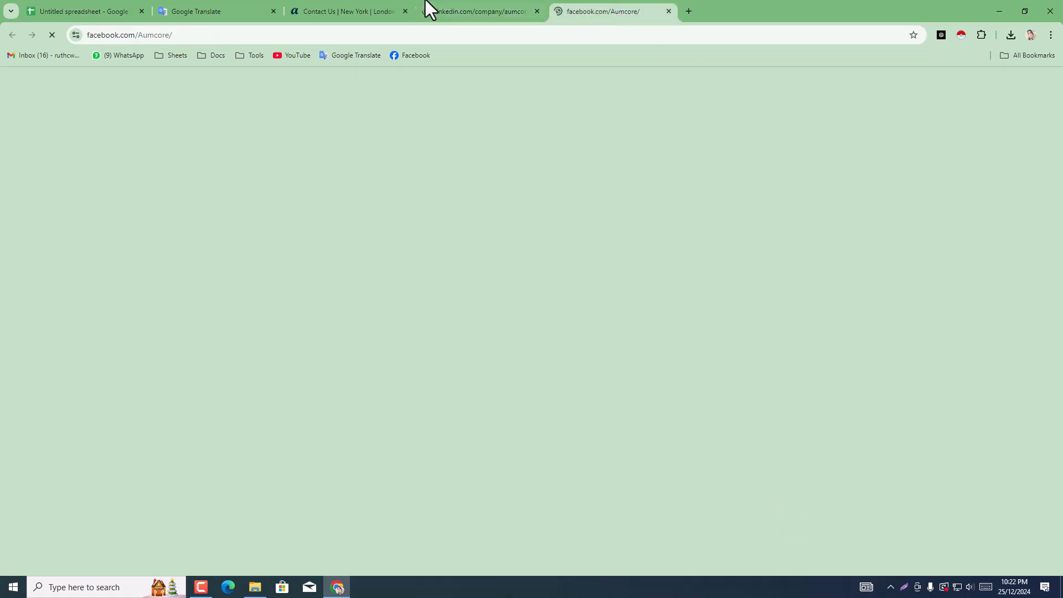
click(440, 3)
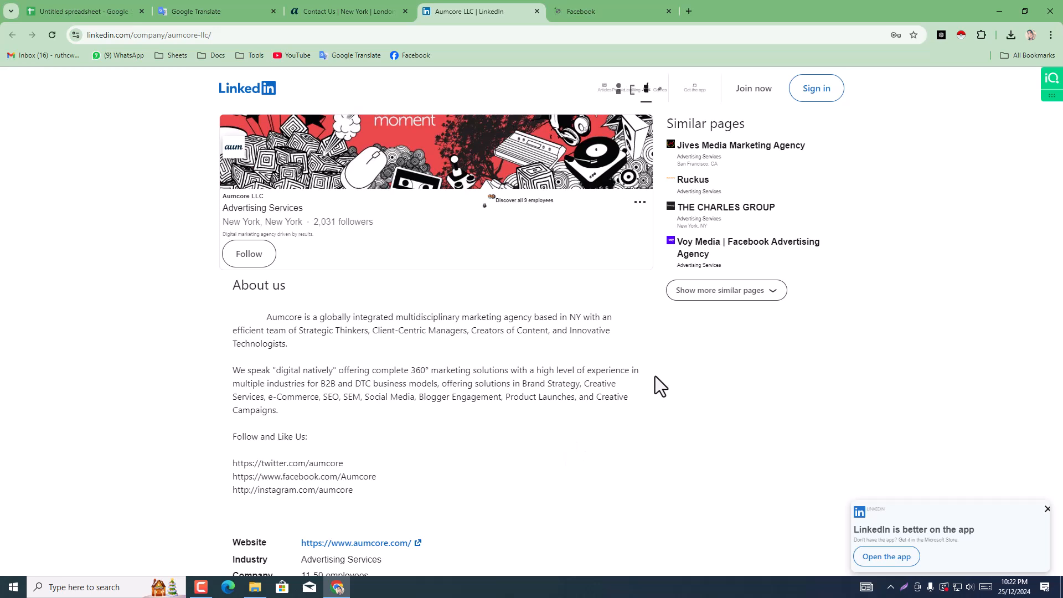
click(556, 1)
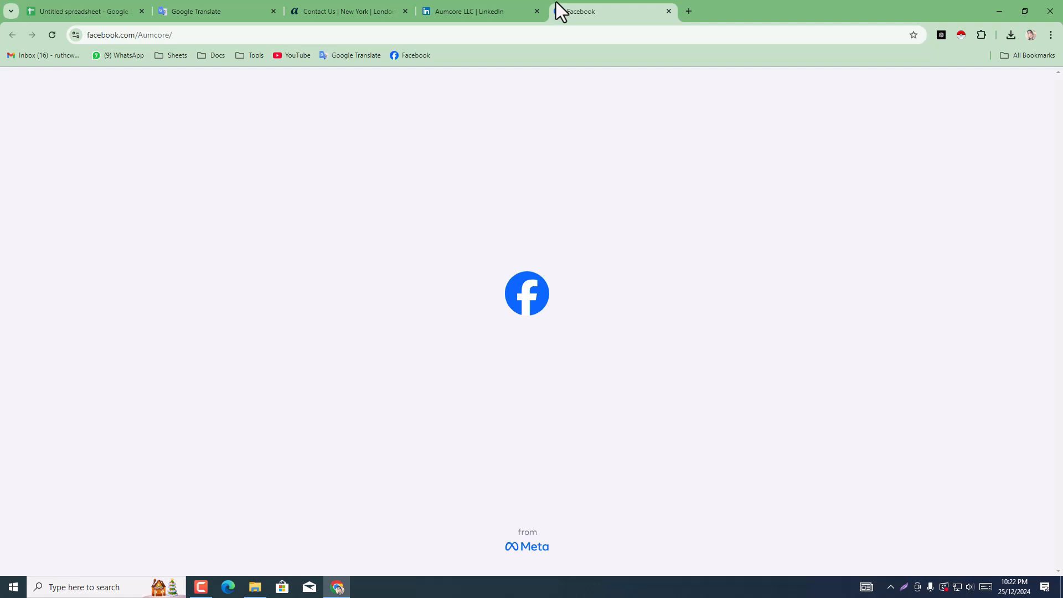
click(509, 3)
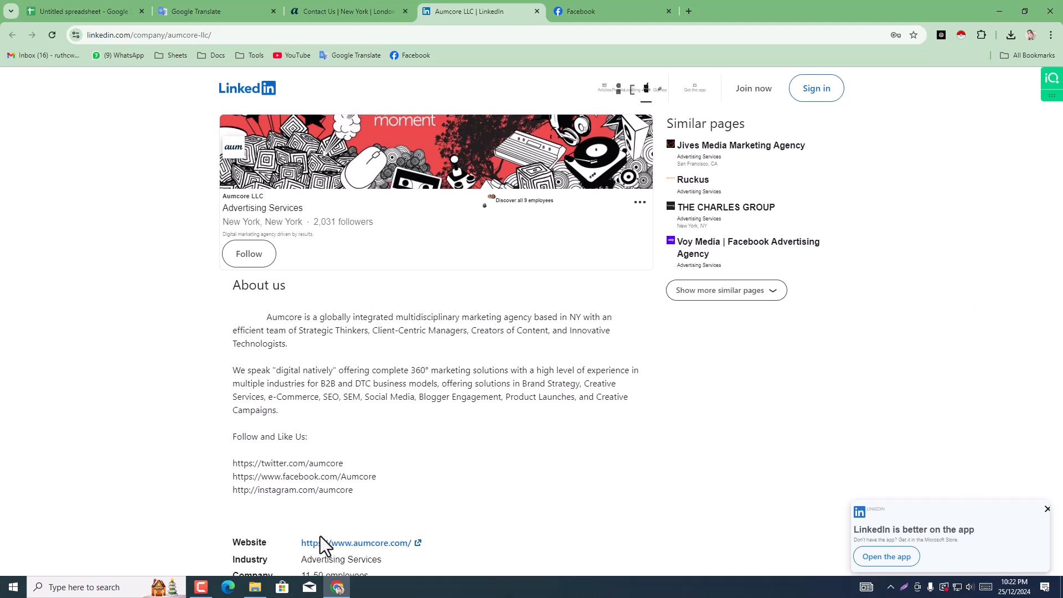
click(613, 10)
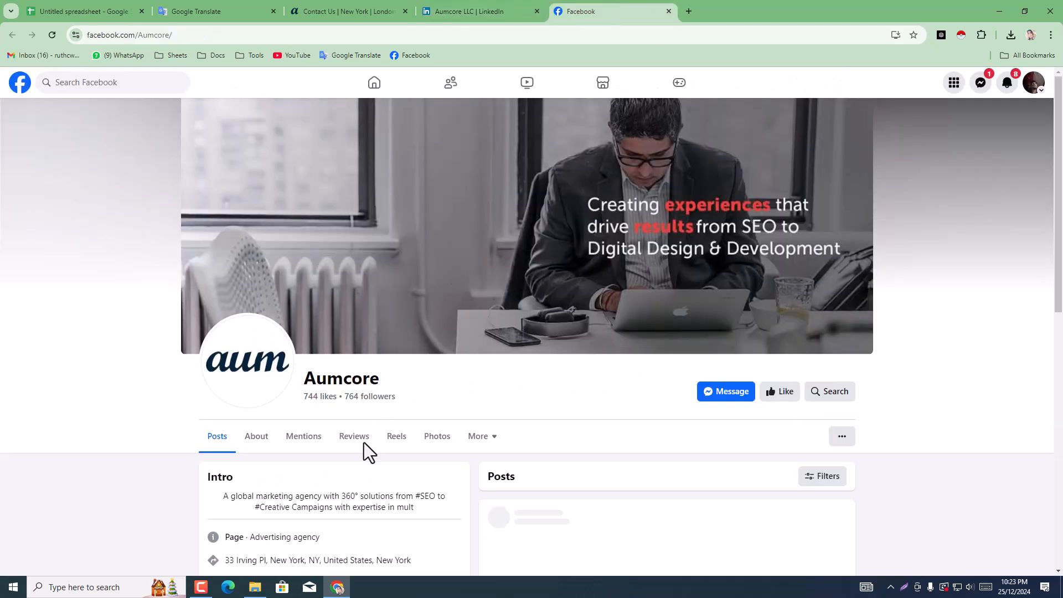
scroll(964, 261, down, 3)
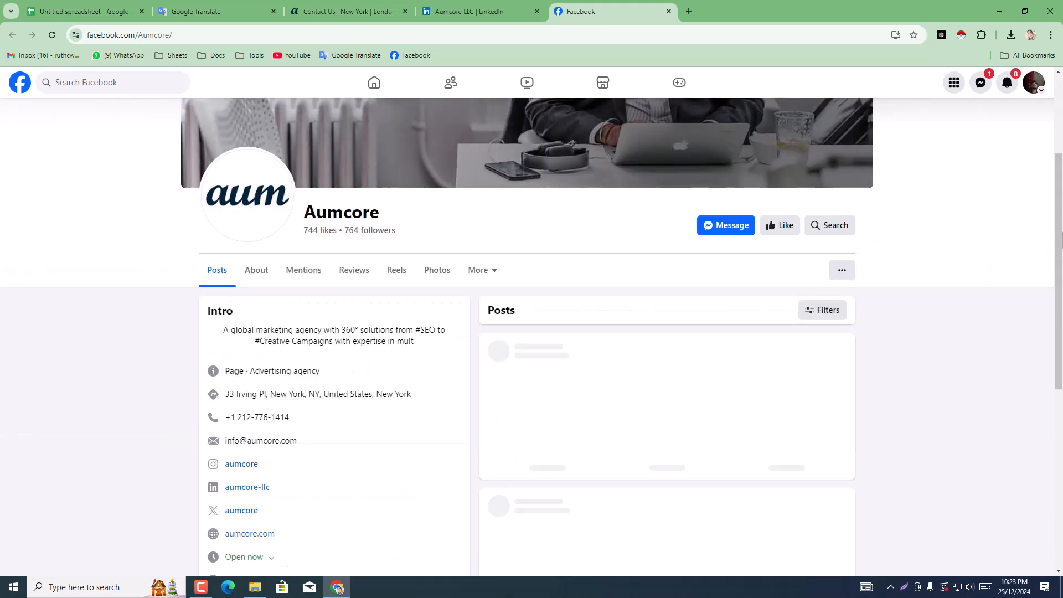
scroll(286, 454, up, 3)
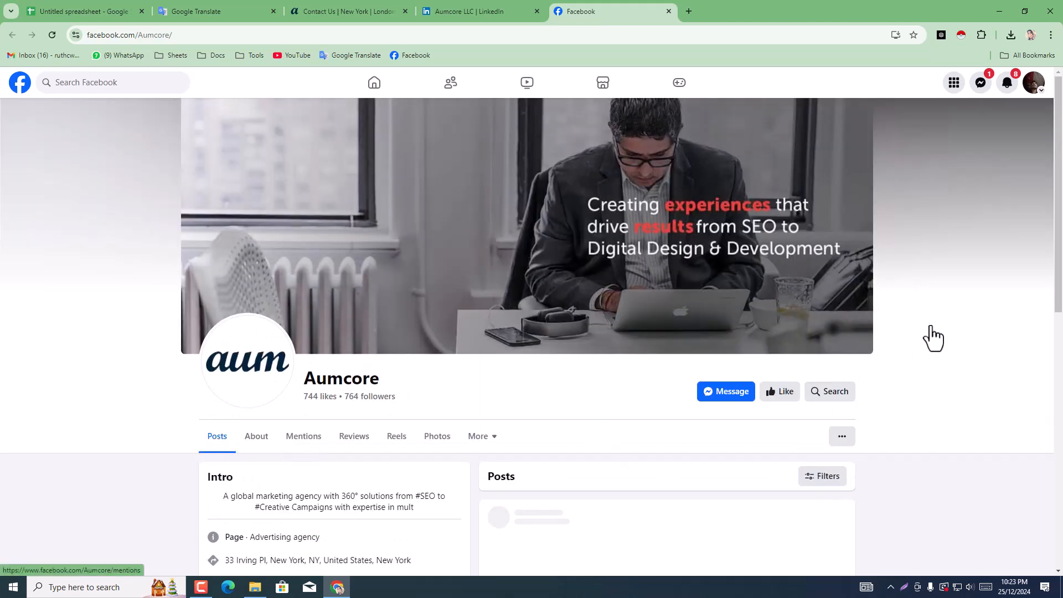
click(536, 11)
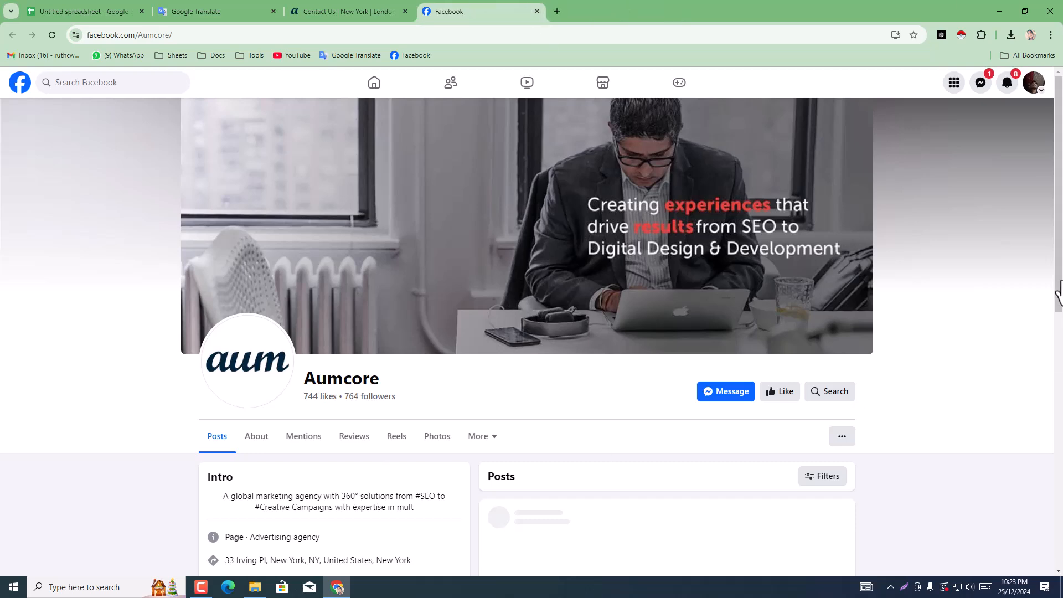
Step: Copy the contact e-mail address from the Intro section of Aumcore's Facebook page
click(1059, 318)
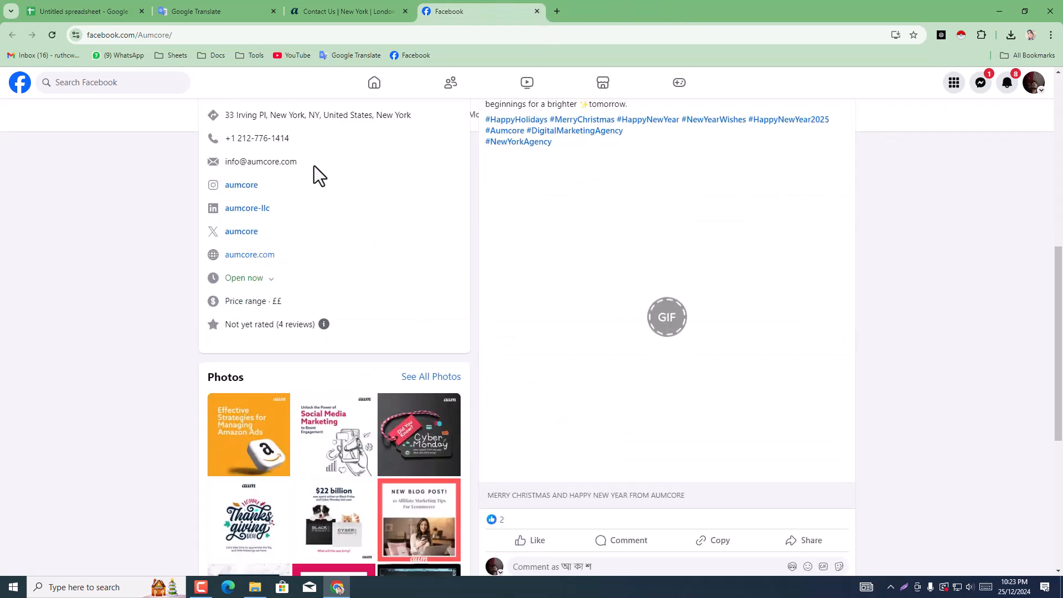
triple_click(319, 174)
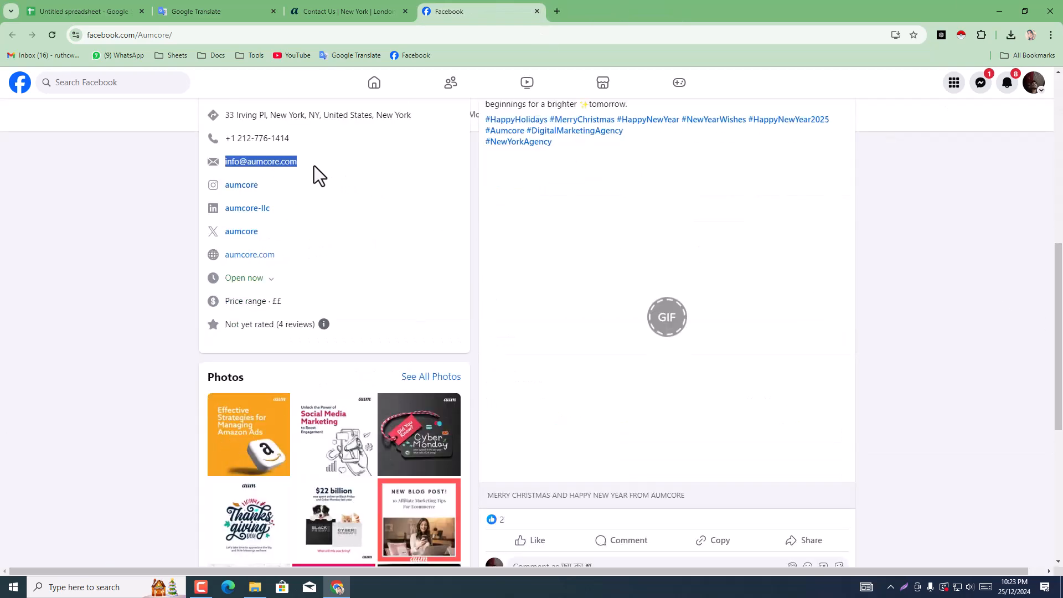
right_click(272, 160)
click(317, 175)
Step: Paste the copied e-mail into the Email cell H3 for Aumcore in the spreadsheet and remove the trailing line break
click(99, 3)
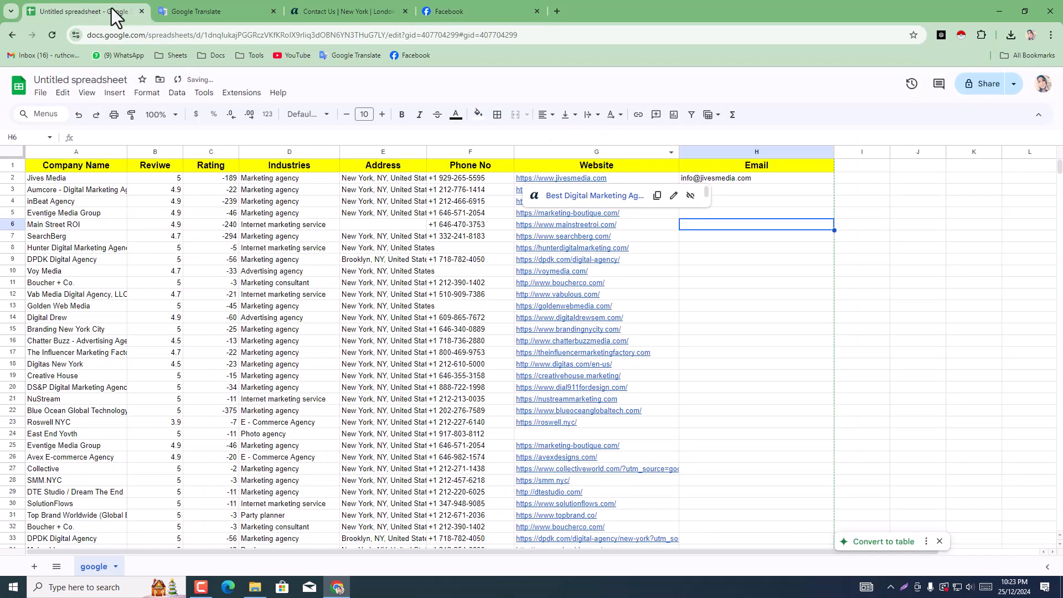
click(740, 190)
double_click(740, 191)
right_click(740, 191)
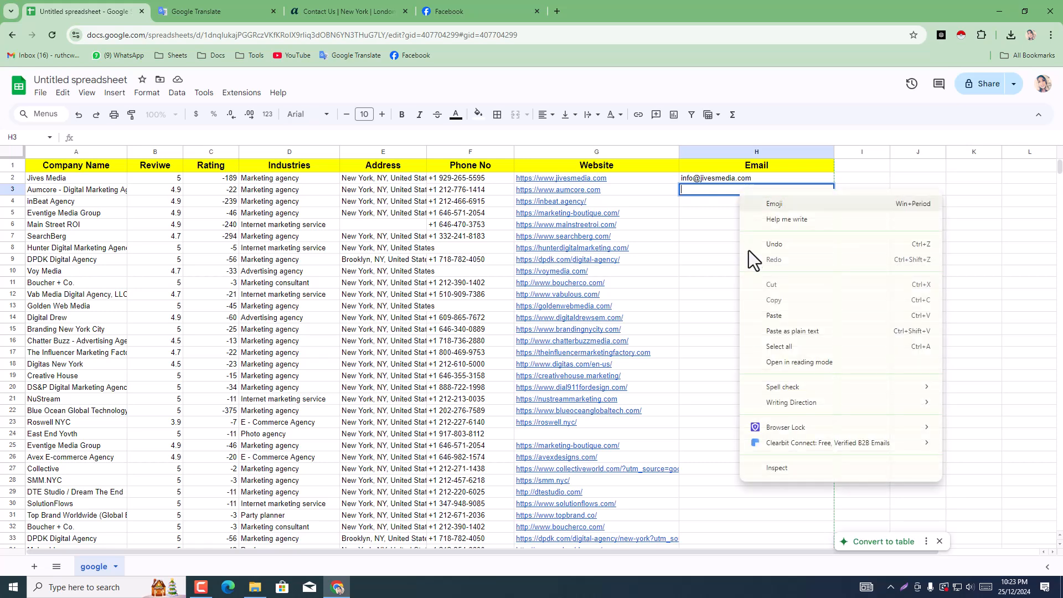
click(776, 315)
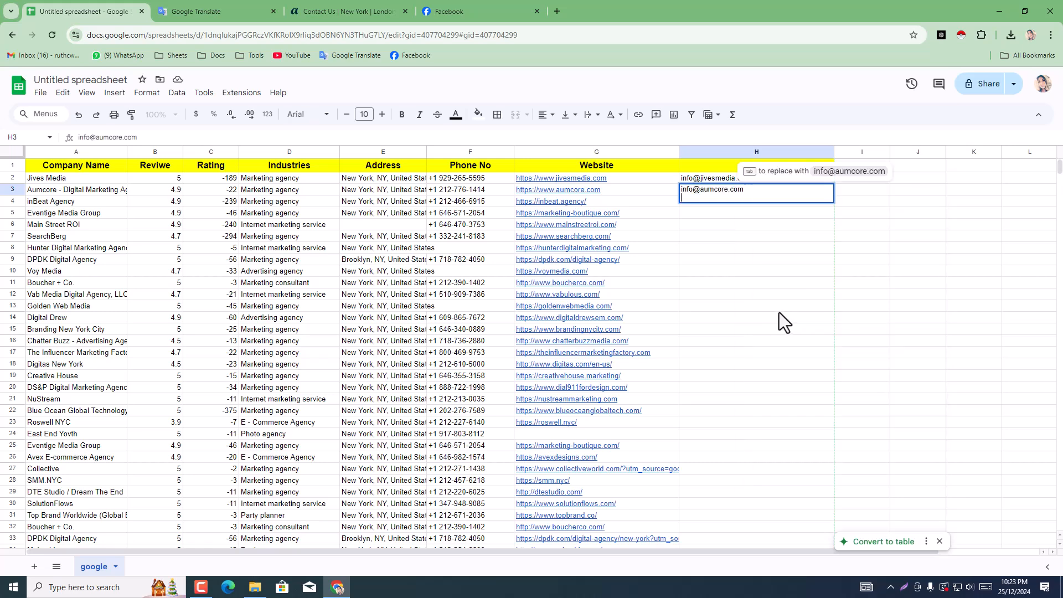
key(BackSpace)
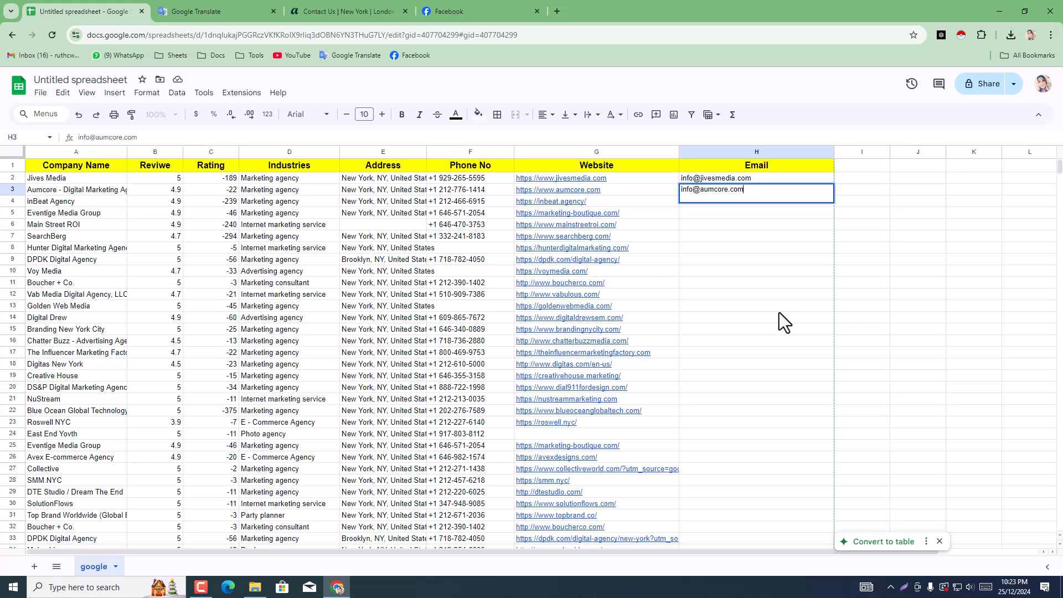
click(779, 310)
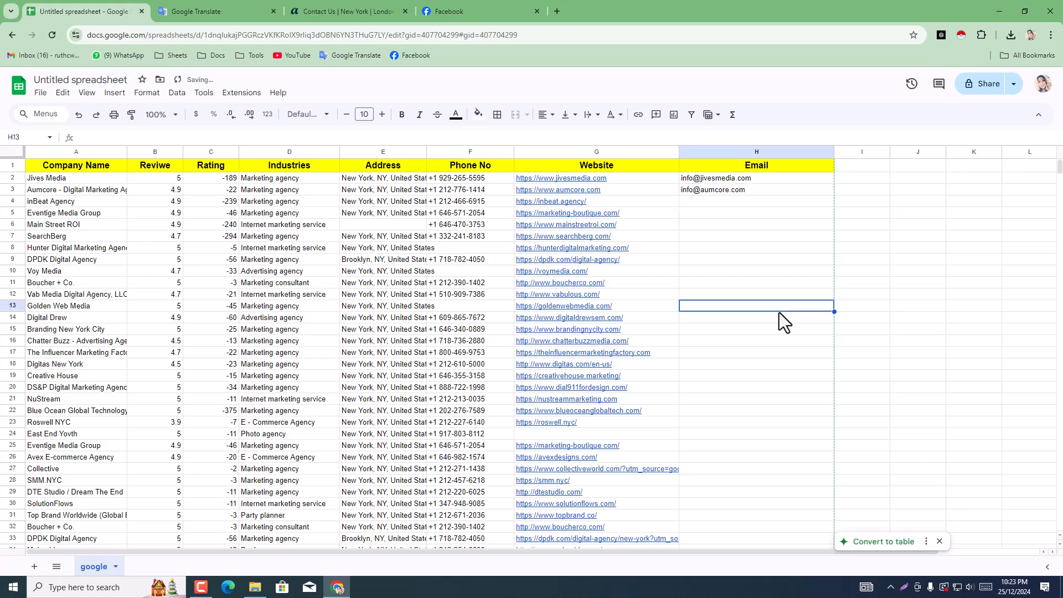
Step: Copy the inBeat Agency link from G4 and paste it as the address in the Aumcore contact page's tab
click(567, 201)
click(659, 217)
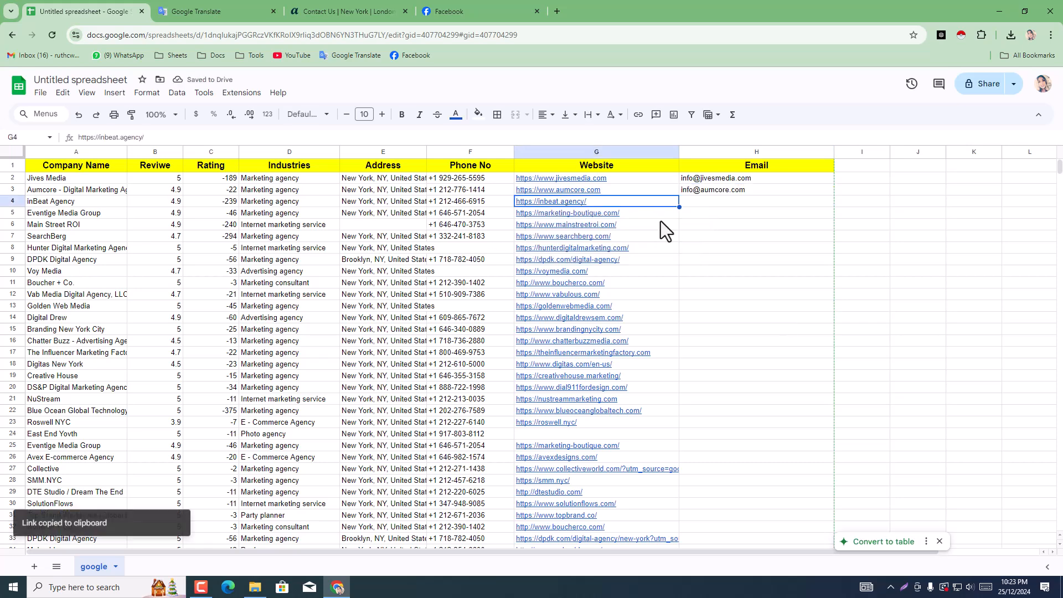
click(426, 11)
click(395, 9)
click(400, 35)
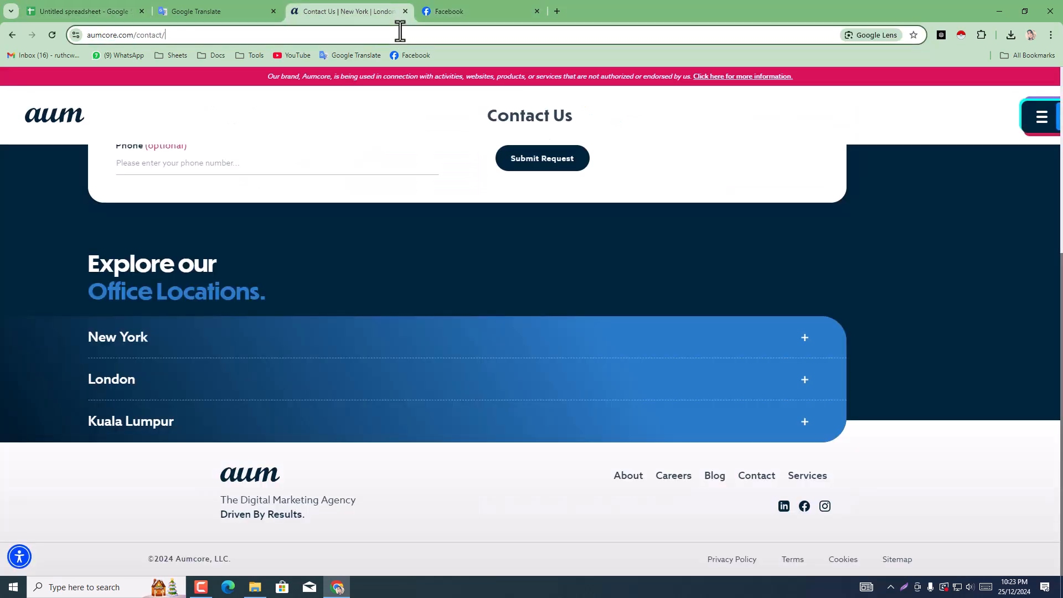
right_click(400, 33)
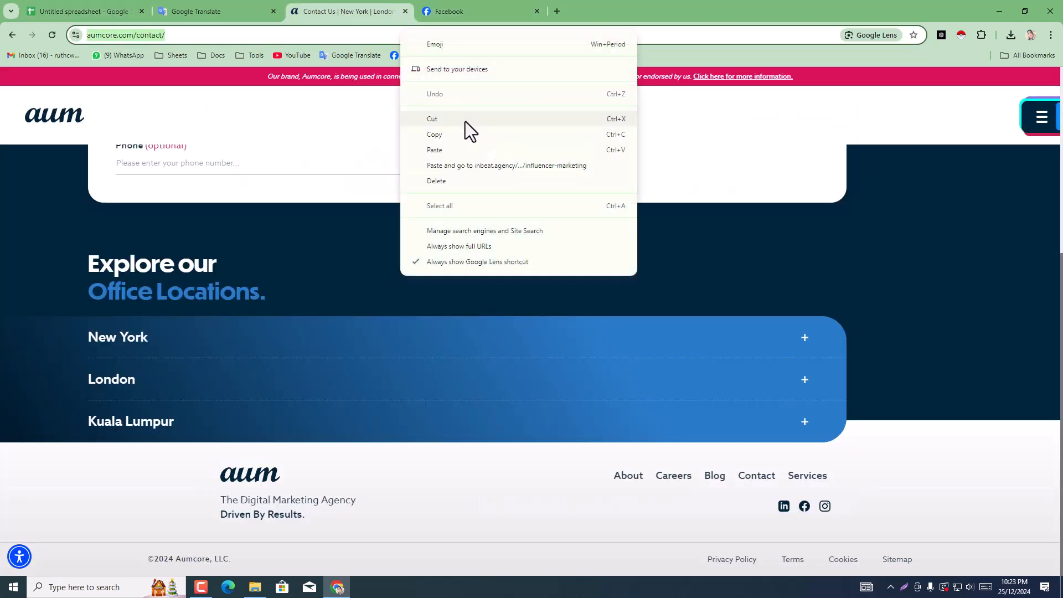
click(454, 149)
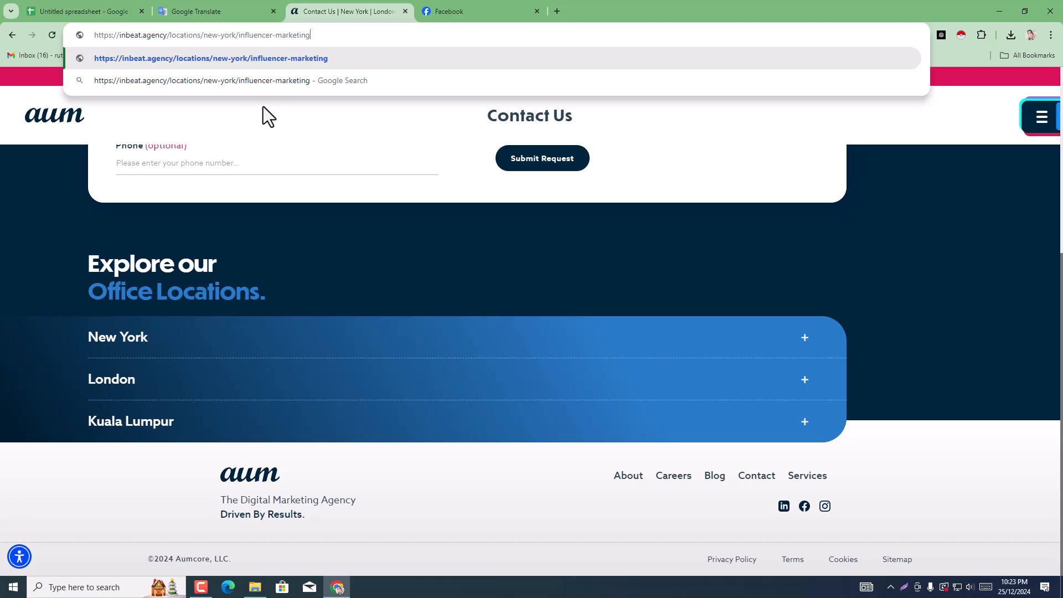
drag(167, 35, 382, 48)
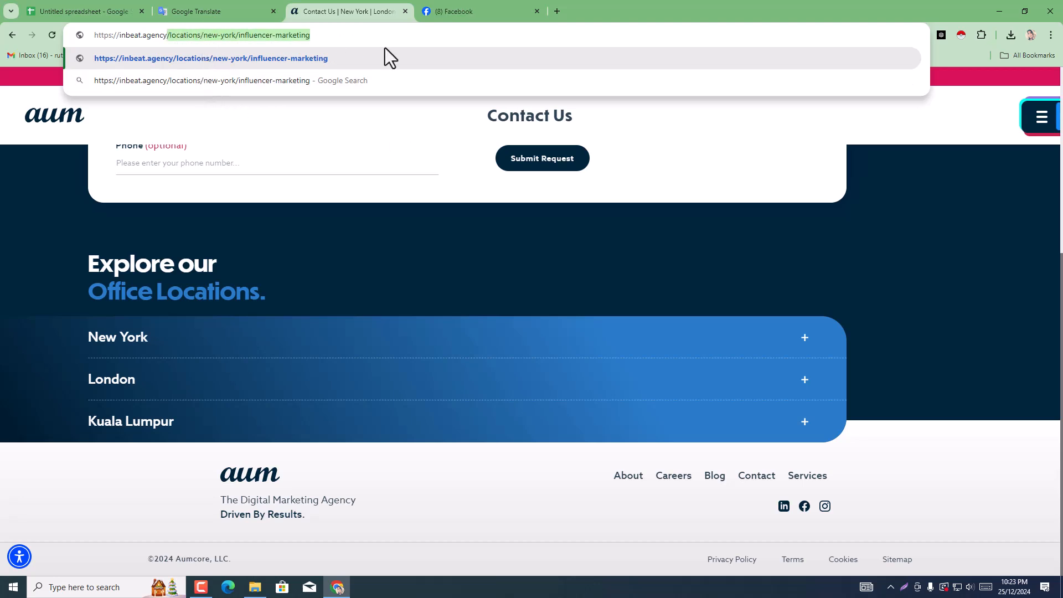
key(BackSpace)
key(Return)
click(463, 1)
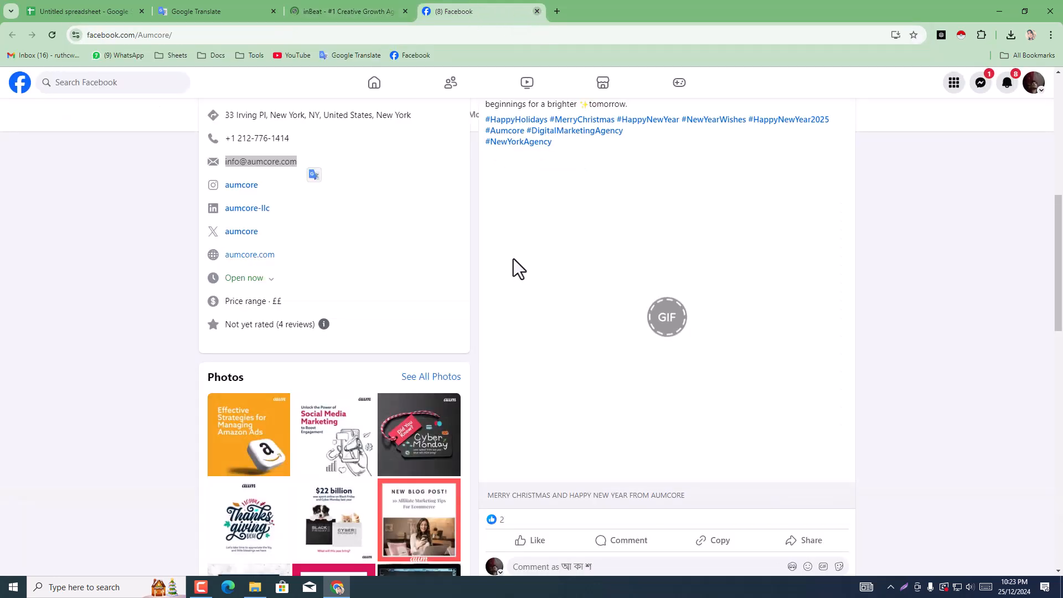
key(ctrl+w)
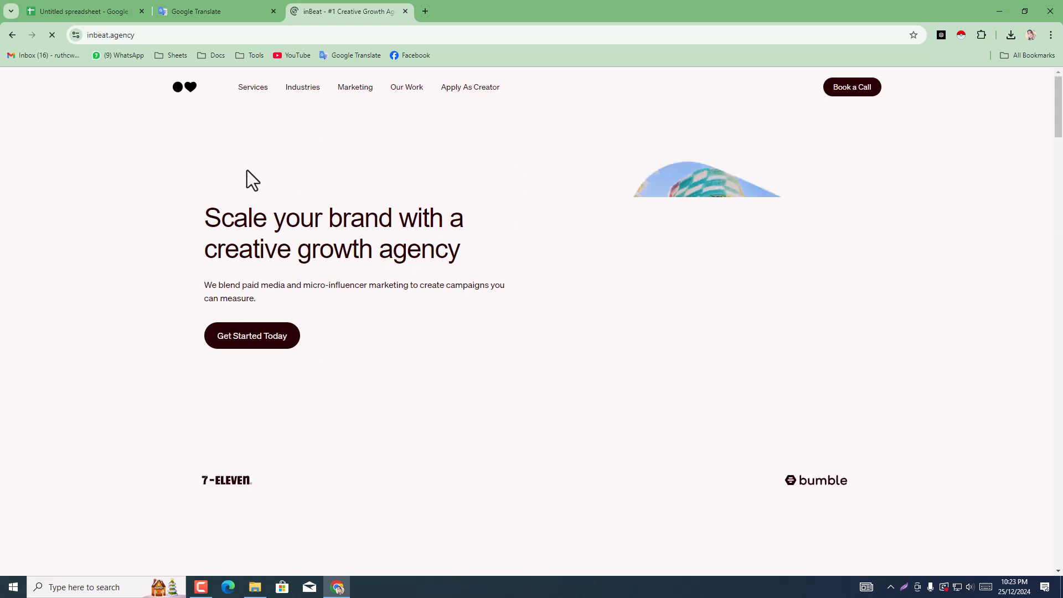
Step: Look through the inBeat homepage for a contact e-mail and open its LinkedIn and Instagram pages from the footer in new tabs
scroll(474, 190, down, 10)
scroll(862, 271, down, 5)
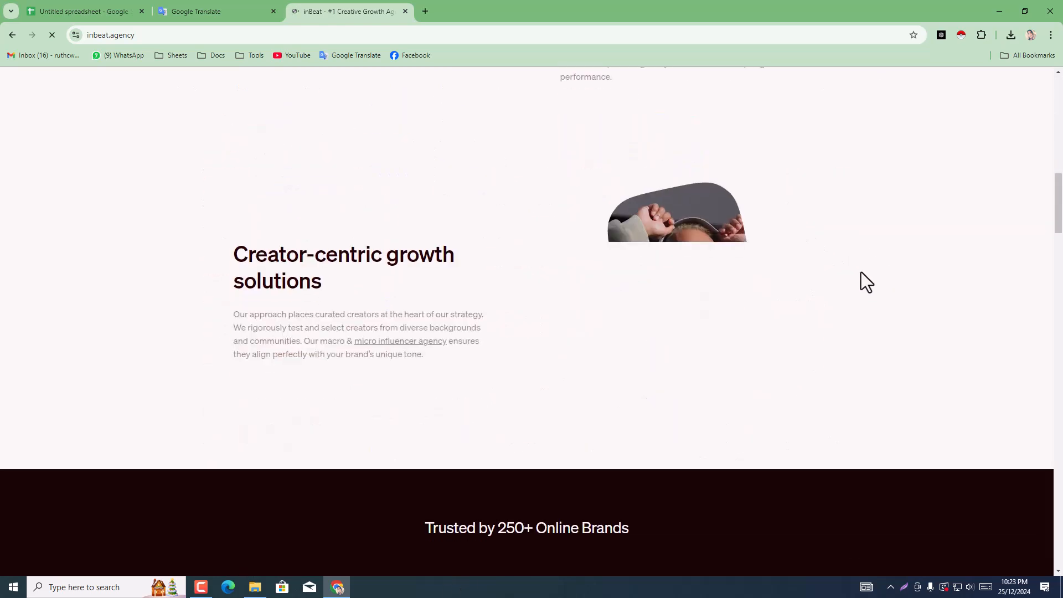
drag(1061, 213, 1062, 561)
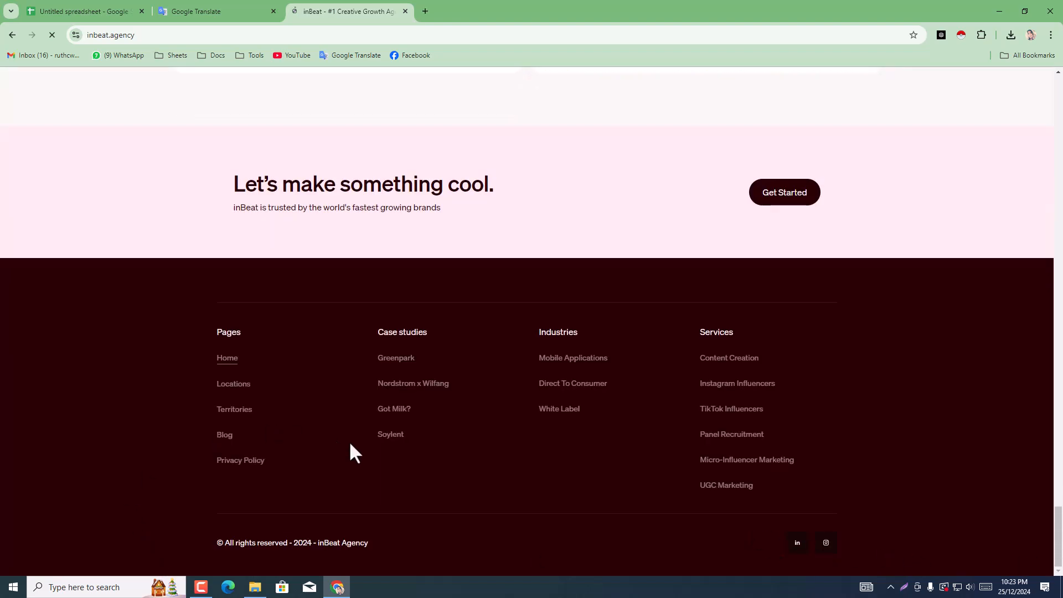
scroll(360, 440, up, 6)
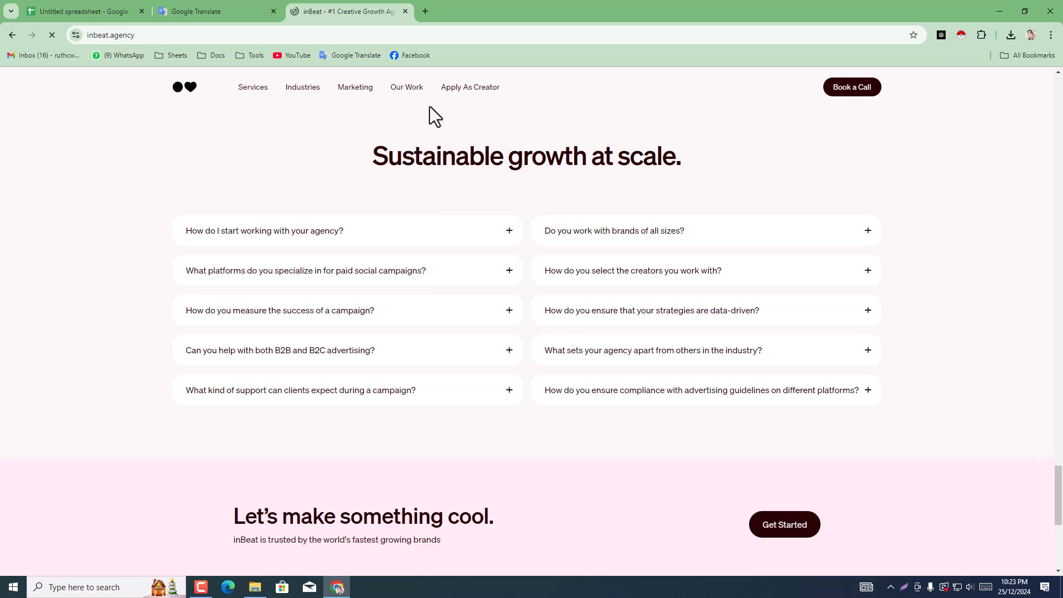
scroll(434, 260, down, 6)
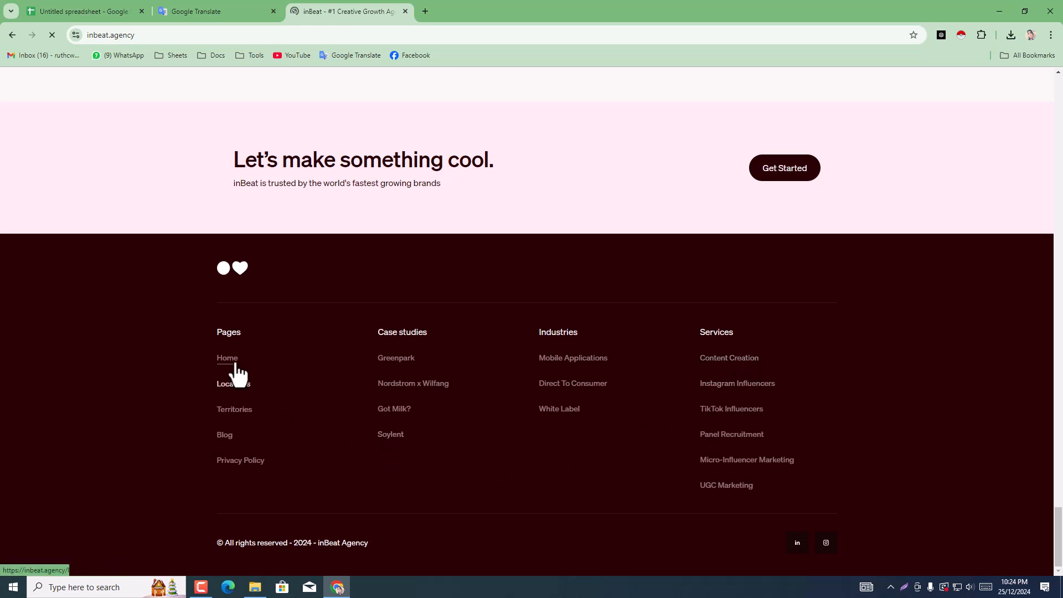
middle_click(801, 562)
middle_click(826, 559)
Step: Check the inBeat site's header menu and footer for contact details and open the Content Creation page in a new tab
scroll(591, 488, up, 1)
scroll(586, 479, down, 2)
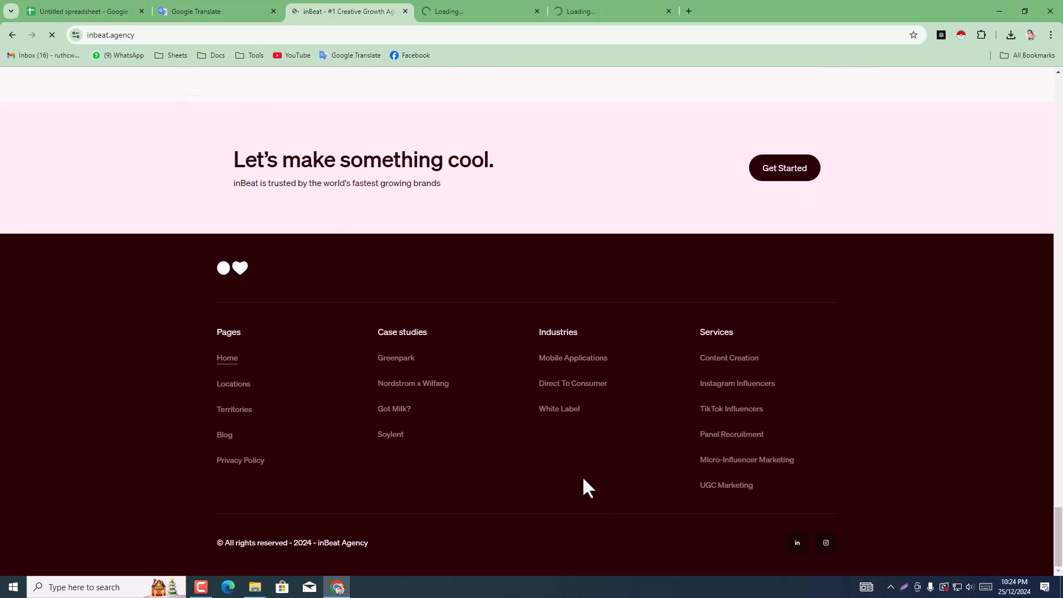
scroll(582, 488, up, 3)
mouse_move(407, 92)
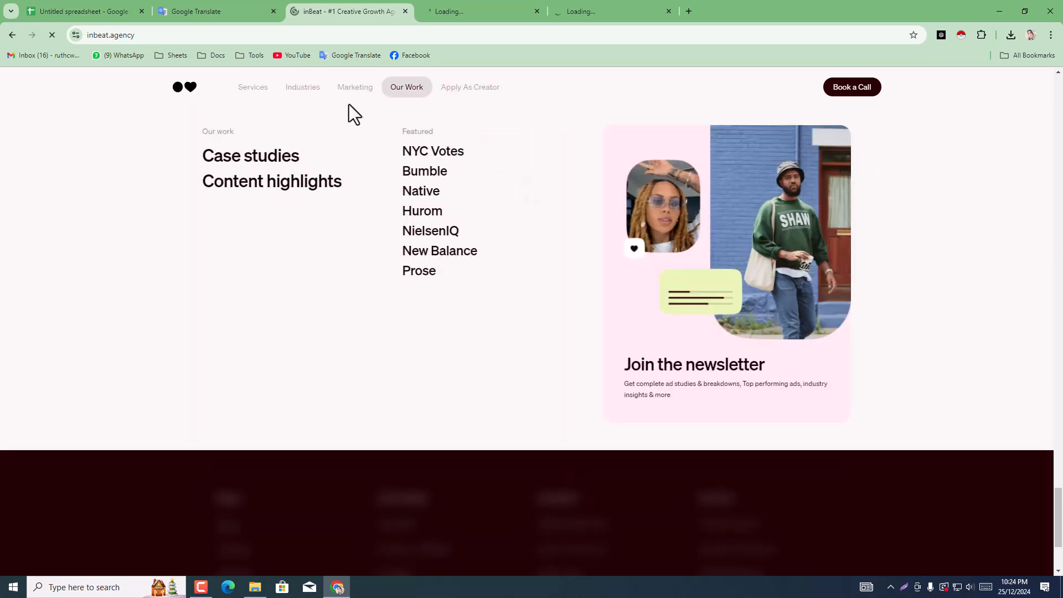
scroll(565, 423, down, 3)
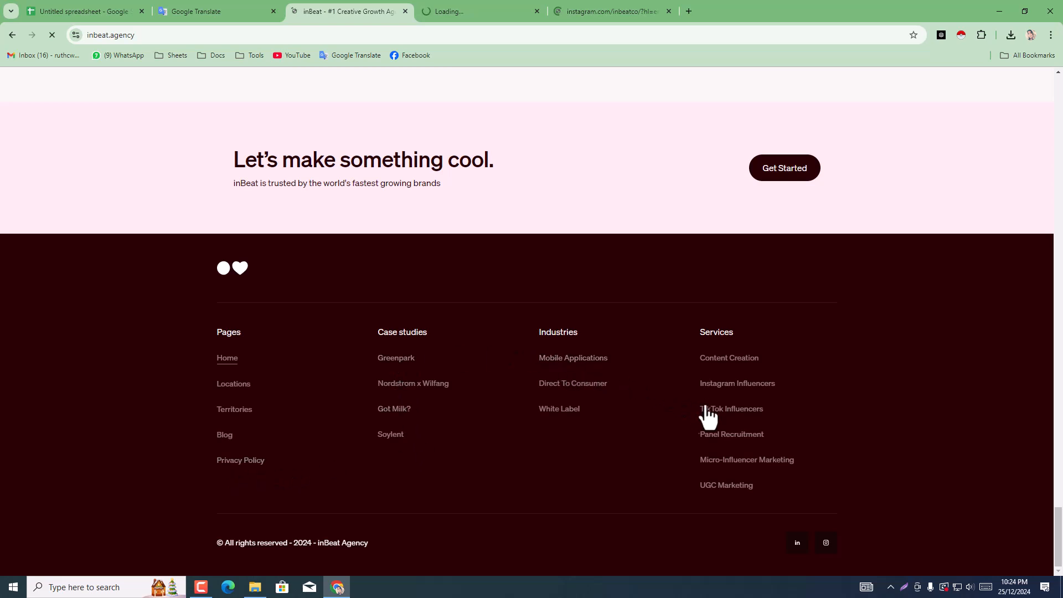
middle_click(716, 360)
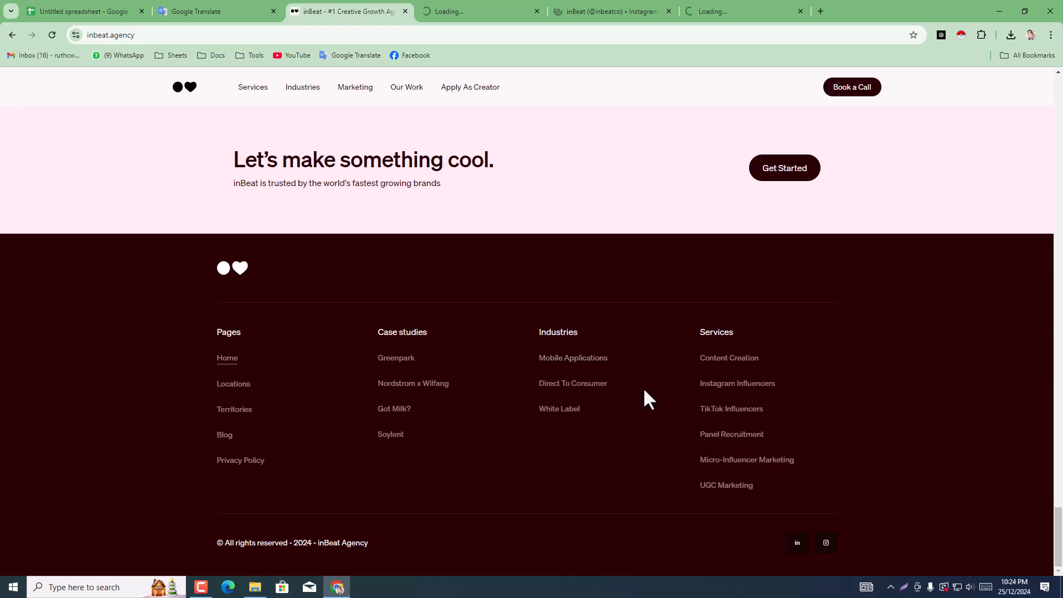
Step: Read through inBeat Agency's LinkedIn page for a contact e-mail
click(444, 3)
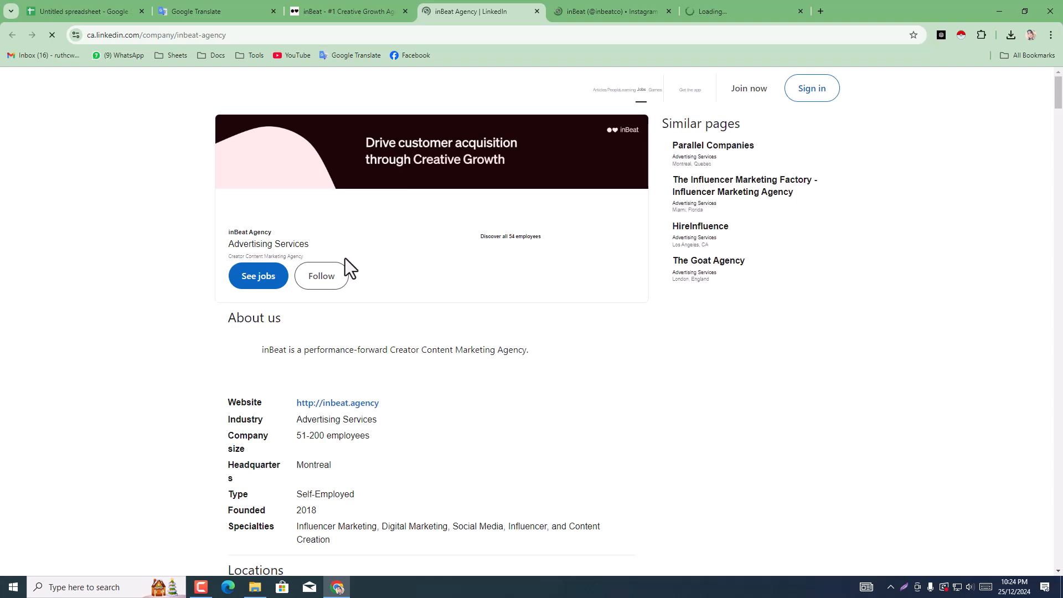
scroll(328, 321, down, 5)
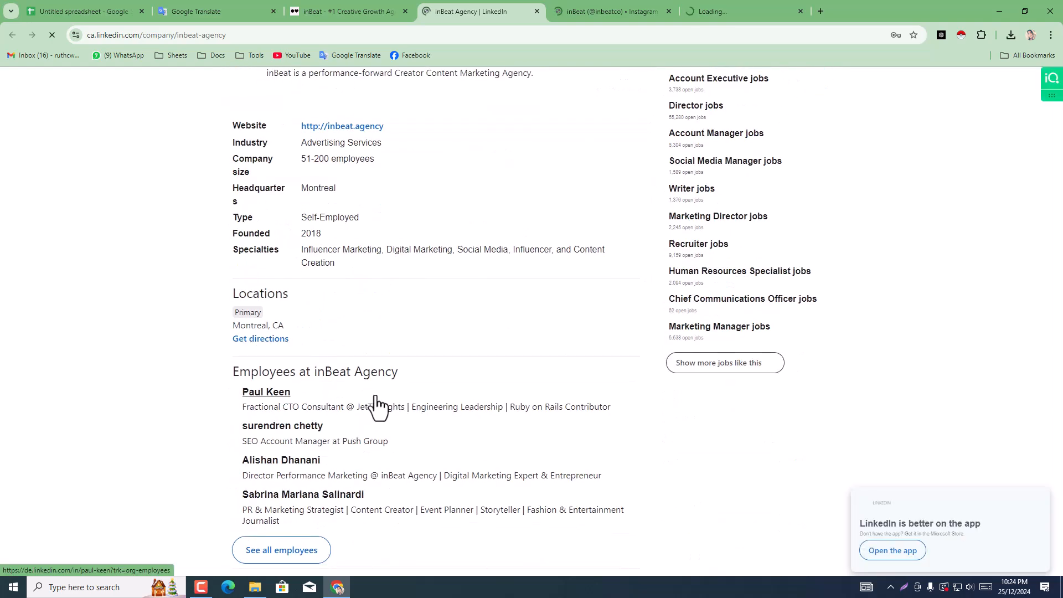
scroll(378, 406, down, 1)
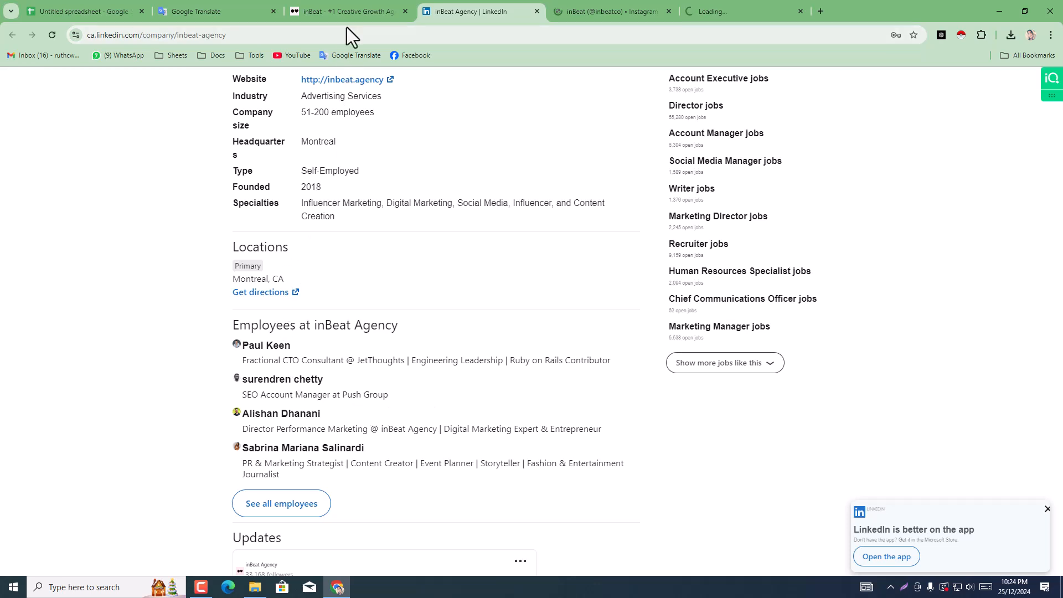
Step: Close inBeat's LinkedIn page, look through its Content Engine page down to the footer for a contact e-mail, and close that page
click(345, 3)
click(438, 6)
click(538, 11)
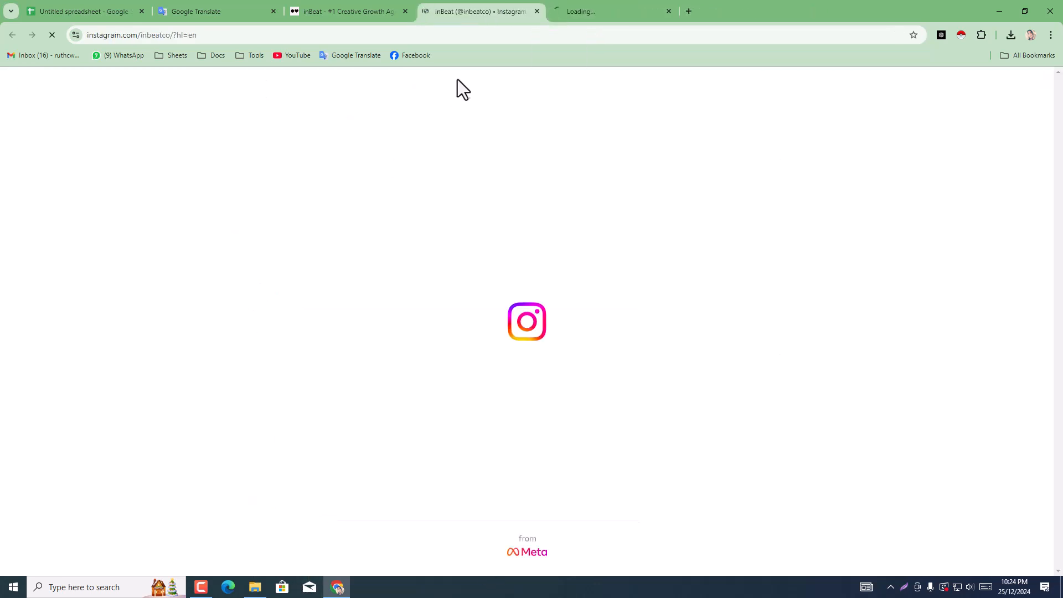
click(589, 5)
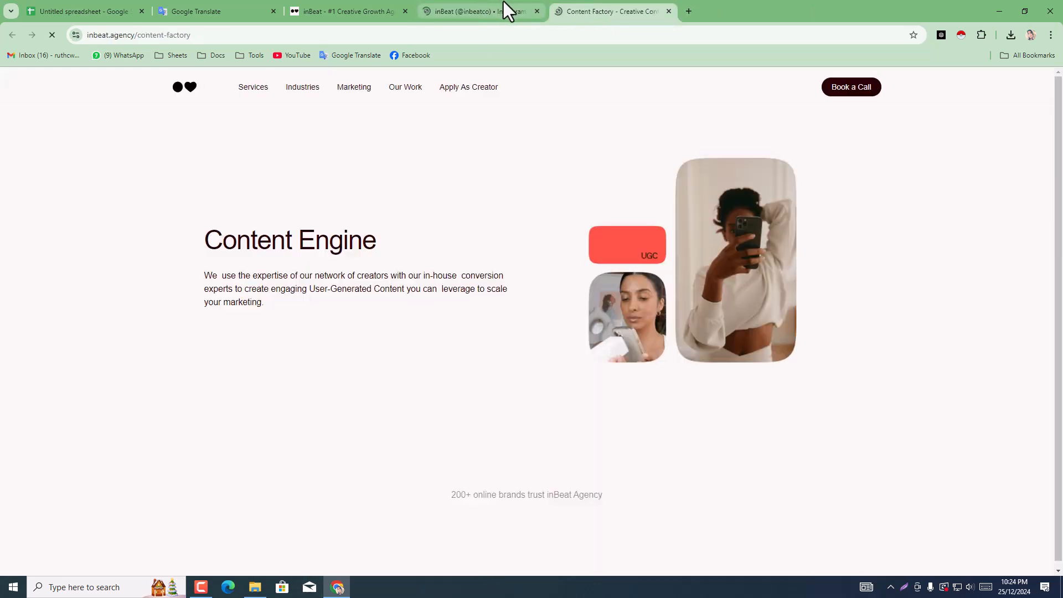
scroll(481, 438, down, 13)
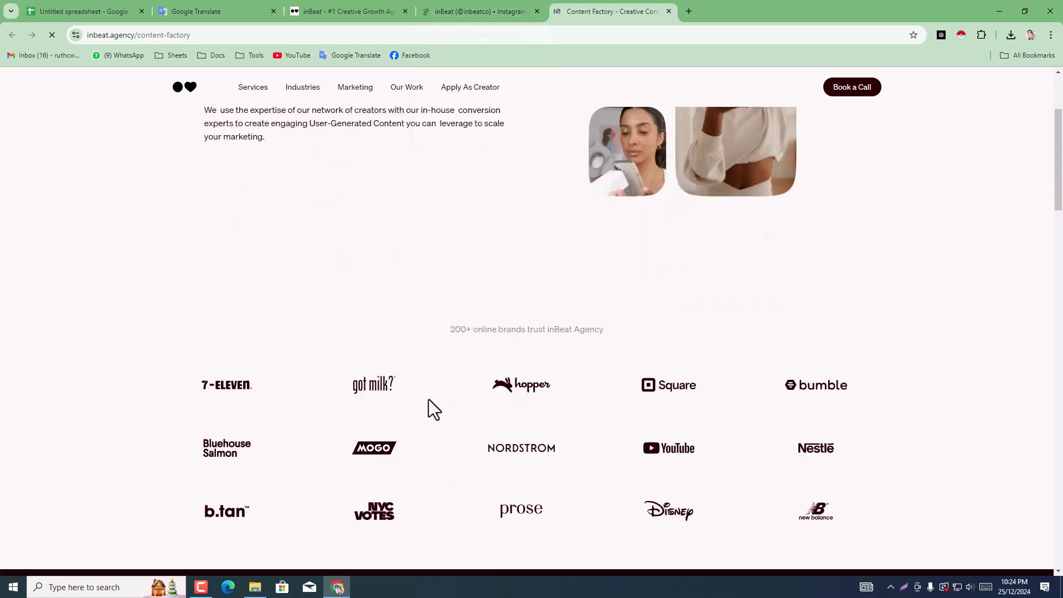
scroll(450, 425, down, 15)
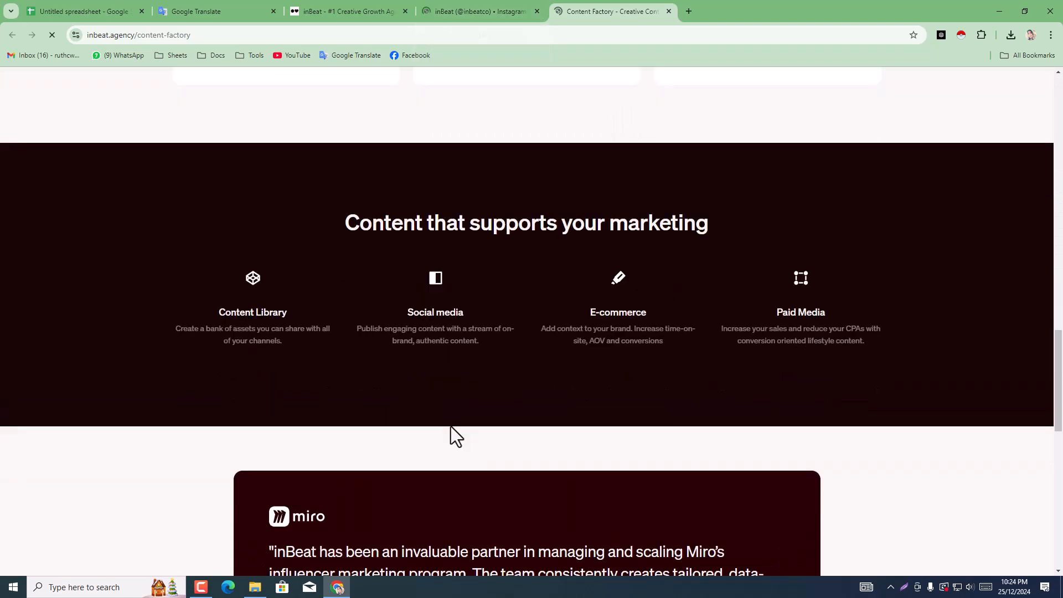
scroll(465, 423, down, 6)
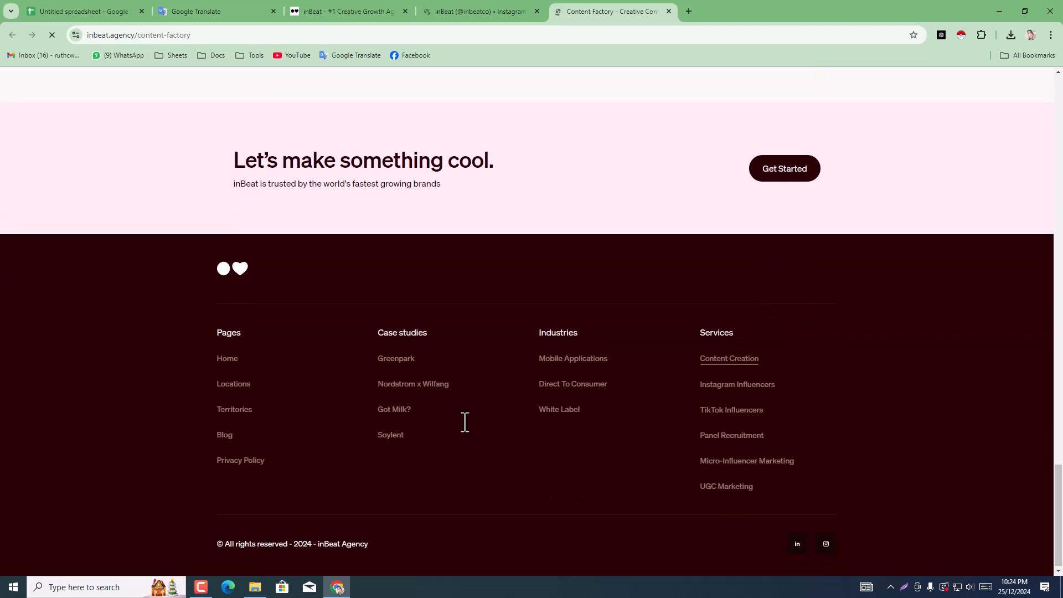
click(499, 3)
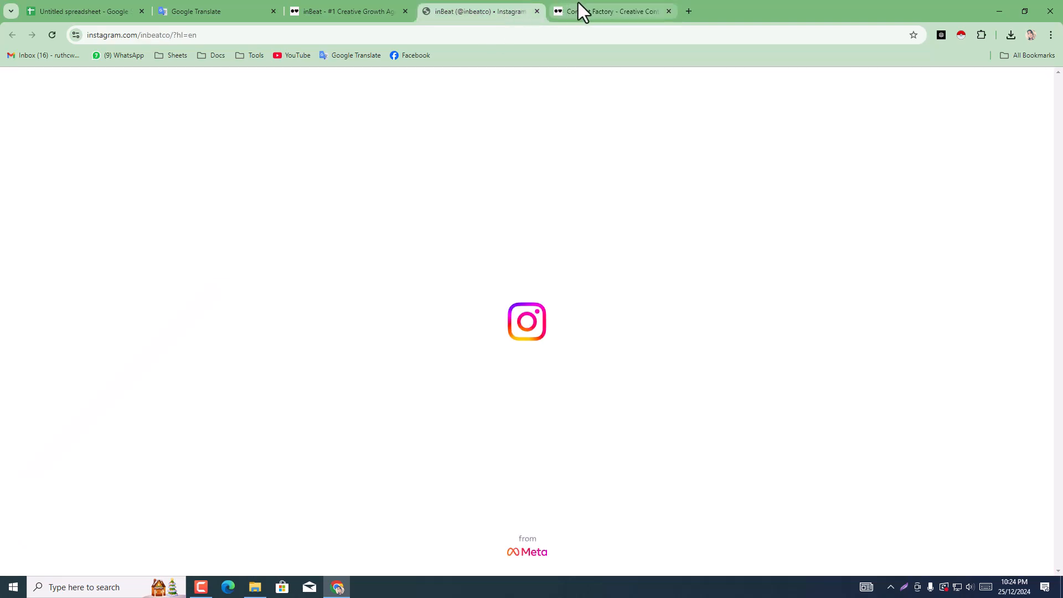
click(668, 12)
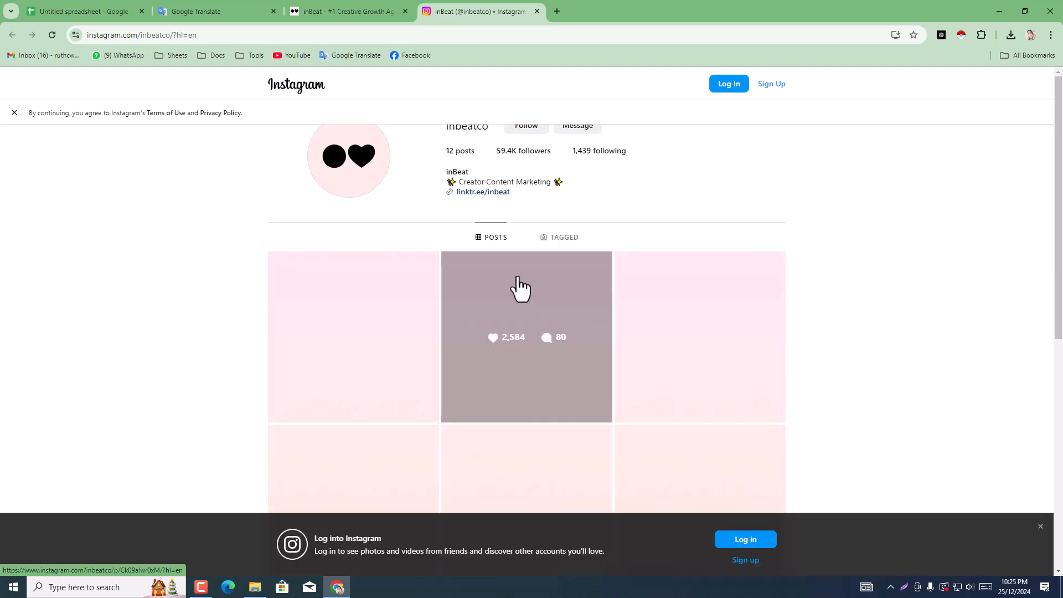
Step: Follow the Linktree link on inBeat's Instagram profile, open its Facebook page from there, and close the Linktree page
click(488, 194)
click(504, 12)
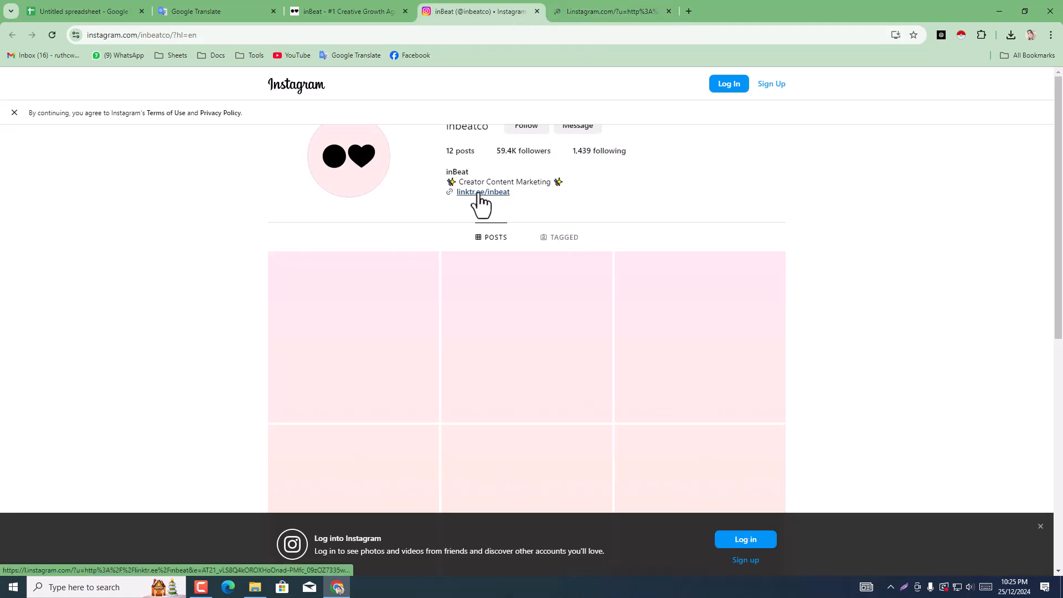
click(617, 6)
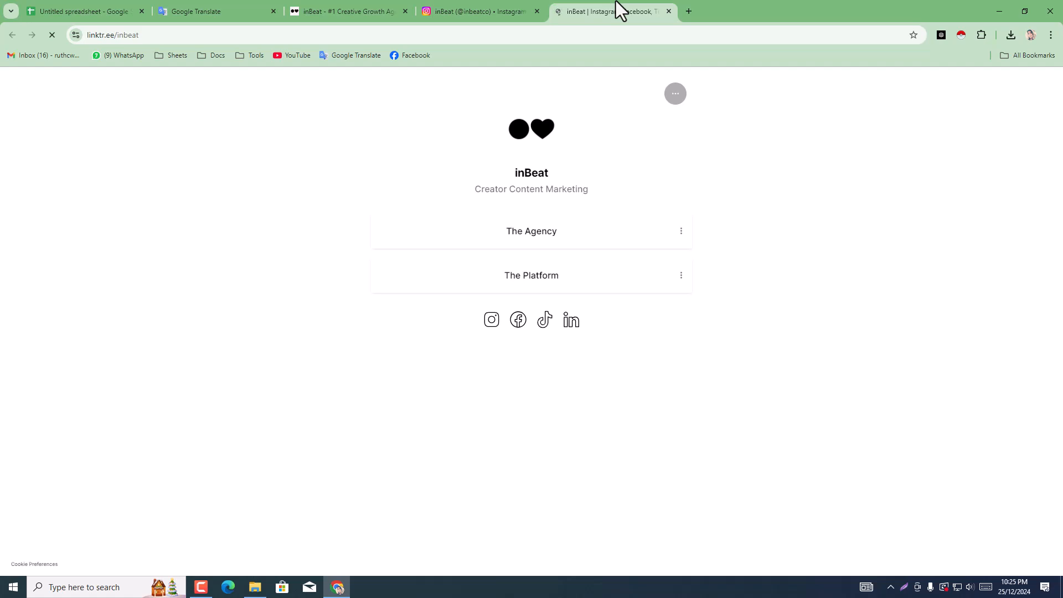
click(517, 324)
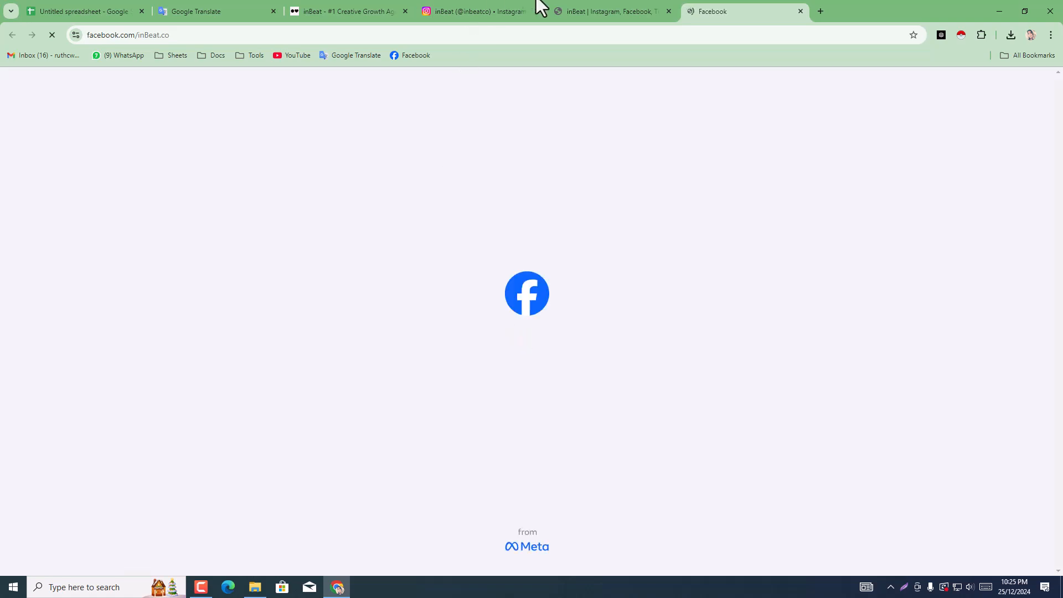
click(566, 3)
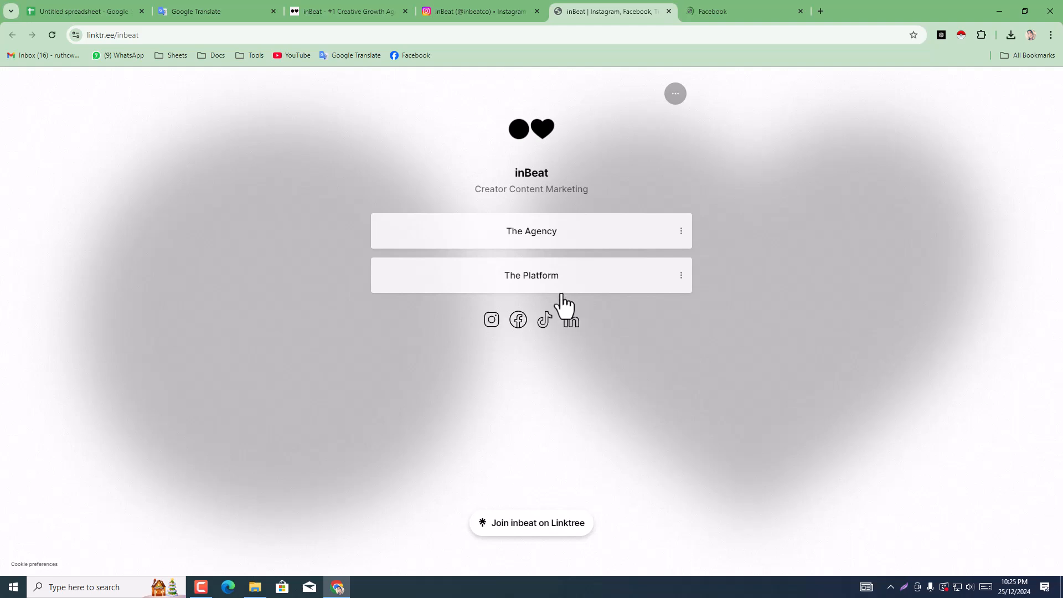
click(737, 4)
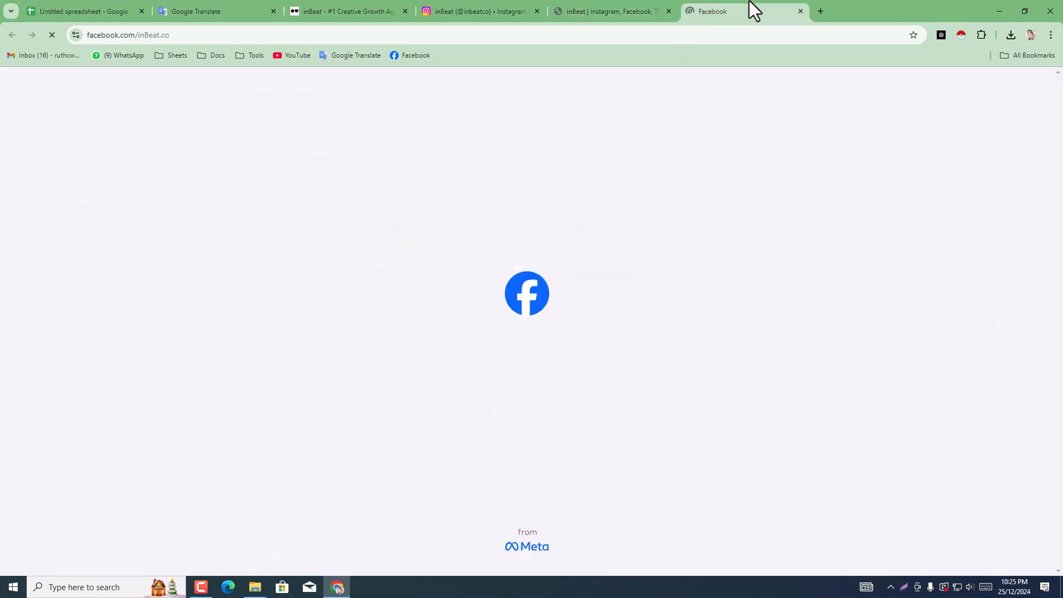
click(637, 6)
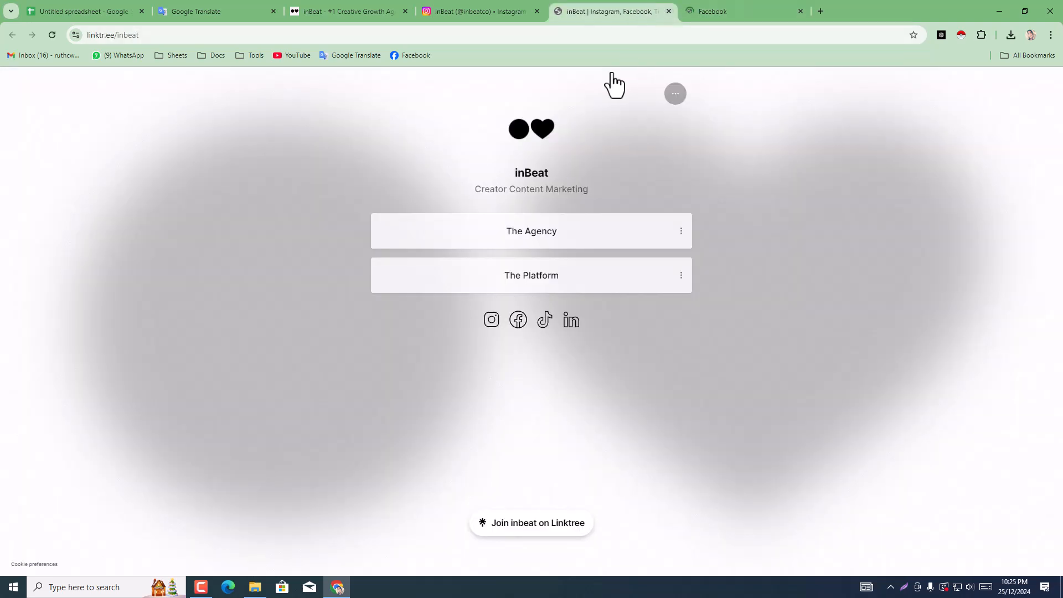
key(ctrl+w)
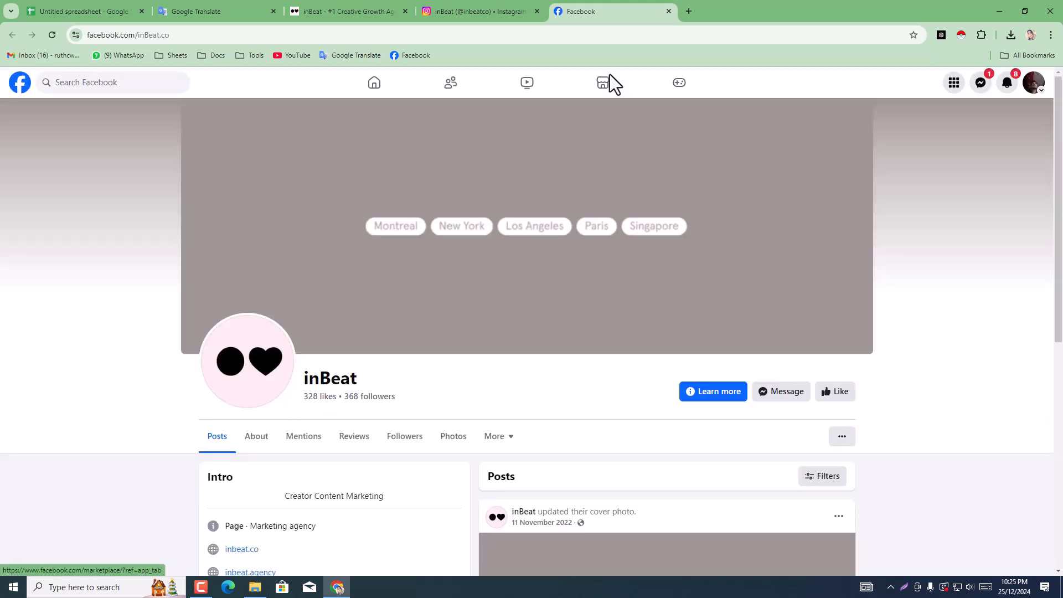
Step: Check the intro section and posts of inBeat's Facebook page for a contact e-mail
scroll(335, 432, down, 4)
scroll(335, 432, down, 2)
scroll(325, 423, up, 2)
scroll(220, 366, up, 1)
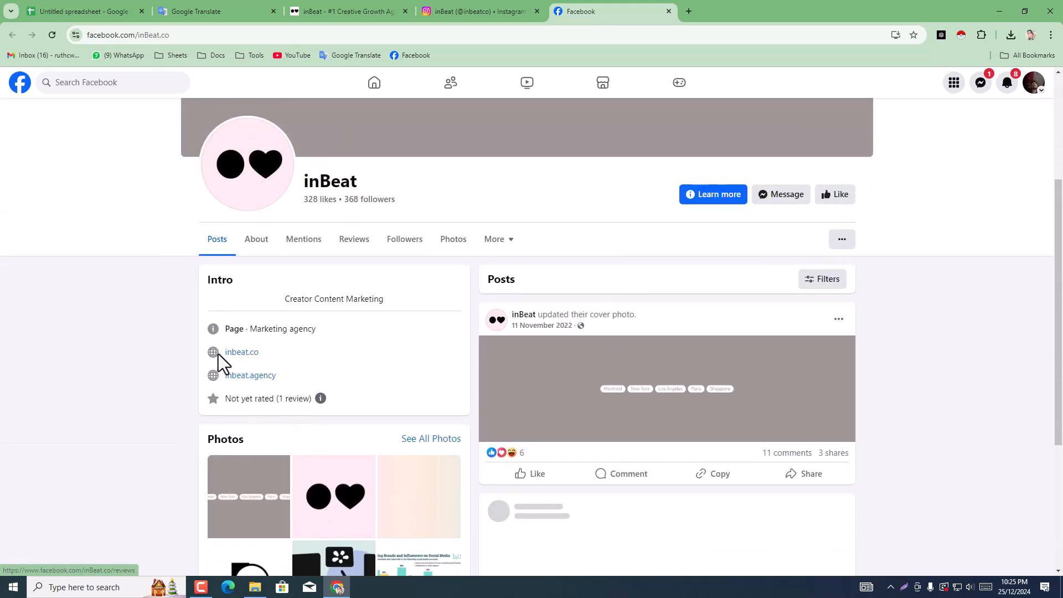
scroll(332, 368, down, 3)
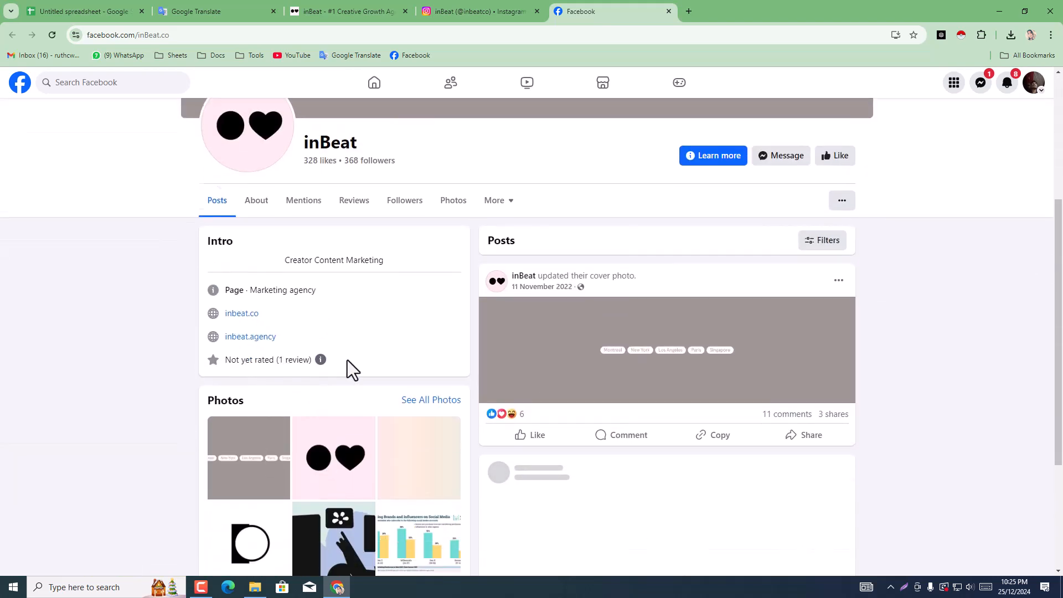
scroll(538, 374, up, 3)
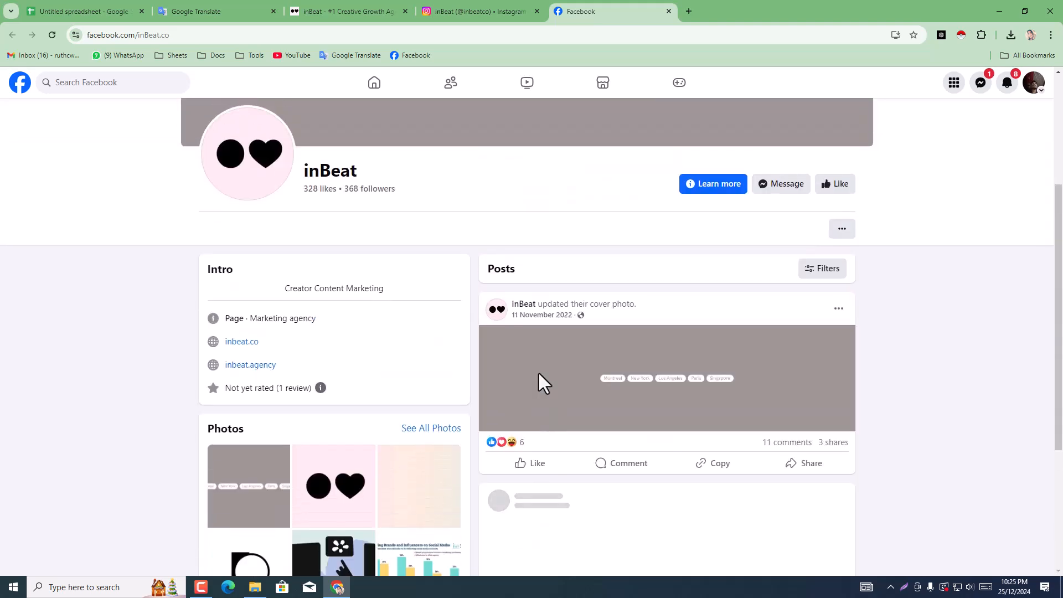
Step: Return to the agency spreadsheet and delete the inBeat Agency row
click(319, 6)
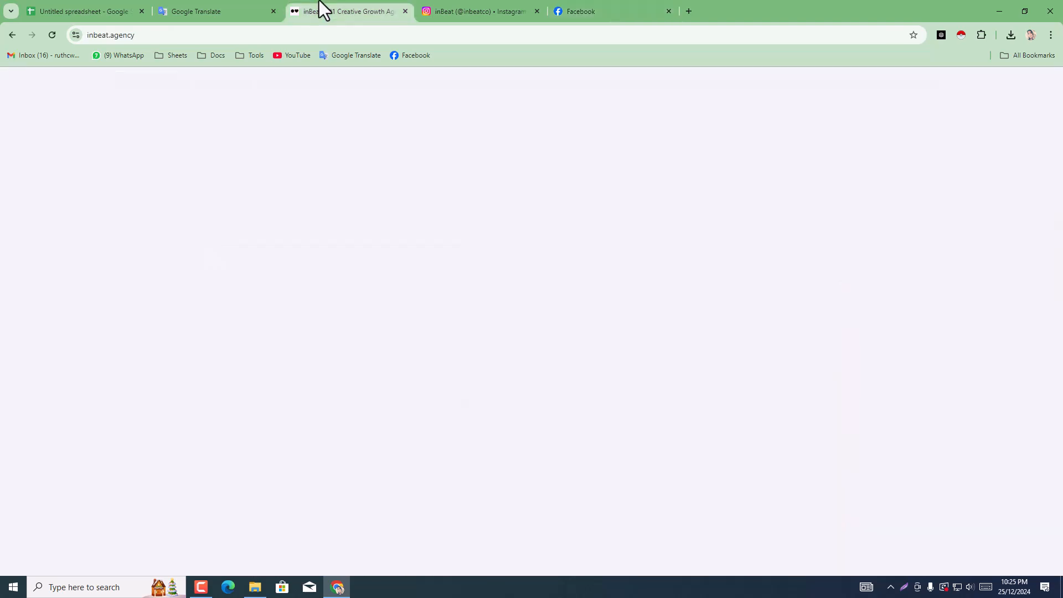
click(203, 5)
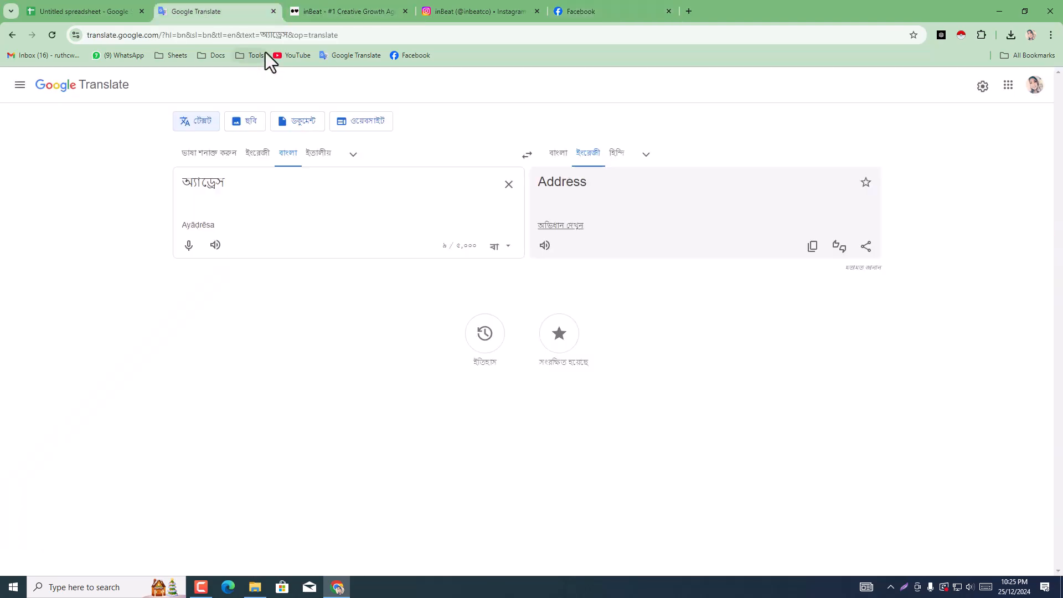
click(94, 5)
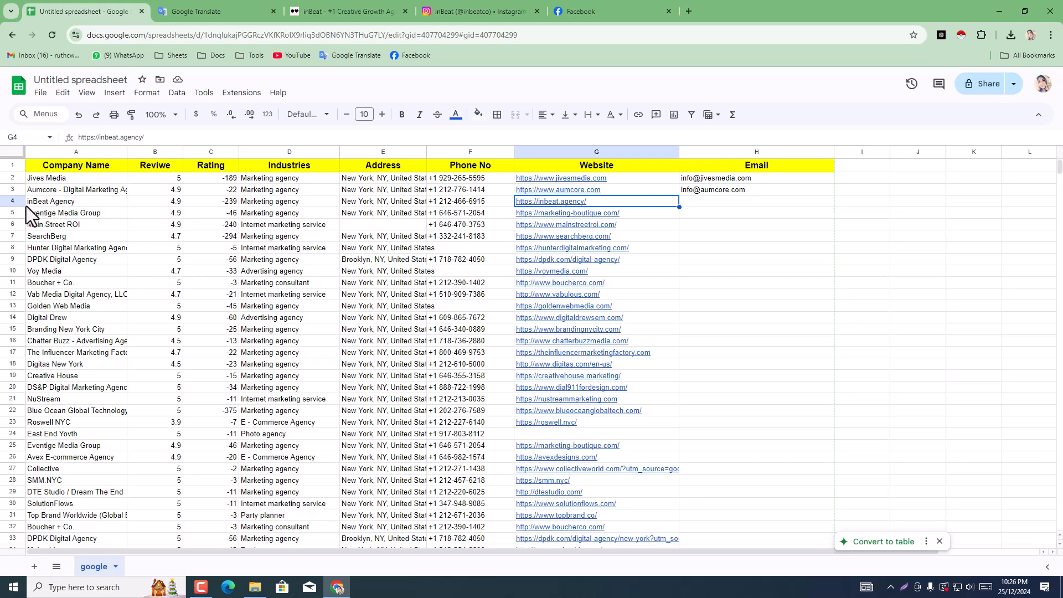
click(12, 201)
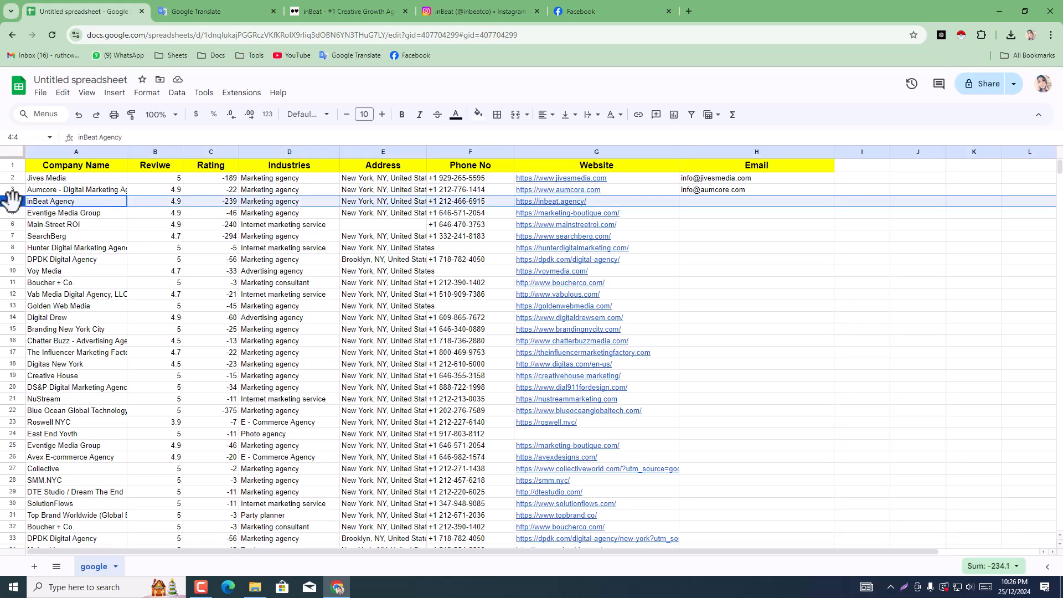
right_click(11, 203)
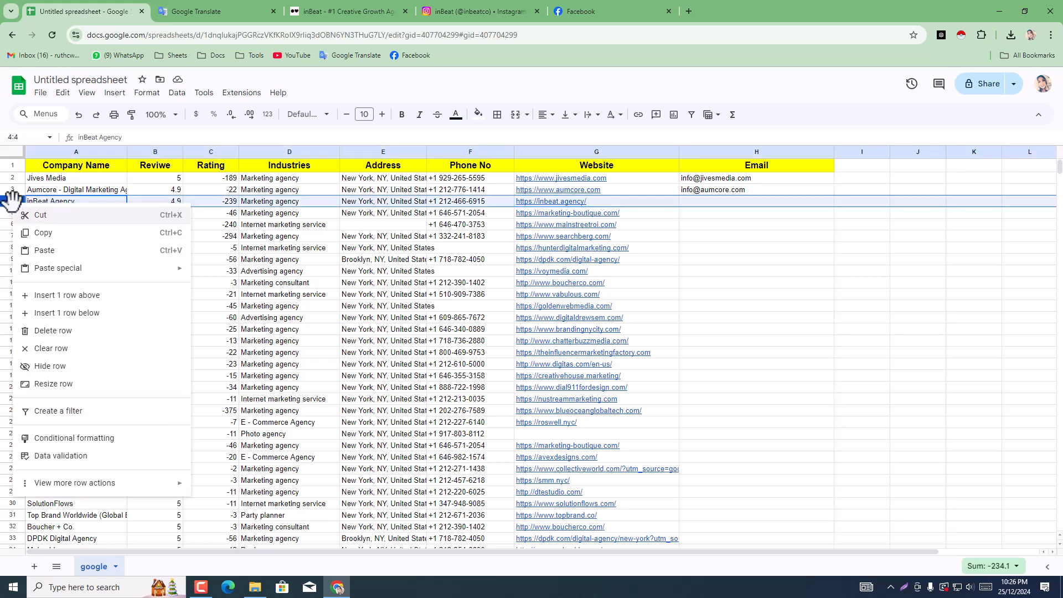
click(37, 331)
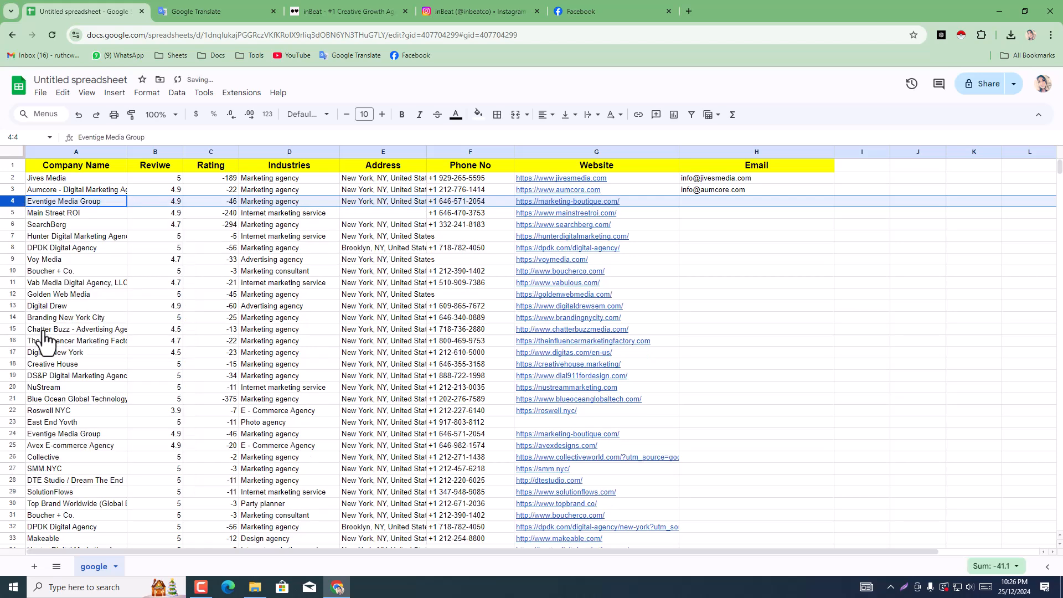
click(908, 288)
Step: Copy Eventige Media Group's website address from cell G4 and load marketing-boutique.com in the tab showing the inBeat site
click(593, 206)
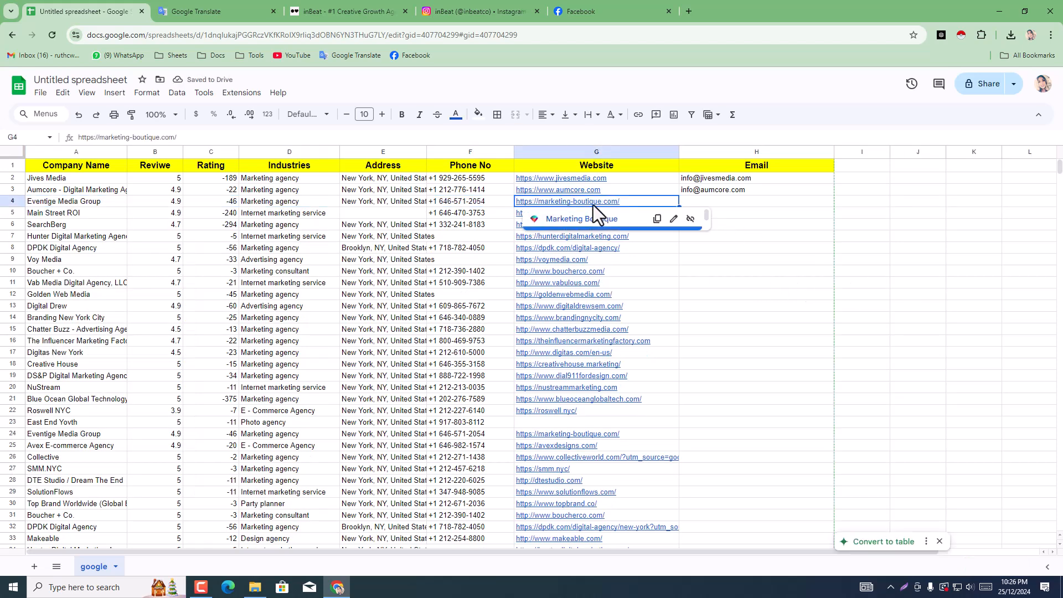
right_click(593, 205)
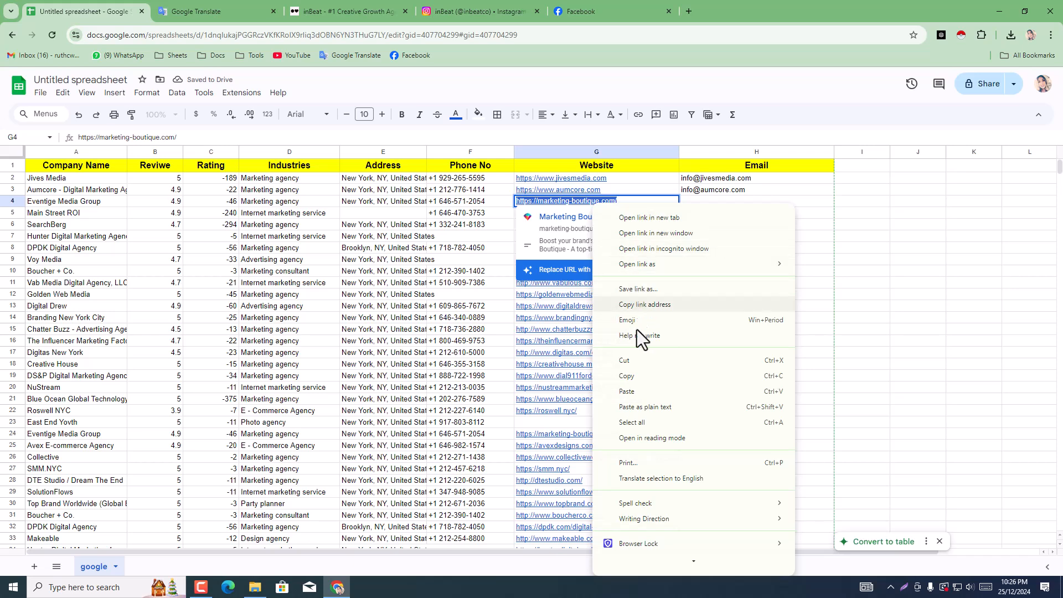
click(622, 382)
click(435, 9)
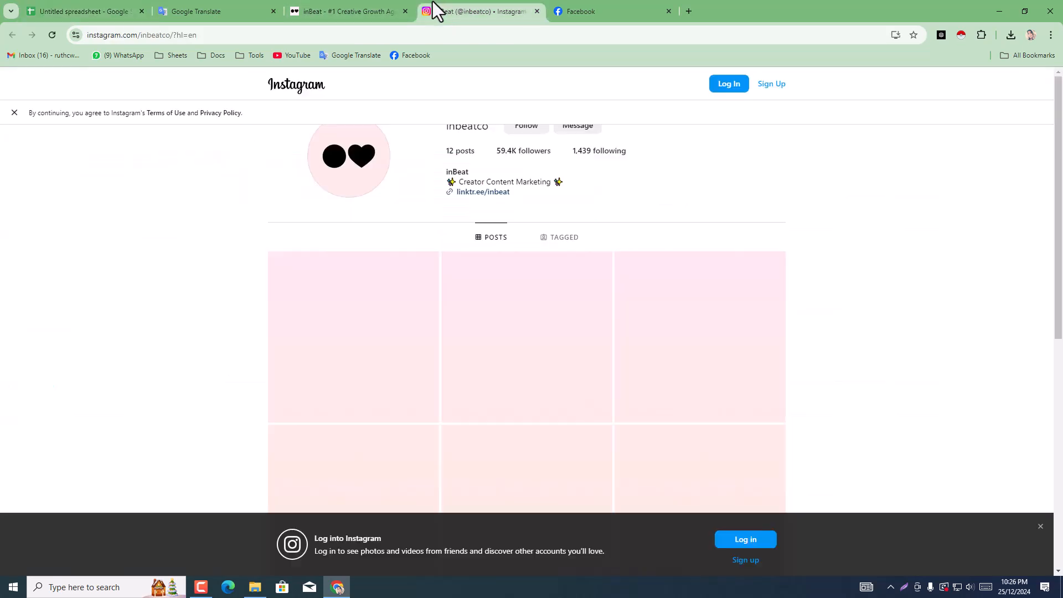
click(383, 9)
click(366, 35)
right_click(365, 34)
click(414, 150)
key(Return)
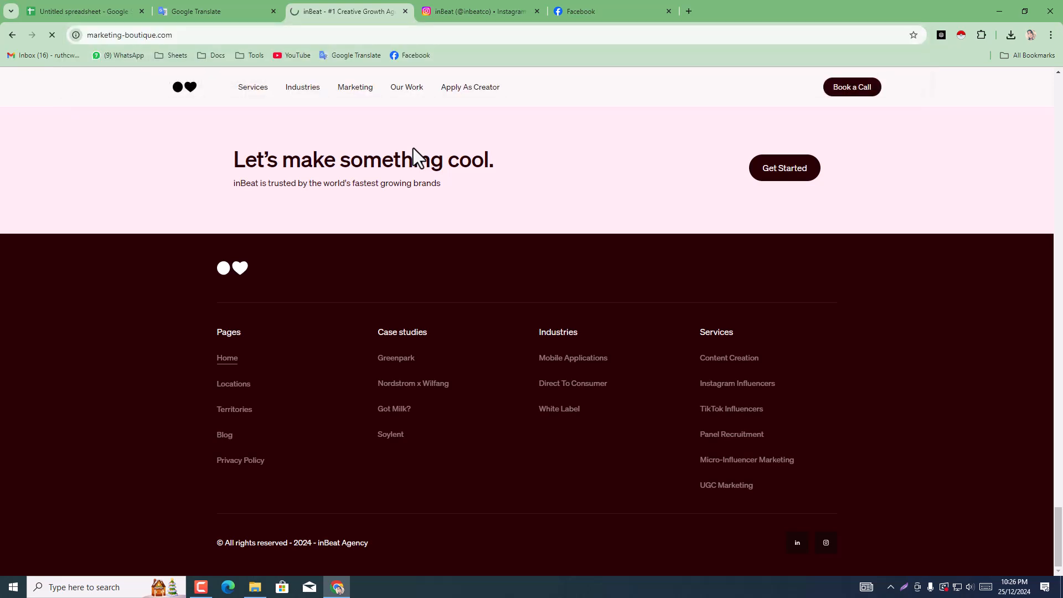
Step: Close the inBeat Instagram and Facebook pages
click(509, 10)
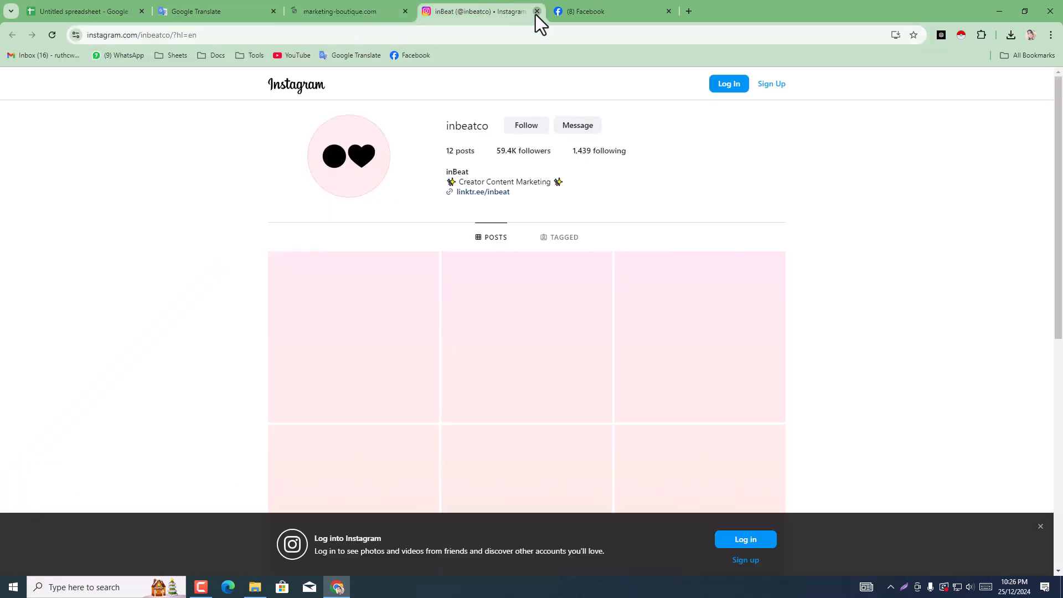
click(536, 12)
click(537, 14)
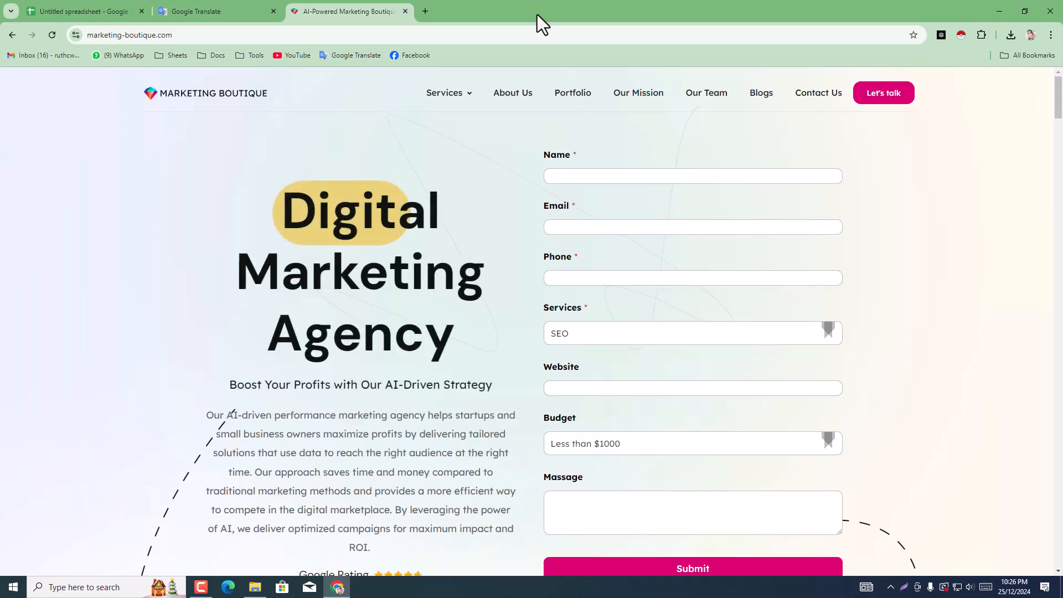
Step: Find the contact e-mail in the Marketing Boutique homepage footer and copy it
scroll(840, 323, down, 10)
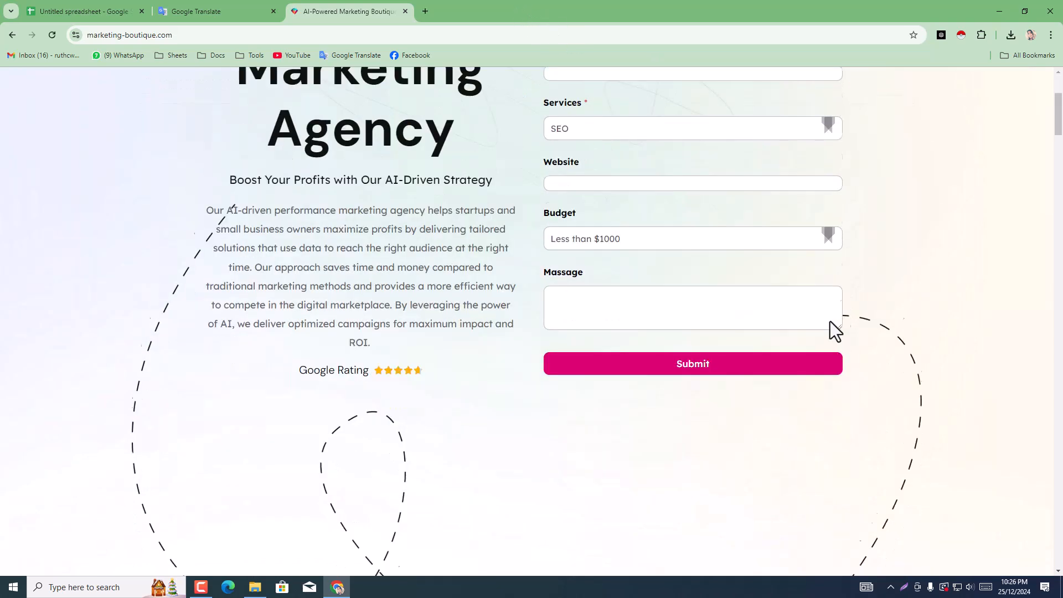
scroll(707, 461, down, 5)
drag(1062, 199, 1062, 573)
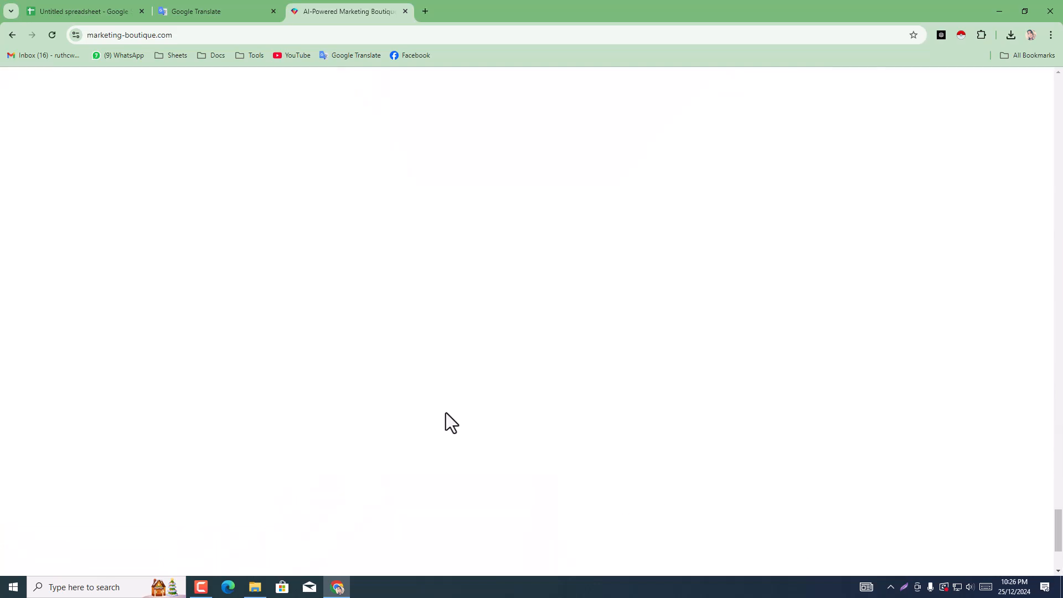
scroll(446, 416, down, 2)
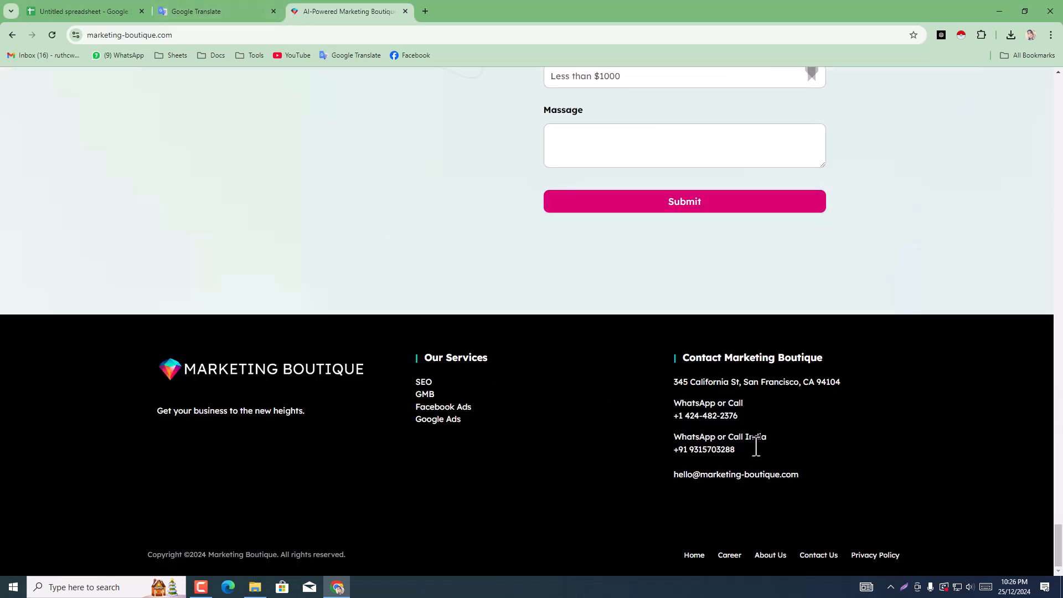
drag(766, 491, 667, 479)
key(ctrl+c)
right_click(694, 475)
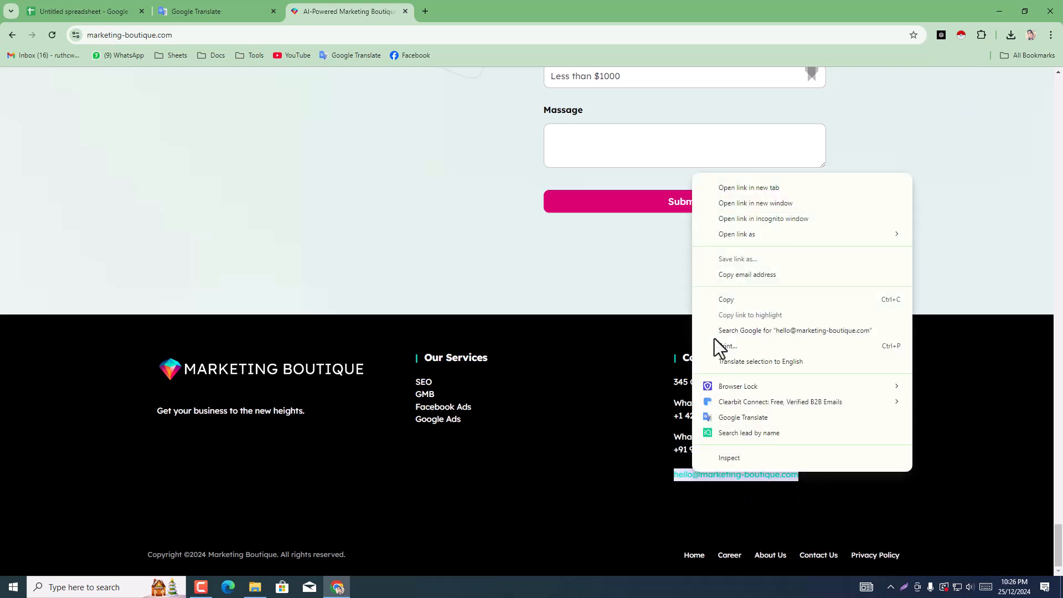
Step: Return to the agency spreadsheet and paste the copied contact e-mail into Eventige Media Group's Email cell H4
click(68, 3)
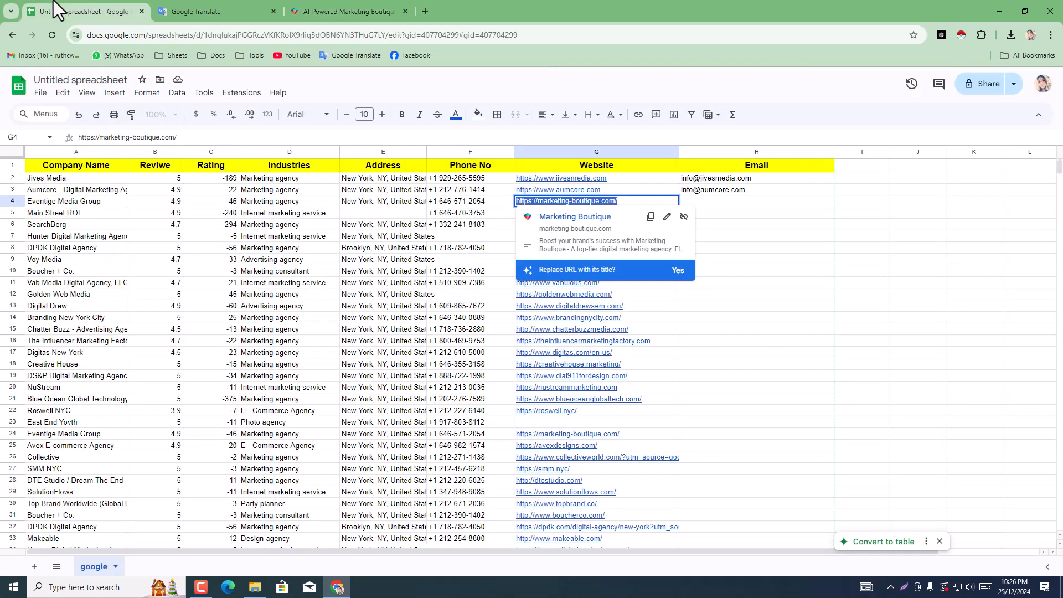
click(697, 205)
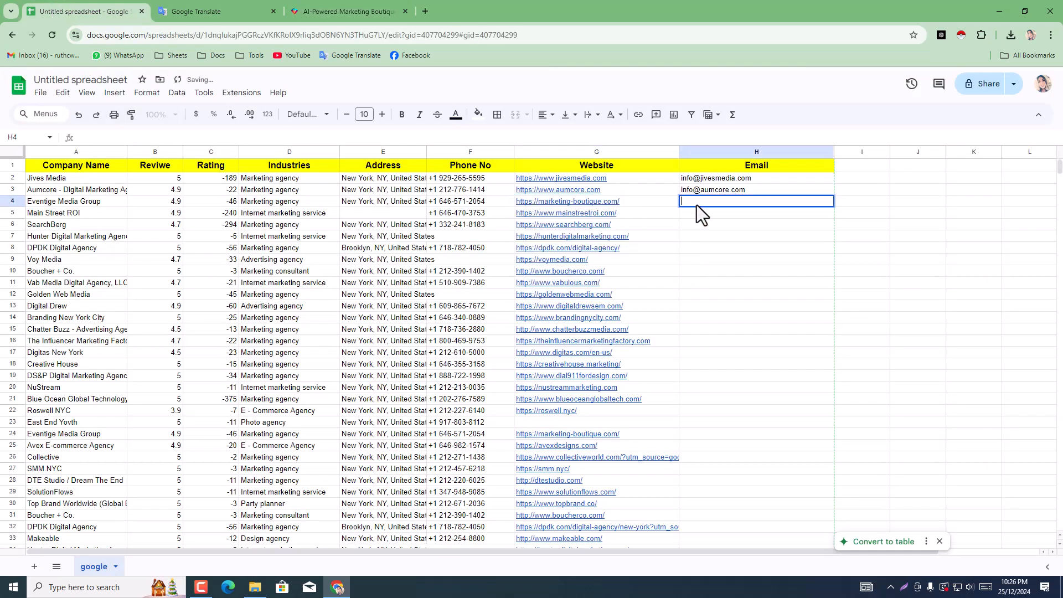
right_click(699, 206)
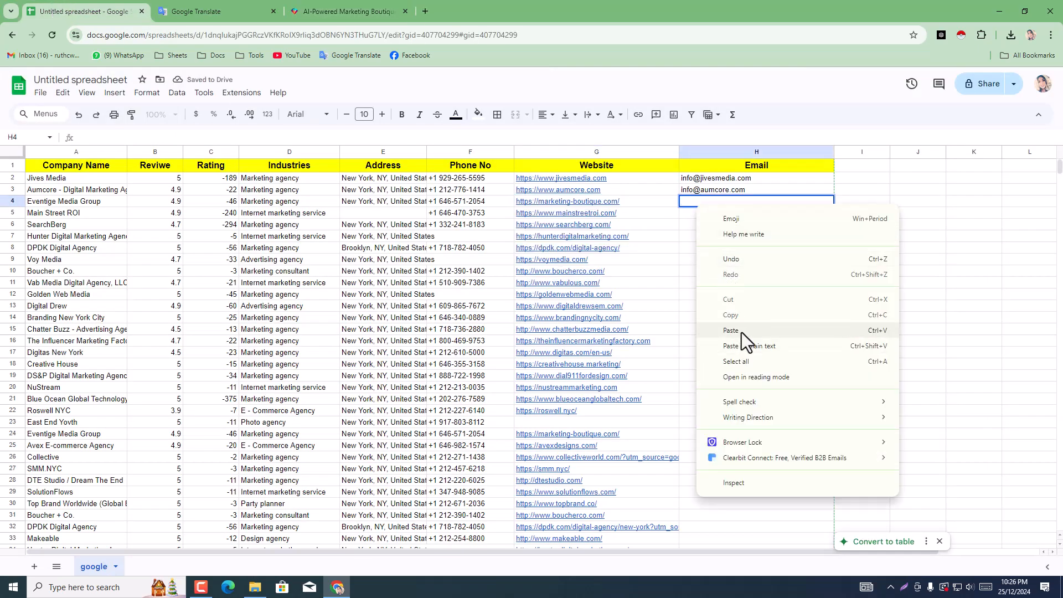
click(742, 331)
click(726, 316)
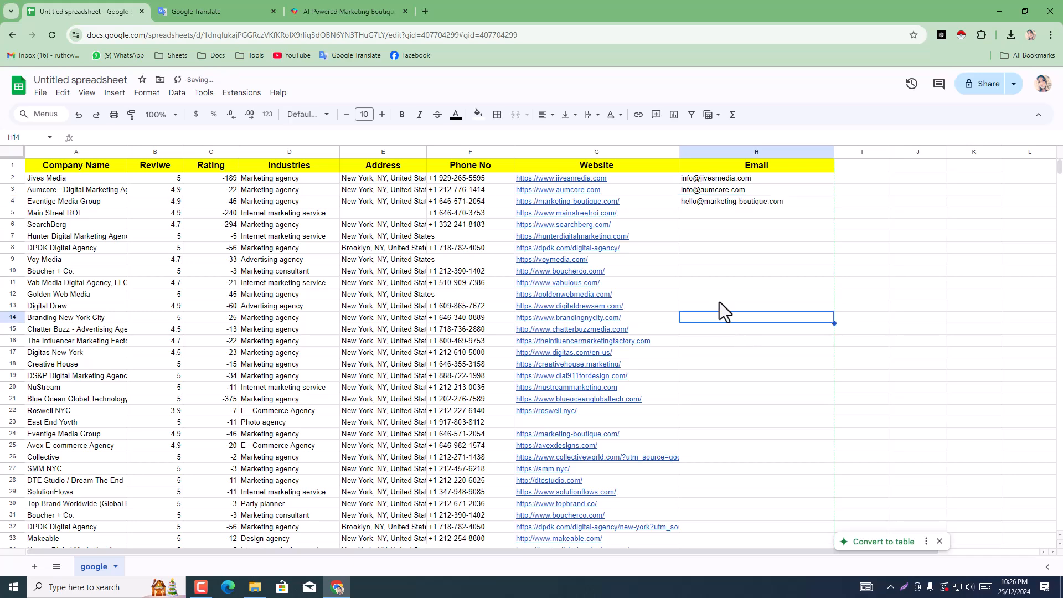
Step: Copy Main Street ROI's website address from cell G5 and load mainstreetroi.com in the tab showing the Marketing Boutique site
click(630, 211)
right_click(630, 211)
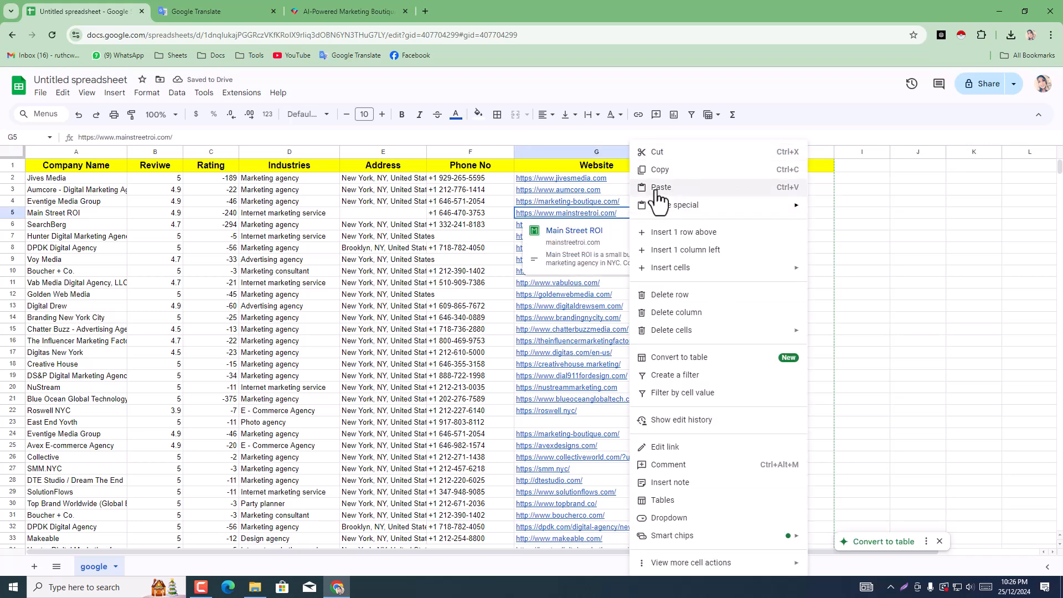
click(659, 170)
click(323, 11)
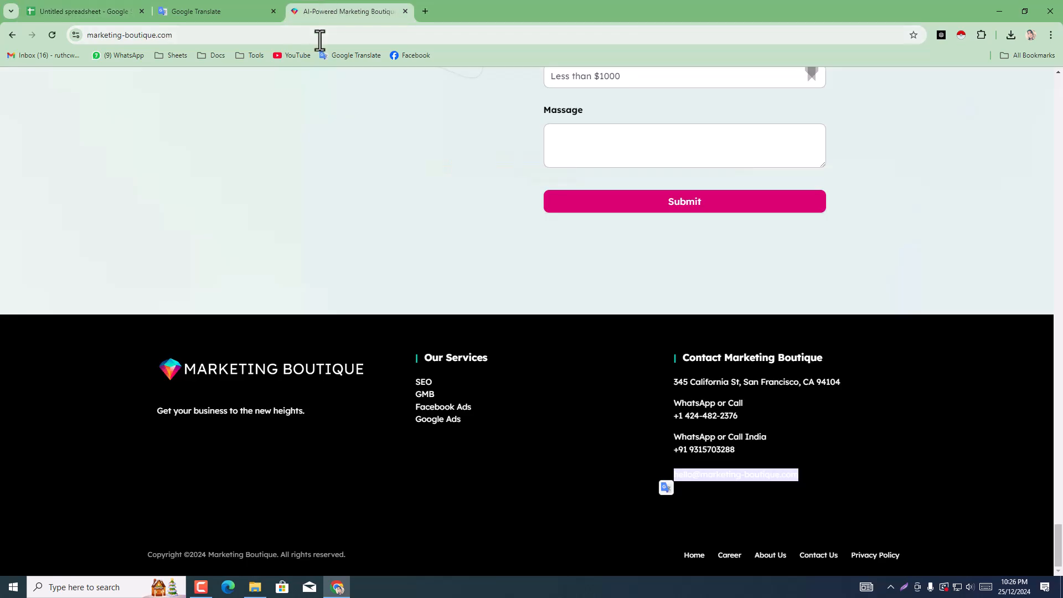
click(320, 35)
right_click(314, 36)
click(355, 157)
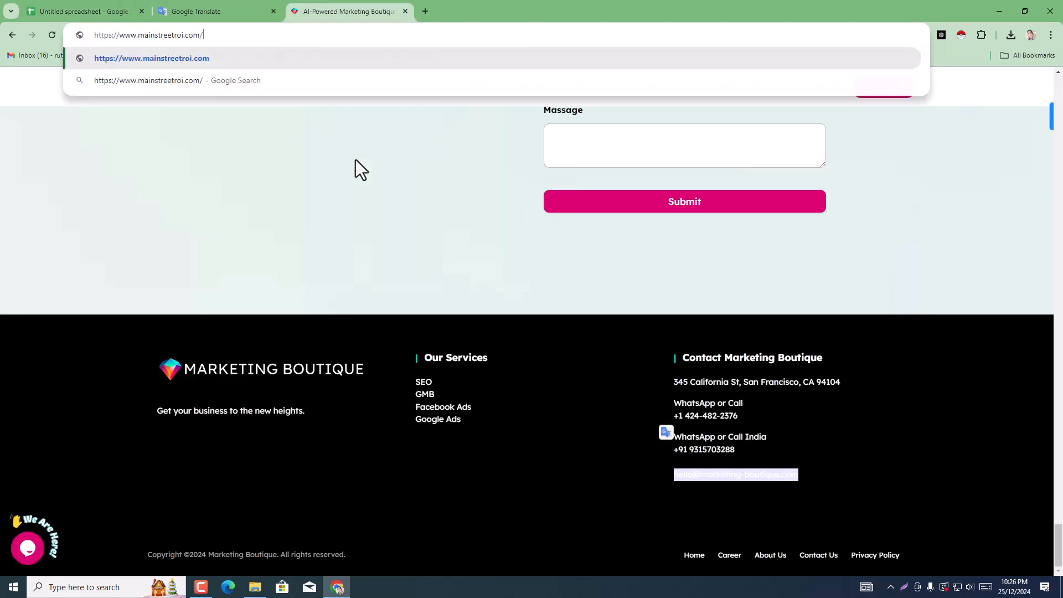
key(Return)
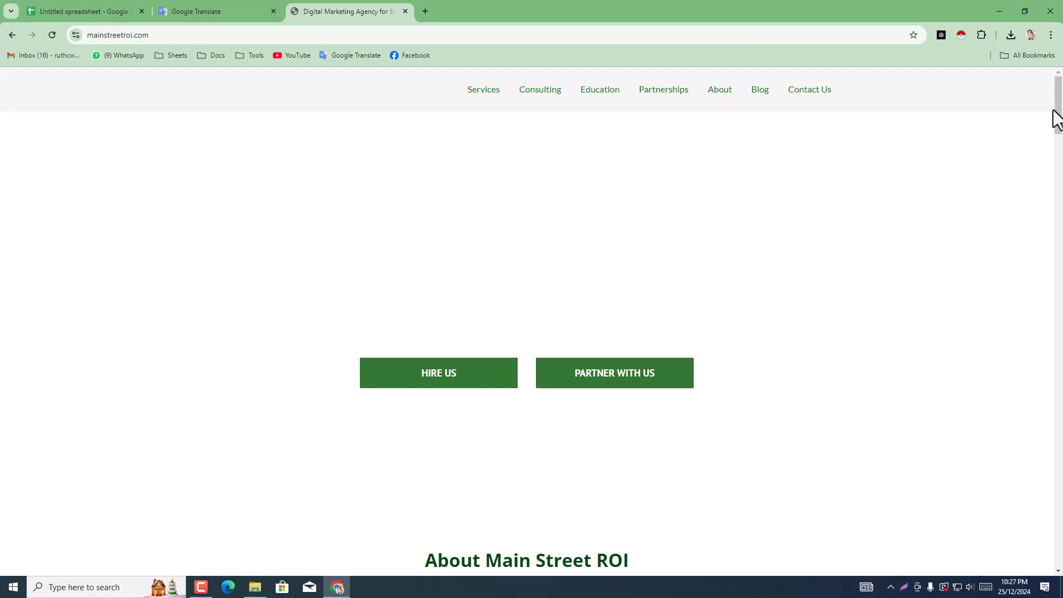
Step: Go to the Main Street ROI homepage footer and open the agency's Facebook page from there
drag(1056, 119, 1060, 551)
scroll(594, 389, down, 4)
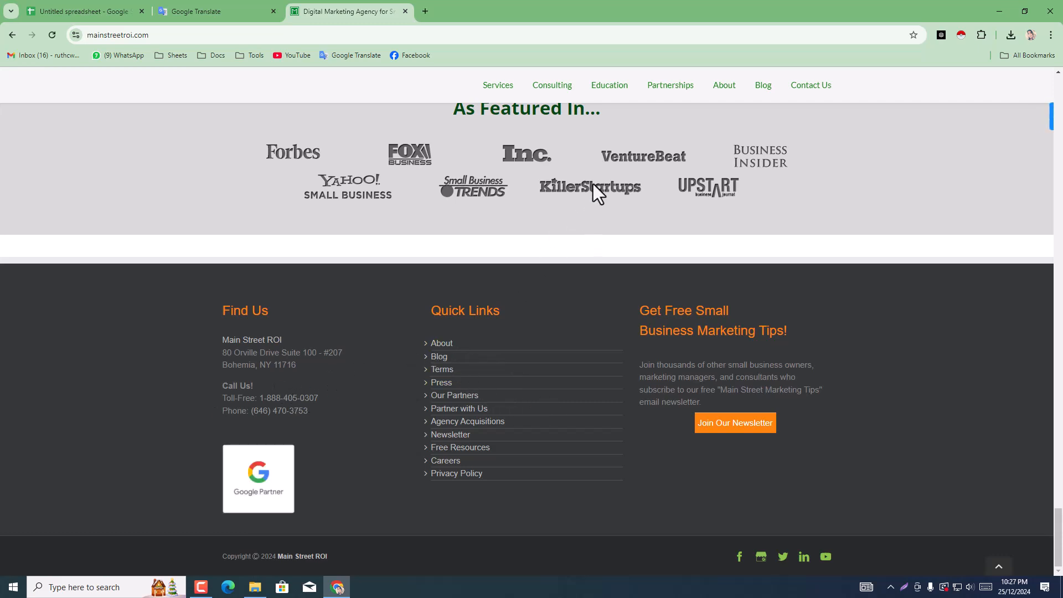
click(740, 558)
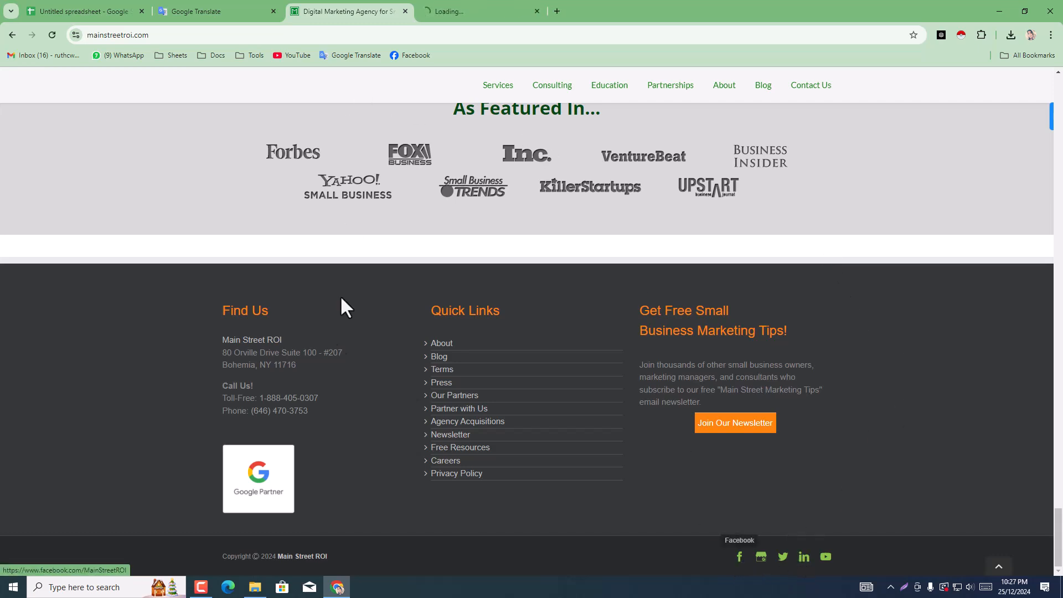
Step: Compare the phone number in the Main Street ROI footer with the agency's spreadsheet row, and check that row for missing details
drag(249, 410, 311, 410)
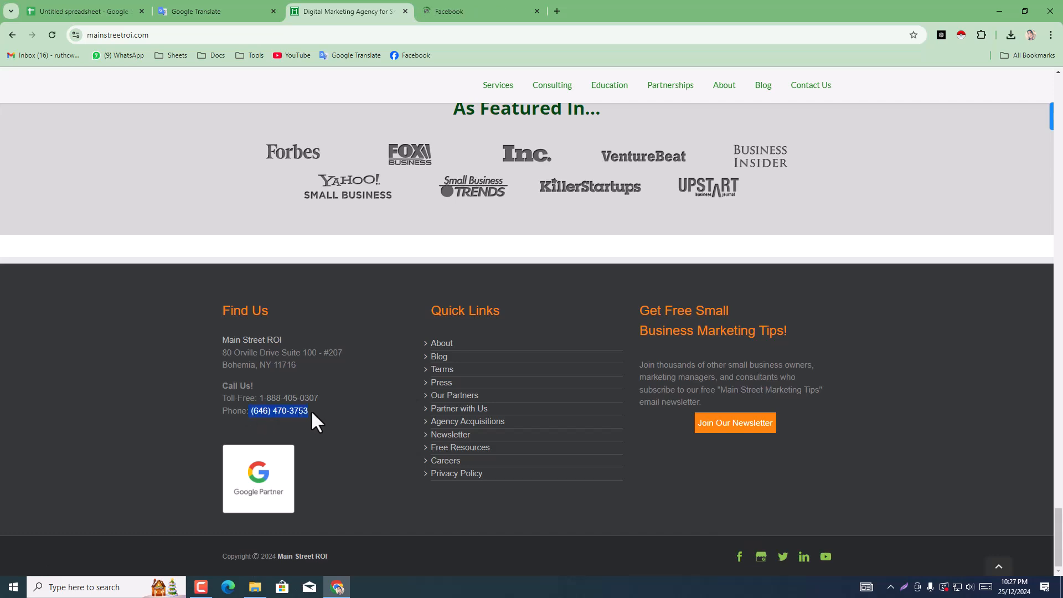
click(56, 8)
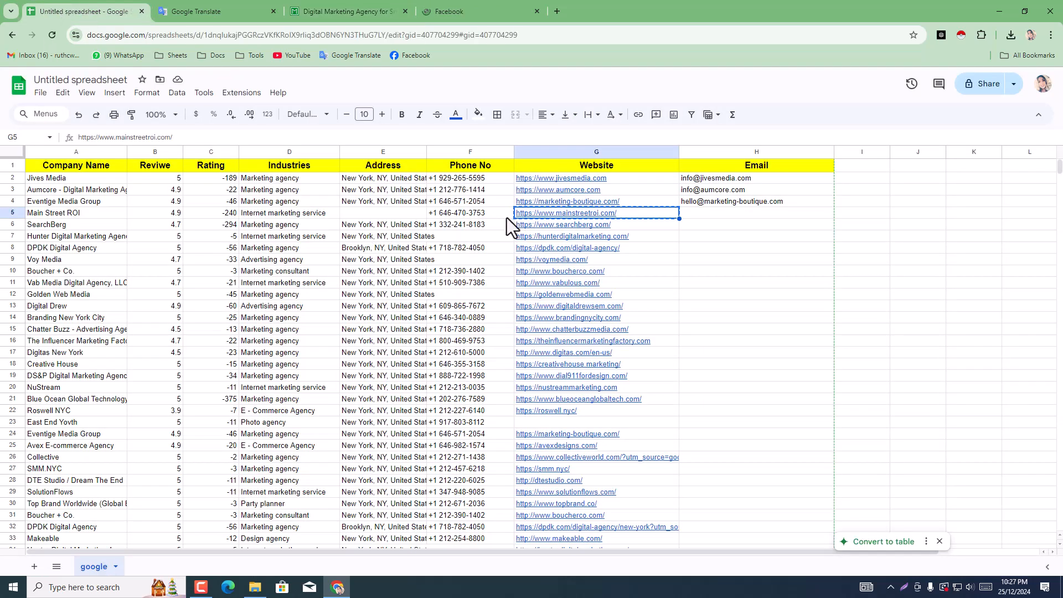
click(403, 217)
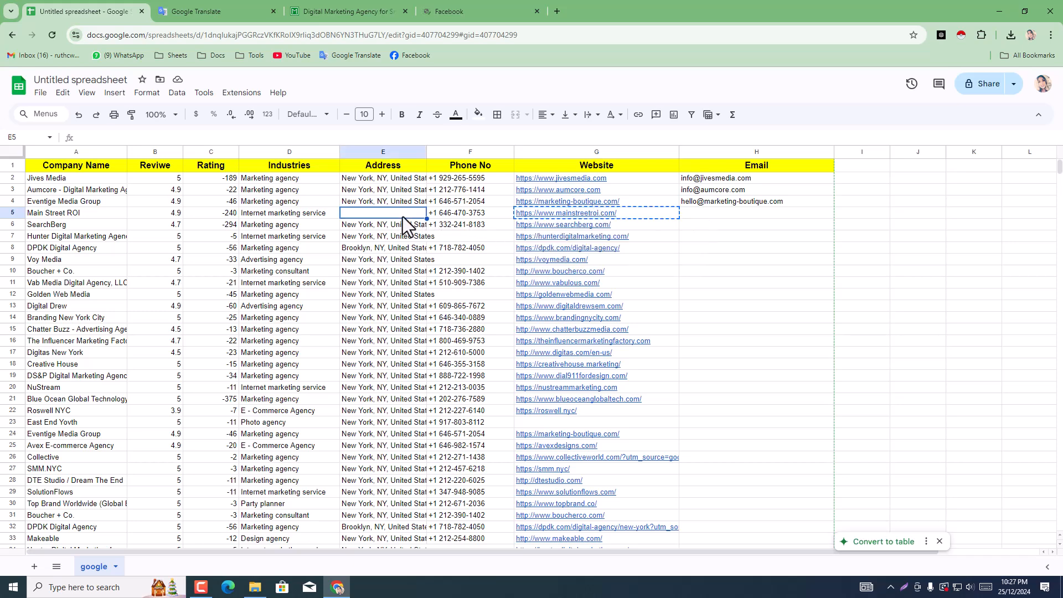
click(698, 215)
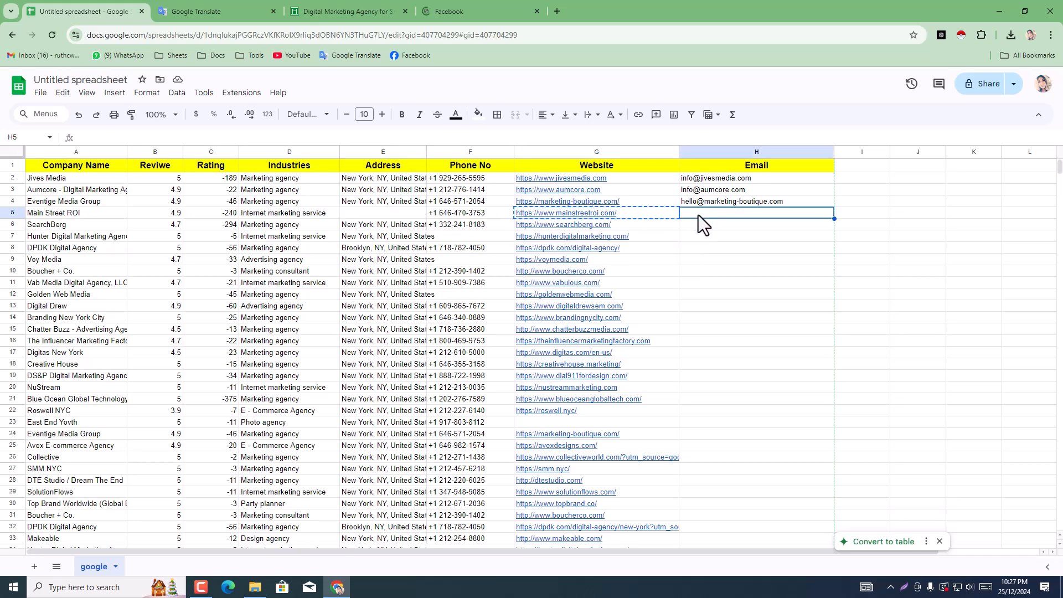
click(469, 217)
Step: Copy the agency's two-line postal address from the Main Street ROI site footer
click(322, 5)
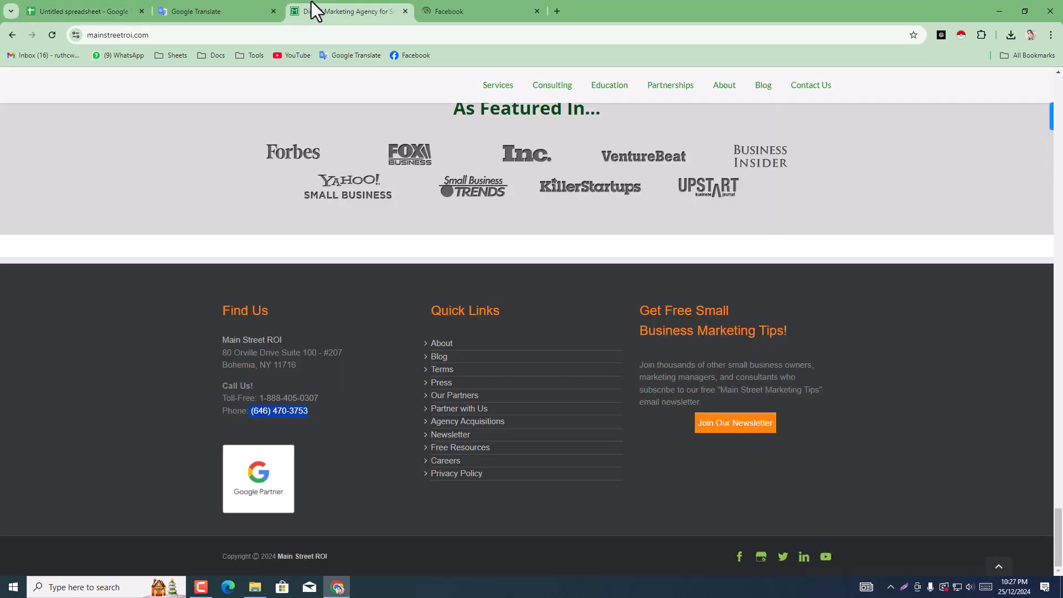
click(290, 360)
drag(302, 367, 222, 359)
right_click(216, 353)
click(262, 371)
Step: Paste the copied postal address into Main Street ROI's Address cell E5 in the spreadsheet
click(251, 3)
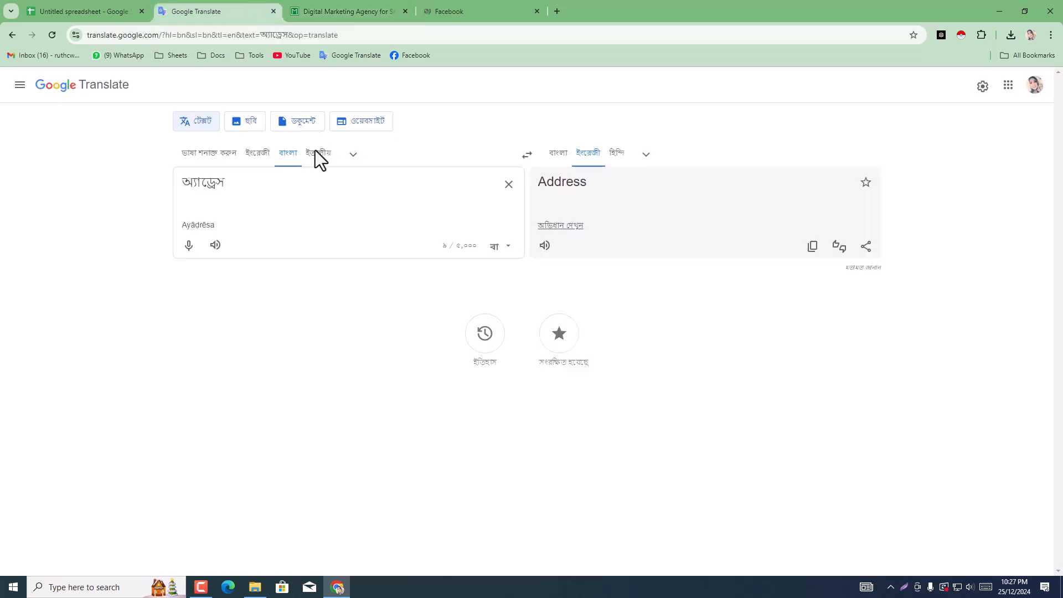
click(383, 4)
click(119, 9)
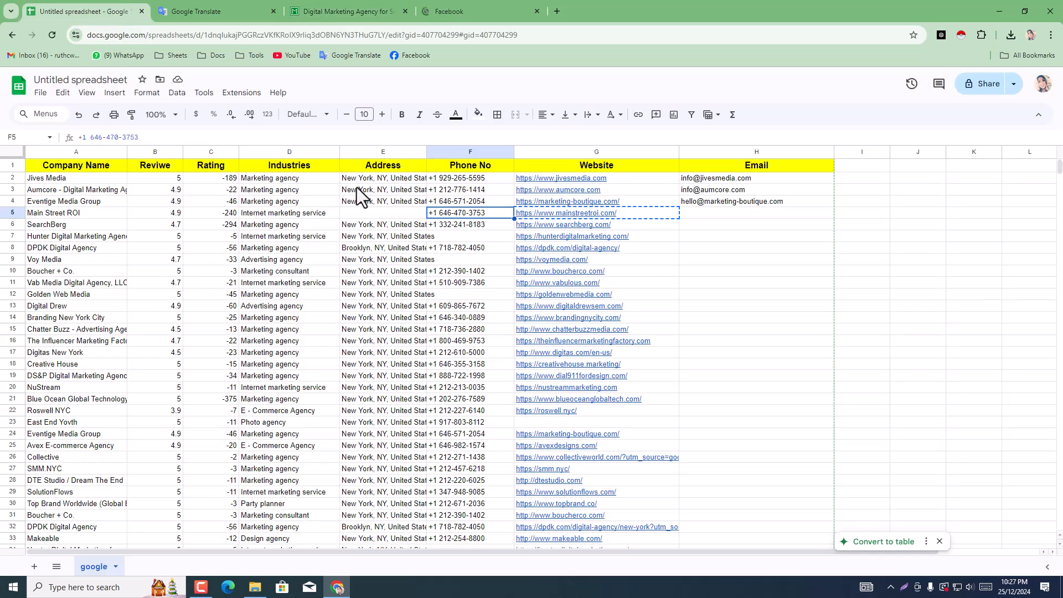
click(385, 213)
double_click(384, 213)
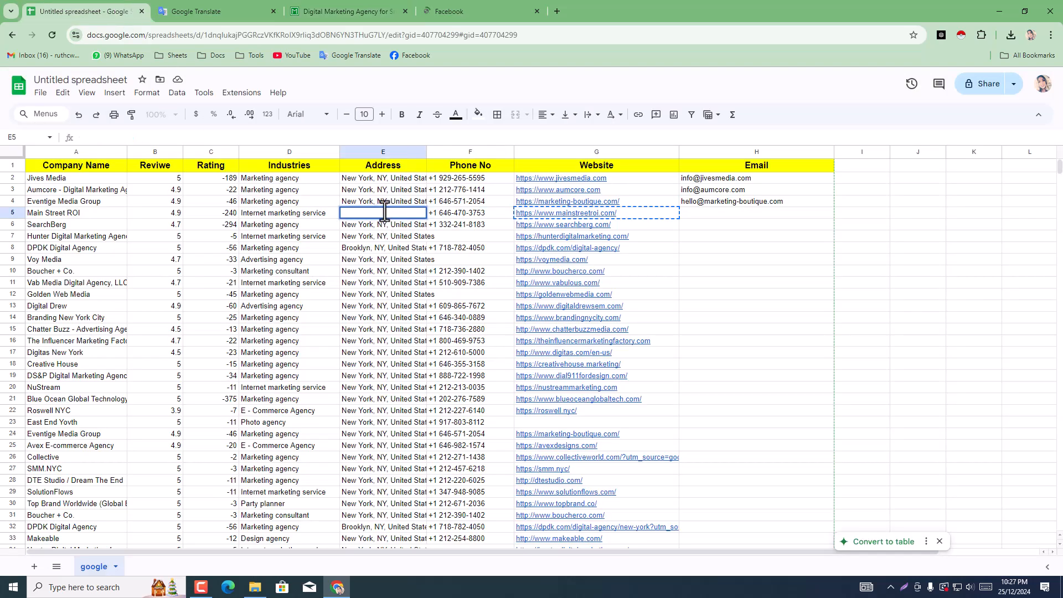
key(ctrl+v)
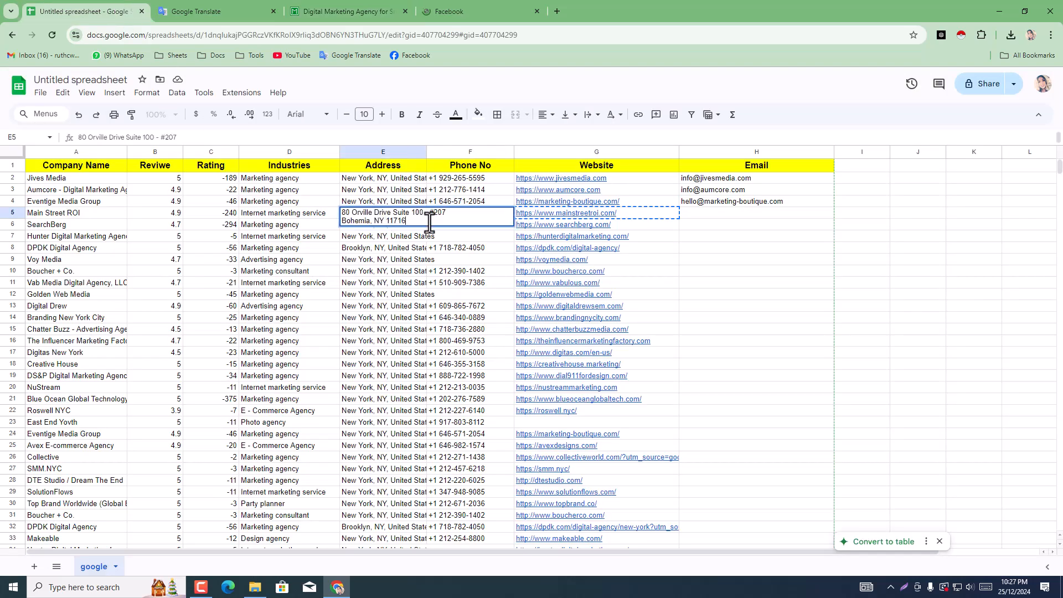
click(716, 294)
Step: Remove the line break from the address in cell E5 so it sits on a single line
click(380, 221)
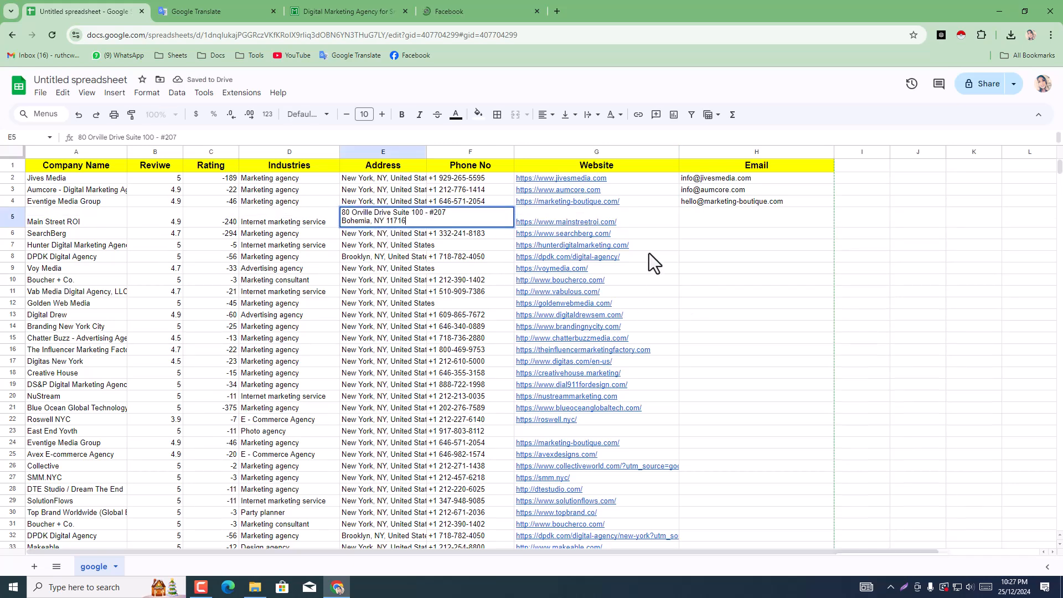
click(343, 224)
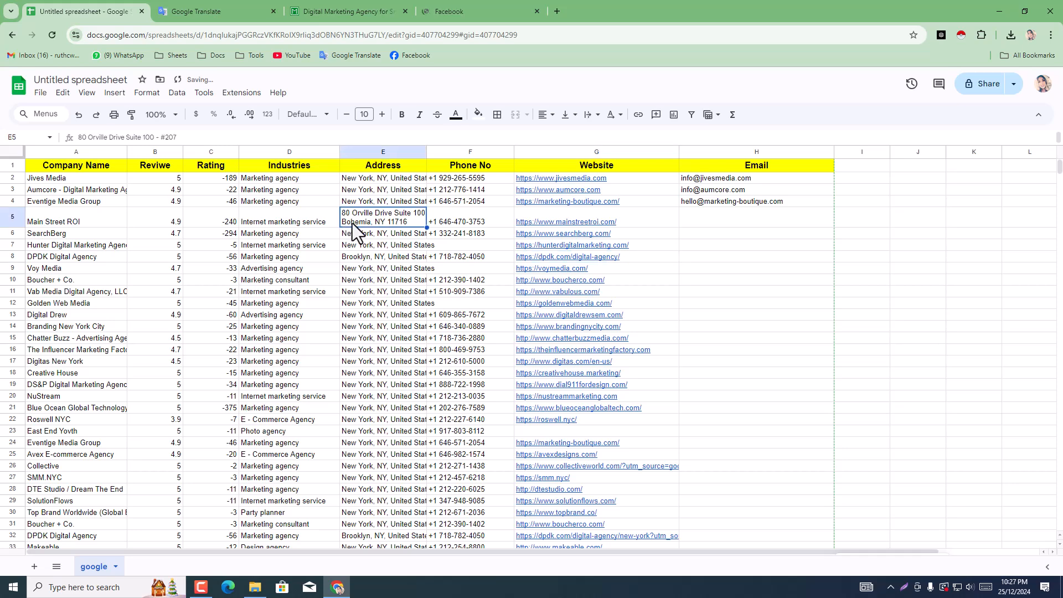
double_click(352, 224)
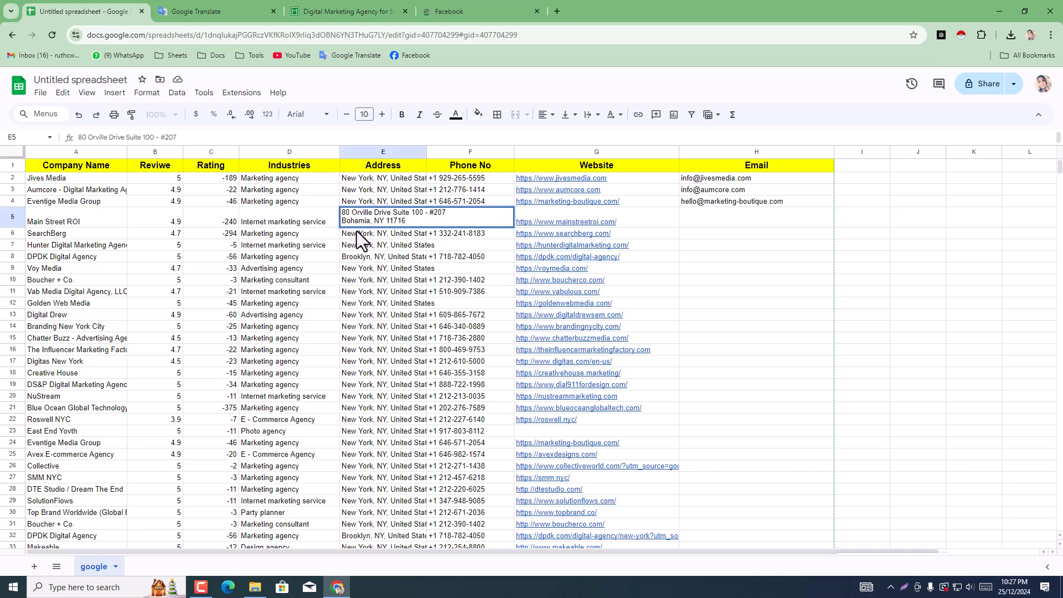
key(BackSpace)
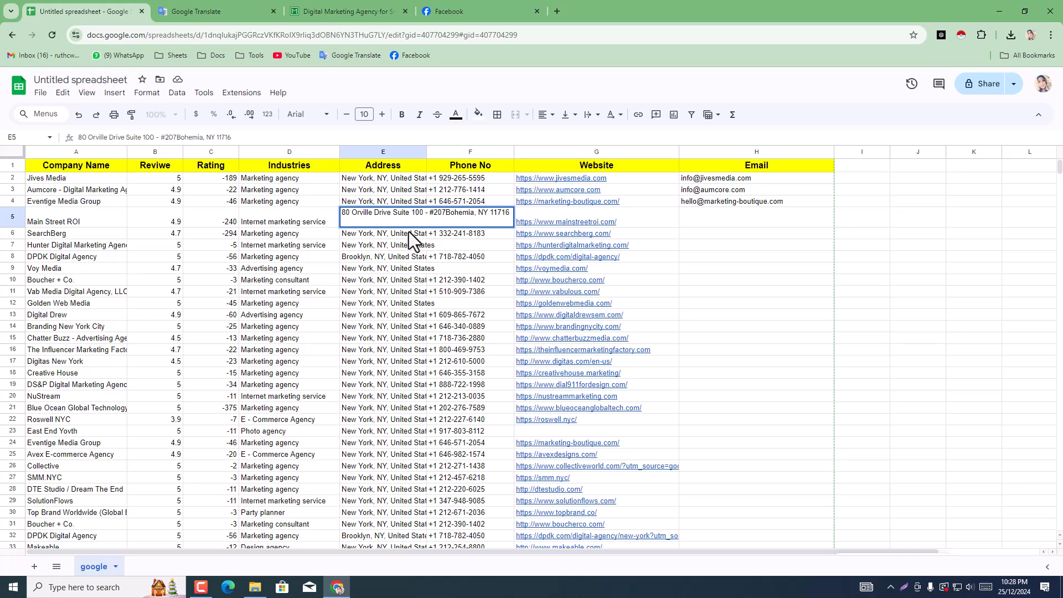
click(708, 215)
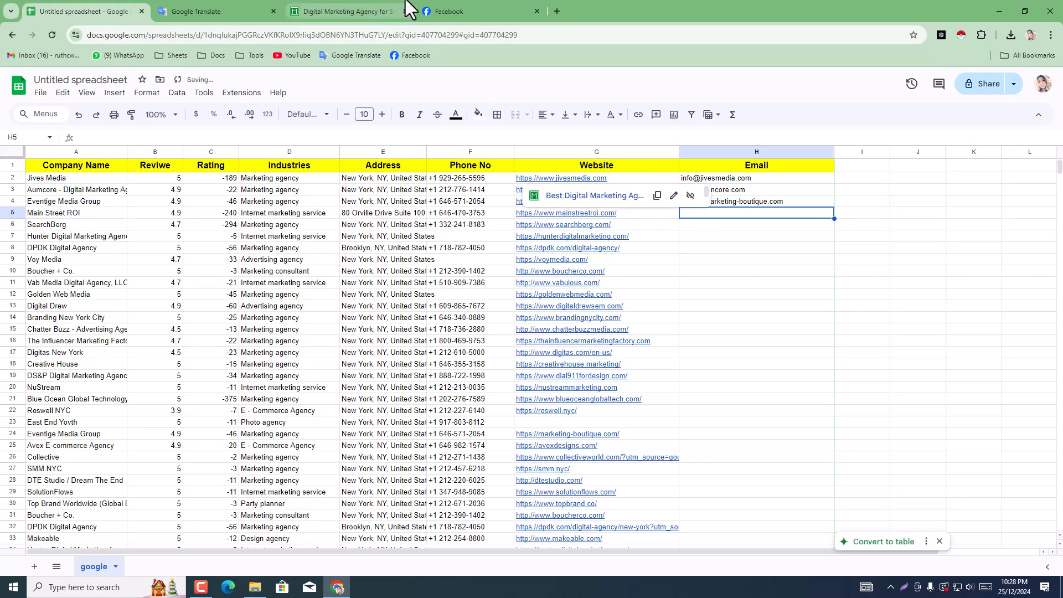
Step: Copy the contact e-mail from the intro section of Main Street ROI's Facebook page
click(432, 10)
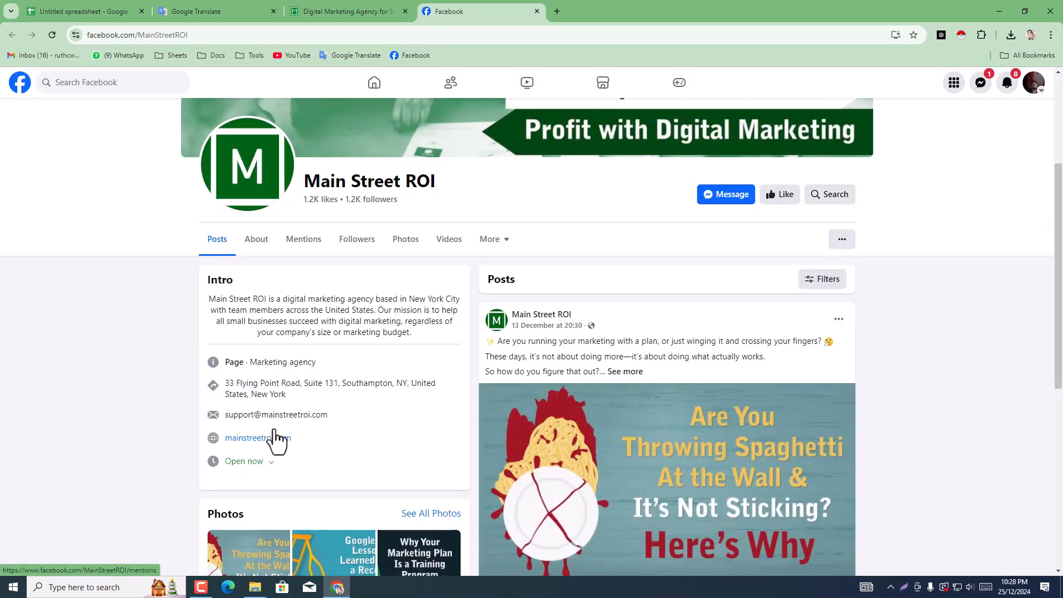
drag(329, 415, 222, 421)
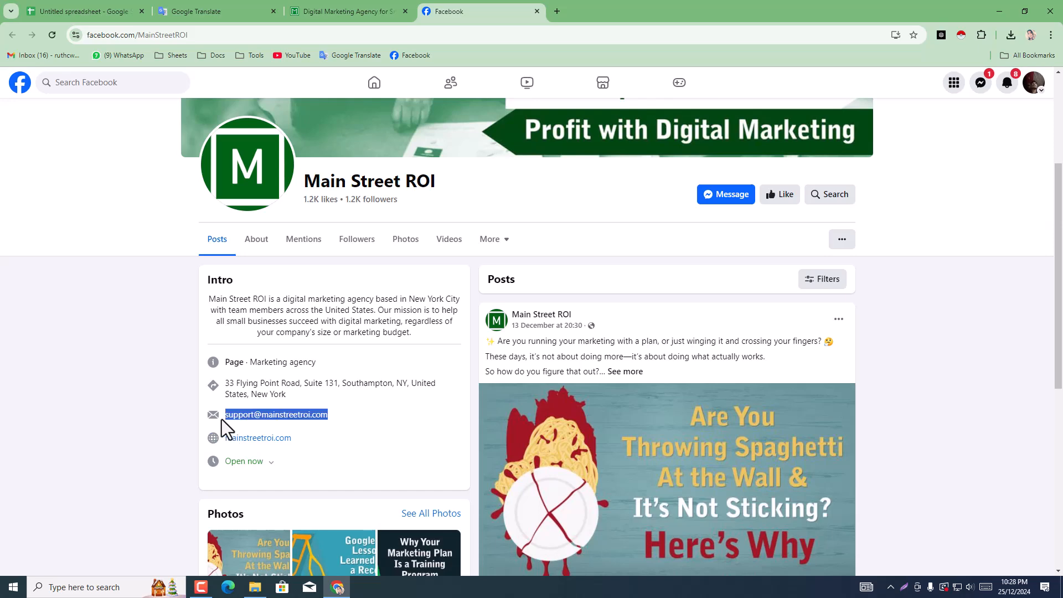
right_click(231, 416)
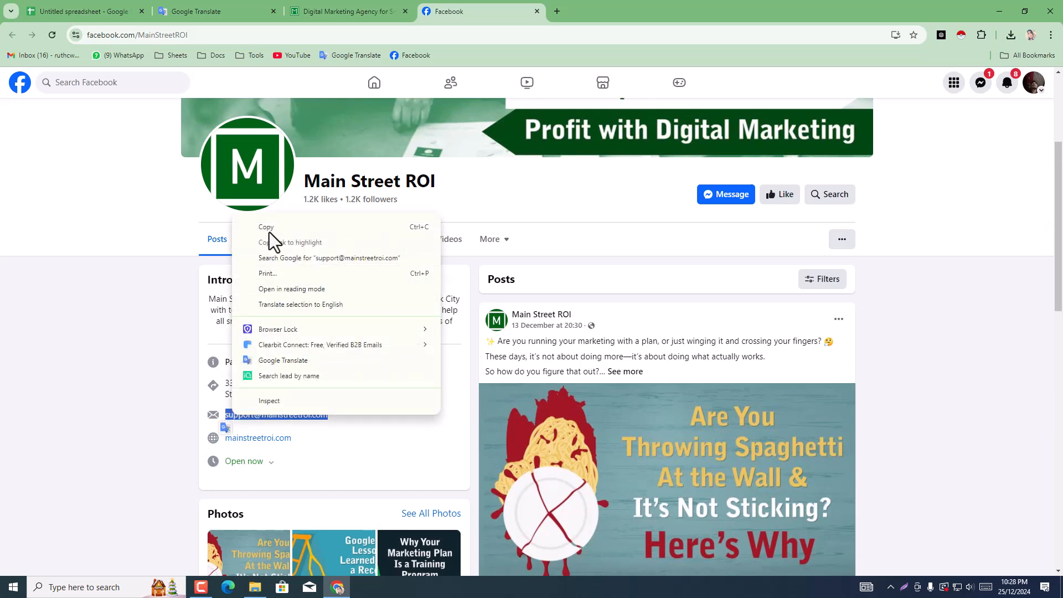
click(270, 229)
Step: Return to the agency spreadsheet and paste the contact e-mail into Main Street ROI's Email cell H5
click(224, 8)
click(340, 8)
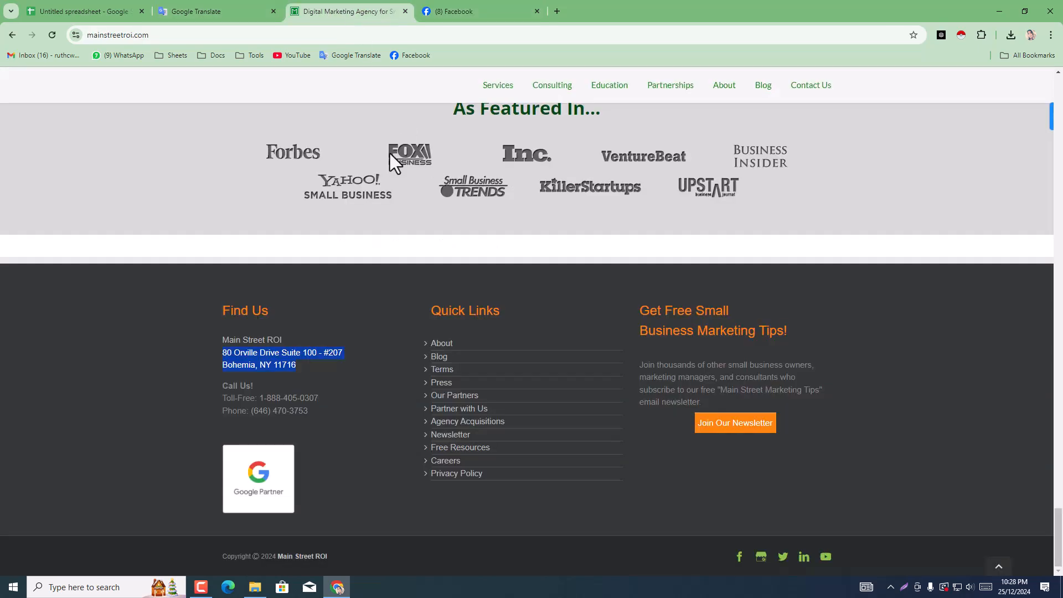
click(201, 8)
click(78, 9)
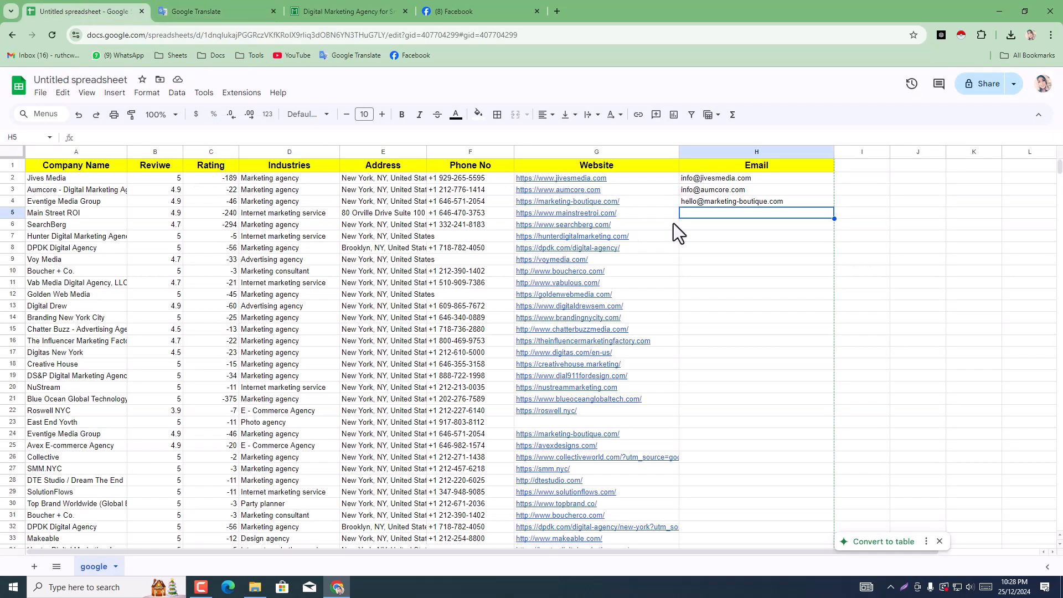
double_click(716, 212)
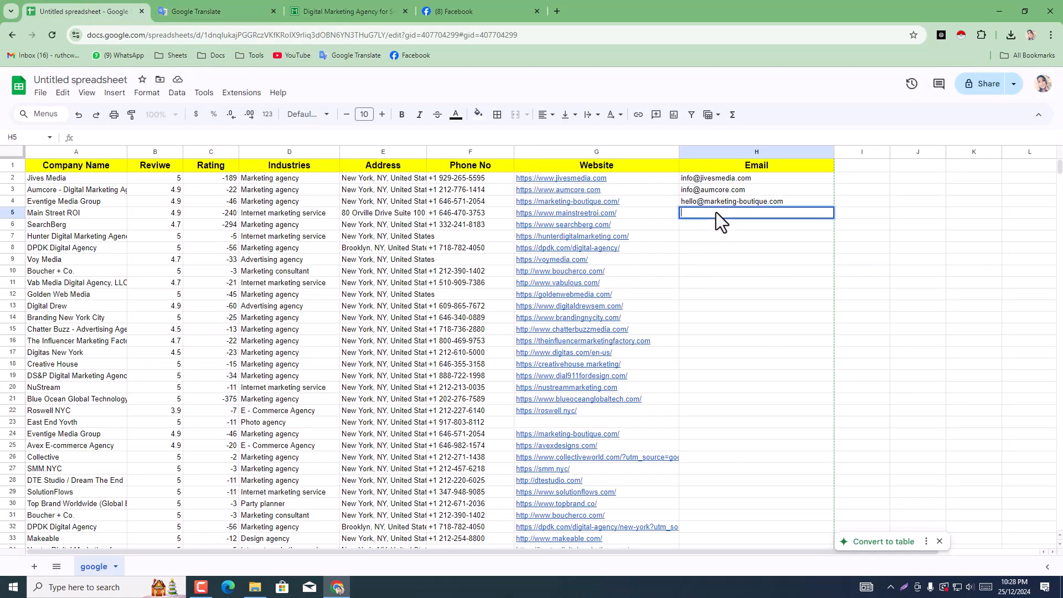
key(ctrl+v)
click(775, 251)
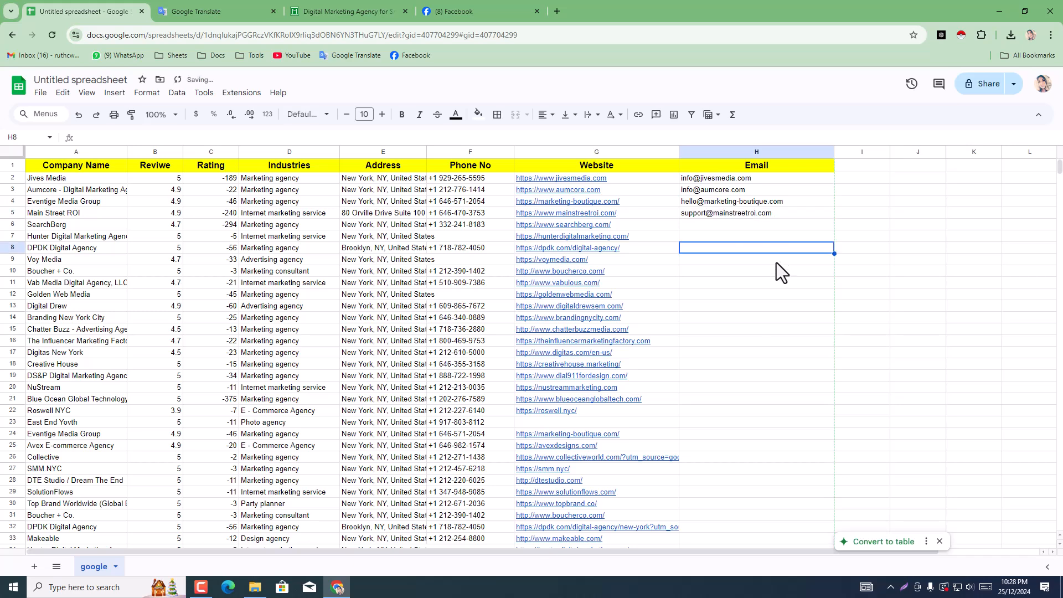
Step: Close the Main Street ROI website and Facebook pages and return to the agency spreadsheet
click(394, 12)
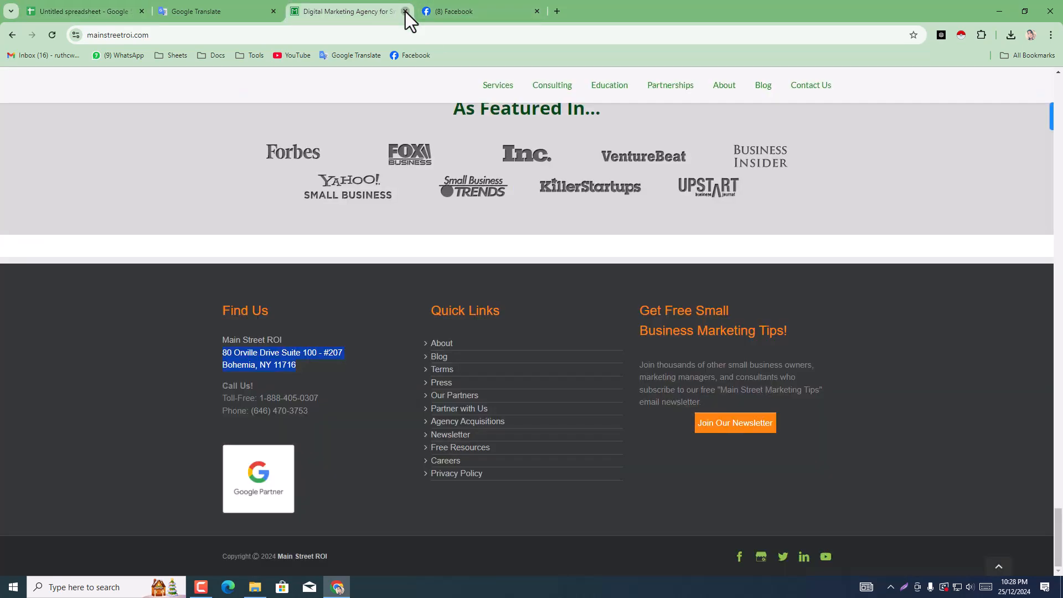
click(405, 11)
key(ctrl+shift+Tab)
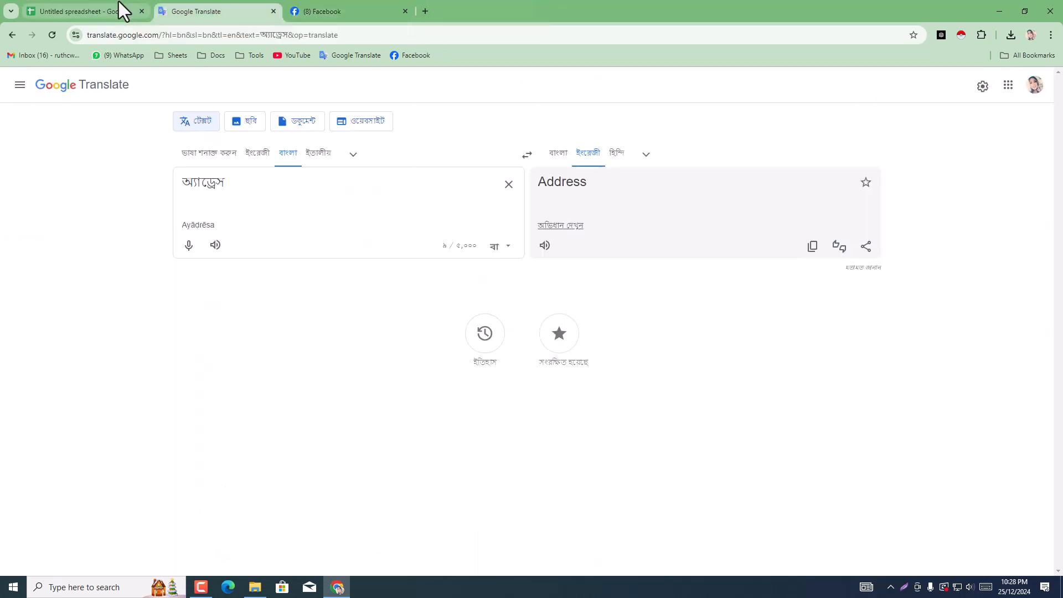
click(118, 2)
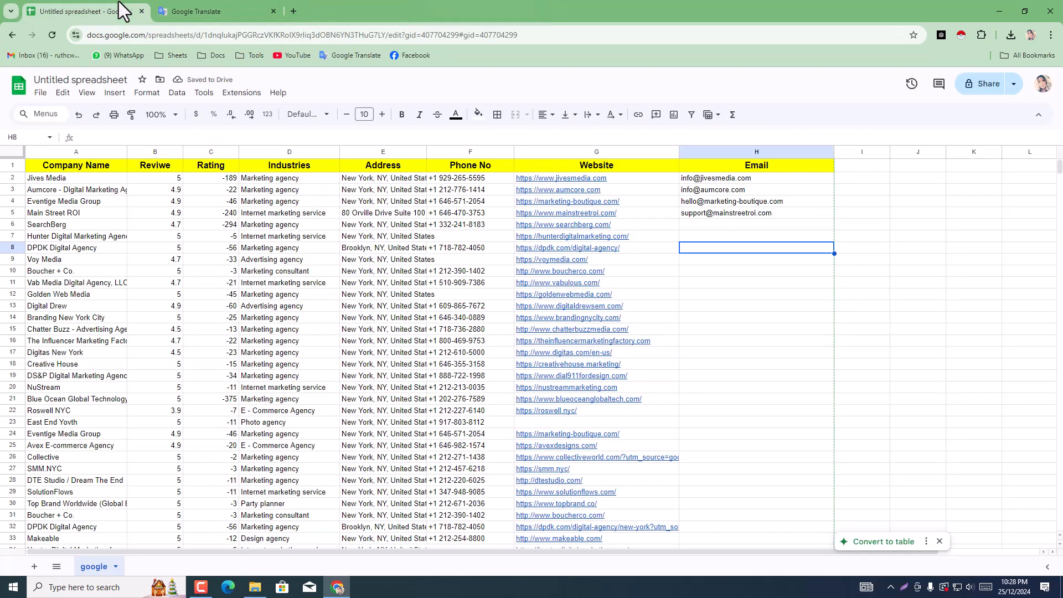
Step: Copy SearchBerg's website address from cell G6 and open it in a new browser tab
click(596, 222)
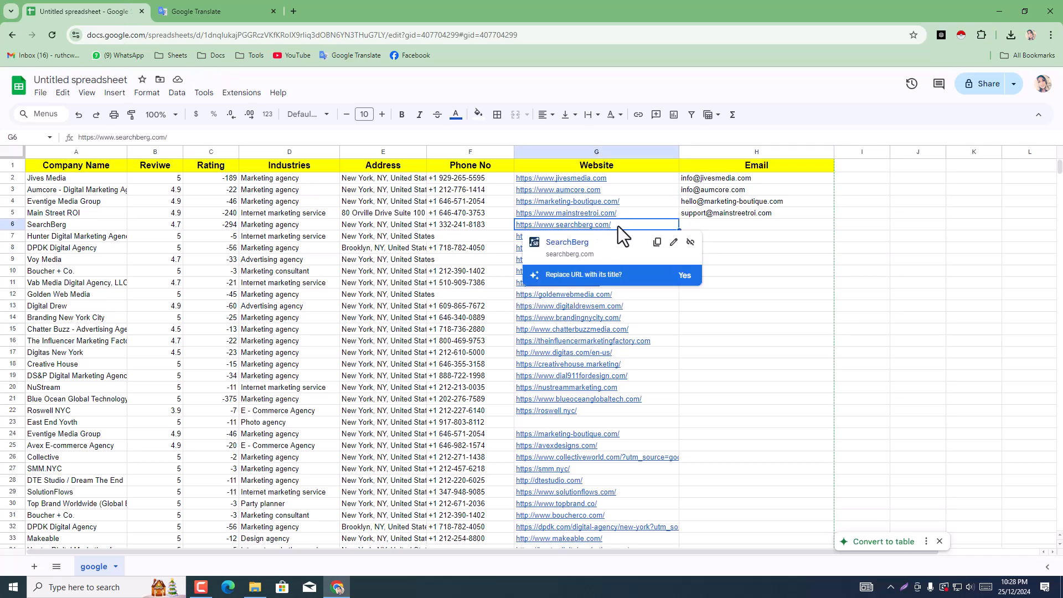
double_click(616, 225)
right_click(618, 228)
click(680, 293)
click(244, 4)
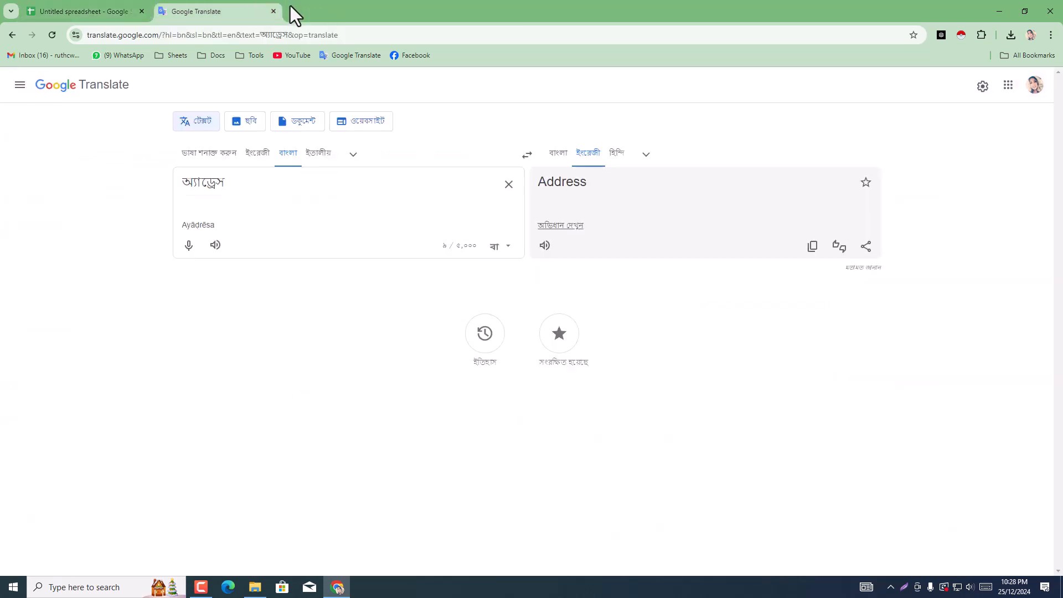
click(293, 11)
key(ctrl+v)
key(Return)
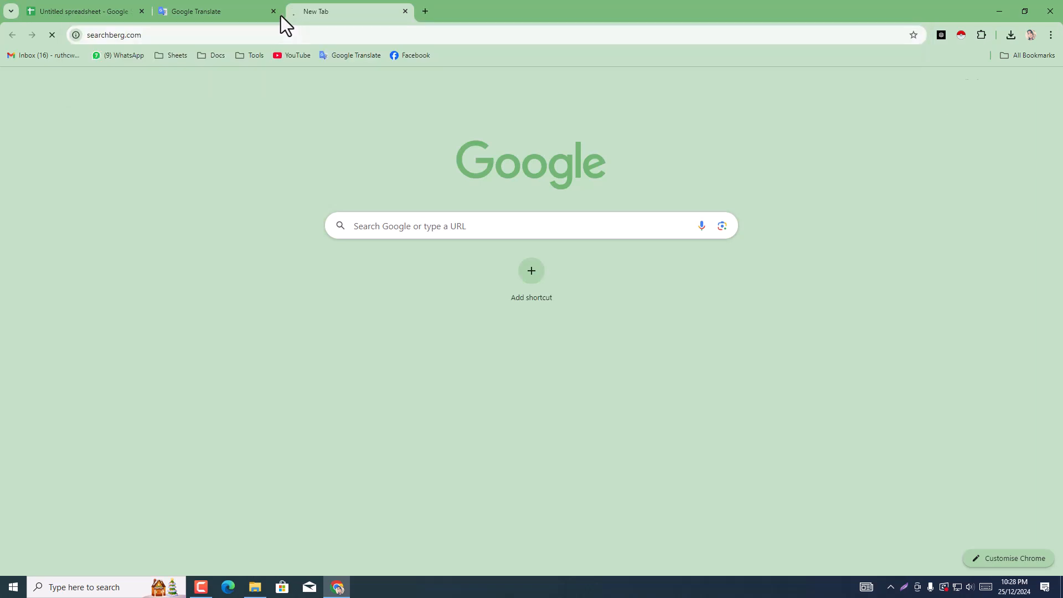
Step: Return to the agency spreadsheet and leave the editing of SearchBerg's Website cell G6
click(232, 6)
click(103, 8)
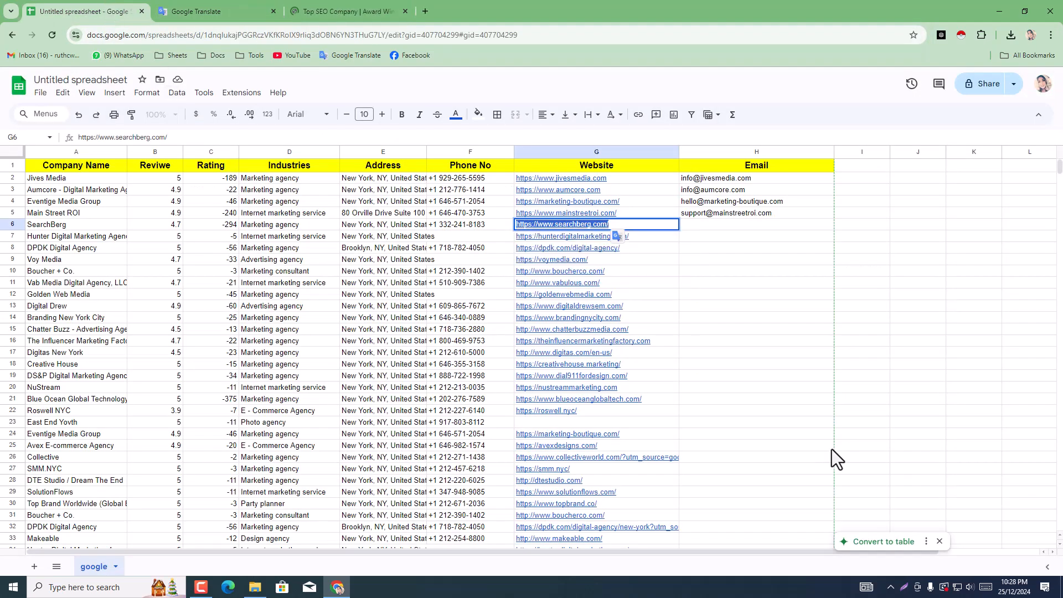
click(782, 397)
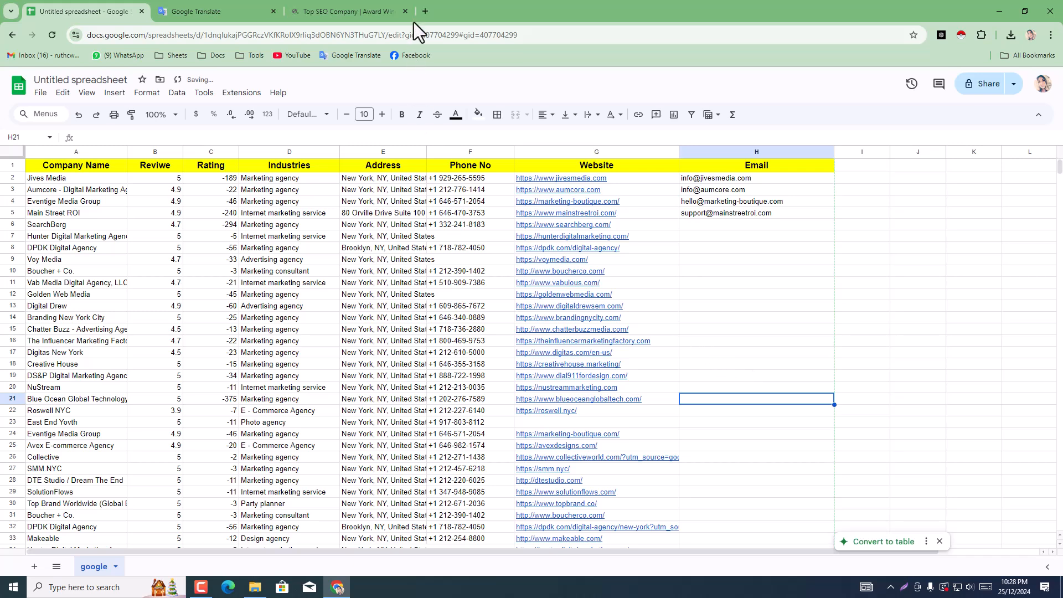
Step: Look through the SearchBerg website's footer for a contact e-mail and open the agency's Facebook page from its social links
click(360, 1)
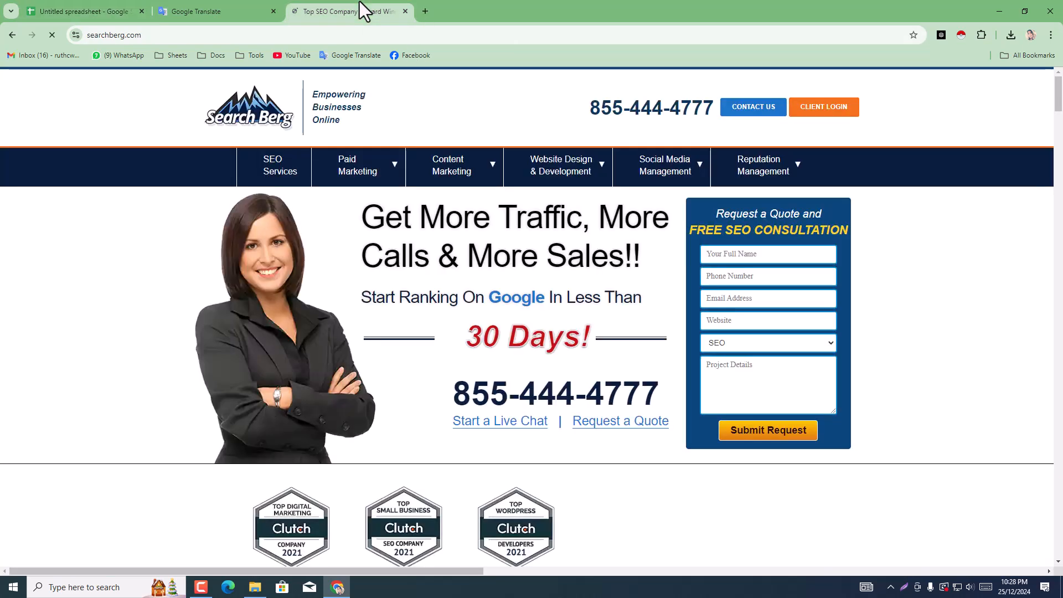
scroll(782, 129, down, 8)
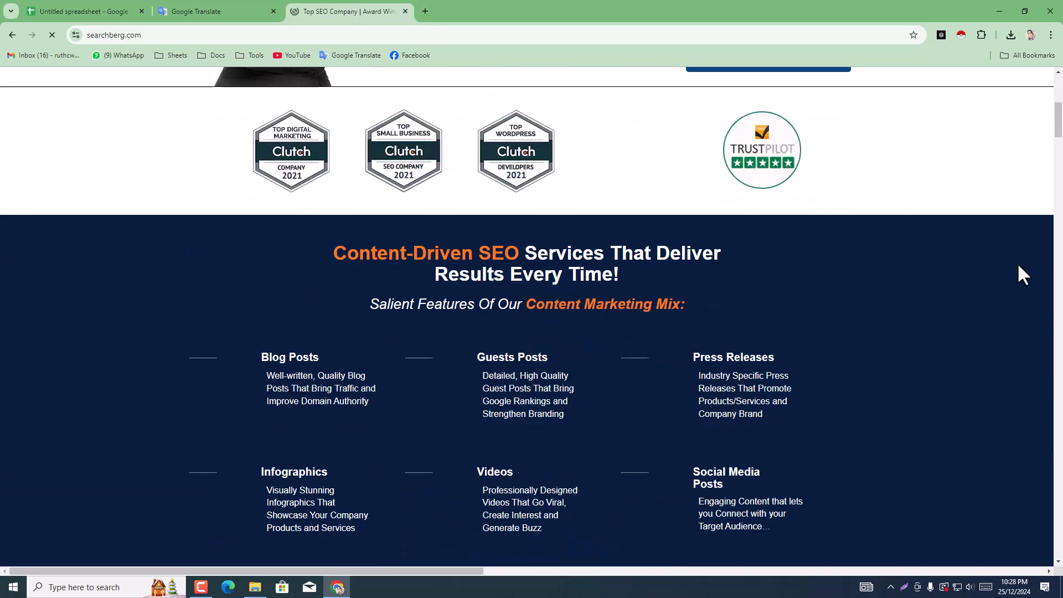
drag(1059, 127, 1062, 554)
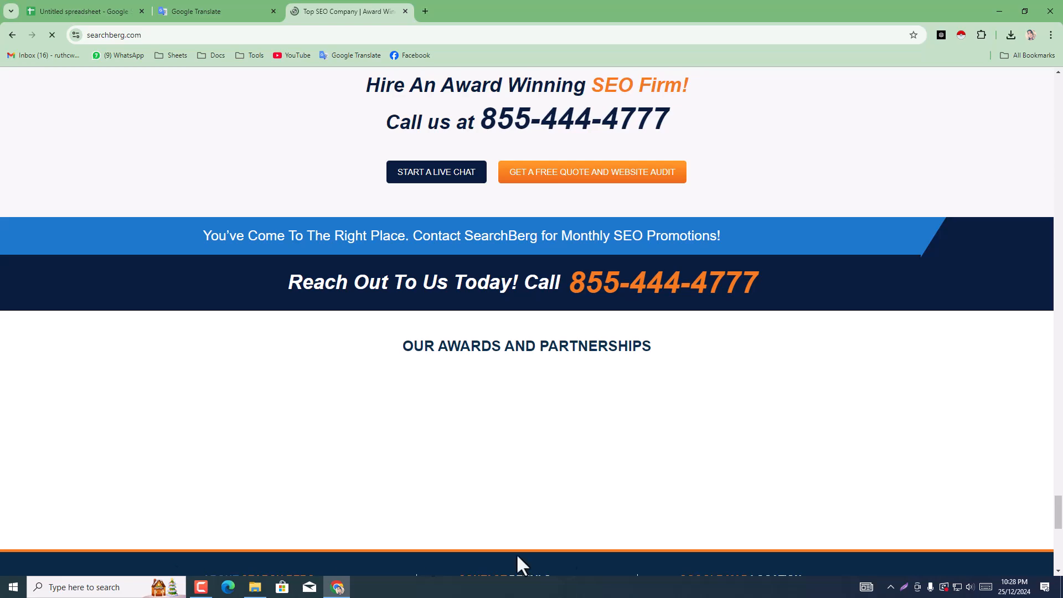
scroll(579, 542, down, 6)
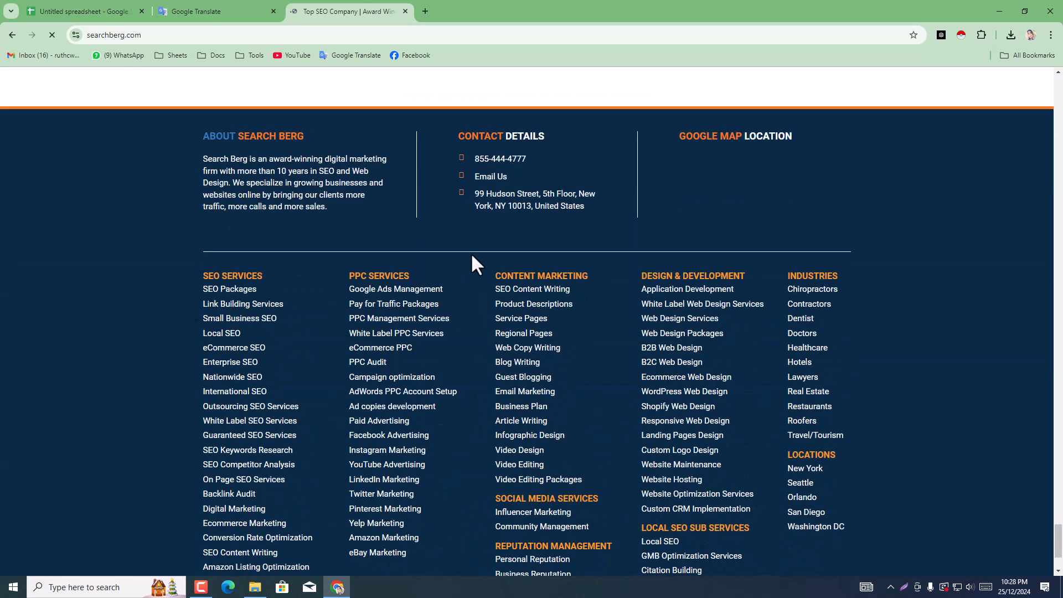
scroll(332, 282, down, 2)
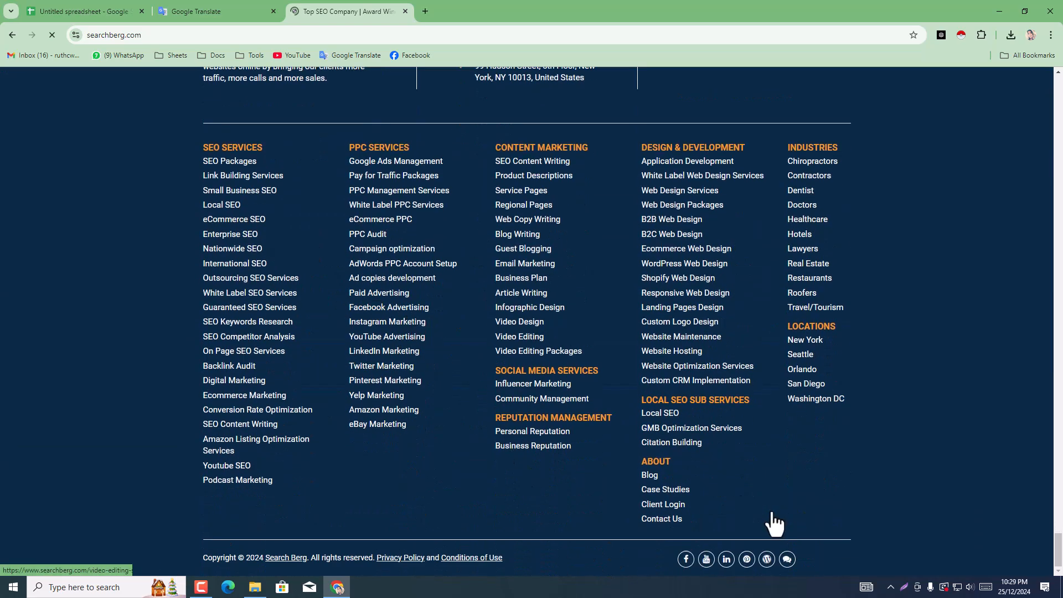
scroll(517, 410, up, 3)
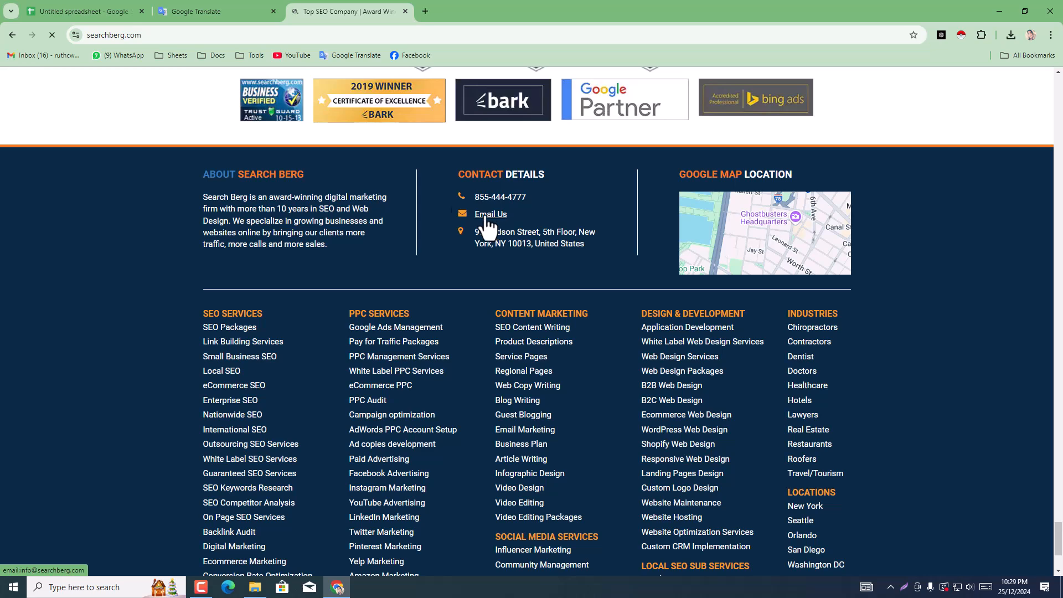
scroll(797, 516, down, 3)
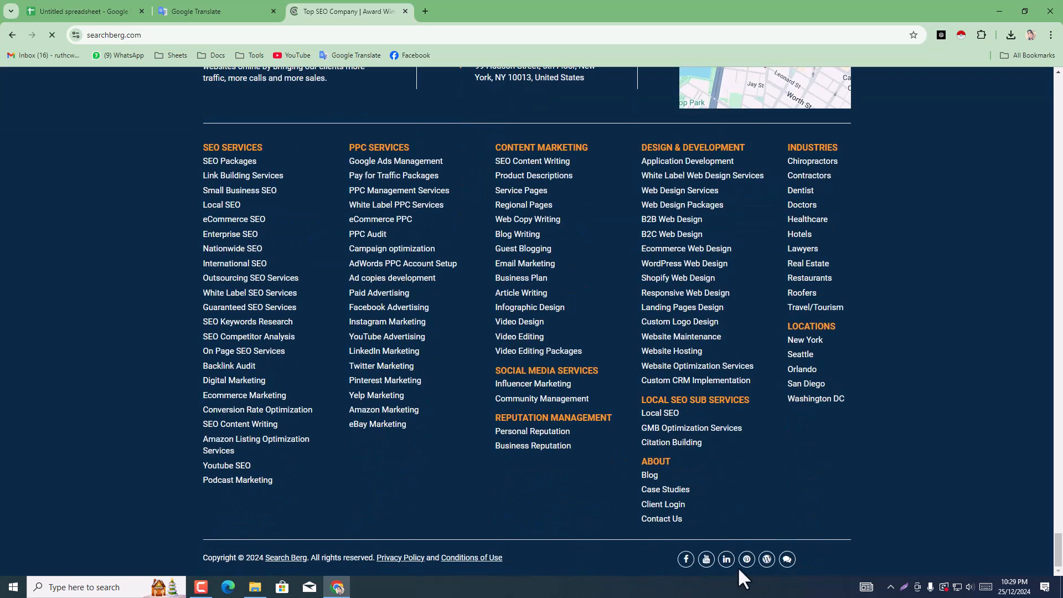
click(686, 561)
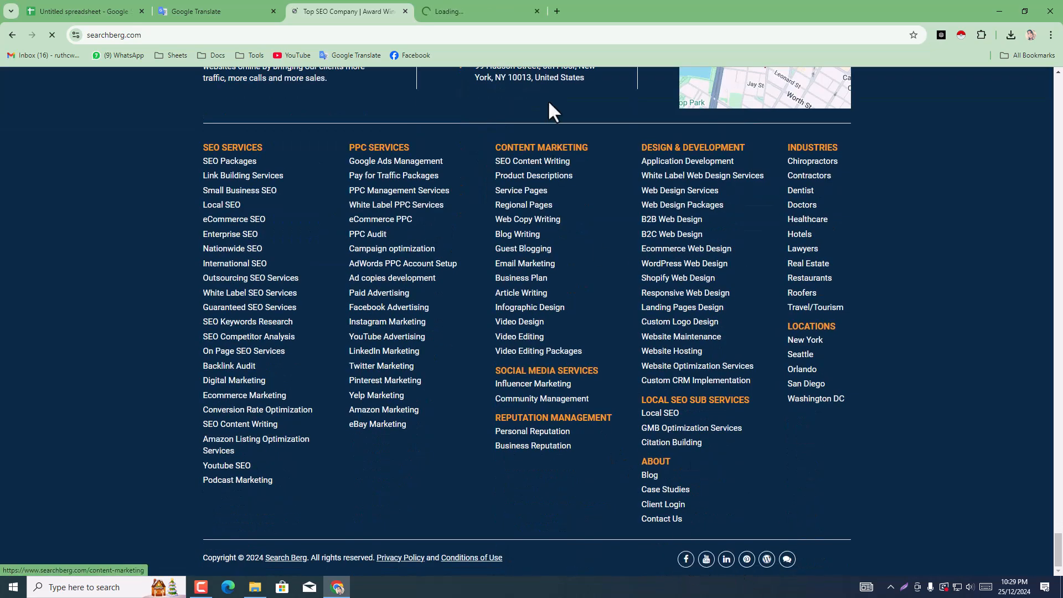
click(511, 4)
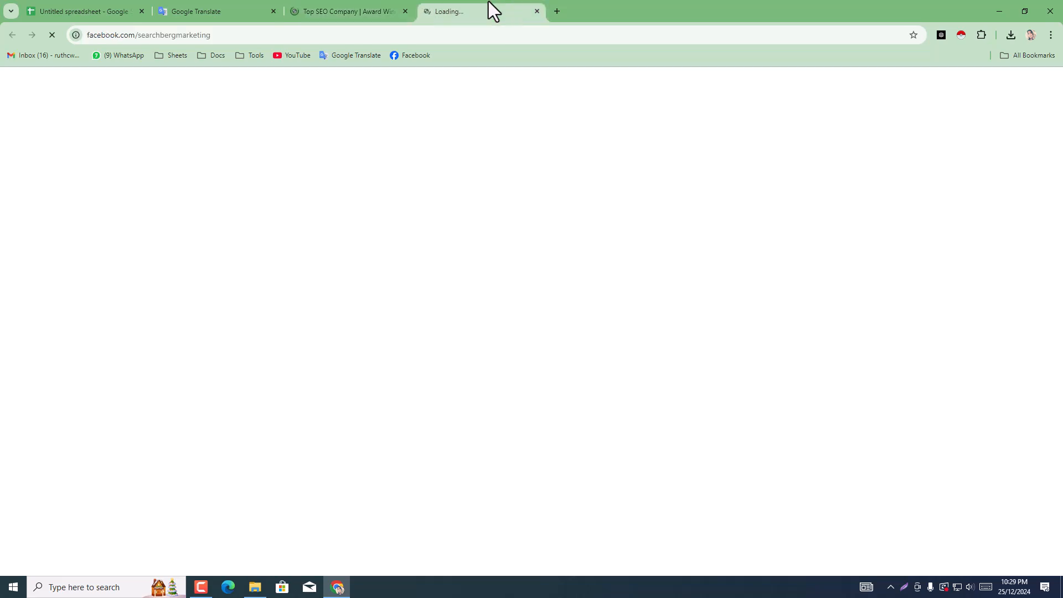
Step: Examine the contact details and social links in the SearchBerg website's footer while the Facebook page loads
click(374, 9)
scroll(398, 177, up, 4)
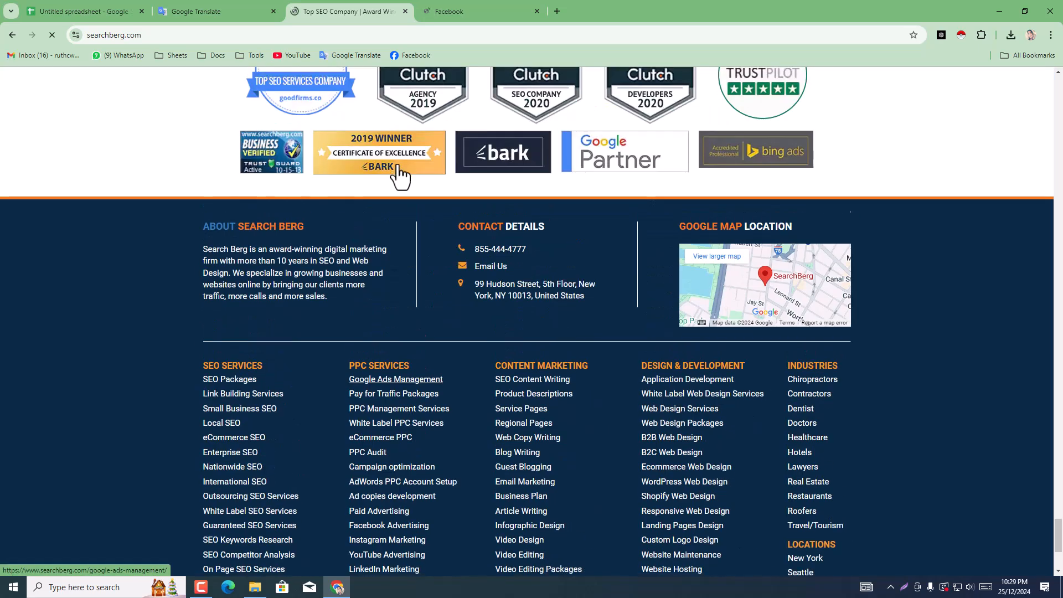
scroll(719, 347, down, 4)
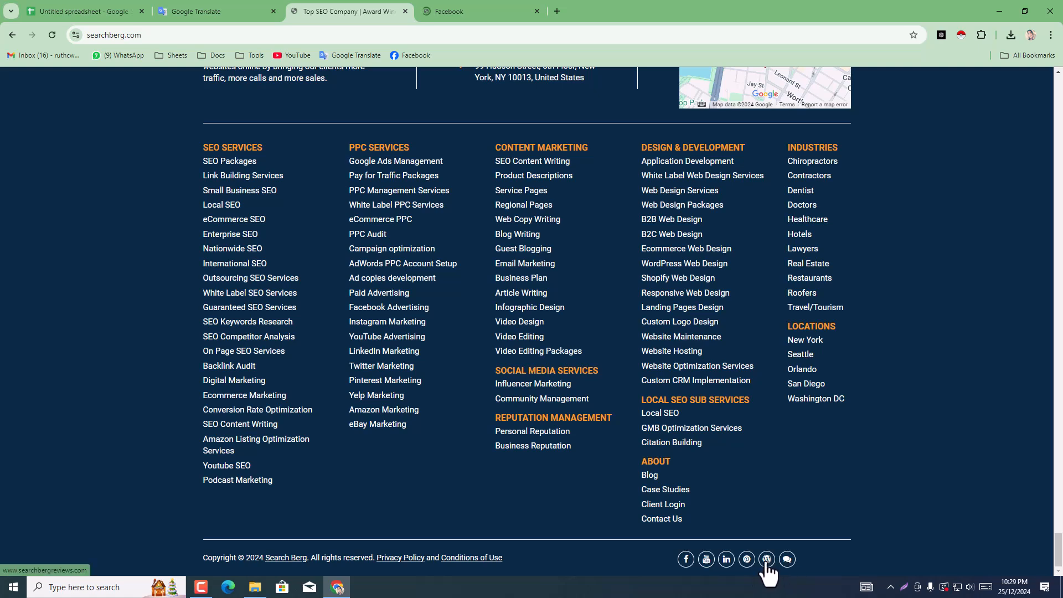
scroll(787, 563, up, 1)
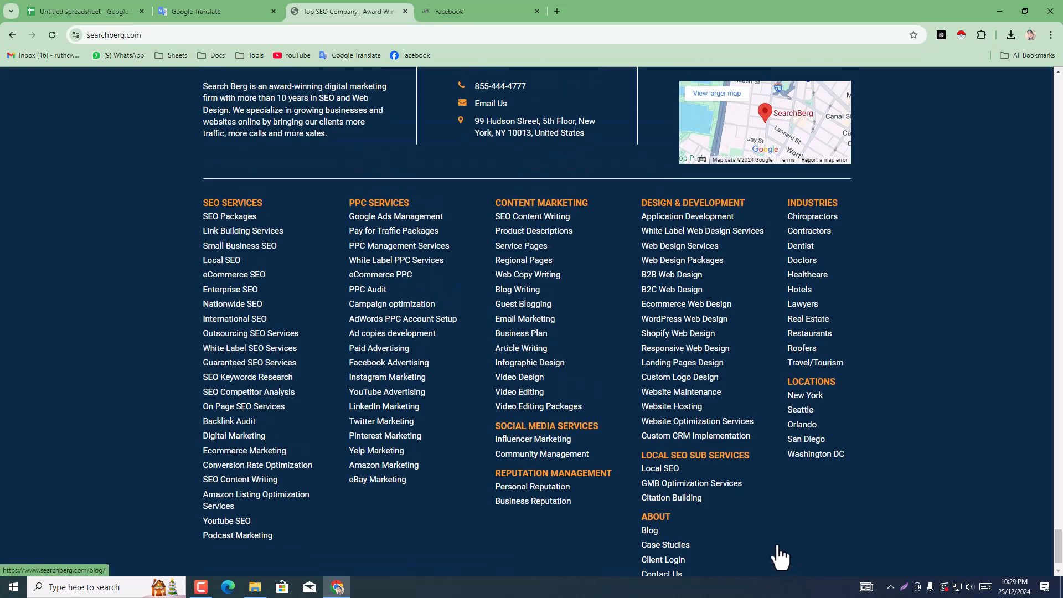
scroll(781, 557, up, 1)
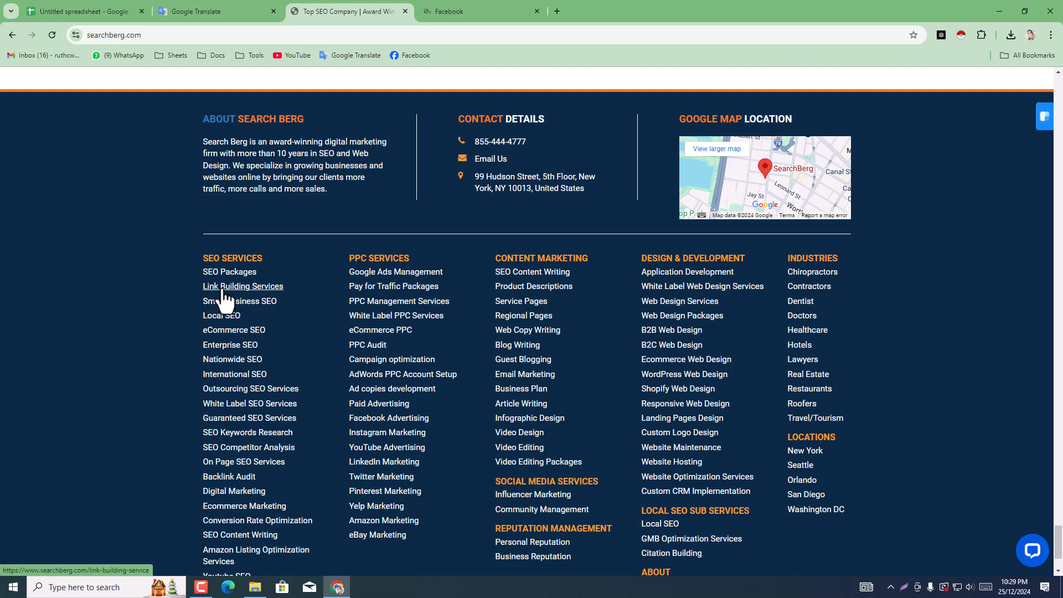
scroll(275, 271, down, 1)
scroll(274, 265, up, 15)
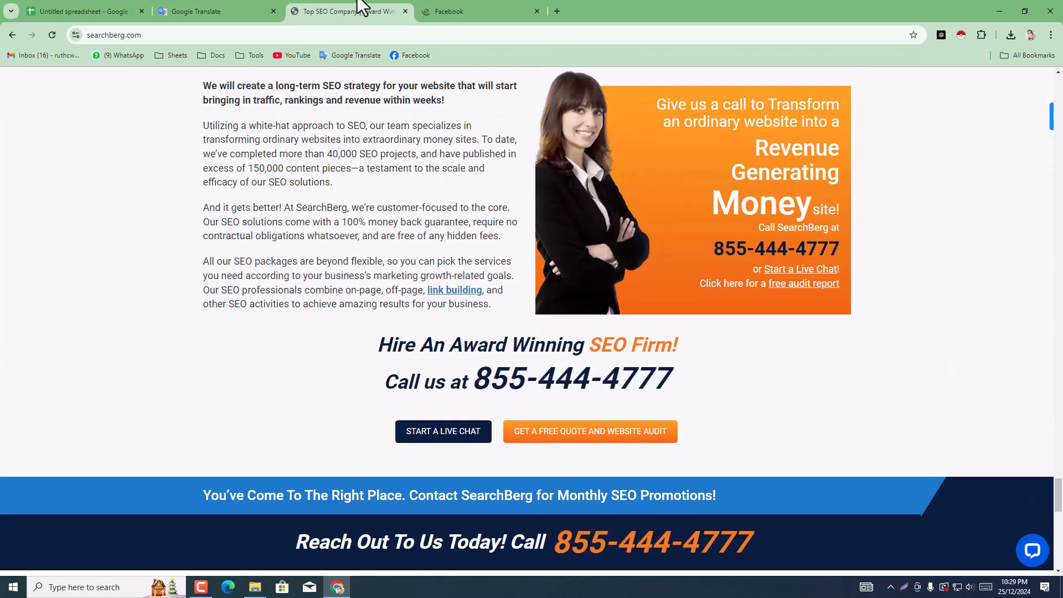
Step: Copy the contact e-mail from the intro section of SearchBerg's Facebook page
click(458, 10)
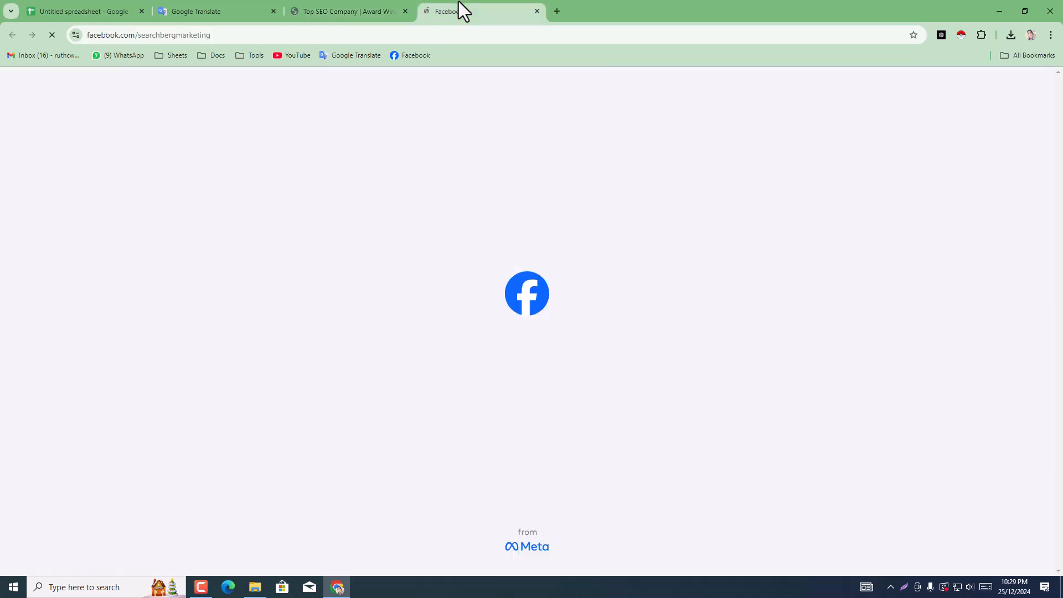
scroll(258, 380, down, 4)
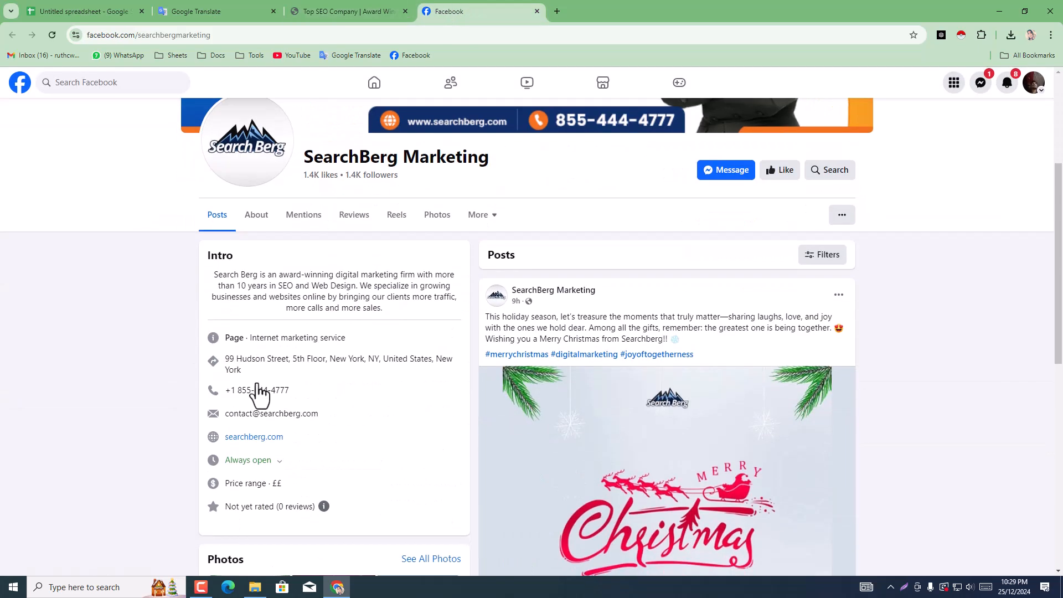
scroll(224, 413, up, 4)
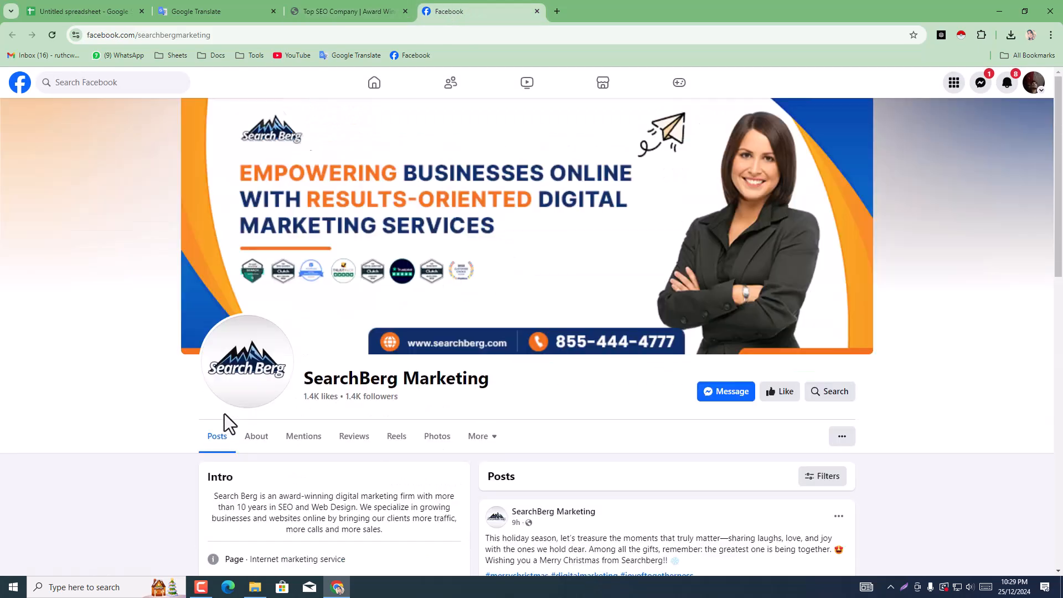
scroll(203, 427, down, 3)
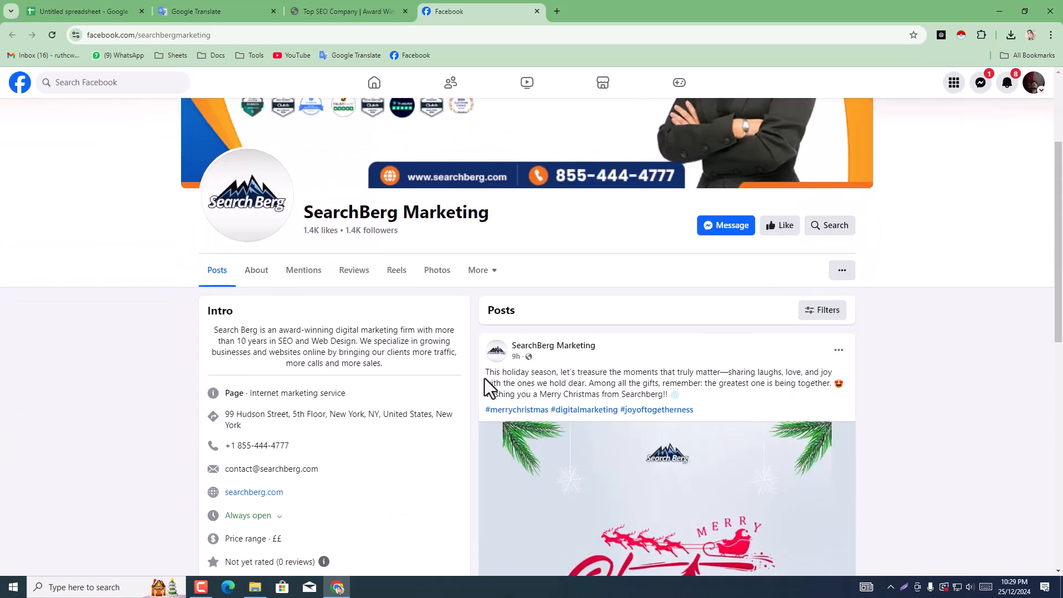
scroll(484, 377, down, 4)
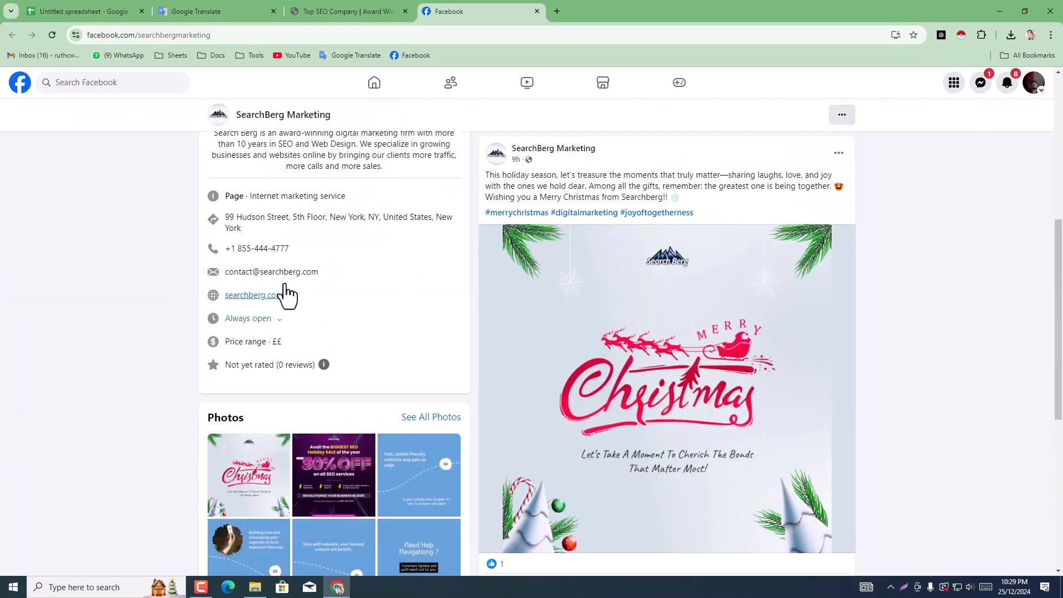
drag(327, 289, 228, 274)
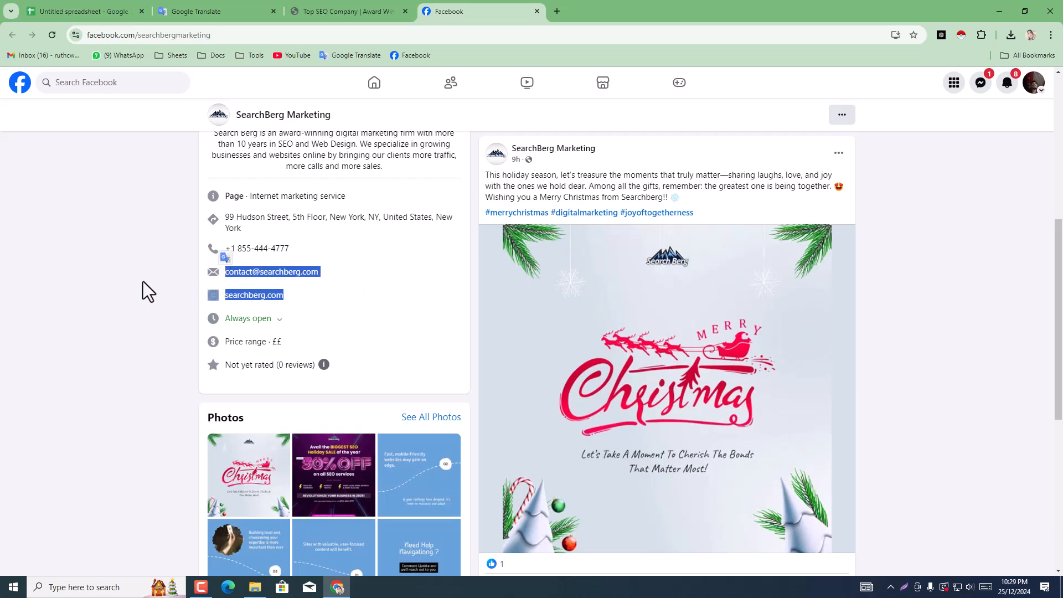
click(300, 275)
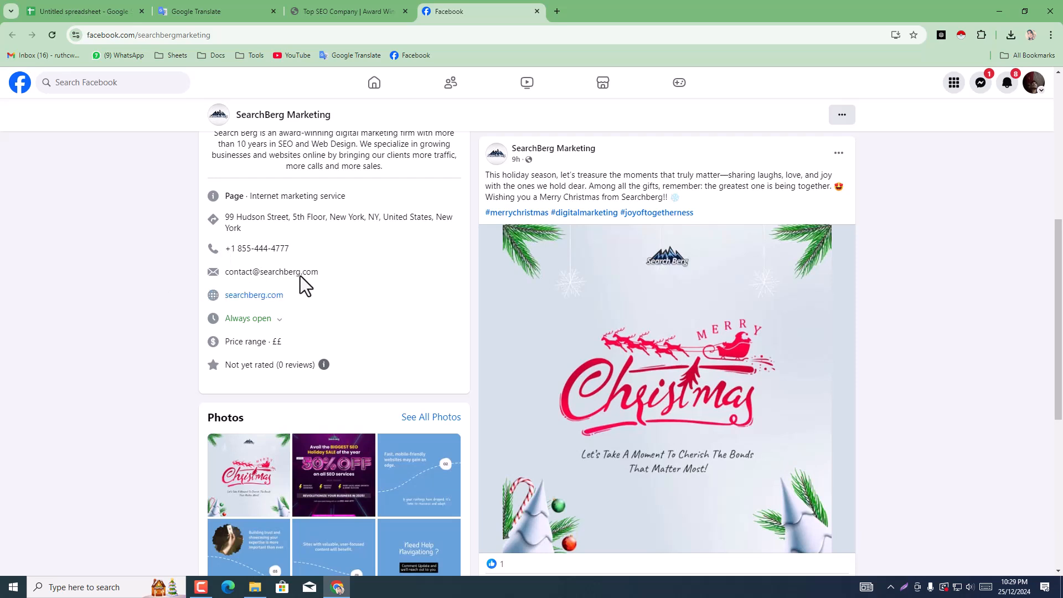
triple_click(235, 273)
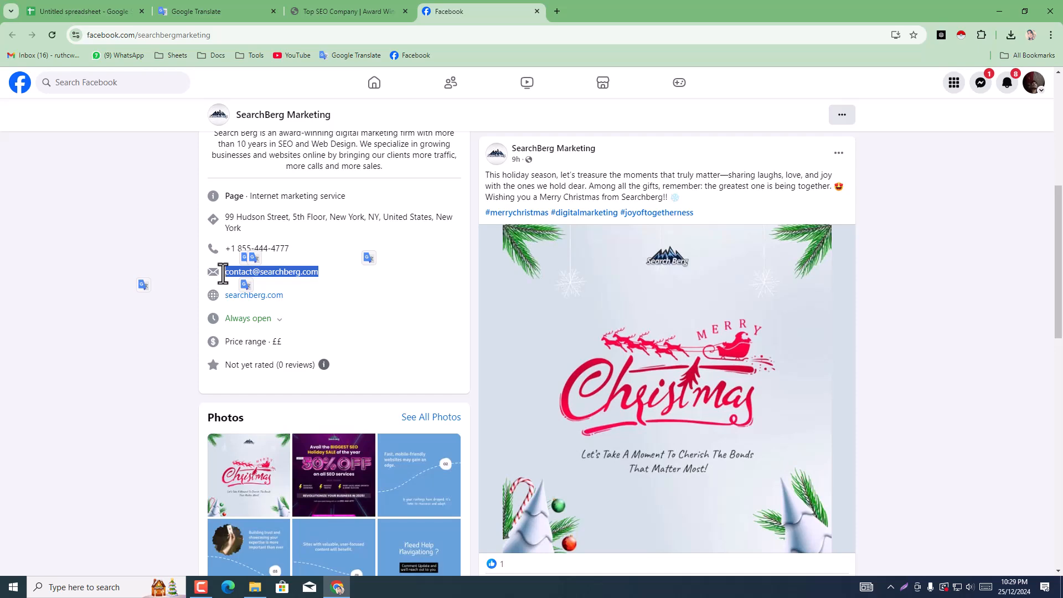
right_click(259, 269)
click(289, 285)
Step: Go back to SearchBerg's Facebook page from the spreadsheet and copy the contact e-mail again
click(112, 10)
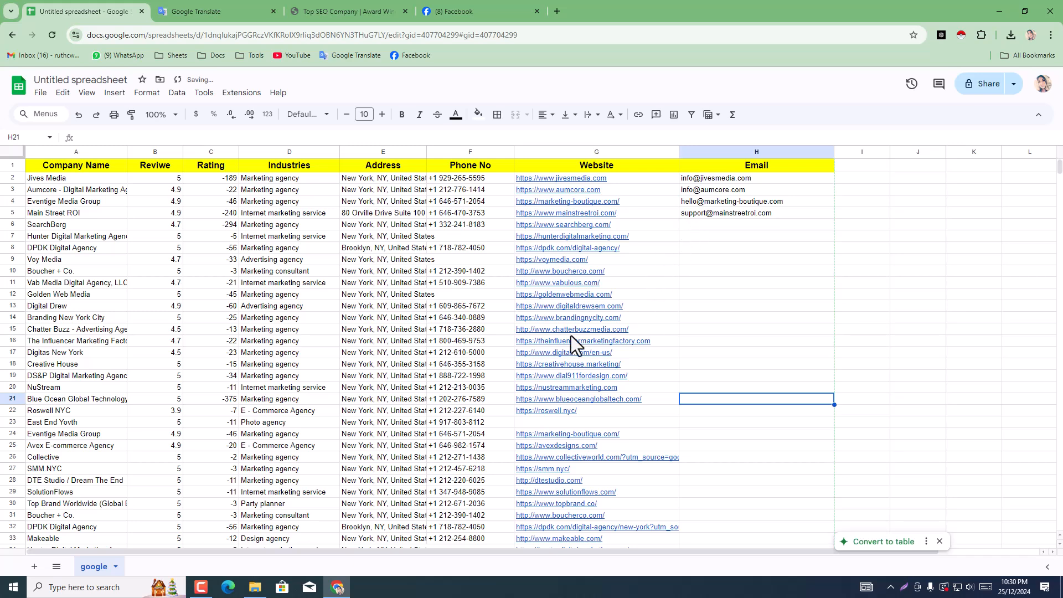
click(231, 2)
click(305, 3)
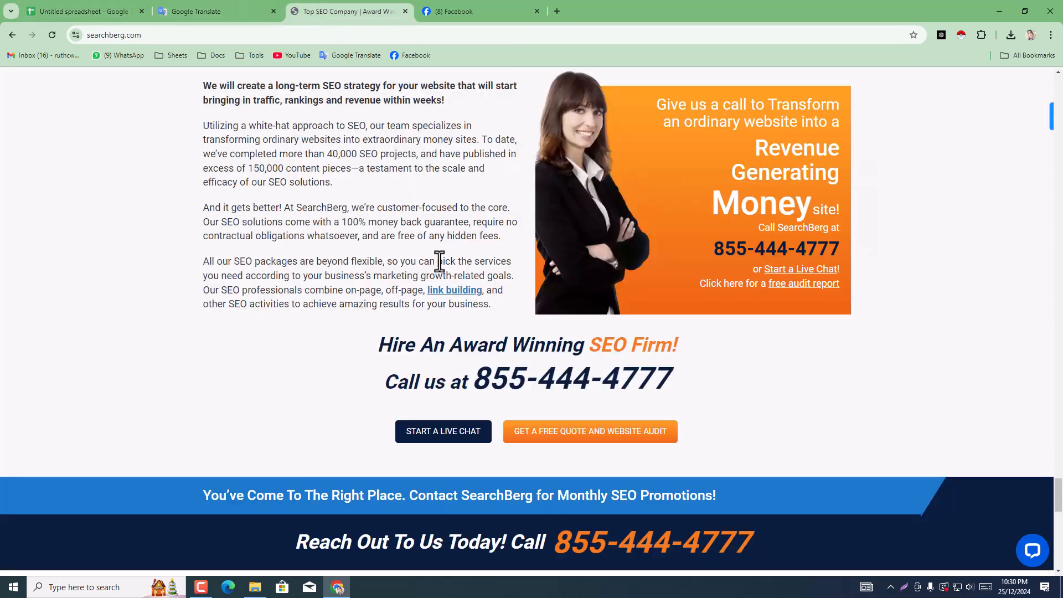
click(450, 2)
right_click(259, 275)
click(302, 289)
Step: Close the SearchBerg website and Facebook pages and return to the agency spreadsheet
click(382, 9)
click(405, 11)
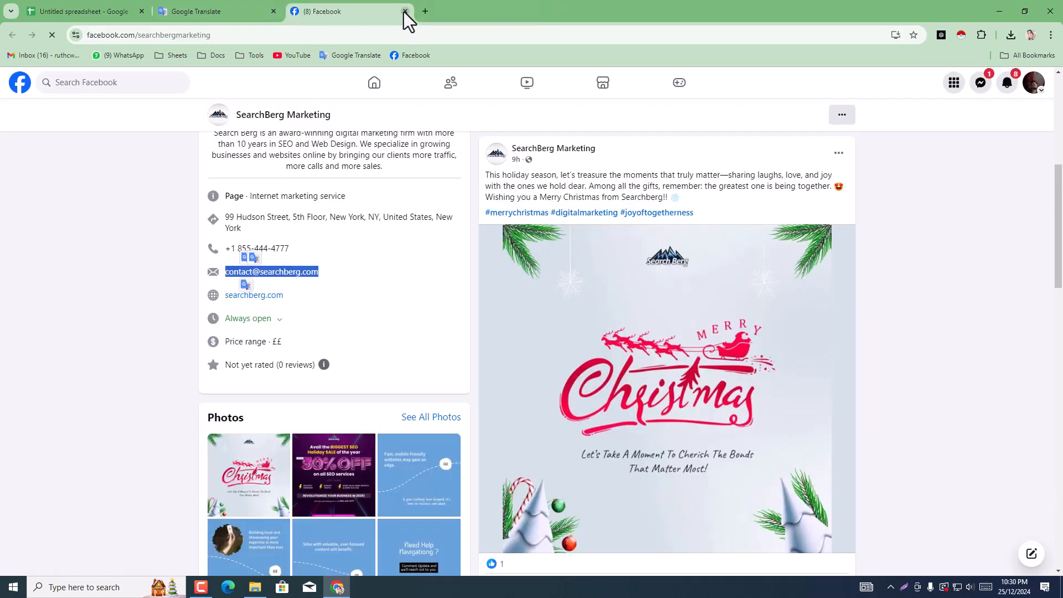
click(405, 11)
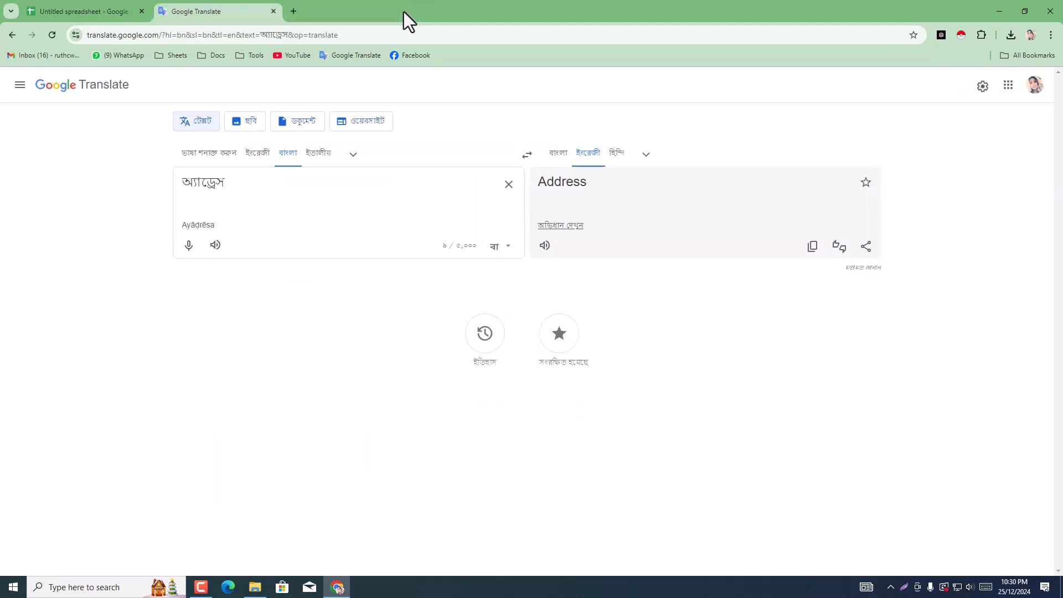
click(133, 8)
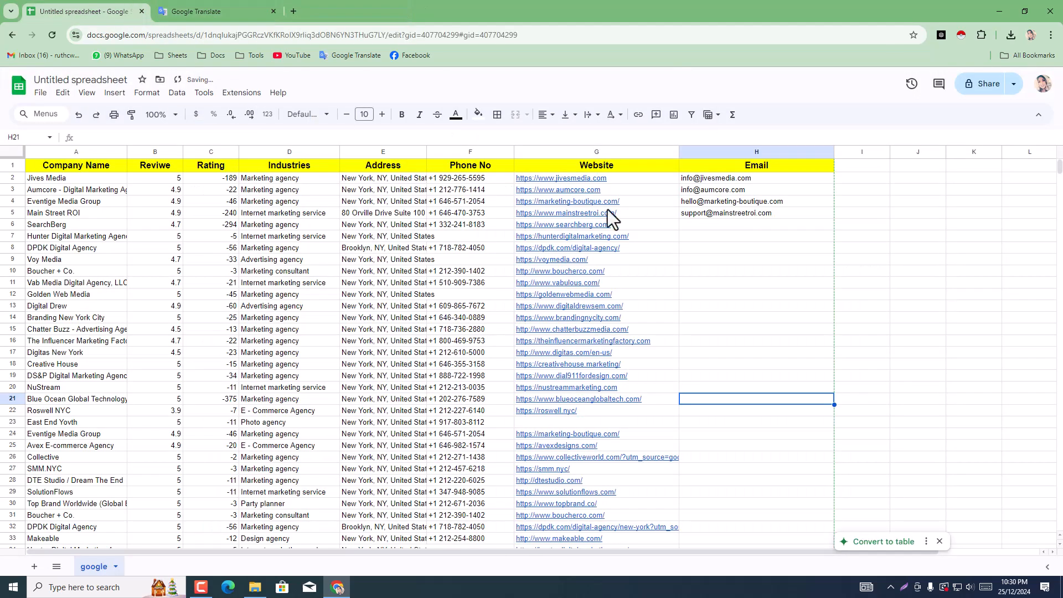
Step: Paste the copied contact e-mail into SearchBerg's Email cell H6
click(721, 224)
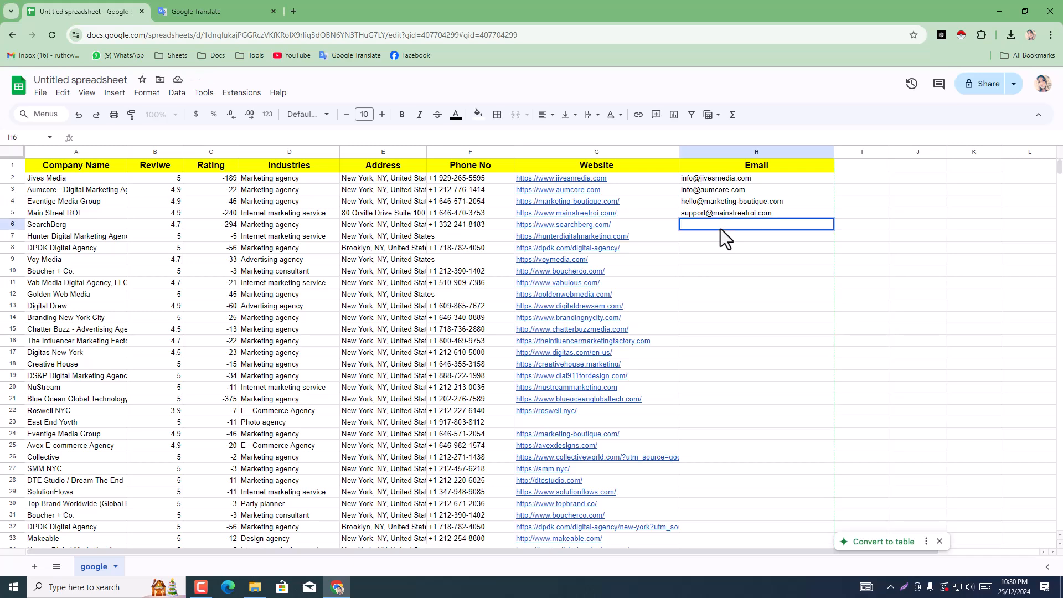
key(ctrl+v)
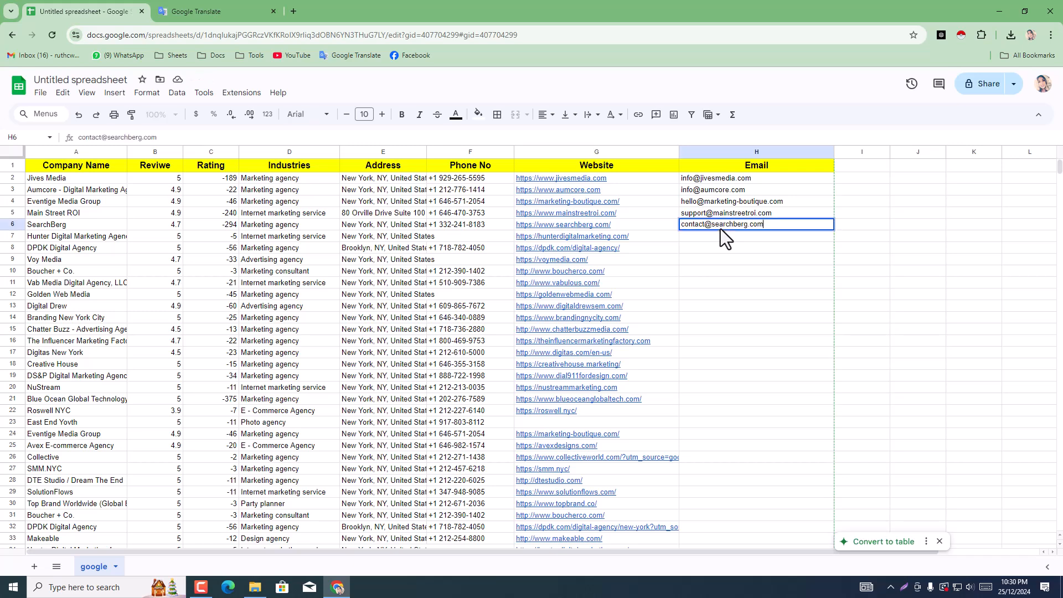
click(728, 285)
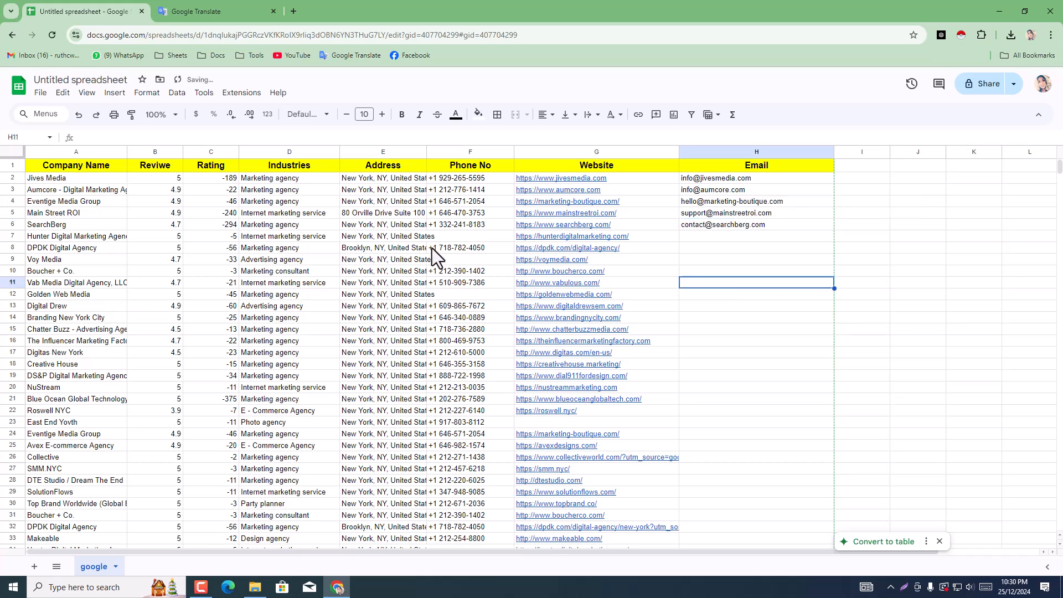
Step: Copy Hunter Digital Marketing Agency's website link from cell G7 and open it in a new browser tab
click(437, 239)
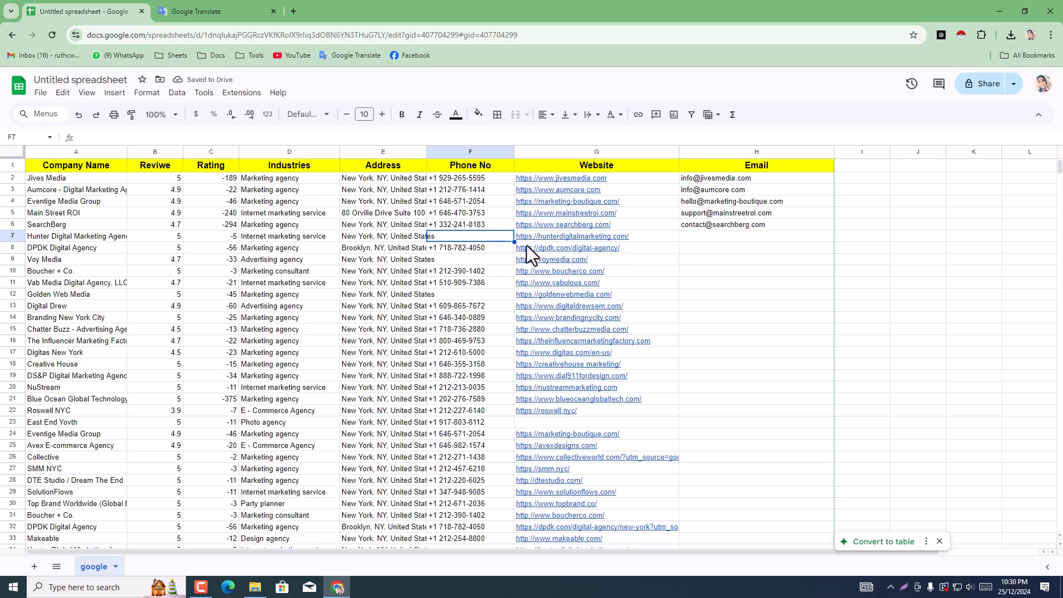
click(581, 233)
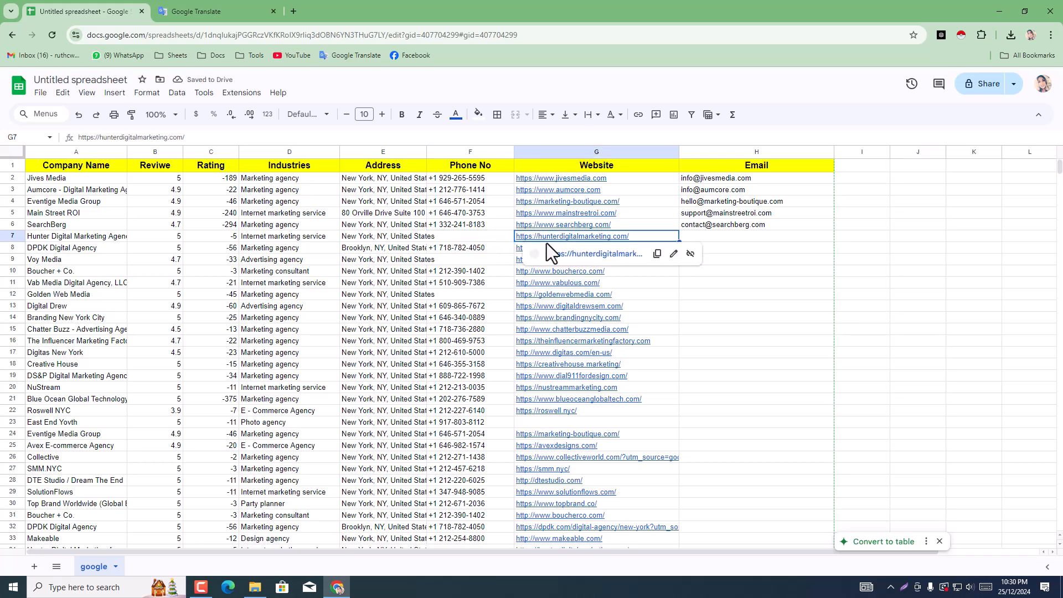
click(658, 253)
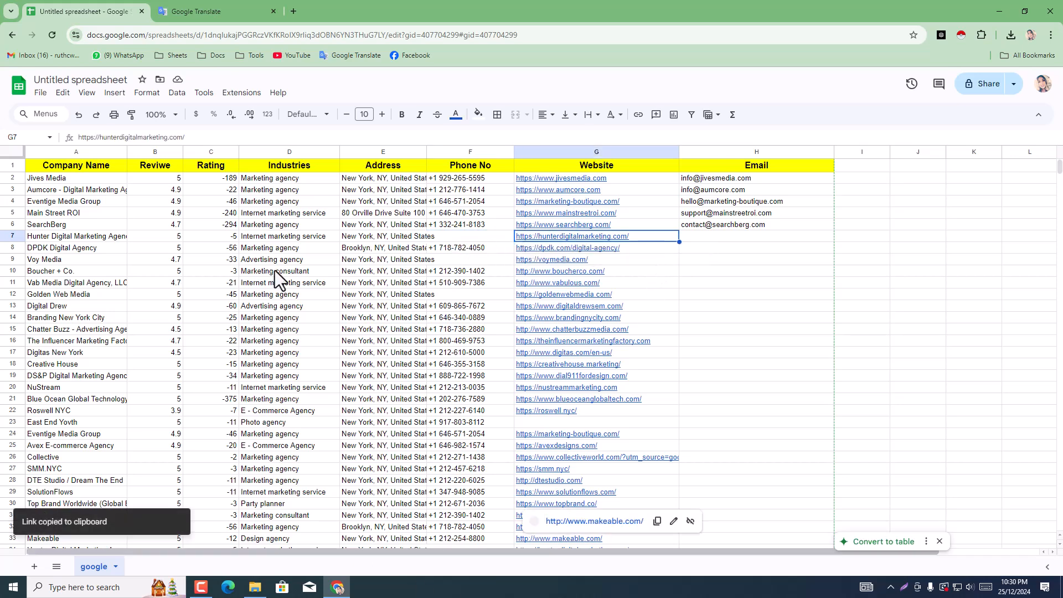
click(294, 11)
right_click(279, 35)
click(327, 134)
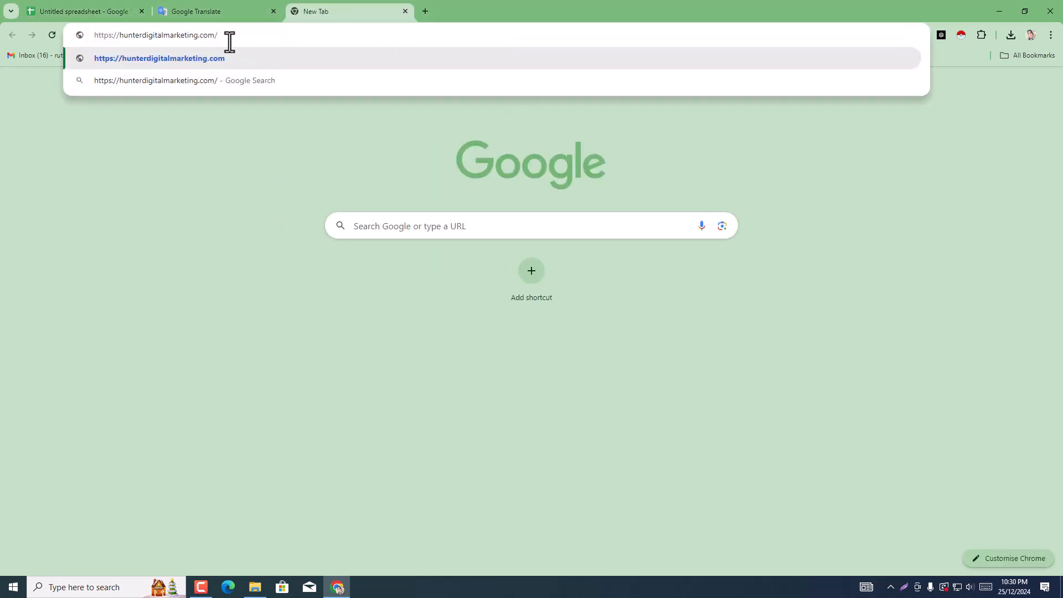
key(Return)
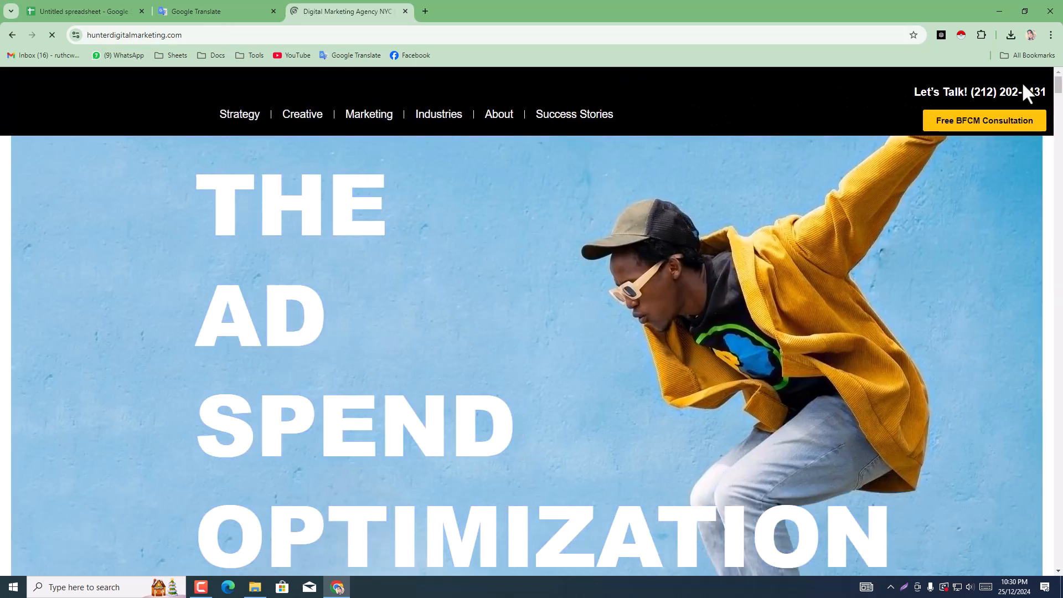
Step: Copy the phone number from the header of Hunter's website and strip the extra word "Talk!" from it in the address bar
triple_click(1039, 89)
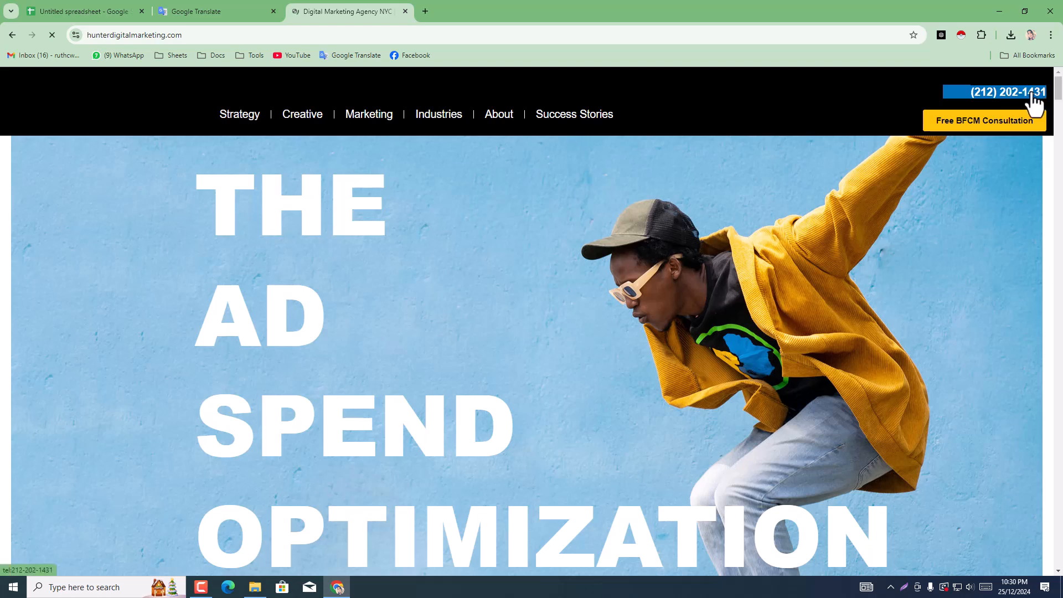
right_click(1039, 89)
click(886, 219)
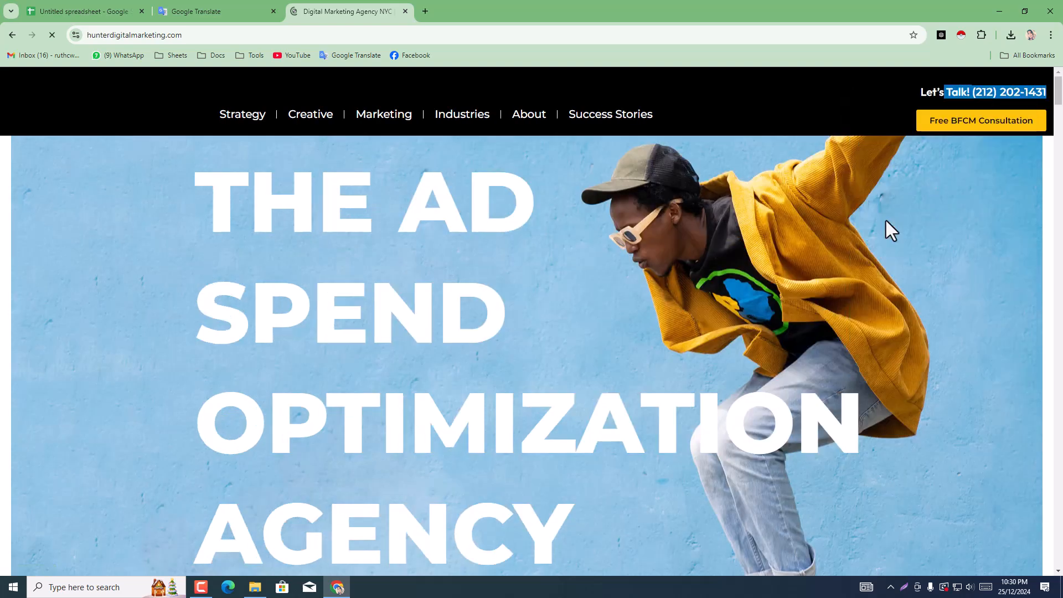
click(285, 36)
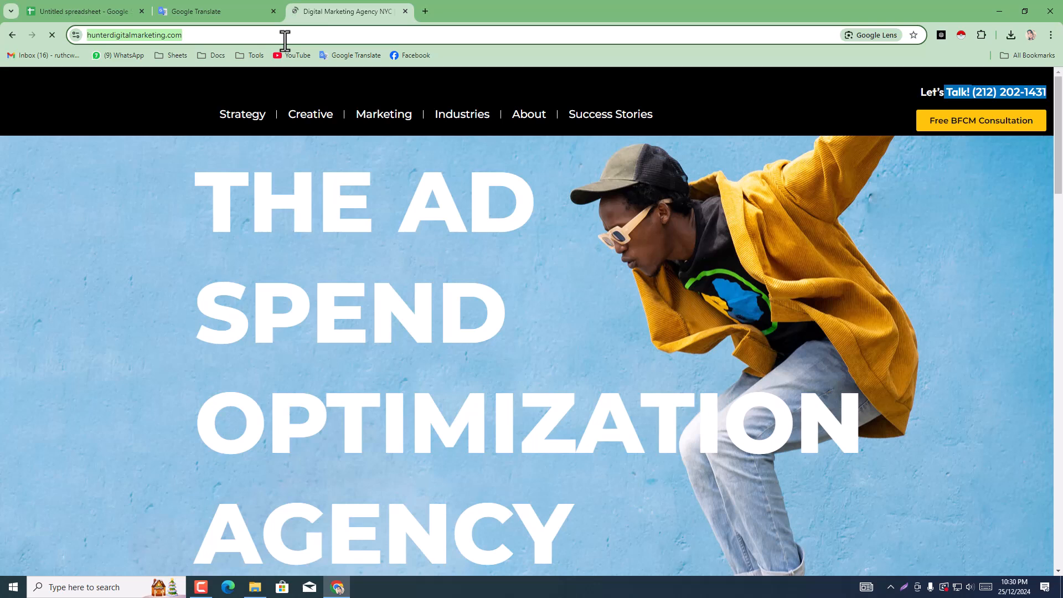
key(ctrl+v)
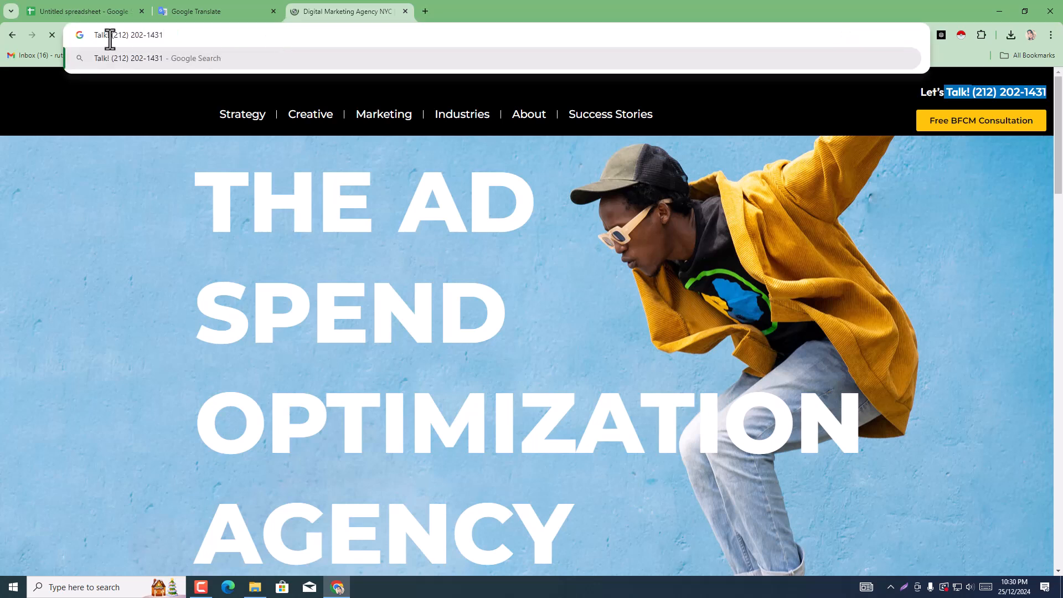
drag(109, 40, 90, 39)
key(BackSpace)
key(Delete)
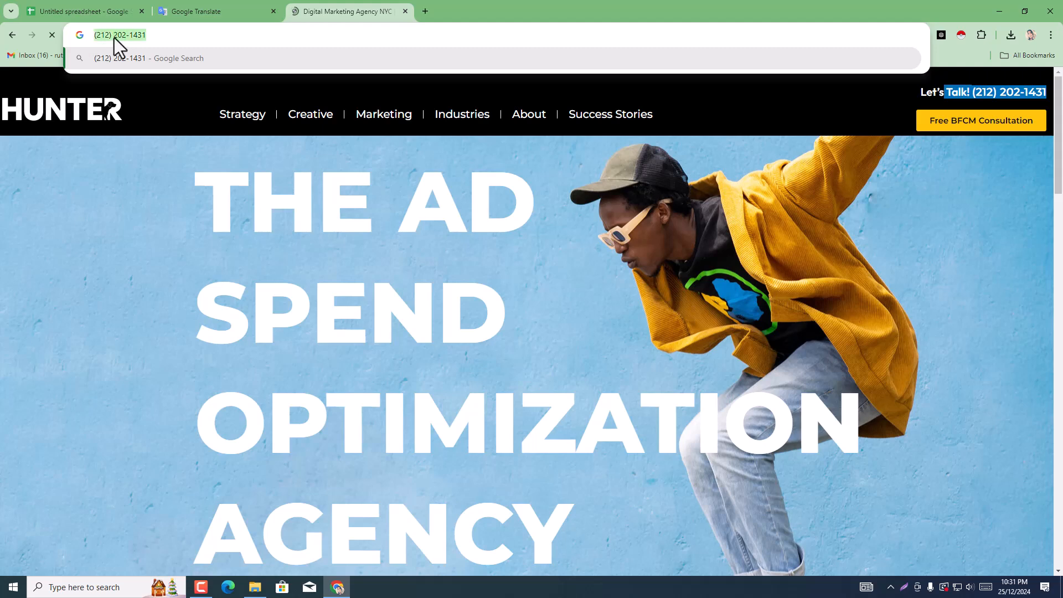
Step: Return to the agency spreadsheet and paste the cleaned phone number into Hunter's Phone No cell F7
click(75, 10)
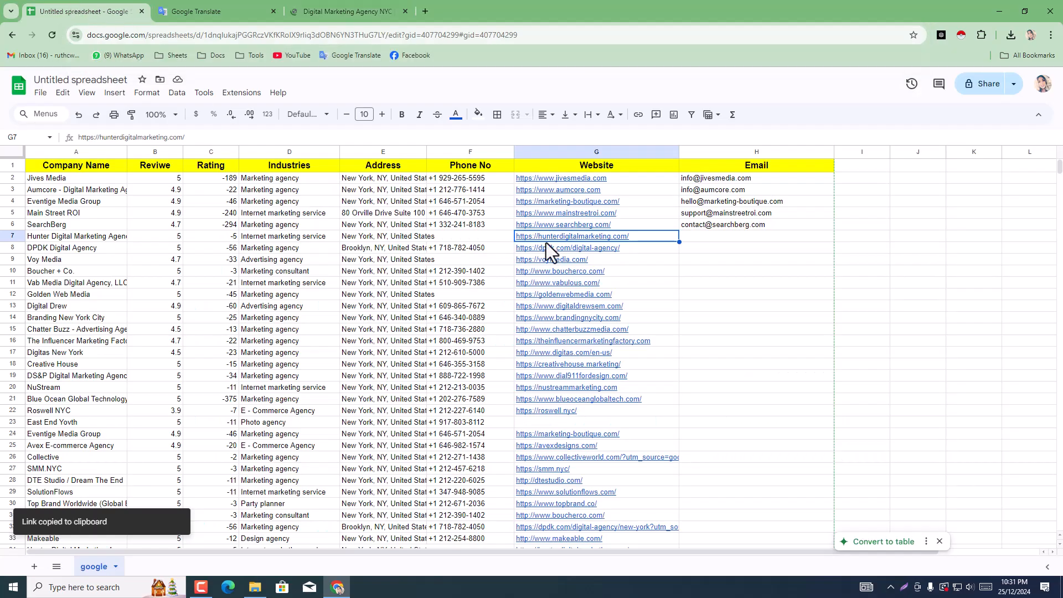
click(492, 241)
double_click(492, 240)
key(ctrl+v)
key(Return)
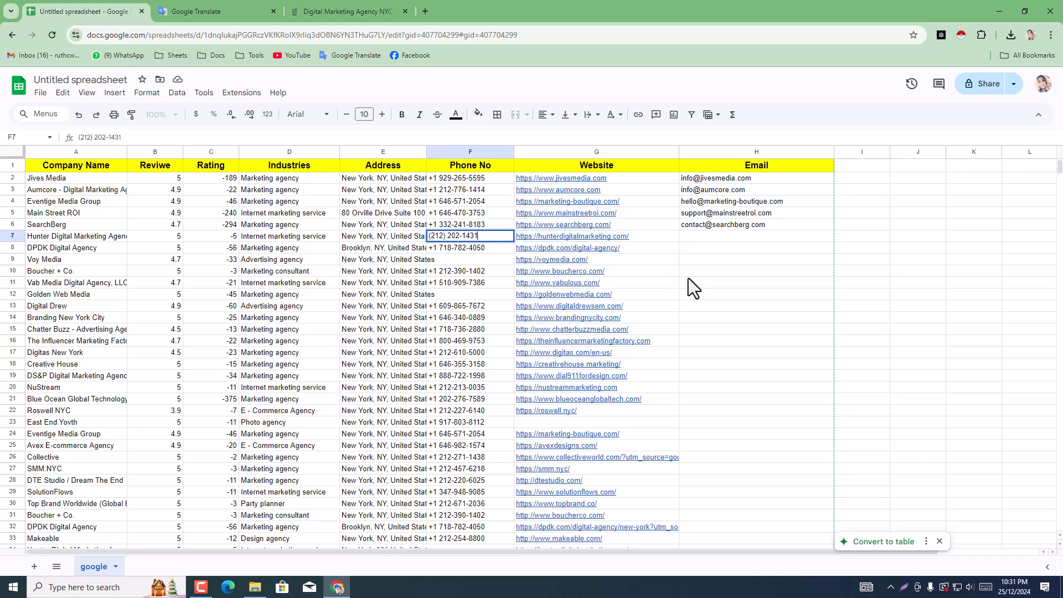
click(689, 272)
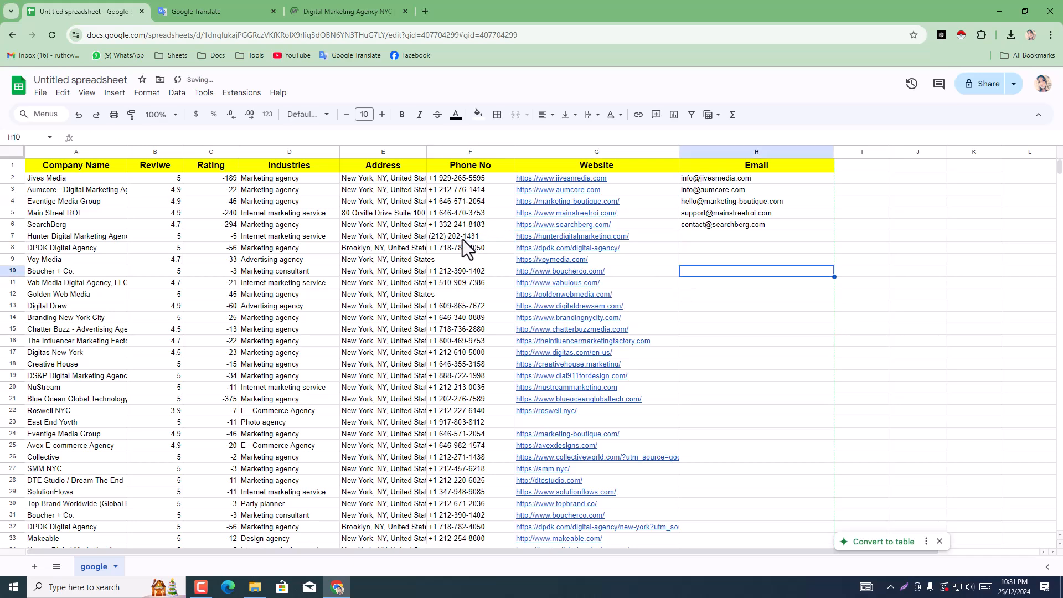
Step: Go back to Hunter's website and look through the homepage down to the footer for a contact e-mail or social media links
click(337, 11)
scroll(744, 212, down, 5)
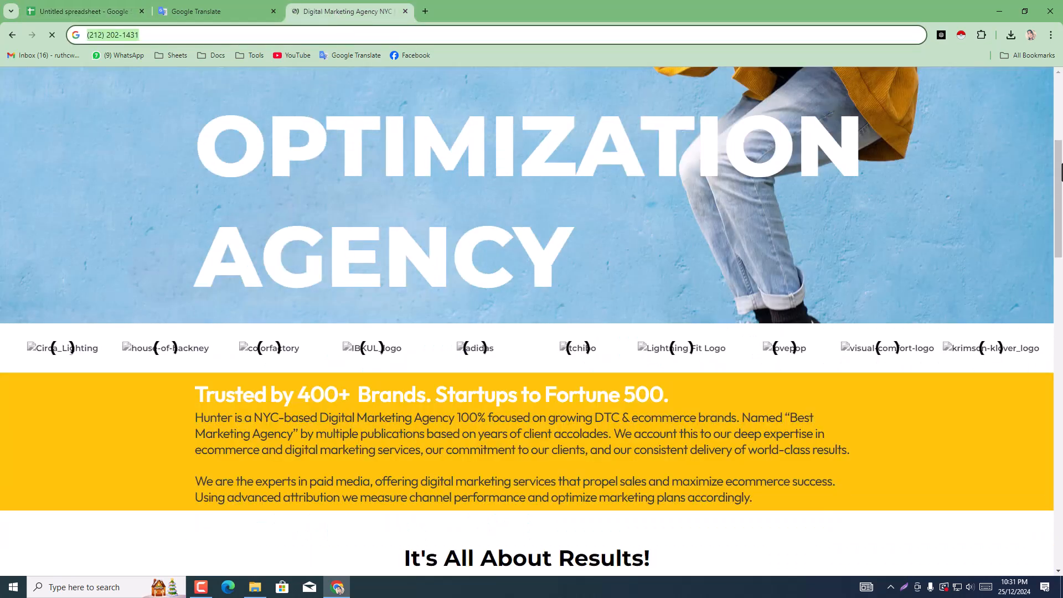
drag(1062, 181, 1062, 504)
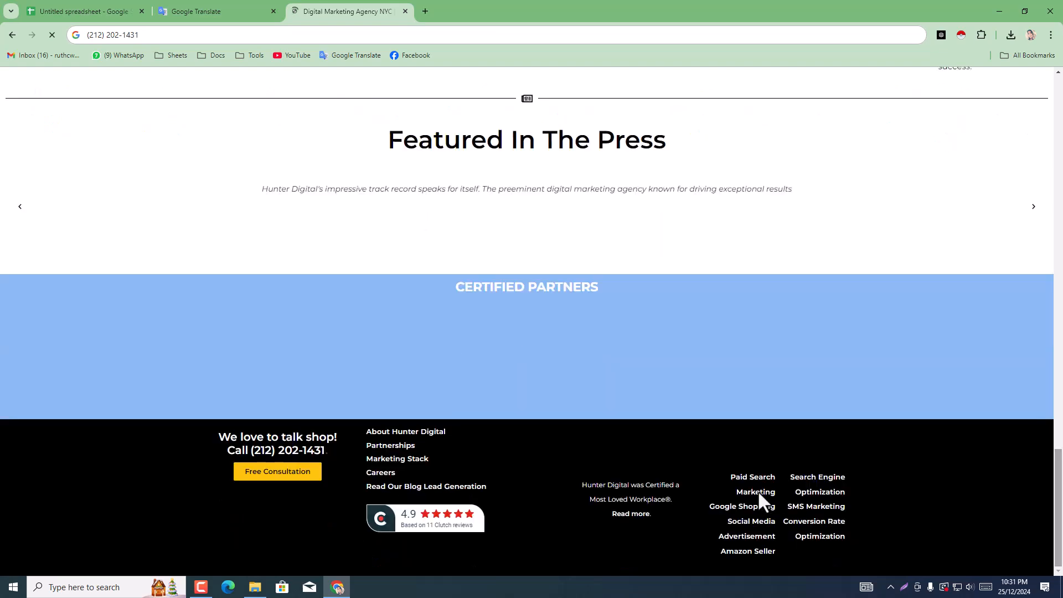
scroll(736, 494, up, 8)
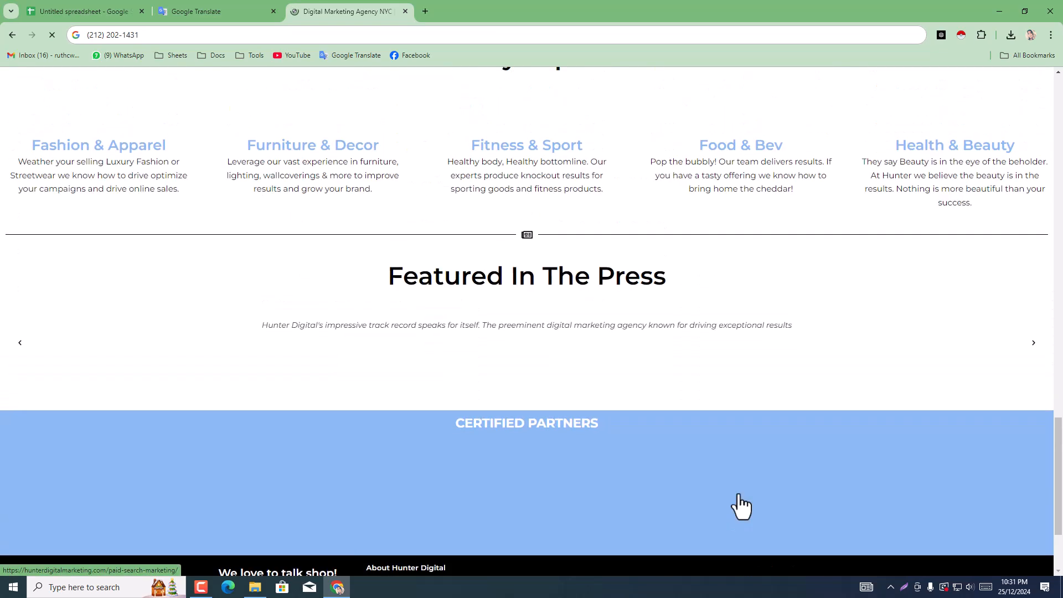
scroll(660, 487, up, 8)
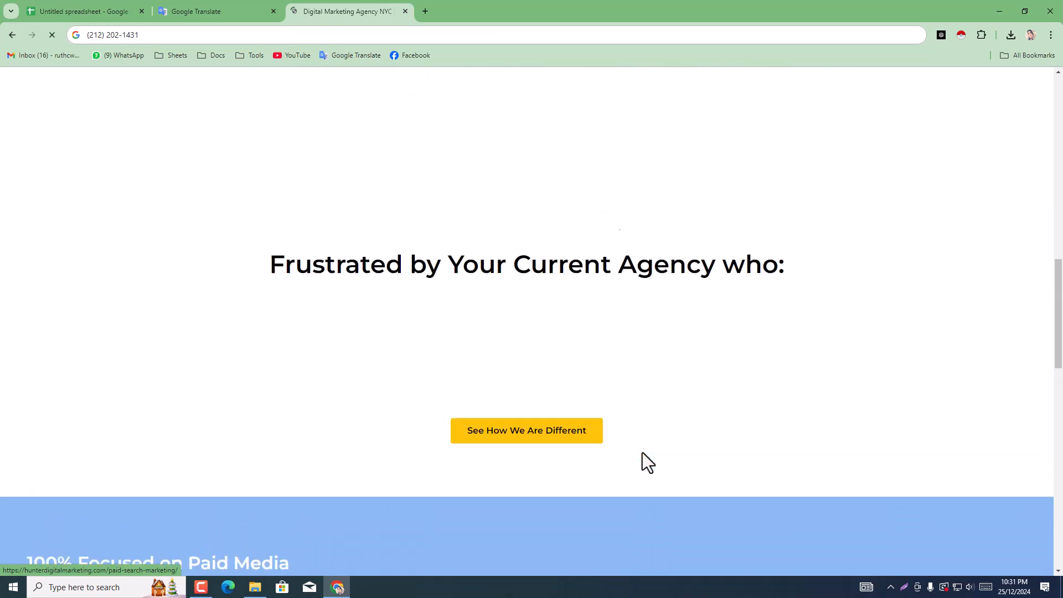
scroll(641, 460, down, 9)
scroll(643, 468, down, 7)
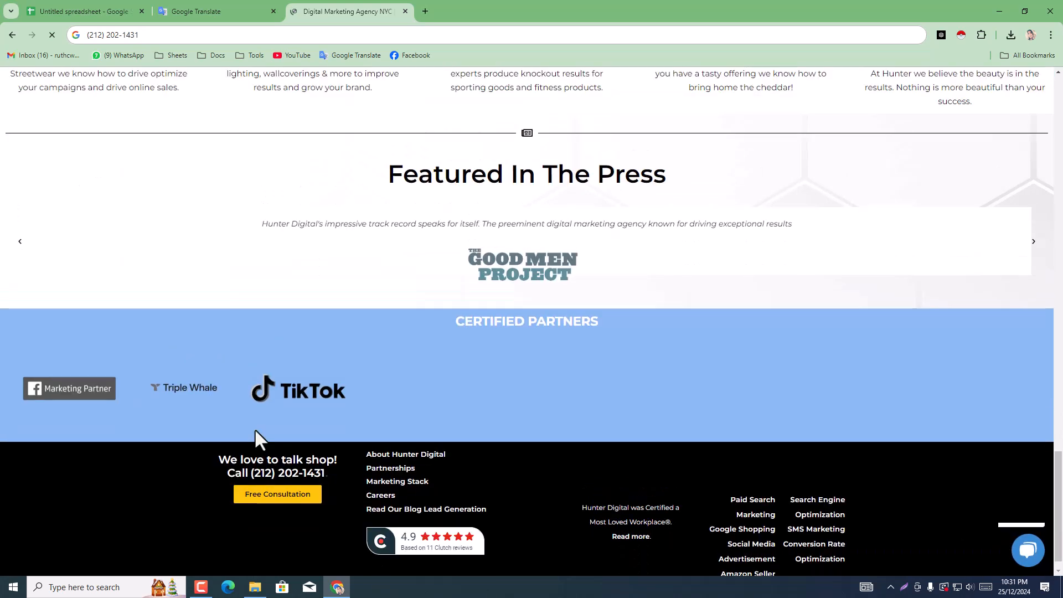
scroll(493, 476, down, 1)
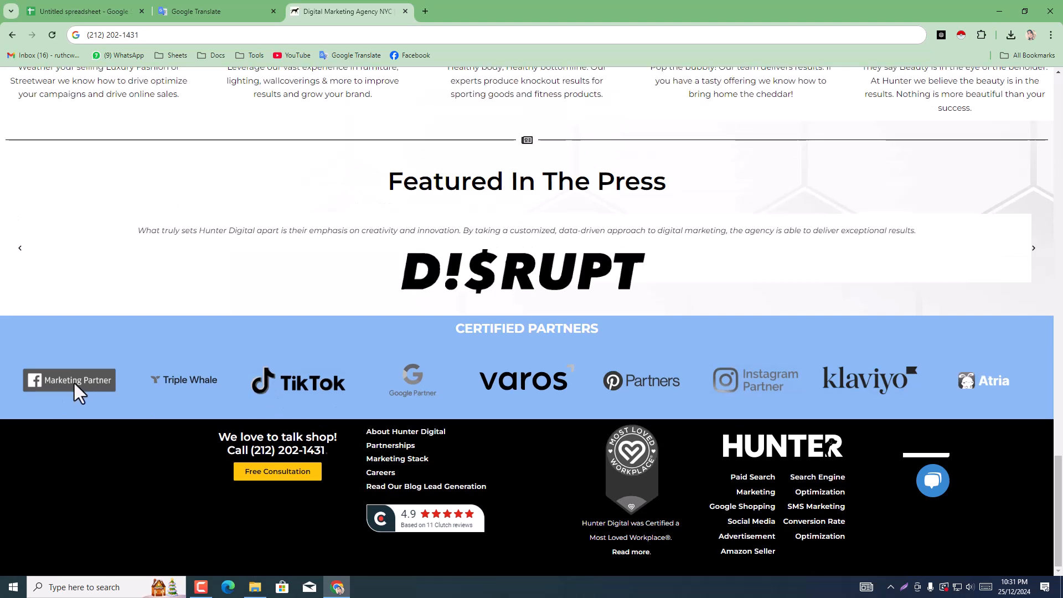
Step: Open the Facebook Marketing Partner logo in a new tab, check it, and return to Hunter's homepage
right_click(74, 383)
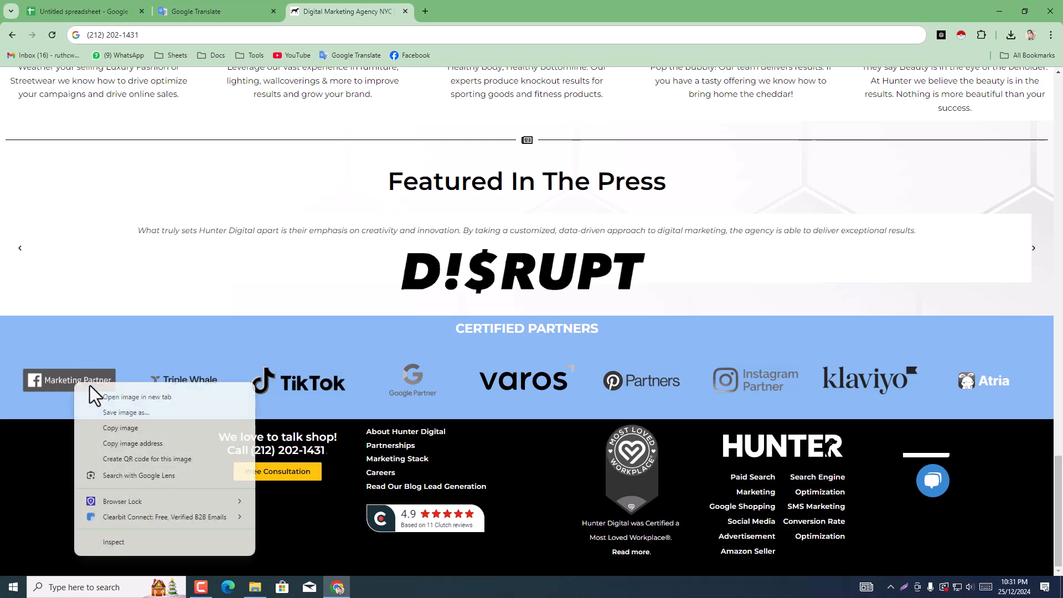
click(164, 397)
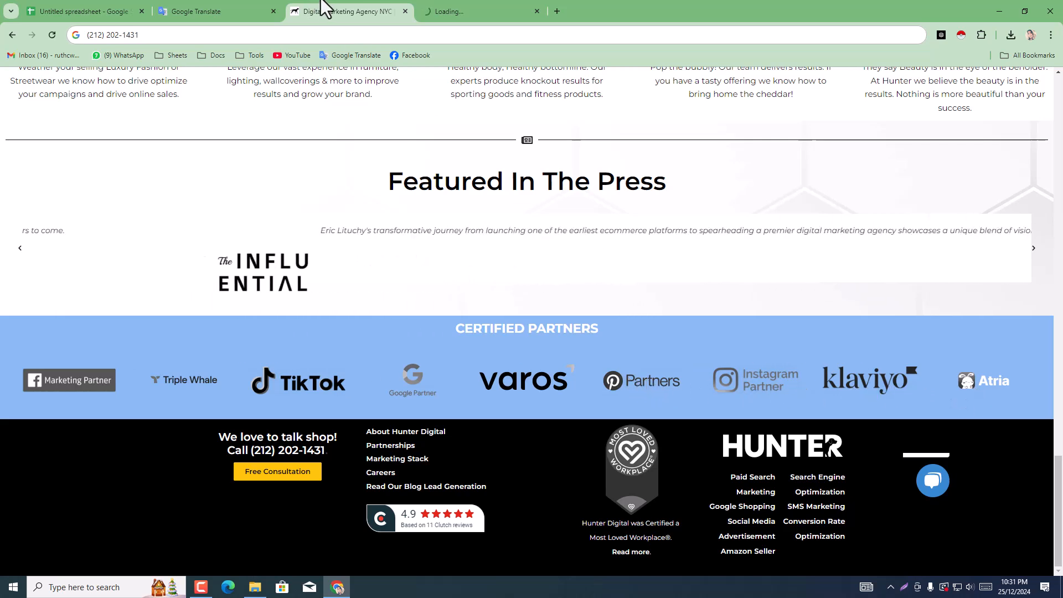
click(434, 3)
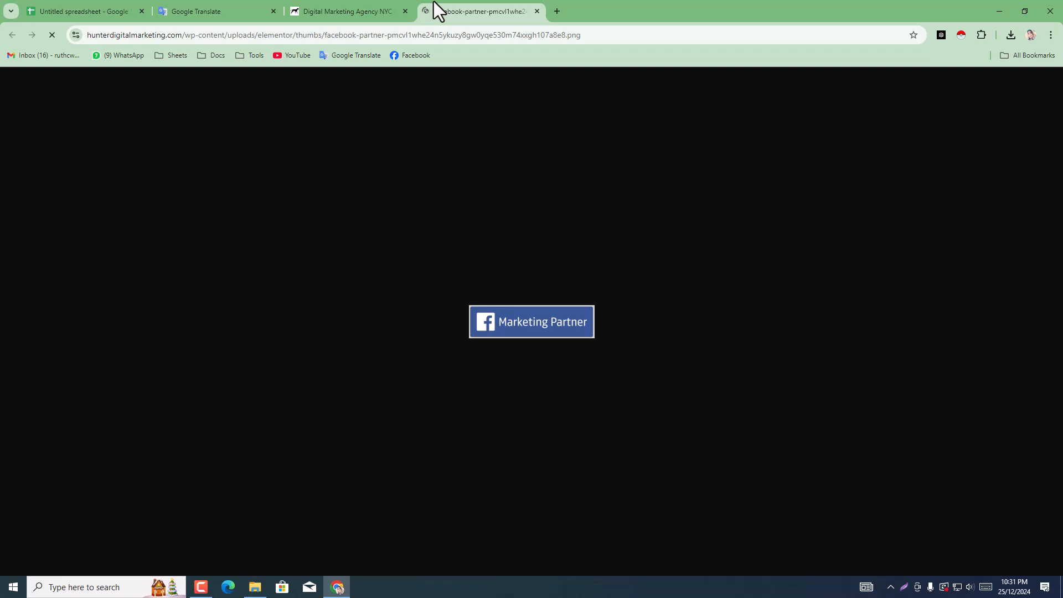
click(346, 12)
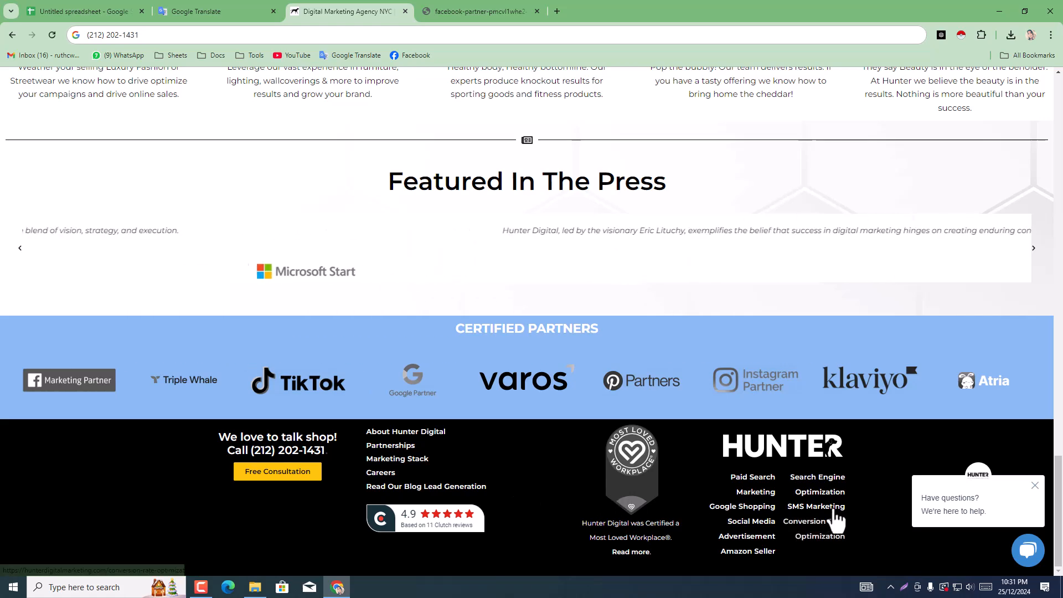
Step: Check the rest of Hunter's homepage for contact details and open the site's About page
scroll(969, 421, up, 5)
scroll(942, 355, up, 8)
scroll(476, 372, down, 2)
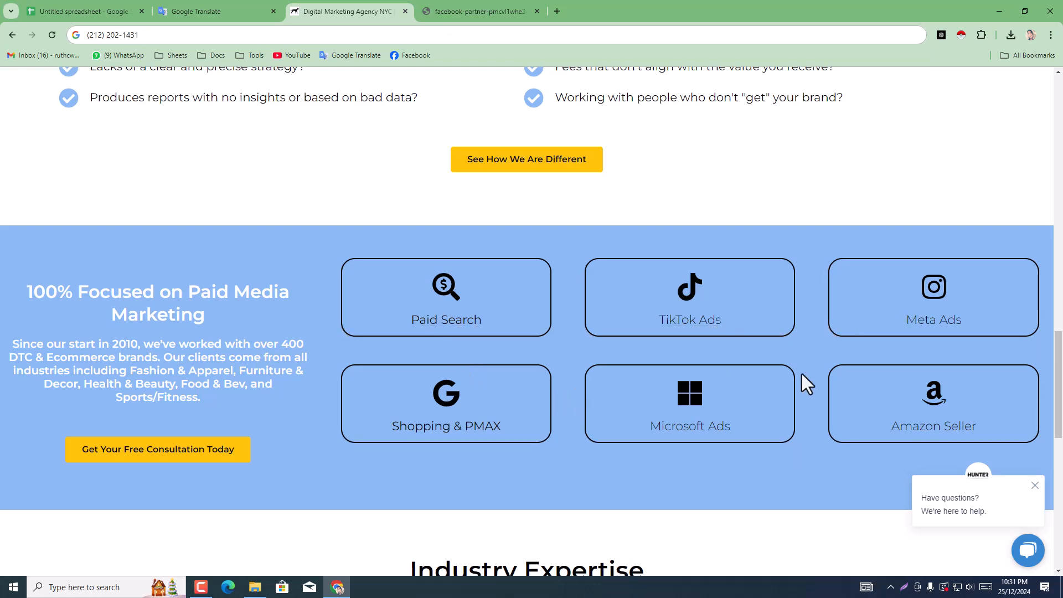
scroll(672, 345, up, 18)
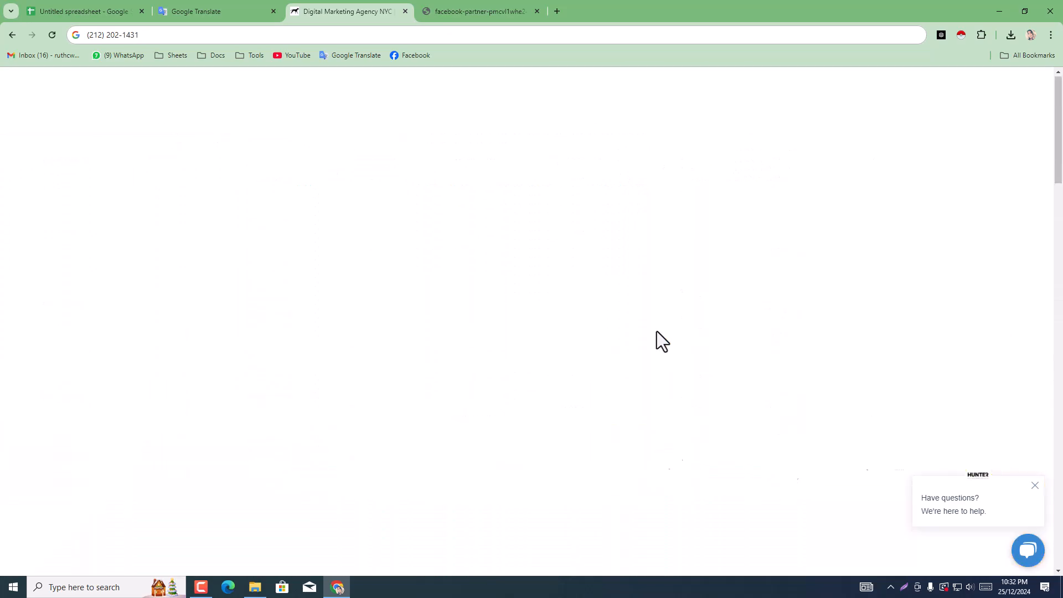
scroll(657, 332, up, 10)
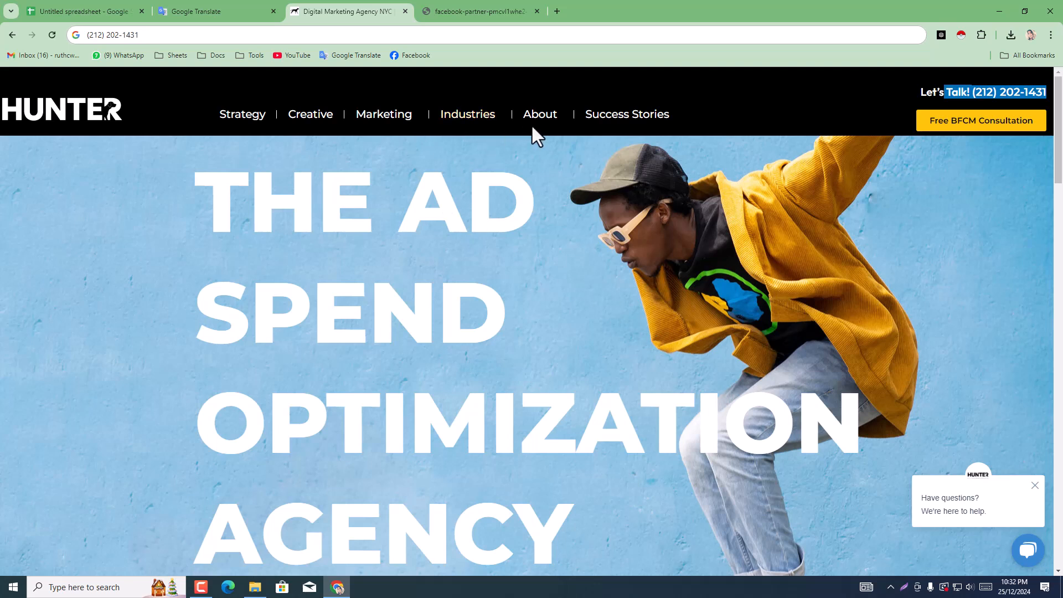
mouse_move(531, 126)
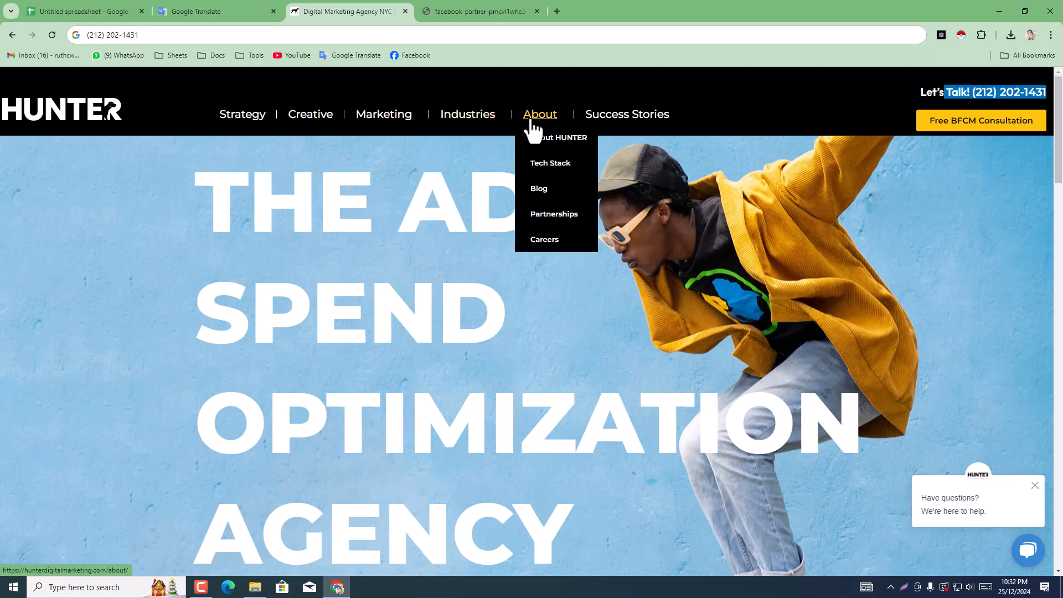
click(533, 128)
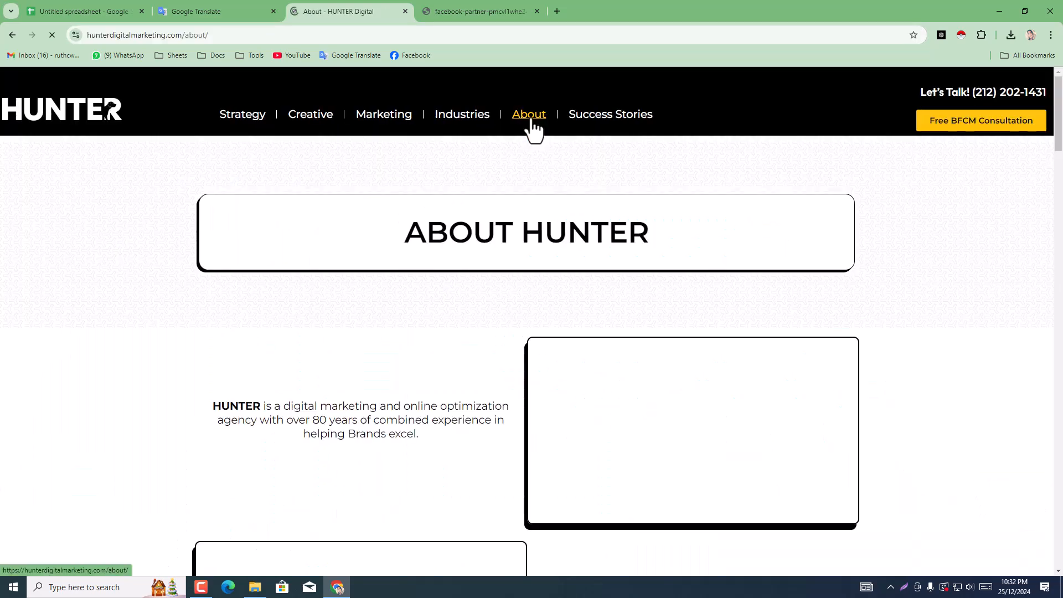
Step: Look through Hunter's About page, from the team profiles down to the footer, for a contact e-mail
scroll(463, 294, down, 12)
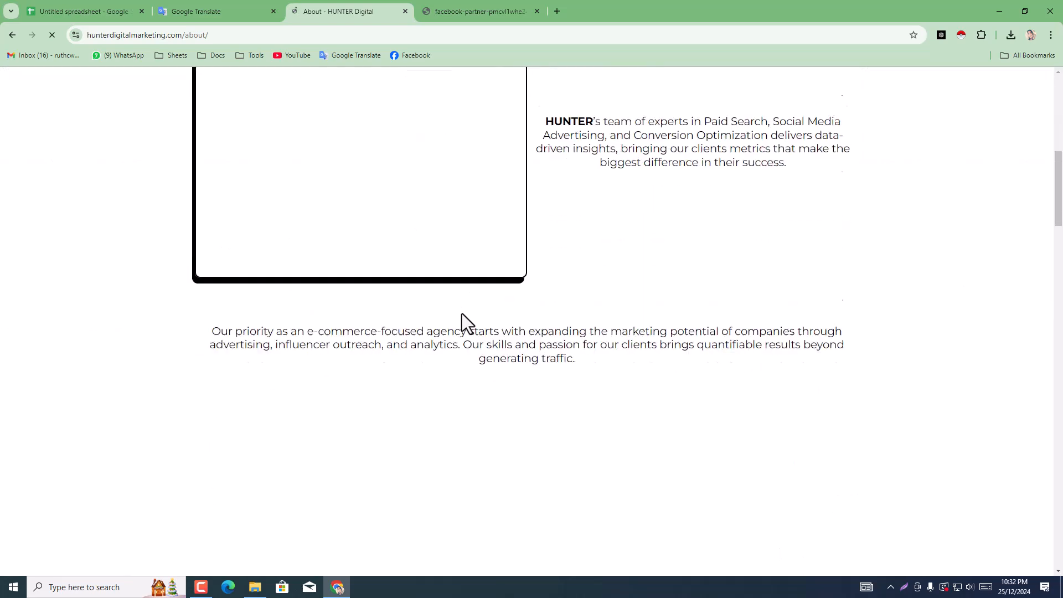
scroll(463, 314, down, 8)
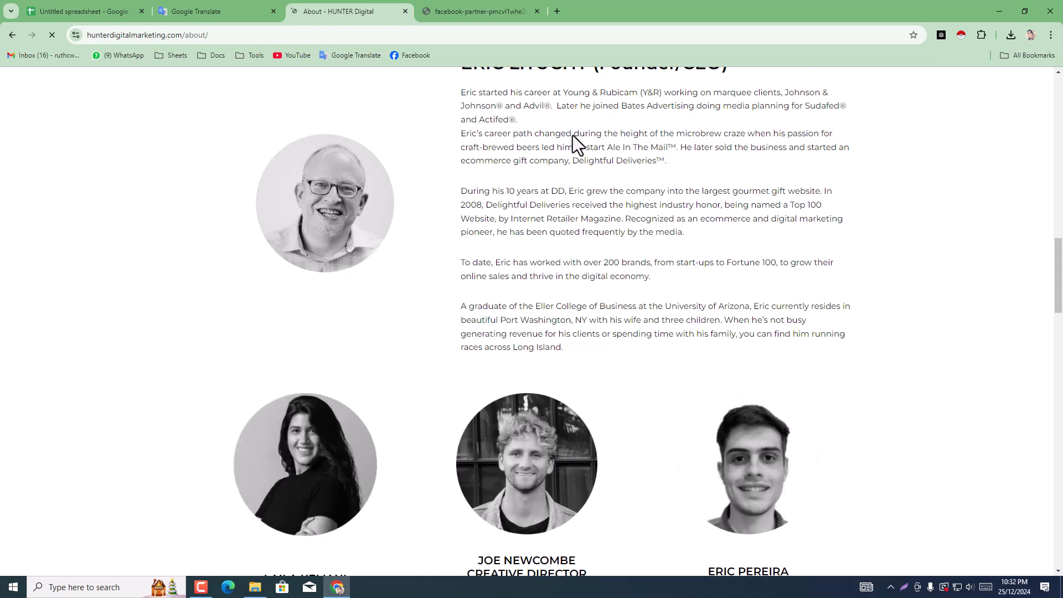
scroll(544, 145, up, 1)
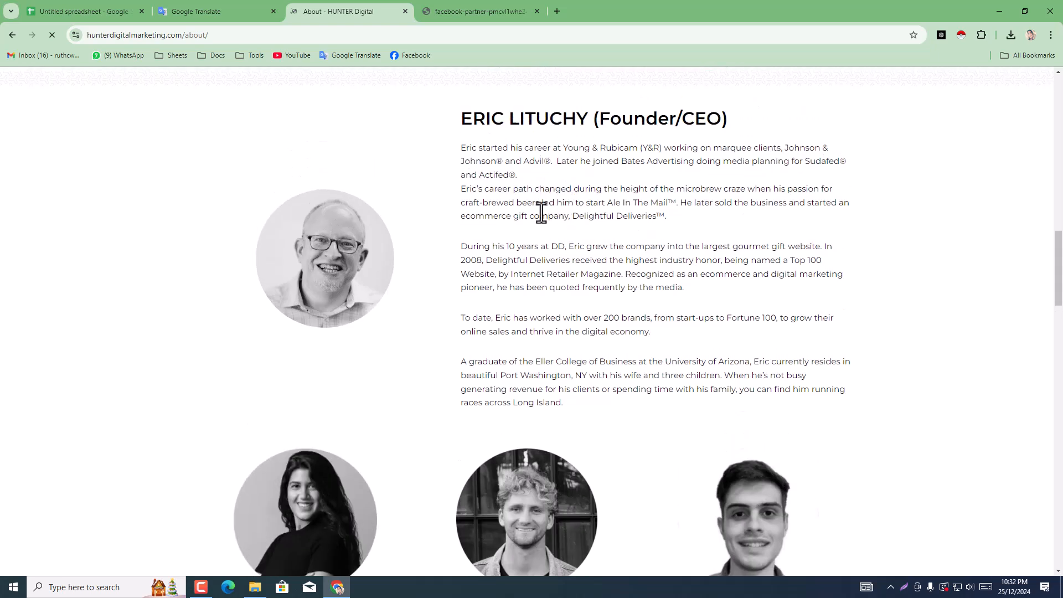
scroll(619, 277, down, 10)
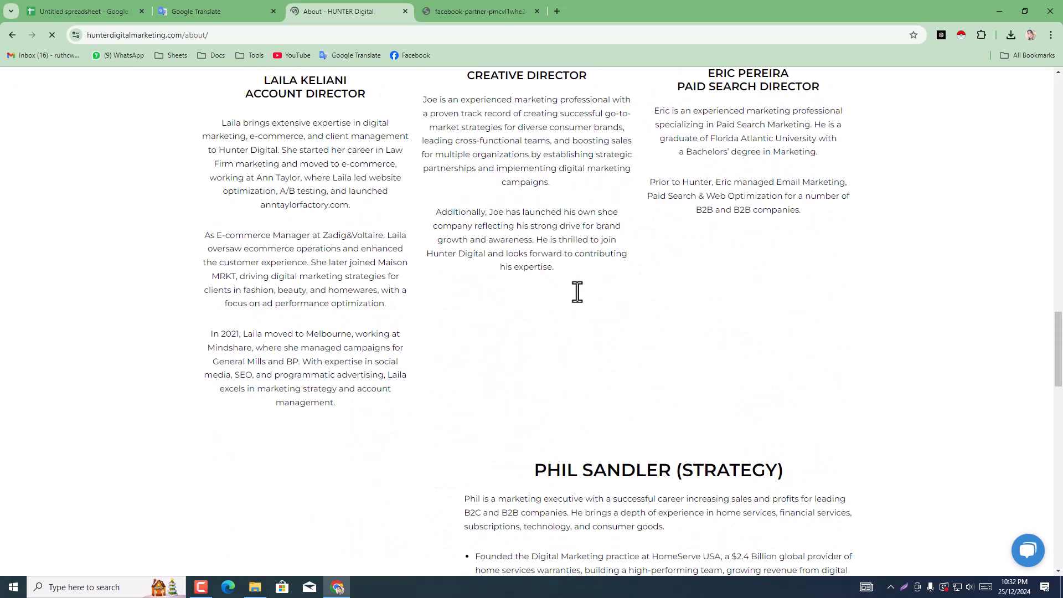
scroll(480, 313, down, 6)
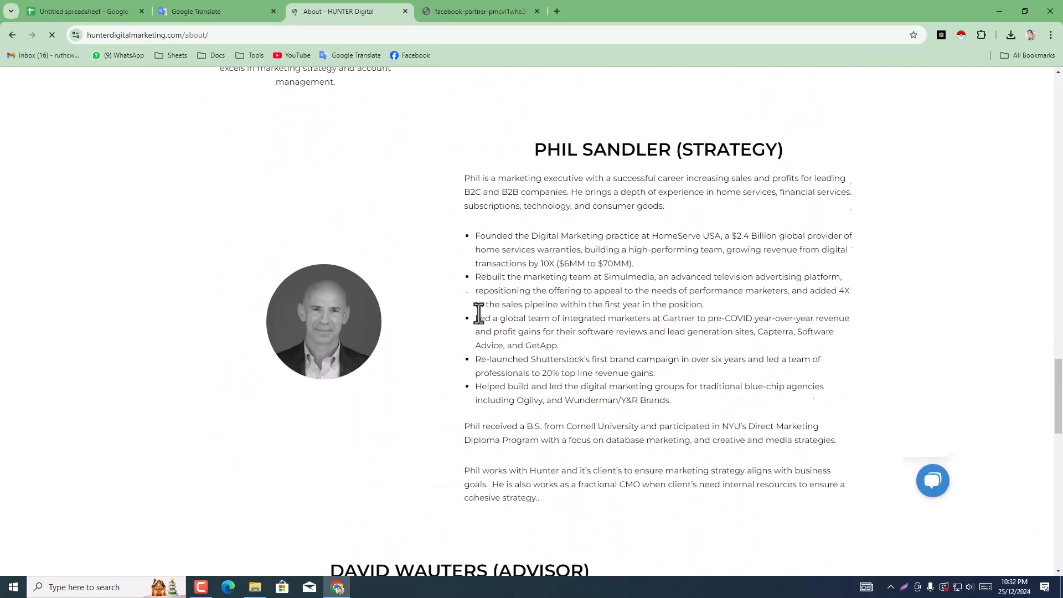
scroll(481, 304, down, 13)
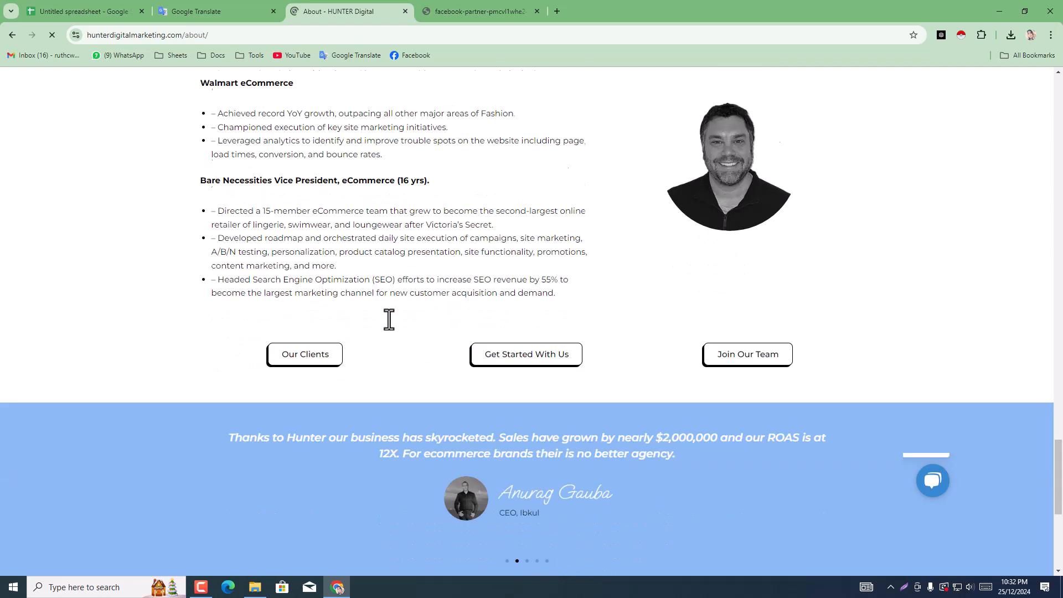
scroll(388, 319, down, 3)
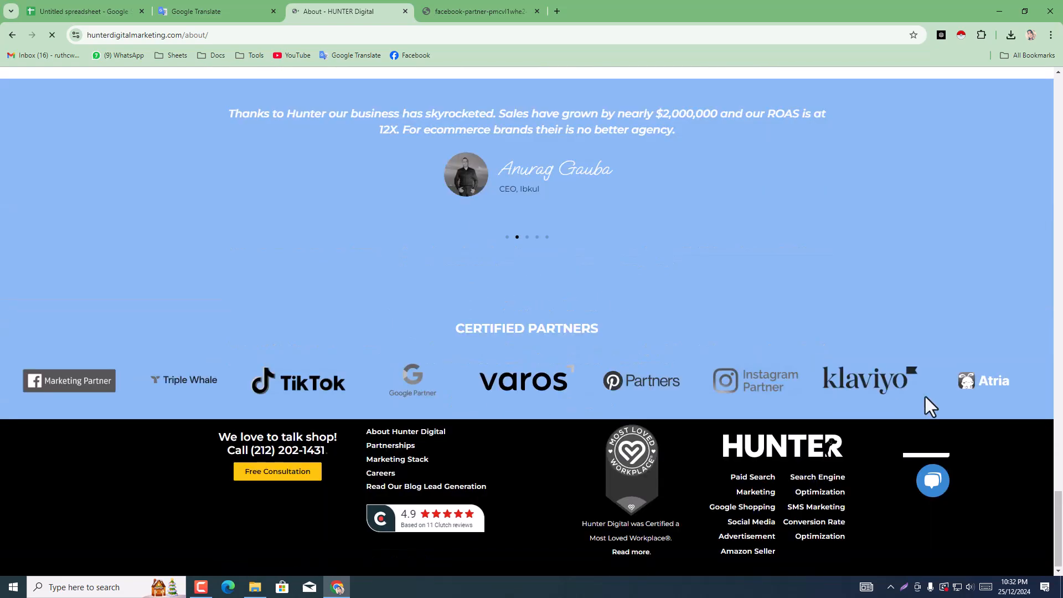
Step: Return to the agency spreadsheet and delete the Hunter Digital Marketing Agency row directly below SearchBerg
click(102, 10)
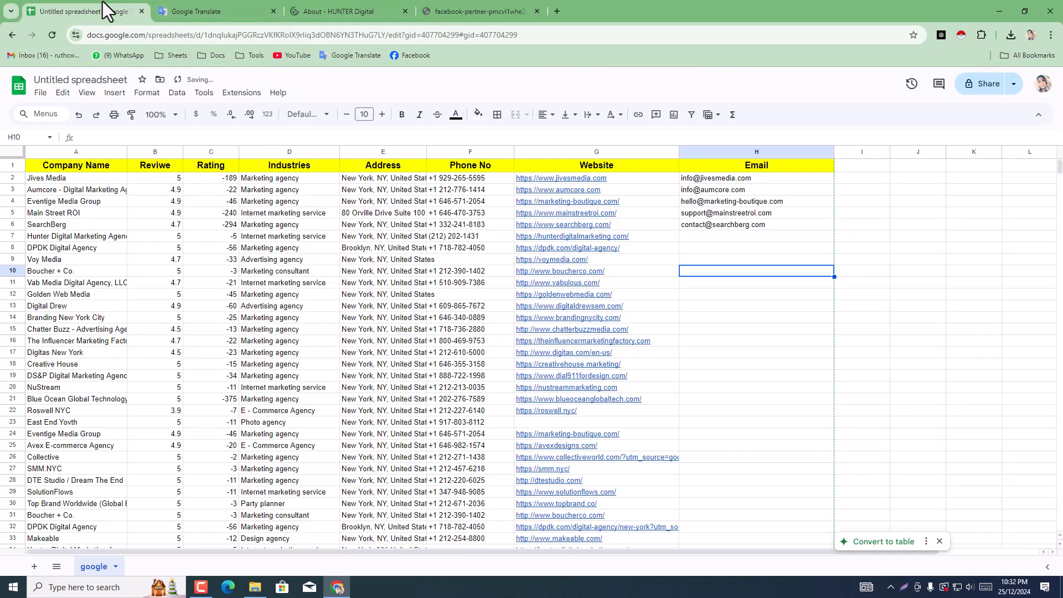
click(738, 238)
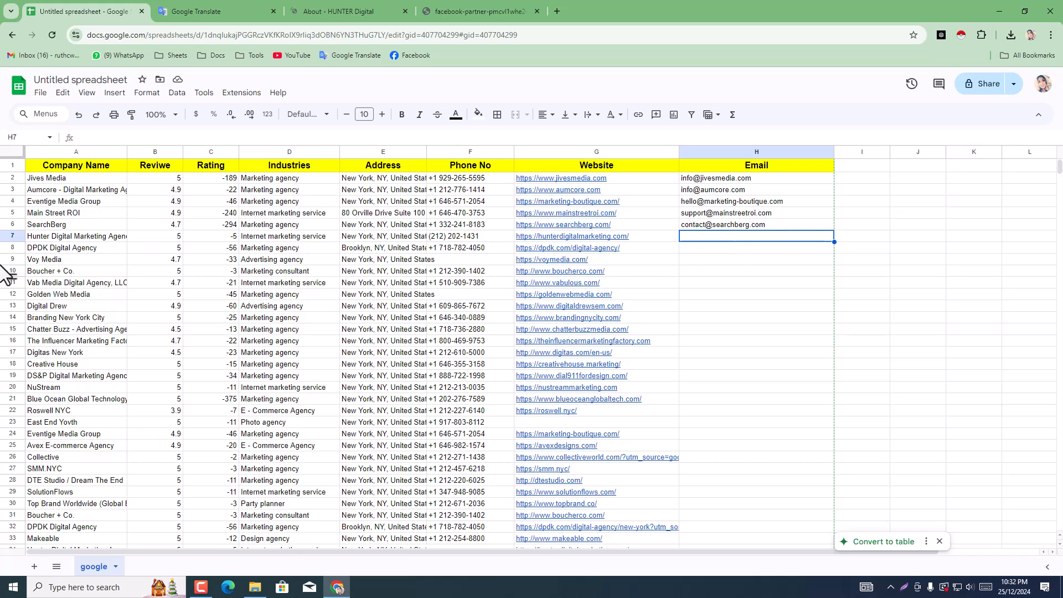
click(10, 238)
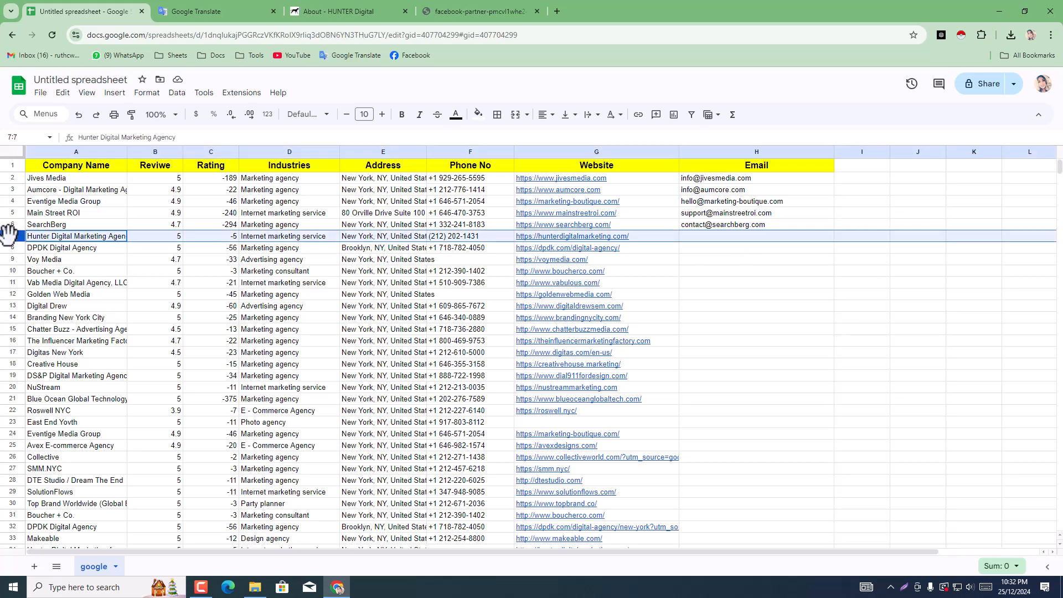
right_click(10, 239)
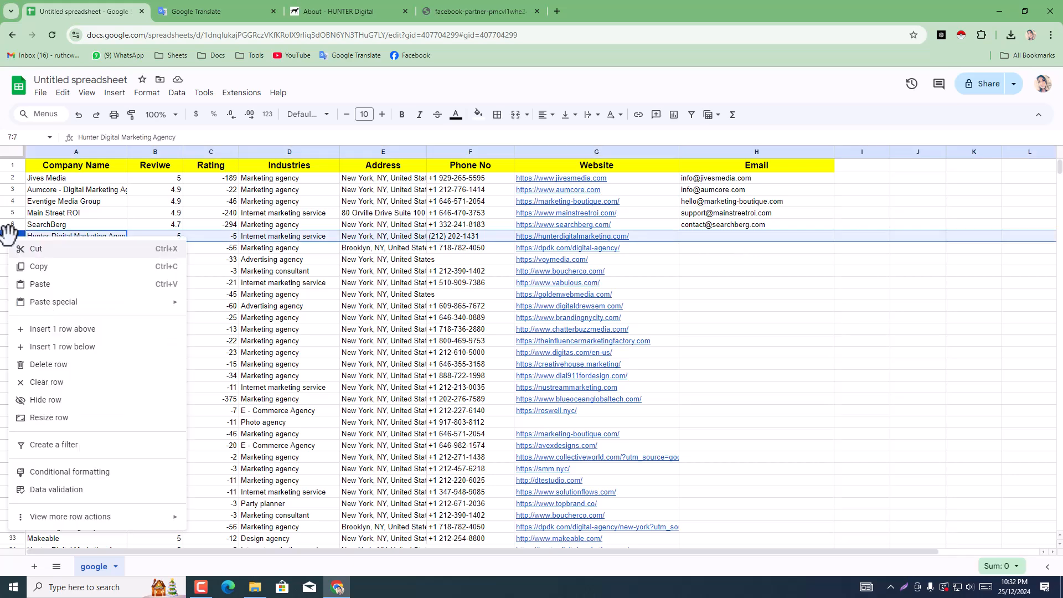
click(43, 366)
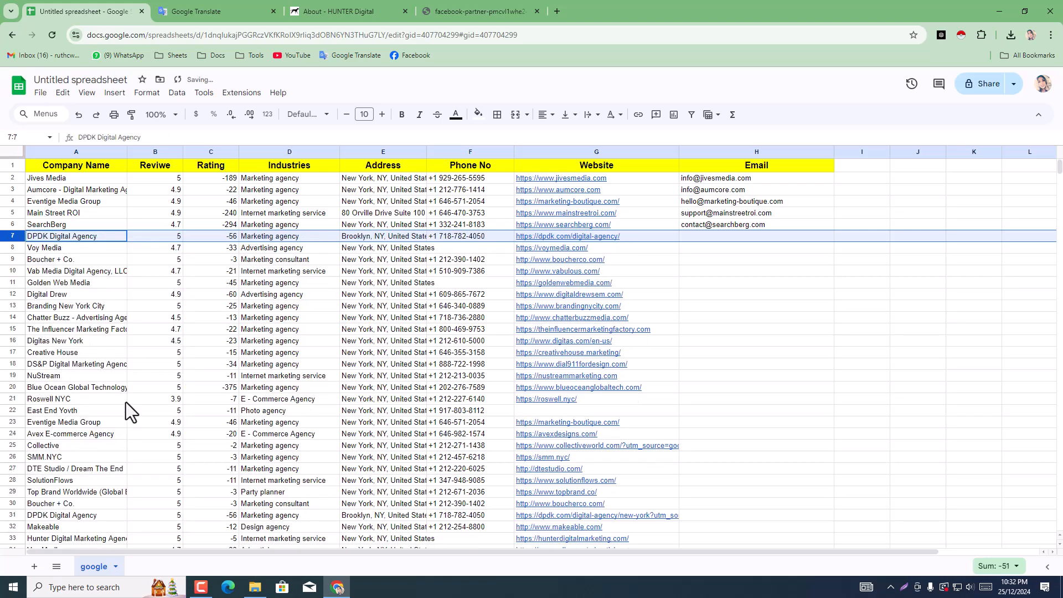
Step: Widen the Address column so the "New York, NY, United States" entries fit in full
scroll(514, 406, down, 10)
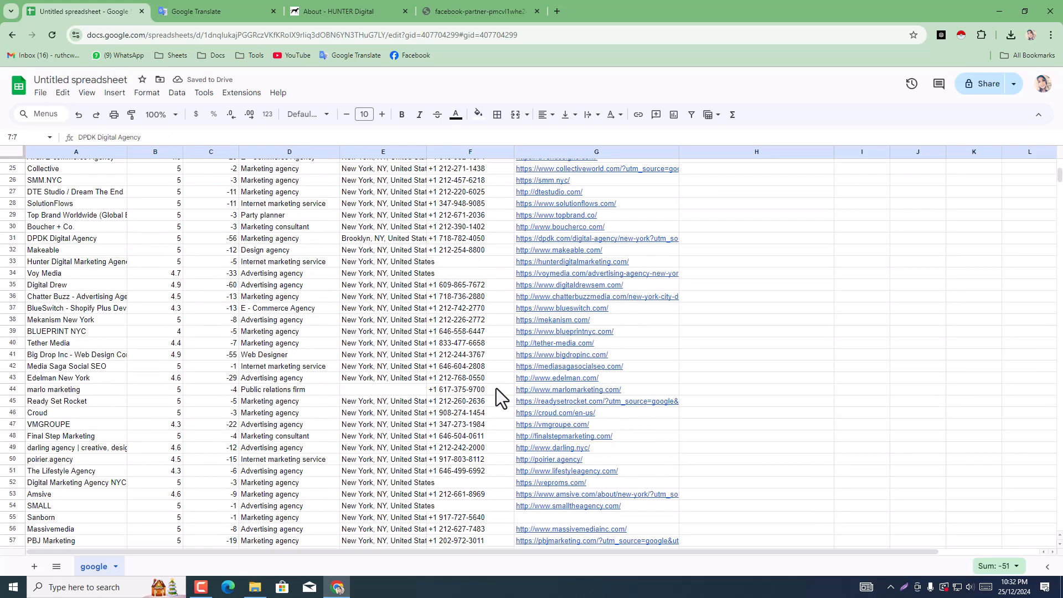
scroll(457, 384, down, 6)
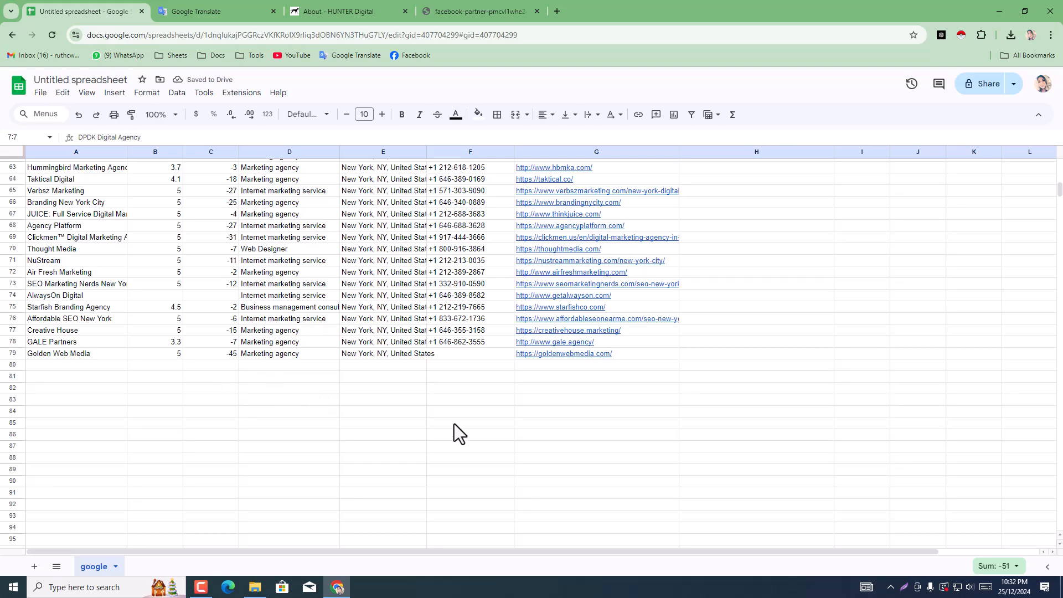
scroll(454, 424, up, 15)
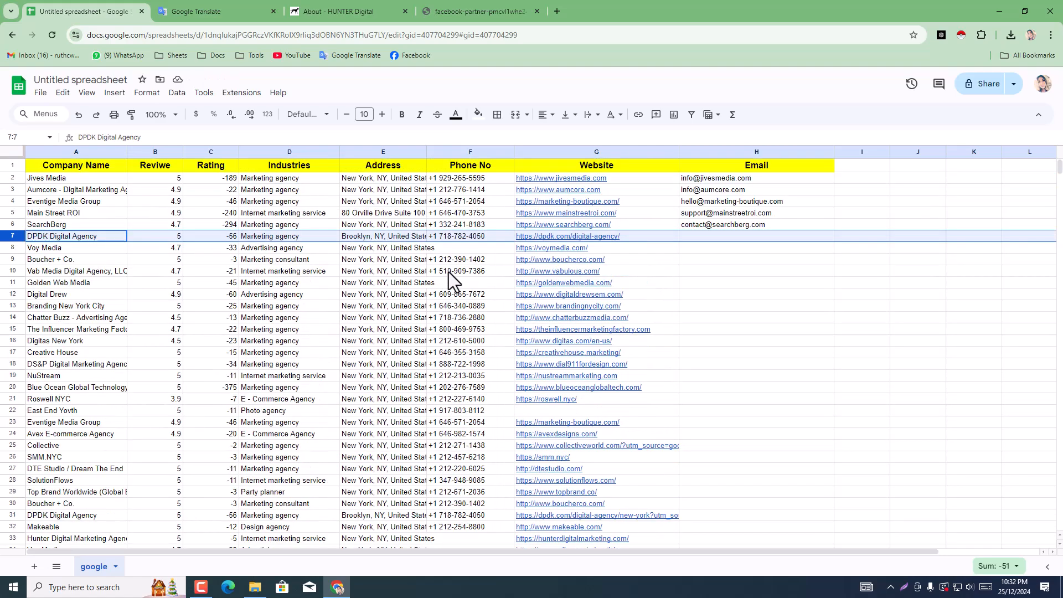
click(453, 238)
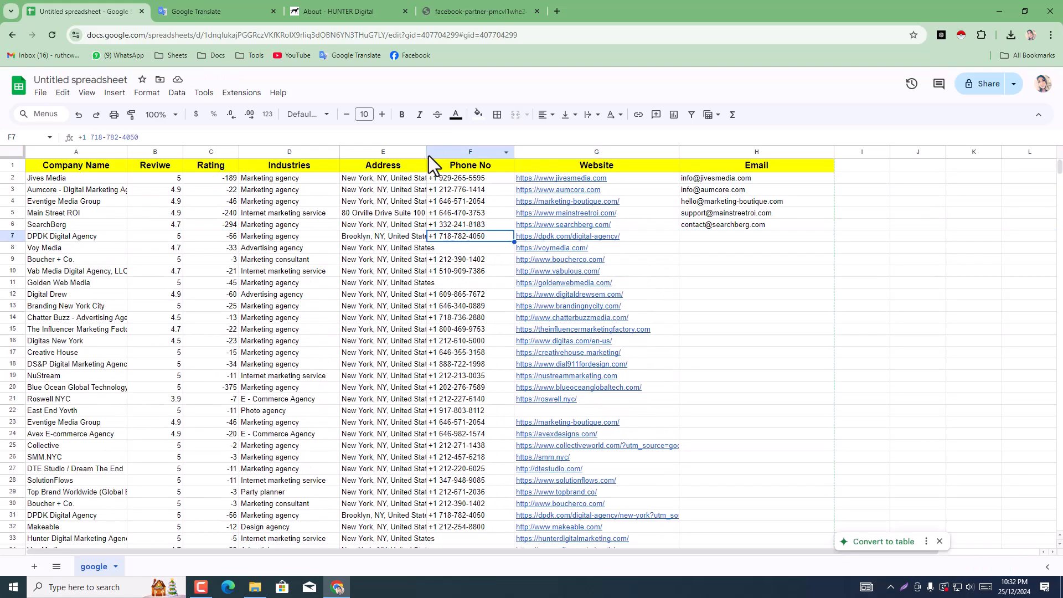
drag(427, 155, 458, 155)
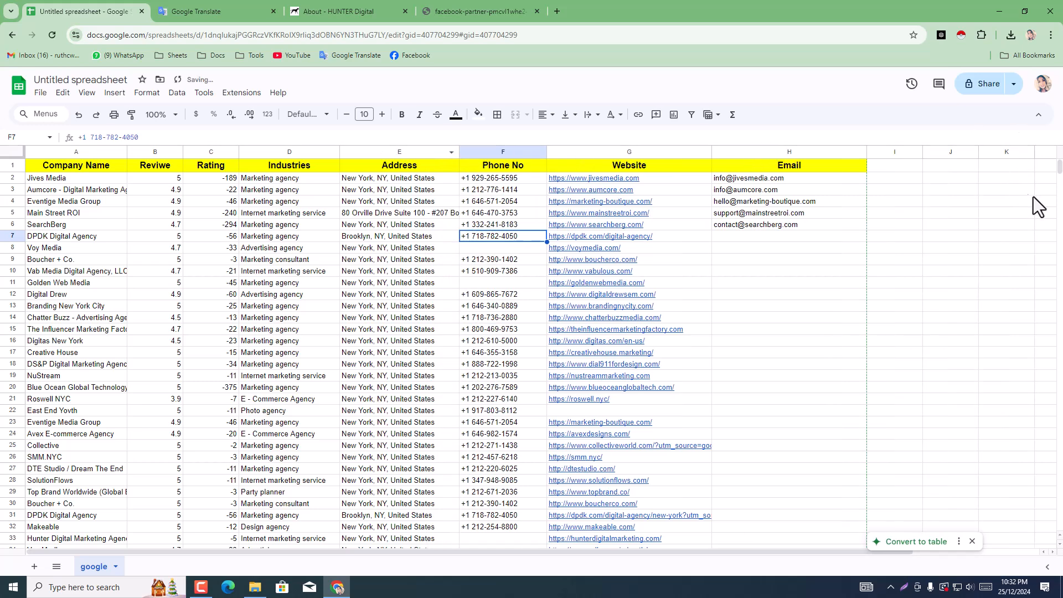
click(418, 202)
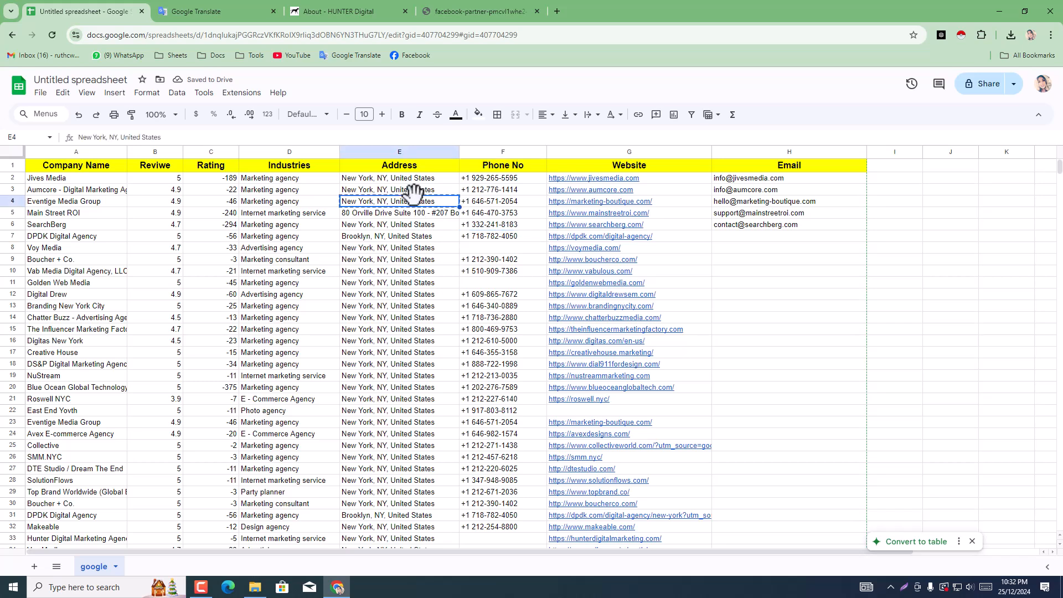
click(944, 318)
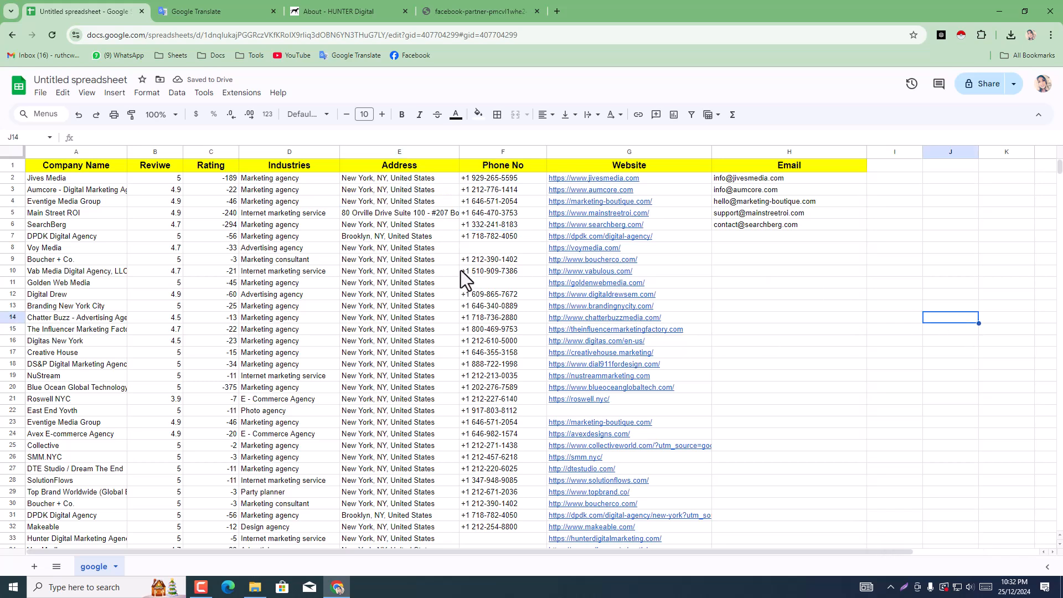
Step: Narrow the Address column slightly so it fits the New York addresses closely
scroll(448, 264, down, 7)
scroll(437, 274, up, 7)
drag(458, 149, 441, 148)
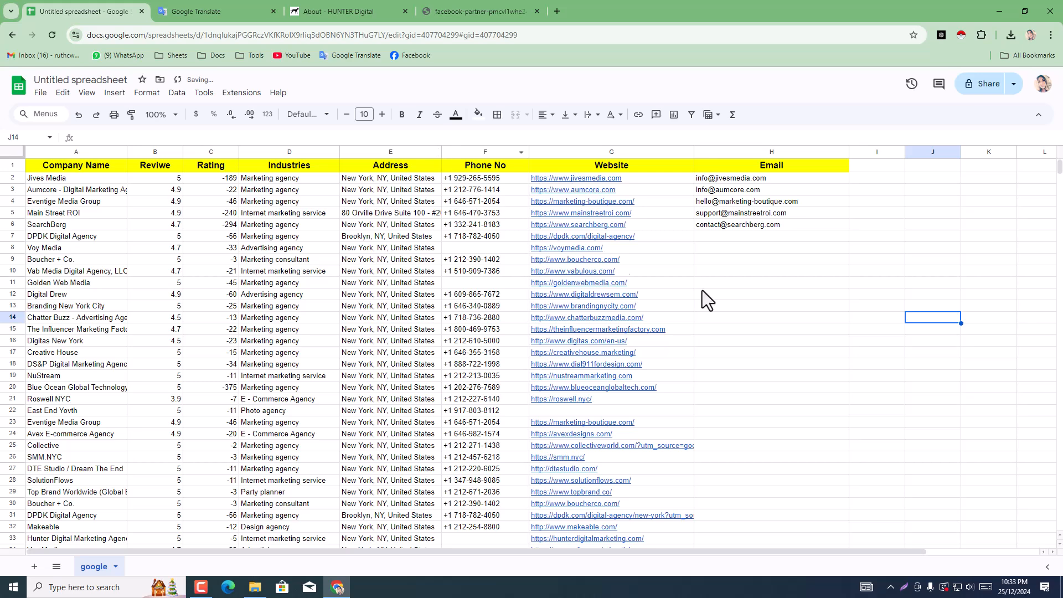
drag(442, 149, 436, 153)
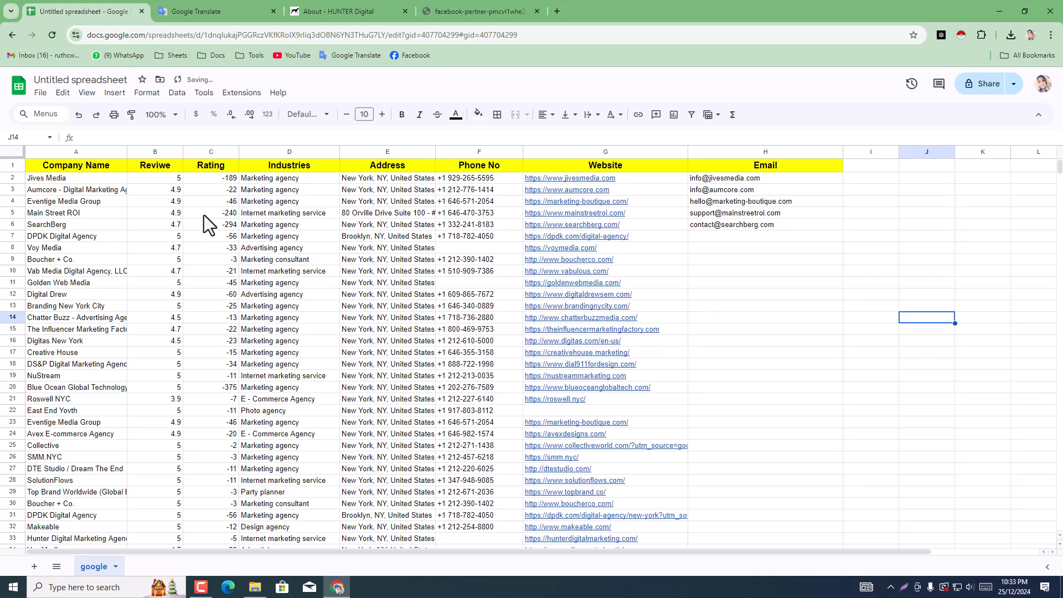
Step: Widen the Company Name column so most of the long agency names fit
click(814, 237)
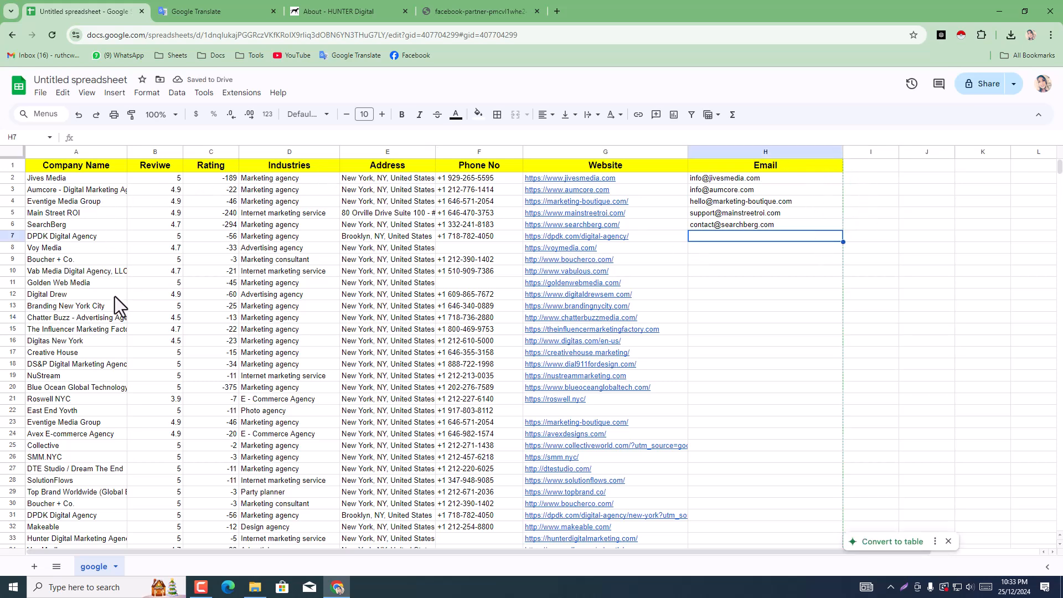
scroll(115, 319, down, 8)
scroll(118, 328, up, 7)
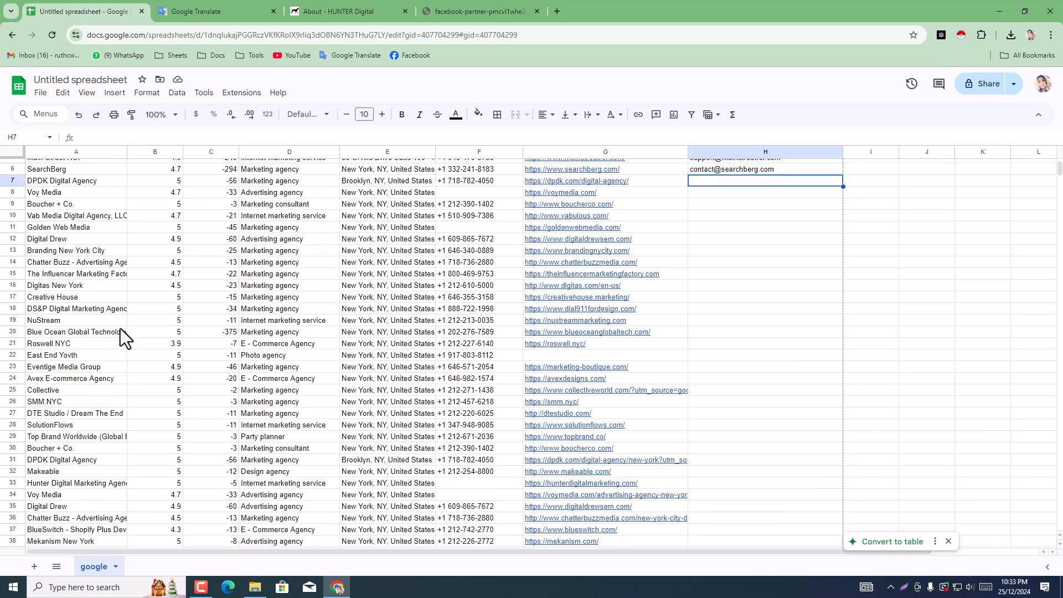
scroll(121, 328, up, 2)
drag(128, 148, 156, 148)
click(184, 308)
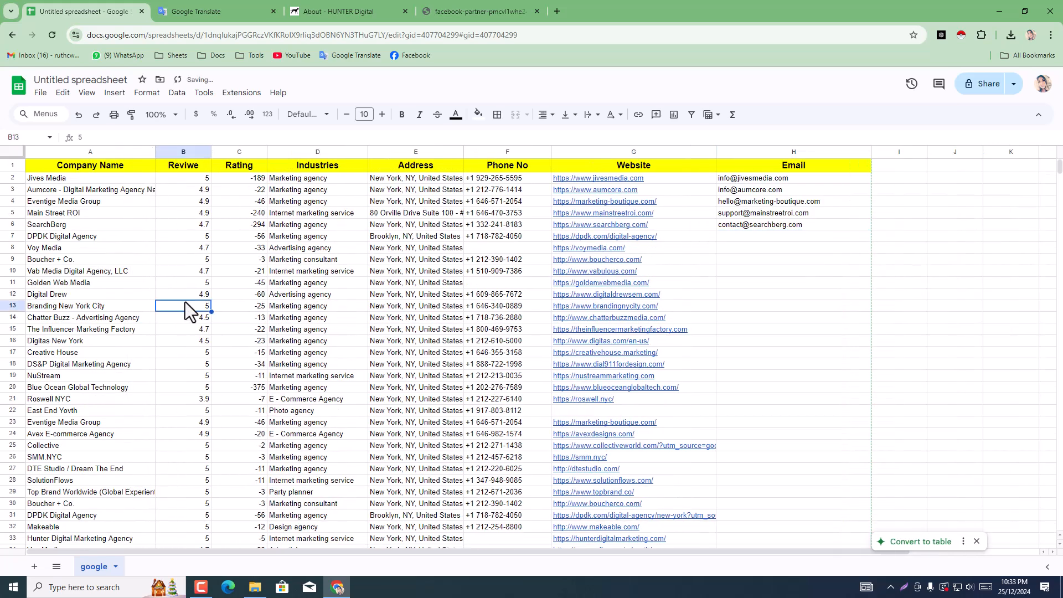
Step: Enter "-" as a placeholder in the empty Rating cell of AlwaysOn Digital in row 74
scroll(185, 302, down, 15)
click(198, 477)
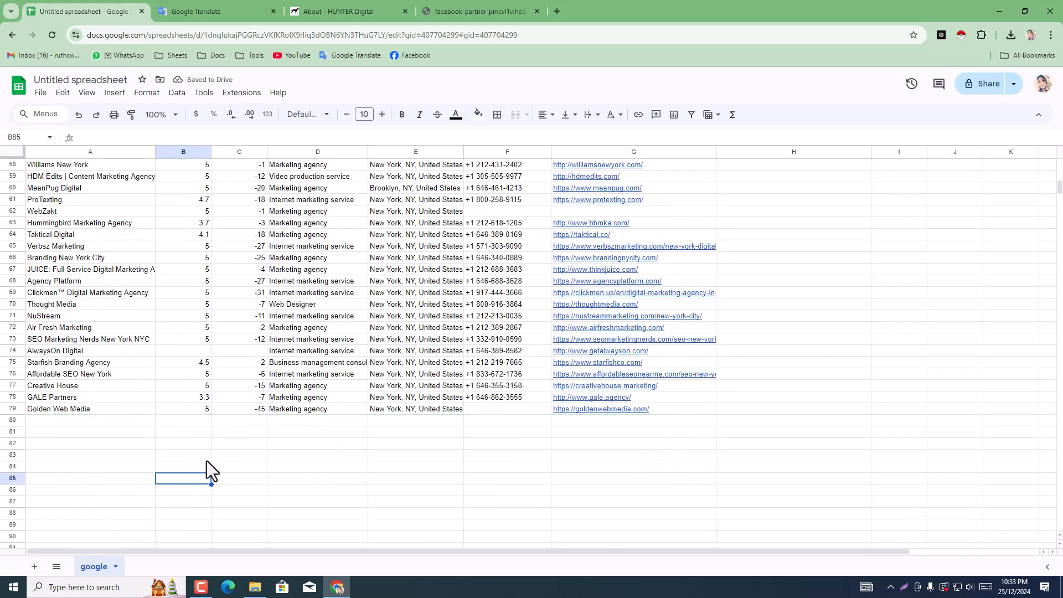
click(64, 349)
click(198, 339)
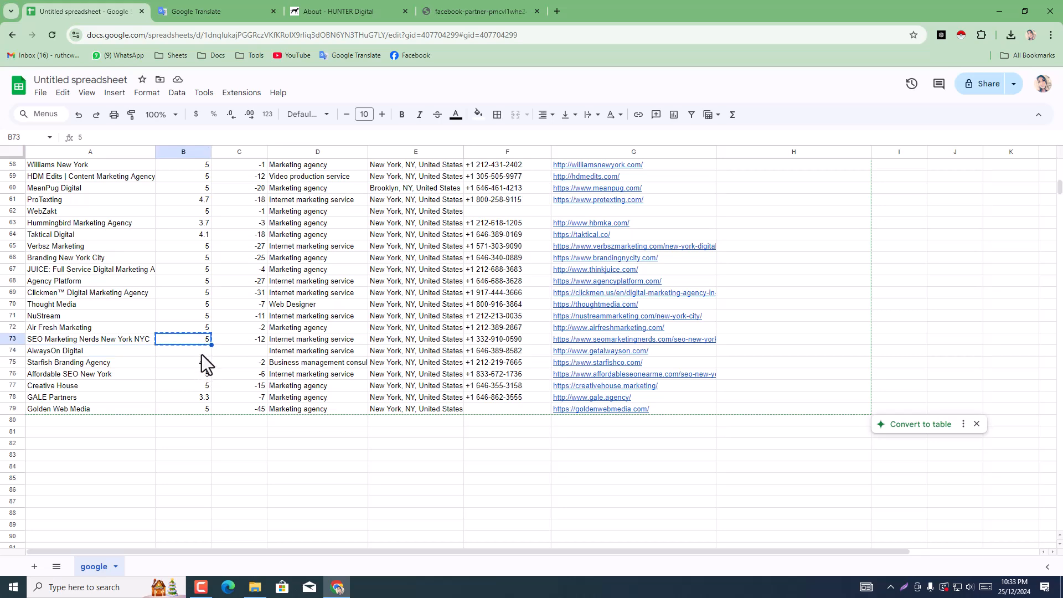
click(202, 354)
click(235, 354)
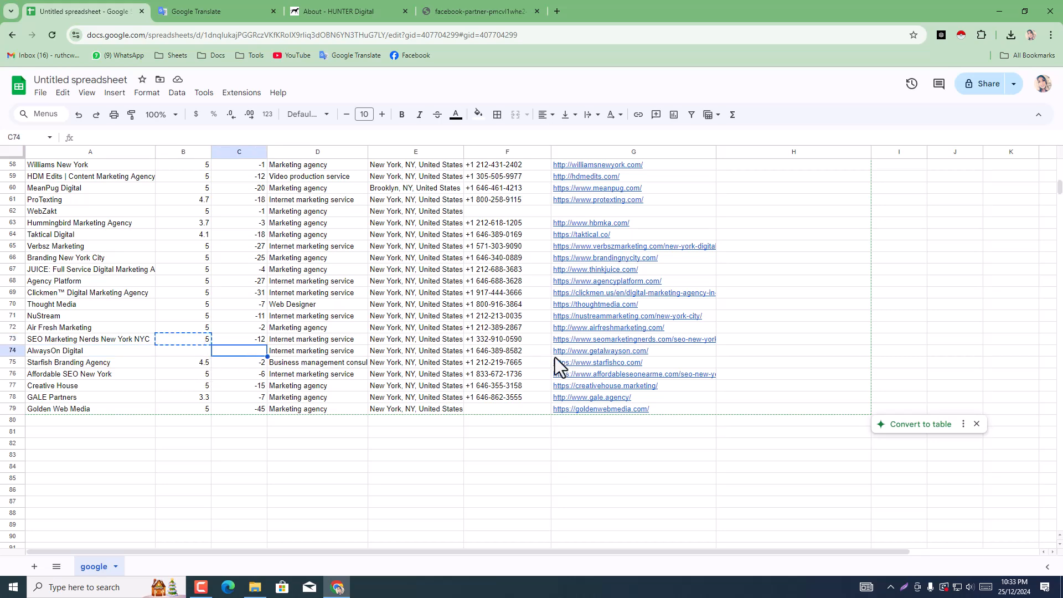
double_click(220, 354)
click(285, 468)
Step: Enter "-" as a placeholder in AlwaysOn Digital's empty Reviwe cell
click(182, 343)
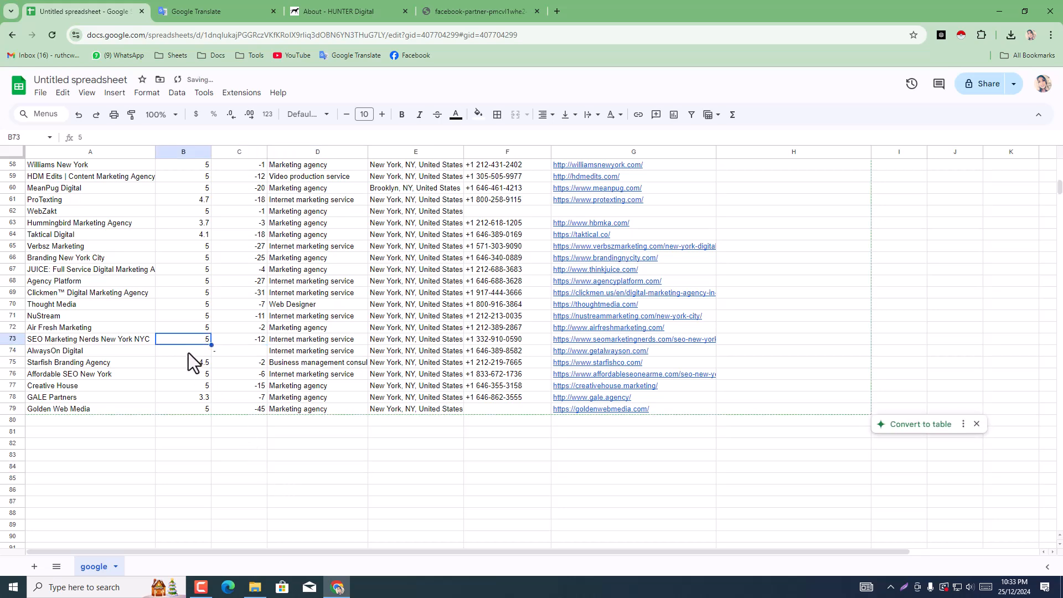
double_click(189, 353)
text(-)
click(255, 450)
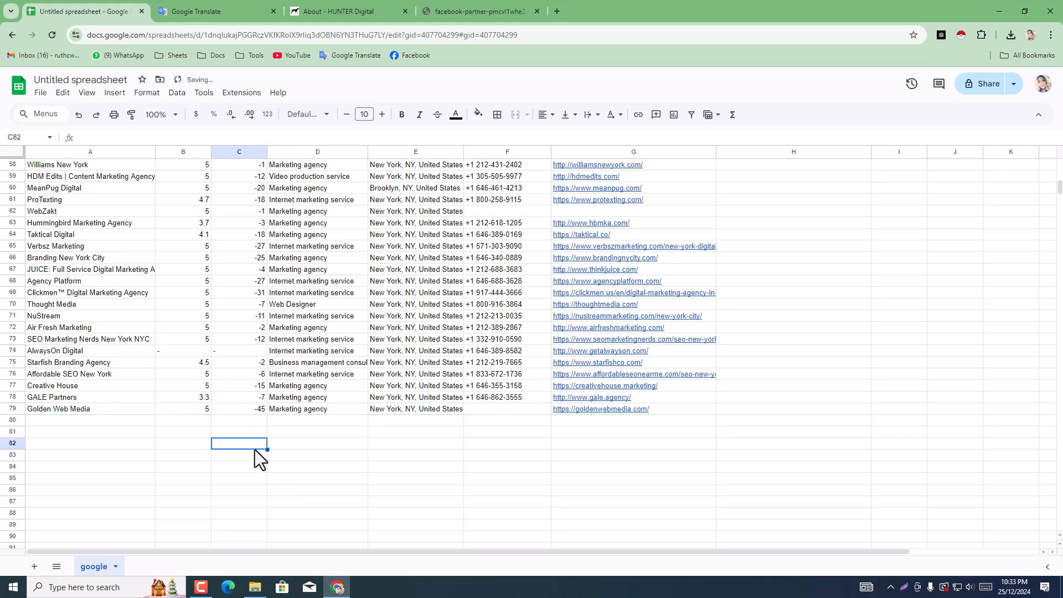
Step: Enter "-" as a placeholder in the empty Address cell of marlo marketing in row 44
double_click(507, 410)
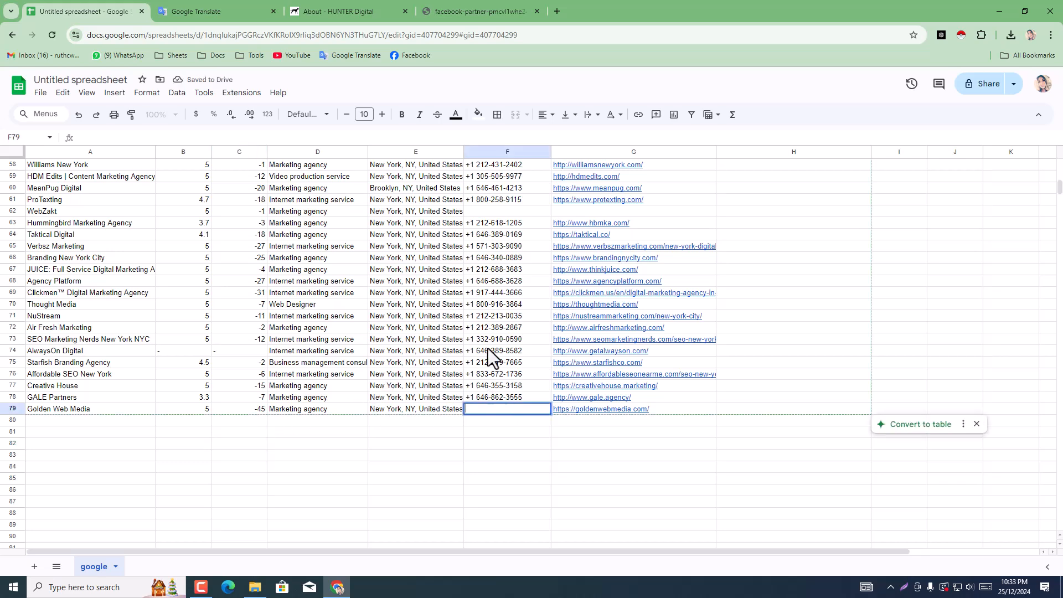
click(498, 215)
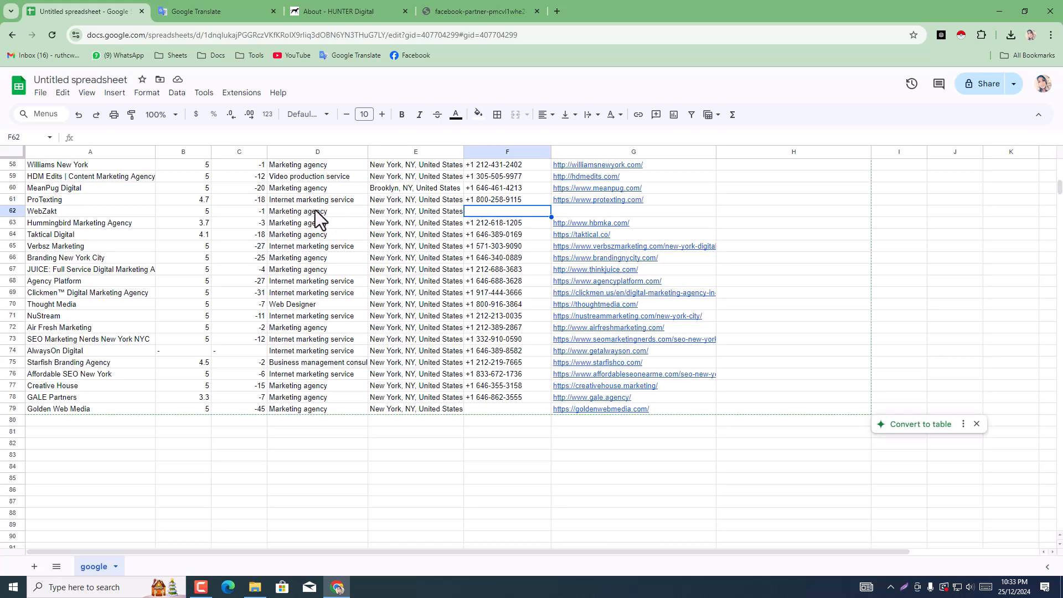
scroll(287, 304, up, 2)
scroll(299, 323, up, 10)
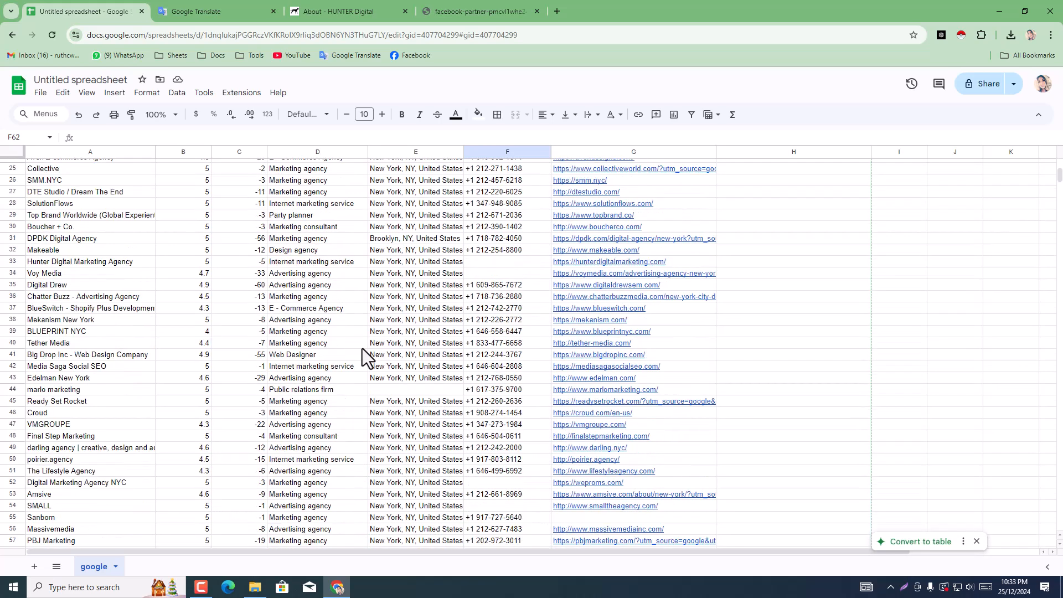
double_click(386, 391)
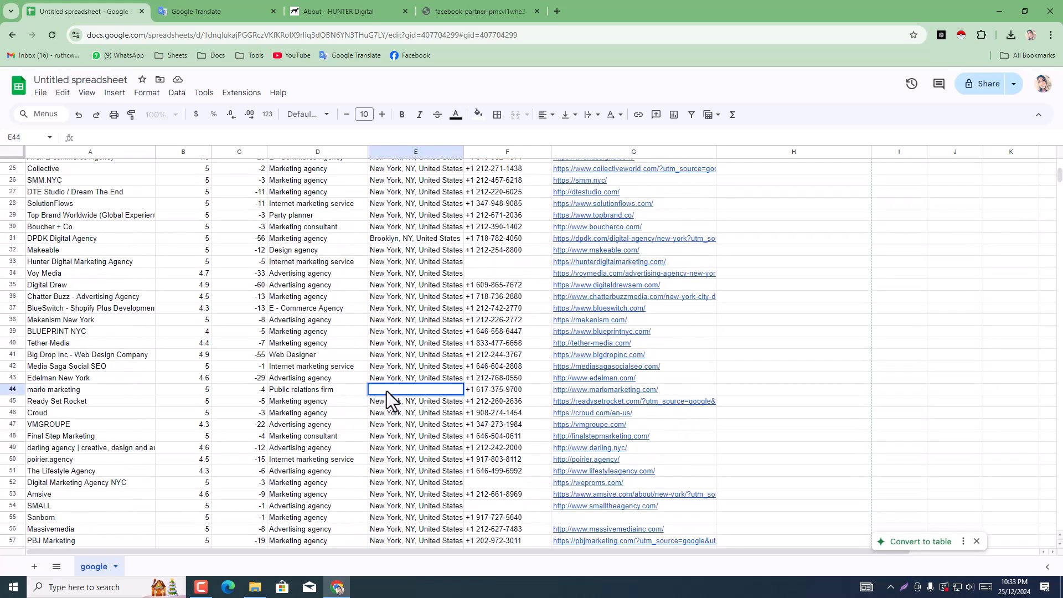
text(_)
click(467, 409)
click(408, 391)
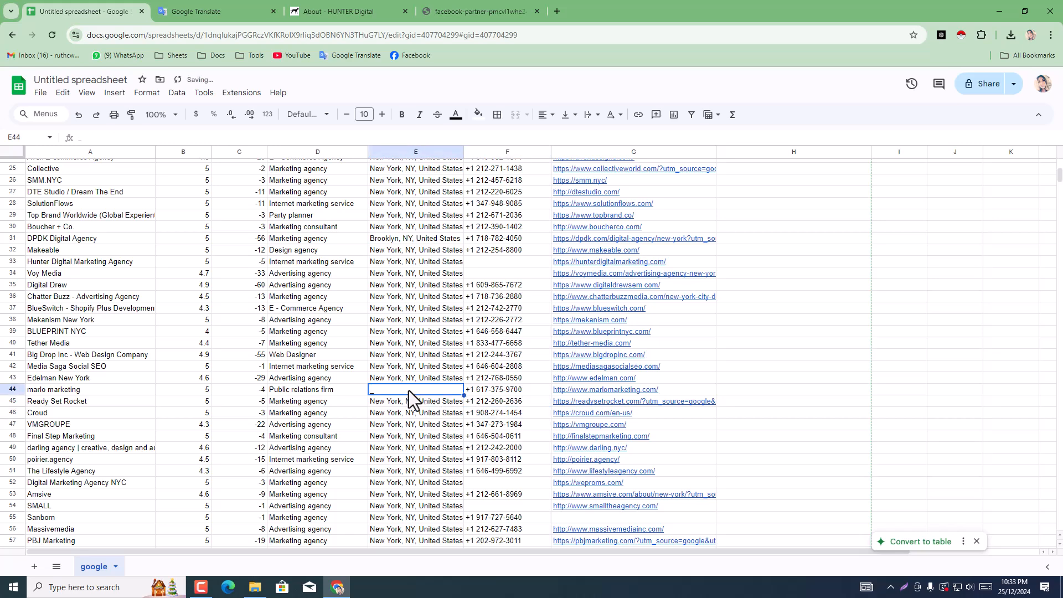
text(-)
click(406, 423)
Step: Center the placeholder horizontally in marlo marketing's Address cell
click(400, 391)
click(547, 114)
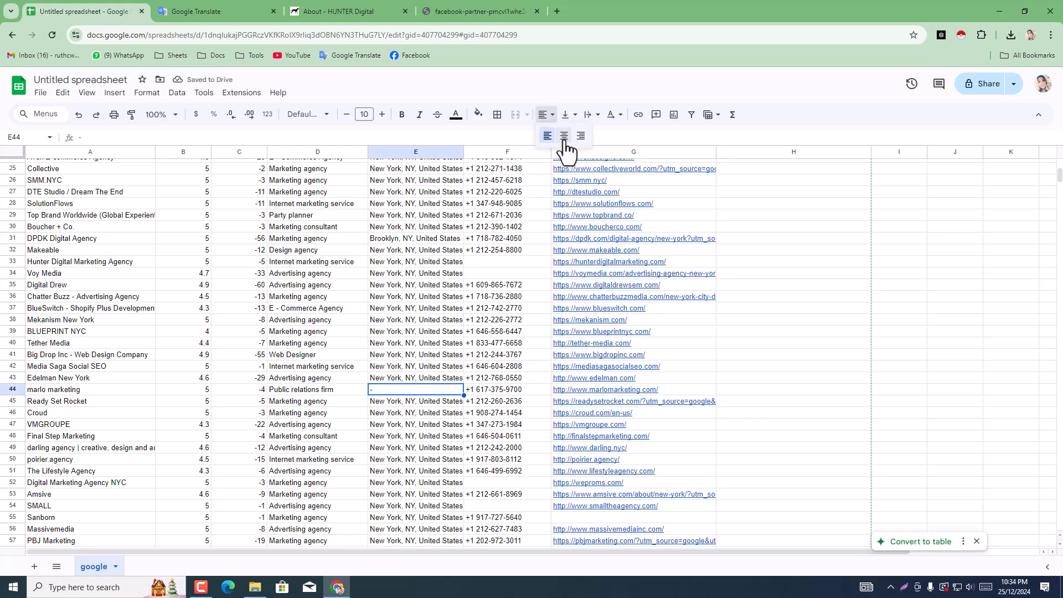
click(564, 136)
Step: Fill the blank phone cells of Voy Media and Golden Web Media in rows 8 and 11 by extending the number above each
scroll(387, 397, up, 2)
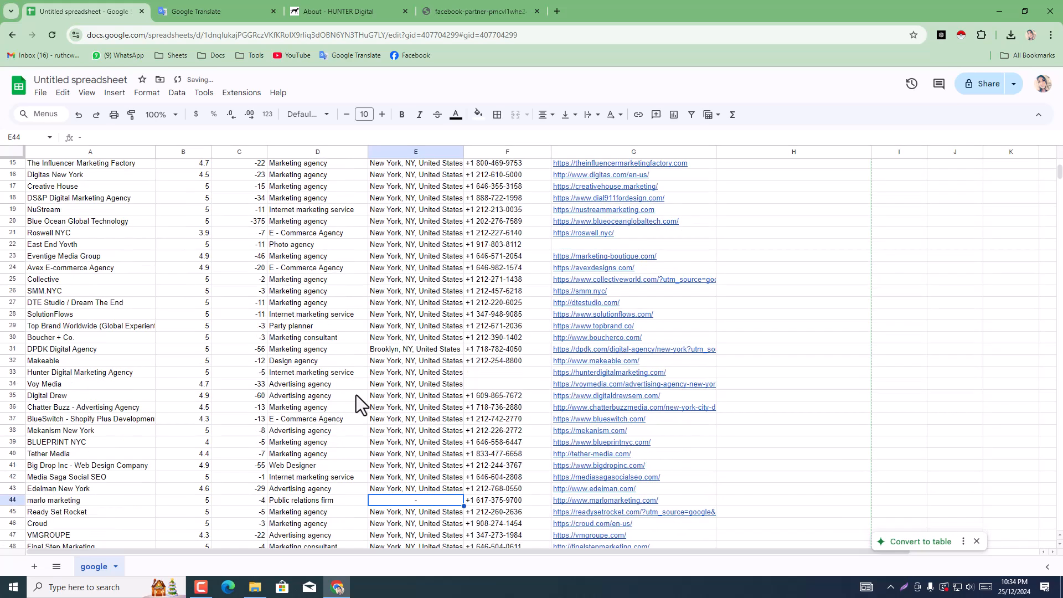
scroll(356, 395, up, 3)
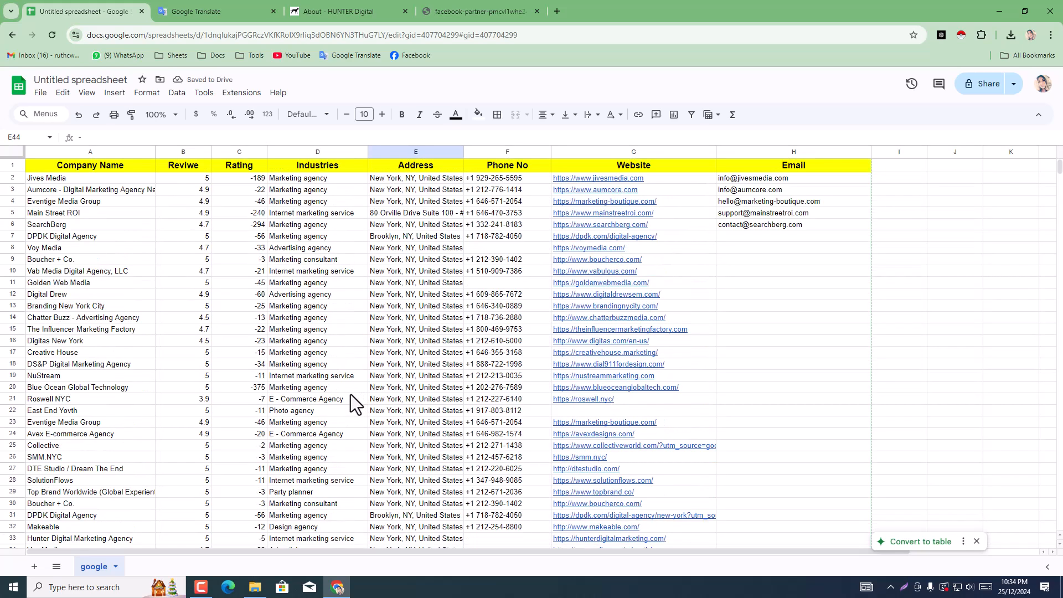
click(497, 250)
drag(503, 227, 510, 272)
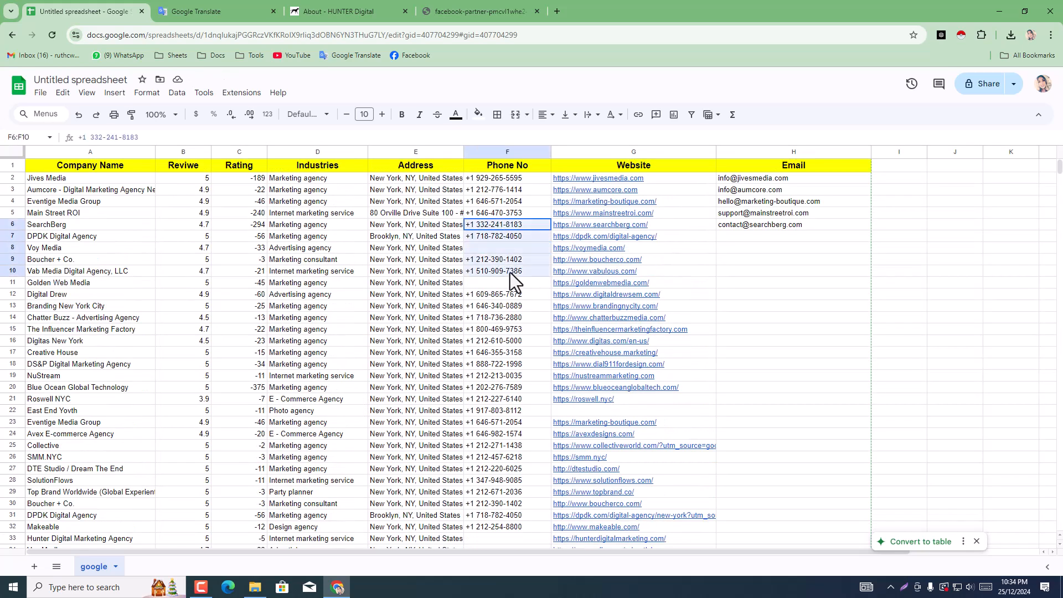
click(532, 227)
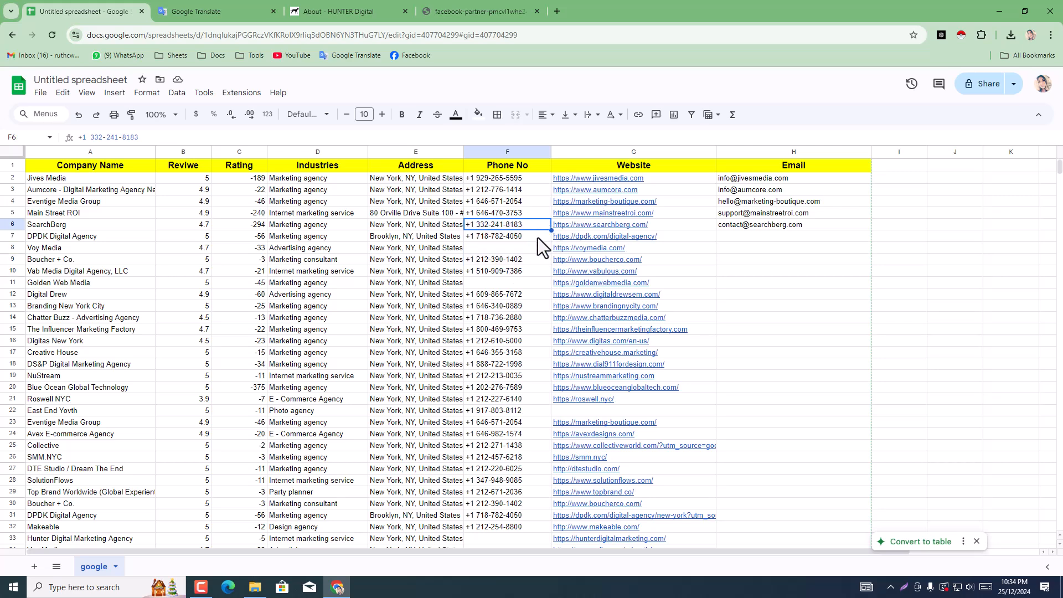
click(538, 238)
drag(551, 242, 548, 286)
click(533, 274)
Step: Fill the empty Email cells below SearchBerg through row 79 by extending SearchBerg's e-mail address down the column
click(761, 217)
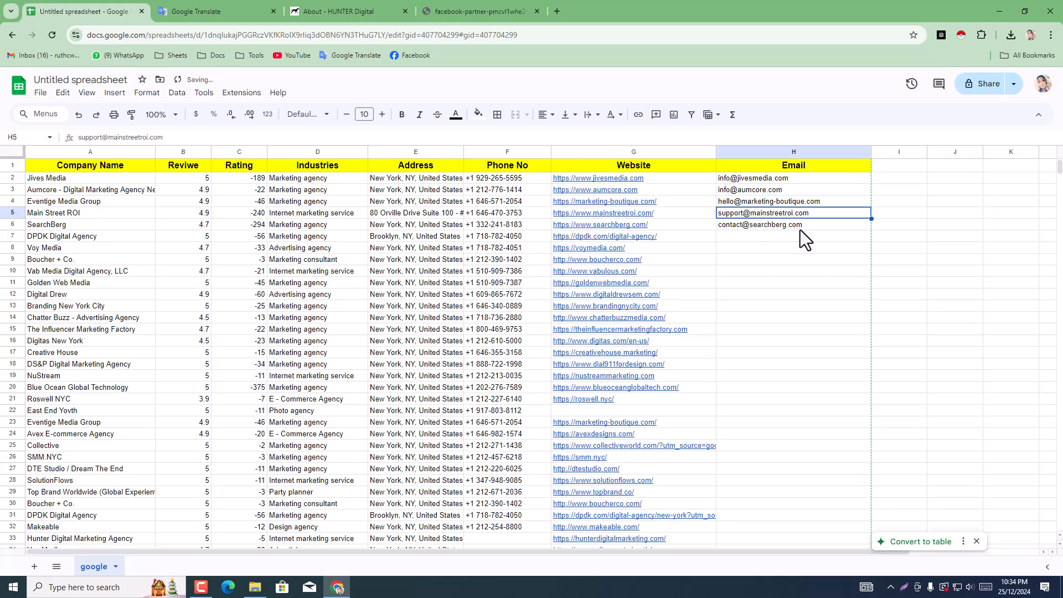
click(843, 226)
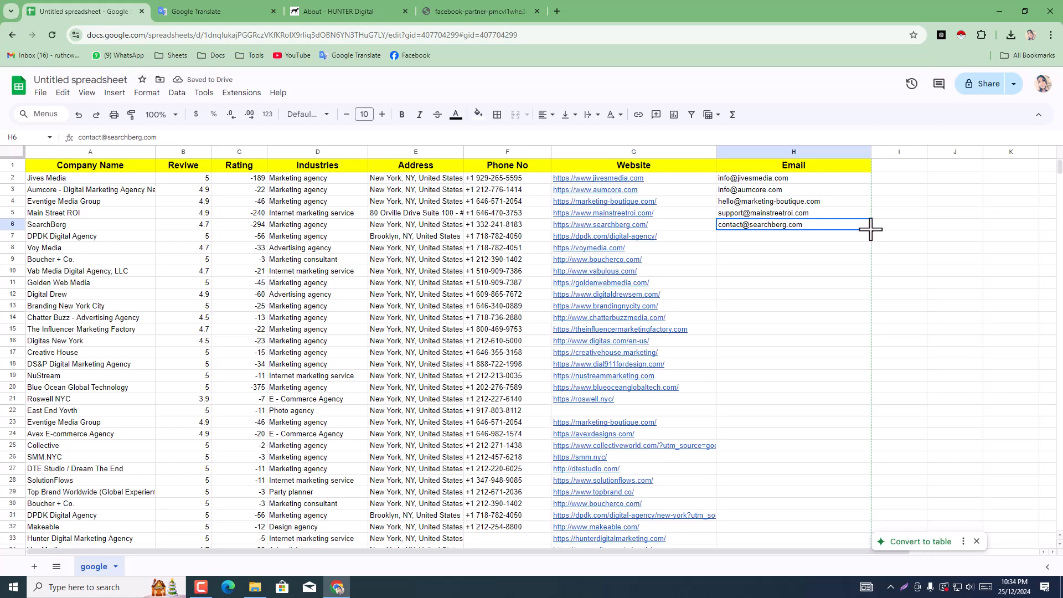
drag(871, 231, 829, 376)
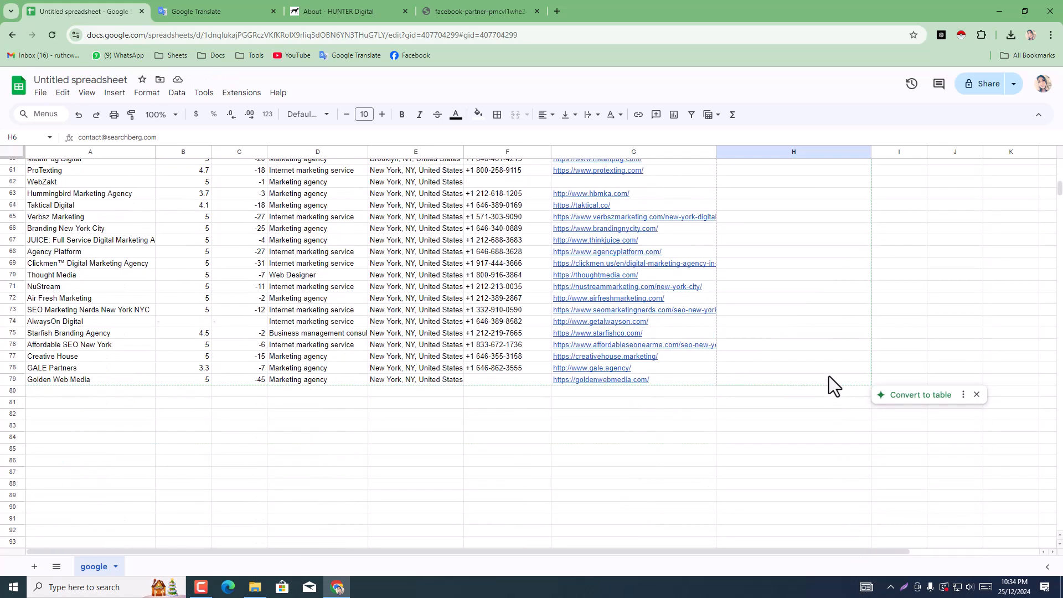
click(825, 439)
scroll(822, 437, up, 3)
scroll(822, 437, up, 10)
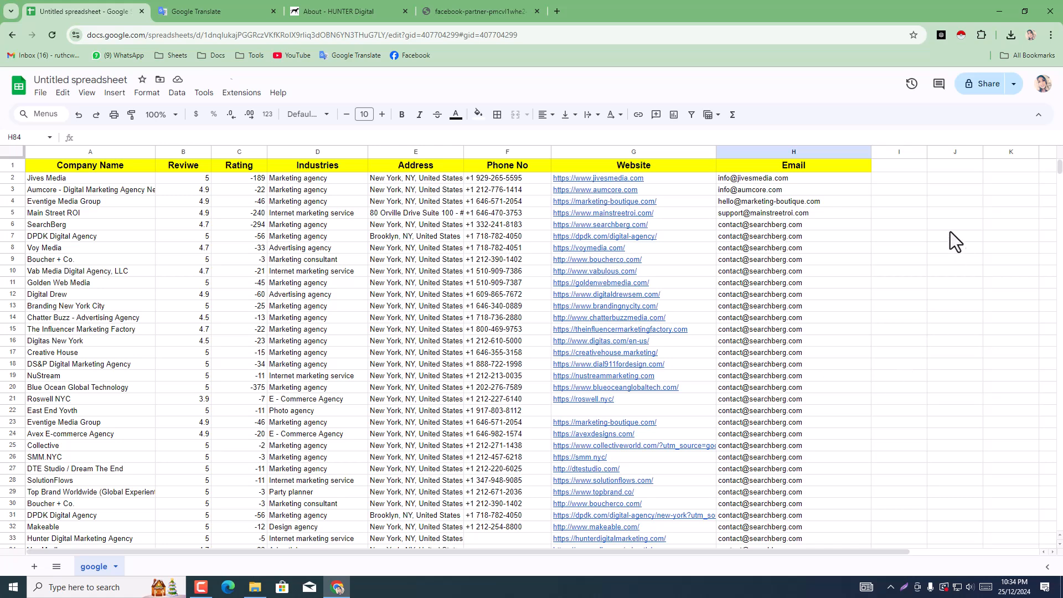
Step: Share the spreadsheet without naming it, setting general access to Anyone with the link
click(979, 93)
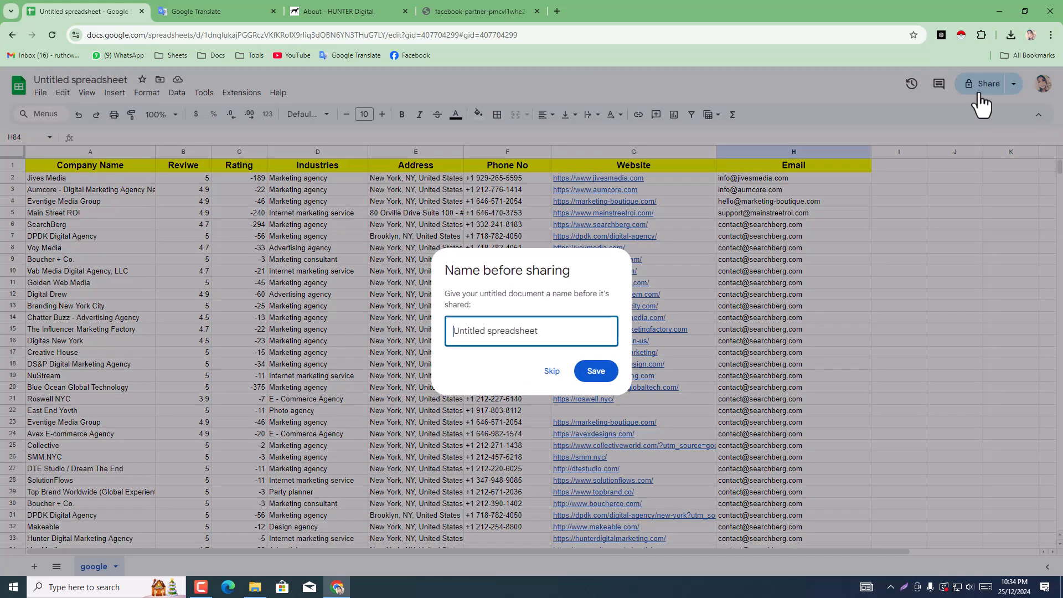
click(552, 372)
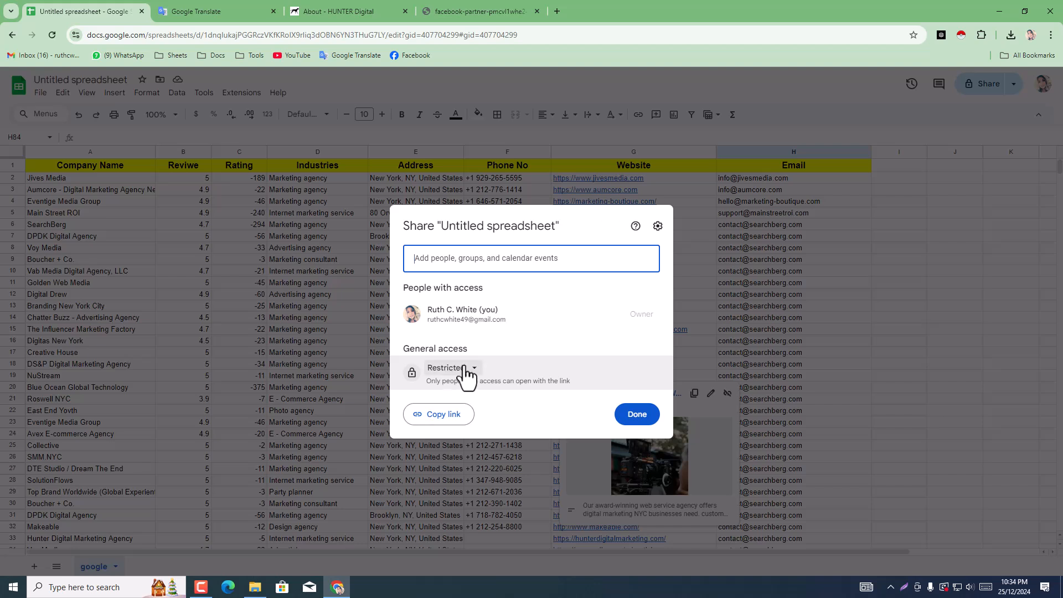
click(465, 368)
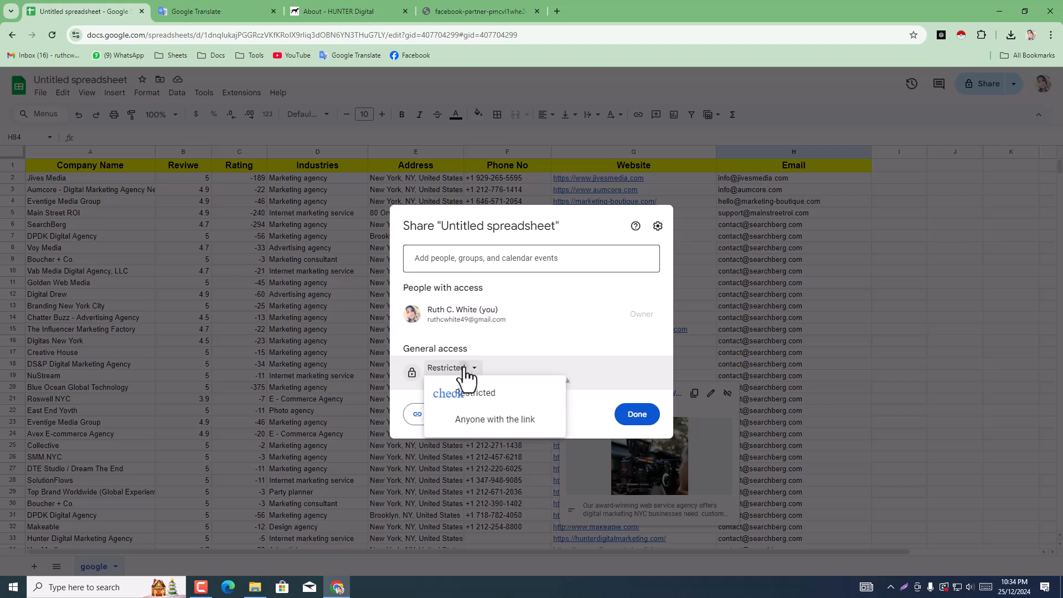
click(487, 424)
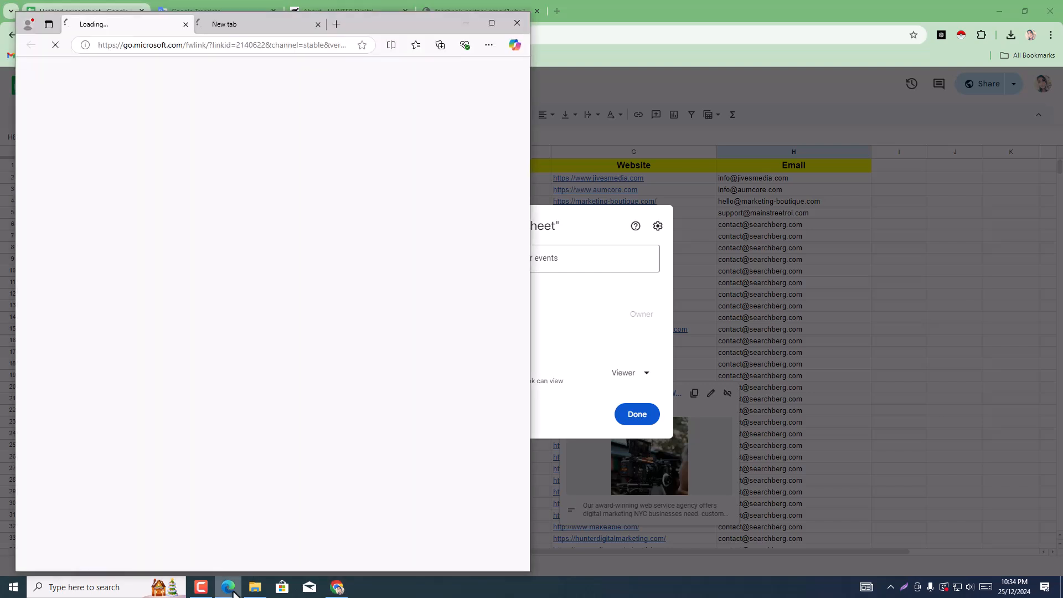
Step: Open the shared spreadsheet link in Microsoft Edge to check public viewing, and close that browser window
click(480, 25)
click(224, 9)
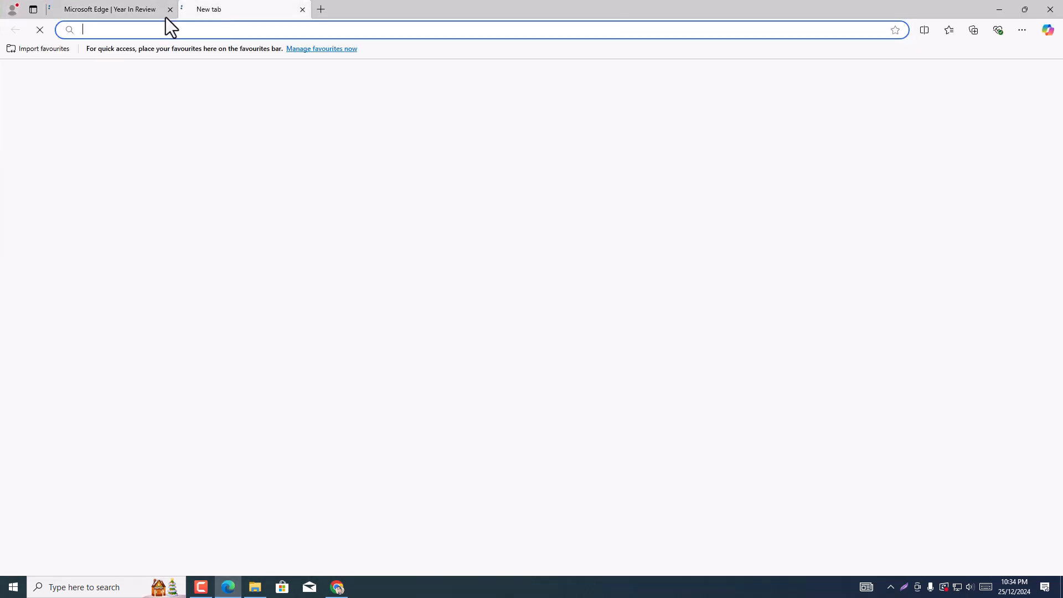
click(169, 10)
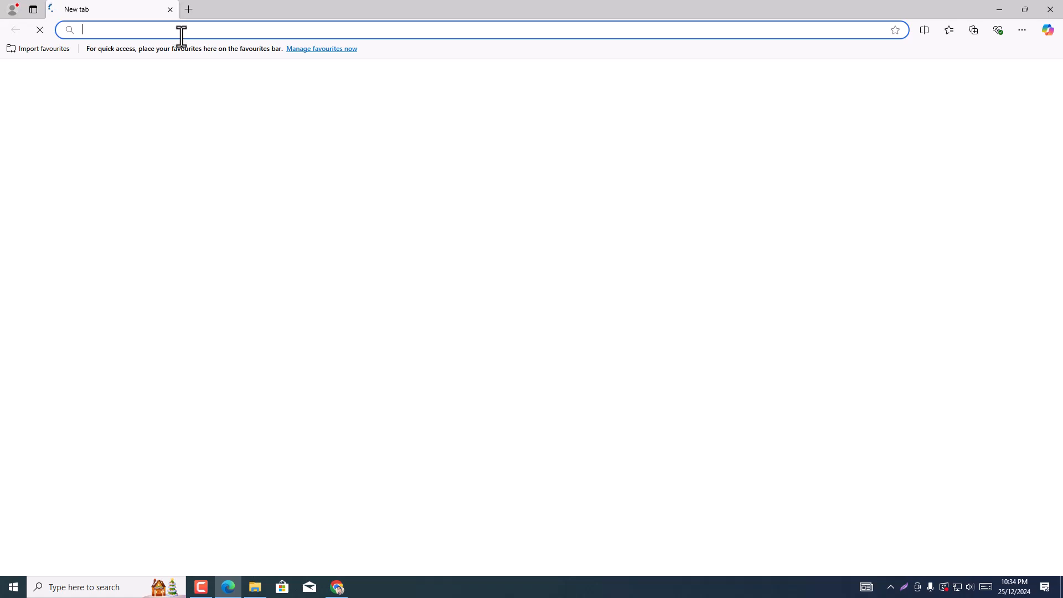
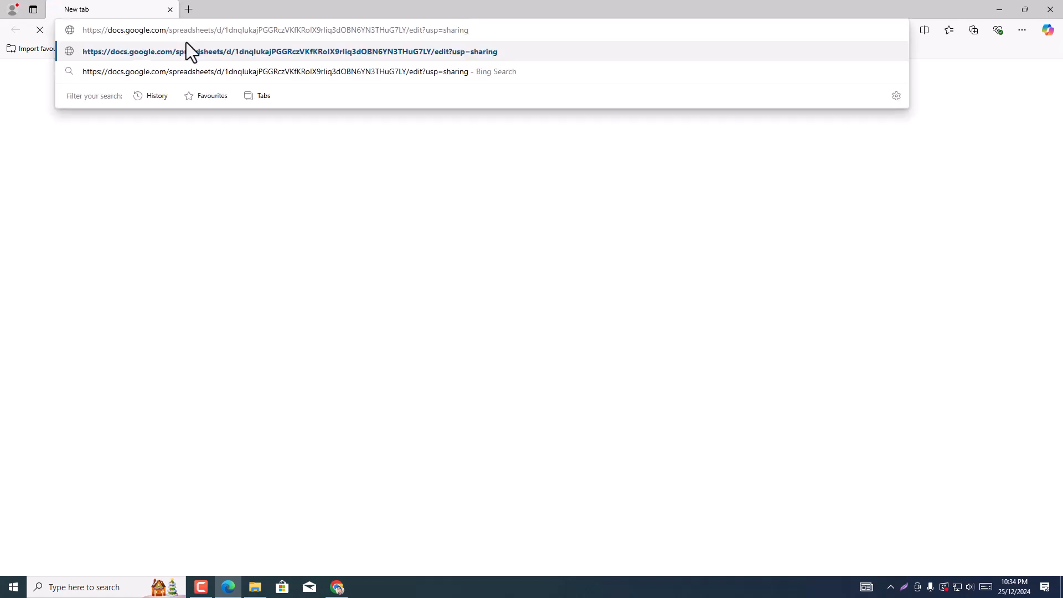
key(Return)
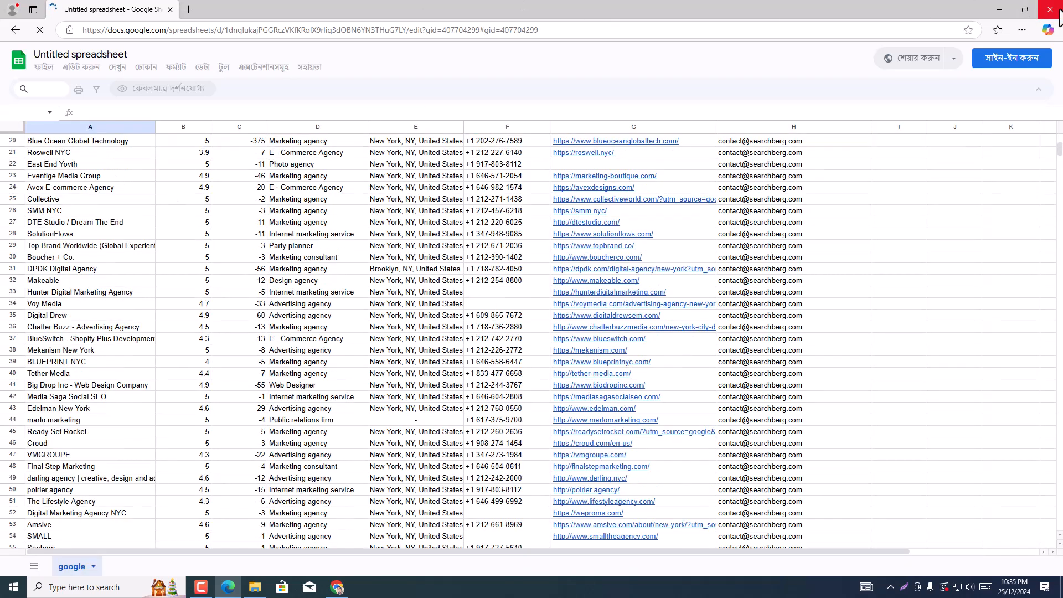
click(1058, 11)
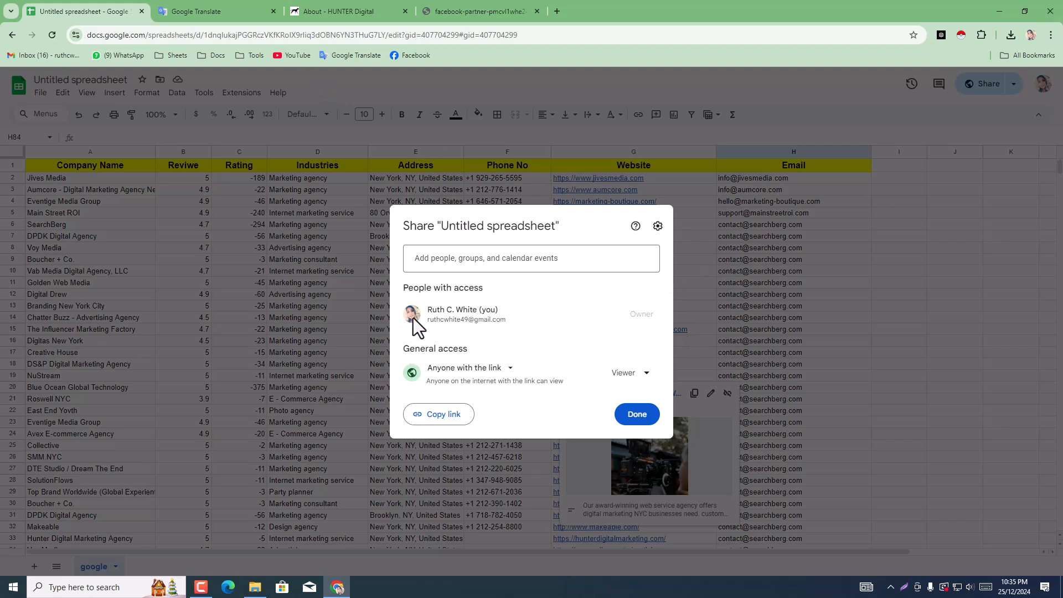
Step: Close the Google Translate, HUNTER Digital and facebook-partner pages, keeping only the spreadsheet open
click(192, 9)
click(367, 9)
click(251, 9)
click(102, 11)
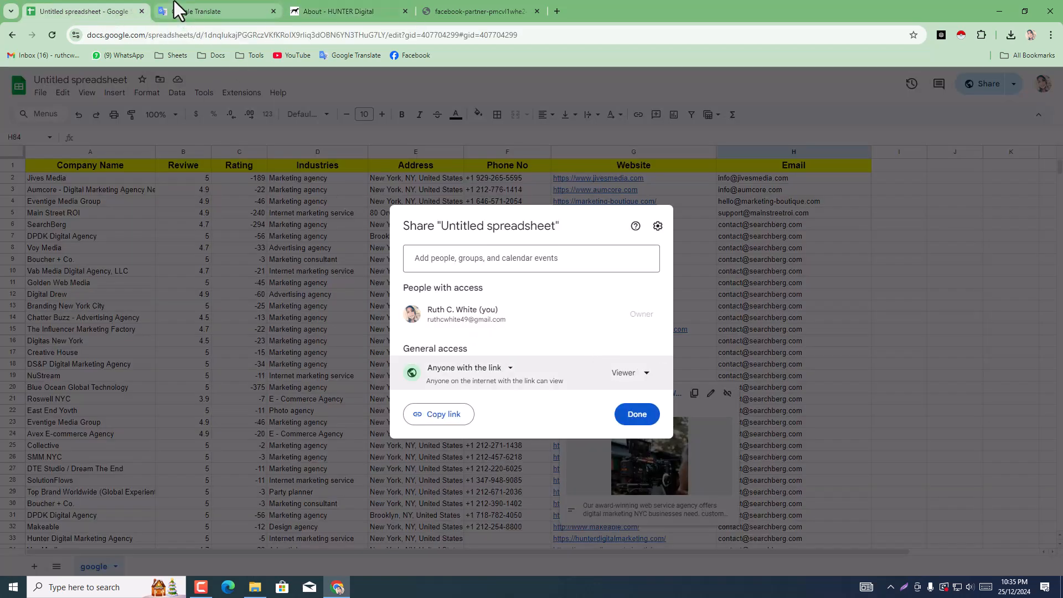
click(244, 9)
click(273, 11)
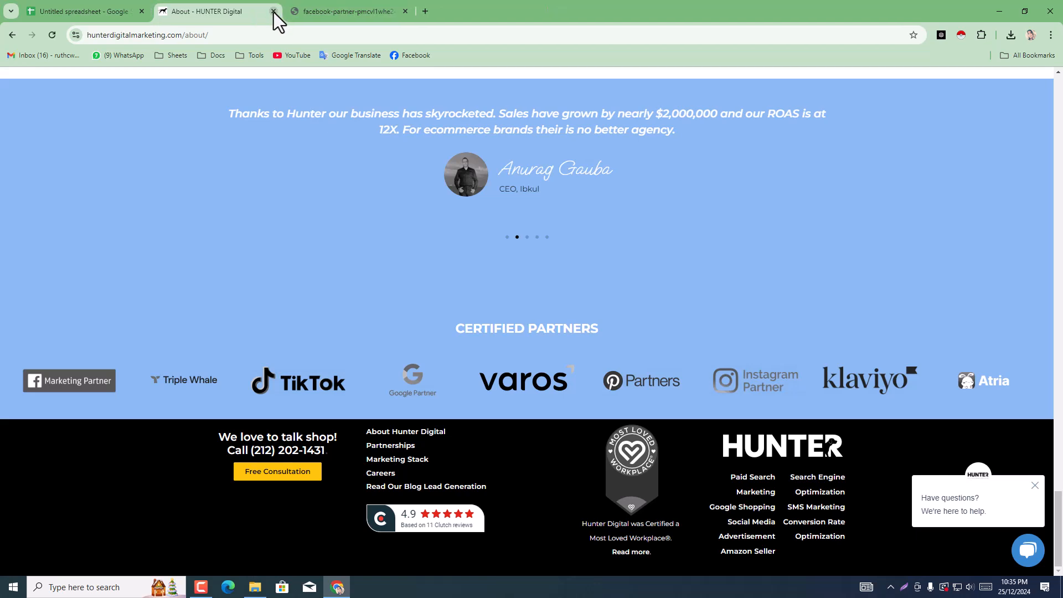
click(273, 11)
click(273, 11)
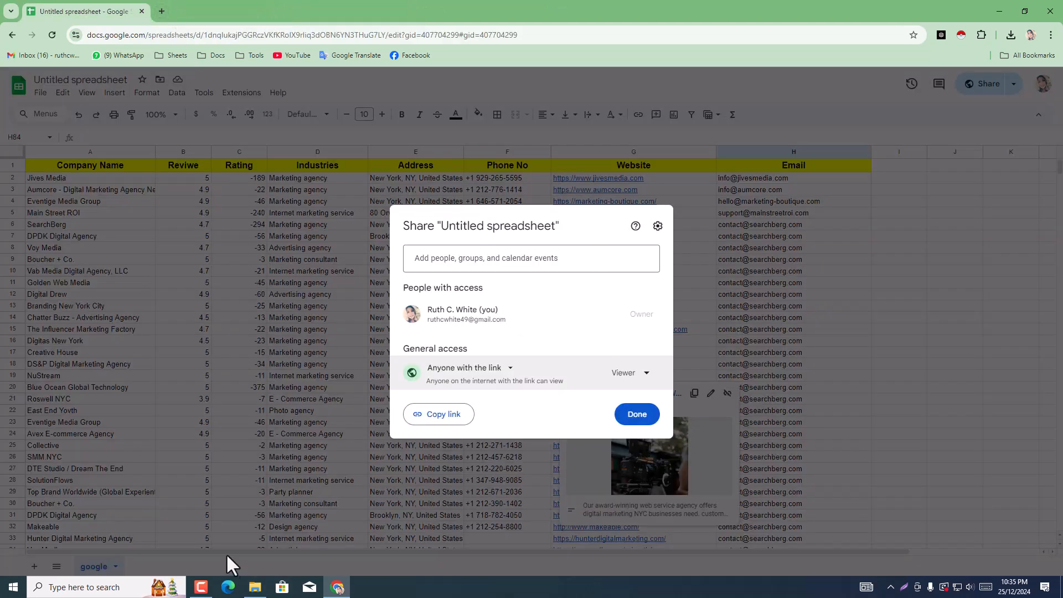
Step: Finish the sharing settings and add a new blank sheet to the spreadsheet
click(648, 415)
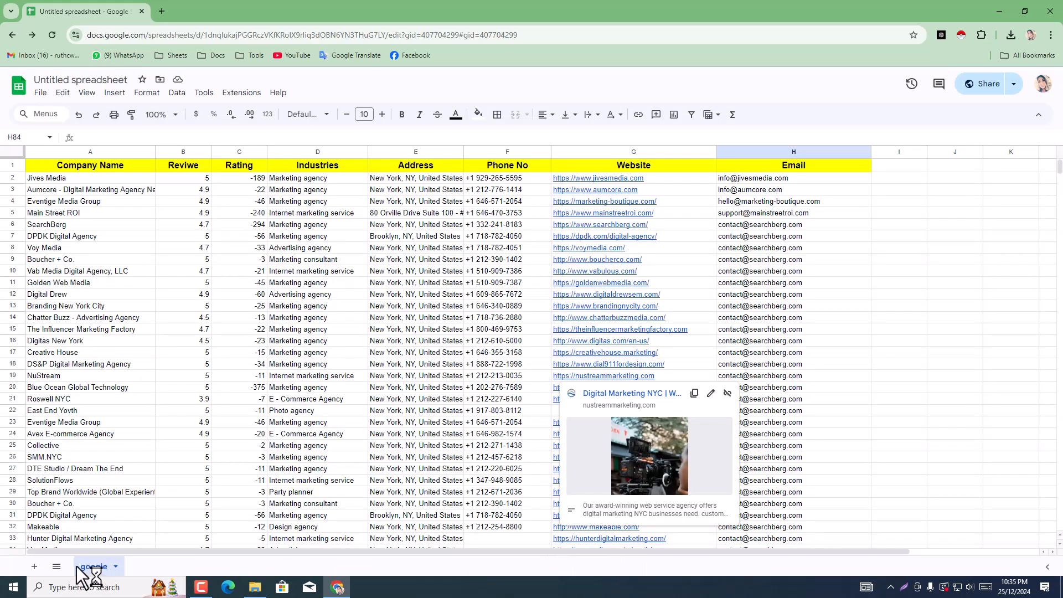
click(33, 567)
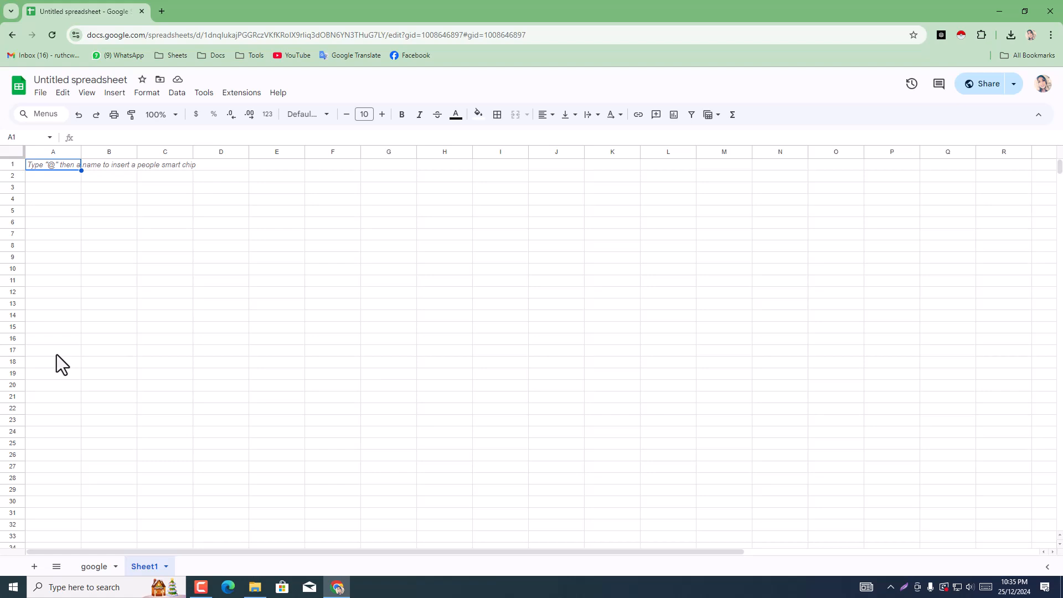
Step: Open fiverr.com in a new Incognito window and complete its human verification
key(ctrl+shift+n)
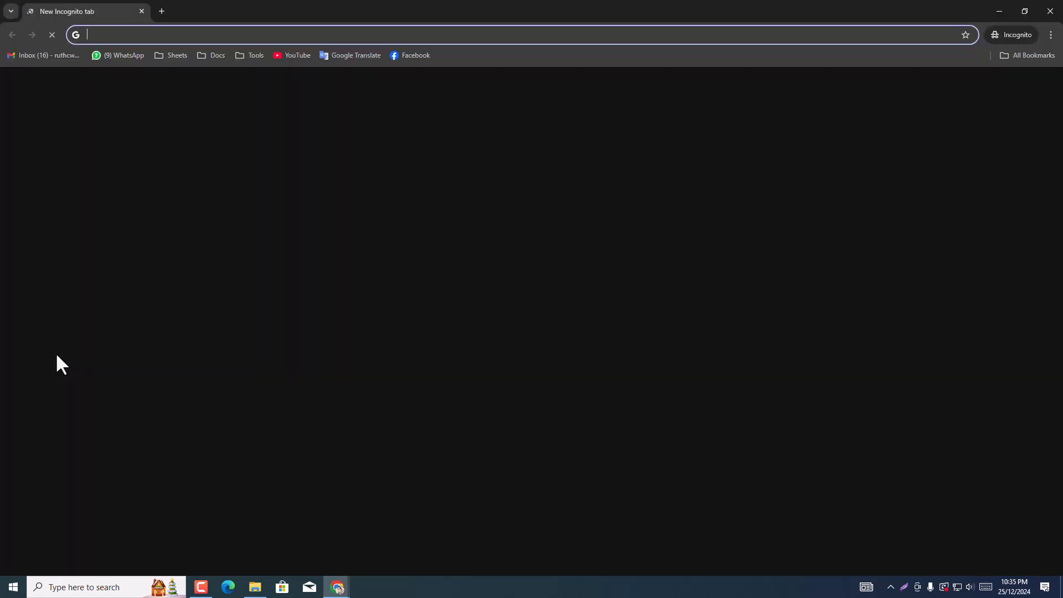
text(f)
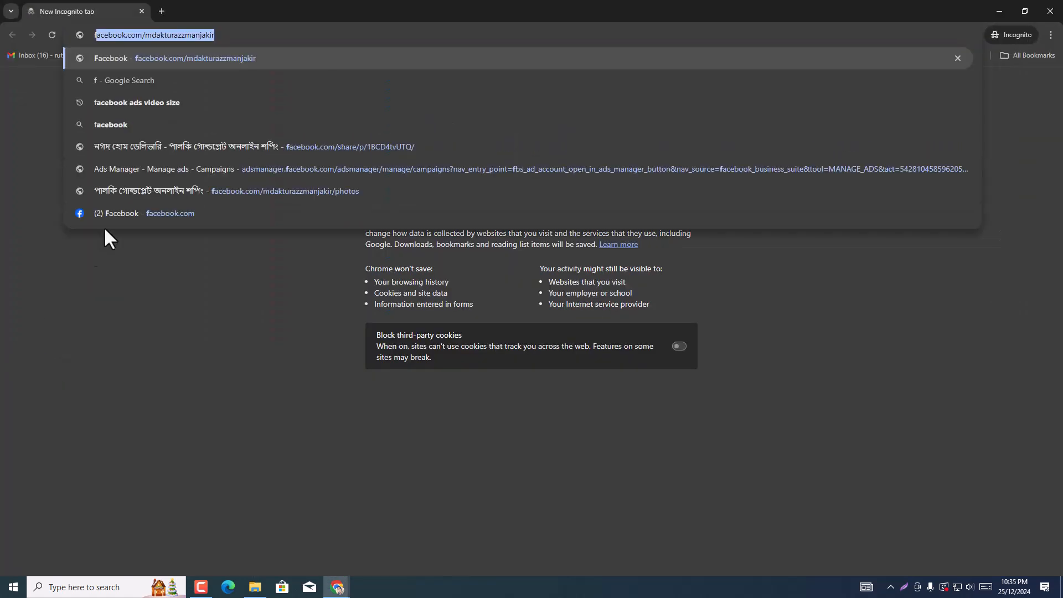
text(i)
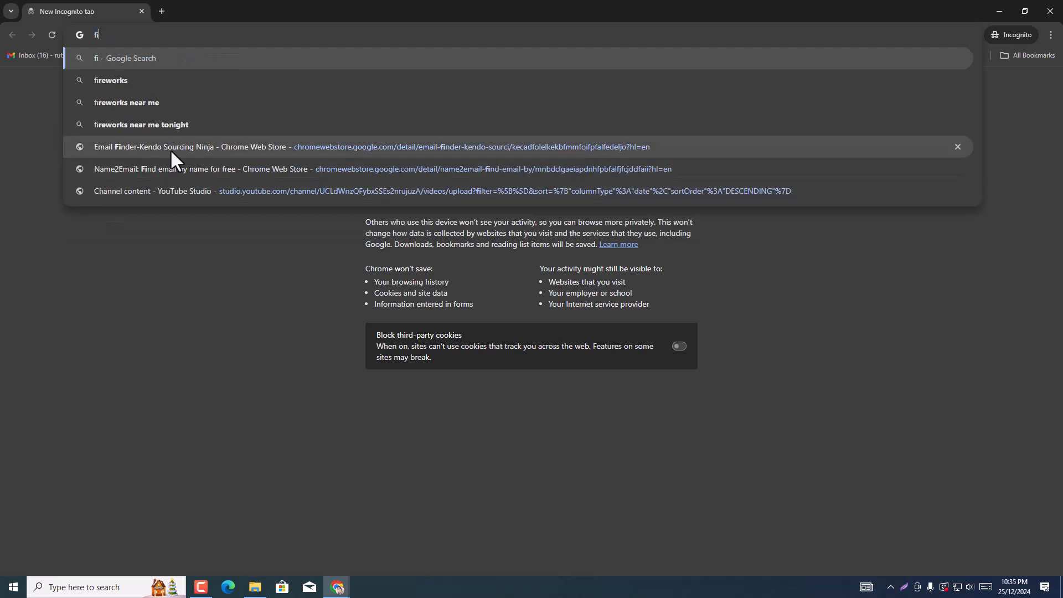
text(ve)
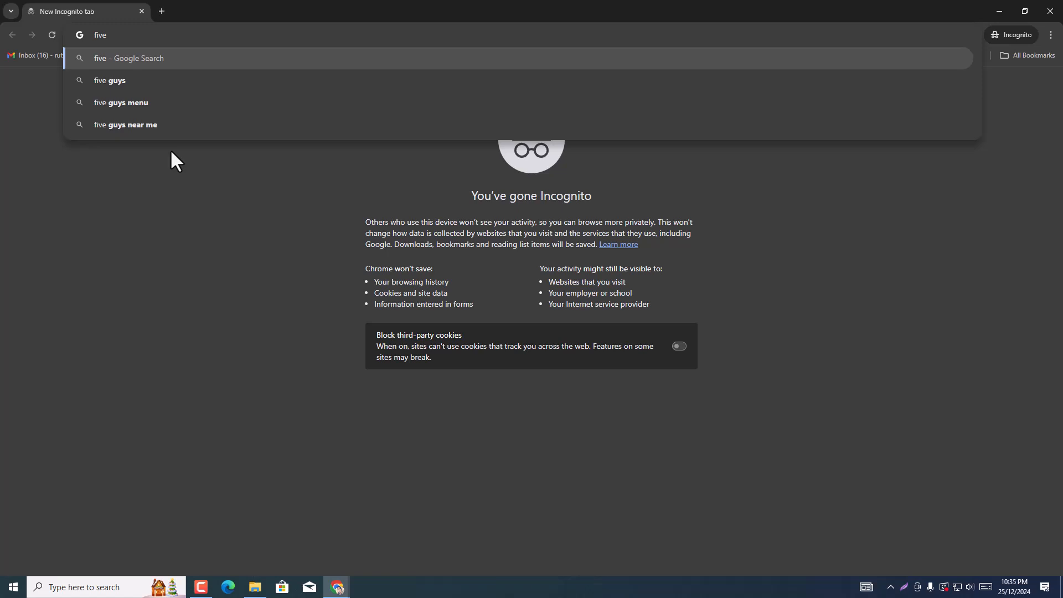
text(rr.c)
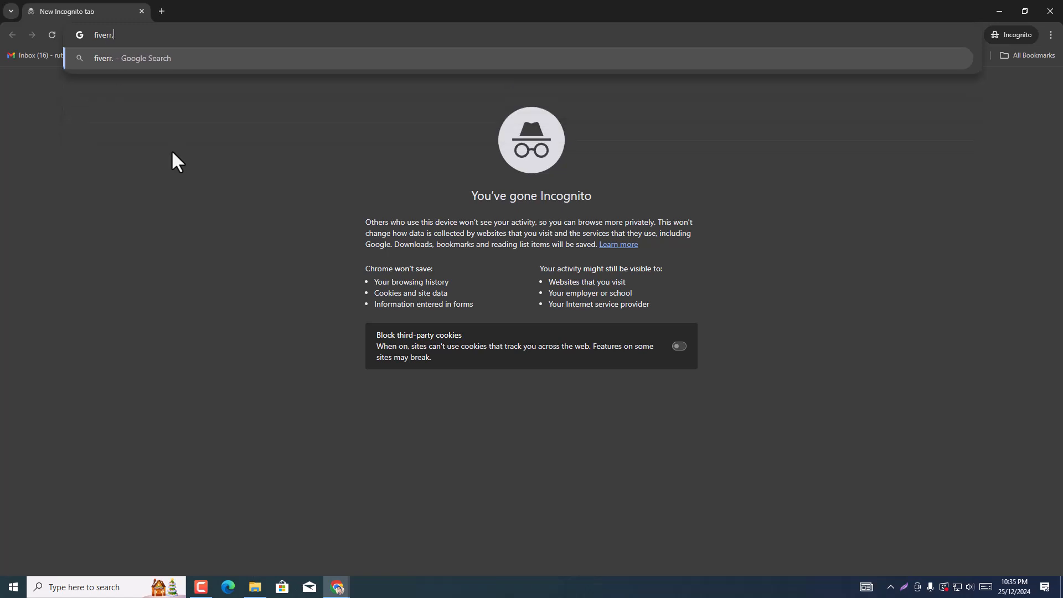
text(om)
key(Return)
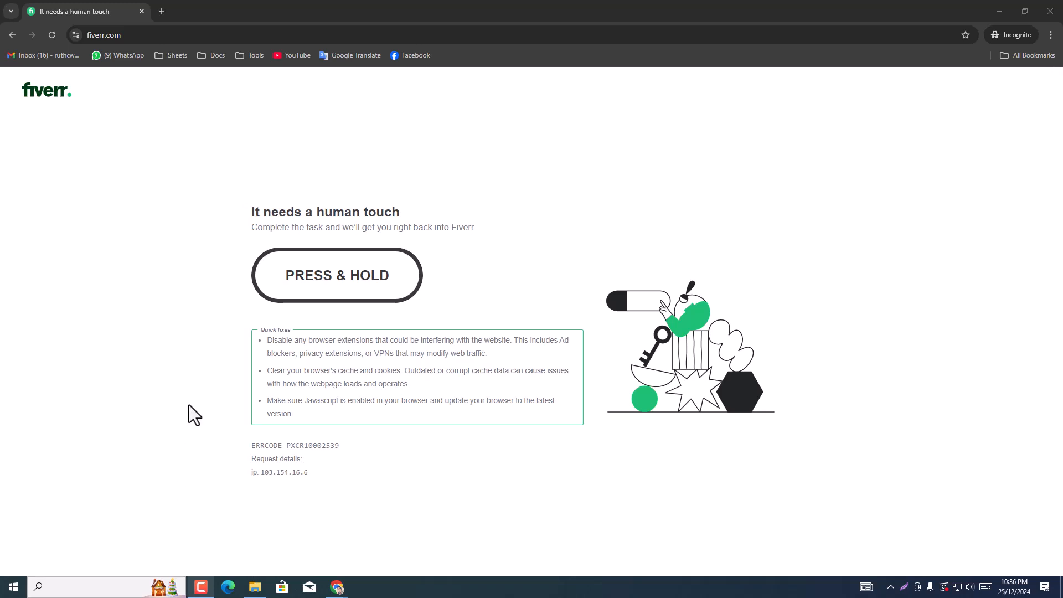
drag(304, 288, 304, 286)
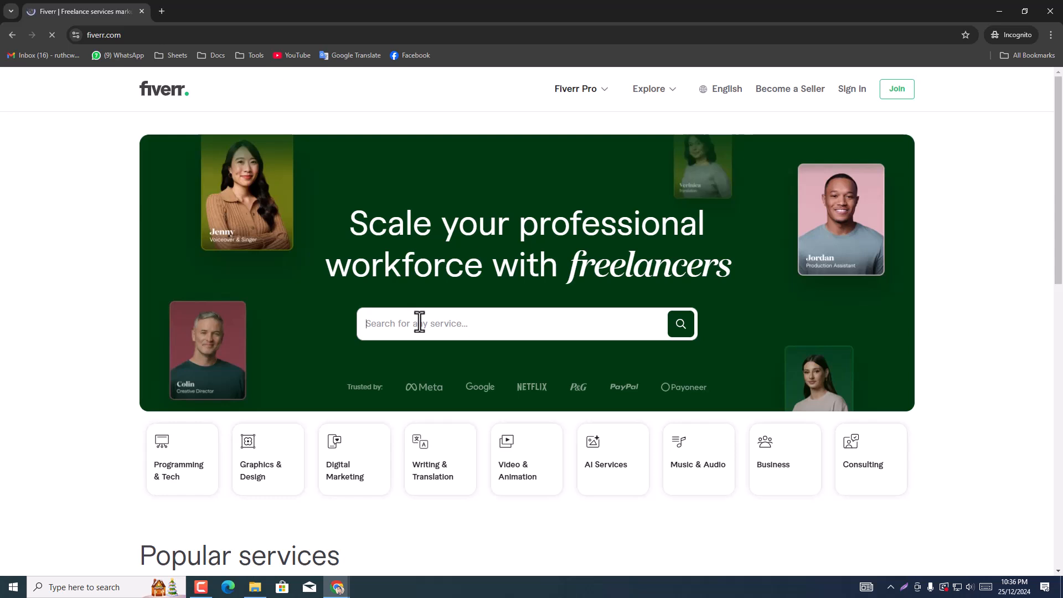
Step: Search Fiverr for services using the suggestion "email list building"
text(email)
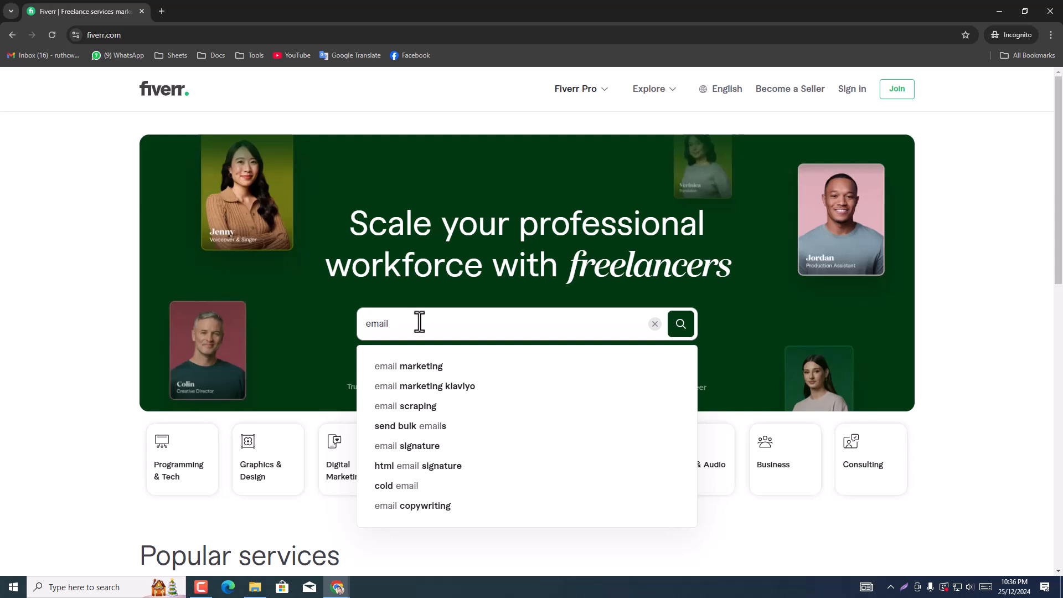
text(li)
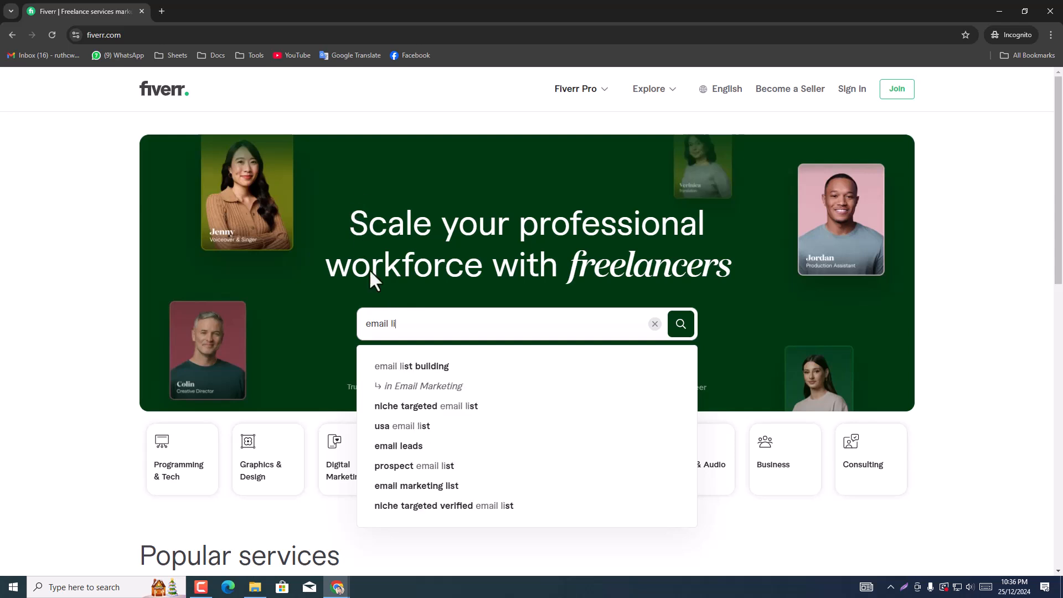
click(458, 378)
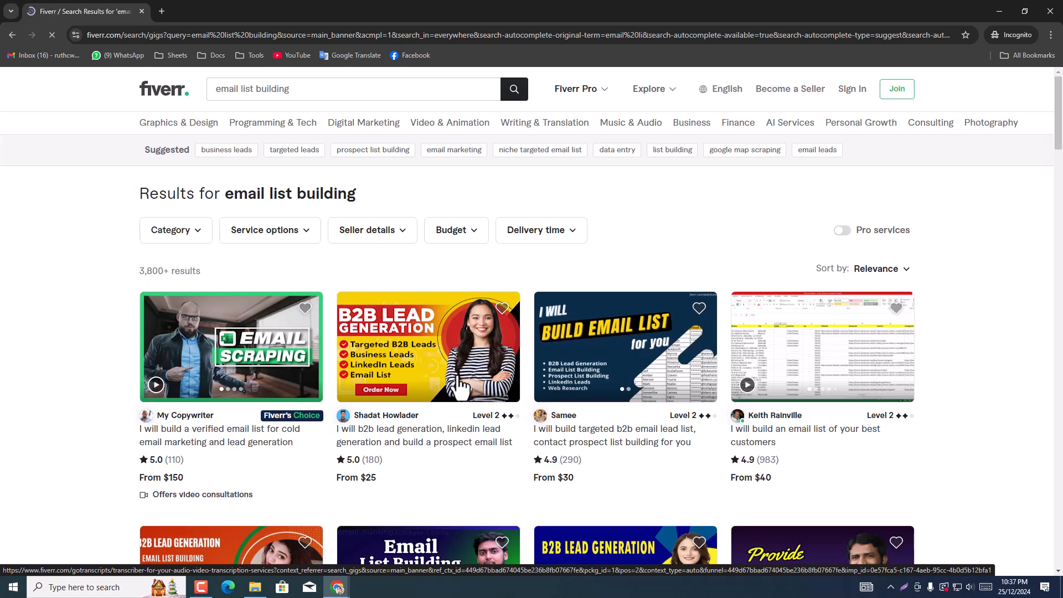
Step: Open the verified email list gig and the B2B lead generation gig in separate tabs, dismissing the pop-up
right_click(217, 445)
click(256, 451)
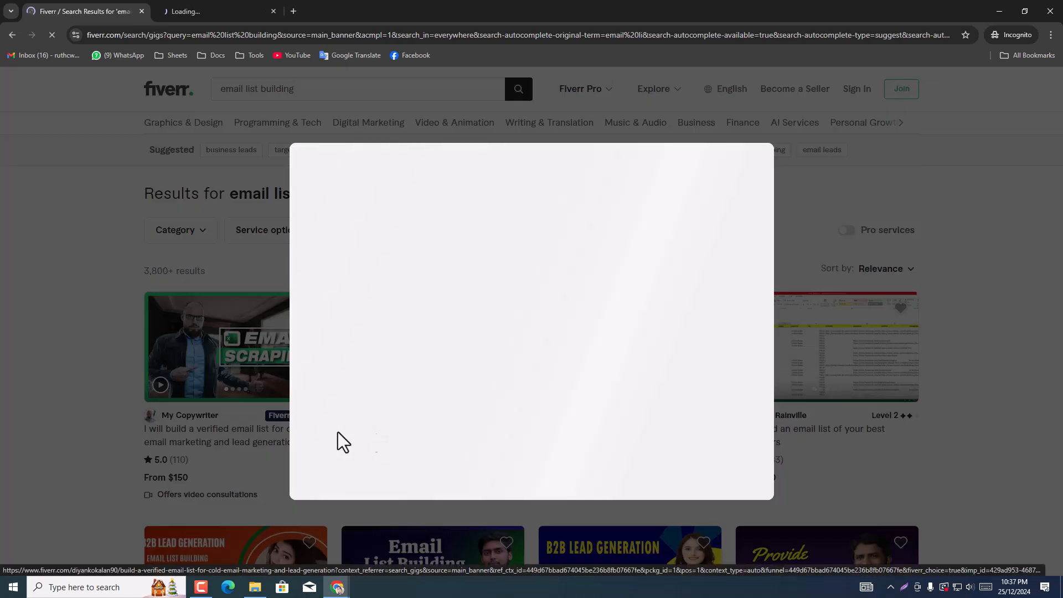
click(71, 409)
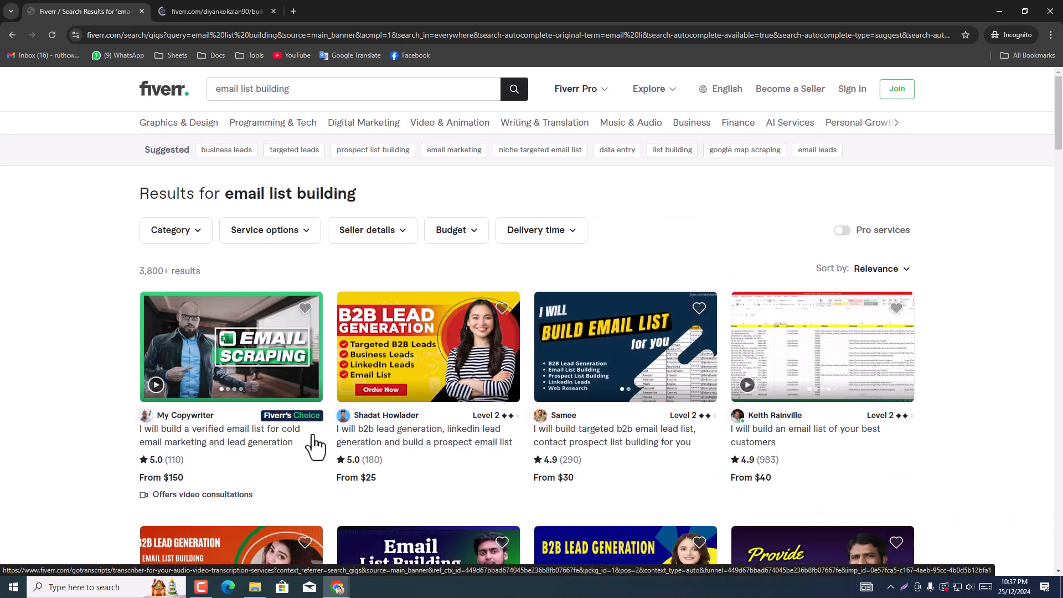
right_click(404, 435)
click(446, 440)
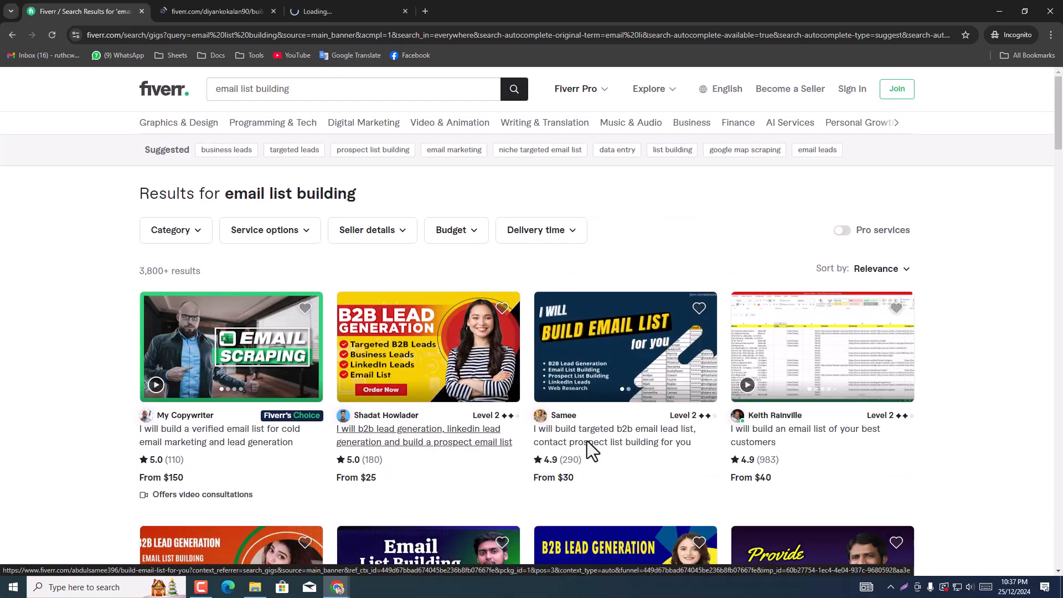
Step: Check the two gigs' Basic package prices, closing the verified email list gig, and return to the search results
click(253, 8)
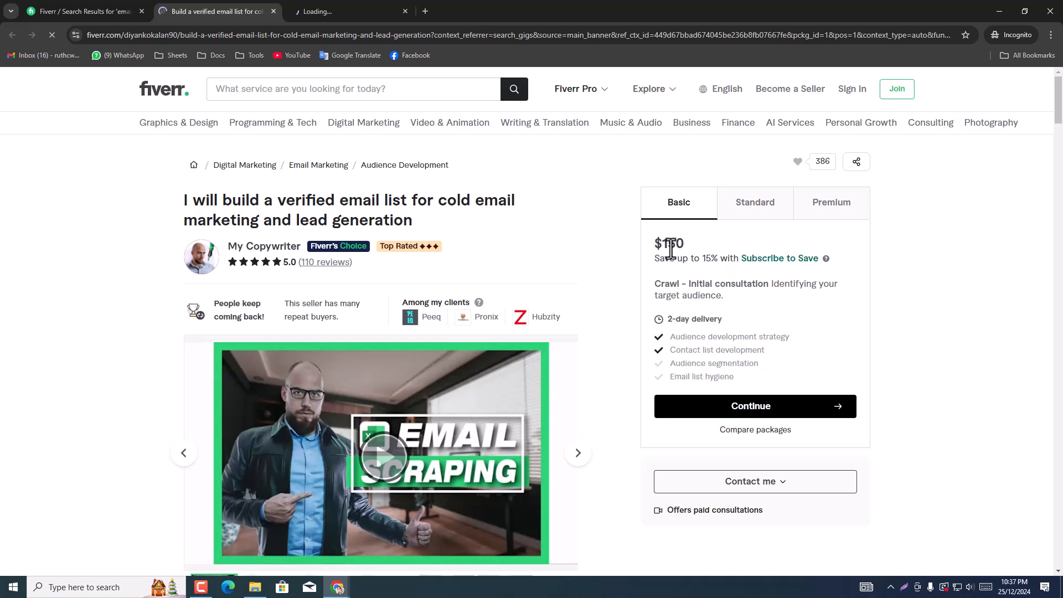
click(272, 12)
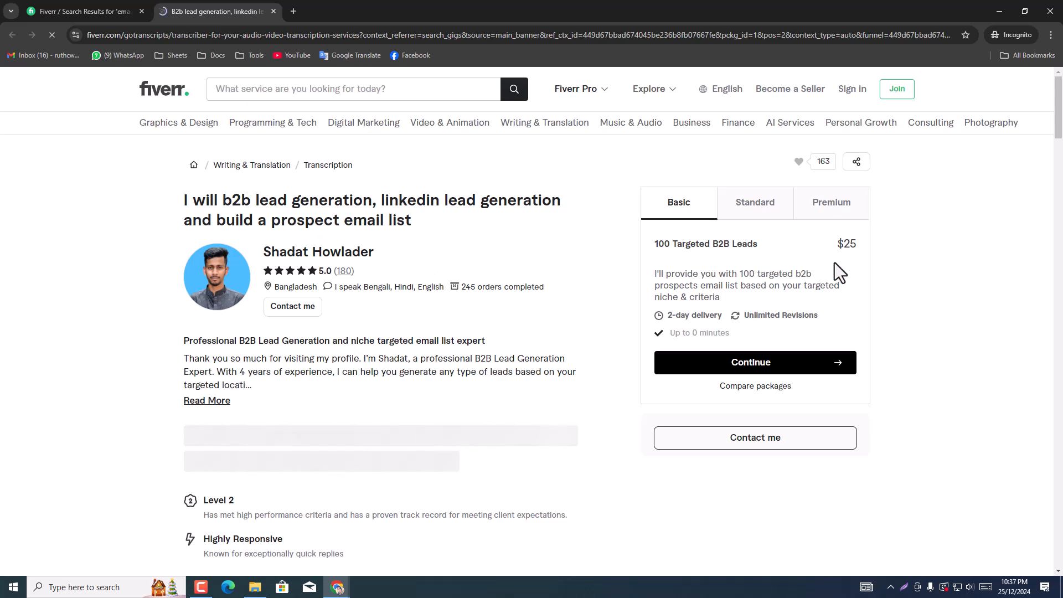
scroll(315, 409, down, 4)
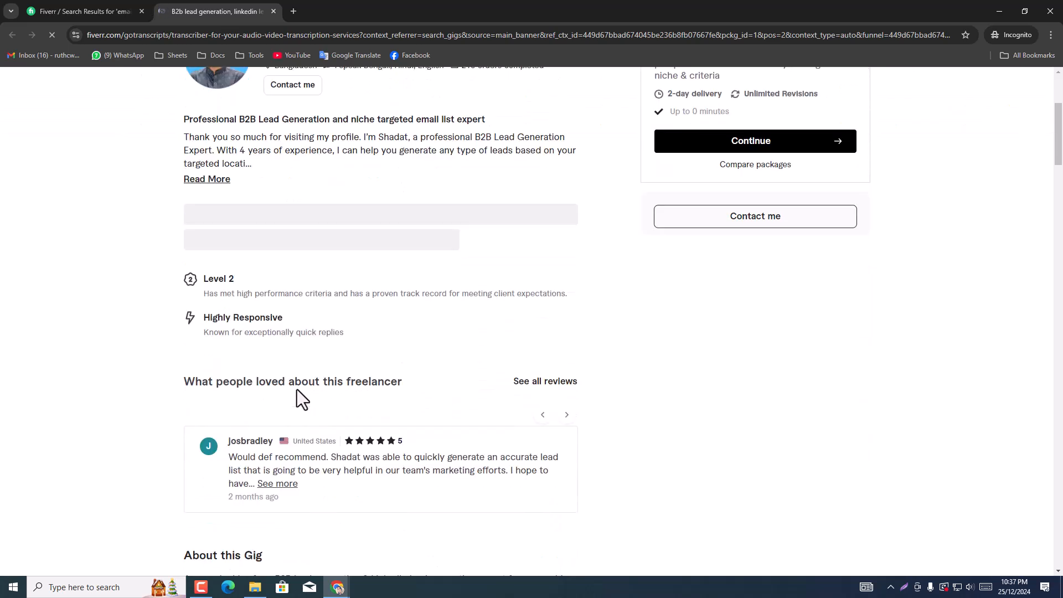
click(114, 10)
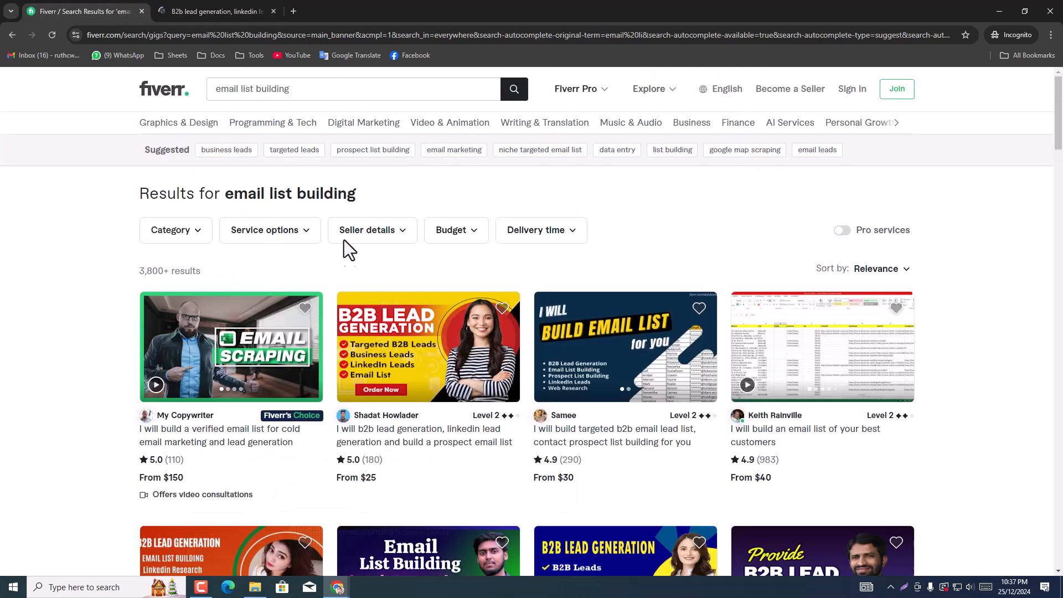
Step: Filter the email list building results to sellers who are Online Now
click(373, 236)
scroll(386, 359, down, 3)
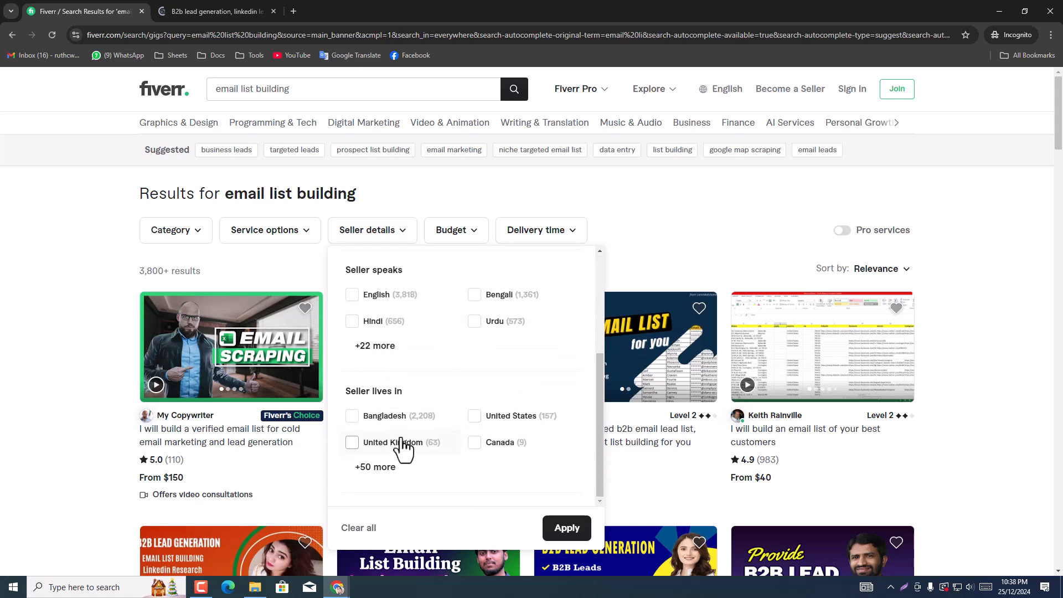
scroll(396, 450, up, 2)
click(352, 335)
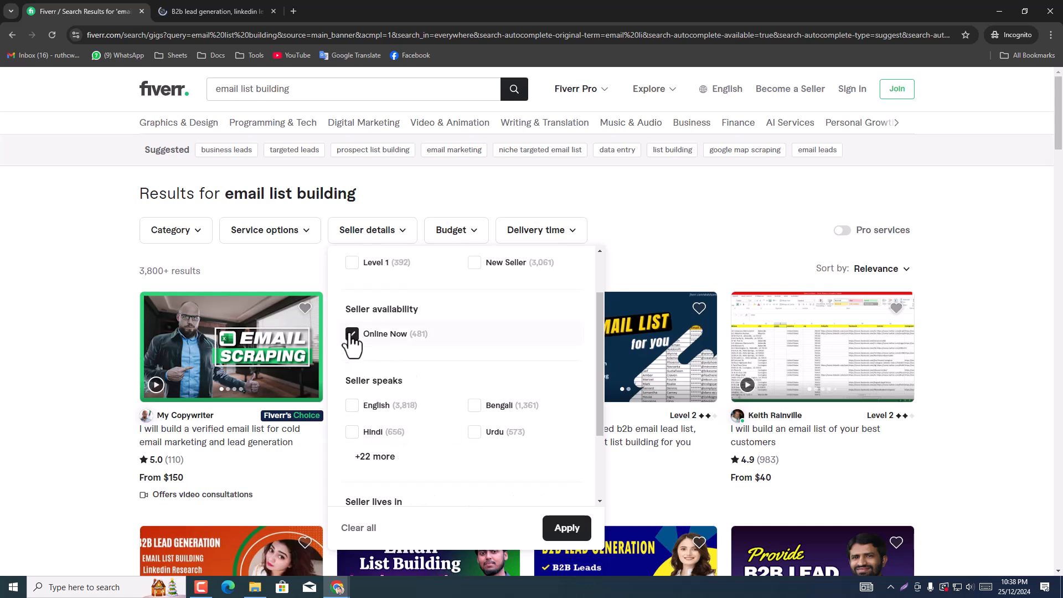
click(569, 530)
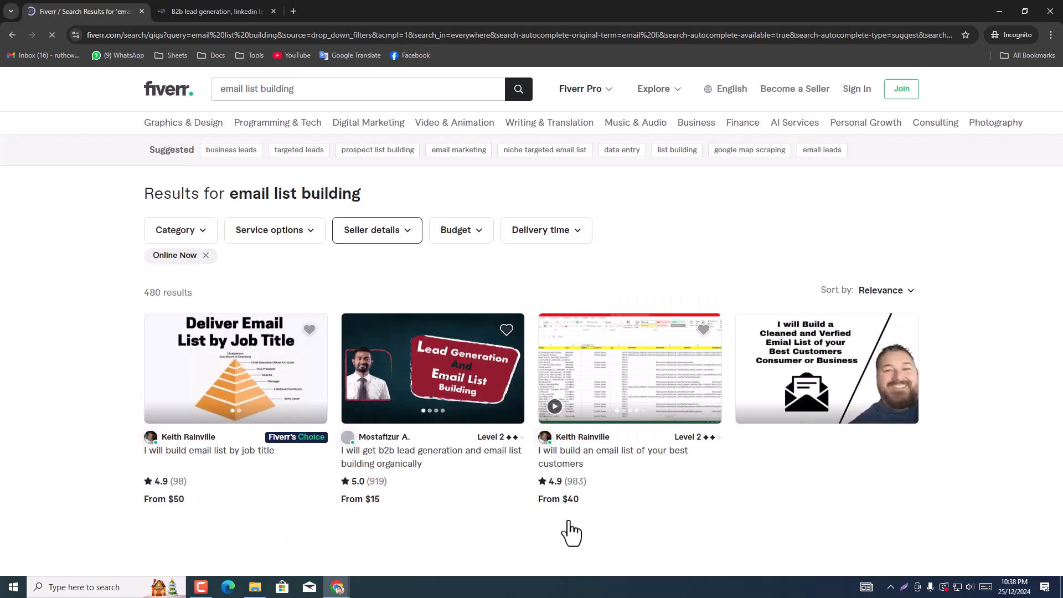
Step: Open the job title email list, organic B2B lead generation and best customers email list gigs in separate tabs
right_click(172, 461)
click(213, 457)
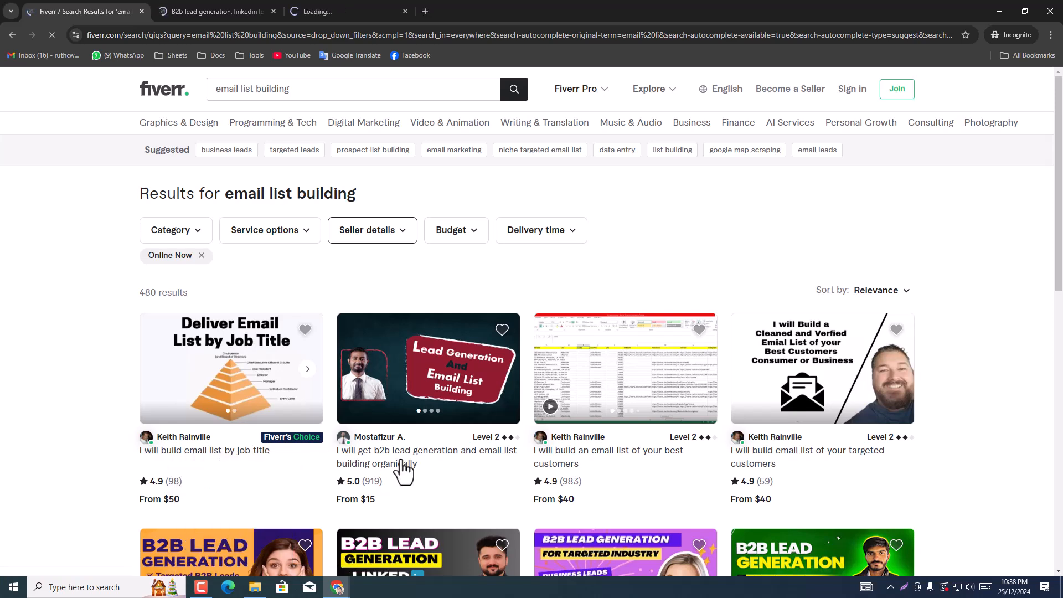
right_click(401, 467)
click(466, 342)
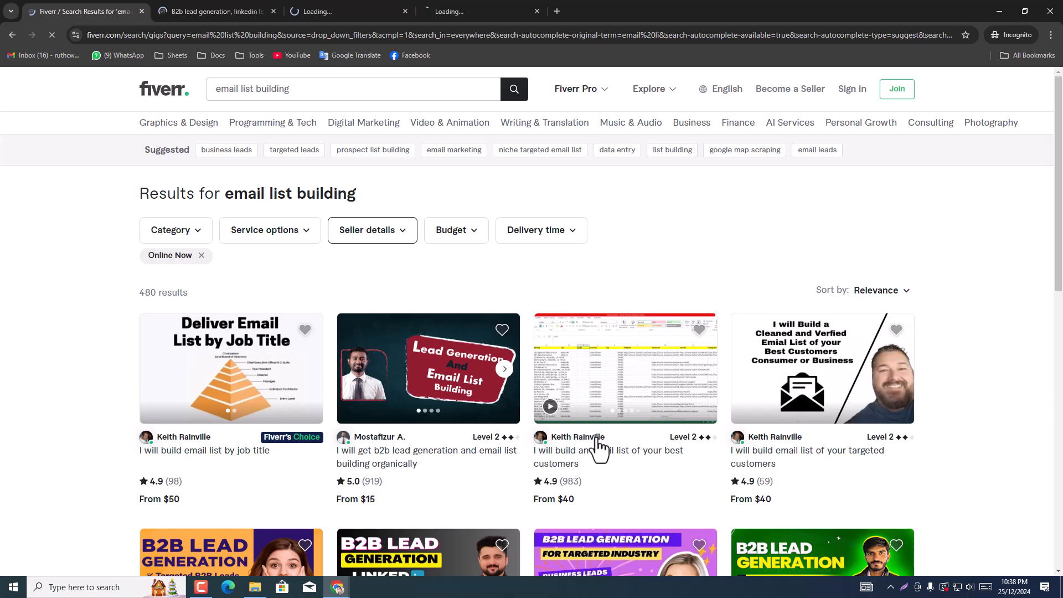
right_click(596, 437)
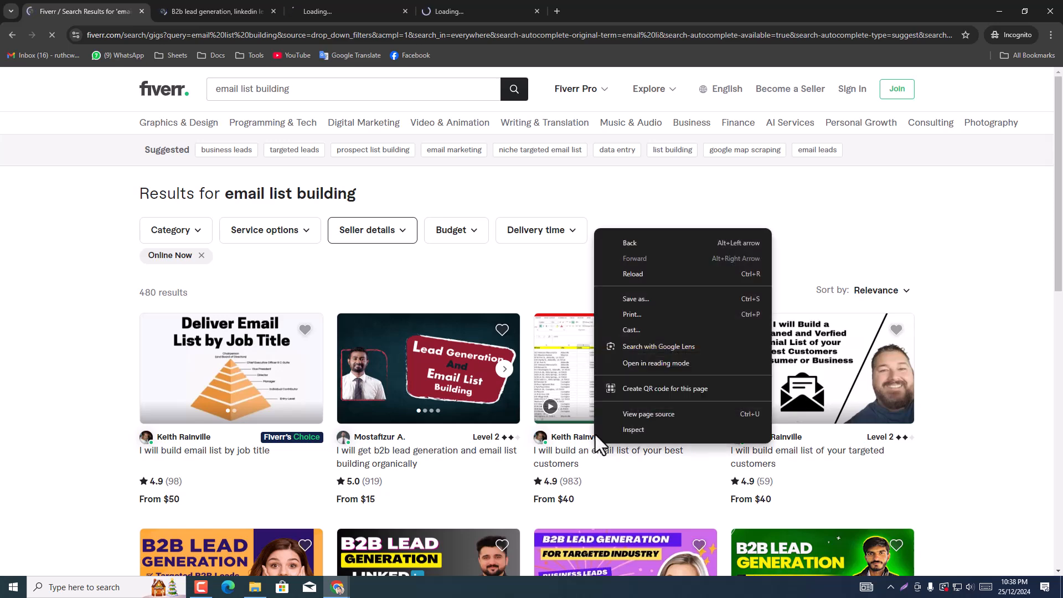
click(561, 458)
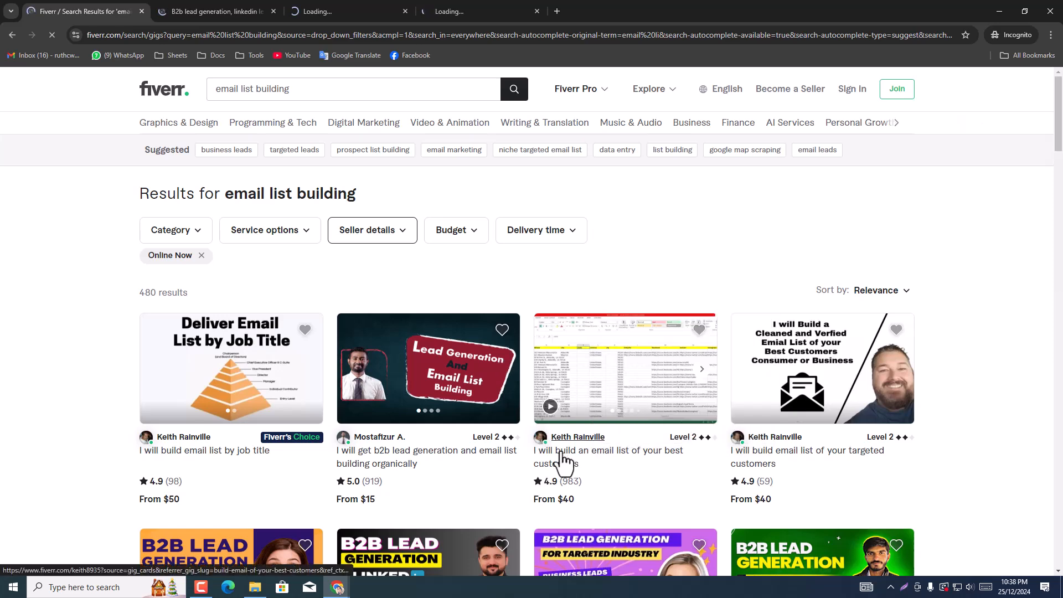
click(561, 458)
Step: Review the Basic package of the LinkedIn lead generation and prospect email list gig, and close that gig
click(382, 10)
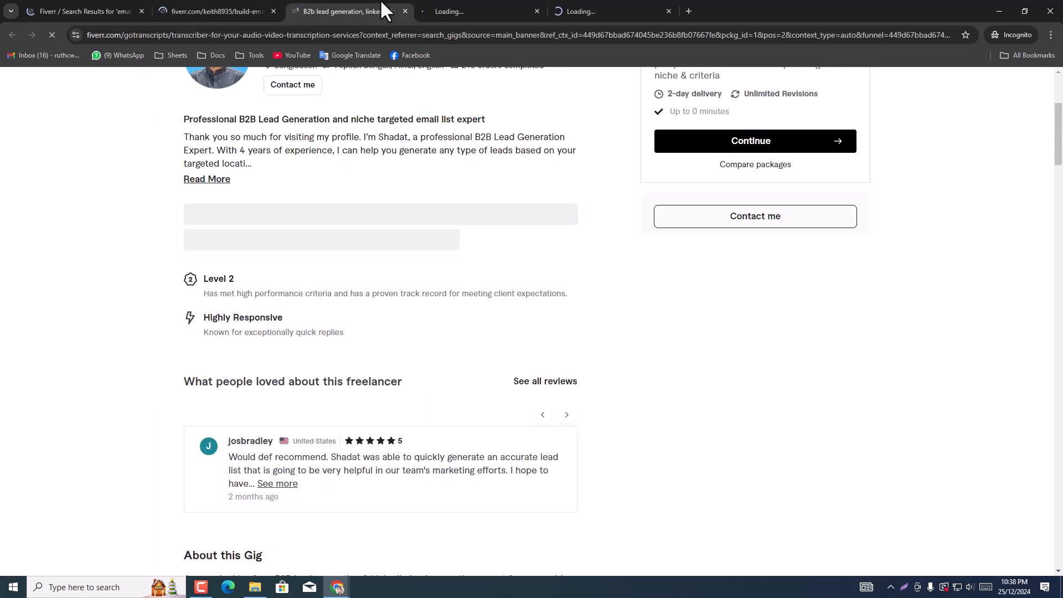
scroll(397, 238, up, 4)
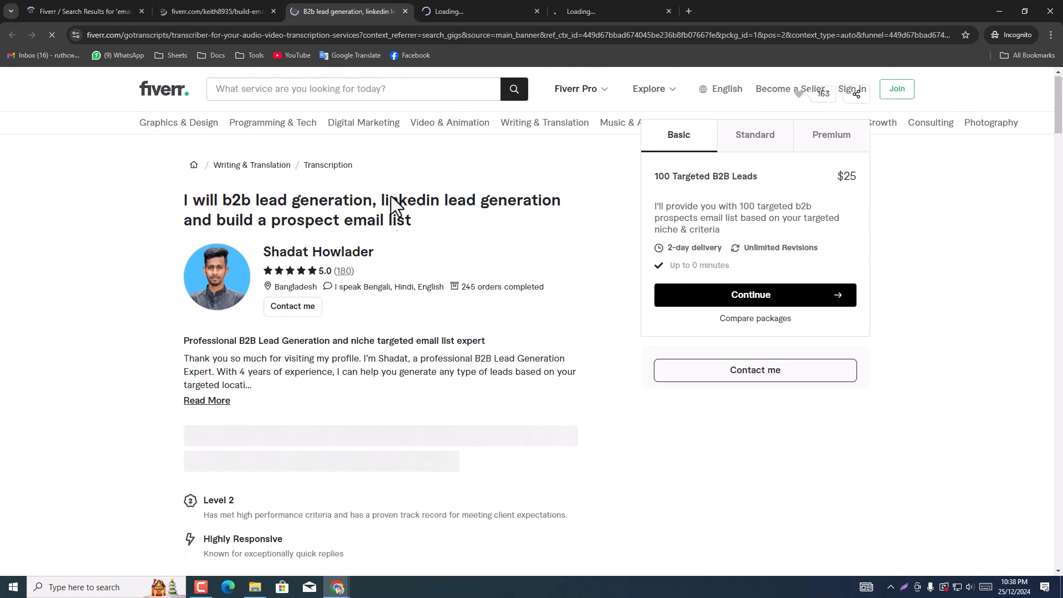
click(405, 11)
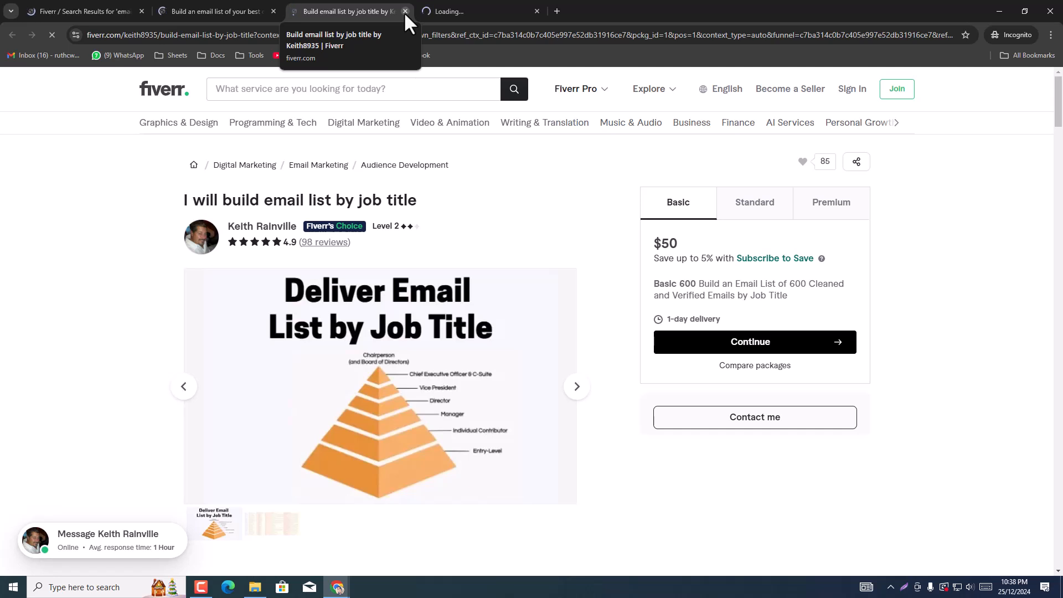
Step: Compare the three newly opened gigs' Basic packages, closing the job title and organic lead generation gigs, and return to the search results
click(232, 9)
click(319, 4)
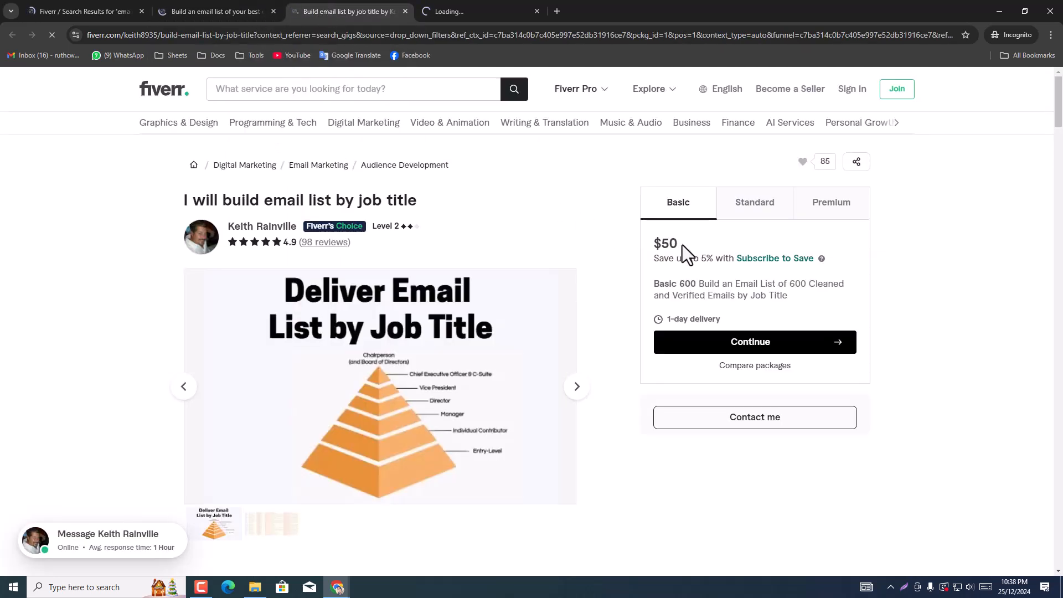
click(405, 10)
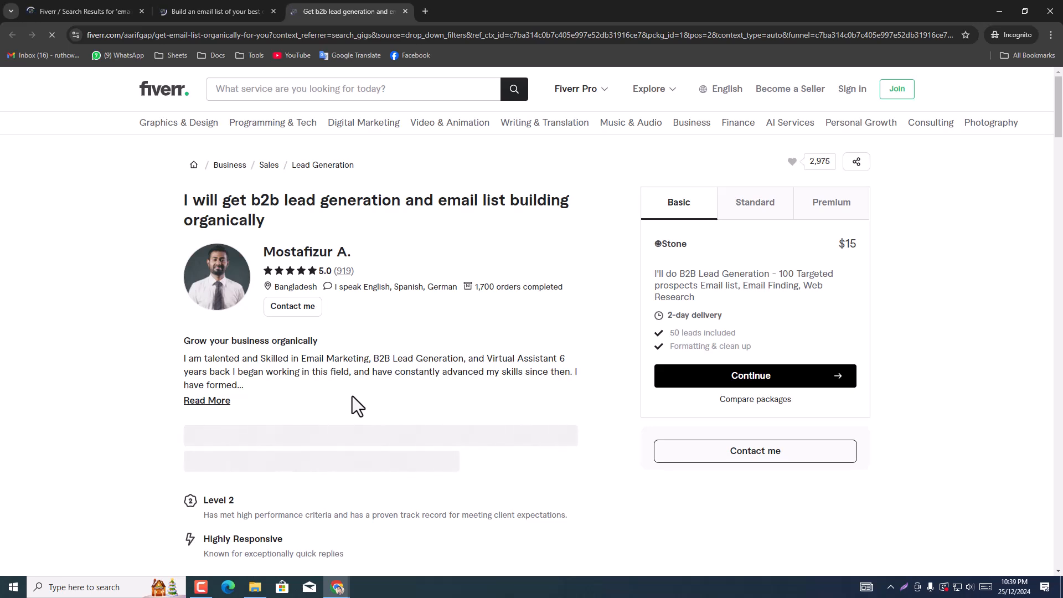
click(405, 11)
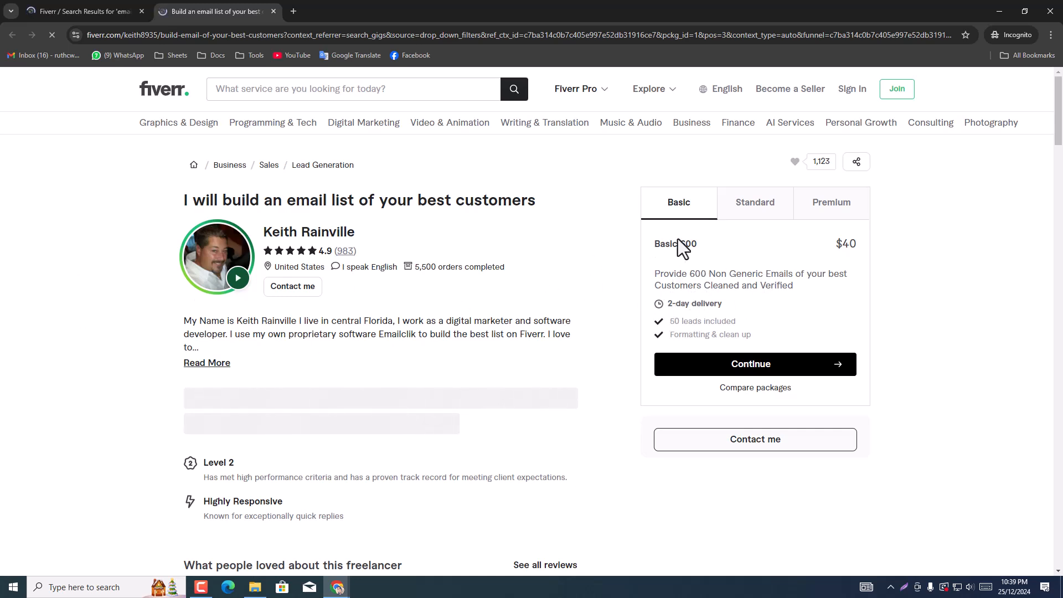
click(115, 9)
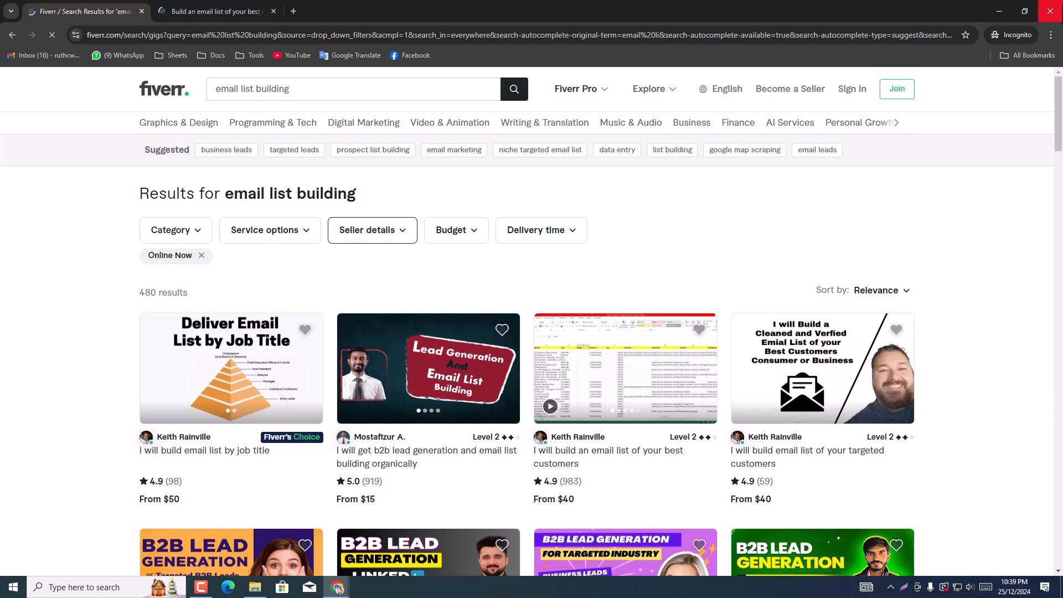
Step: Search Fiverr for "email list" and look through the gigs and their starting prices
drag(250, 89, 370, 89)
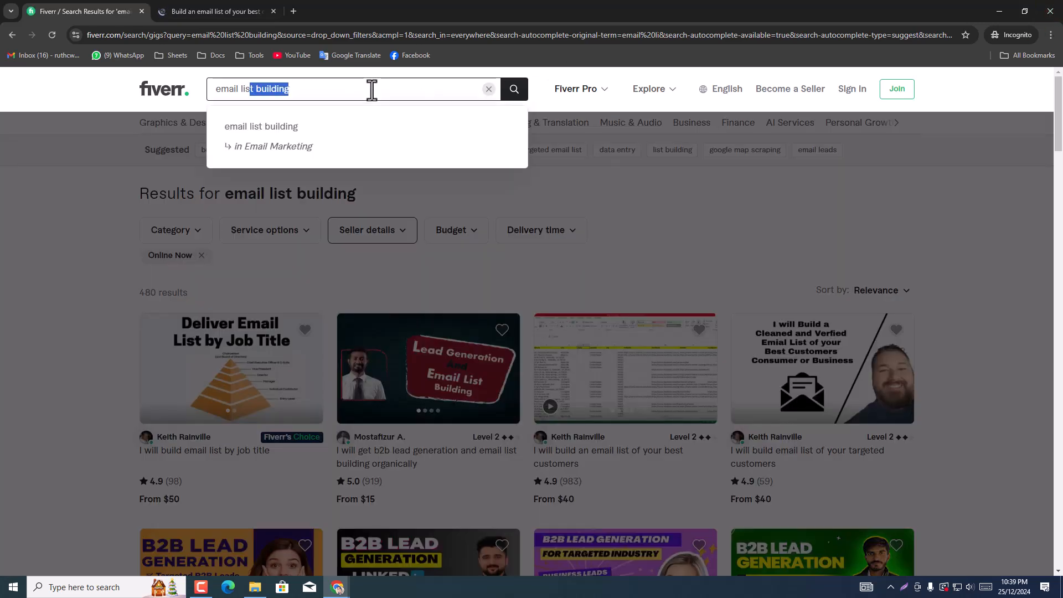
key(BackSpace)
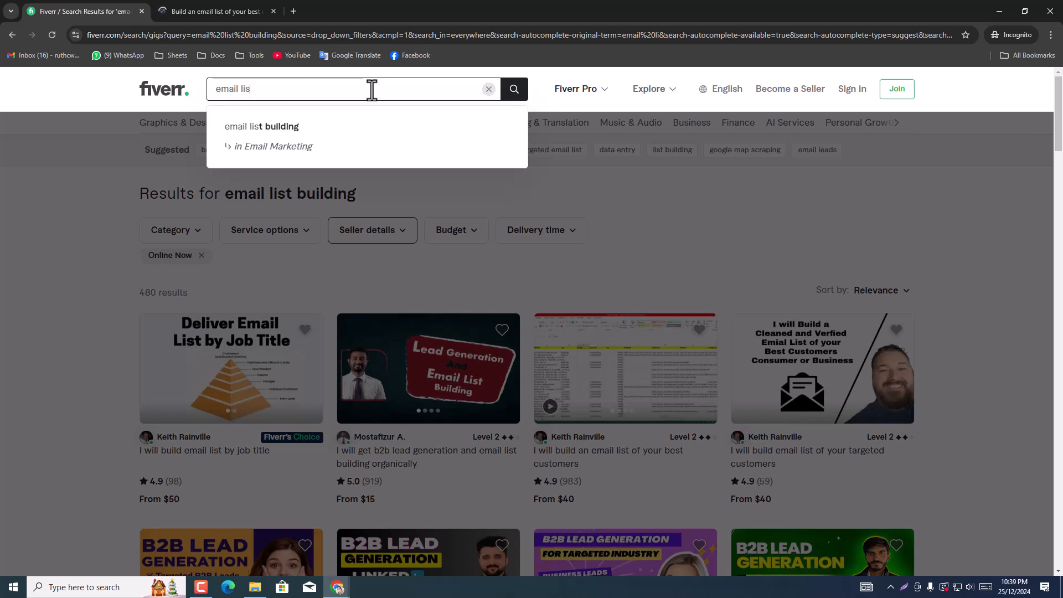
text(t)
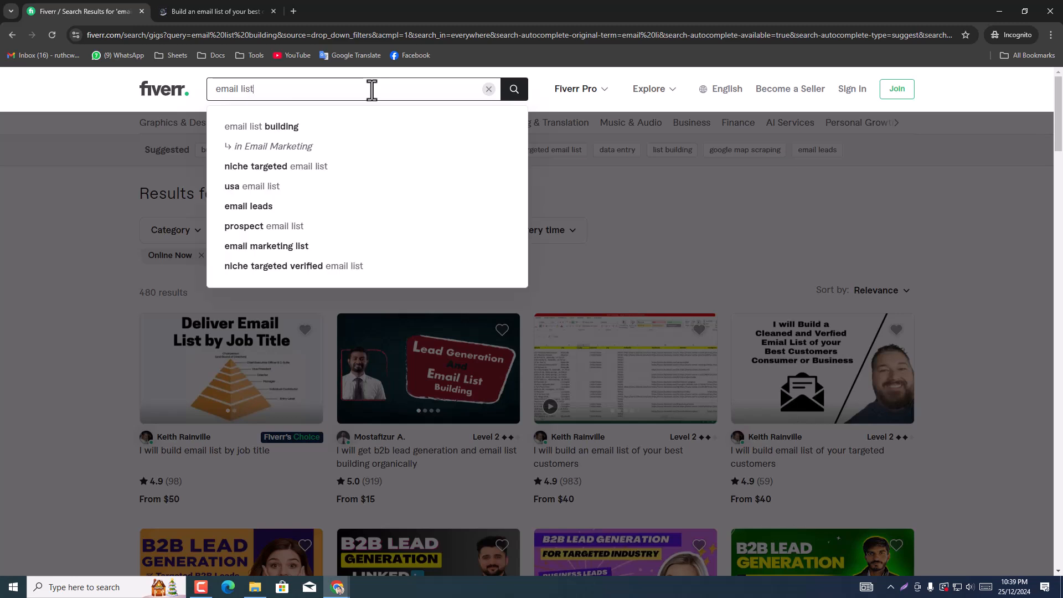
click(503, 94)
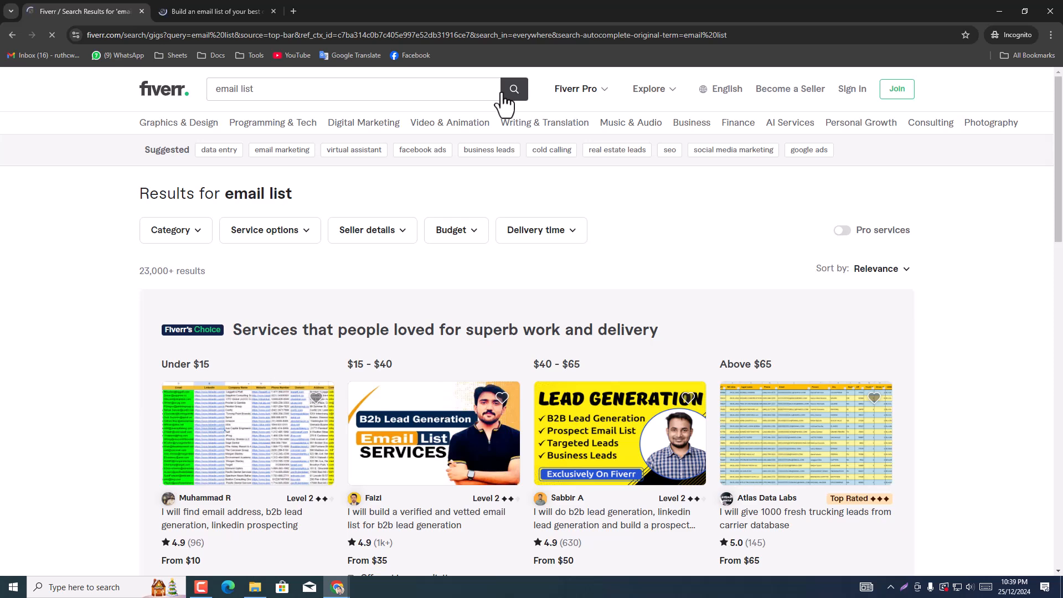
scroll(596, 438, down, 5)
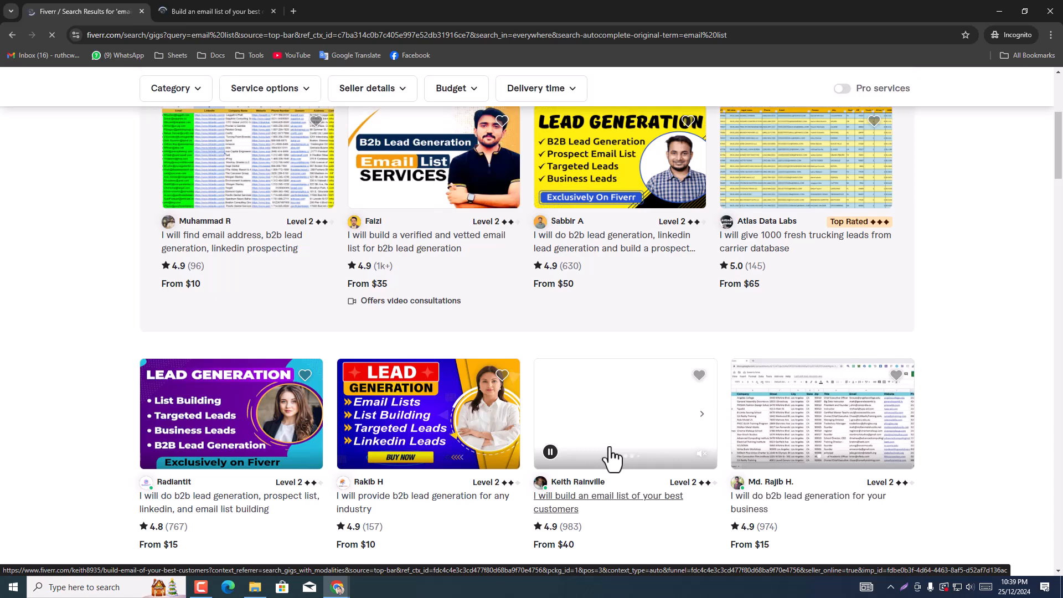
scroll(359, 403, up, 2)
scroll(359, 403, up, 2)
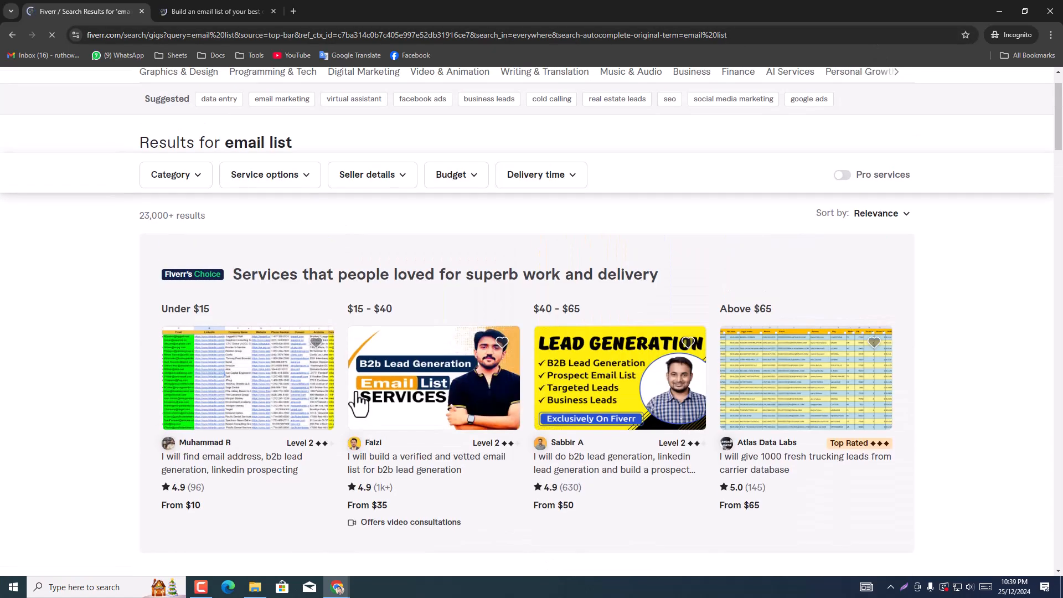
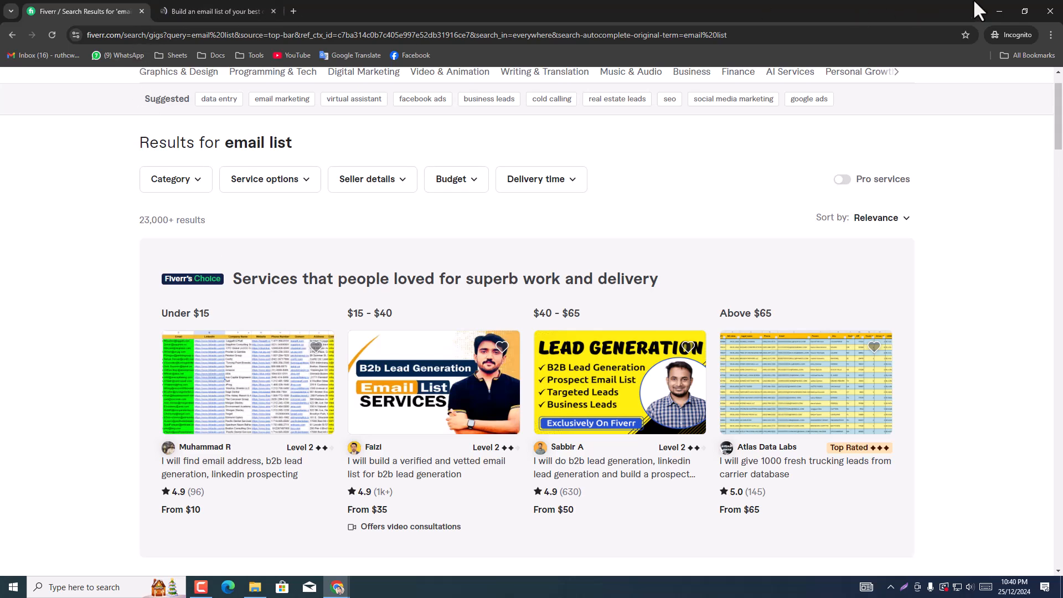
Step: Close the Fiverr browser window and open a new tab beside the untitled spreadsheet
click(1050, 11)
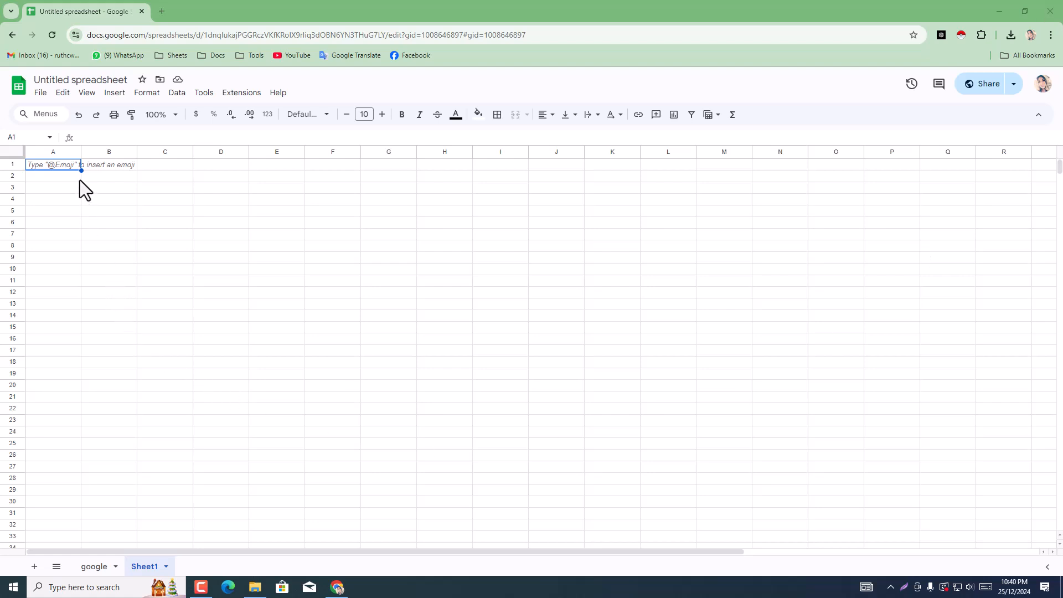
click(124, 256)
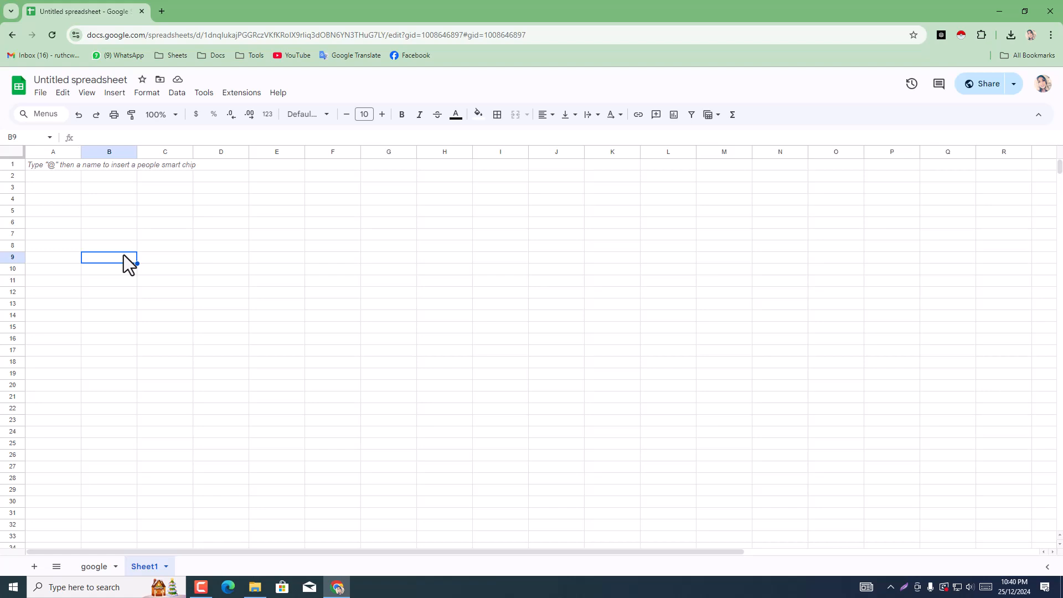
click(161, 11)
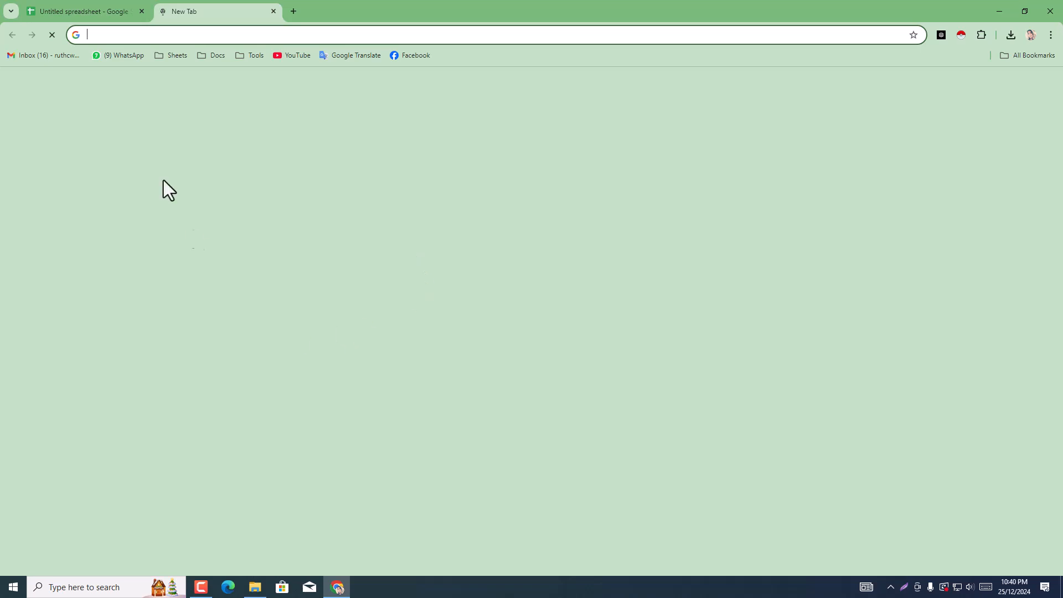
Step: Return to the spreadsheet and look through the agency list on the google sheet
click(74, 10)
click(97, 575)
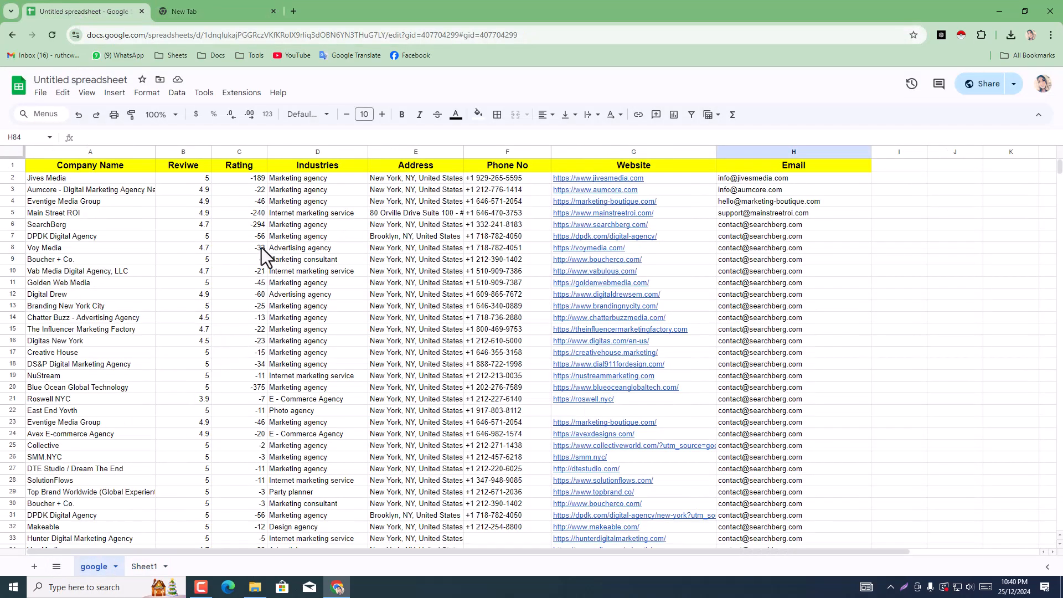
scroll(142, 279, down, 4)
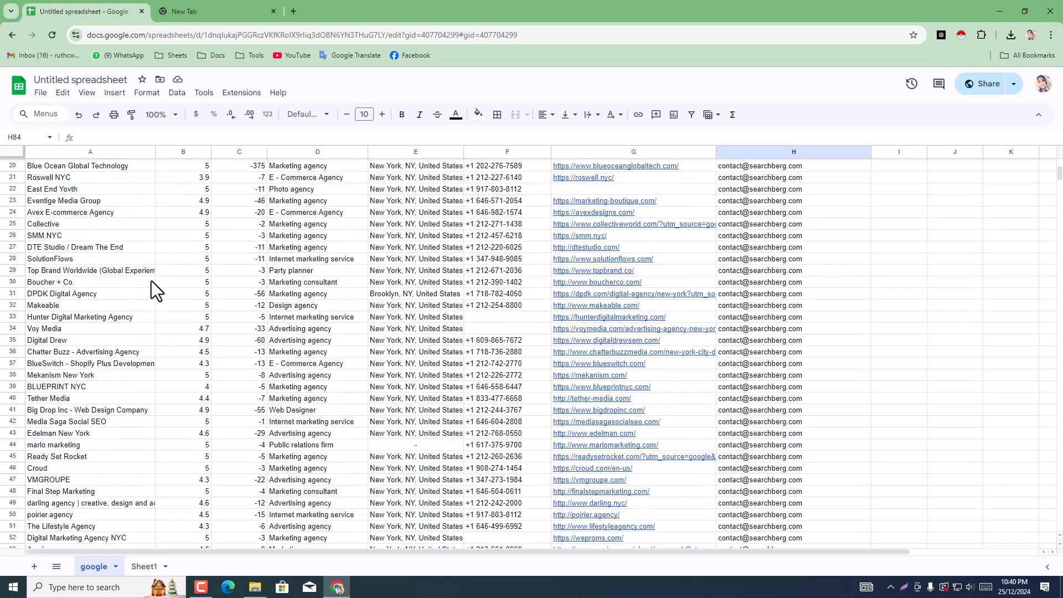
scroll(152, 282, down, 3)
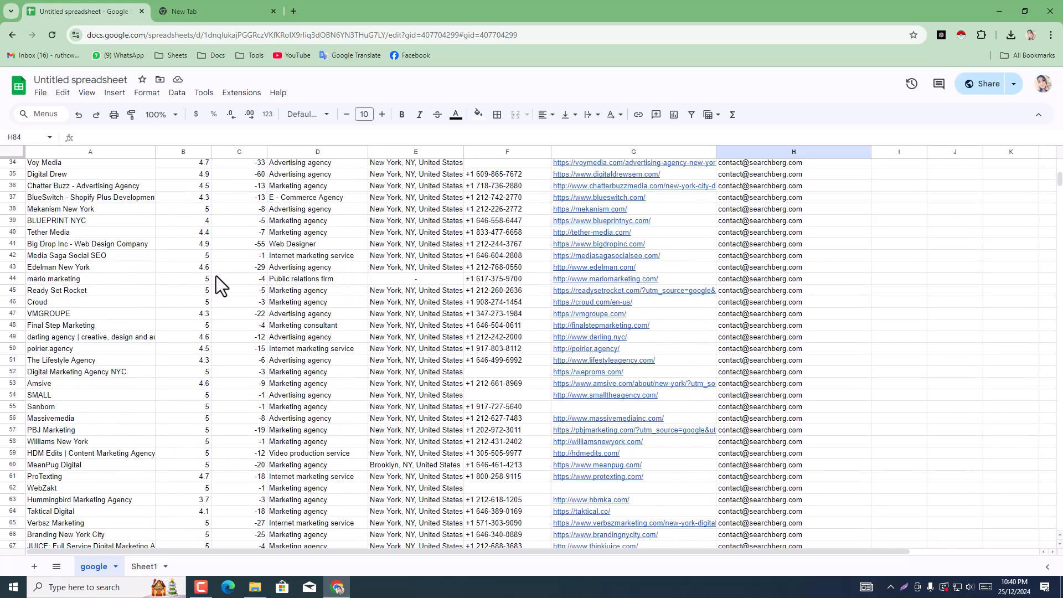
scroll(221, 277, down, 3)
scroll(164, 377, up, 9)
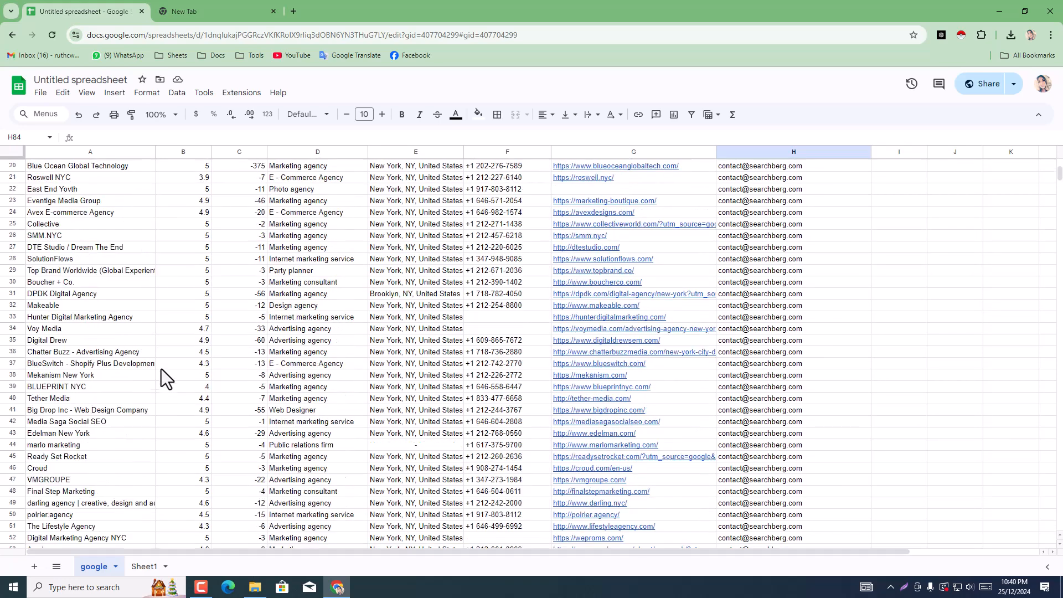
scroll(161, 379, up, 2)
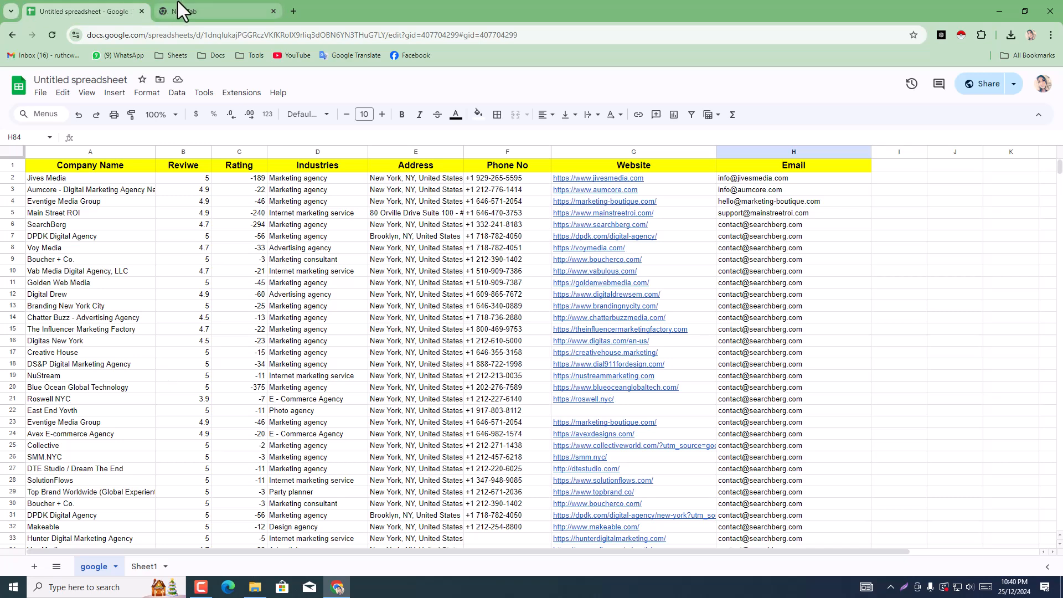
Step: Widen column A on the empty Sheet1
click(141, 572)
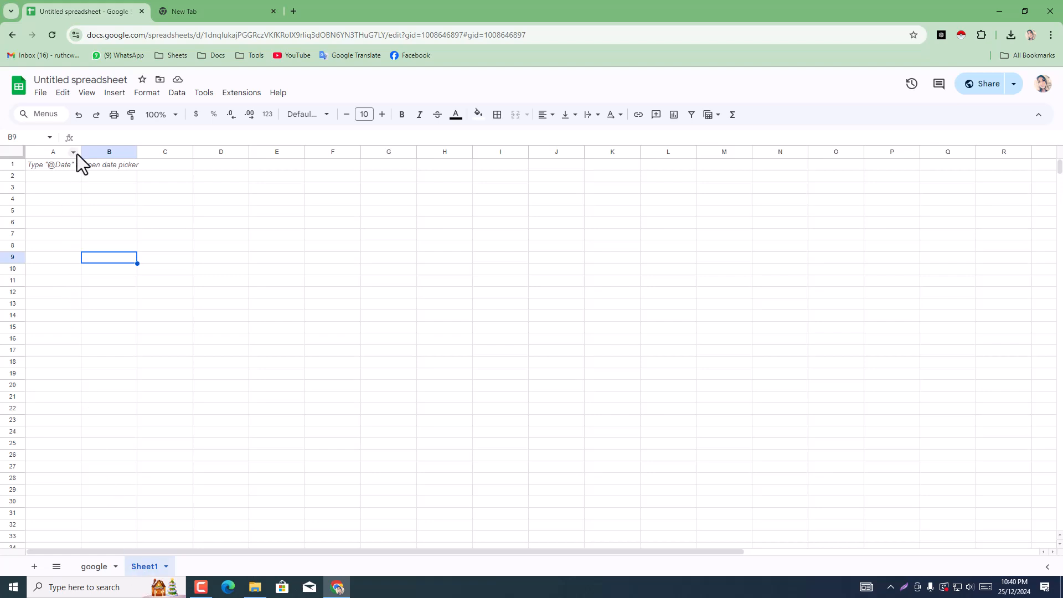
drag(80, 151, 121, 166)
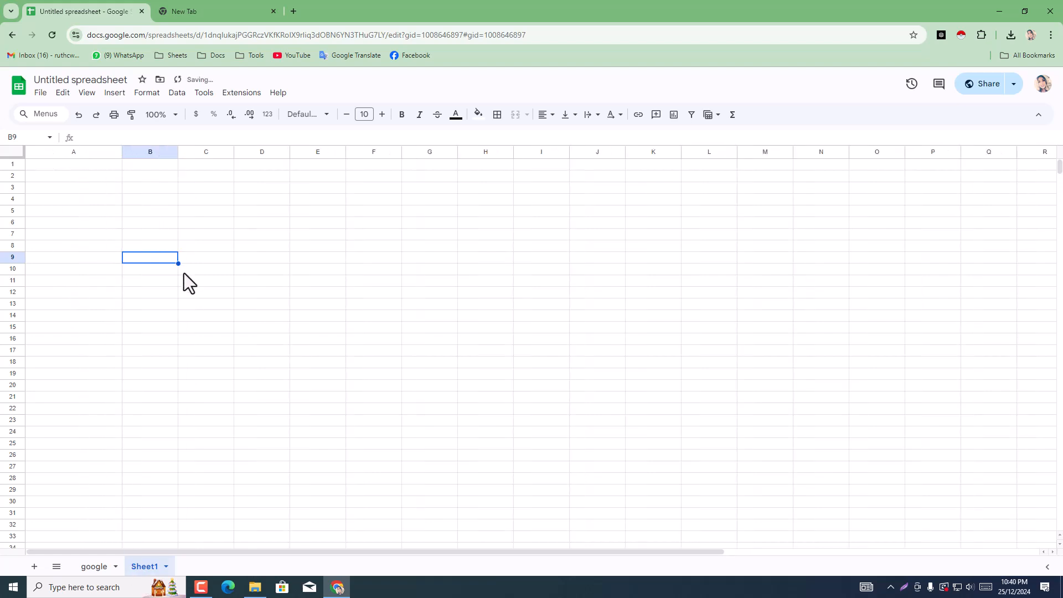
Step: Enter "marketing agency in new york" as the Google query on the blank tab
click(187, 8)
click(208, 40)
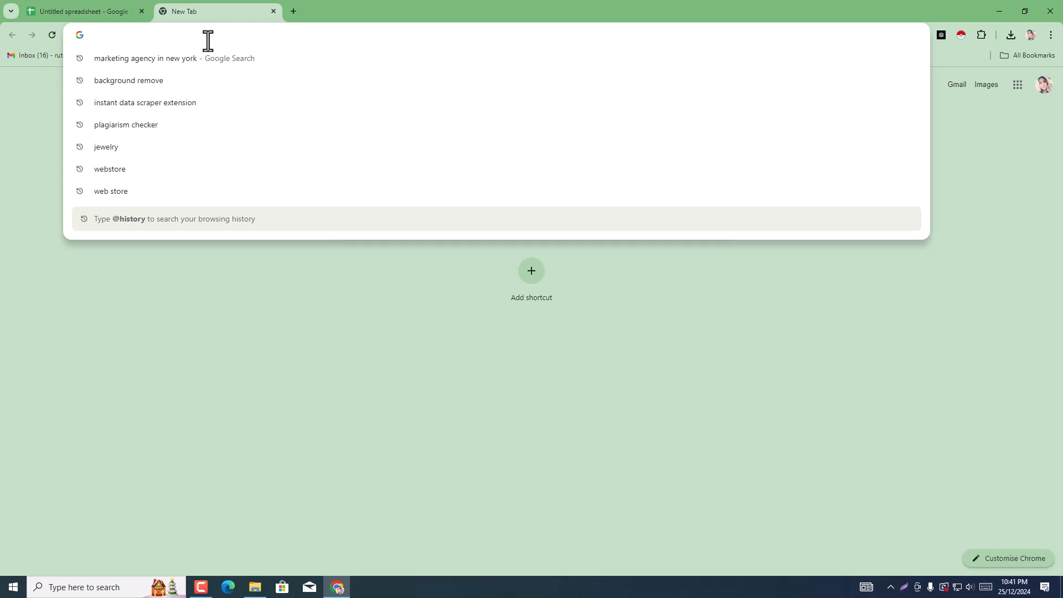
click(284, 360)
click(365, 227)
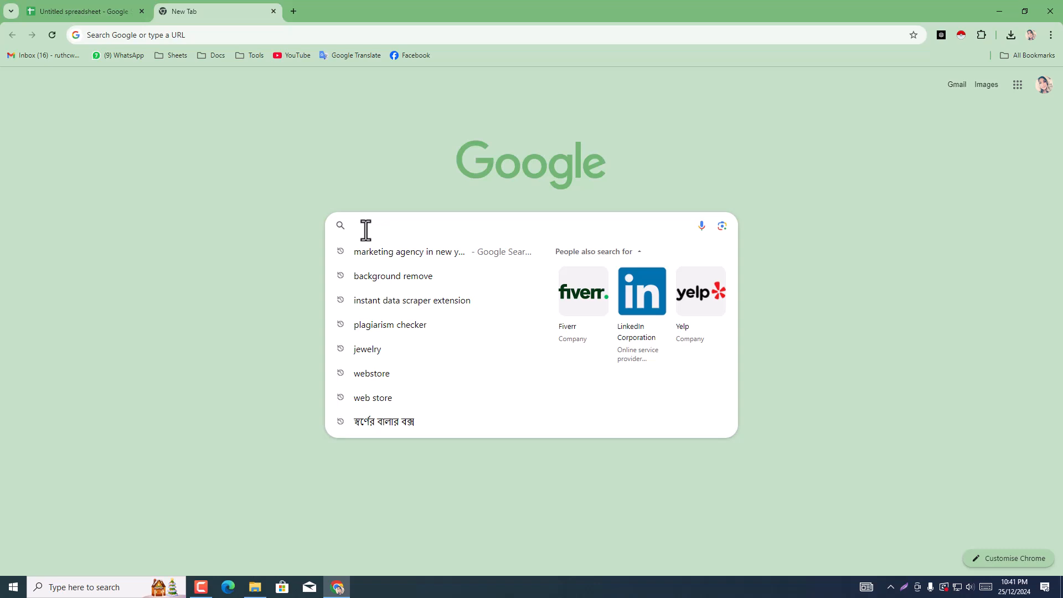
text(ma)
key(Right)
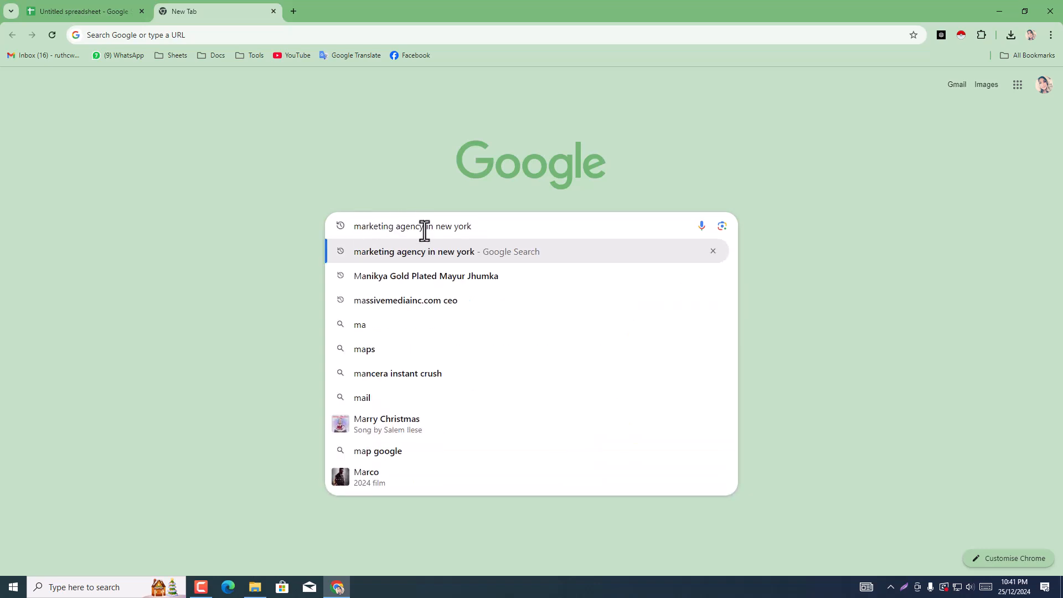
text(i)
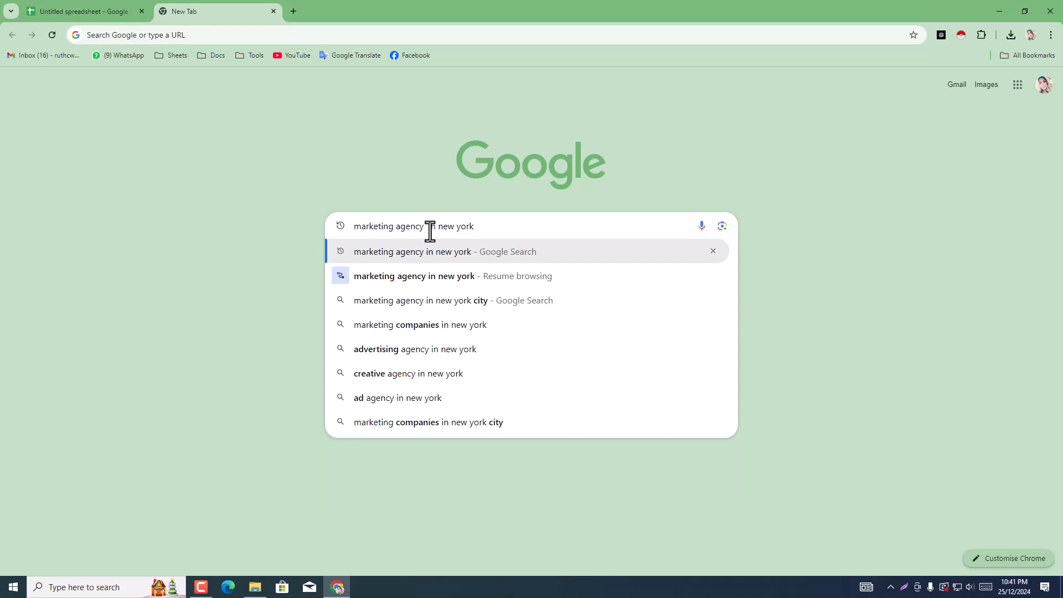
Step: Shorten the query to the words marketing agency by removing the location part
drag(438, 226, 506, 225)
key(BackSpace)
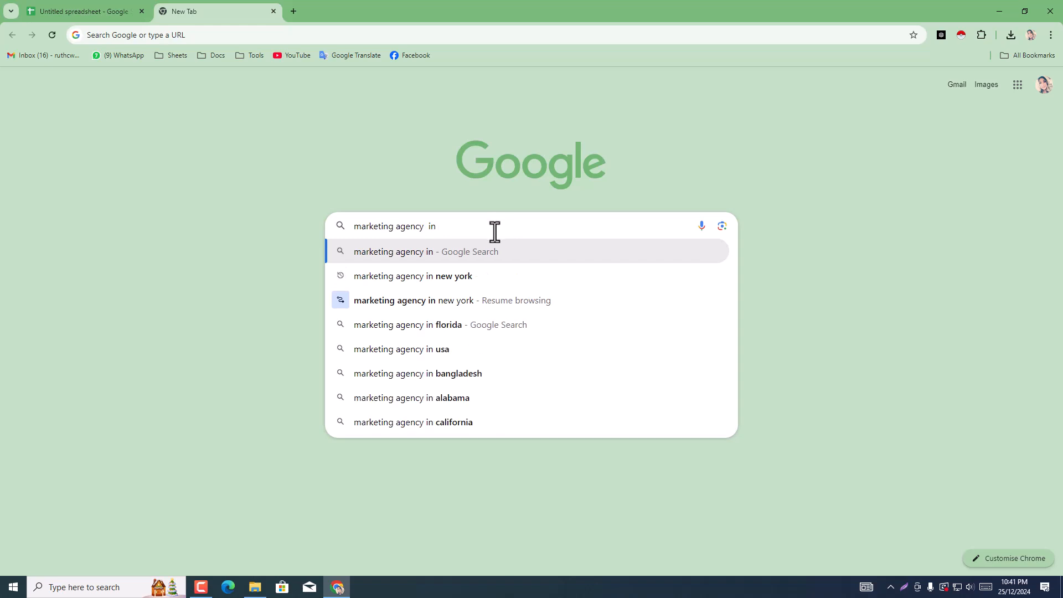
key(BackSpace)
key(BackSpace)
key(BackSpace)
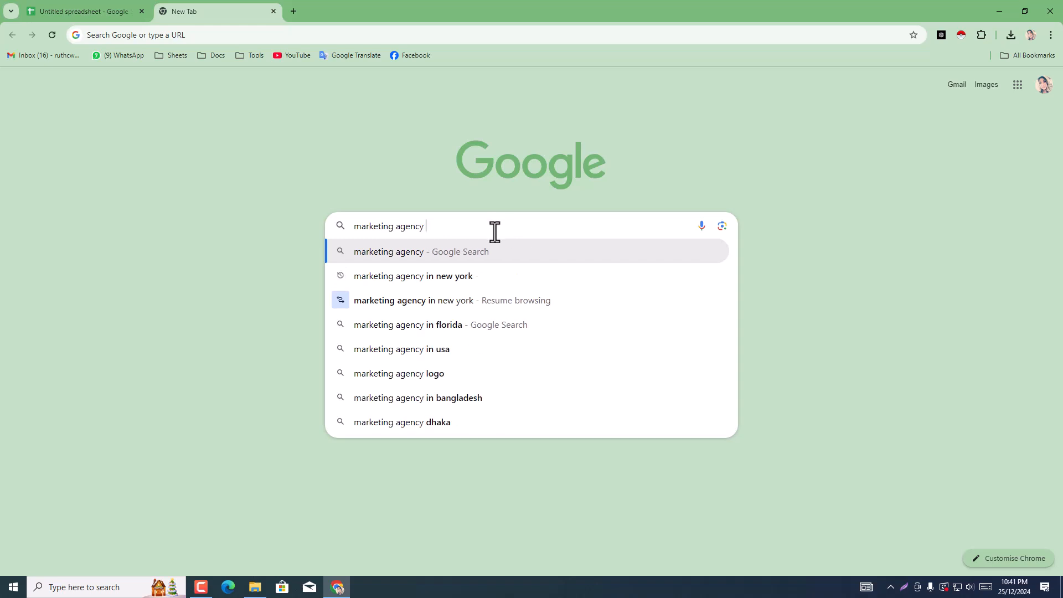
key(BackSpace)
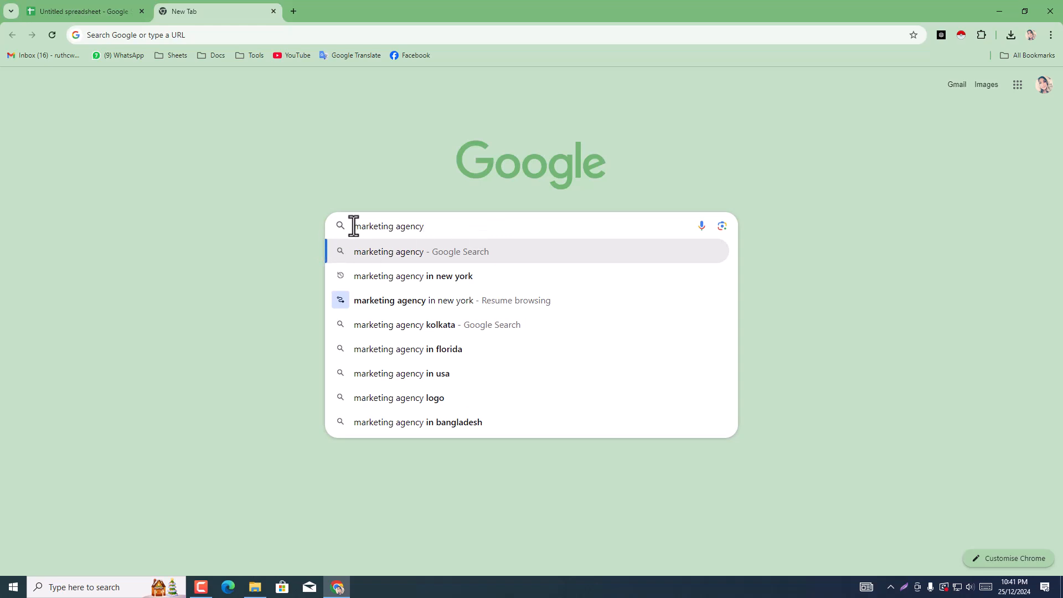
Step: Enclose the phrase marketing agency in double quotation marks in the Google query
key(Home)
text(@)
key(BackSpace)
text(@)
key(BackSpace)
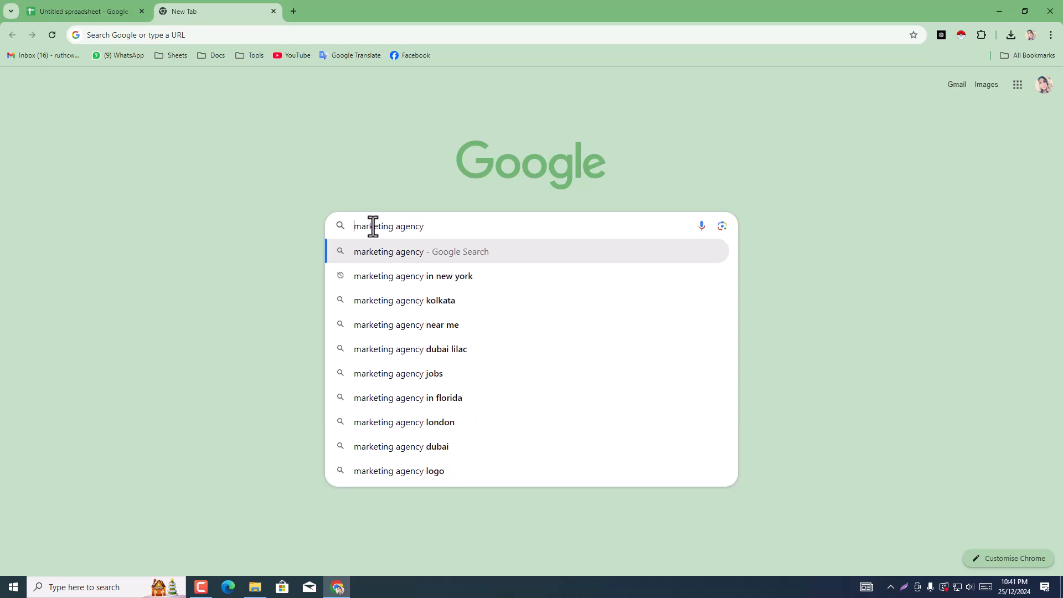
text(2")
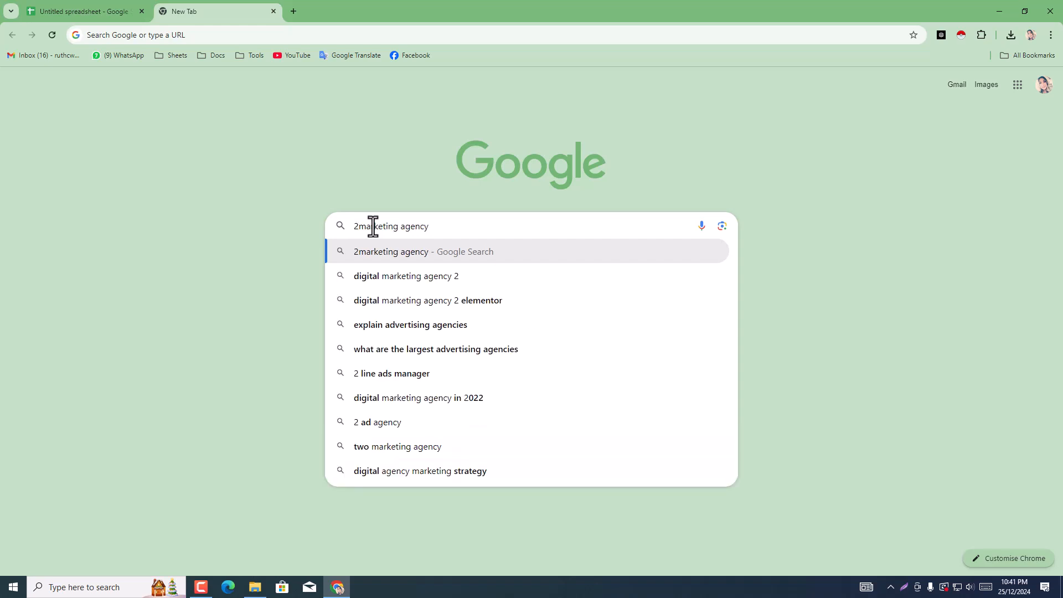
key(BackSpace)
key(BackSpace)
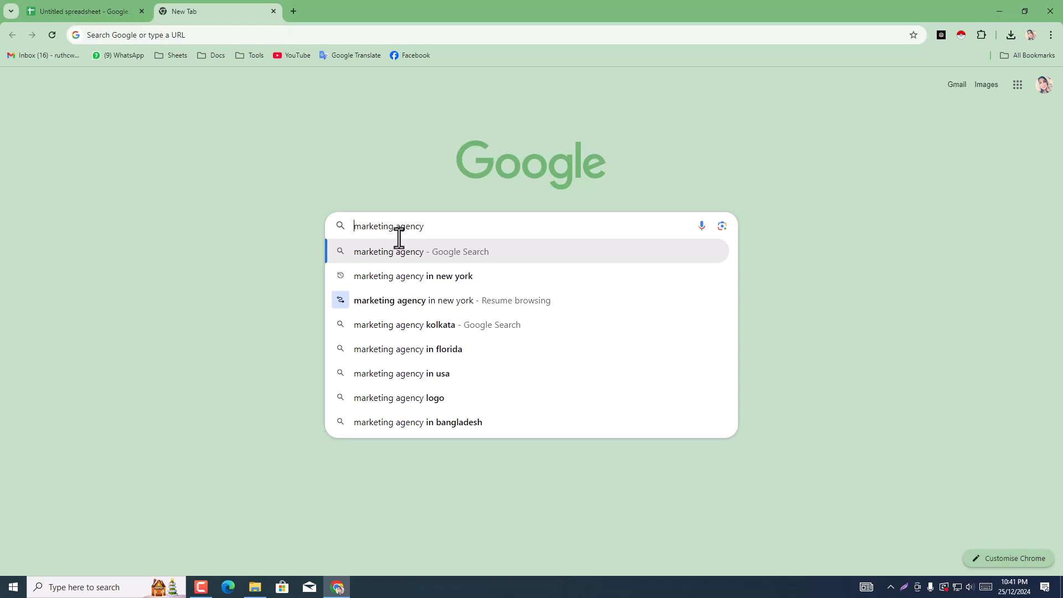
text(2)
key(BackSpace)
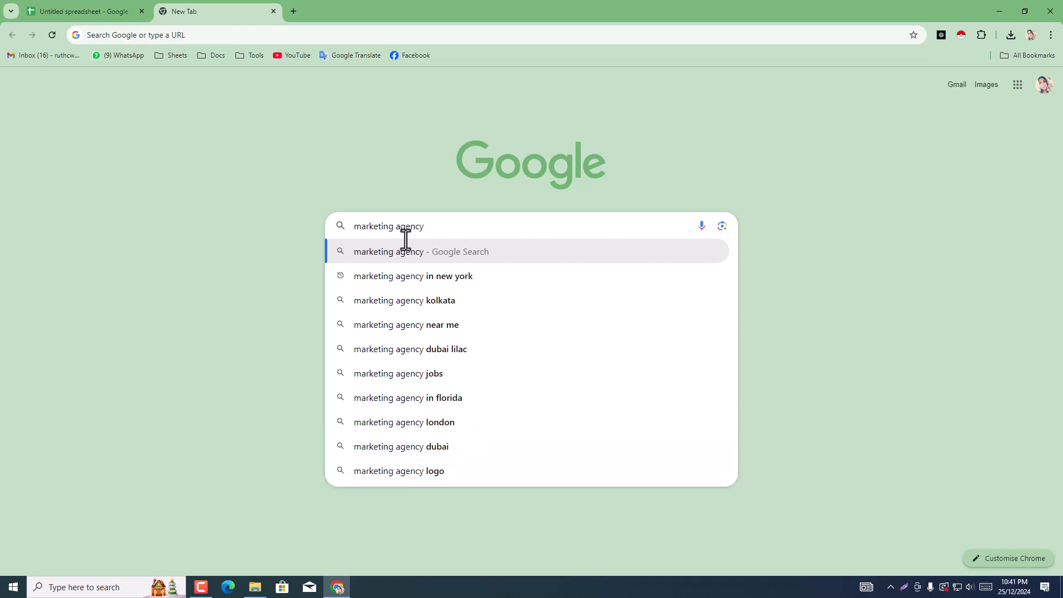
text(")
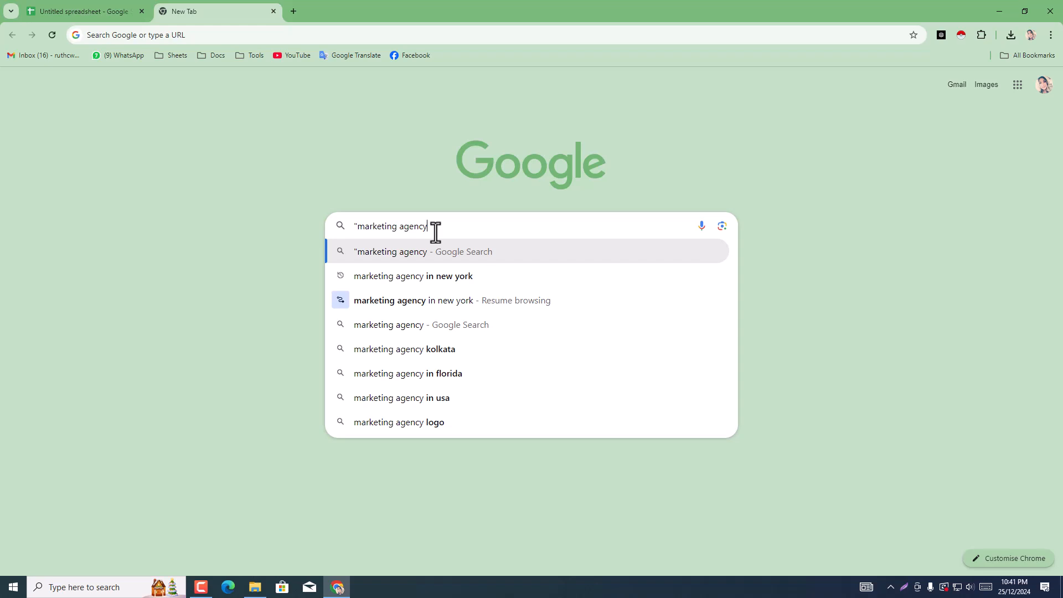
text(")
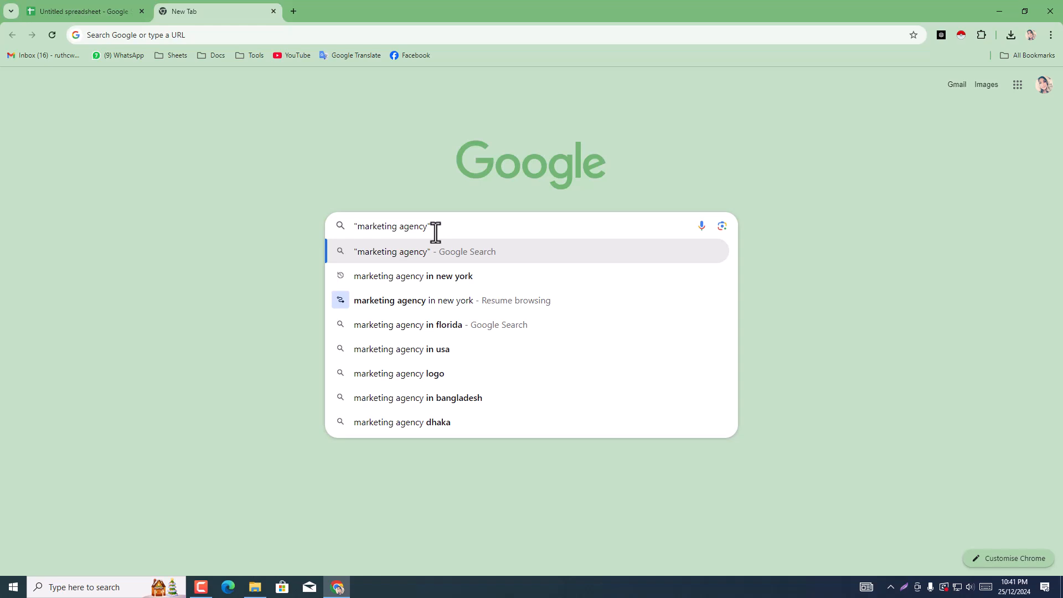
Step: Add new york in double quotation marks as a second exact phrase of the query
text("new york)
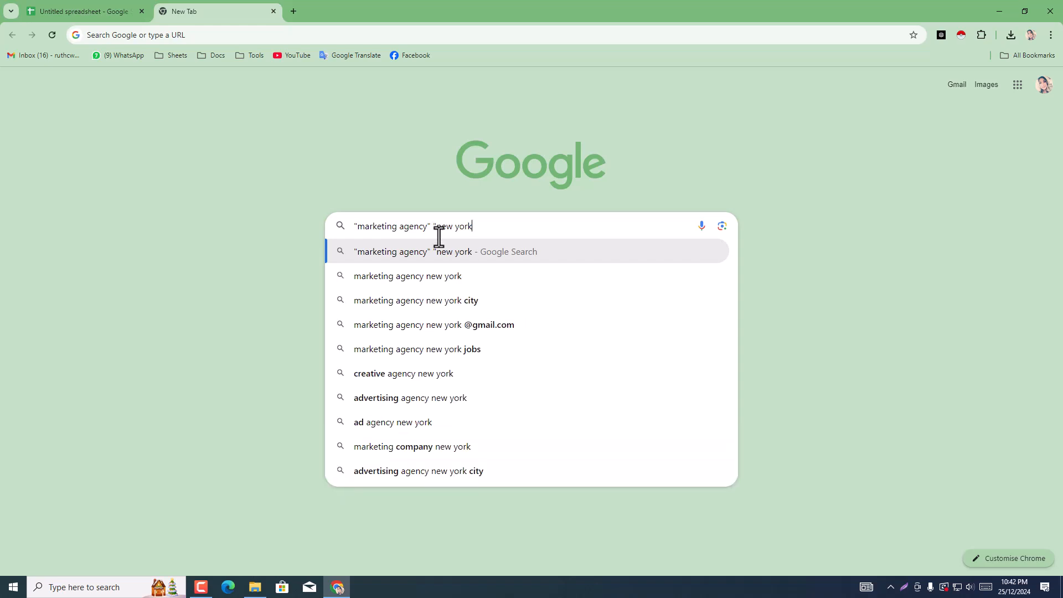
text(")
text(")
key(BackSpace)
text(@)
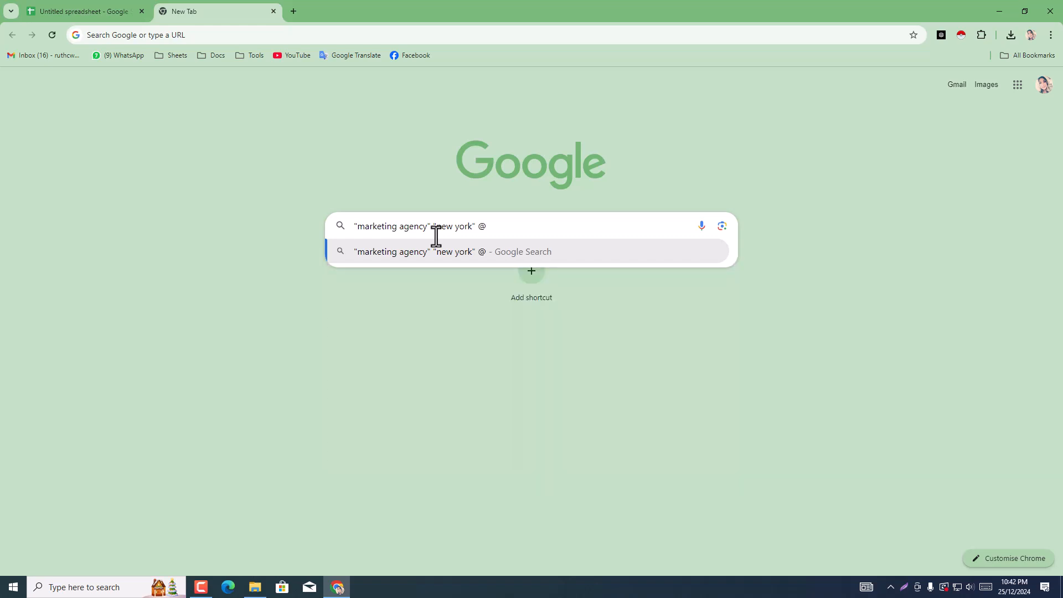
text(g)
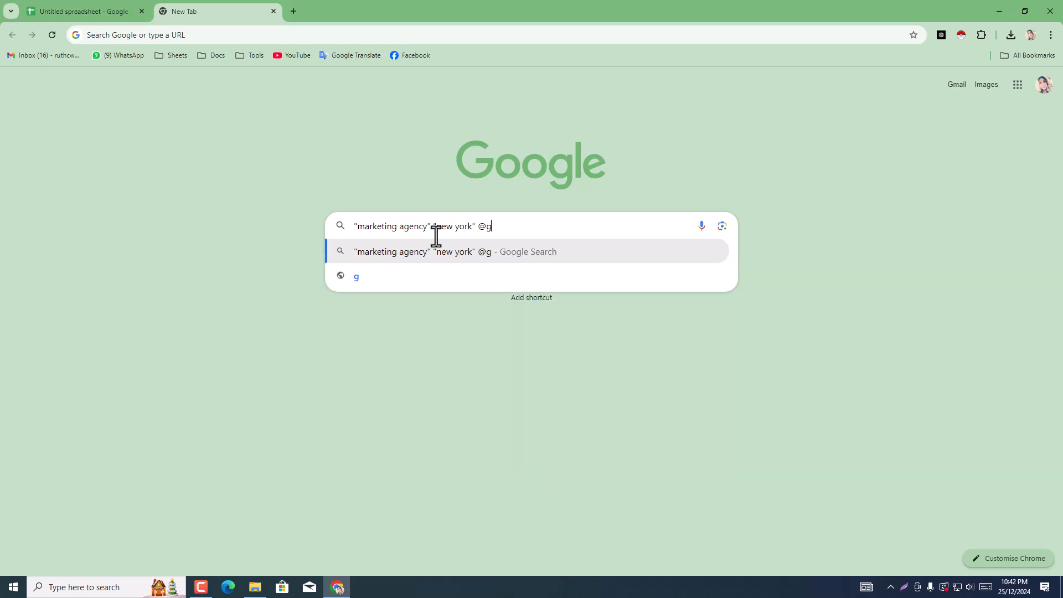
text(mA)
key(BackSpace)
text(ail.com)
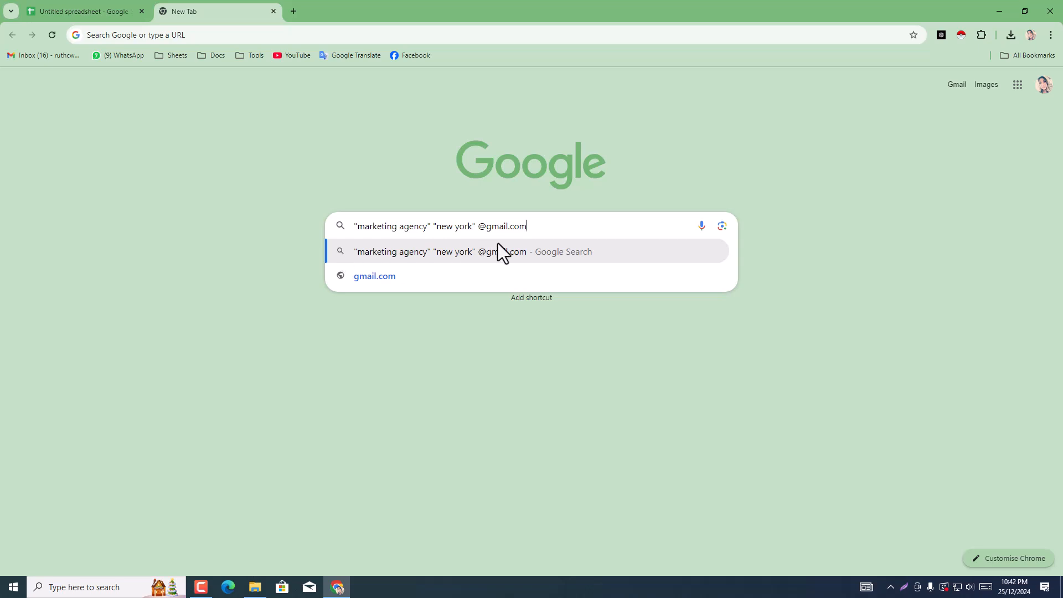
text(")
click(483, 234)
text(")
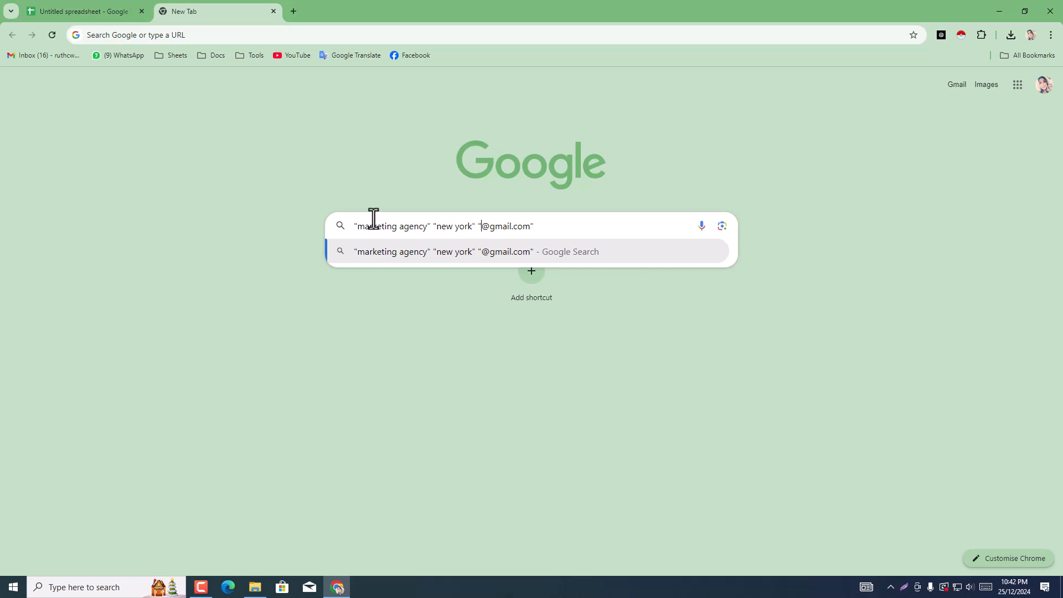
click(357, 230)
drag(366, 232, 537, 230)
click(538, 233)
key(BackSpace)
text(.)
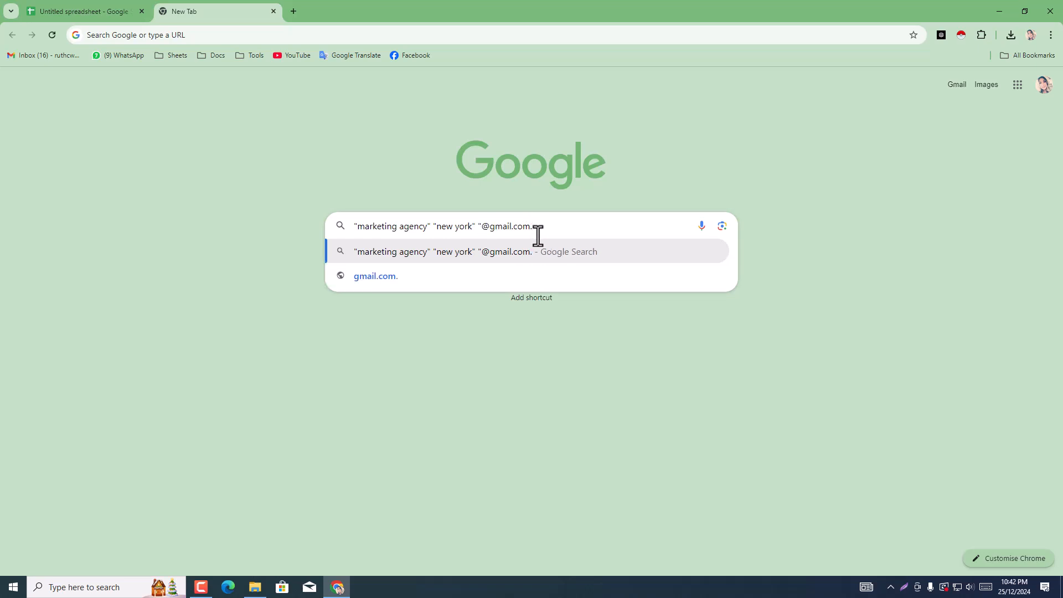
click(481, 226)
key(BackSpace)
key(BackSpace)
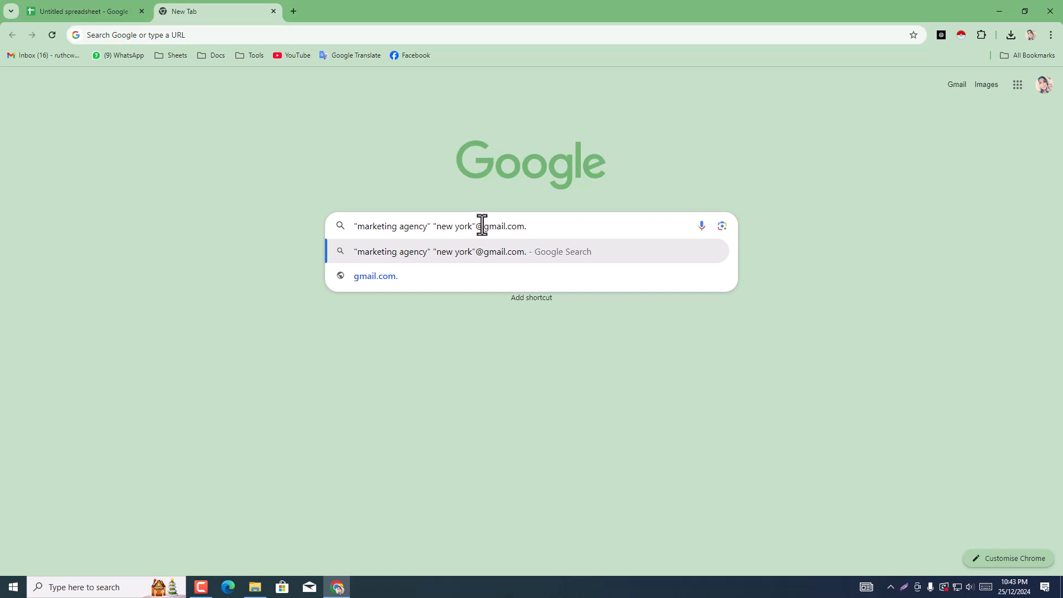
click(542, 226)
drag(359, 227, 475, 225)
click(527, 228)
key(BackSpace)
key(Return)
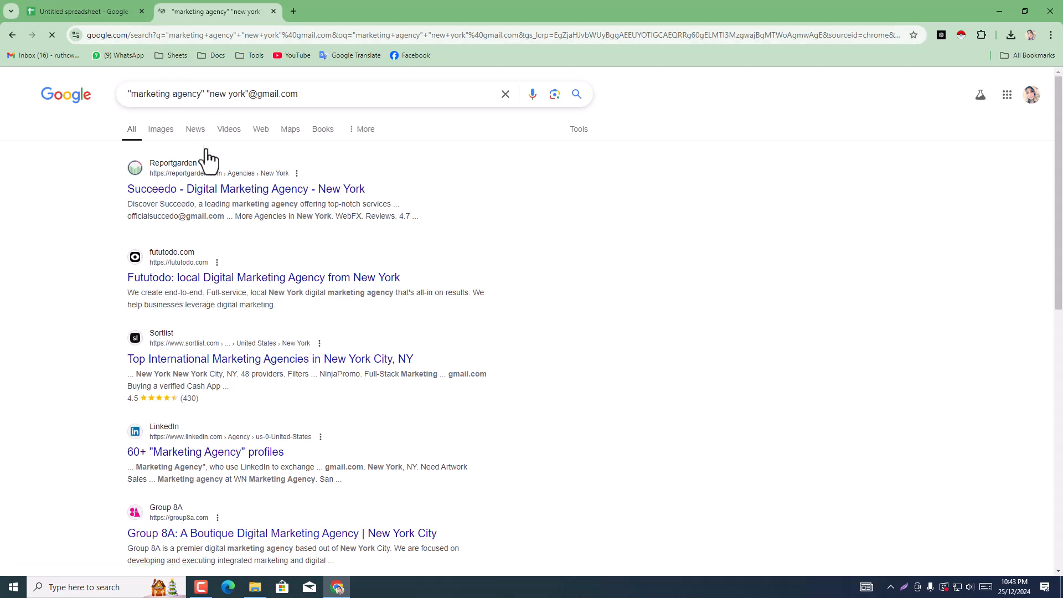
Step: Look through the first page of search results for marketing agencies with Gmail addresses
scroll(206, 172, down, 3)
scroll(209, 174, up, 3)
scroll(250, 243, down, 6)
scroll(340, 435, down, 1)
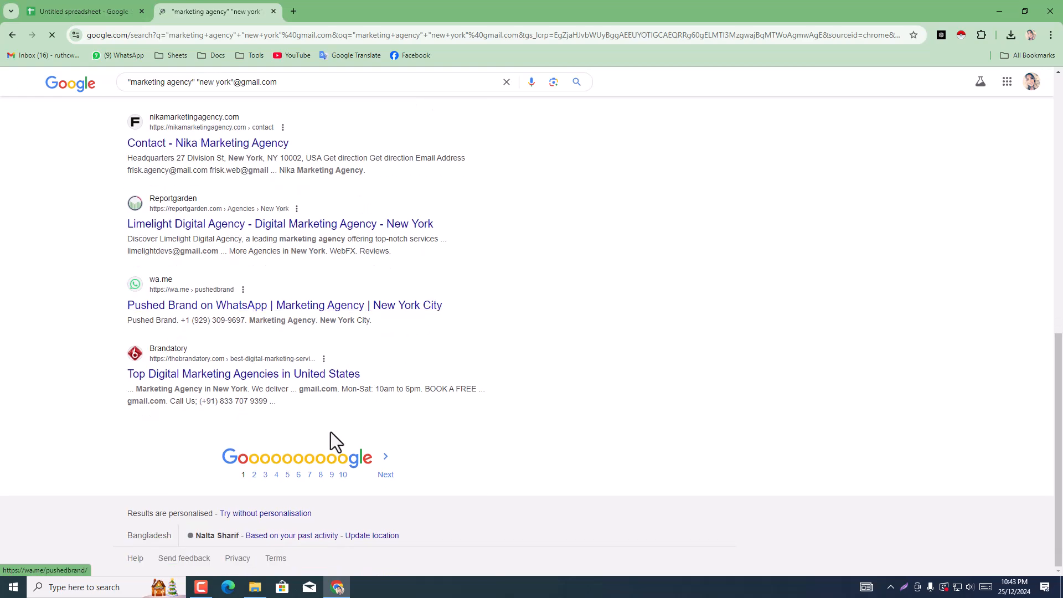
scroll(387, 427, up, 6)
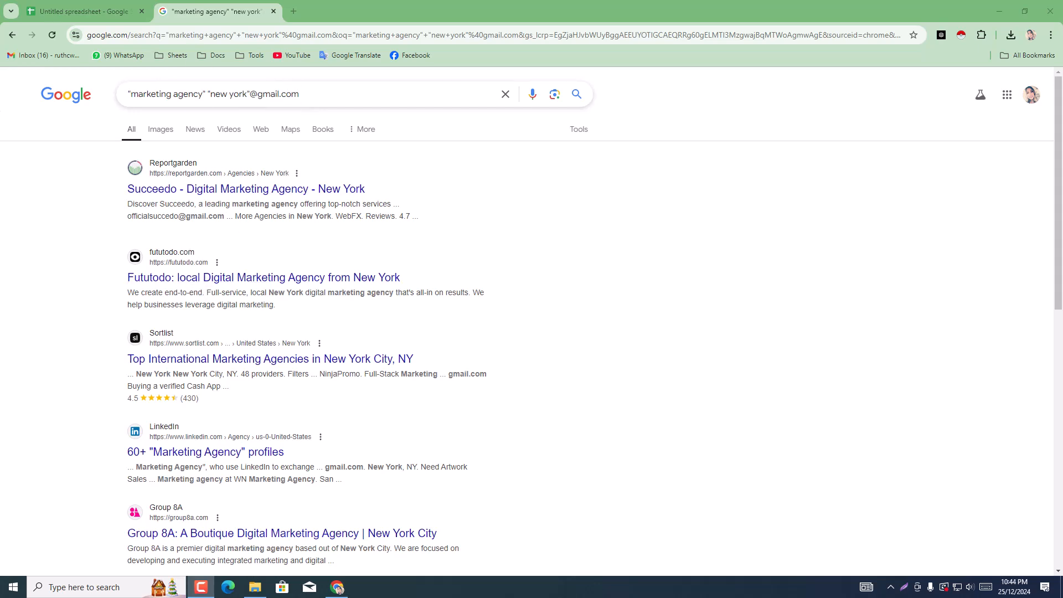
Step: Open another blank tab and return to the end of the marketing agency search results
click(293, 16)
click(229, 8)
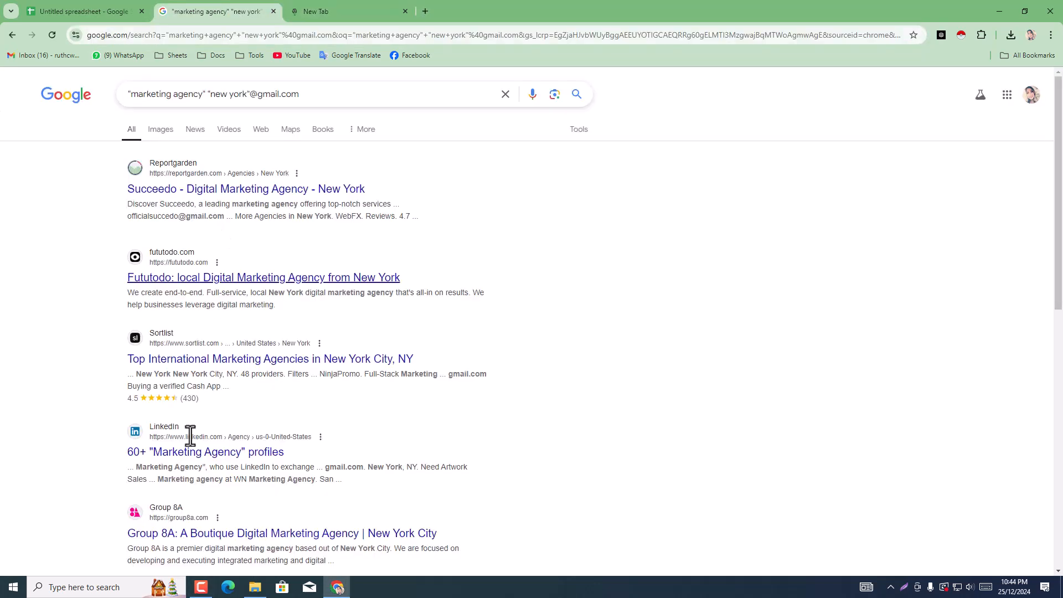
scroll(266, 343, down, 10)
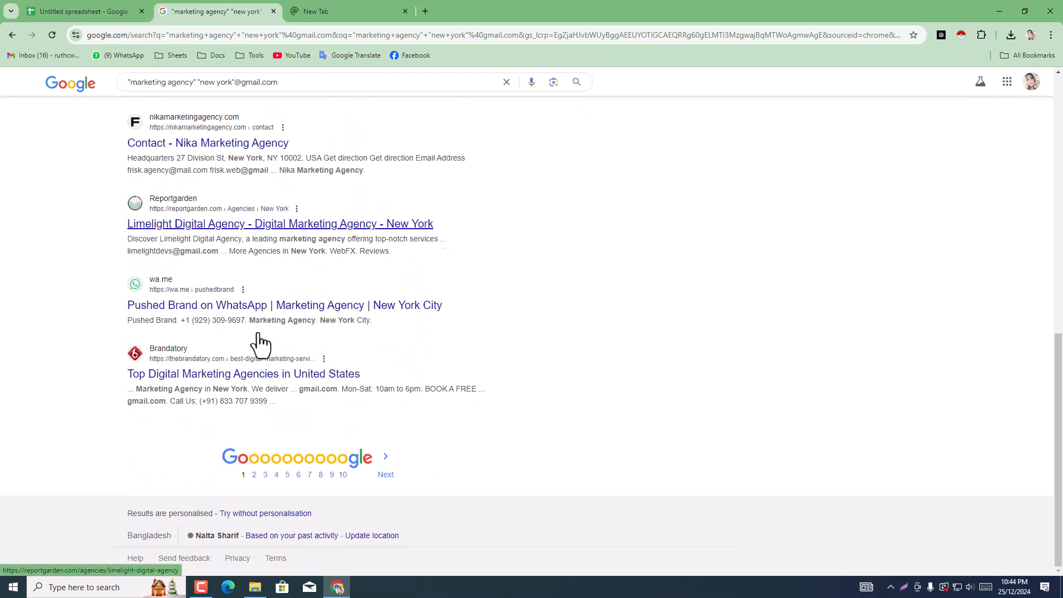
Step: Paste "Email Extractor" into the search box of the blank browser tab and run the Google search
scroll(258, 334, up, 10)
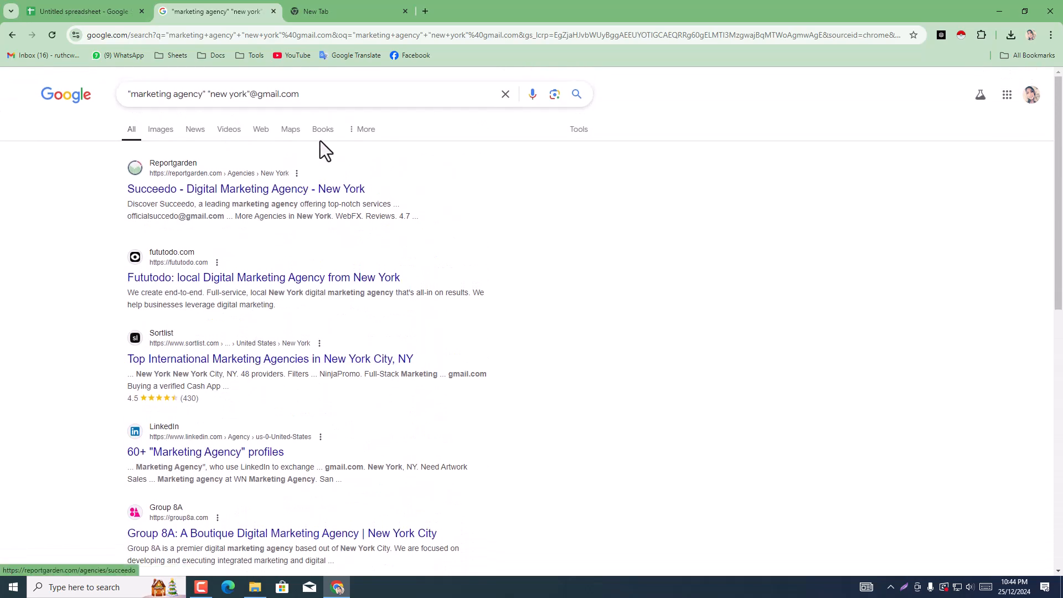
click(327, 13)
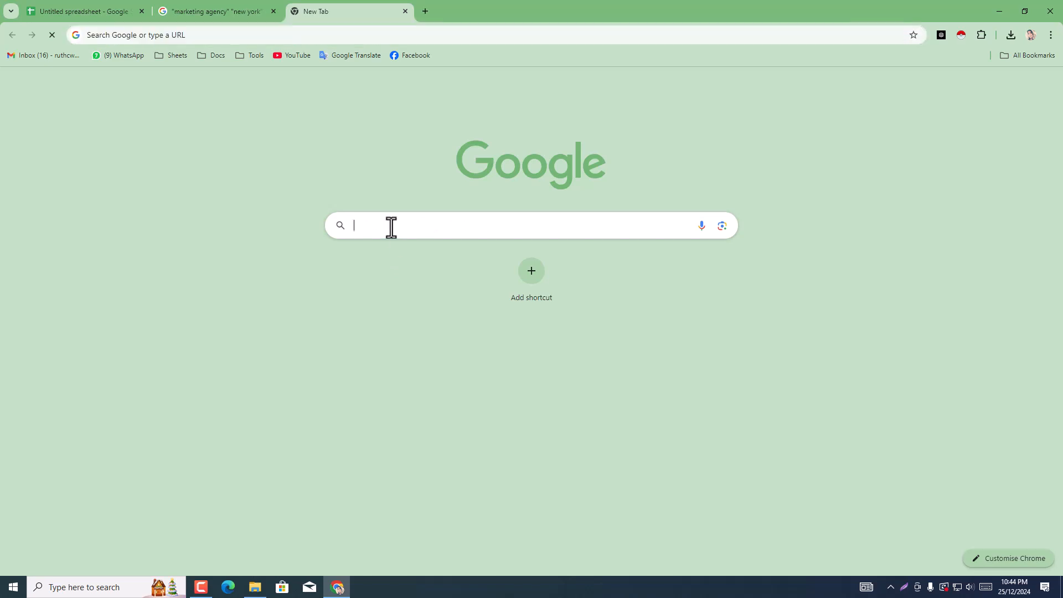
click(390, 227)
right_click(391, 227)
click(433, 339)
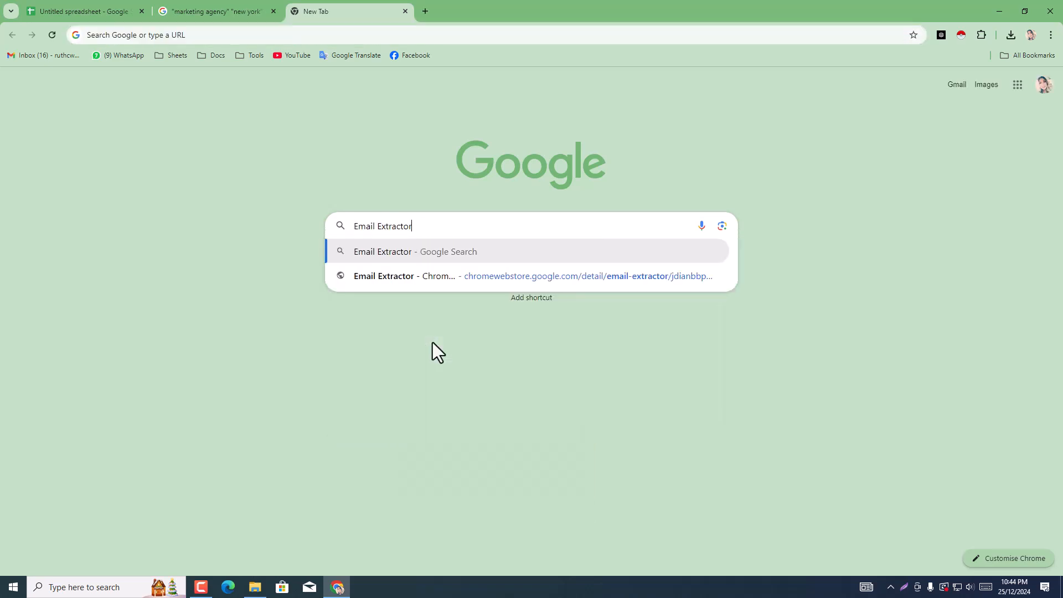
click(683, 252)
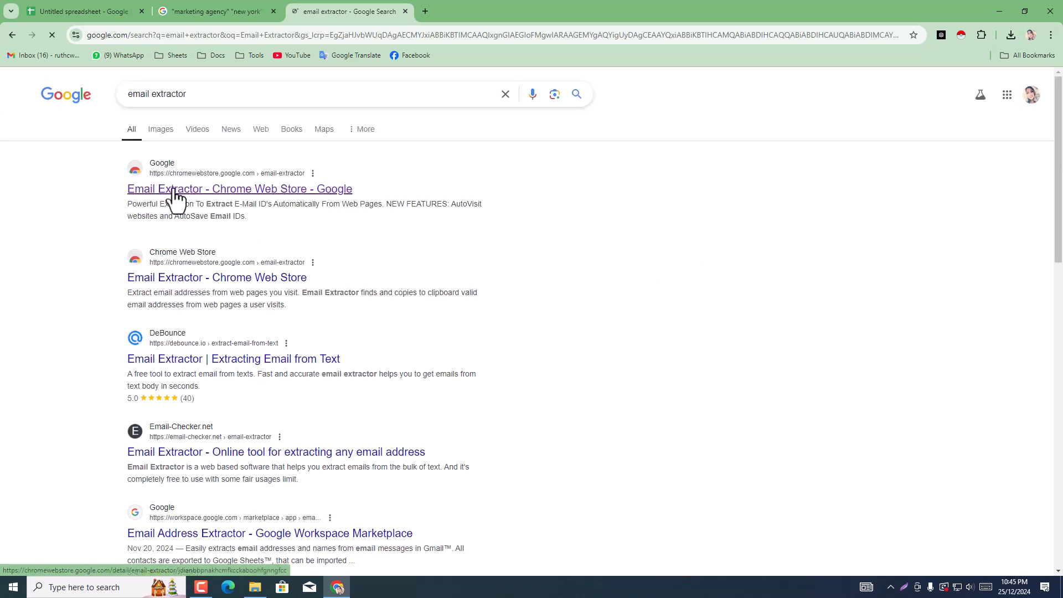
Step: Install the Email Extractor extension from its Chrome Web Store page and close the extension's FAQ page
click(265, 195)
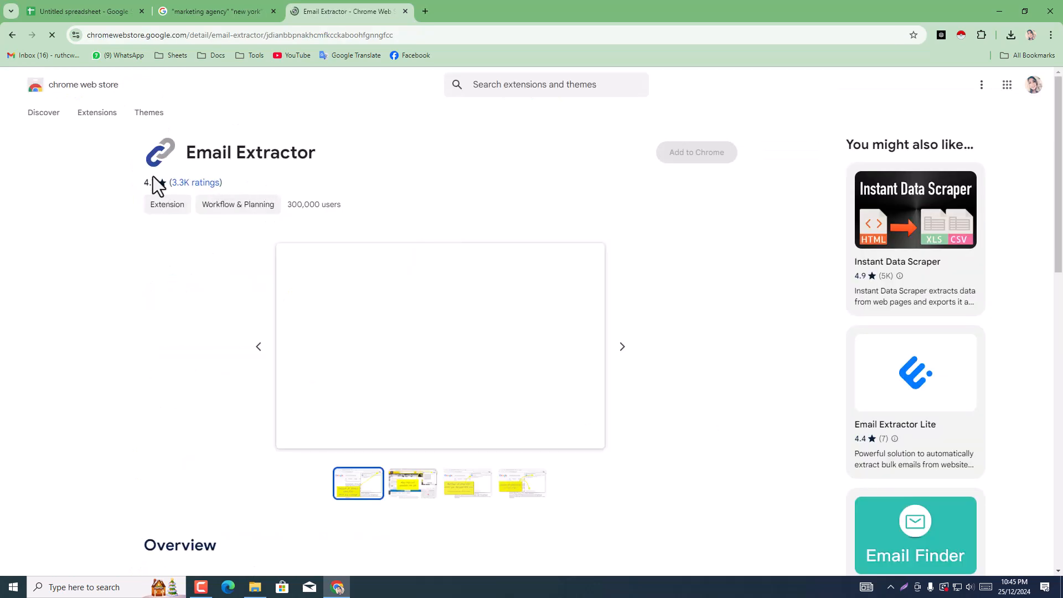
click(709, 159)
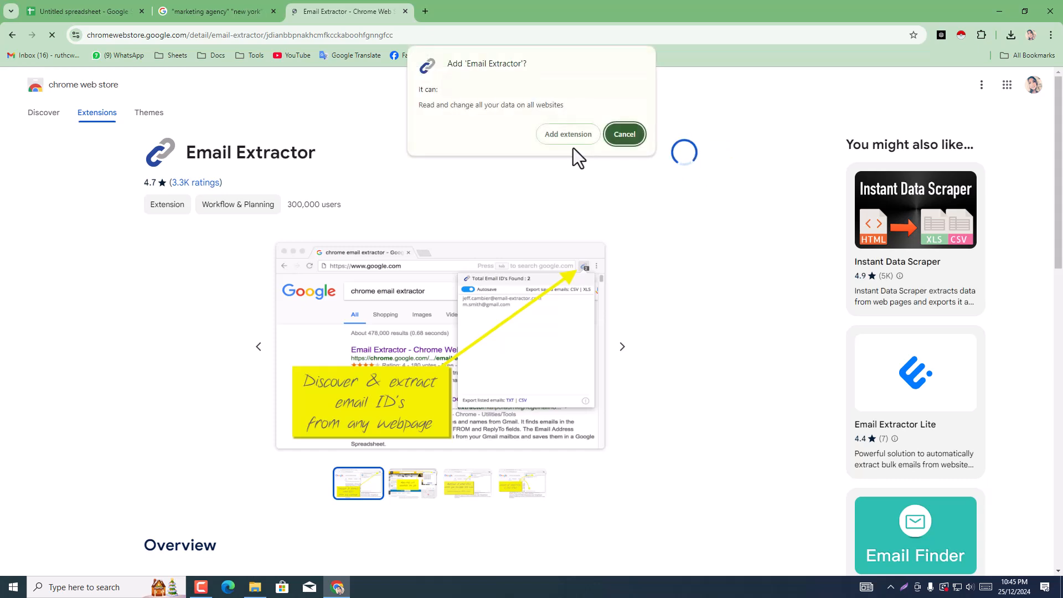
click(569, 135)
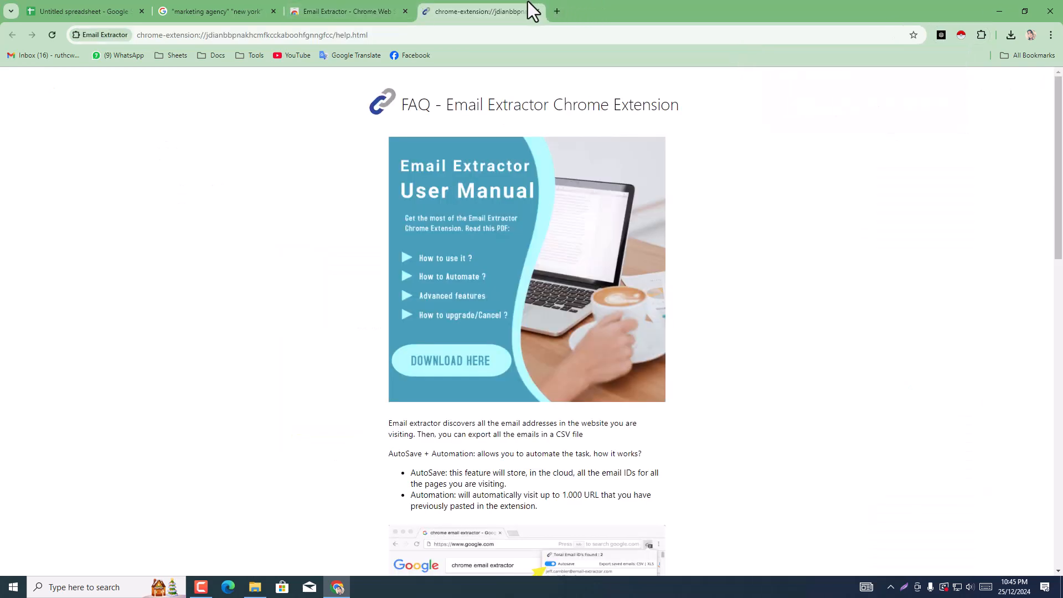
scroll(542, 286, down, 6)
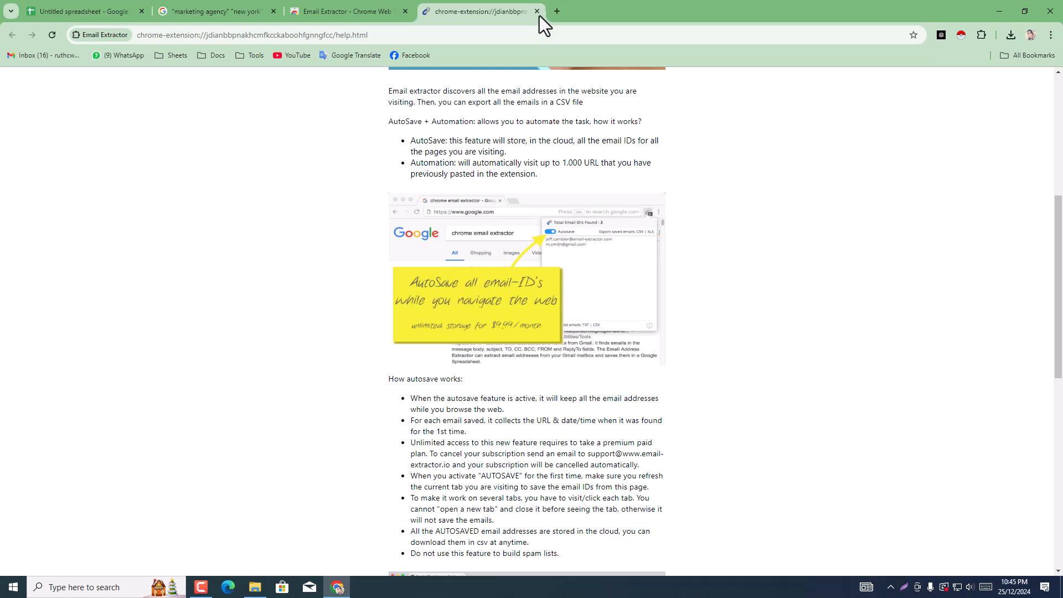
click(536, 11)
Step: Pin the Email Extractor extension and move it ahead of the other pinned extensions
click(982, 35)
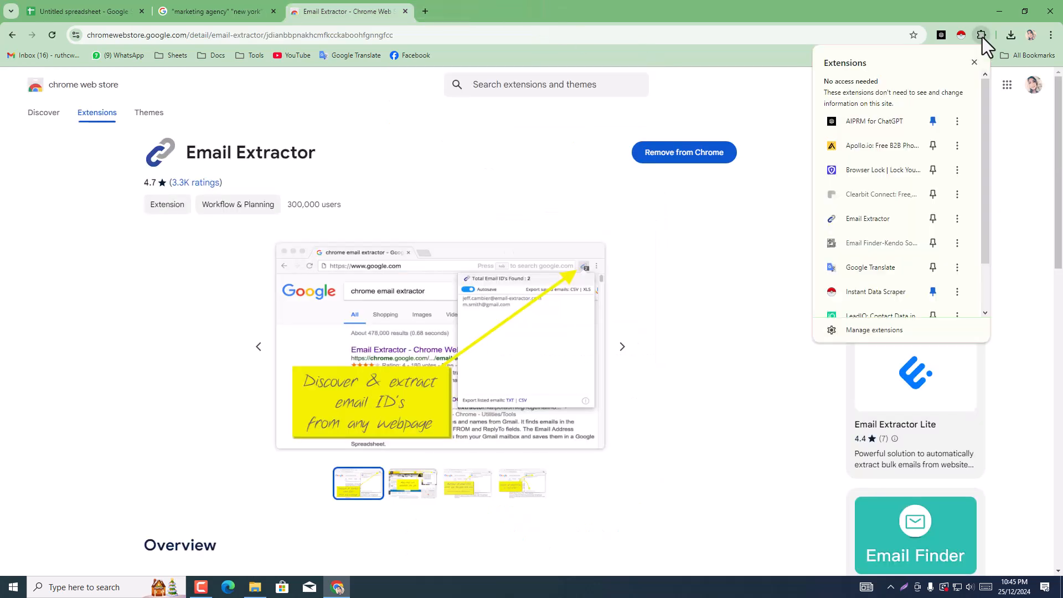
scroll(928, 272, down, 2)
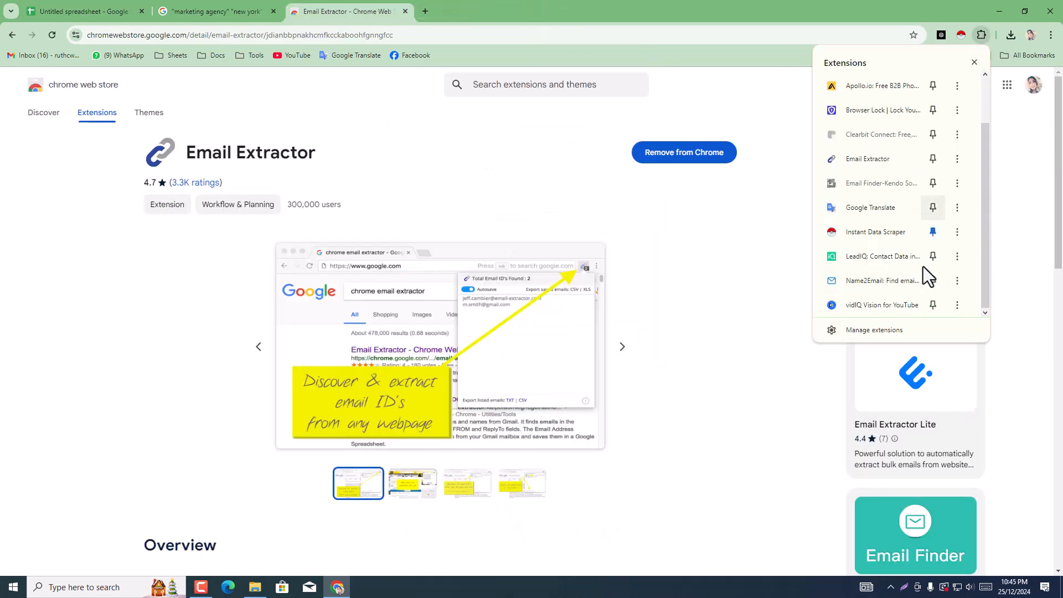
click(934, 159)
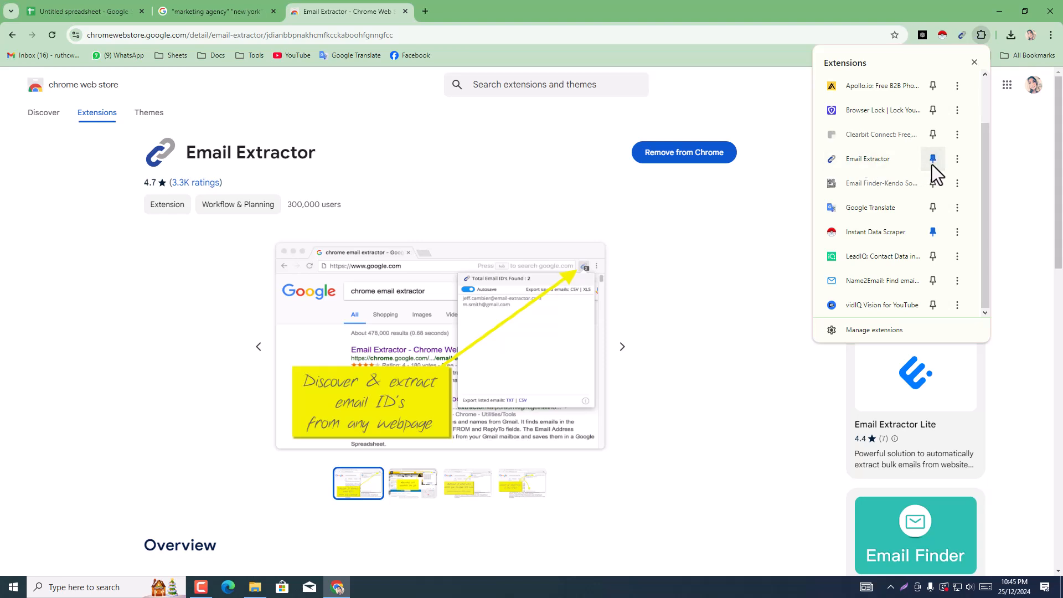
scroll(938, 88, up, 1)
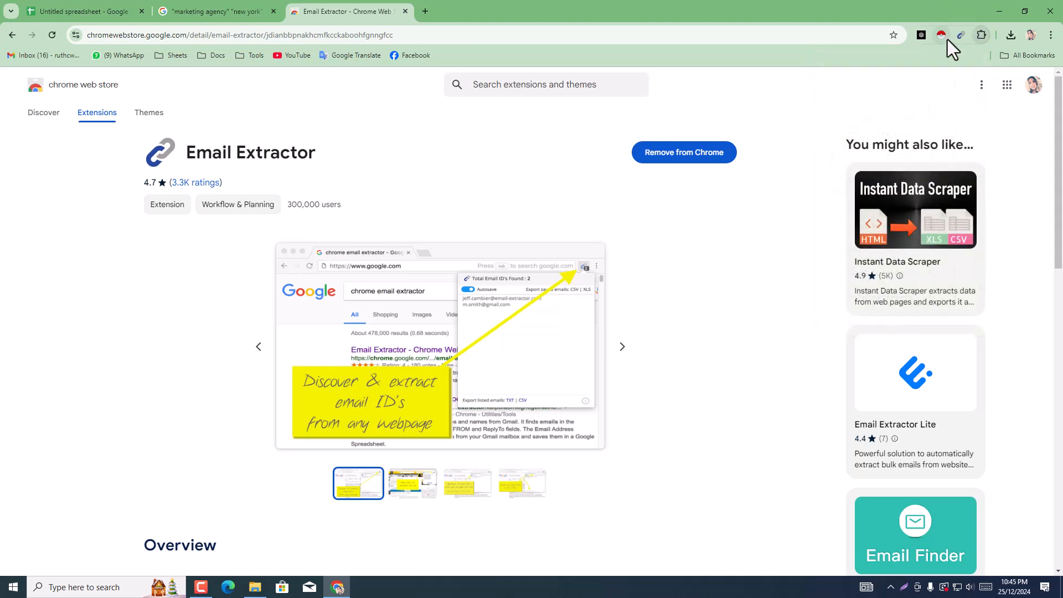
drag(962, 35, 920, 44)
Step: Close the Chrome Web Store page and look through the marketing agency search results
click(219, 3)
click(343, 9)
click(404, 12)
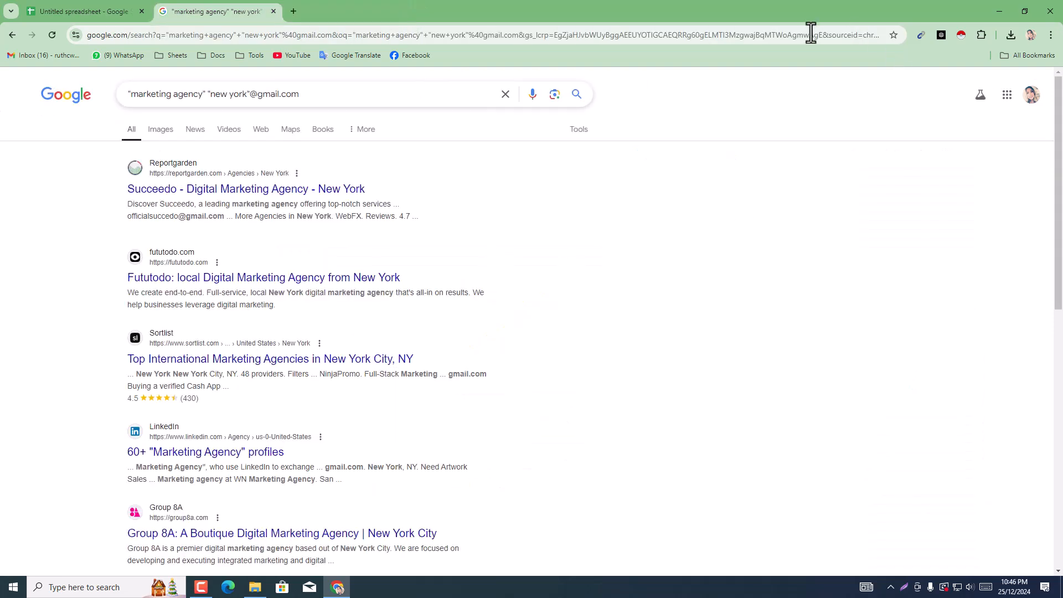
scroll(325, 299, down, 7)
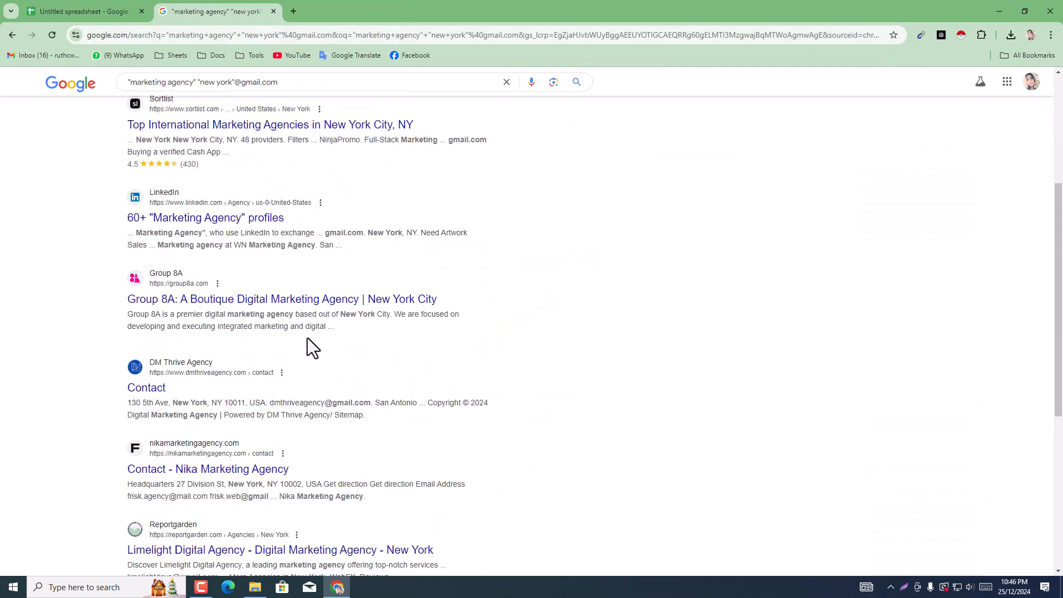
scroll(213, 426, down, 3)
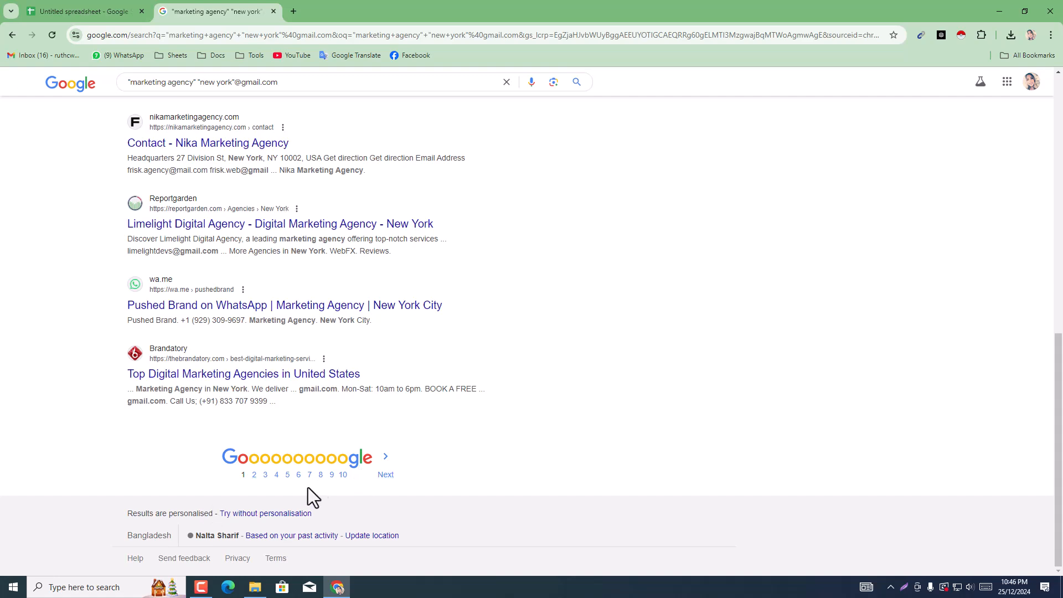
scroll(908, 423, up, 10)
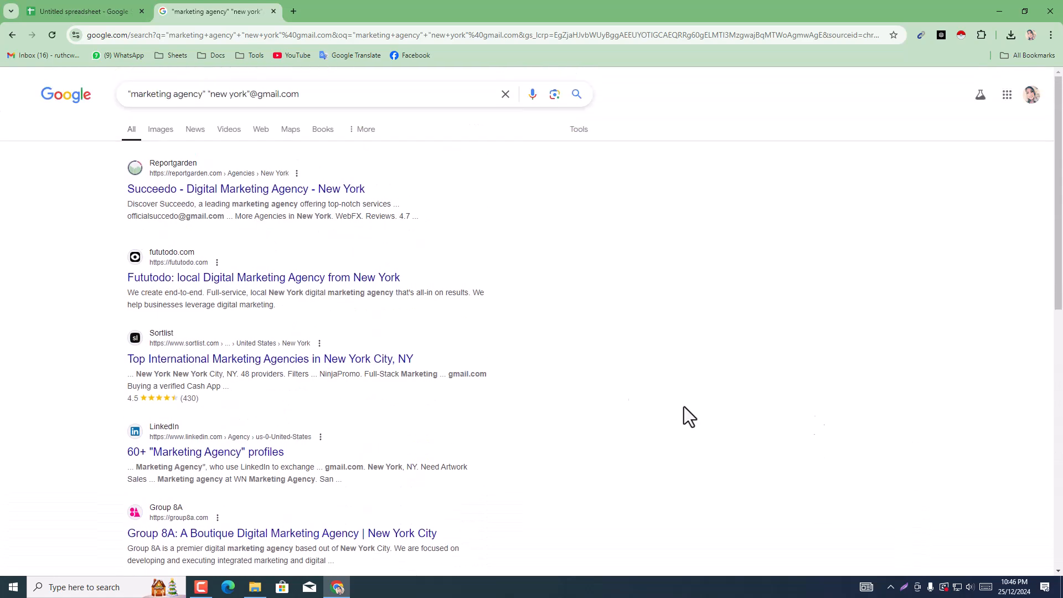
Step: Check the time and result-type filters of the marketing agency search and open Google's Advanced Search
click(576, 133)
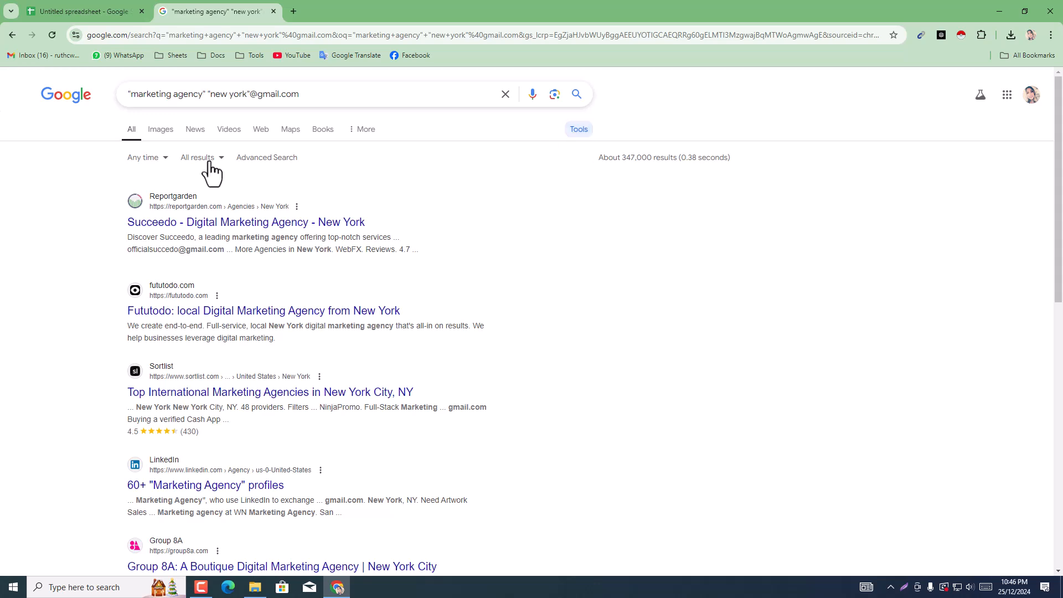
click(156, 160)
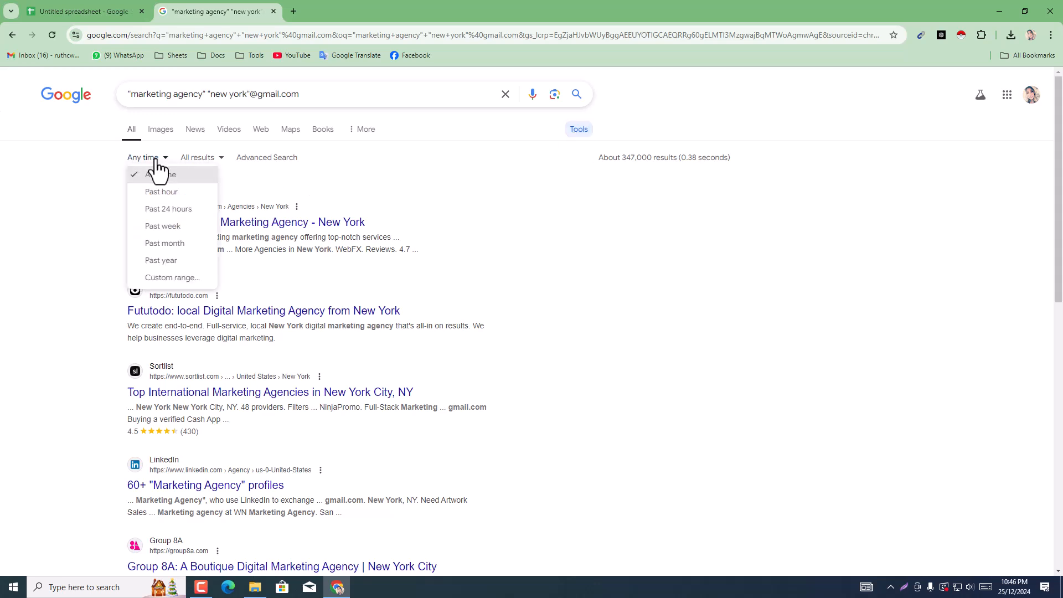
click(191, 159)
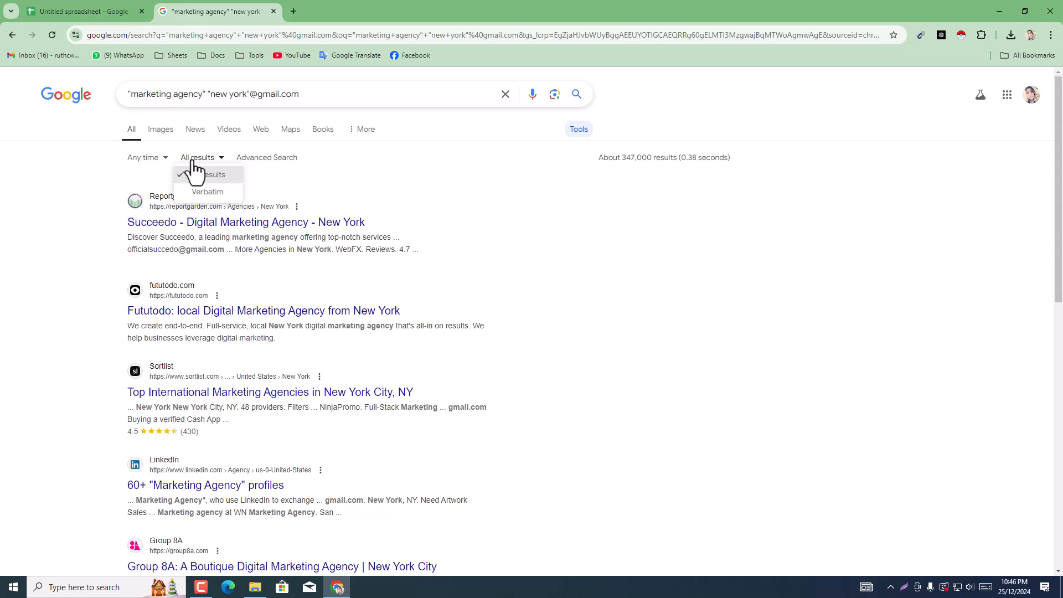
click(242, 160)
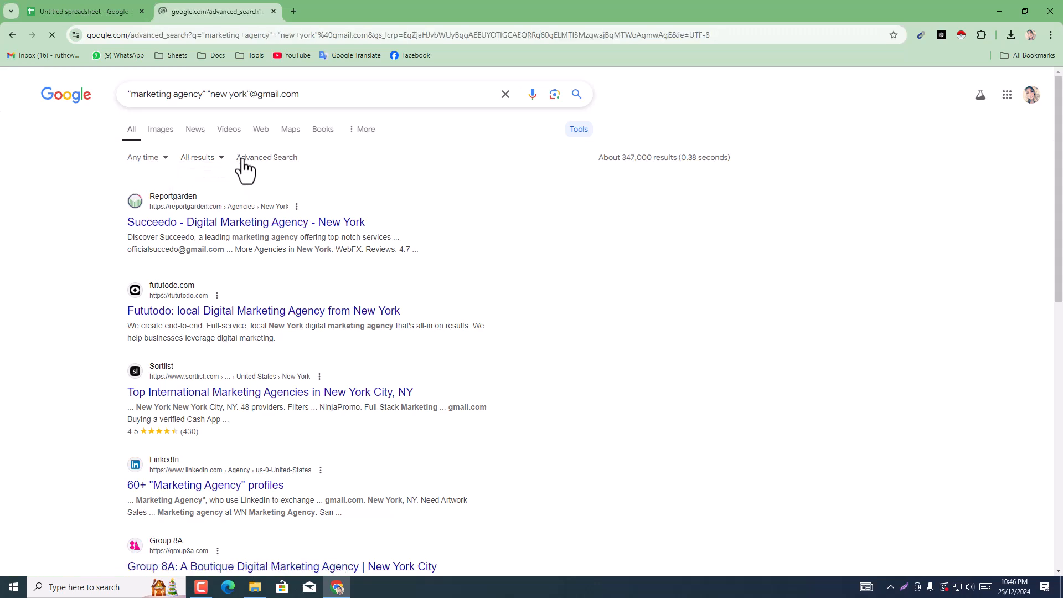
Step: Review the Advanced Search fields and narrowing options, view the Google search settings, and go back
scroll(177, 281, down, 1)
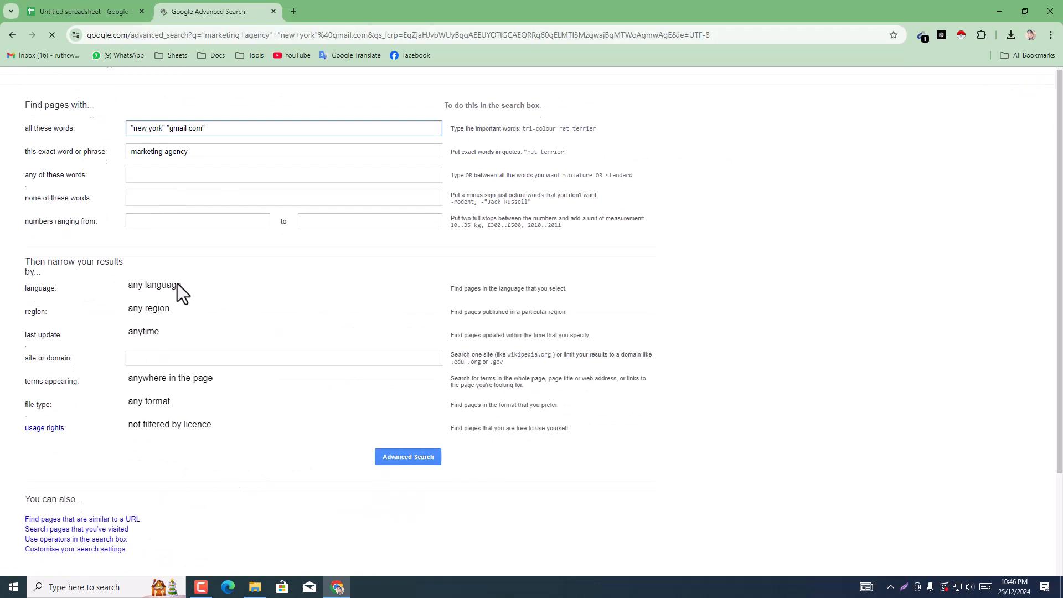
scroll(182, 310, down, 2)
scroll(211, 320, up, 3)
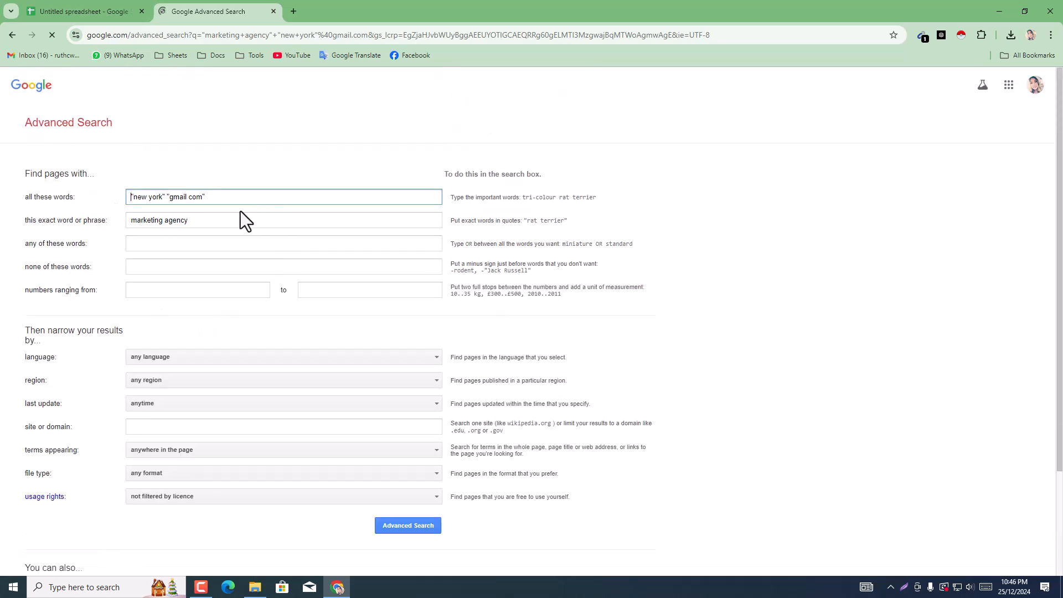
scroll(171, 299, down, 1)
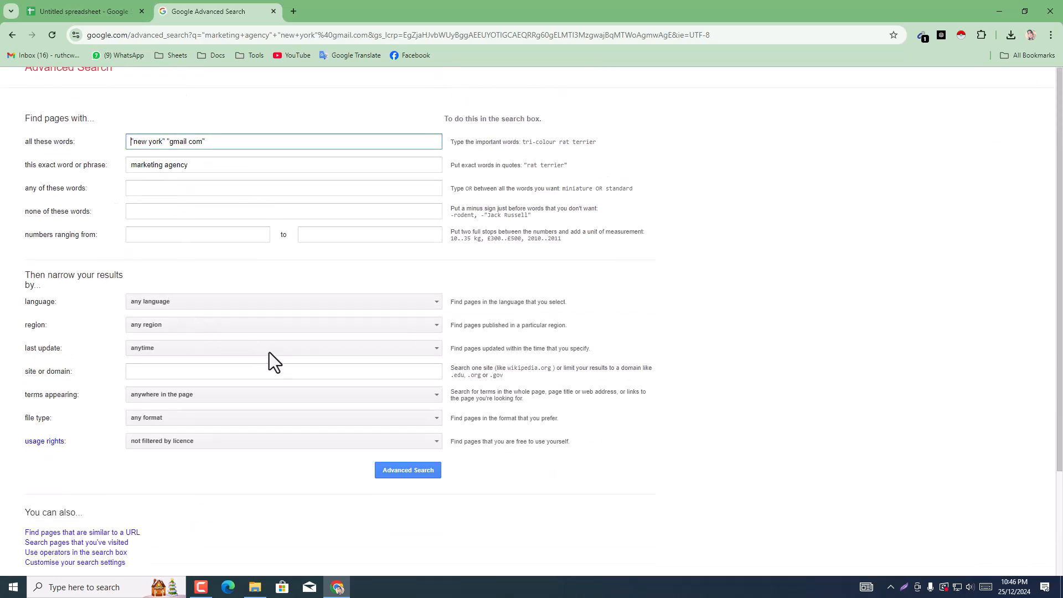
scroll(348, 359, down, 2)
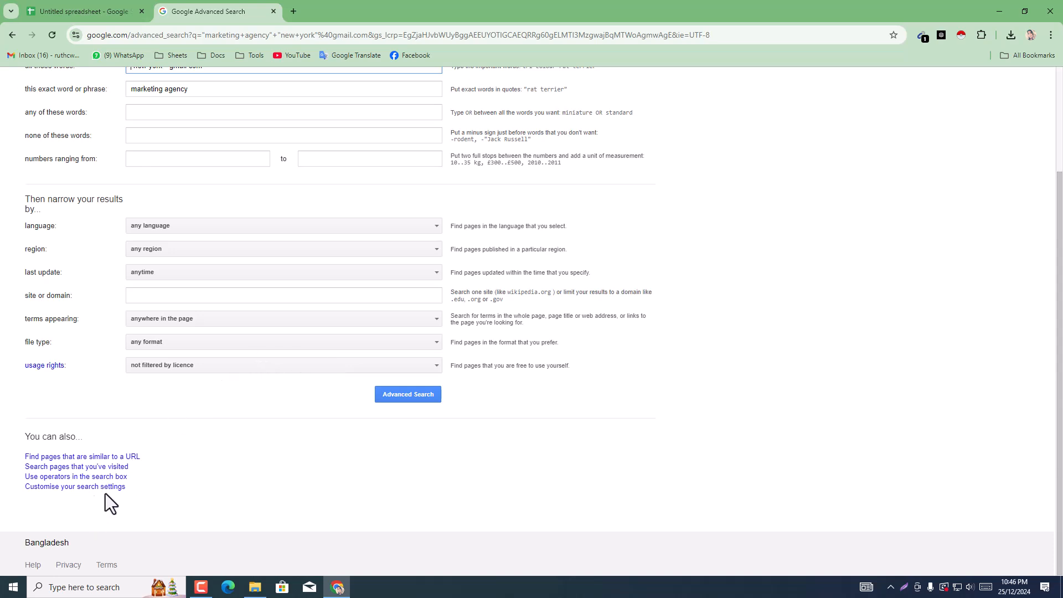
click(73, 489)
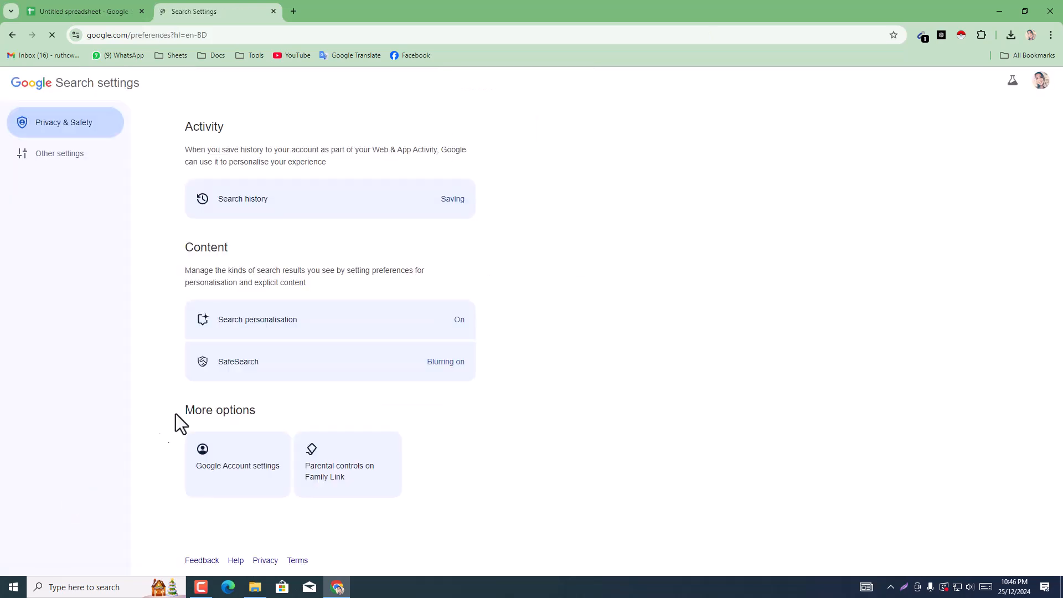
click(10, 35)
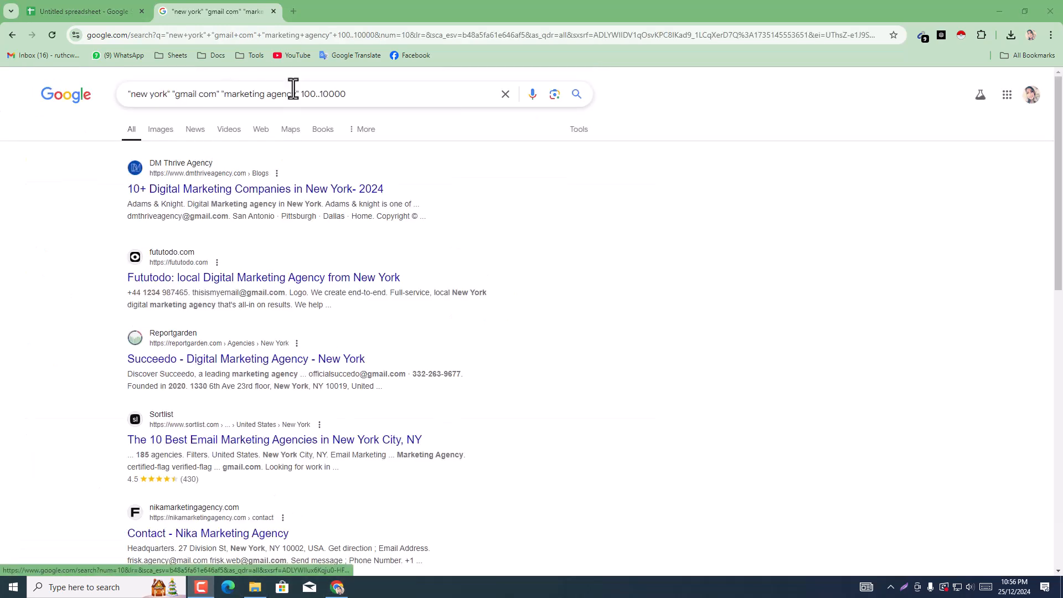
Step: Look through the results for "new york" "gmail com" "marketing agency" 100..10000 for agencies' Gmail addresses
scroll(305, 146, down, 10)
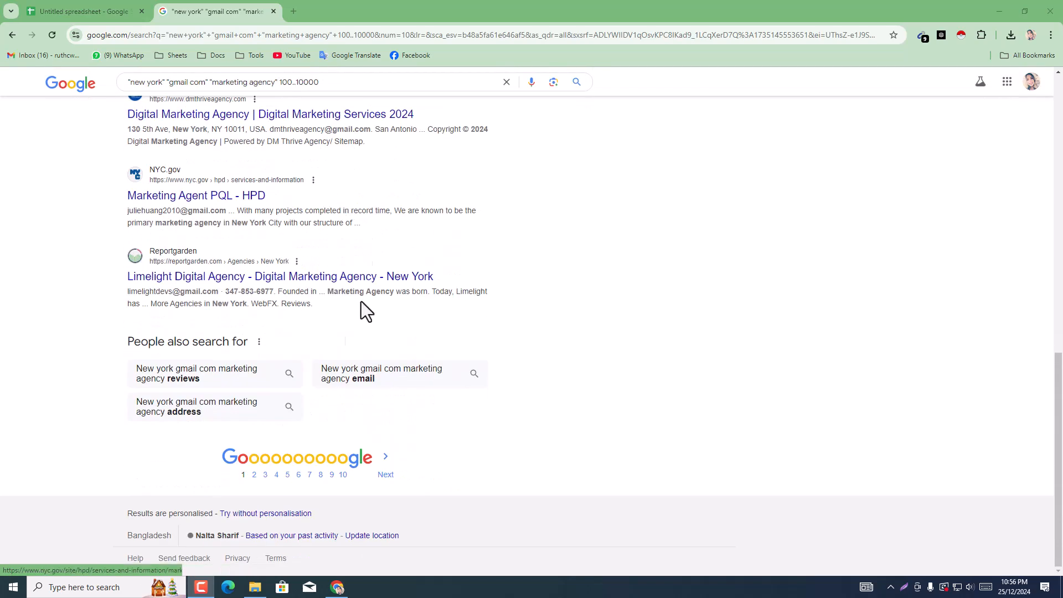
scroll(305, 254, up, 10)
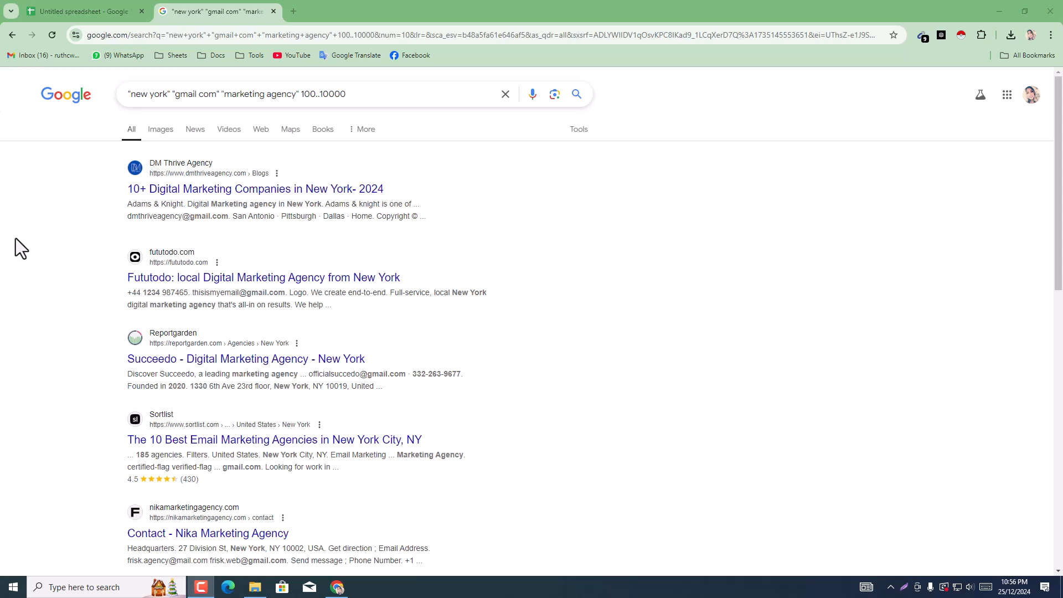
click(11, 36)
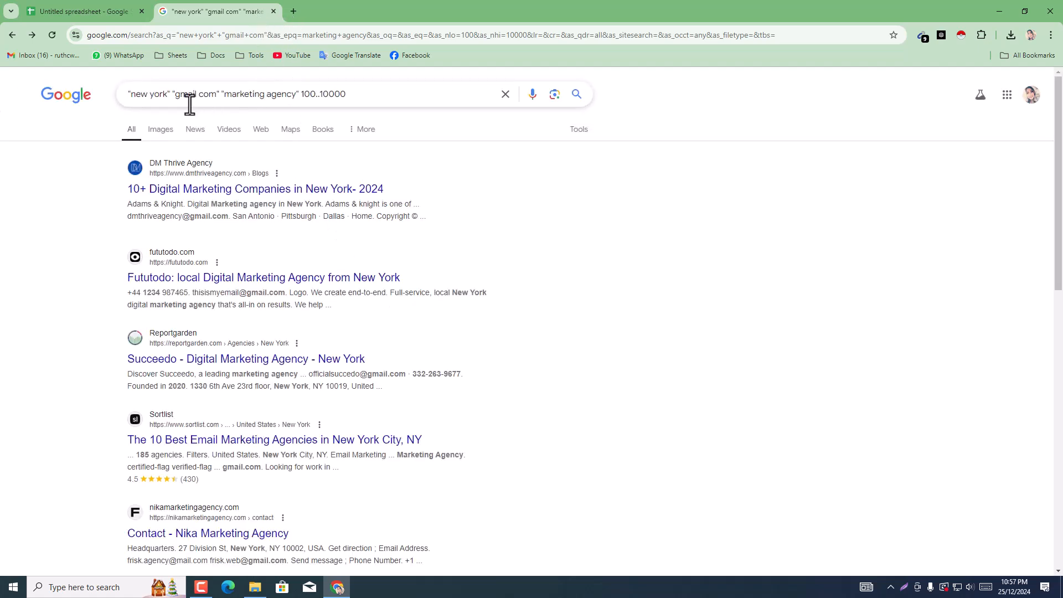
click(176, 98)
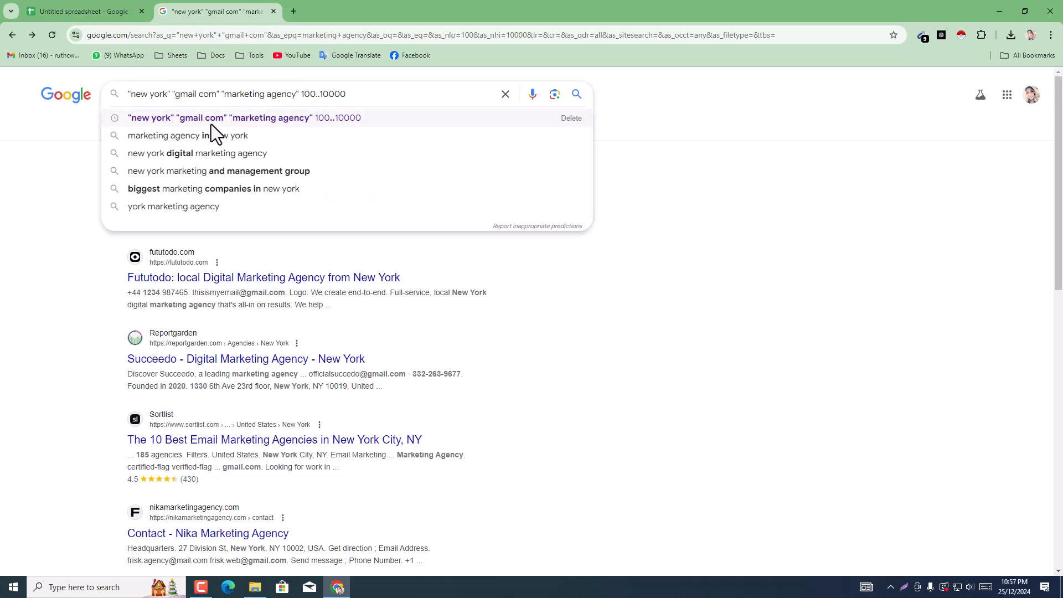
click(297, 6)
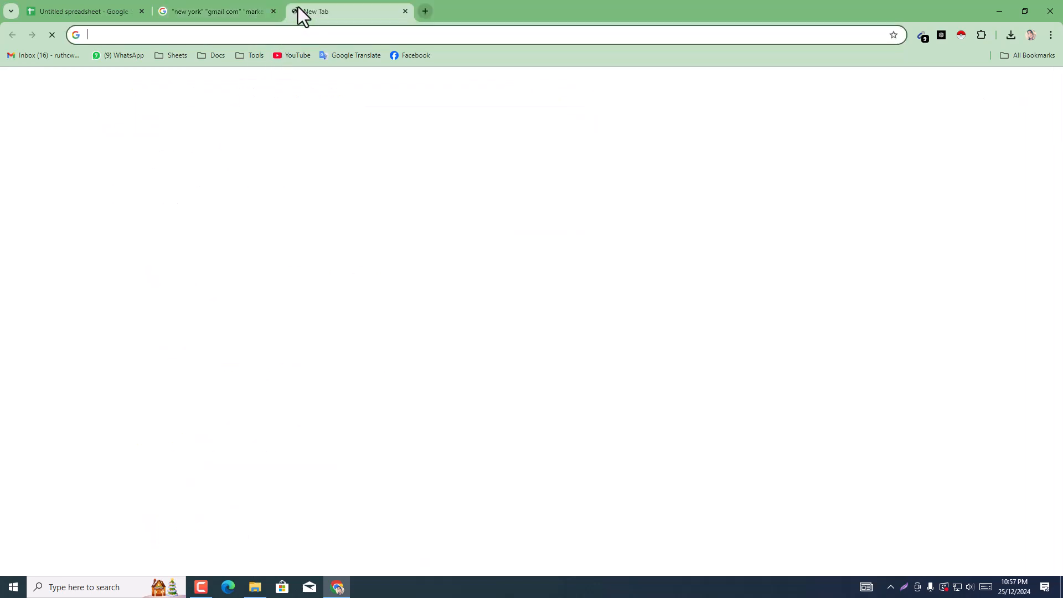
click(240, 11)
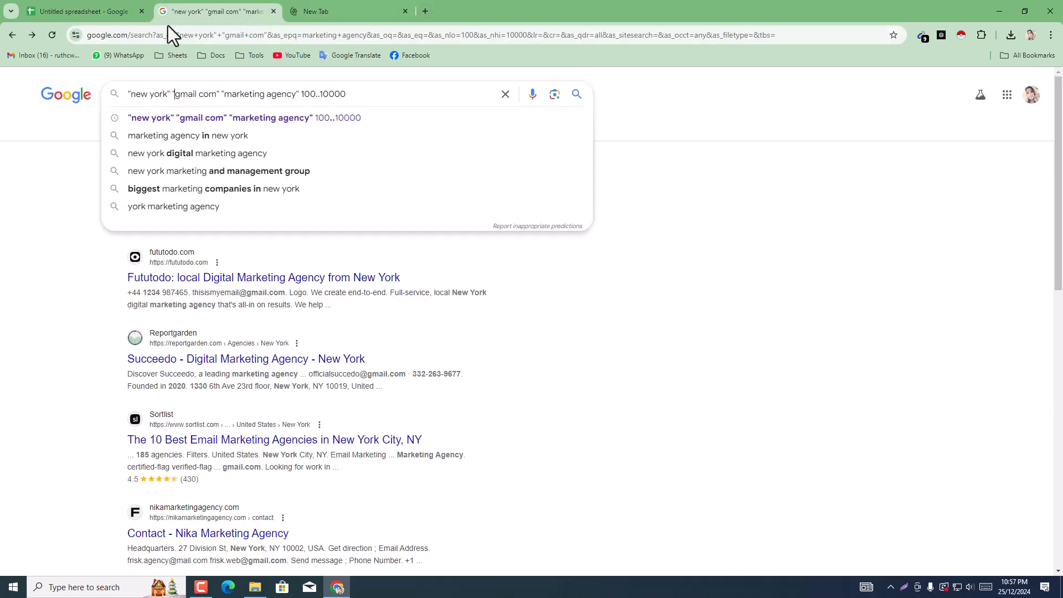
click(6, 38)
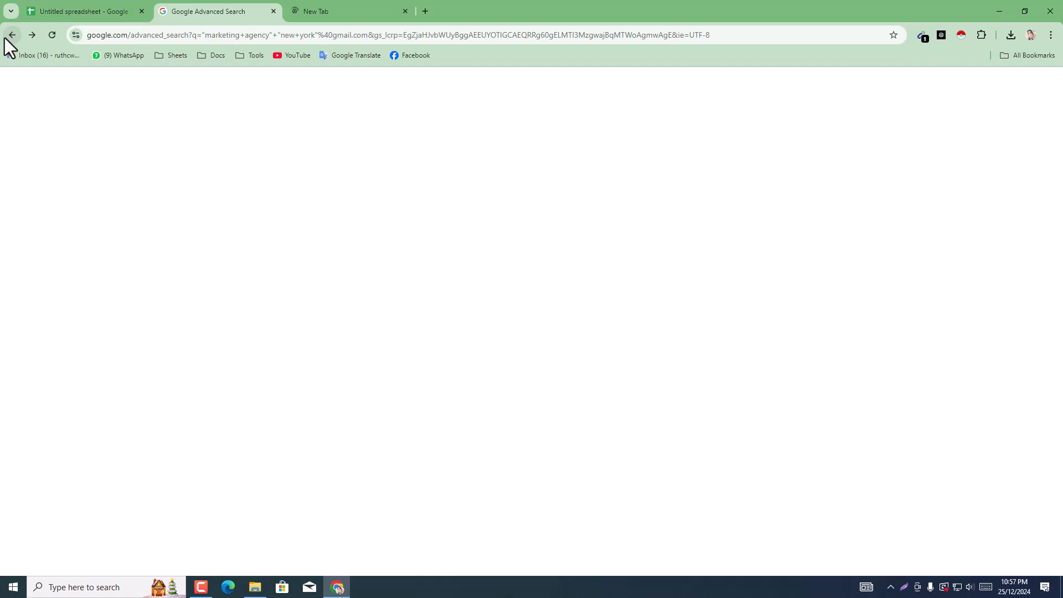
click(7, 37)
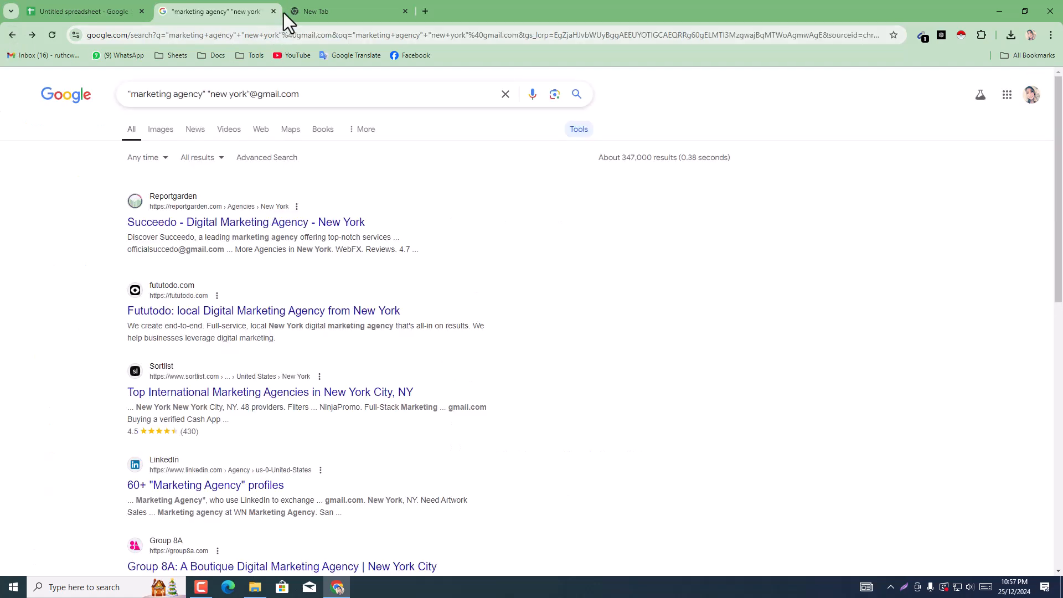
click(329, 10)
click(405, 11)
scroll(647, 118, down, 10)
scroll(388, 251, up, 15)
click(577, 95)
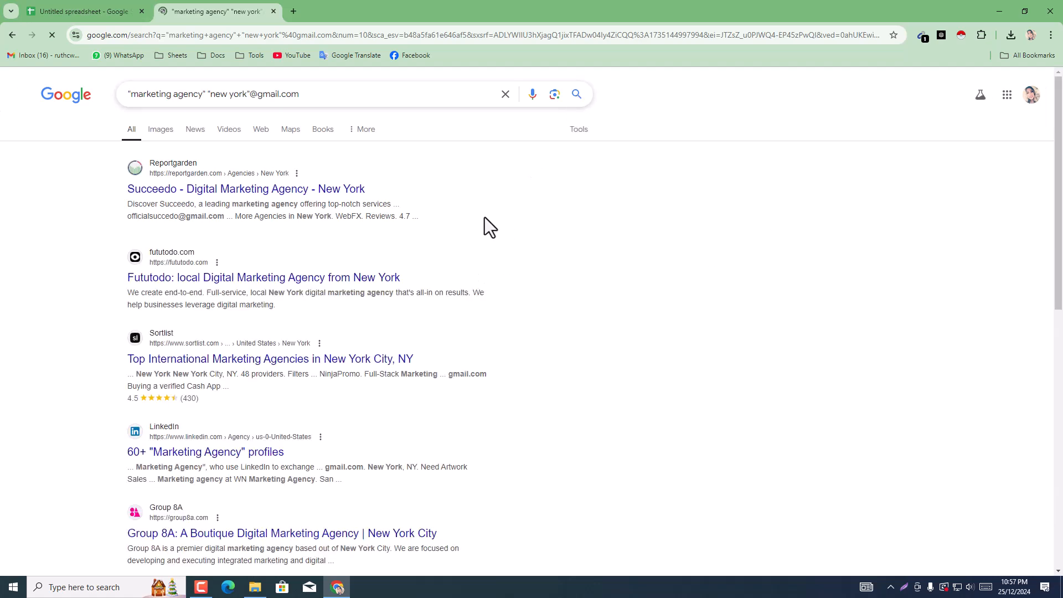
Step: Scan the search results page and check the addresses the Email Extractor extension collected from it
scroll(624, 186, down, 3)
scroll(605, 228, up, 3)
click(925, 37)
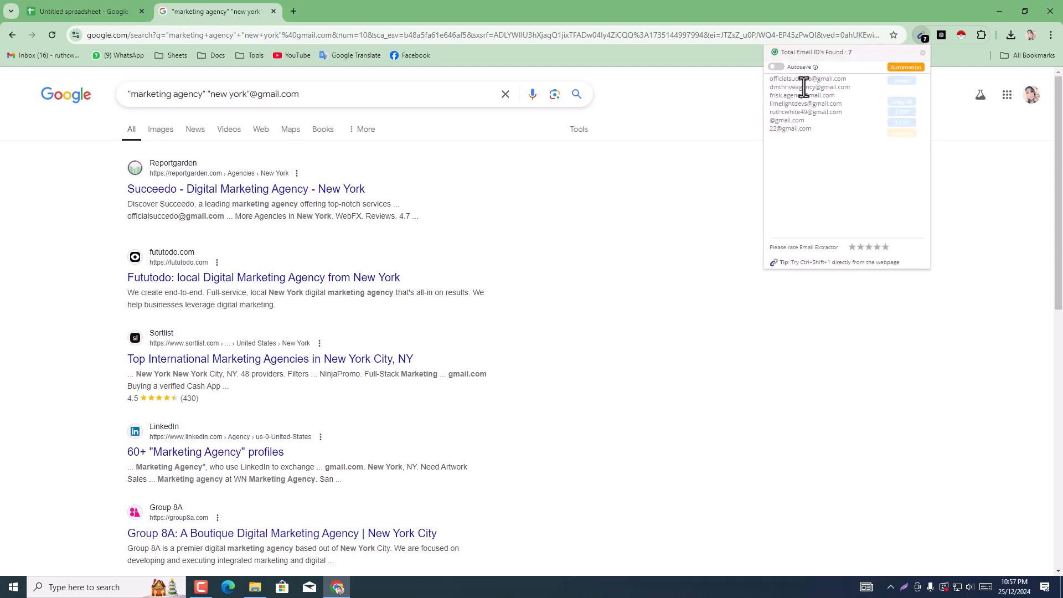
click(653, 265)
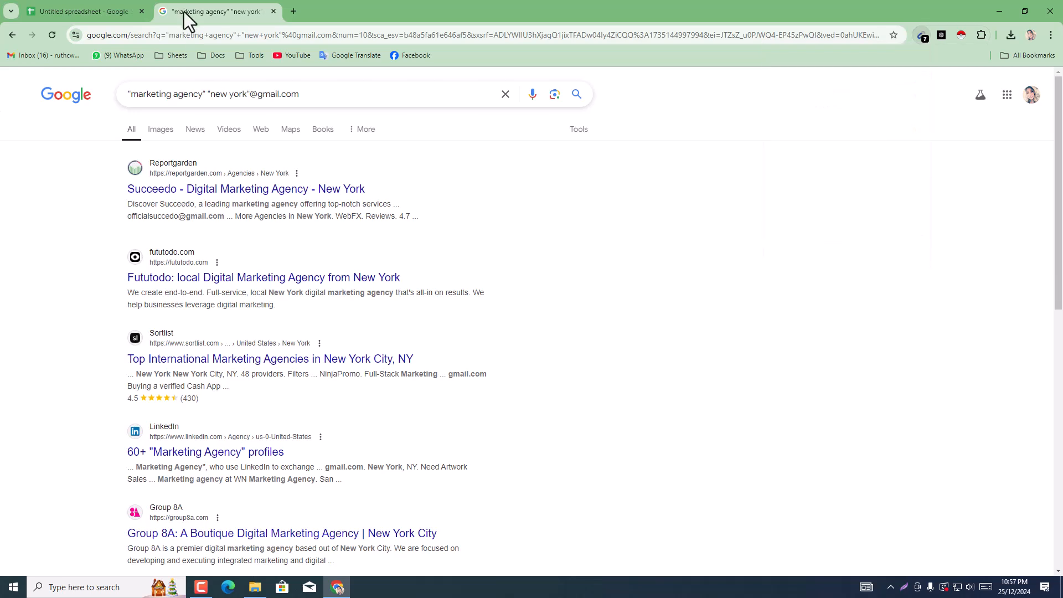
triple_click(330, 94)
key(ctrl+c)
right_click(331, 97)
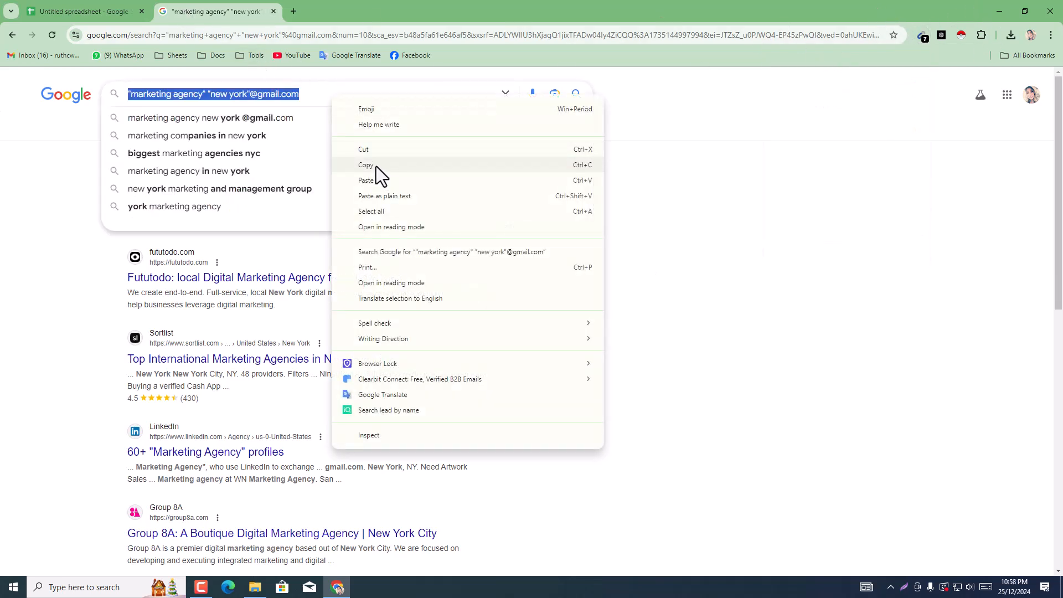
click(376, 164)
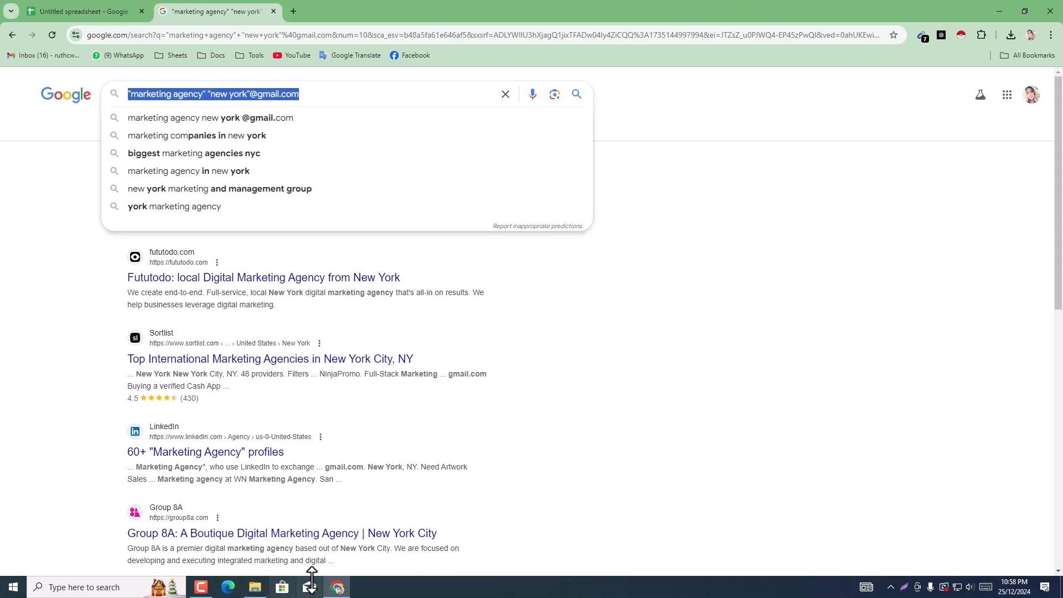
click(1032, 34)
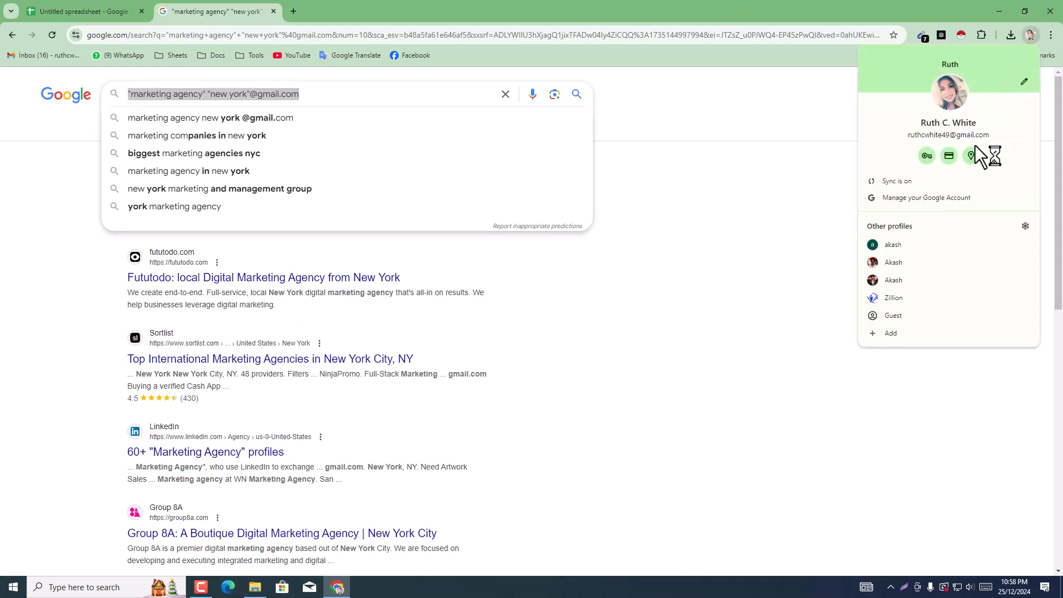
click(895, 265)
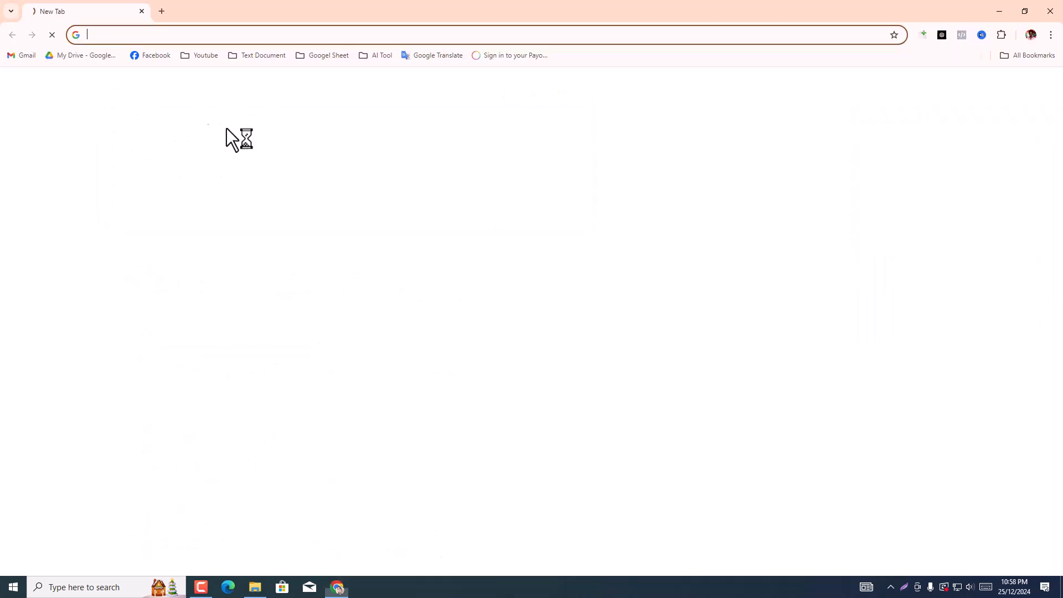
right_click(192, 37)
click(235, 130)
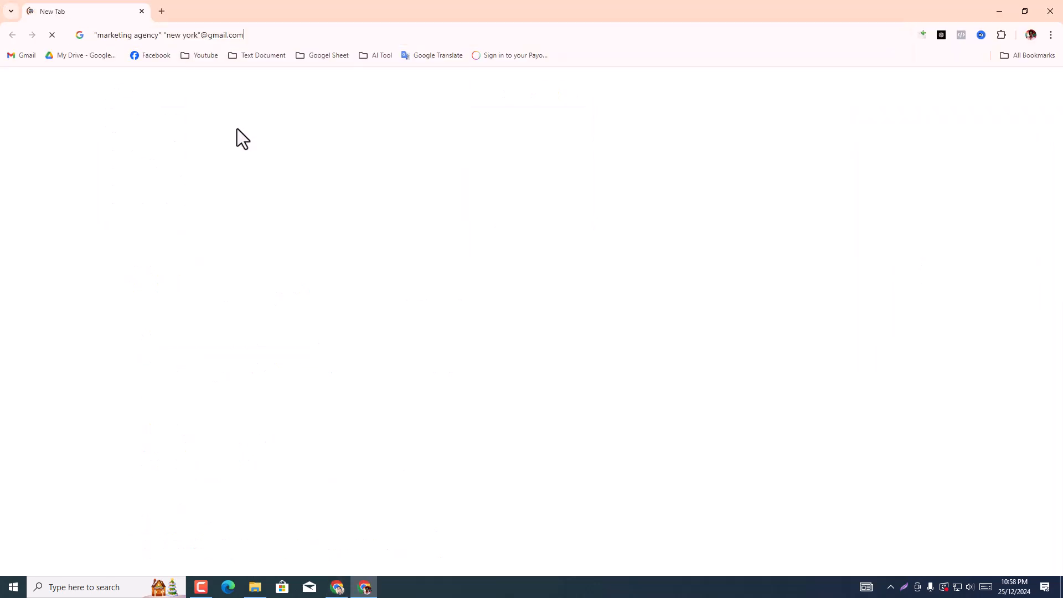
key(Return)
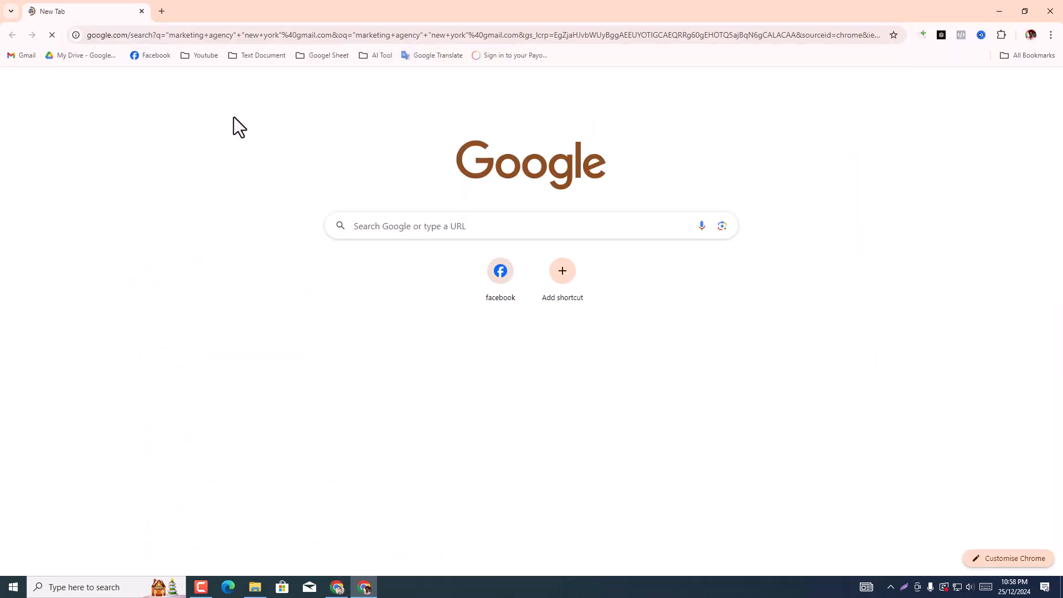
Step: Look through the first page of results in the other profile, including the sponsored listings
scroll(294, 225, down, 1)
scroll(293, 225, down, 20)
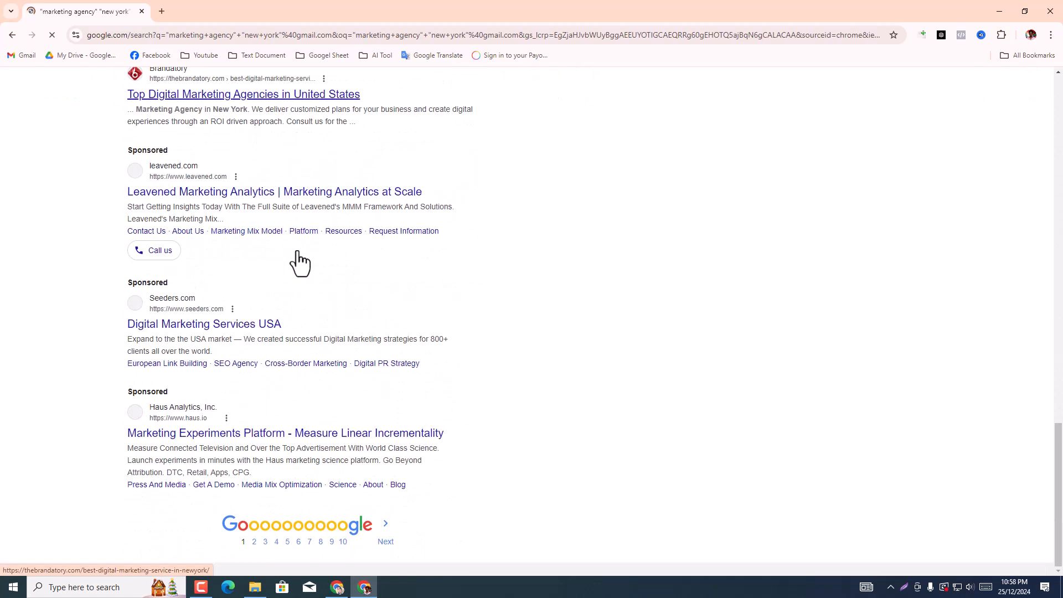
scroll(299, 262, up, 20)
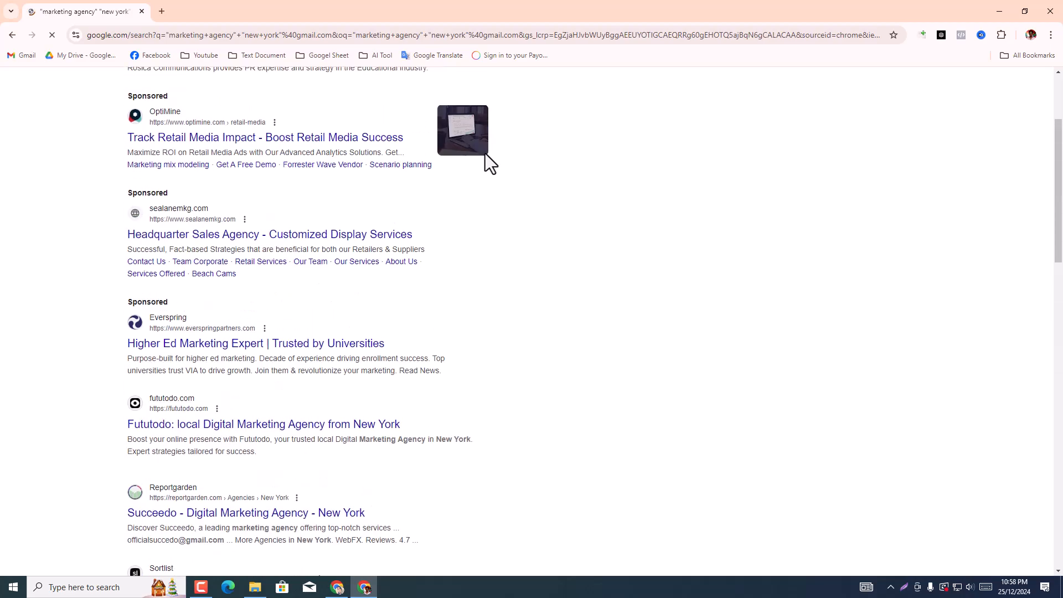
scroll(491, 163, up, 3)
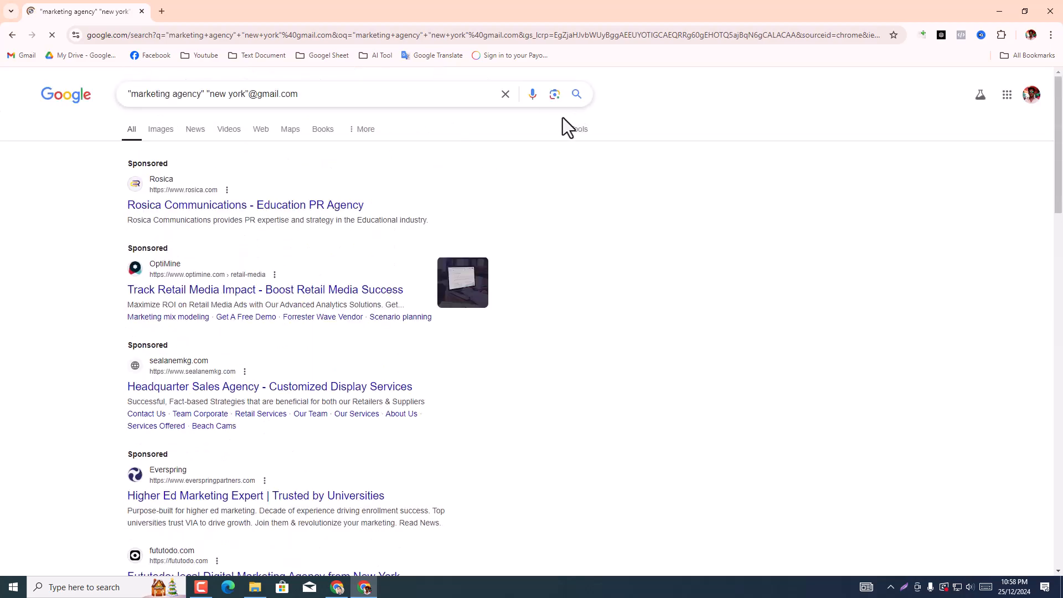
scroll(489, 258, down, 20)
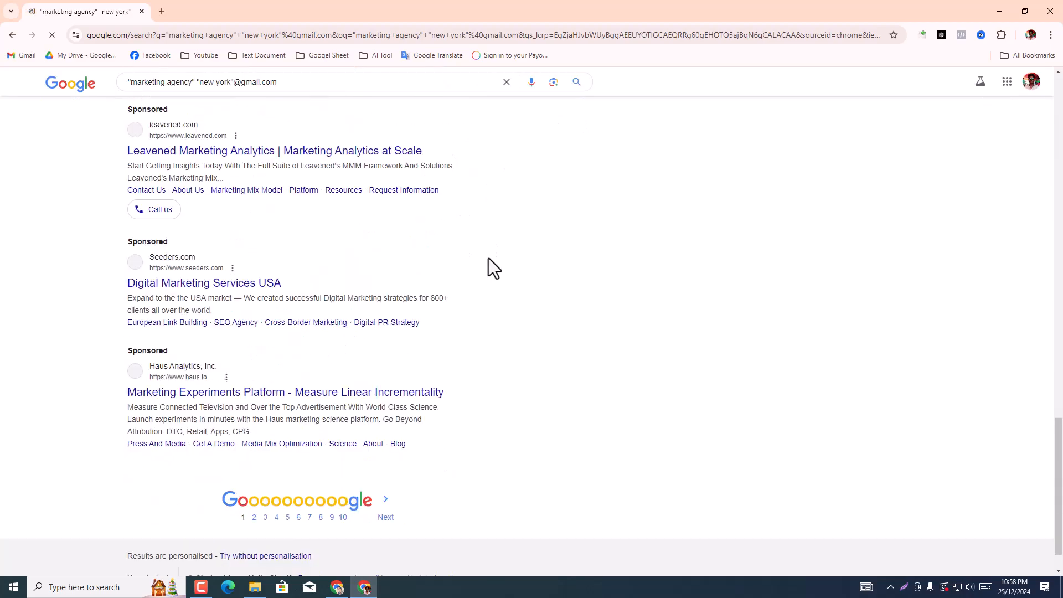
scroll(489, 258, up, 7)
scroll(485, 249, up, 10)
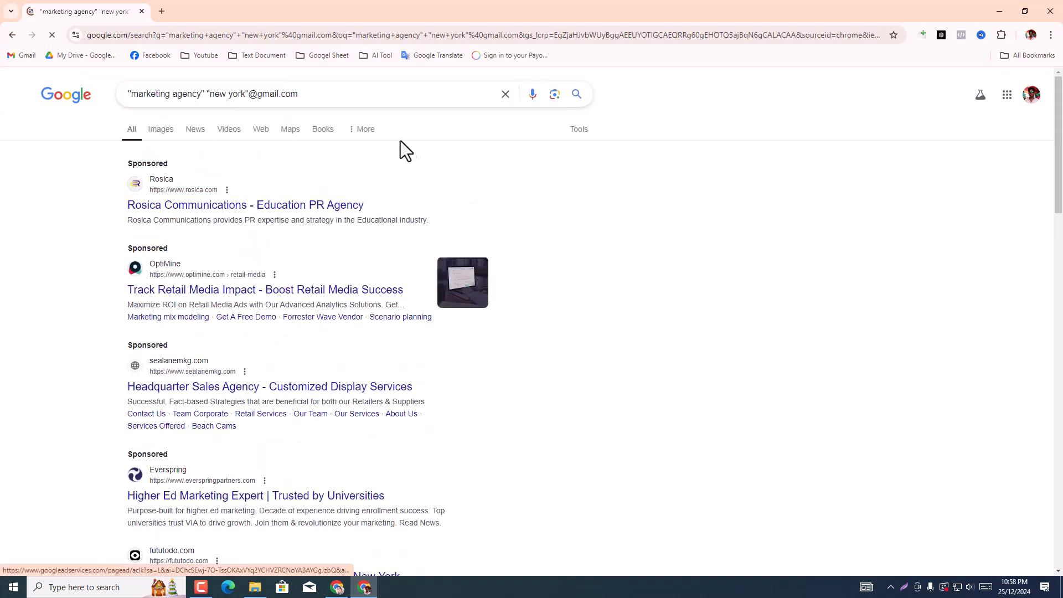
Step: Run an Advanced Search on the current query with numbers ranging from 1 to 100
click(580, 131)
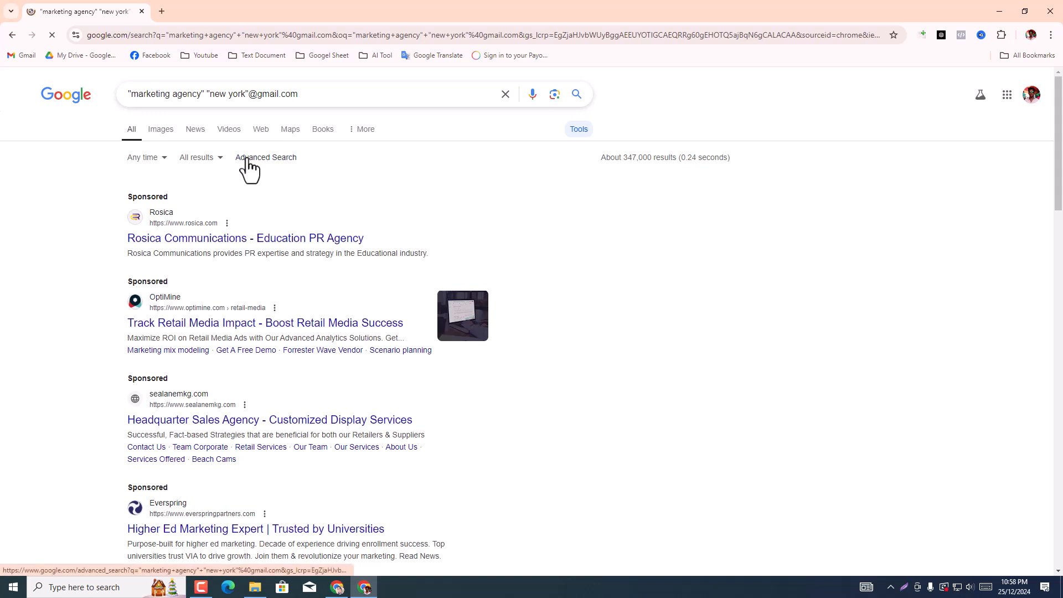
click(248, 160)
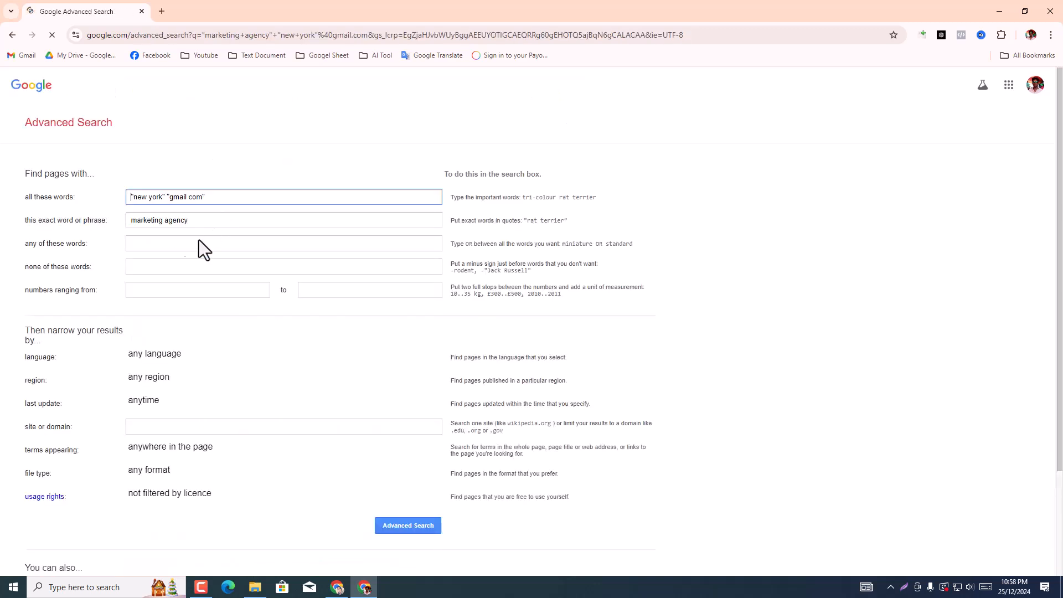
click(138, 290)
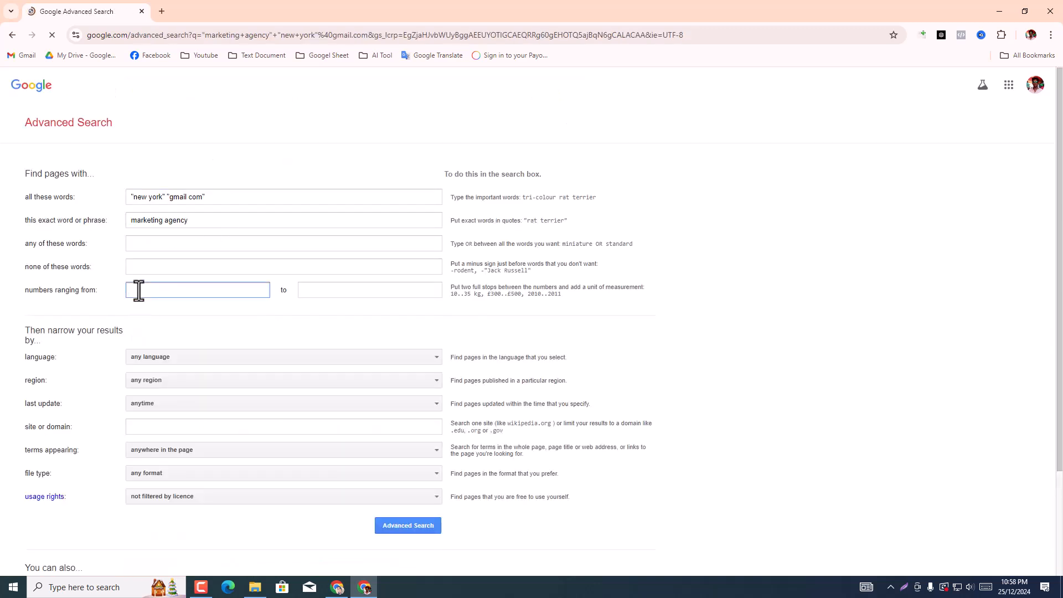
text(1)
click(342, 290)
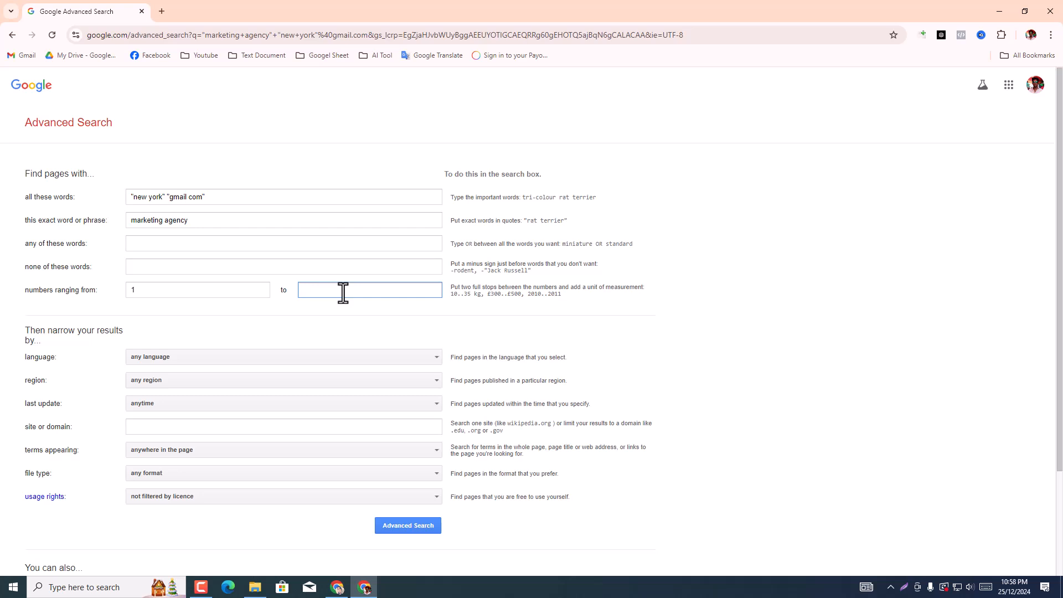
text(00)
click(404, 529)
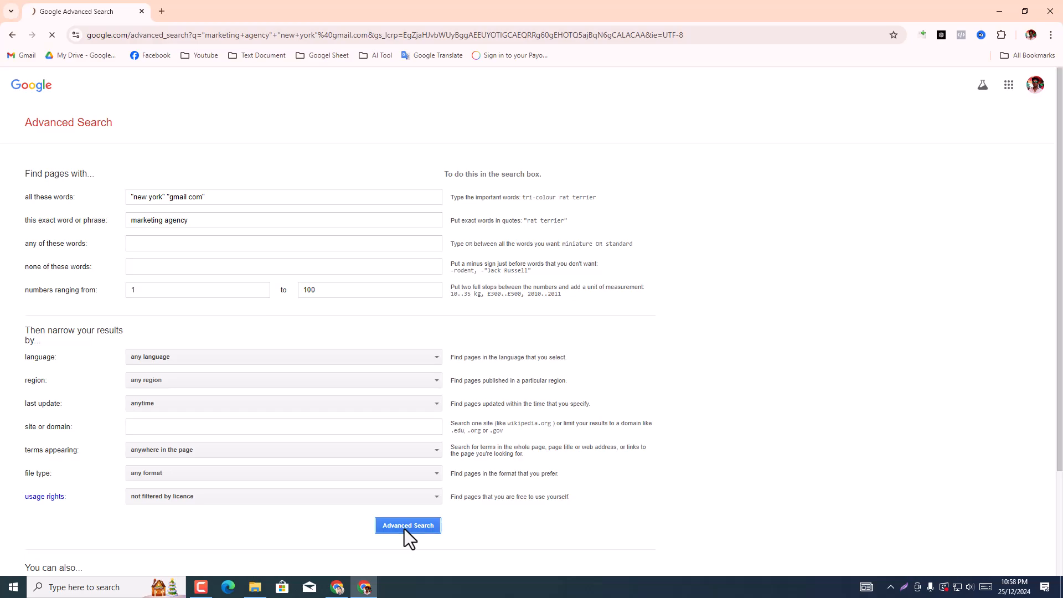
Step: Look through the results for "new york" "gmail com" "marketing agency" 1..100 and reload the page
scroll(404, 530, down, 10)
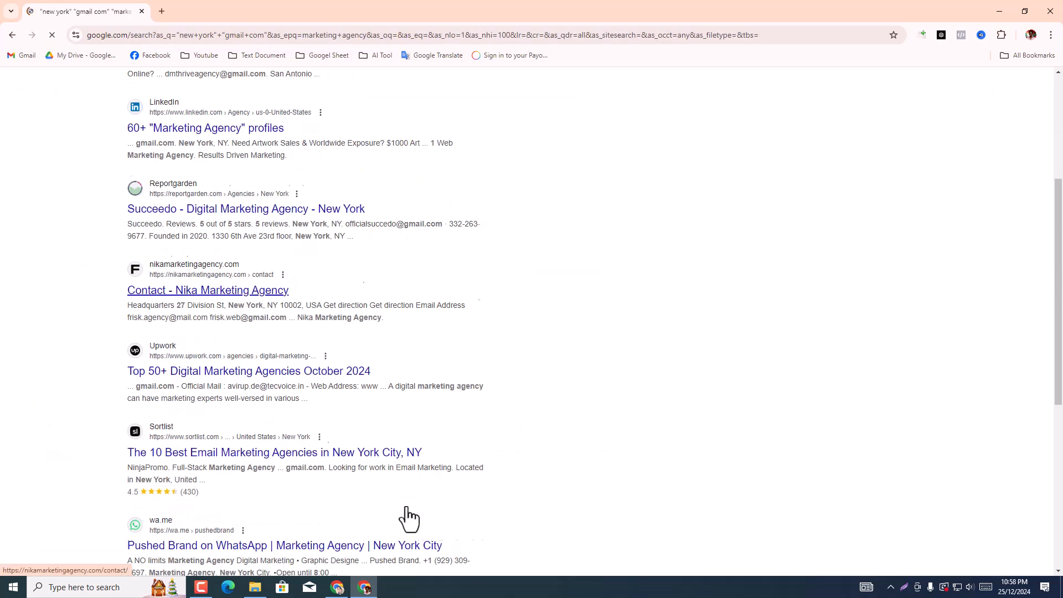
scroll(260, 287, up, 9)
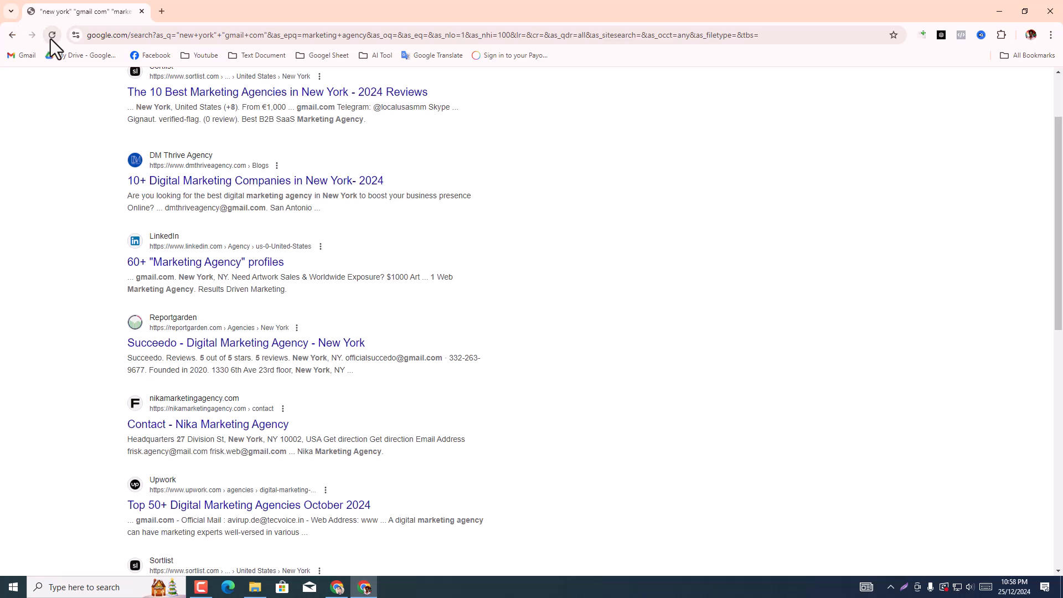
click(52, 35)
scroll(162, 197, down, 9)
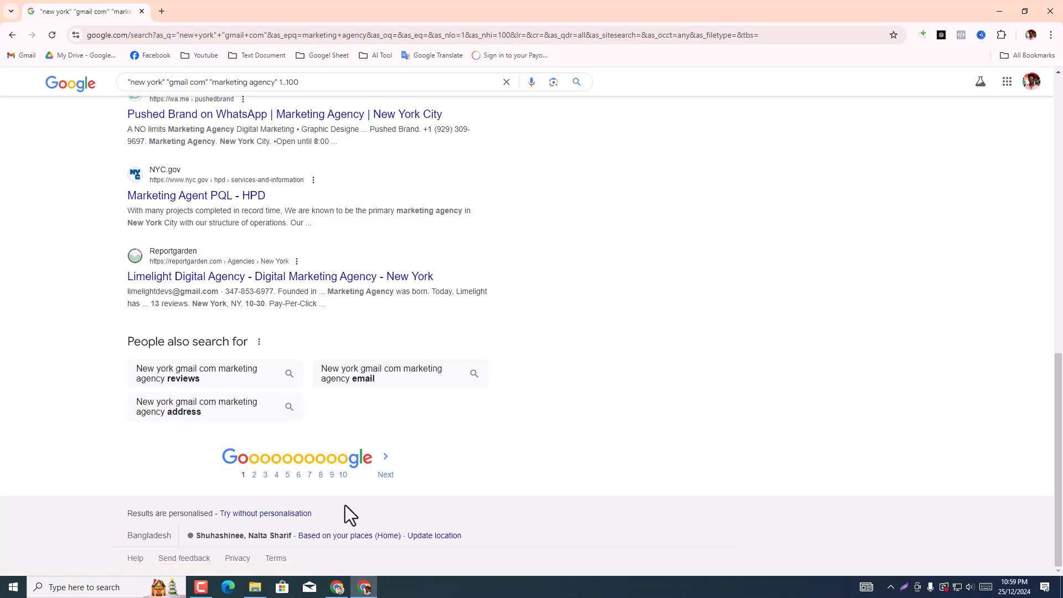
Step: View the results without personalisation, then close this profile's window and dismiss the suggestions on the original results page
click(253, 514)
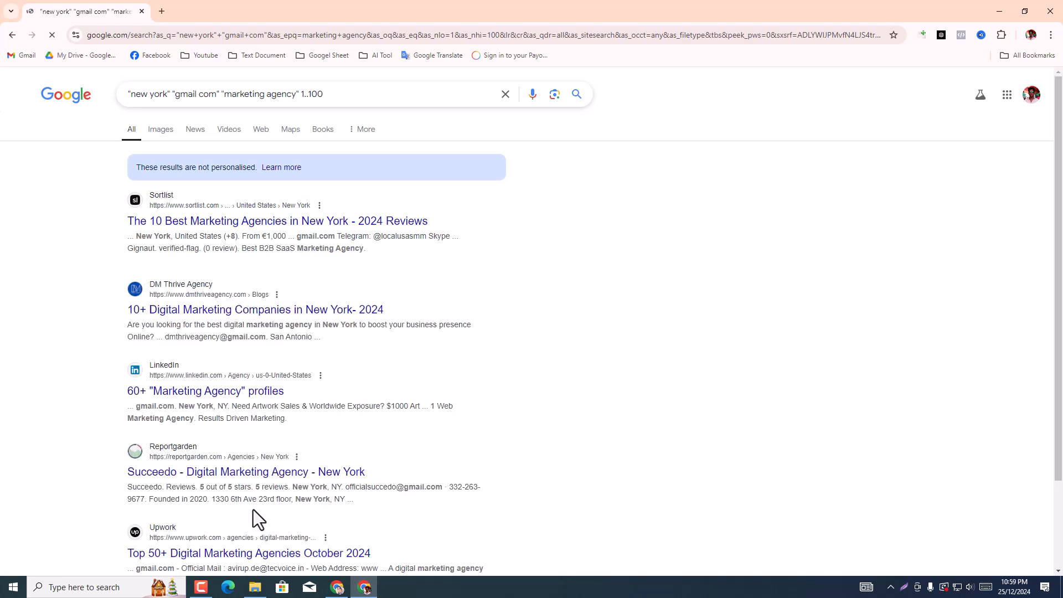
scroll(242, 423, down, 15)
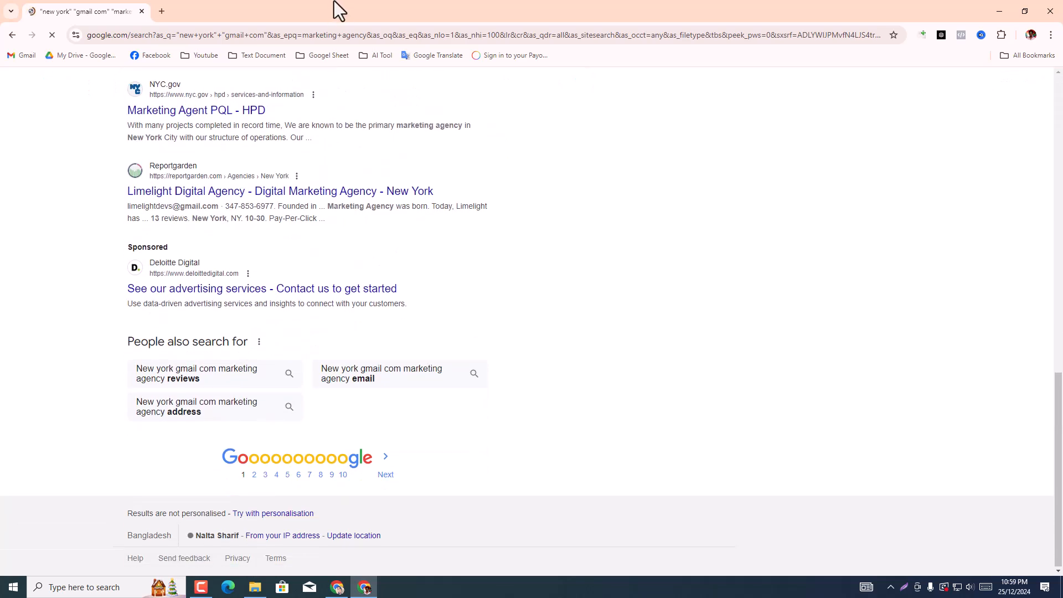
click(1050, 11)
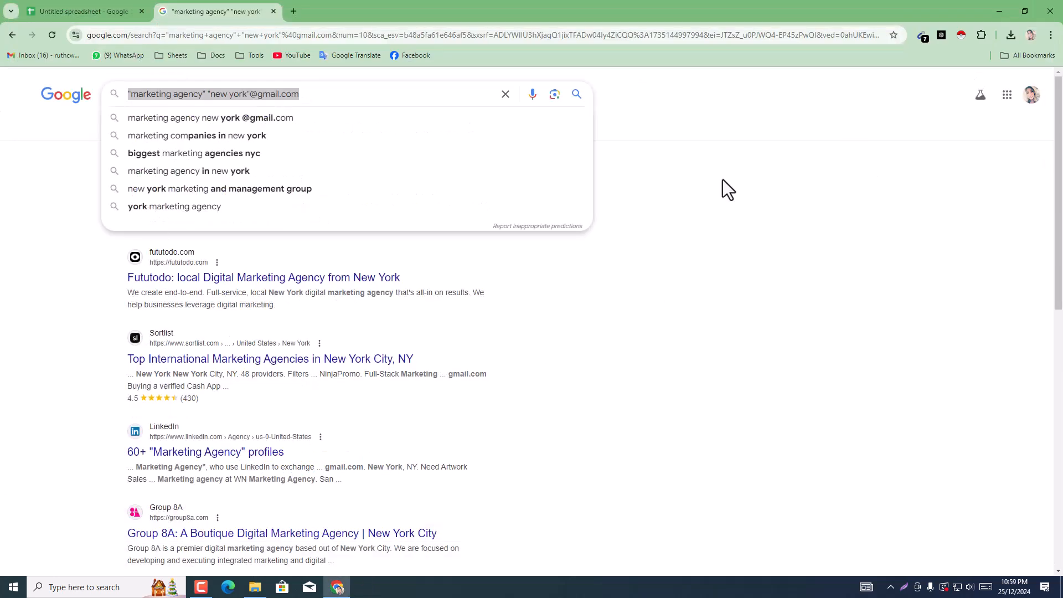
click(727, 285)
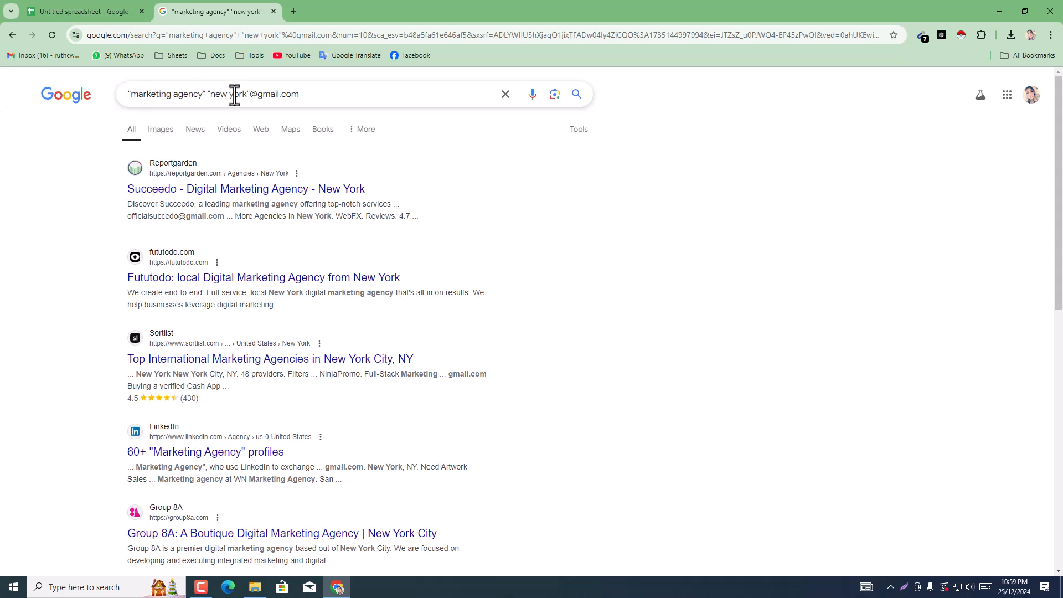
Step: Copy the phrase marketing agency, without its quotation marks, from the Google search query
click(143, 104)
click(182, 103)
drag(202, 99, 134, 99)
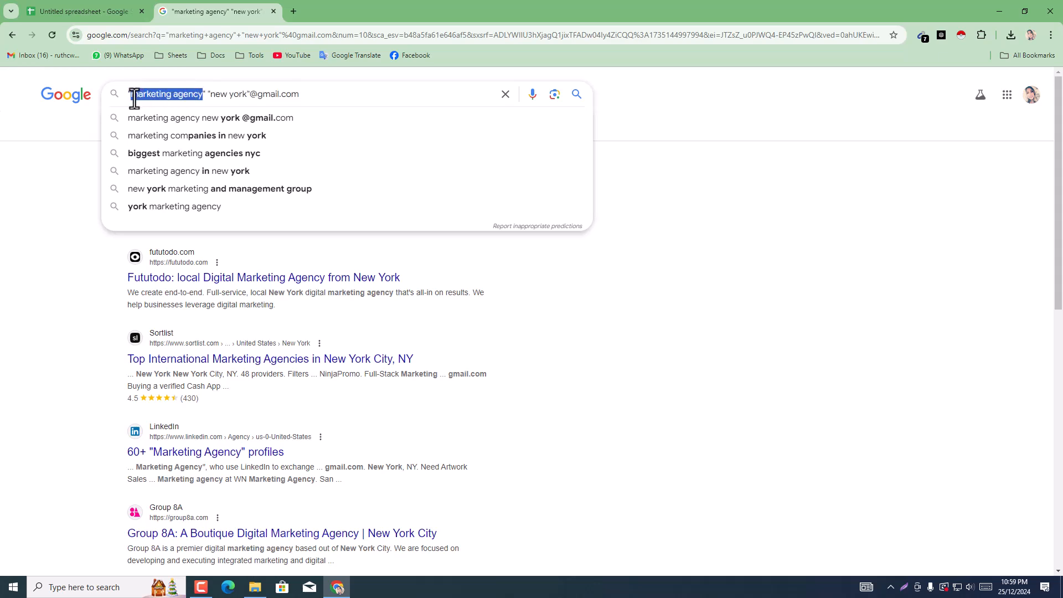
right_click(145, 103)
click(184, 165)
Step: Switch to the untitled Google Sheets spreadsheet and merge cells A1:D3 on Sheet1
click(121, 2)
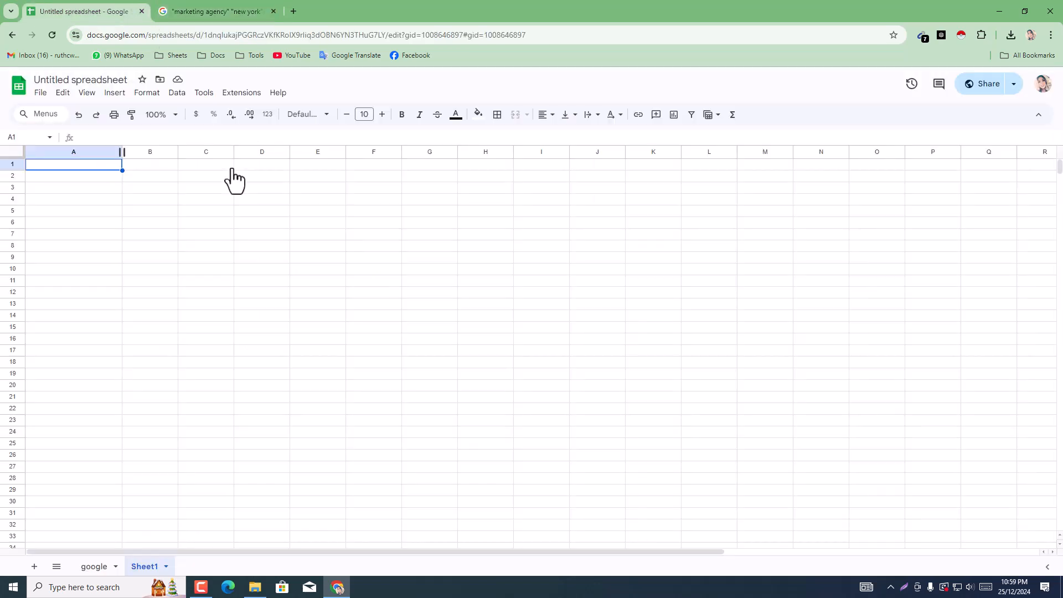
double_click(221, 178)
click(107, 168)
click(184, 248)
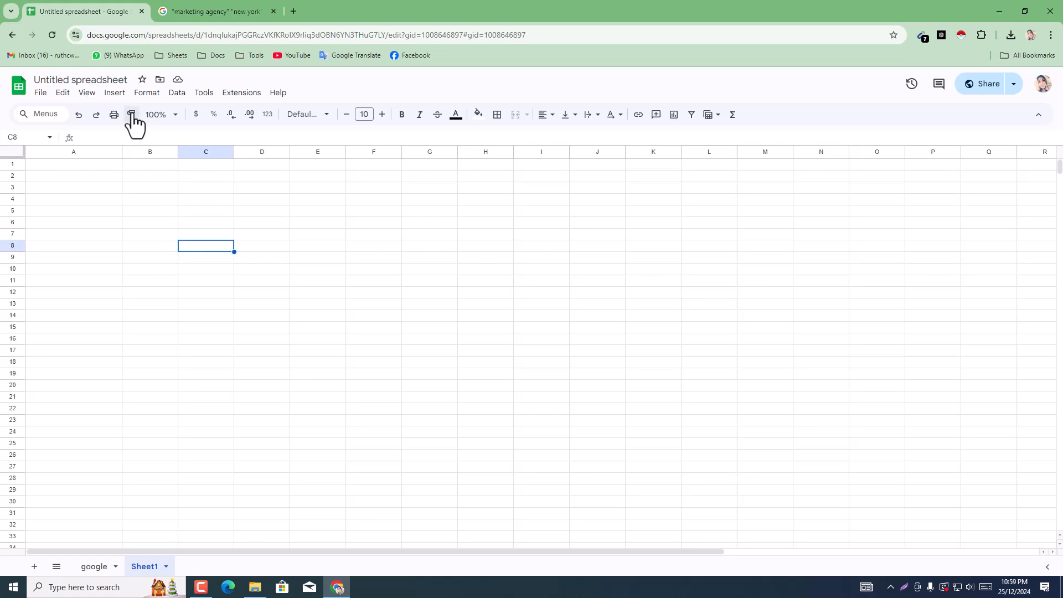
drag(110, 165, 283, 164)
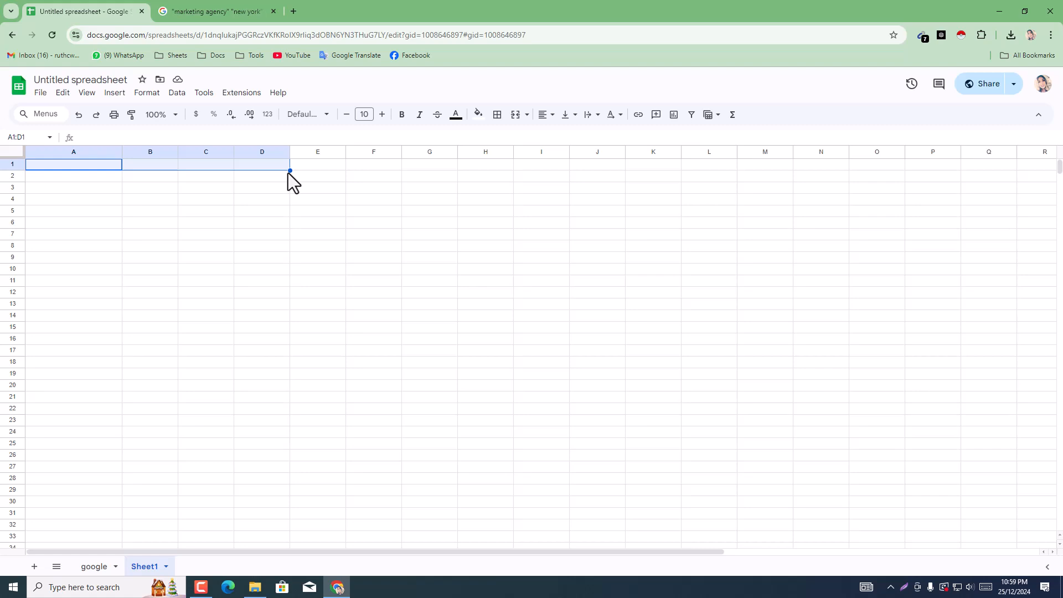
click(306, 196)
drag(78, 164, 281, 186)
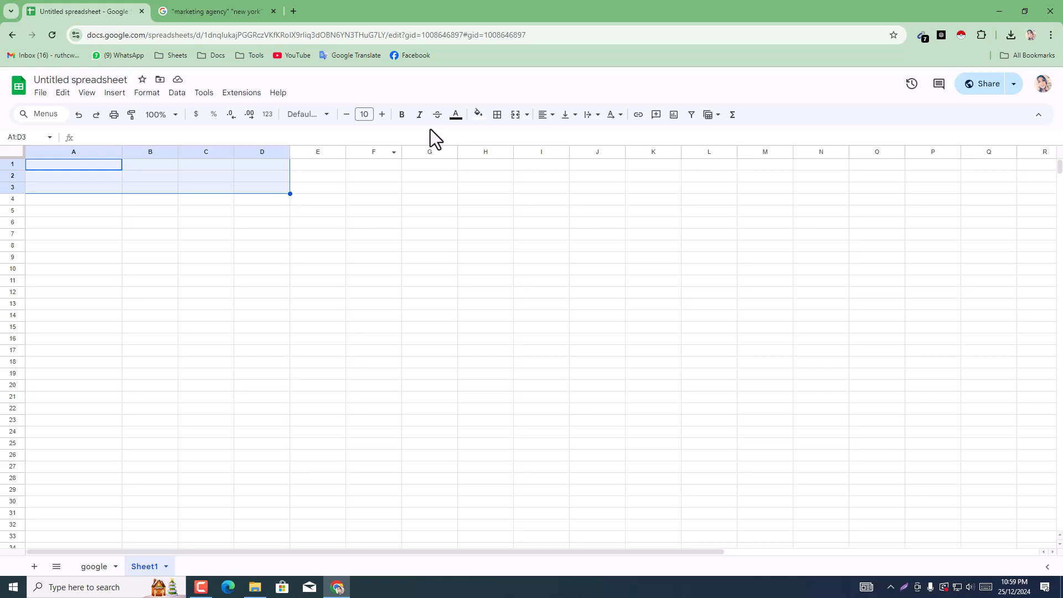
click(516, 116)
Step: Paste the copied phrase into the merged cell and extend it to read "marketing agency Email"
double_click(173, 178)
key(ctrl+v)
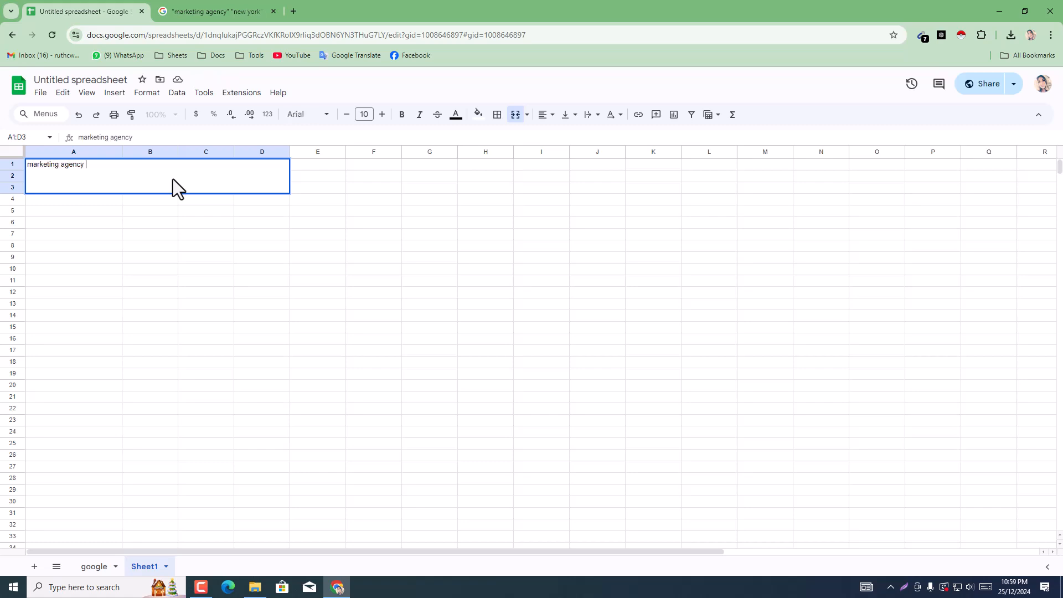
text(Email)
Step: In a new browser tab, compose the phrase "marketing agency email list building" from the copied text and copy it without searching
click(209, 16)
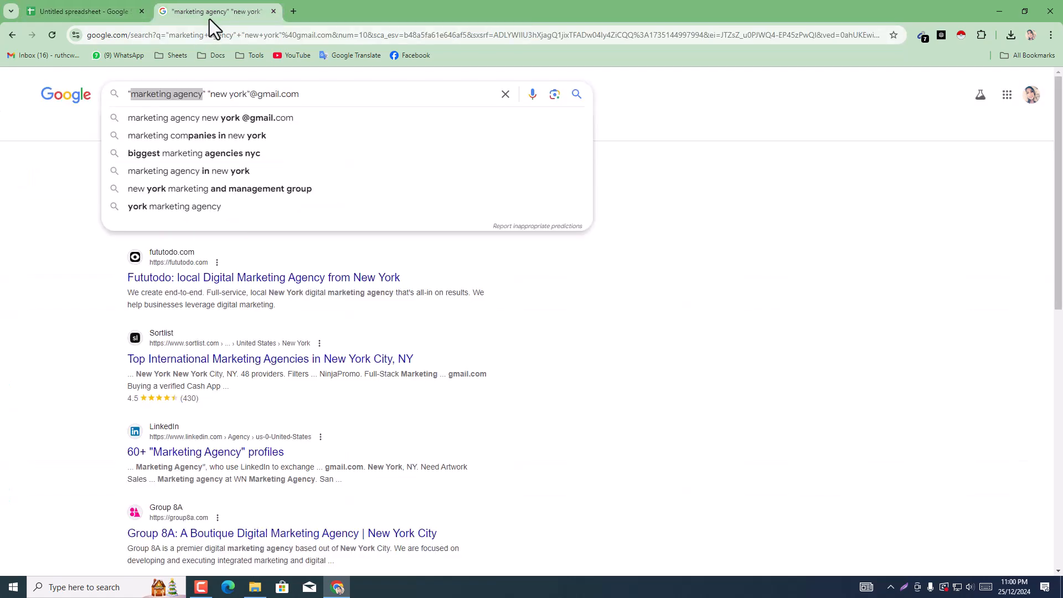
click(301, 12)
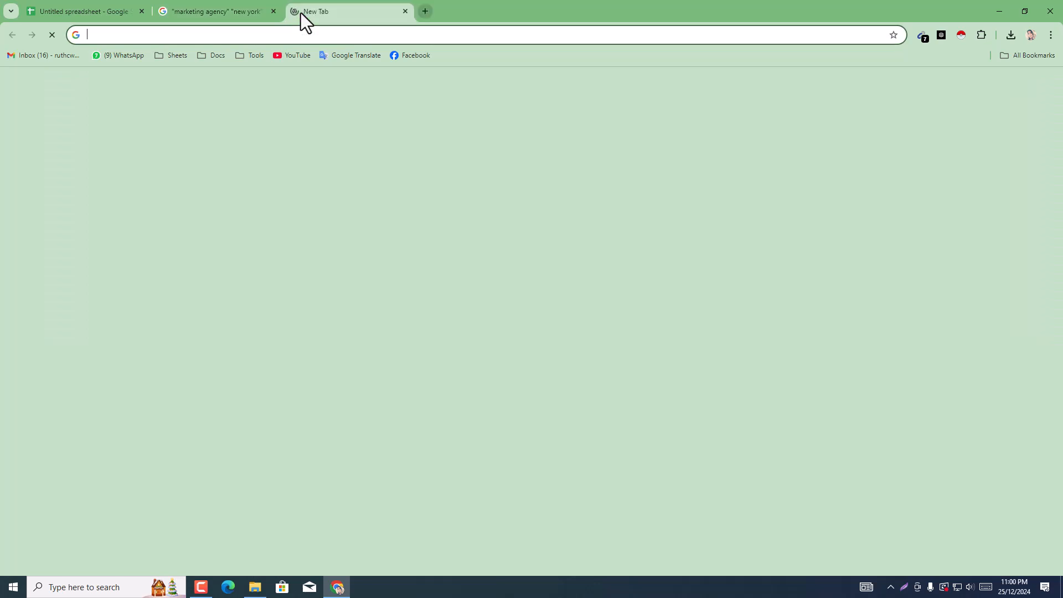
text(marketing agency)
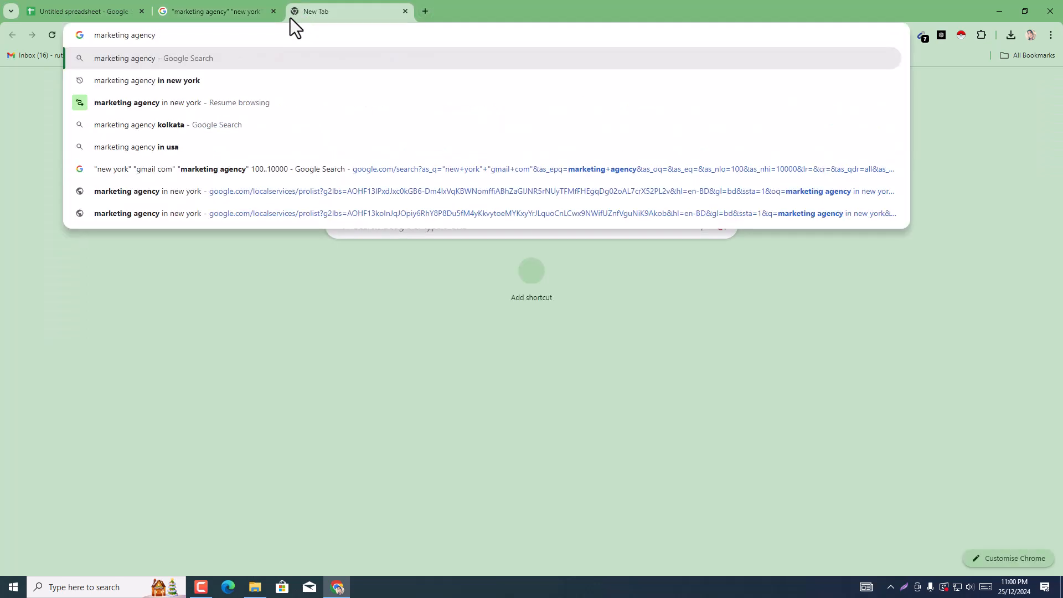
text(emai)
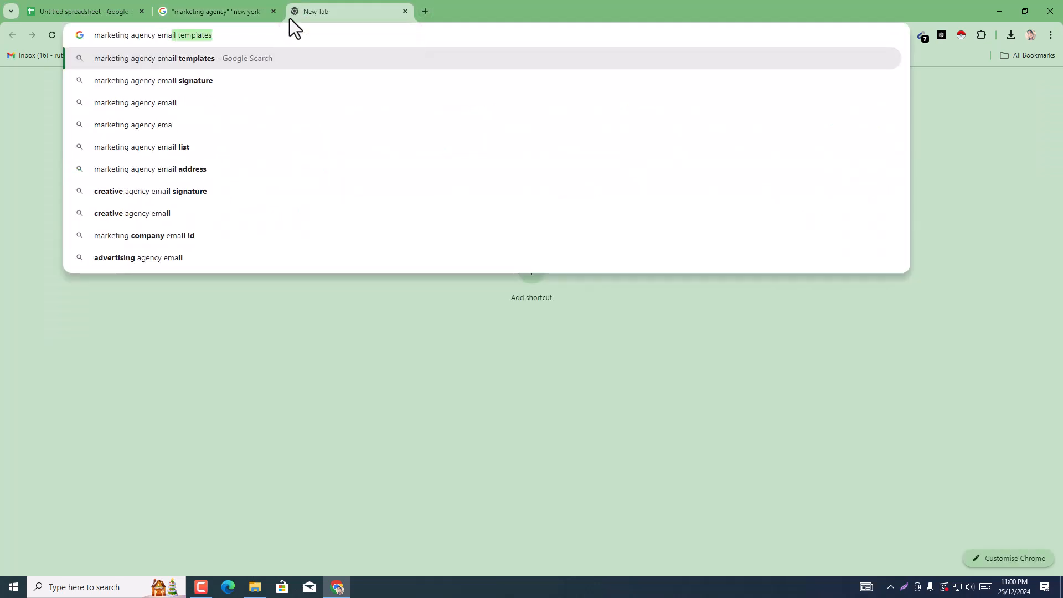
text(l l)
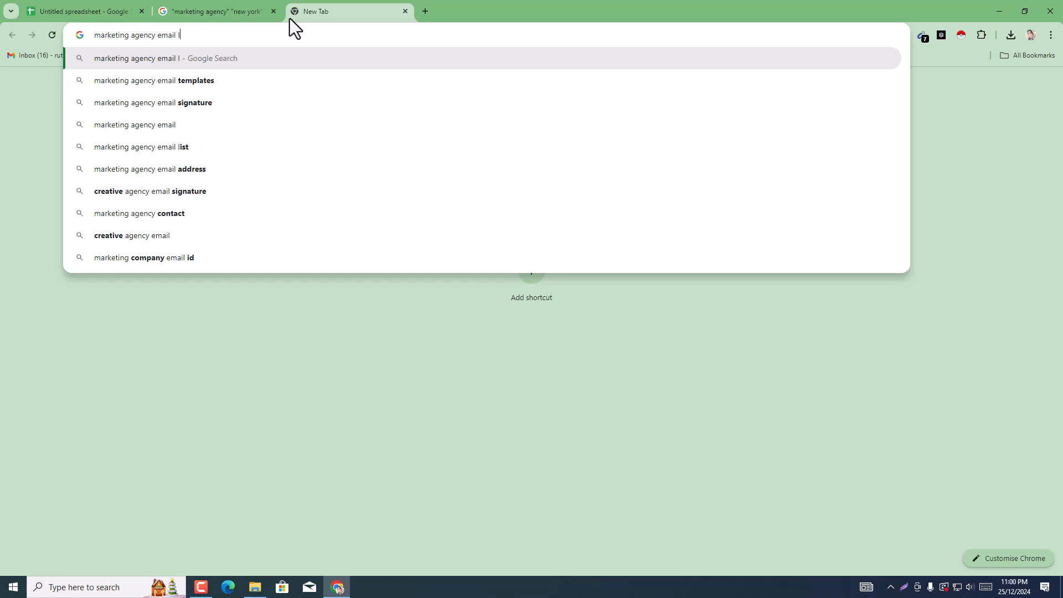
text(ist )
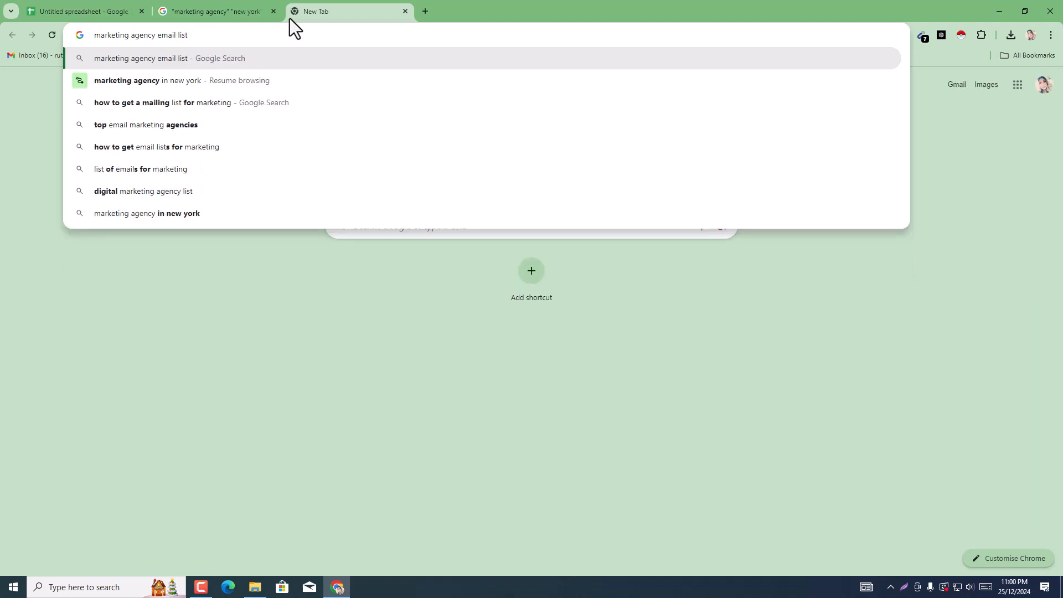
text(bu)
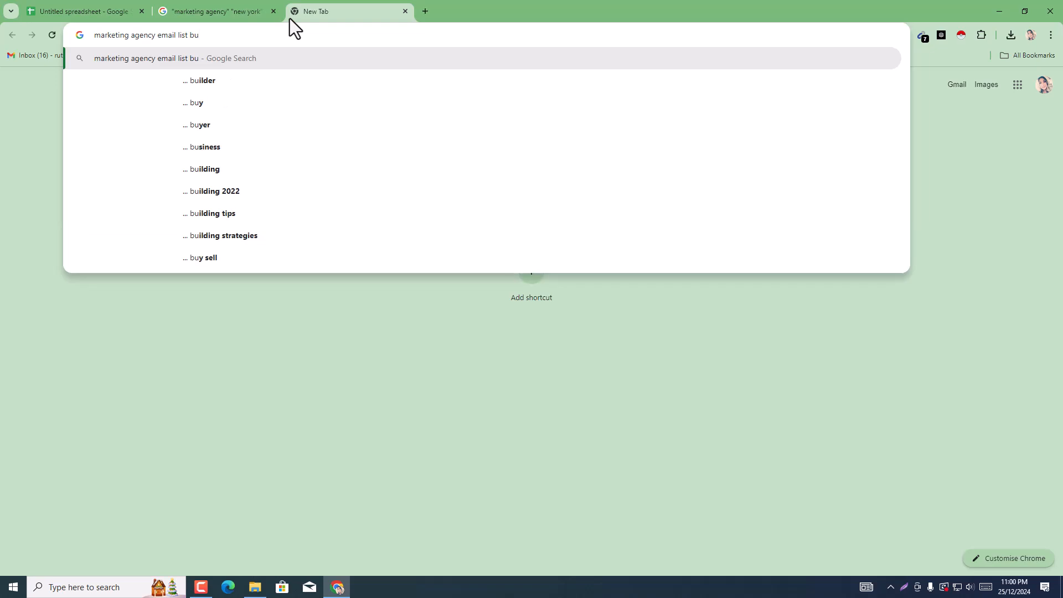
text(il)
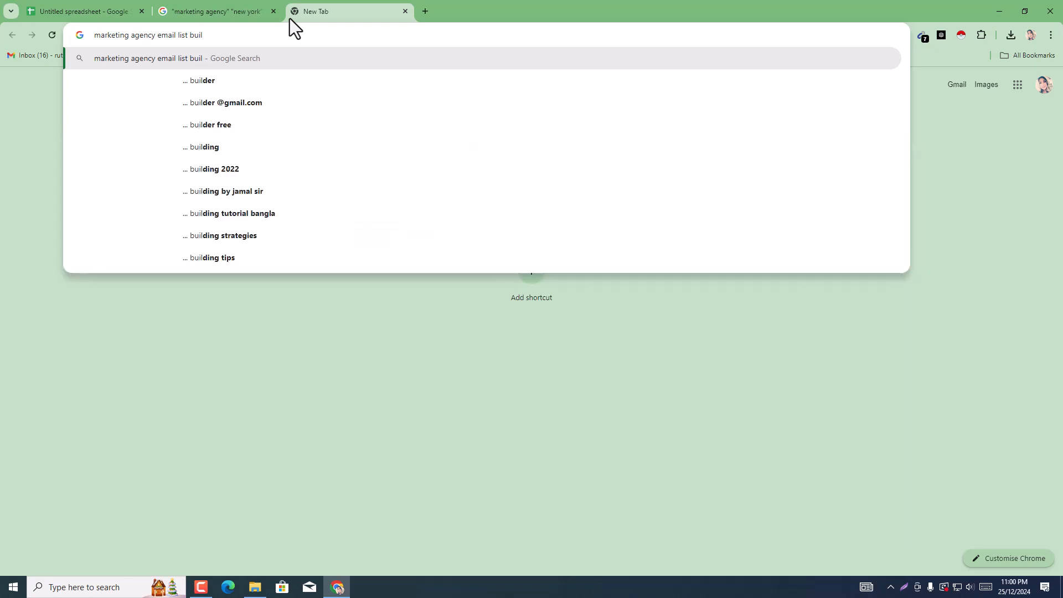
text(d)
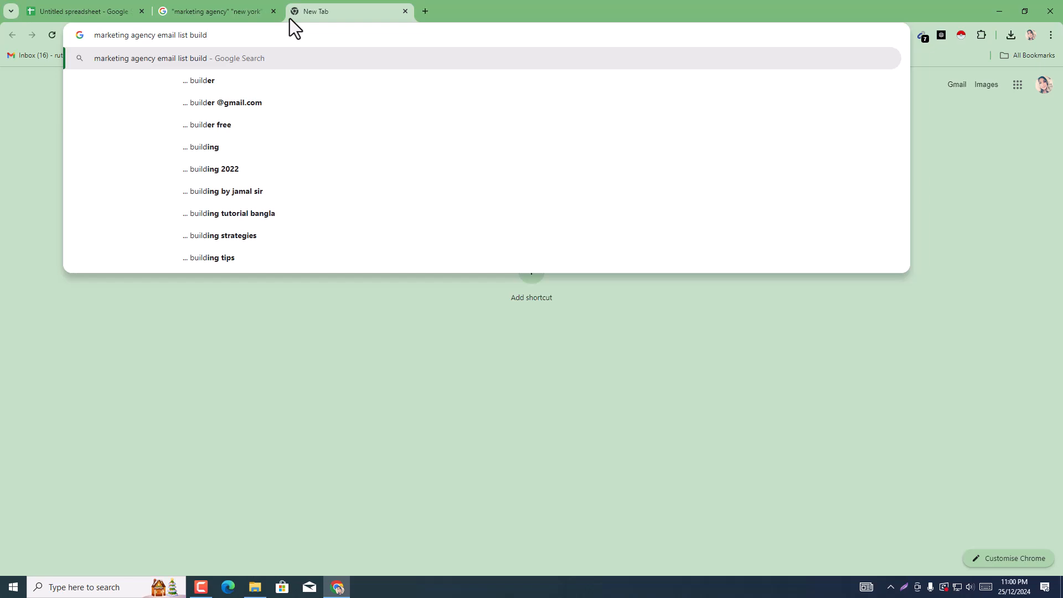
text(ing)
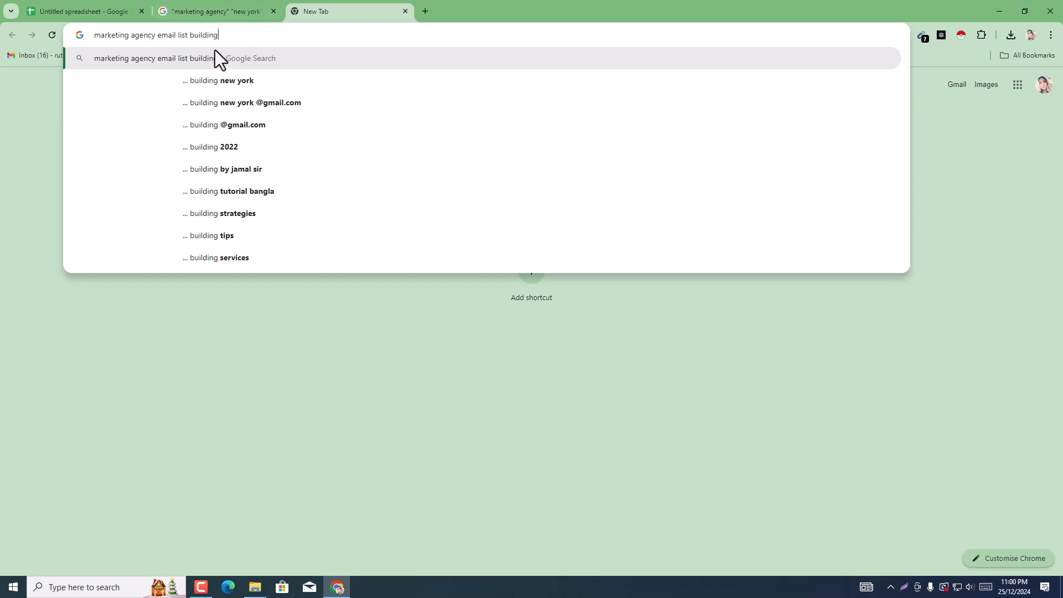
triple_click(219, 41)
key(ctrl+c)
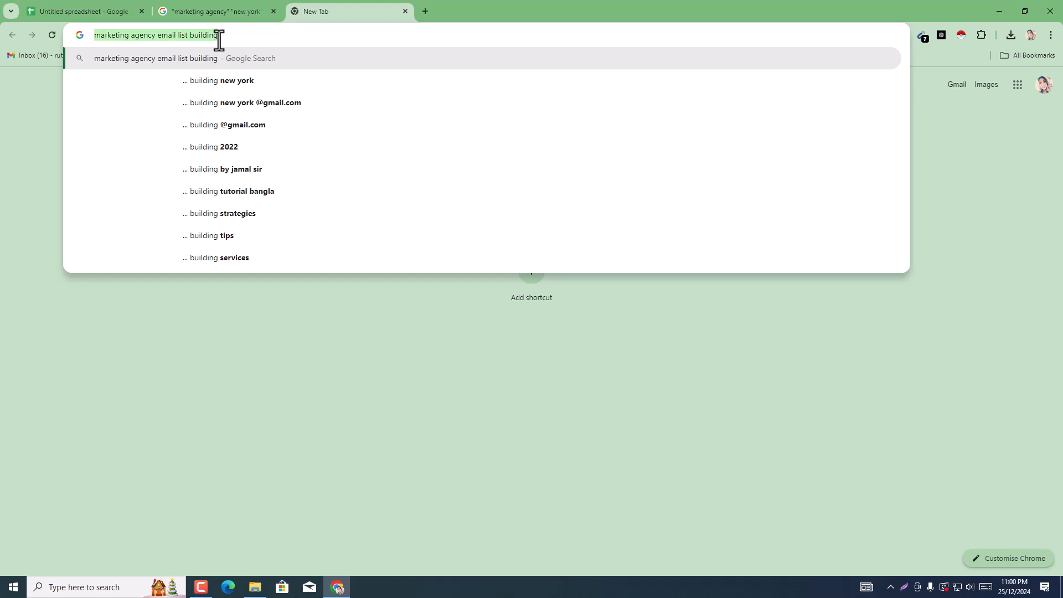
Step: Replace the text in the spreadsheet's merged cell A1:D3 with the copied phrase "marketing agency email list building"
click(83, 10)
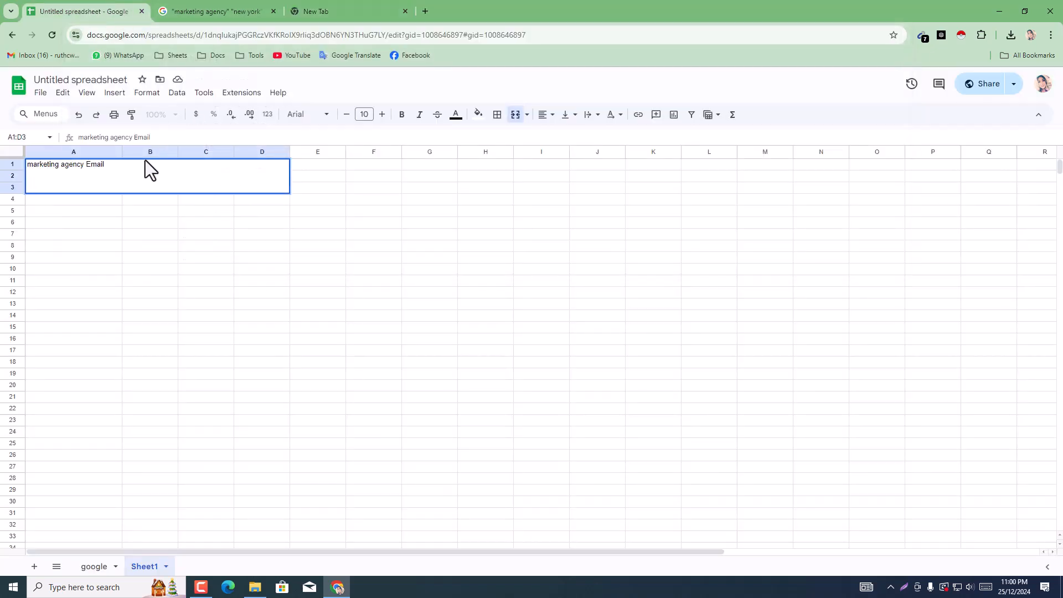
triple_click(133, 169)
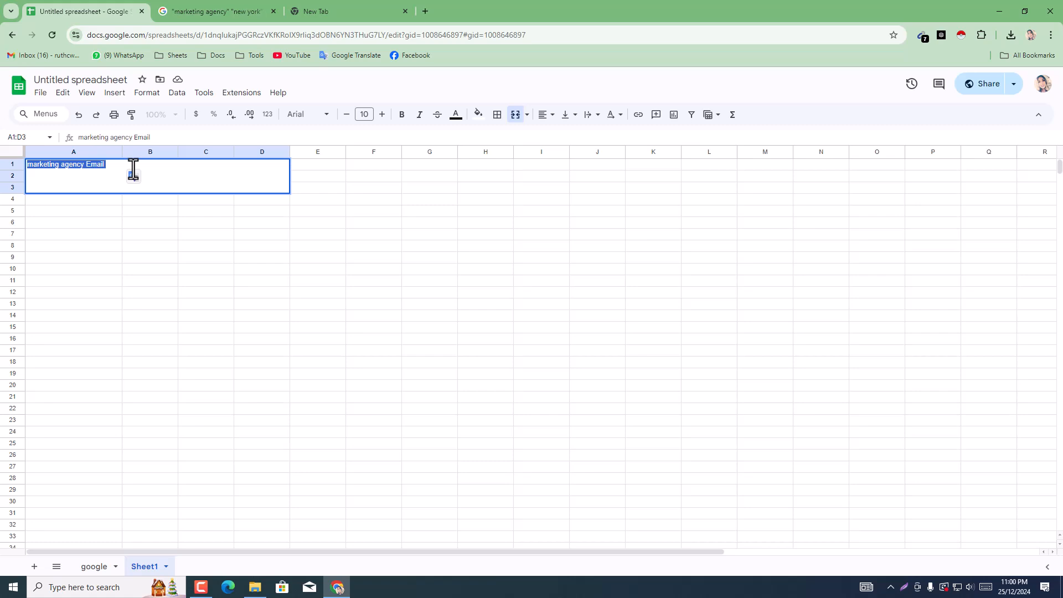
key(ctrl+v)
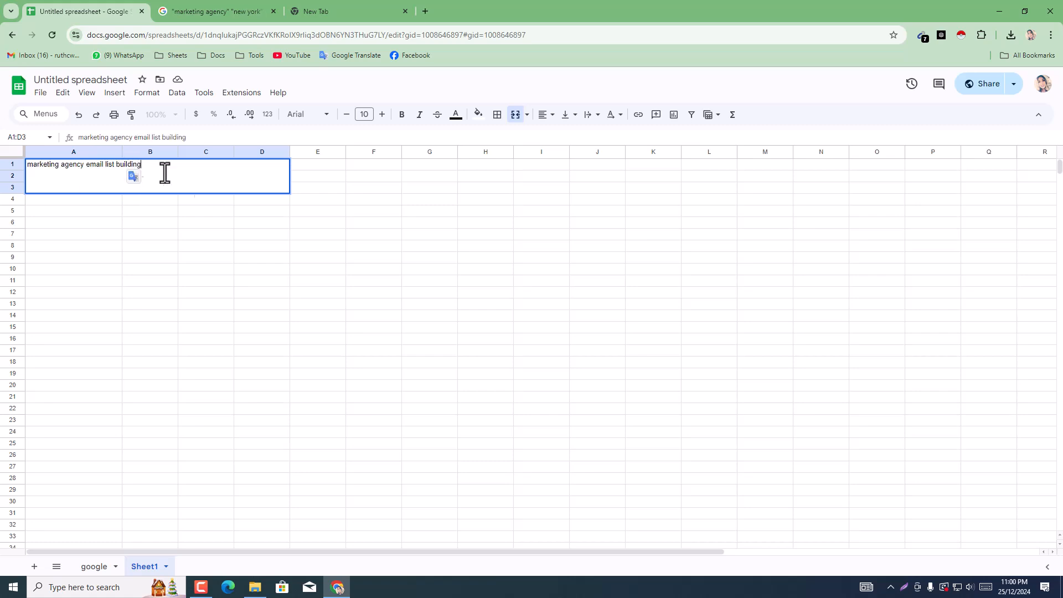
Step: Enlarge the title text in merged cell A1:D3 to font size 22
triple_click(91, 165)
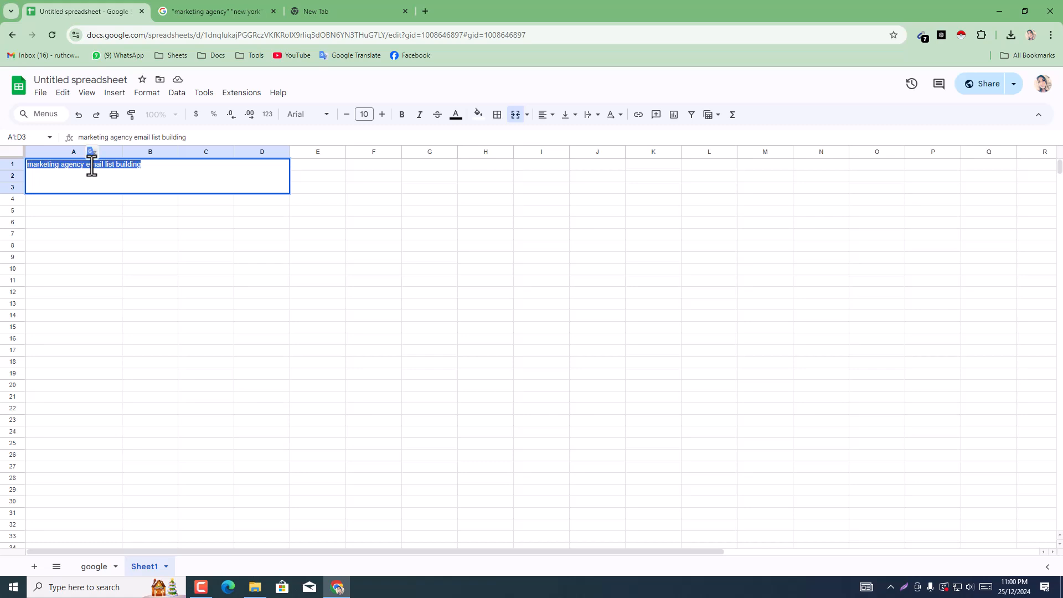
click(203, 588)
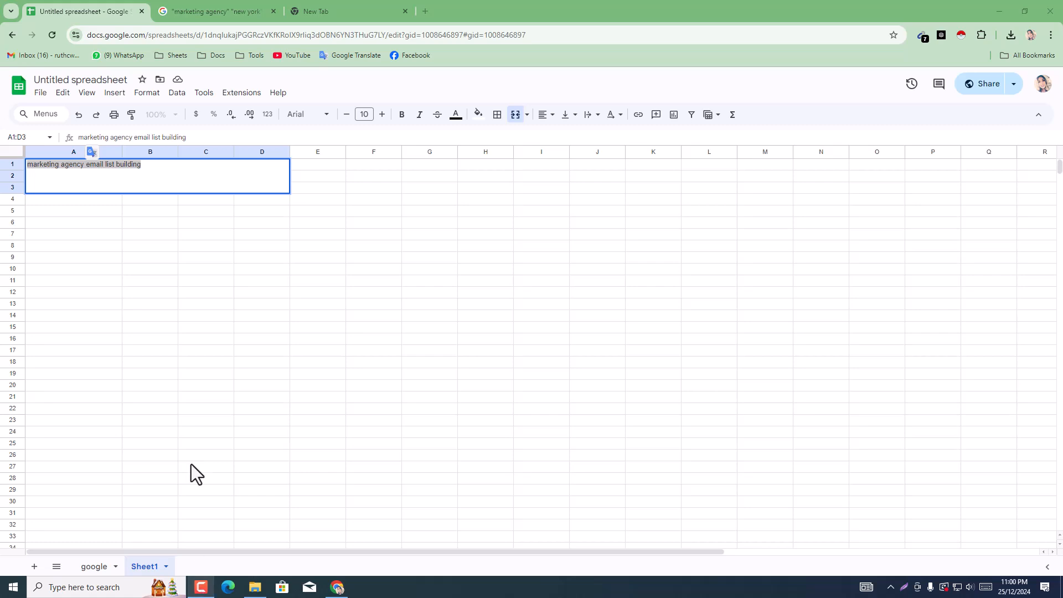
click(381, 114)
click(382, 114)
click(382, 114)
click(382, 114)
click(382, 114)
click(382, 114)
click(381, 114)
click(382, 114)
click(381, 114)
click(381, 114)
click(382, 114)
click(381, 114)
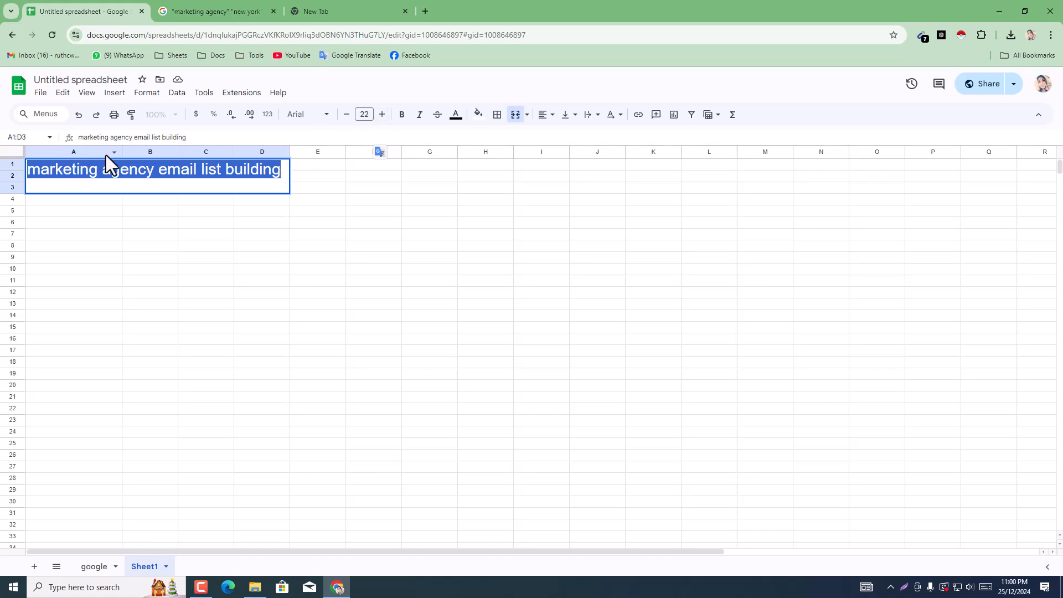
Step: Widen columns A, B, C and D on Sheet1 so the merged title area spans more of the sheet
drag(122, 151, 405, 150)
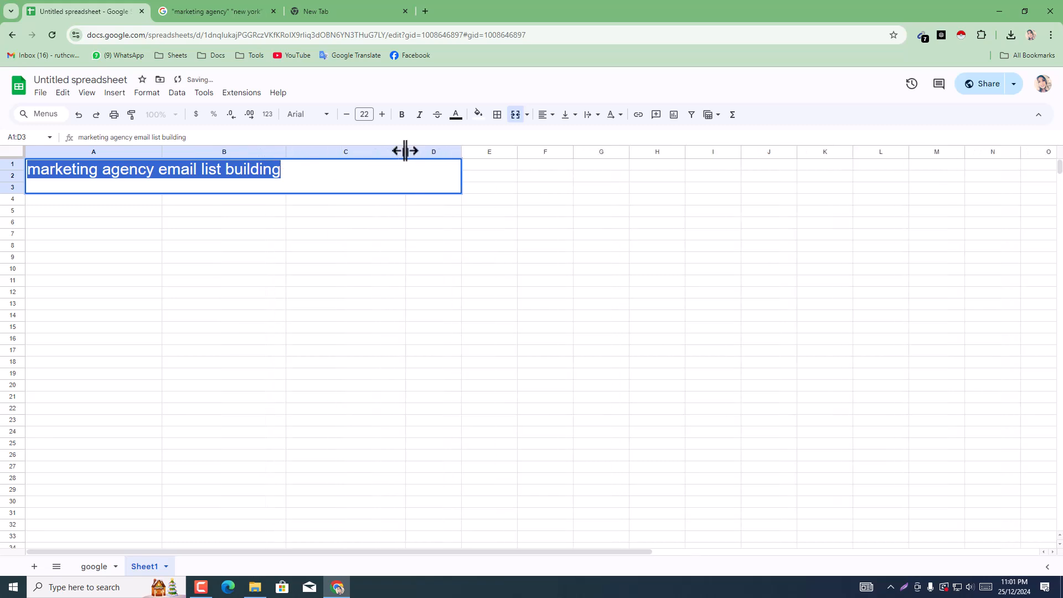
click(486, 224)
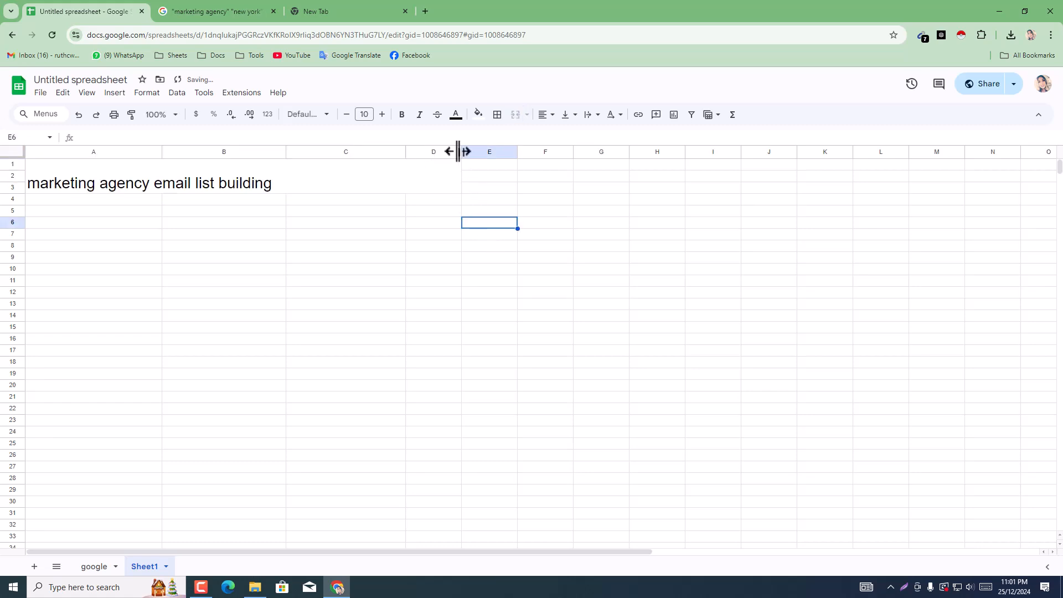
drag(463, 151, 587, 154)
click(520, 319)
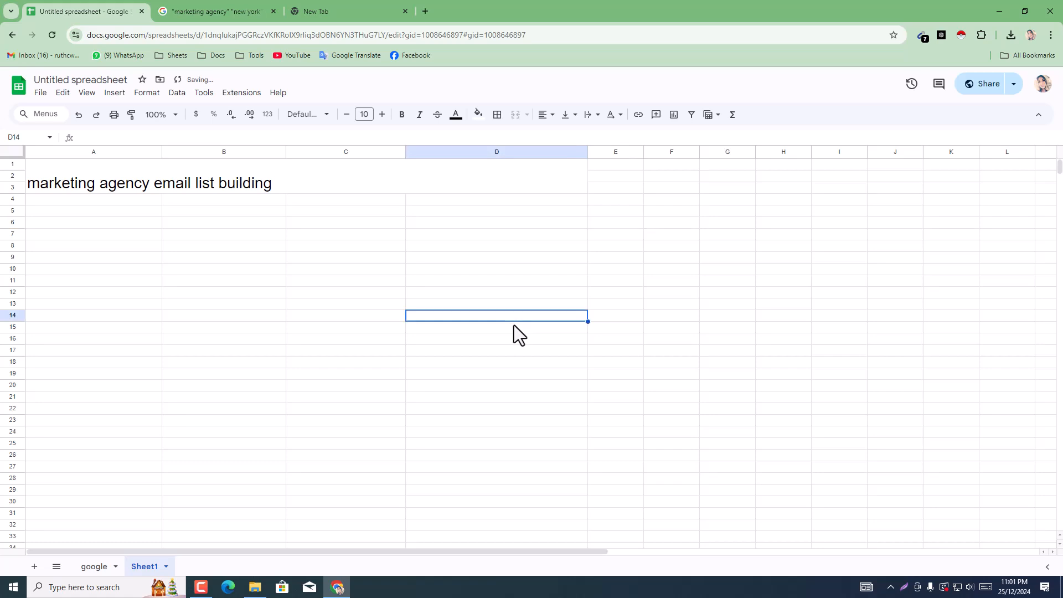
drag(286, 151, 351, 151)
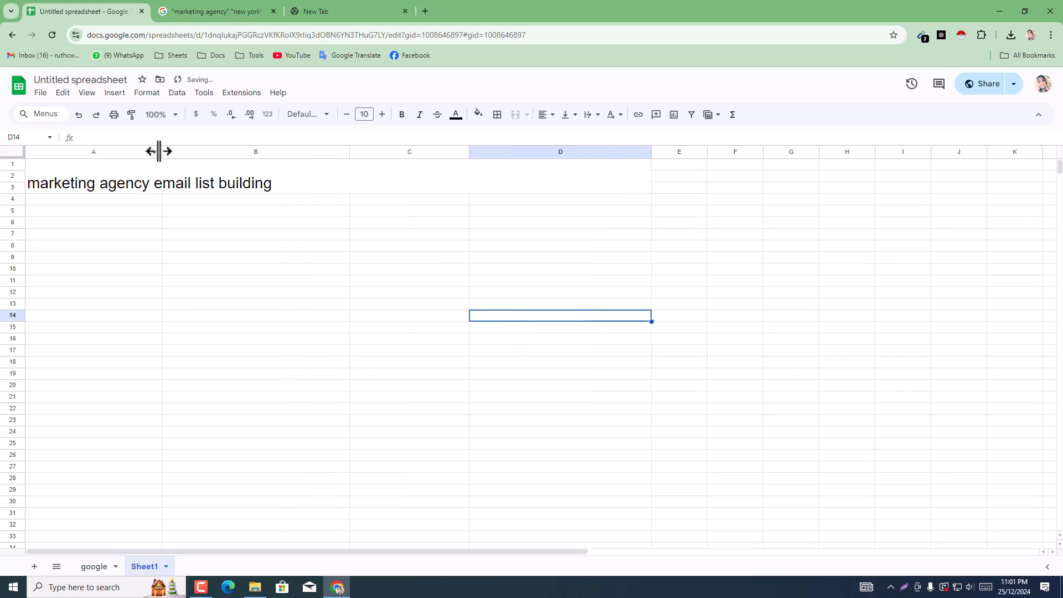
drag(161, 151, 185, 155)
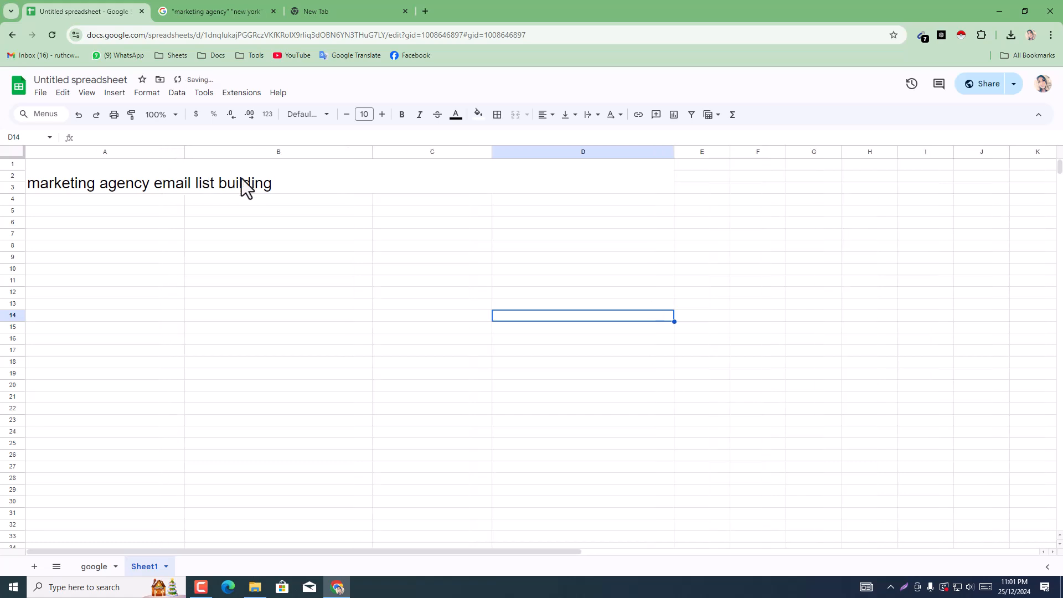
drag(492, 151, 533, 151)
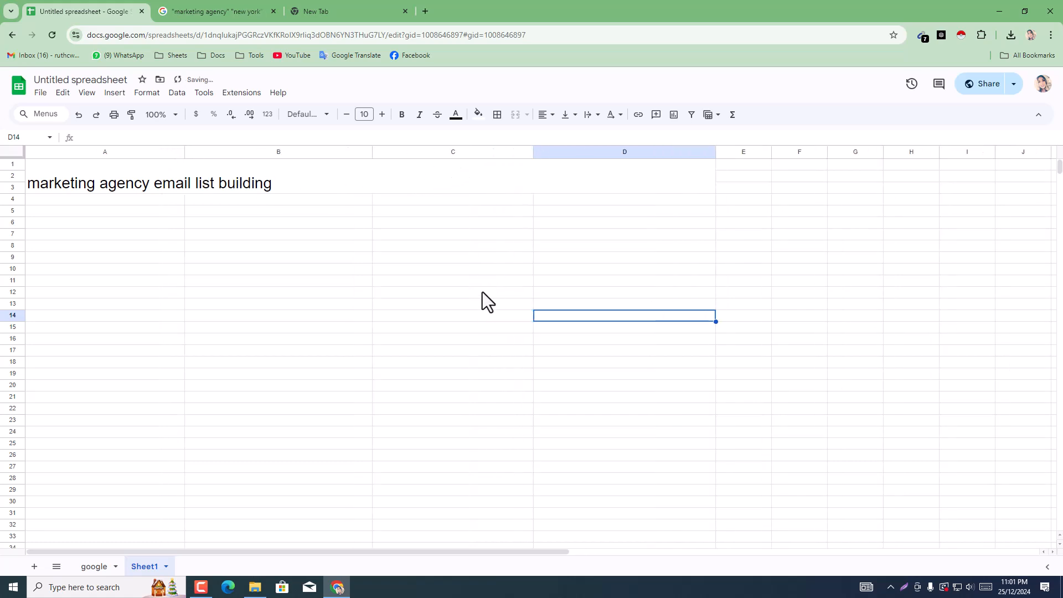
Step: Capitalise the first letters of "Marketing" and "Agency" in the merged cell's title
click(138, 180)
double_click(42, 180)
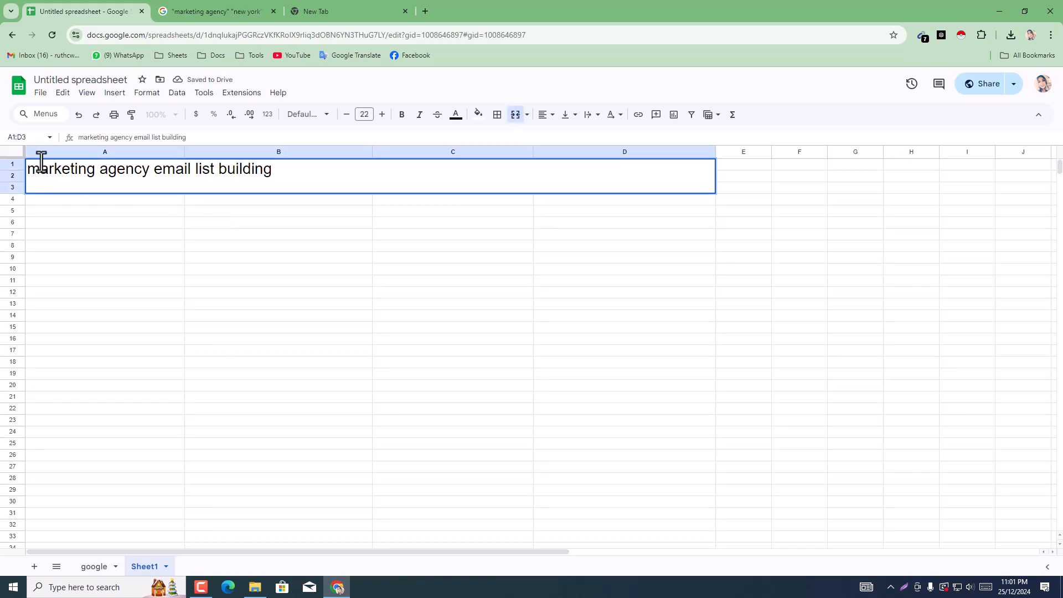
click(41, 167)
key(BackSpace)
text(M)
click(106, 173)
key(BackSpace)
text(A)
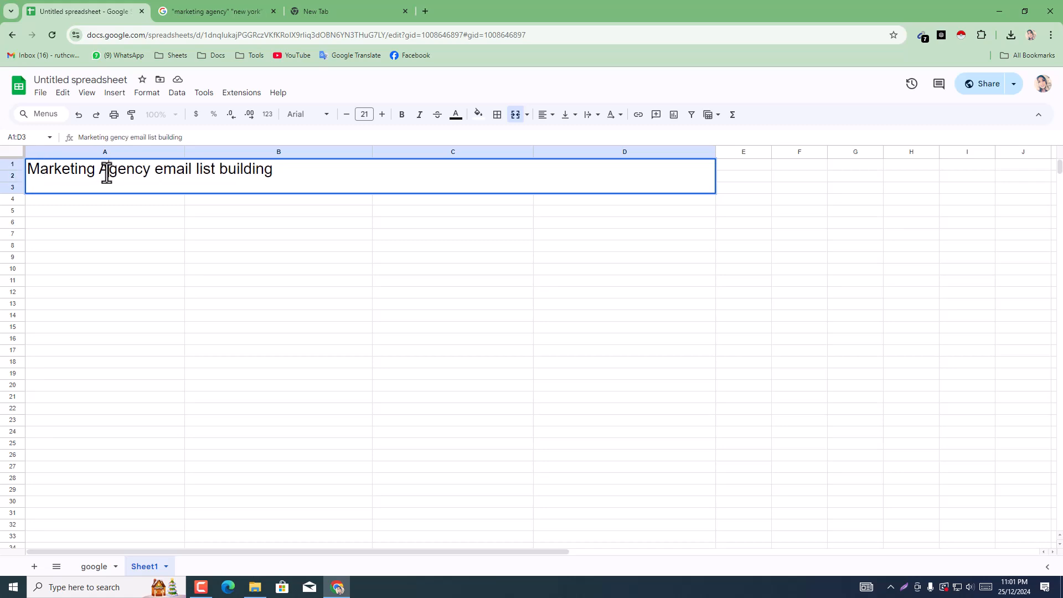
Step: Capitalise the first letters of "Email", "List" and "Building" in the title
click(160, 166)
key(BackSpace)
text(E)
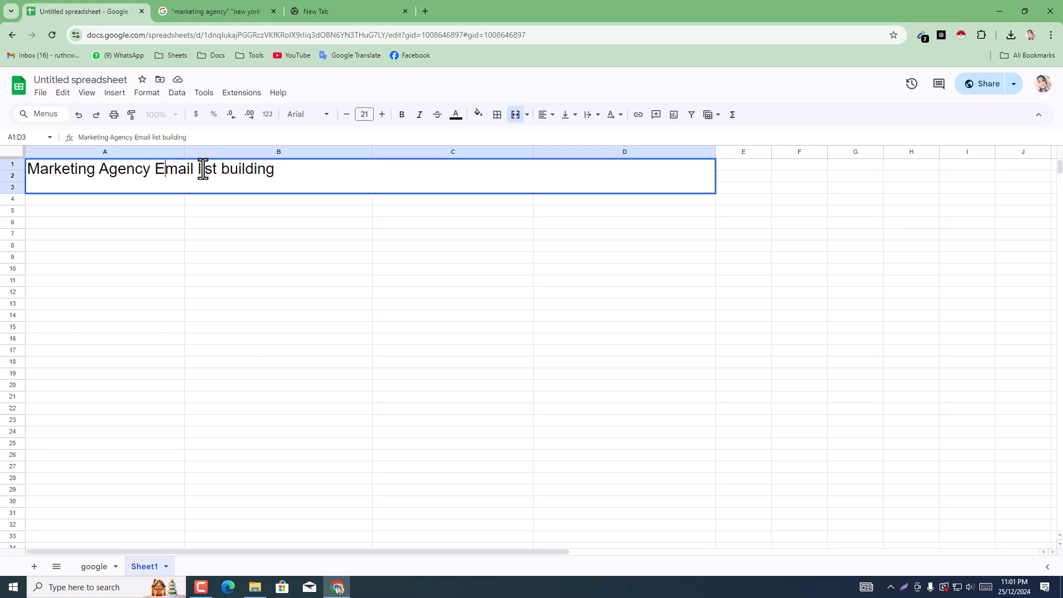
click(202, 168)
key(BackSpace)
text(L)
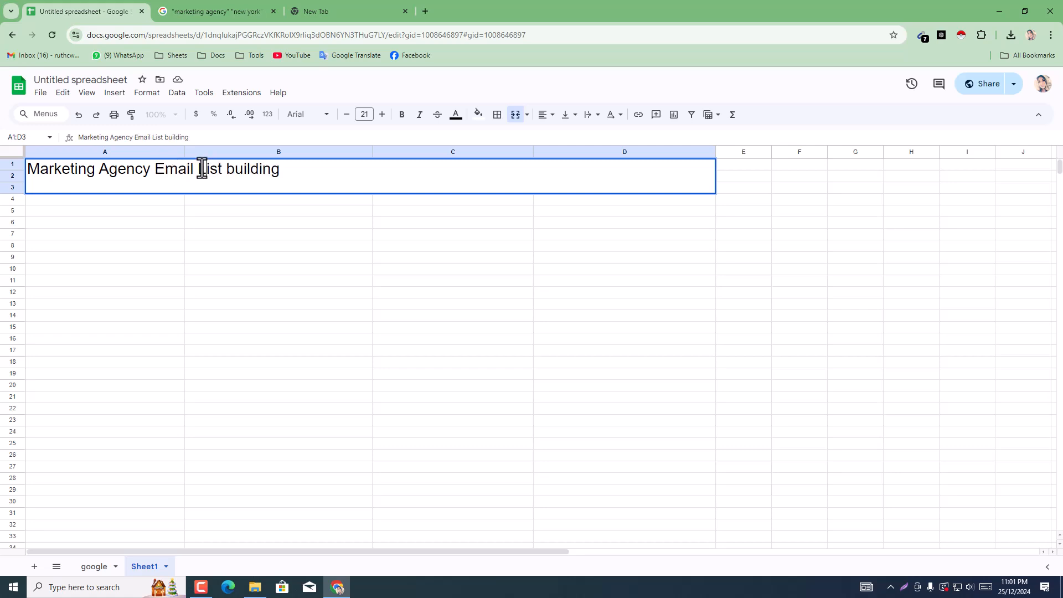
click(235, 172)
key(BackSpace)
text(B)
Step: Append "in new york" to the title, copying the place name from the Google search query
click(294, 176)
text(in)
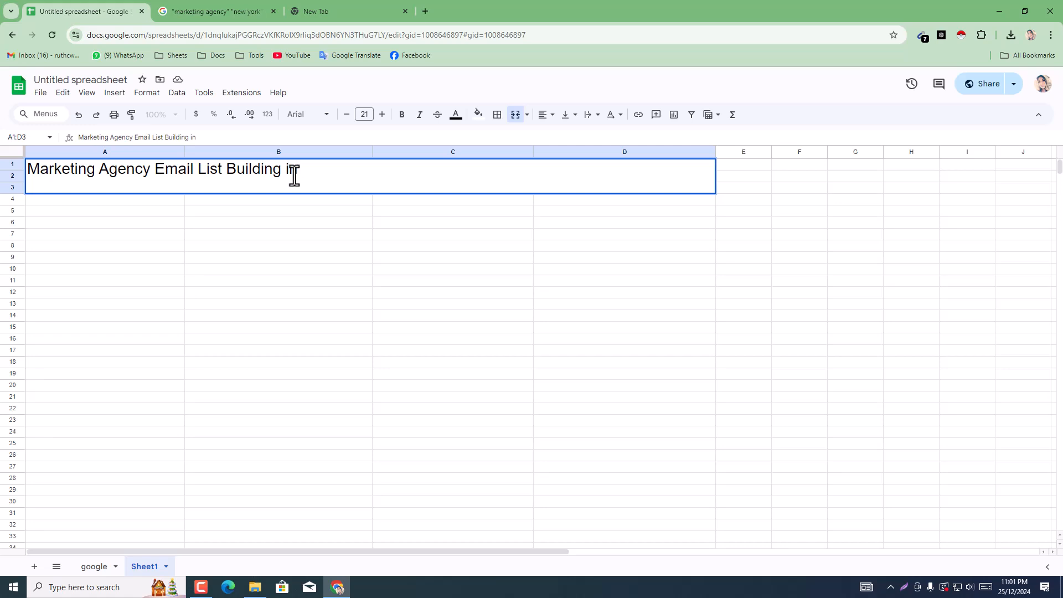
click(237, 8)
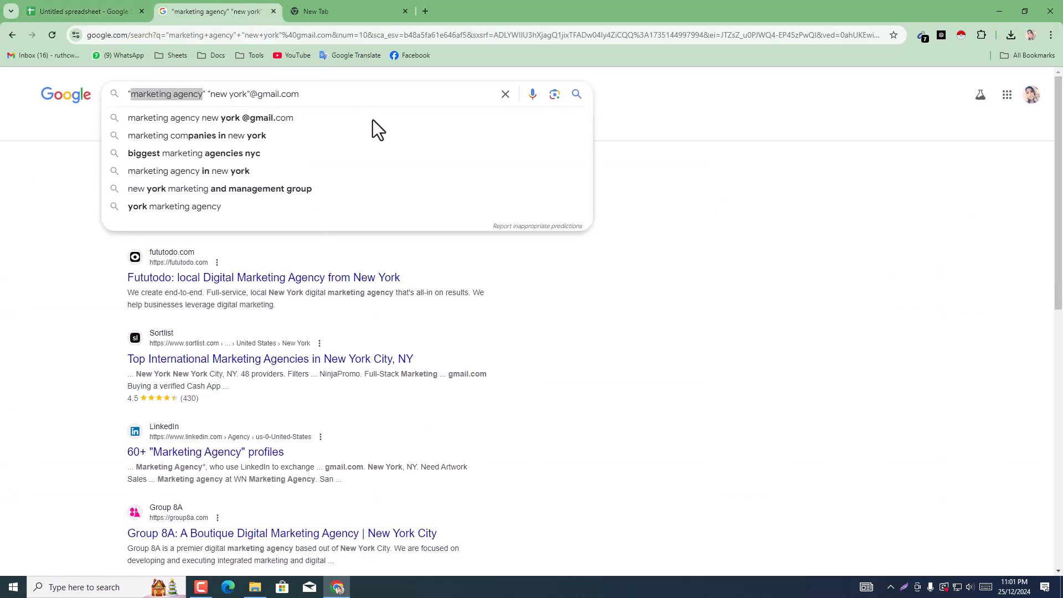
click(211, 94)
drag(209, 94, 246, 94)
key(ctrl+c)
click(84, 10)
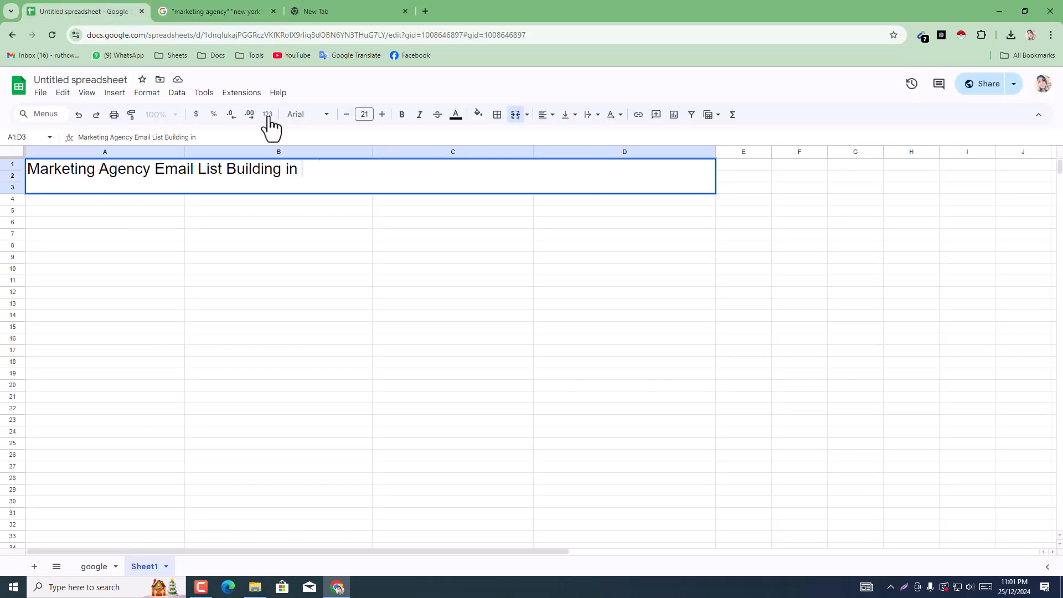
key(ctrl+v)
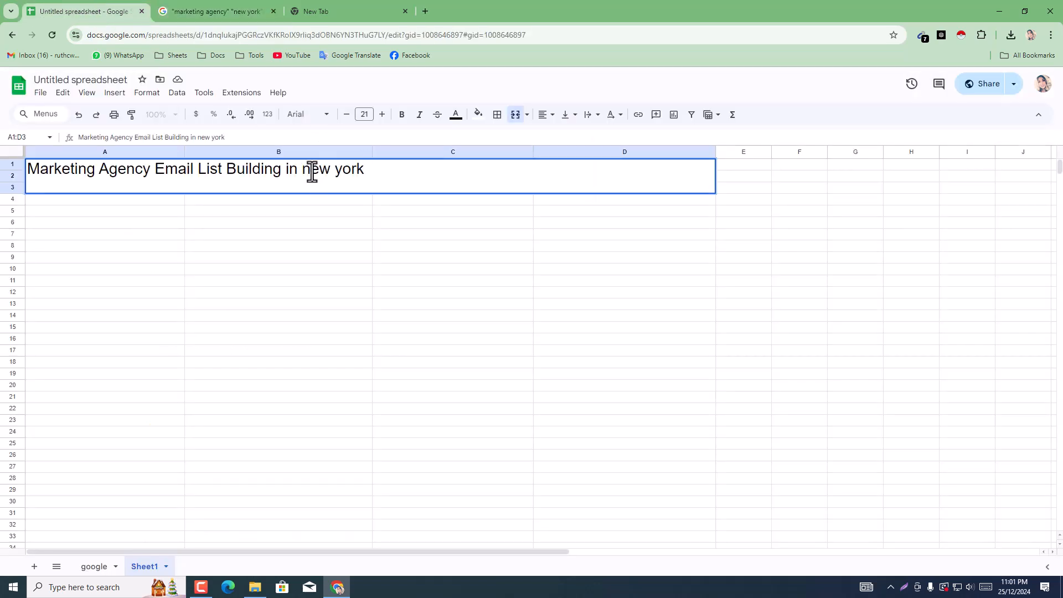
Step: Capitalise the place name as "New York" and commit the title in the merged cell
click(313, 173)
key(BackSpace)
text(N)
click(344, 175)
key(BackSpace)
text(Y)
key(Return)
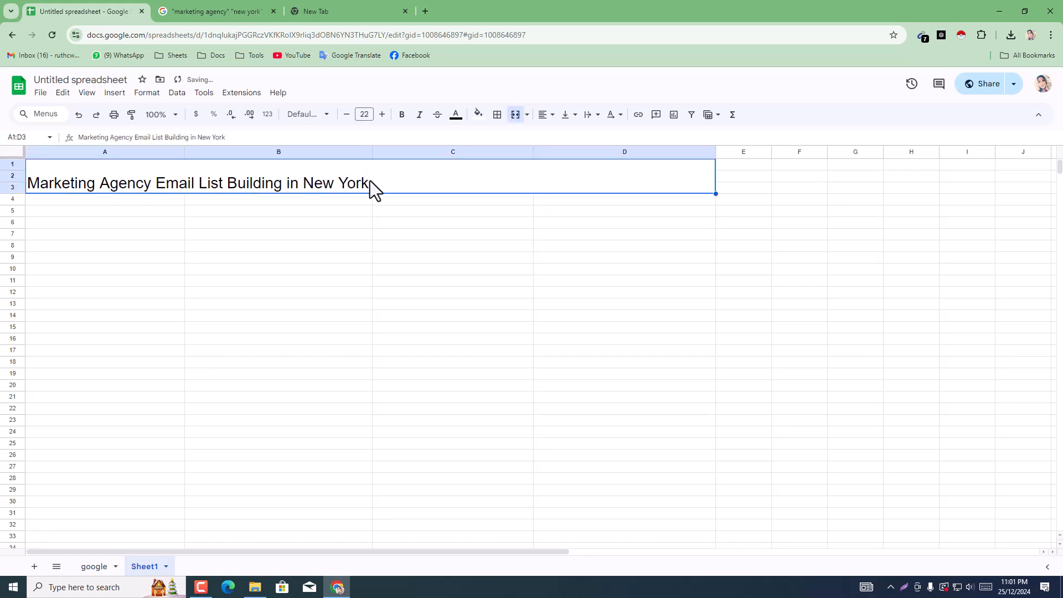
Step: Make the title in merged cell A1:D3 bold and set its font size to 36
click(402, 115)
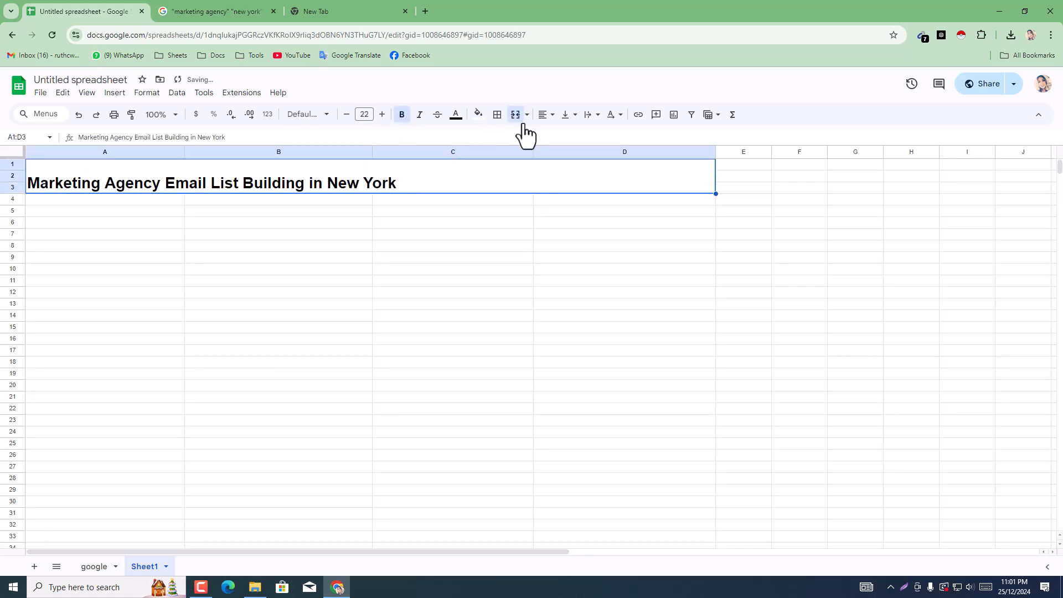
click(382, 115)
click(382, 114)
click(382, 114)
click(383, 115)
click(382, 115)
click(382, 115)
click(382, 115)
click(382, 114)
click(382, 115)
click(382, 115)
click(382, 115)
click(382, 114)
click(382, 114)
click(382, 115)
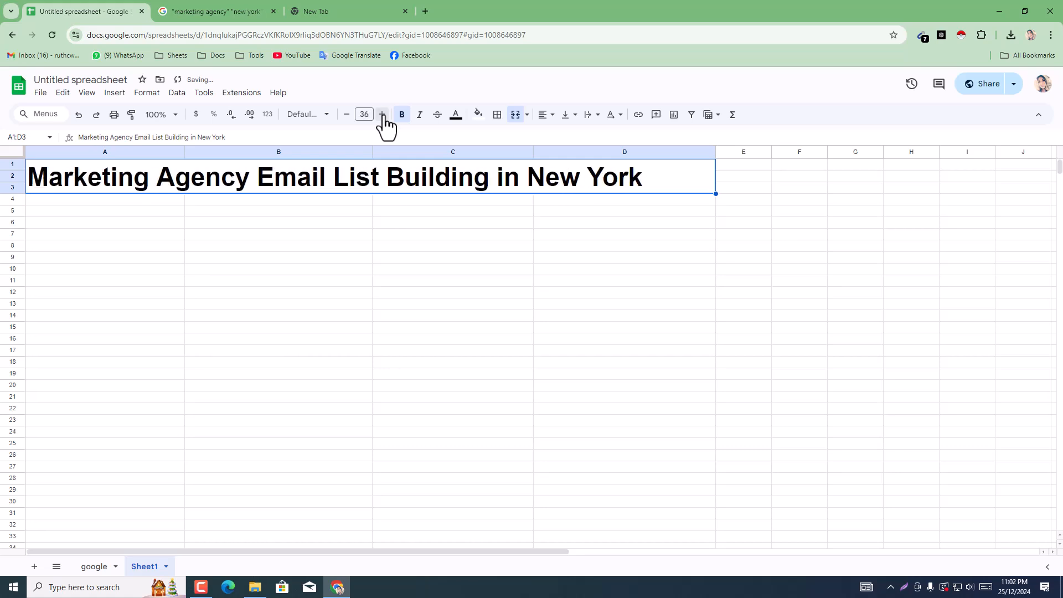
Step: Centre the title in merged cell A1:D3 both vertically and horizontally
click(569, 119)
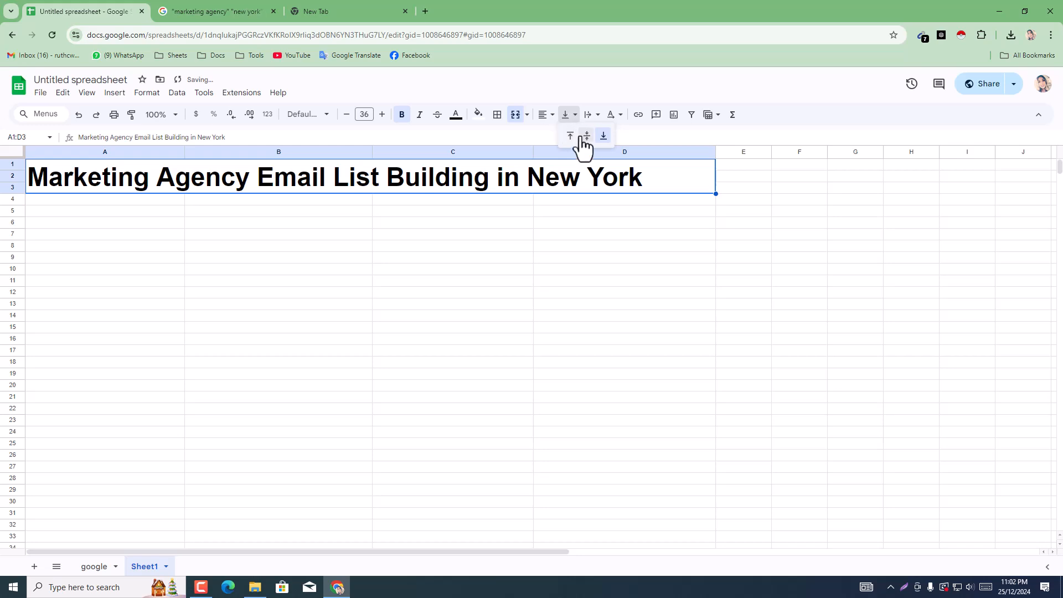
click(585, 136)
click(567, 249)
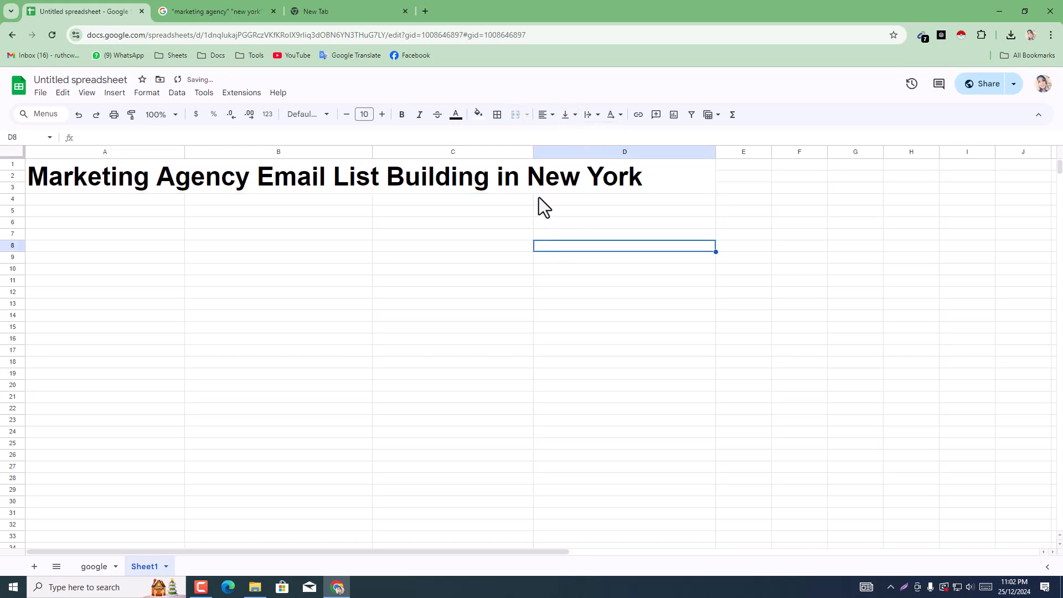
click(547, 188)
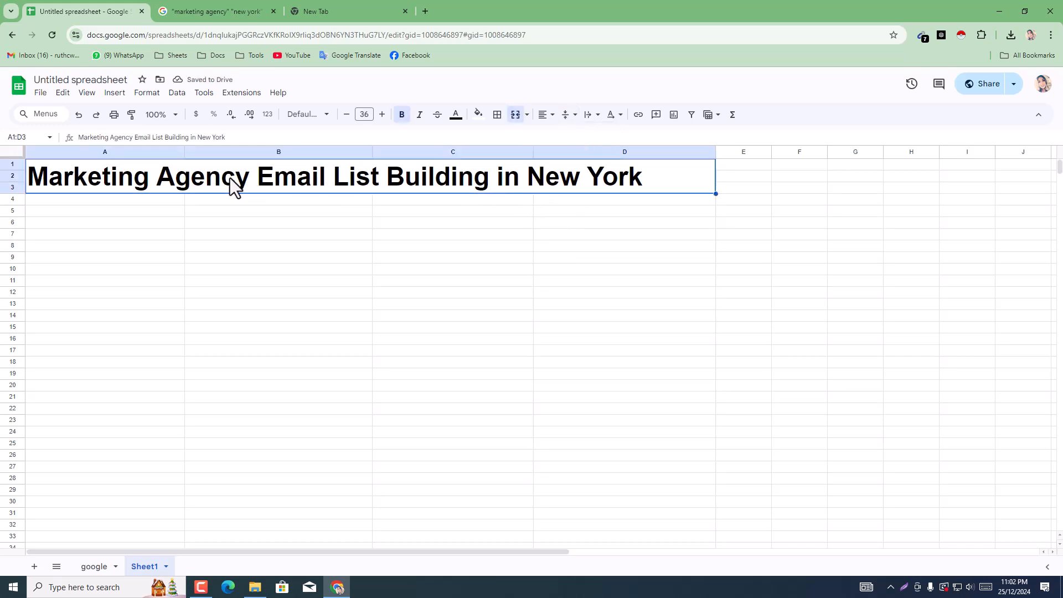
click(550, 117)
click(565, 138)
click(565, 293)
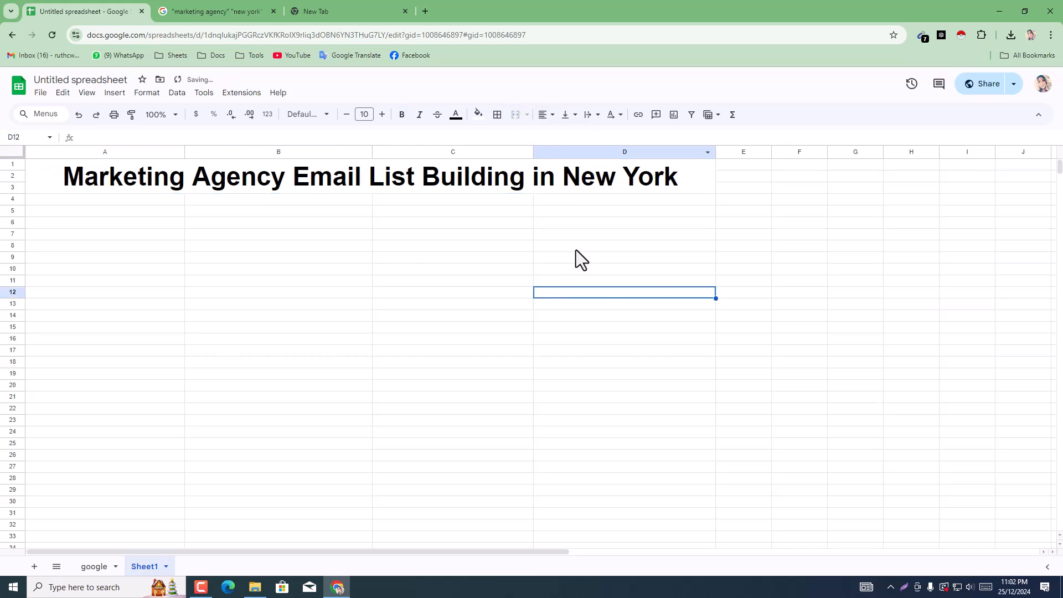
Step: Fill the merged title cell A1:D3 with yellow
click(696, 183)
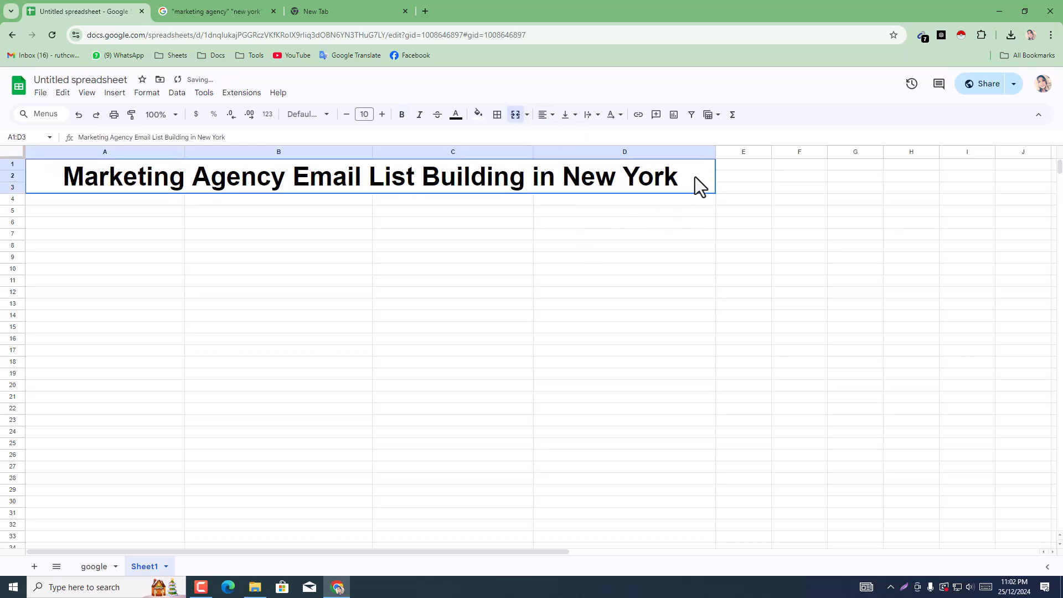
click(479, 115)
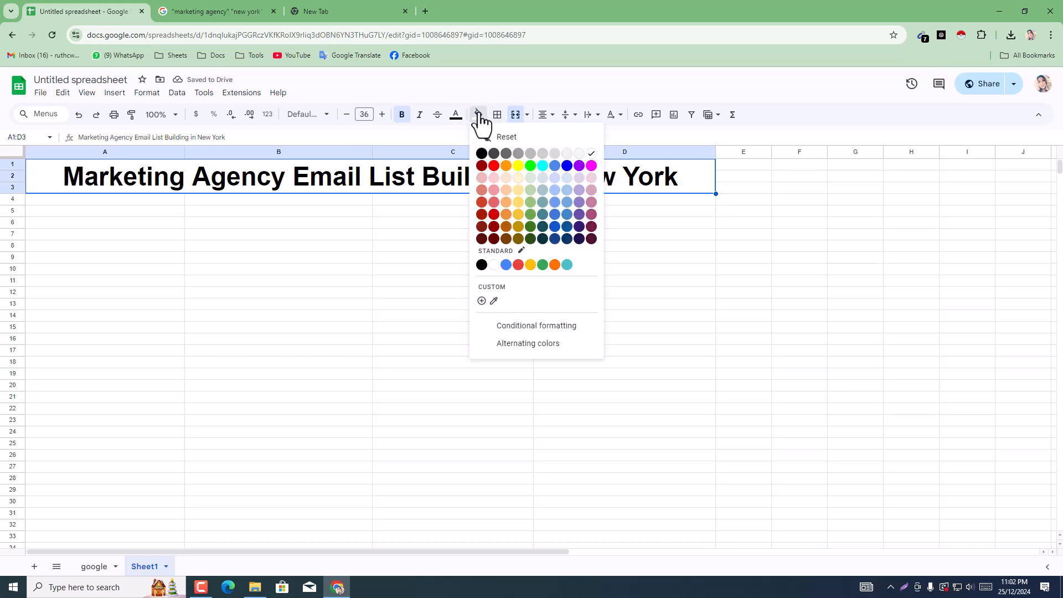
click(518, 166)
click(471, 317)
Step: Enter the column header "Gmail" in cell A4 below the title
click(62, 199)
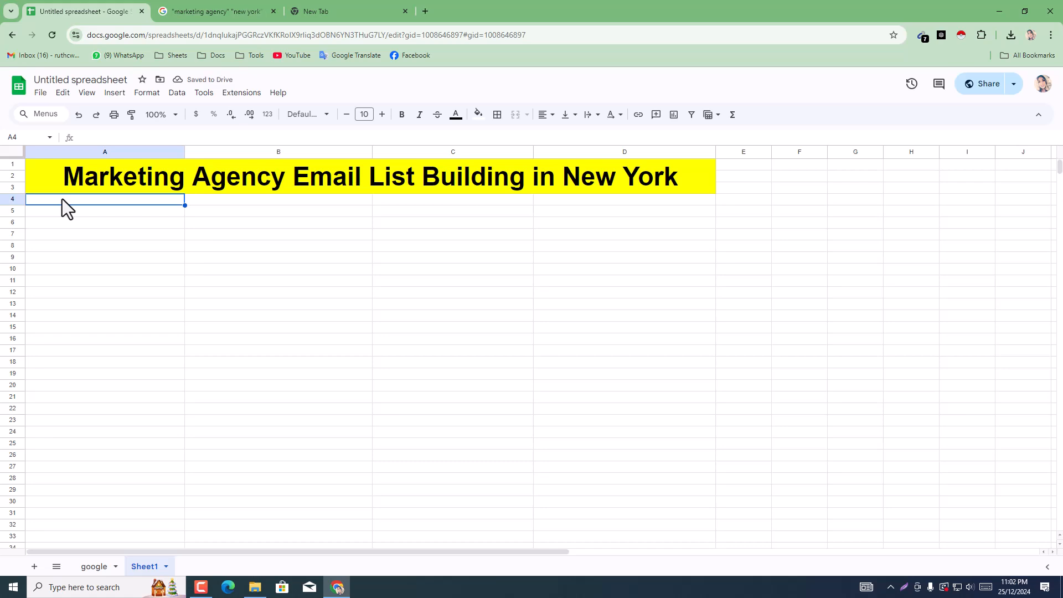
click(188, 6)
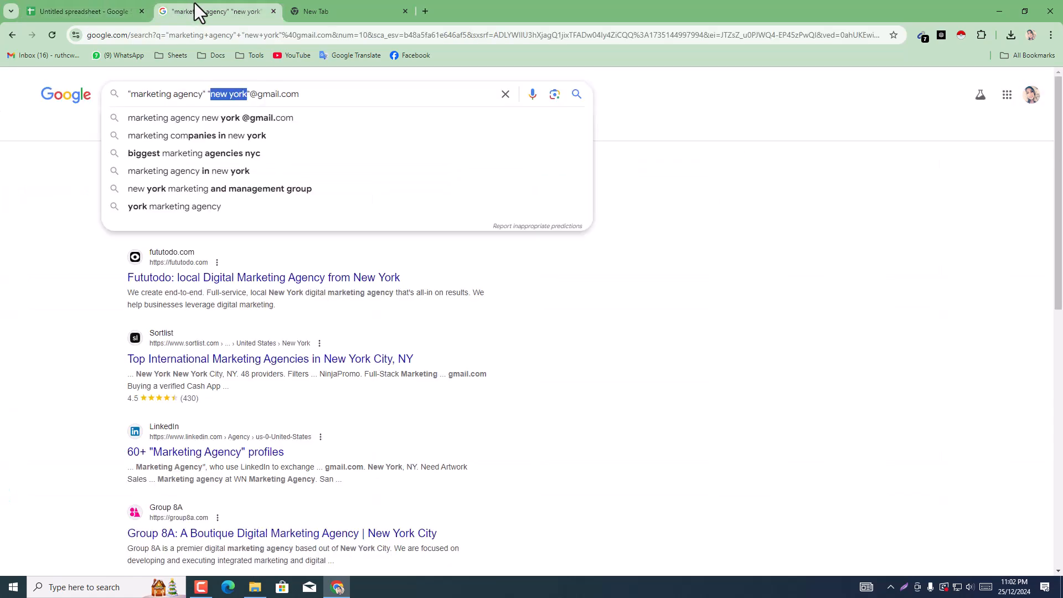
click(102, 10)
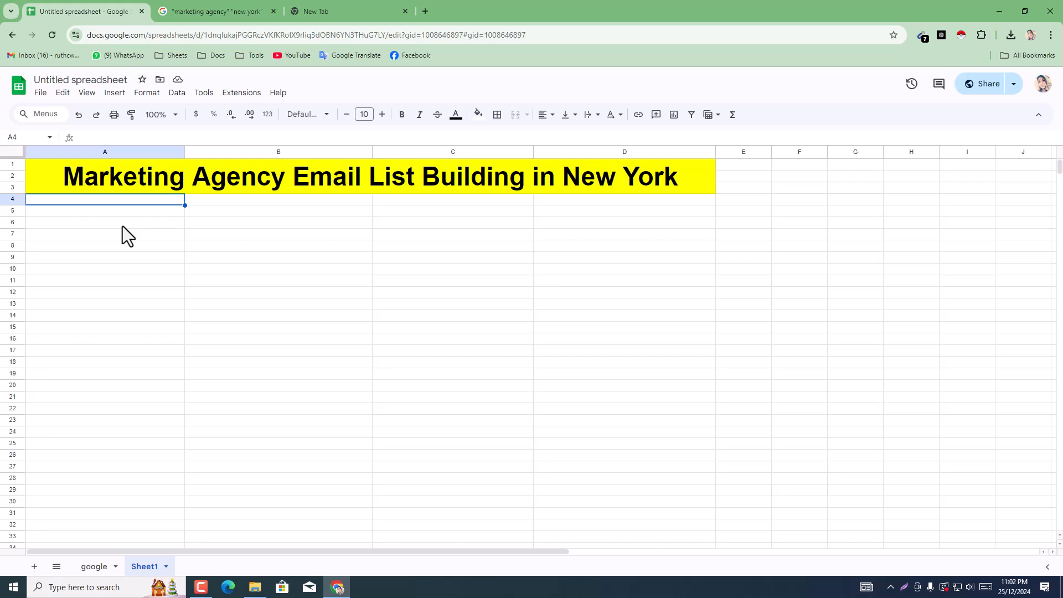
text(Gma)
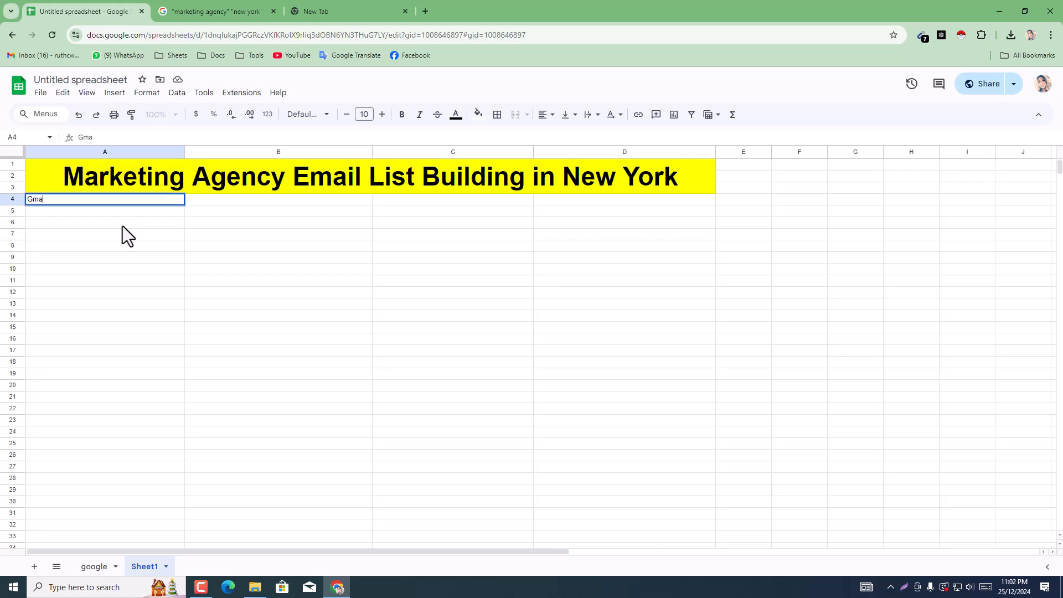
text(il)
click(239, 281)
Step: Make the Gmail header in A4 bold and set its font size to 12
click(127, 203)
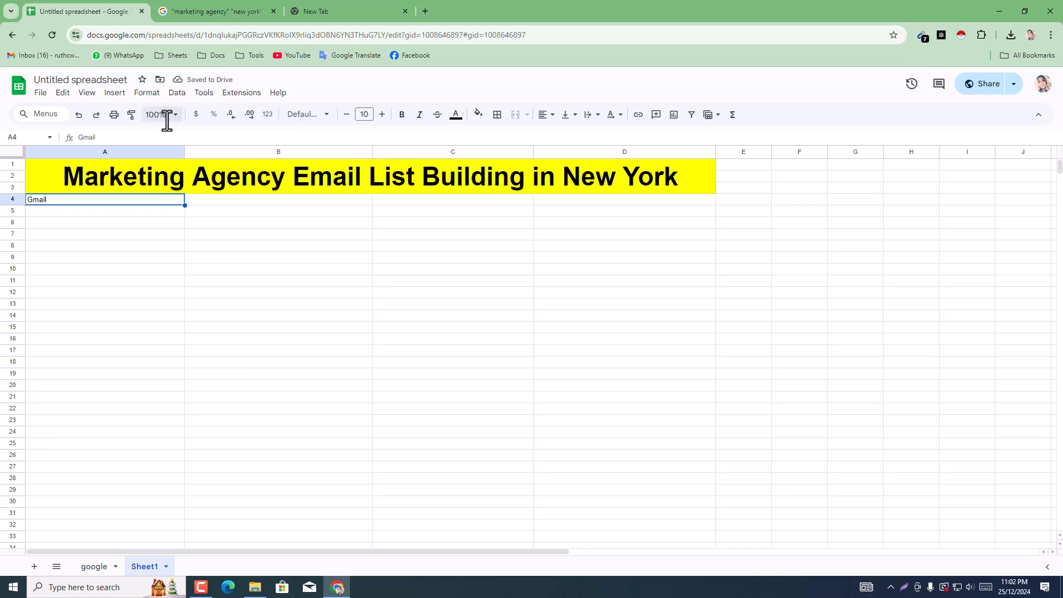
click(402, 117)
click(382, 115)
click(383, 114)
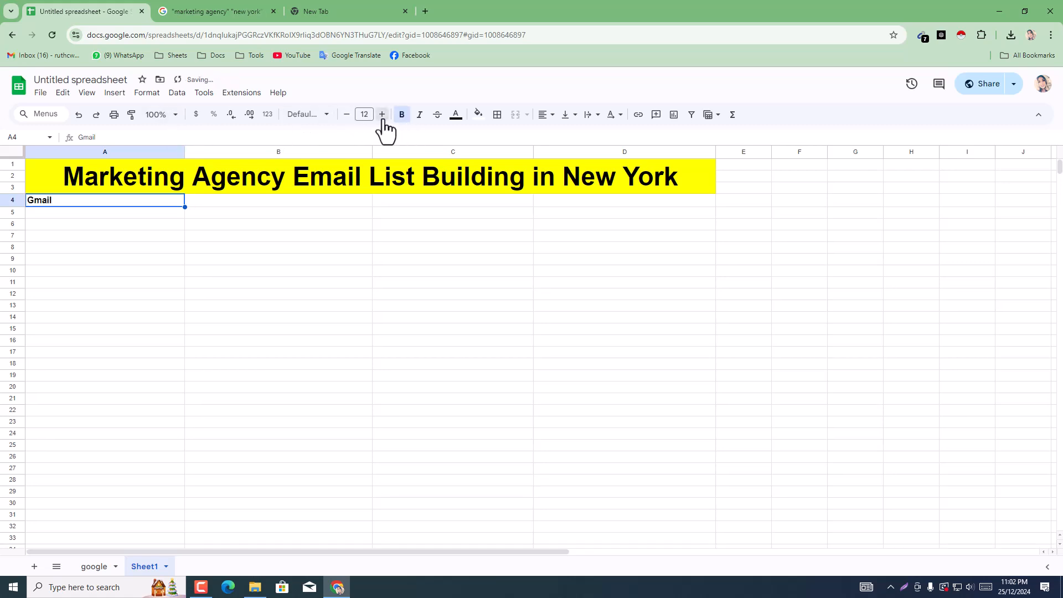
click(456, 121)
click(515, 176)
key(ctrl+z)
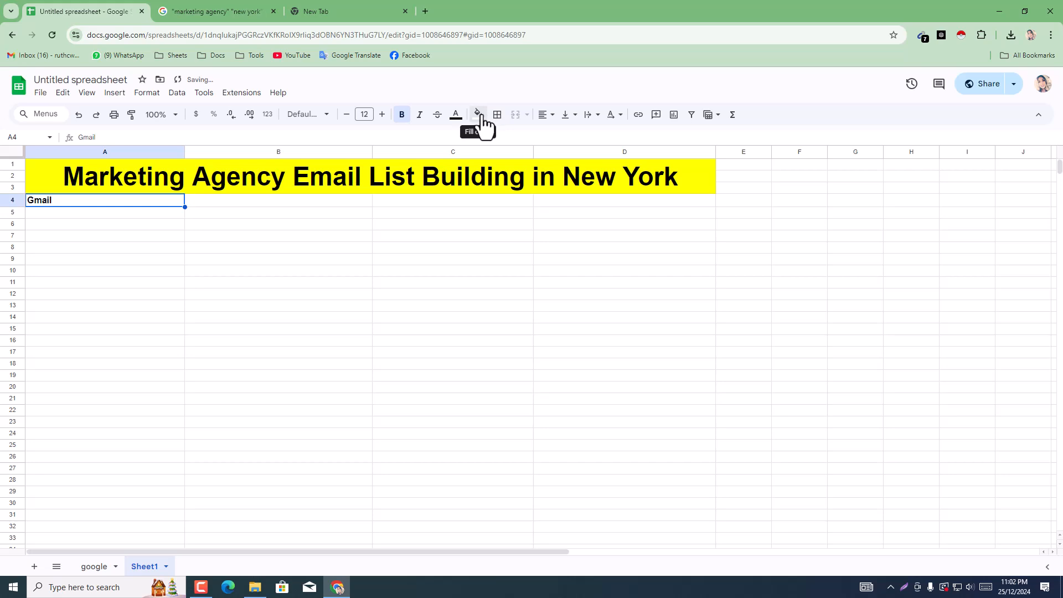
Step: Fill the Gmail header cell A4 with green and centre its text horizontally
click(479, 115)
click(530, 165)
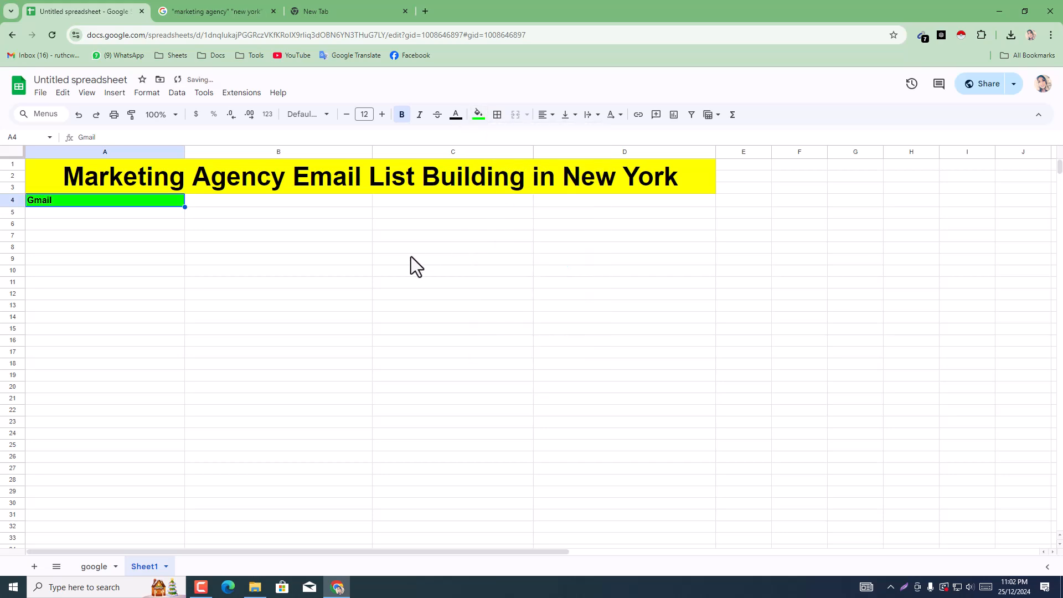
click(545, 115)
click(563, 135)
click(319, 344)
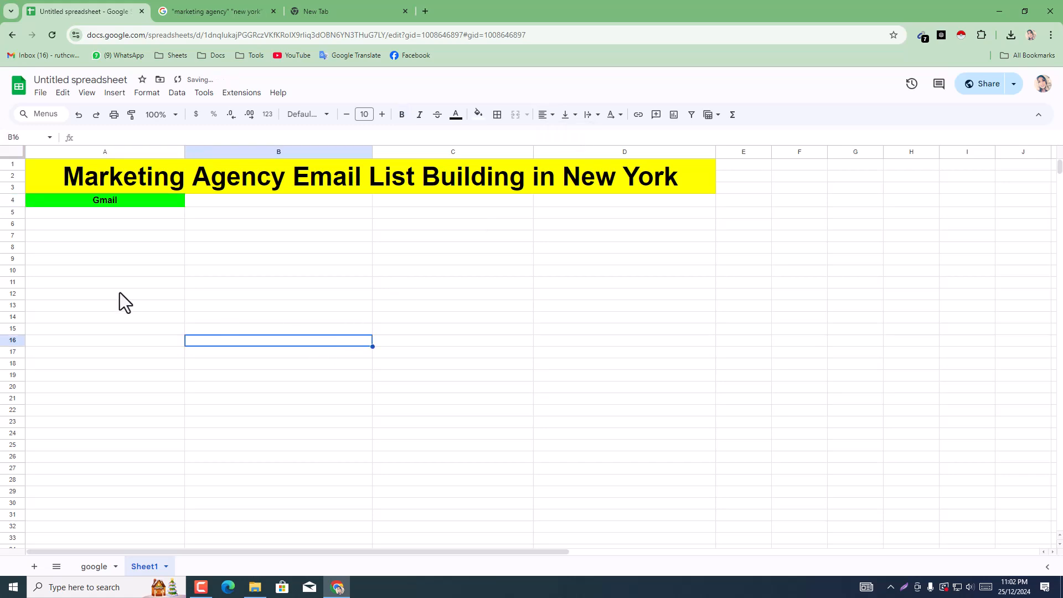
Step: Copy all emails that Email Extractor collected from the Google results page and paste them into the sheet starting at A5
click(189, 7)
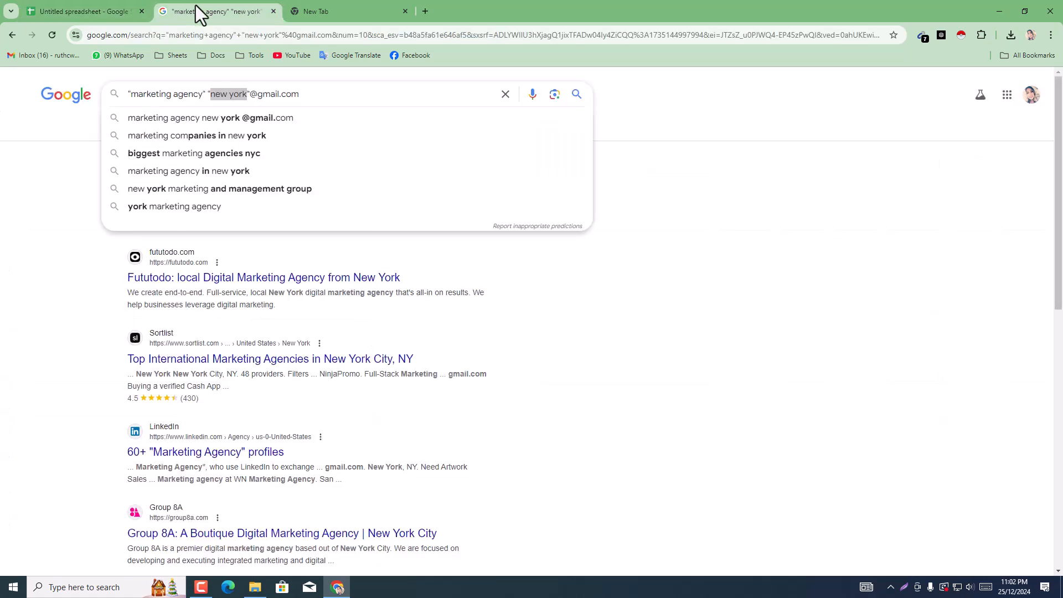
click(887, 214)
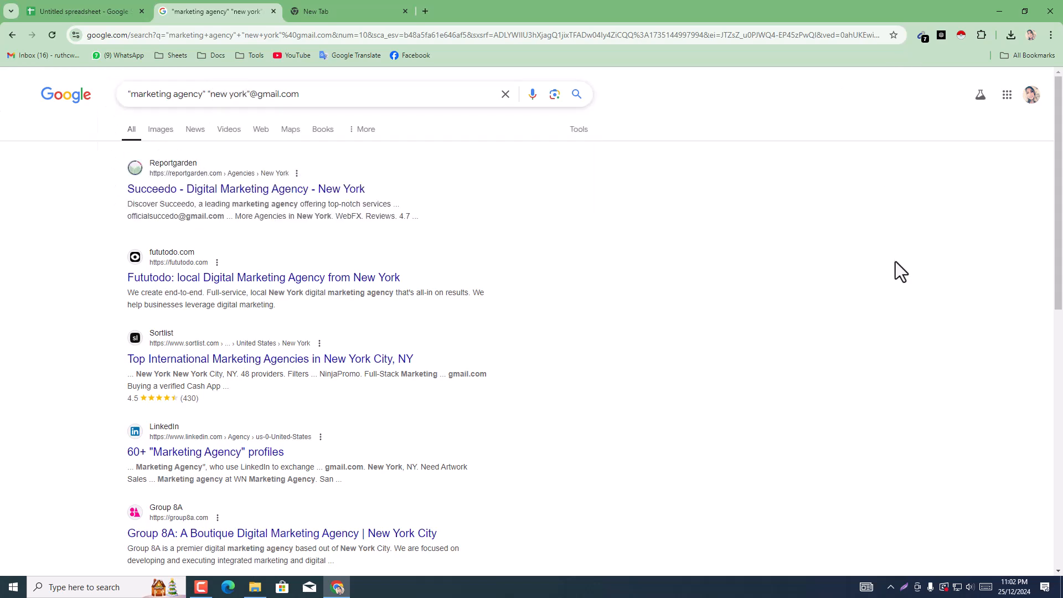
click(919, 39)
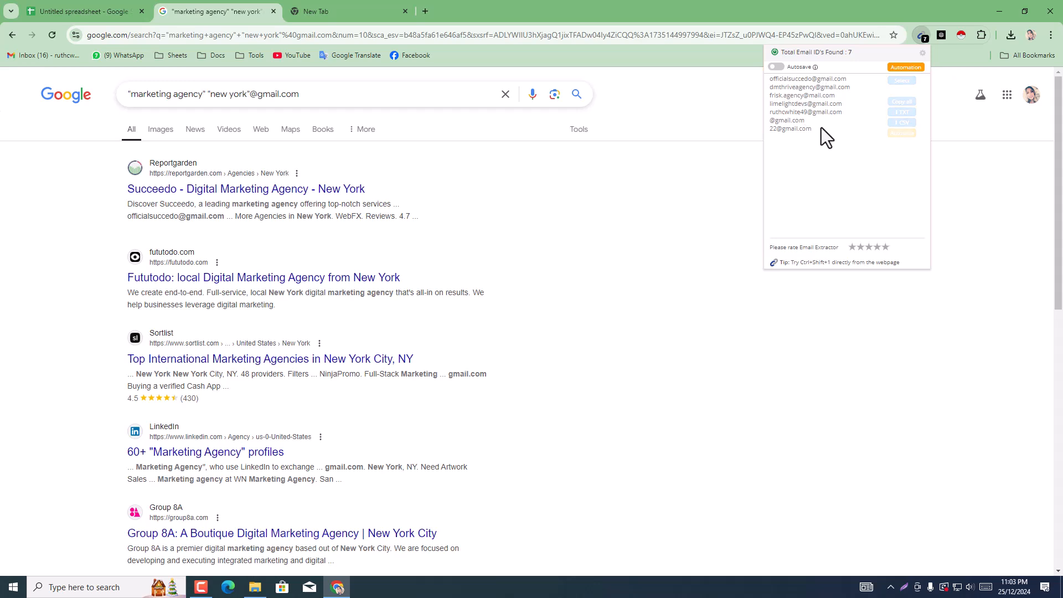
click(902, 103)
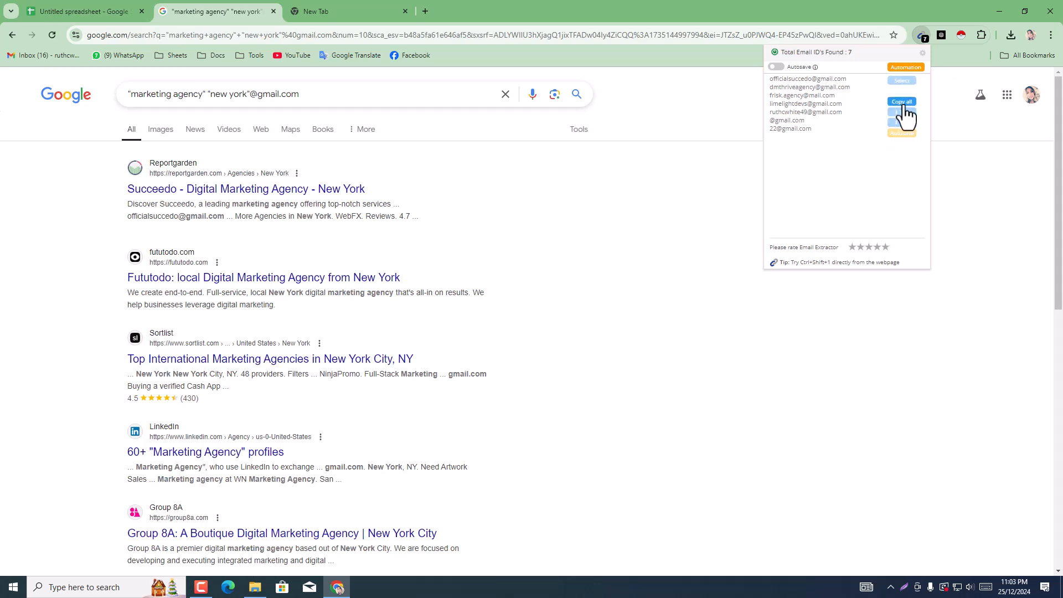
click(109, 3)
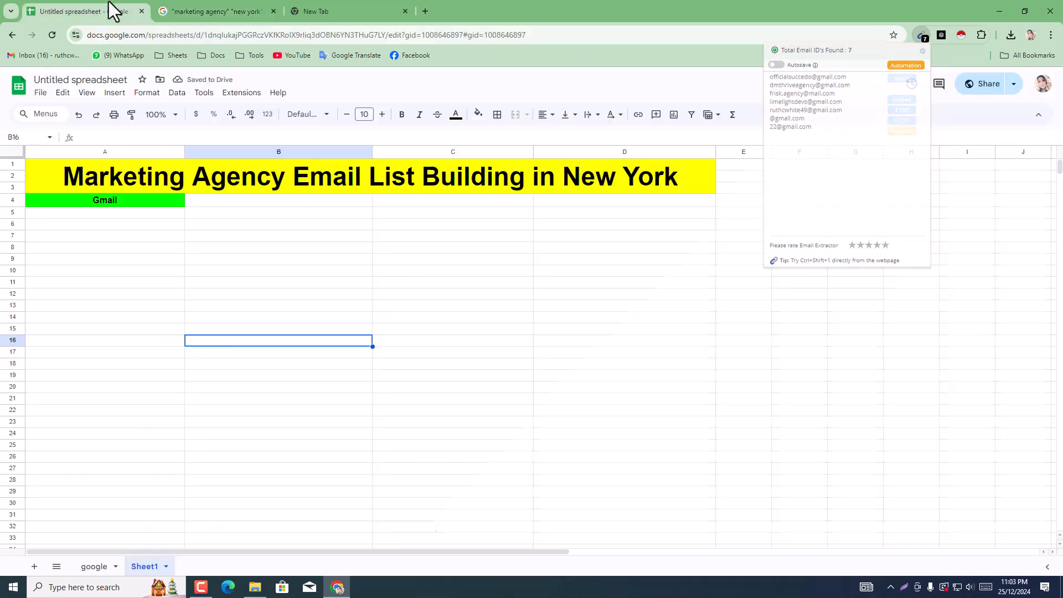
click(107, 212)
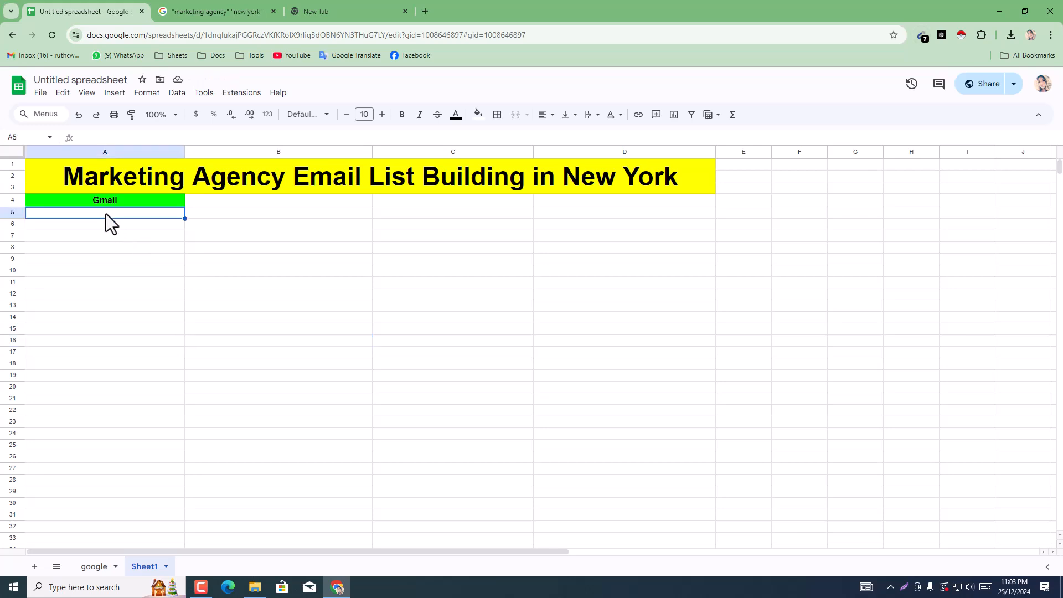
key(ctrl+v)
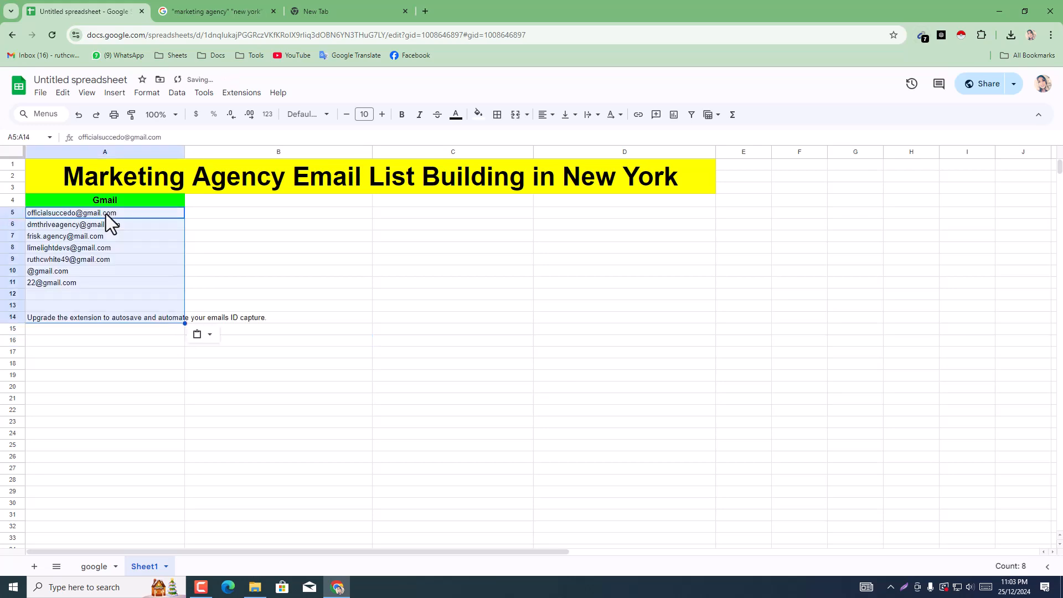
Step: Delete the extension's upgrade notice below the pasted emails by clearing cells A12:A17
click(95, 330)
click(92, 304)
drag(113, 295, 134, 356)
key(Delete)
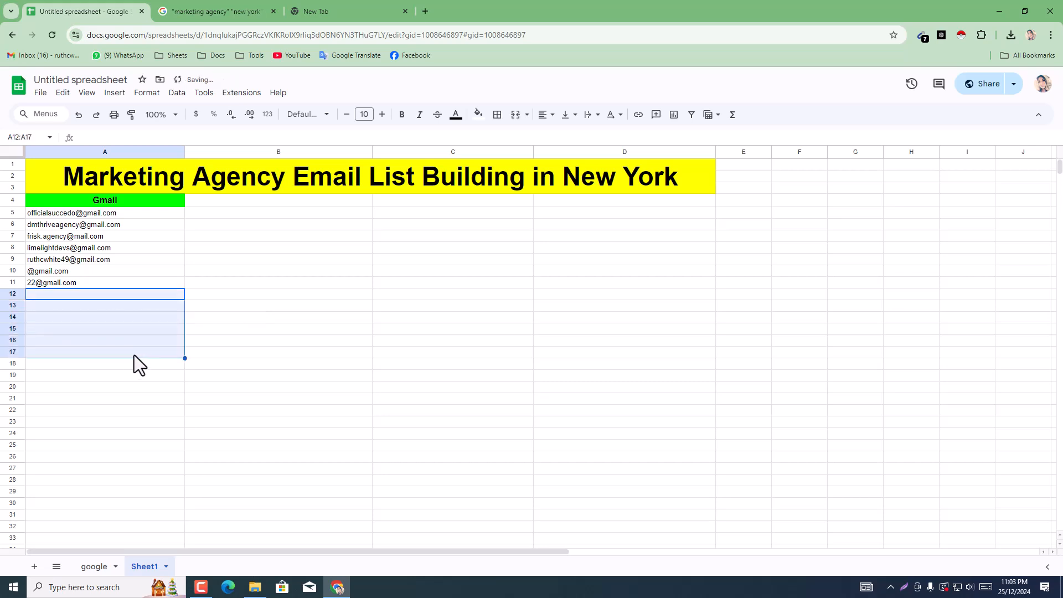
click(134, 352)
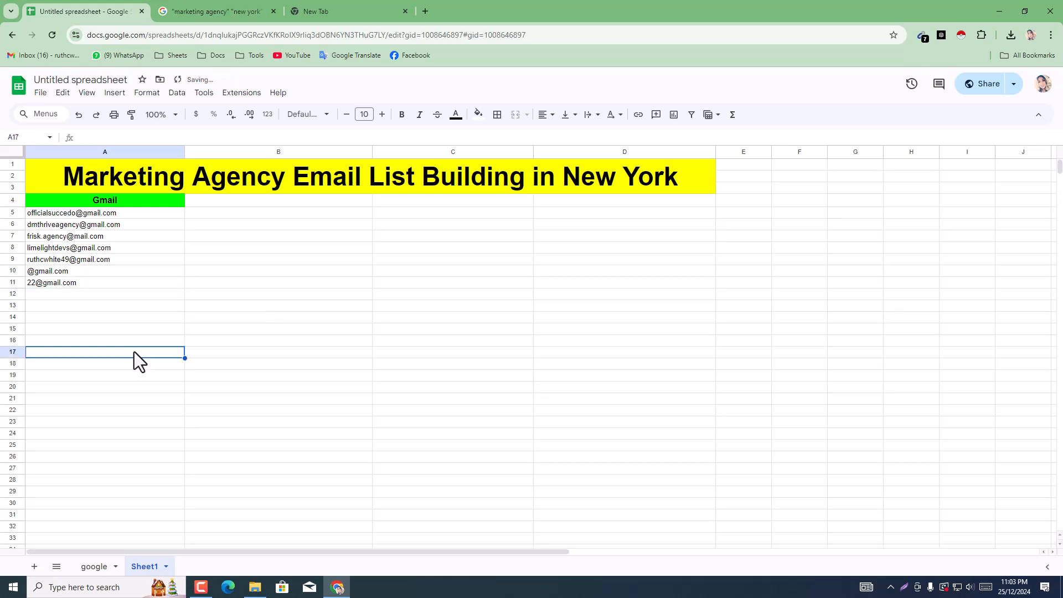
Step: Compare the emails pasted under the Gmail header with the addresses shown in the Google search results
click(105, 259)
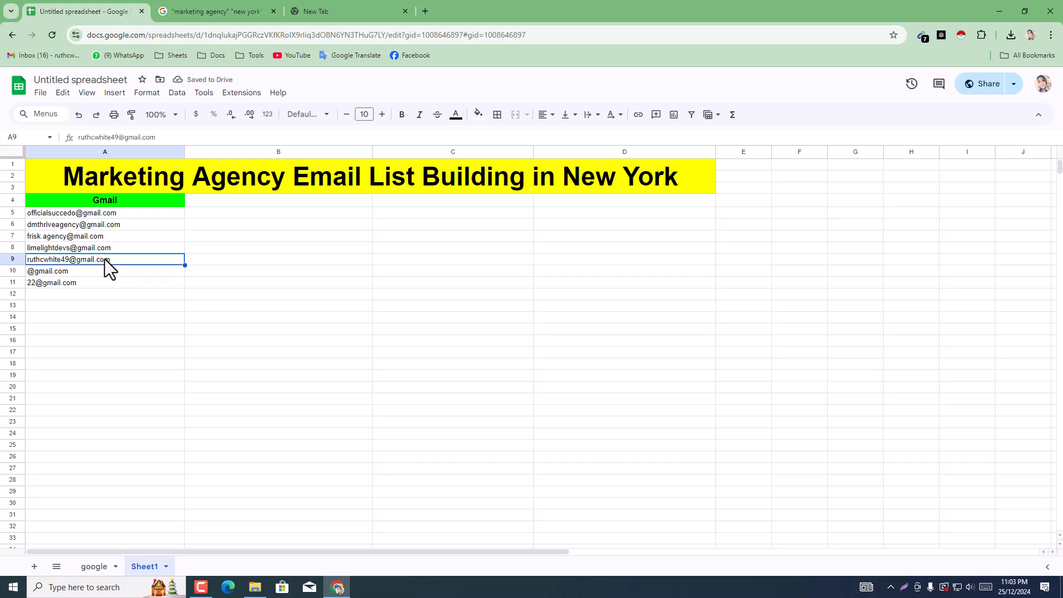
click(212, 1)
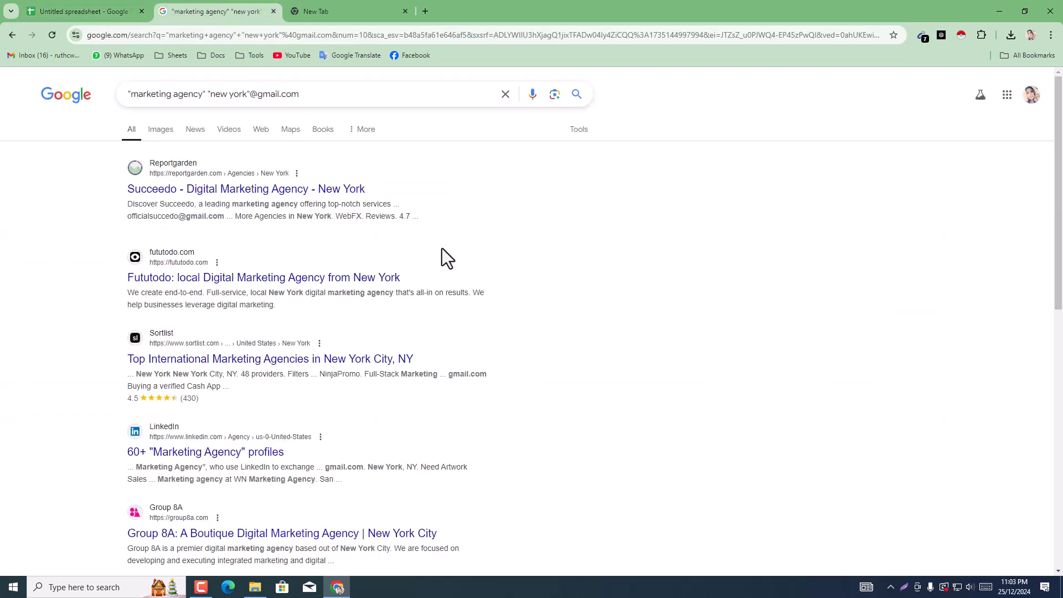
scroll(542, 430, down, 10)
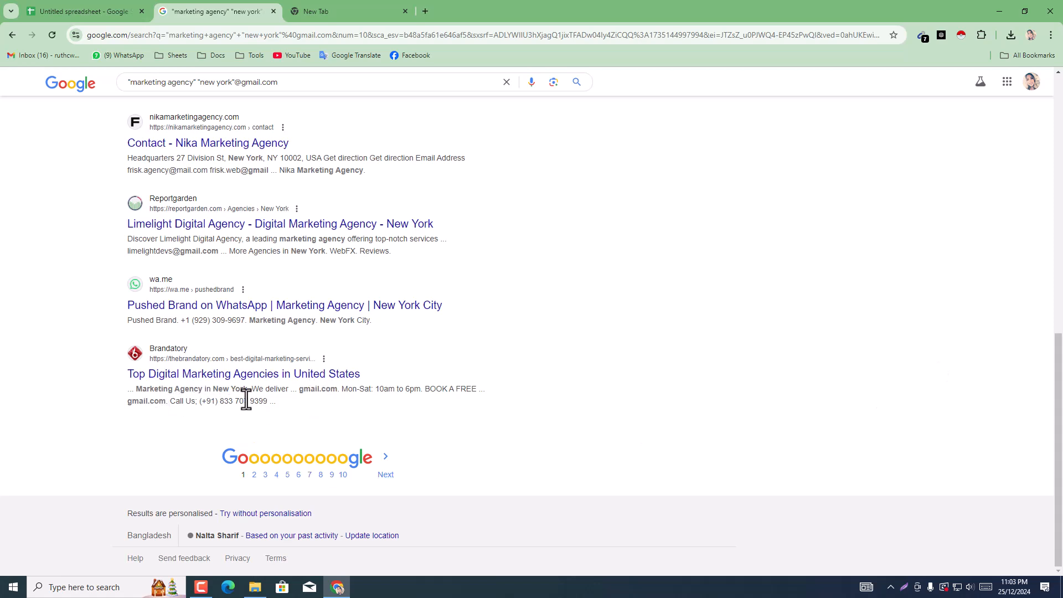
scroll(329, 391, up, 1)
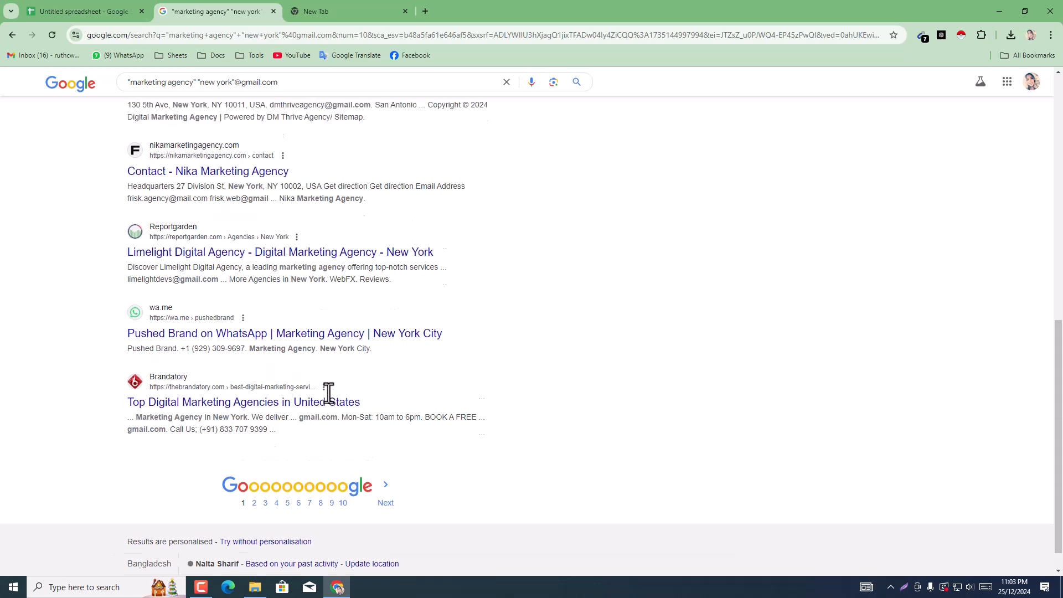
scroll(317, 381, up, 1)
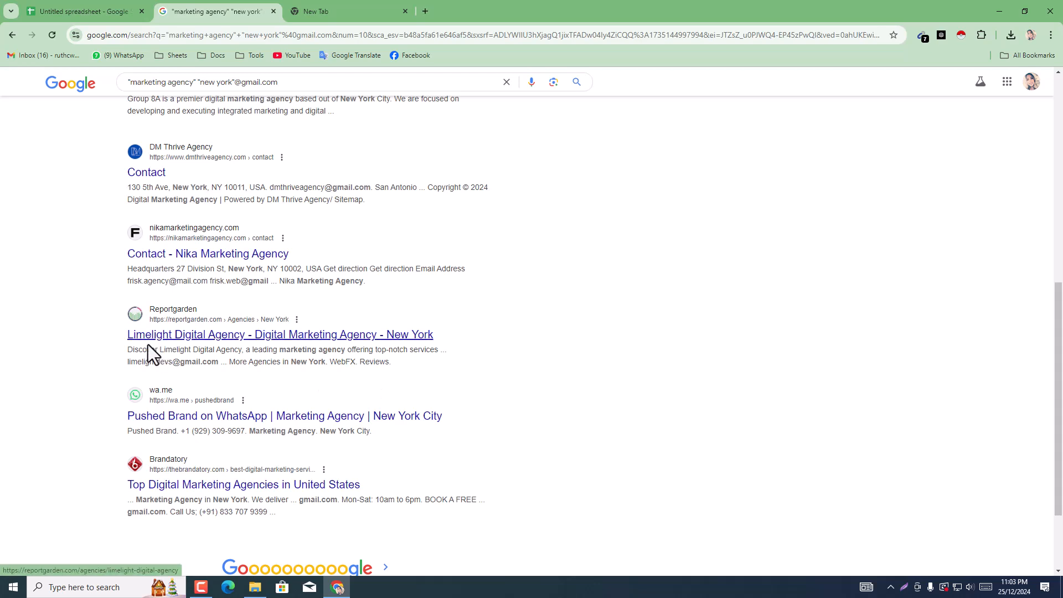
scroll(183, 364, up, 2)
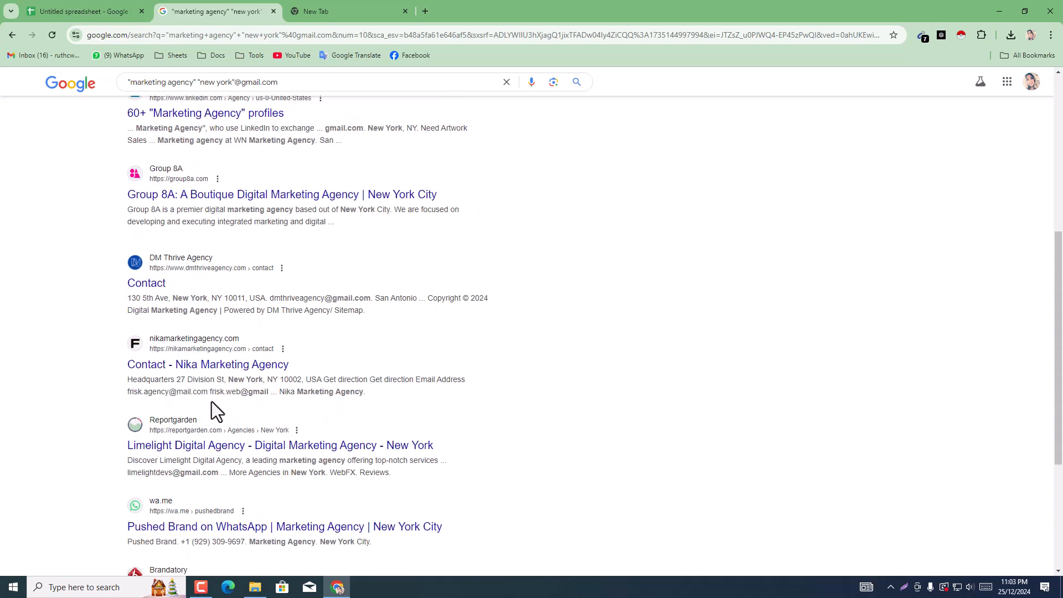
click(104, 8)
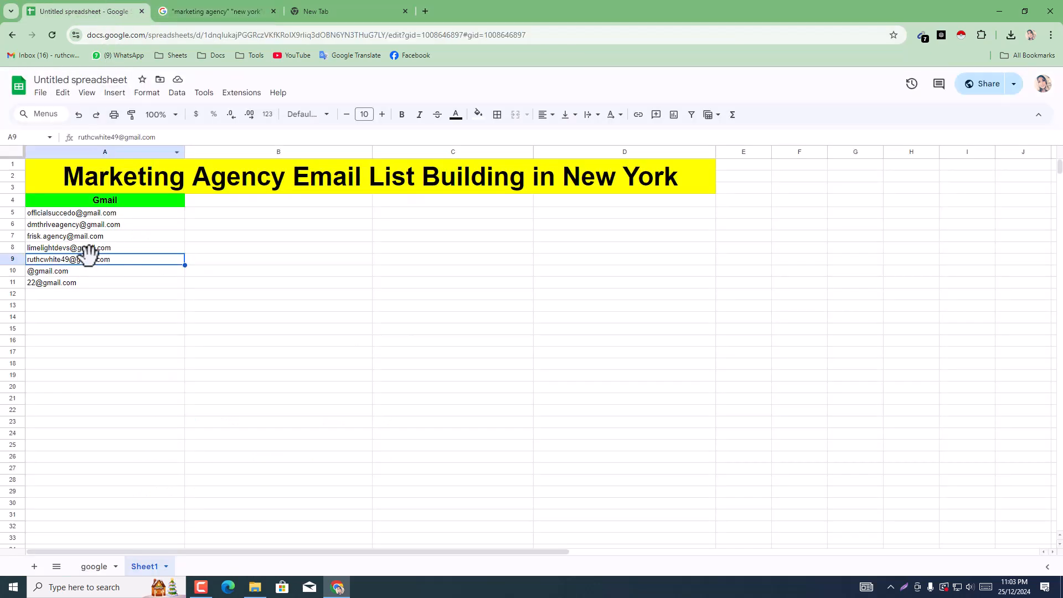
click(93, 299)
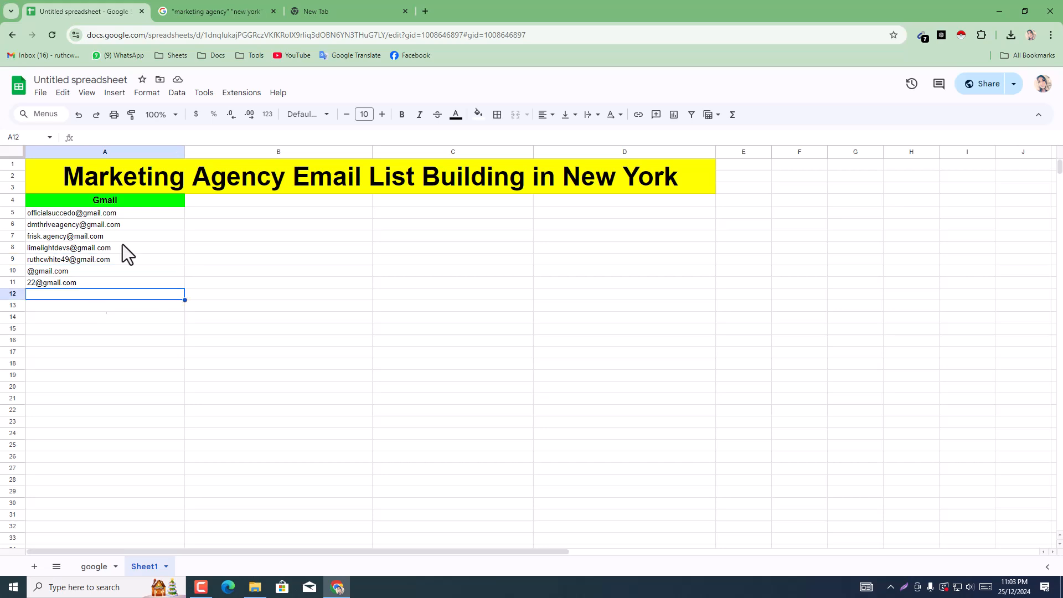
Step: Reload the Google results page and check the Email Extractor list again before returning to the spreadsheet
click(258, 3)
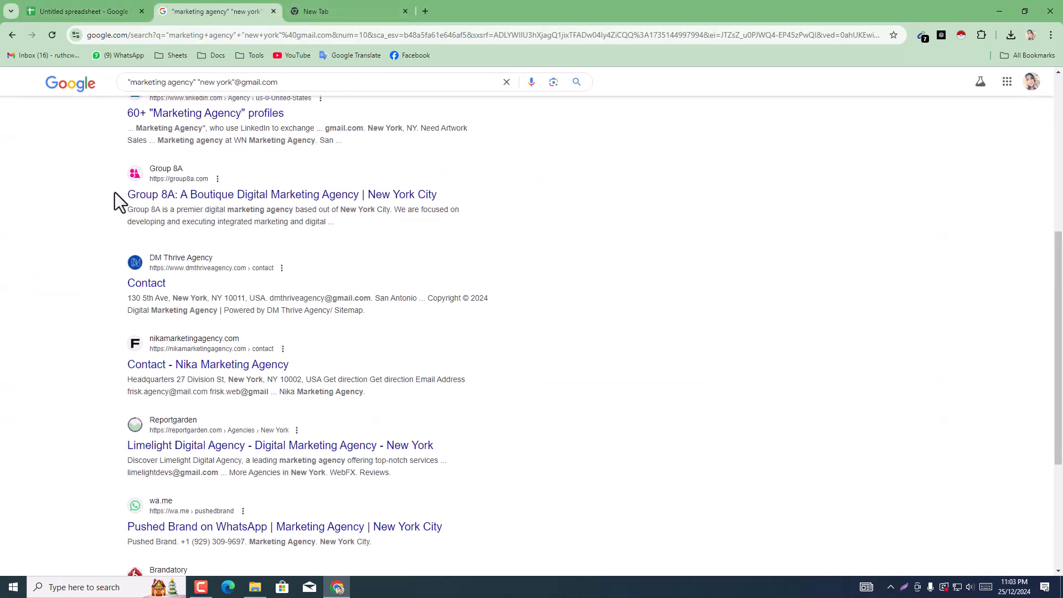
click(52, 35)
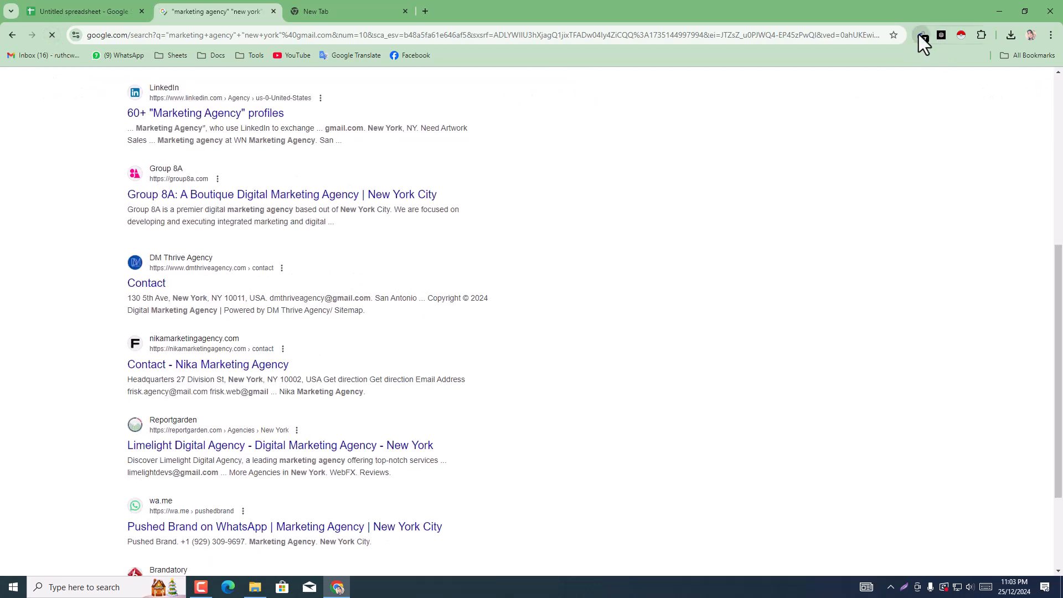
click(920, 35)
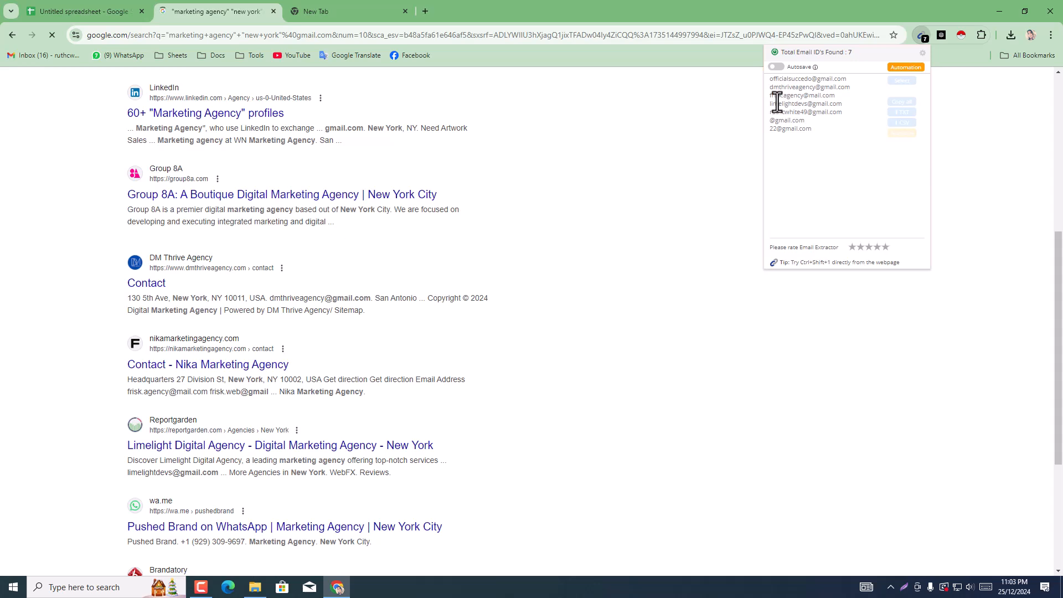
click(111, 1)
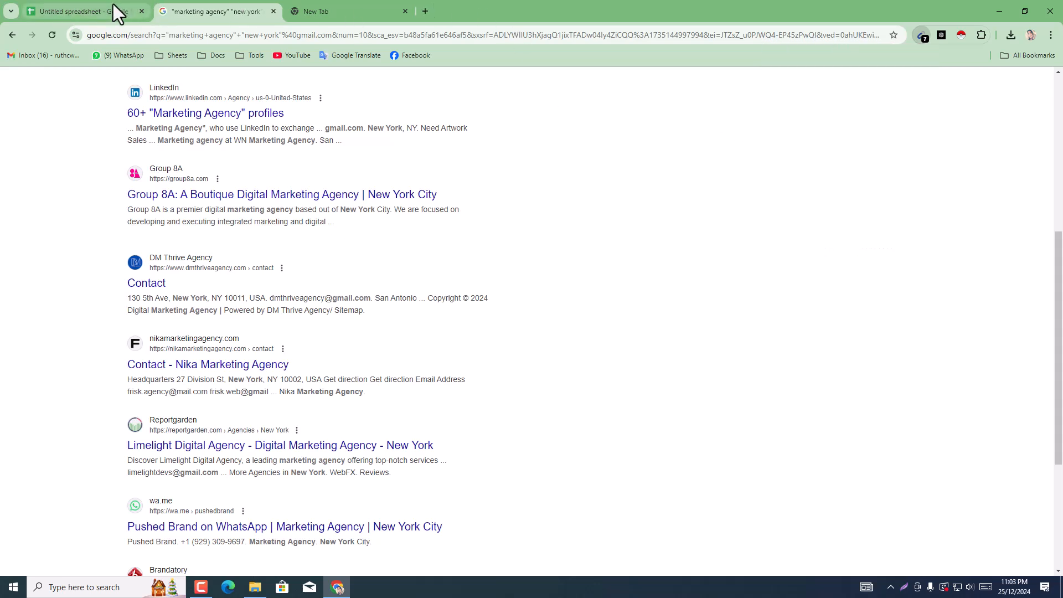
Step: Return to the spreadsheet and clear the unwanted addresses from cells A9:A11 under the Gmail header
click(112, 5)
click(91, 318)
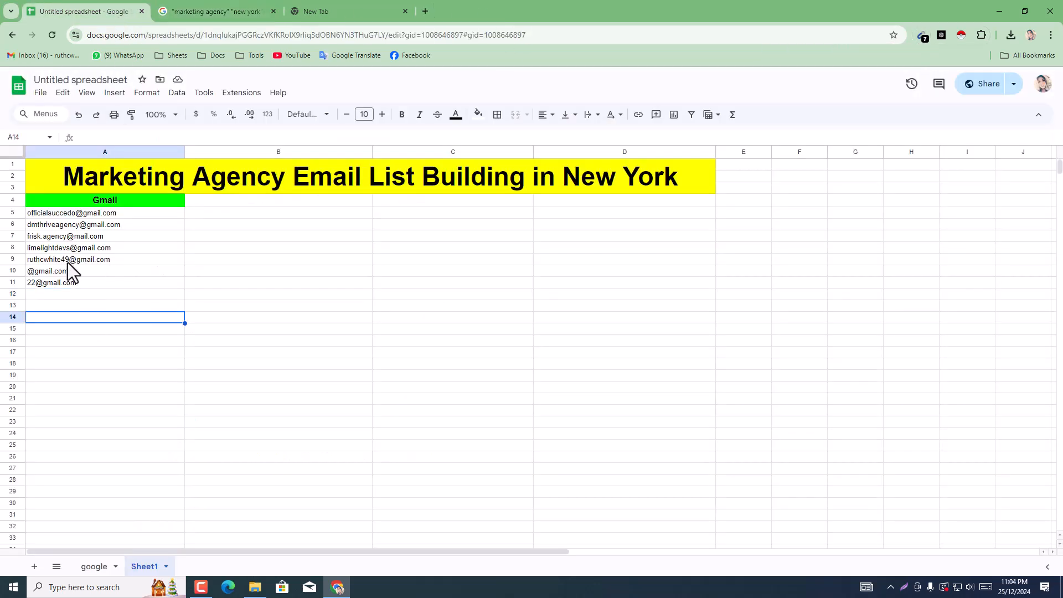
drag(67, 261, 69, 288)
key(Delete)
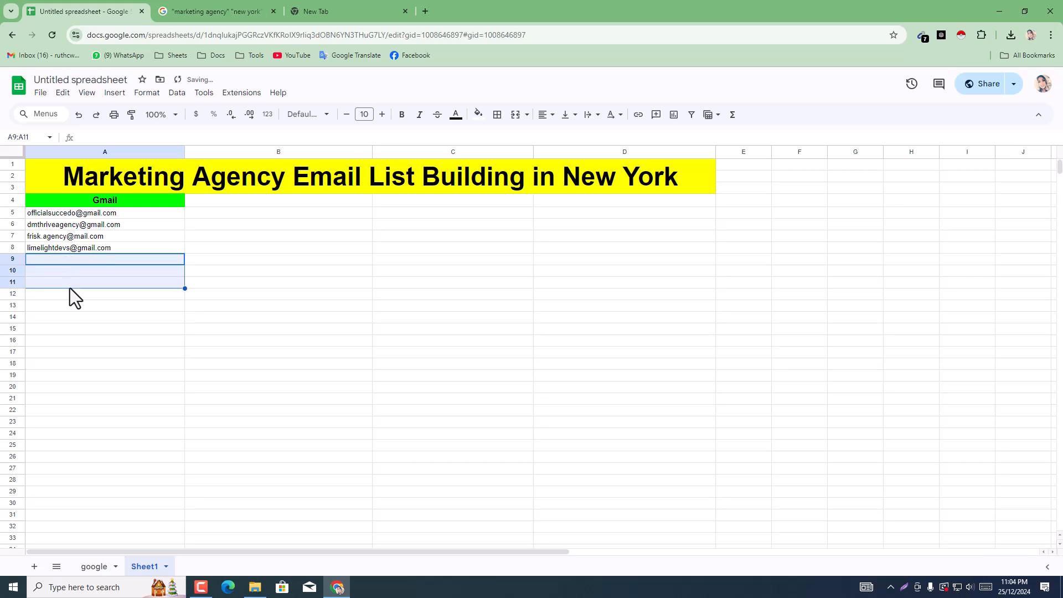
click(57, 317)
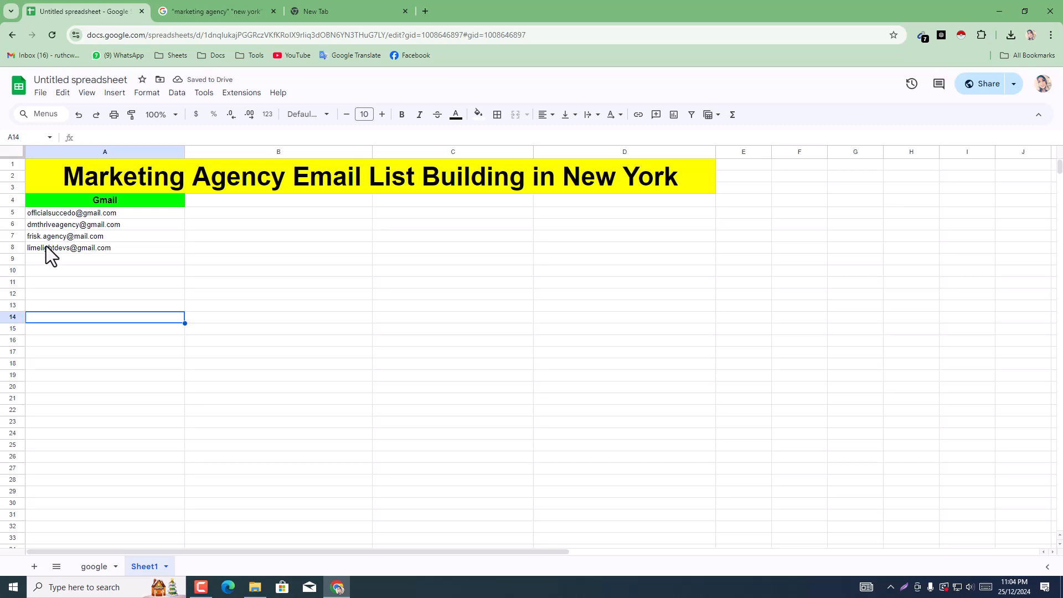
click(66, 414)
Step: Go back to the Google search results, open page 2 and look over its listings
click(224, 9)
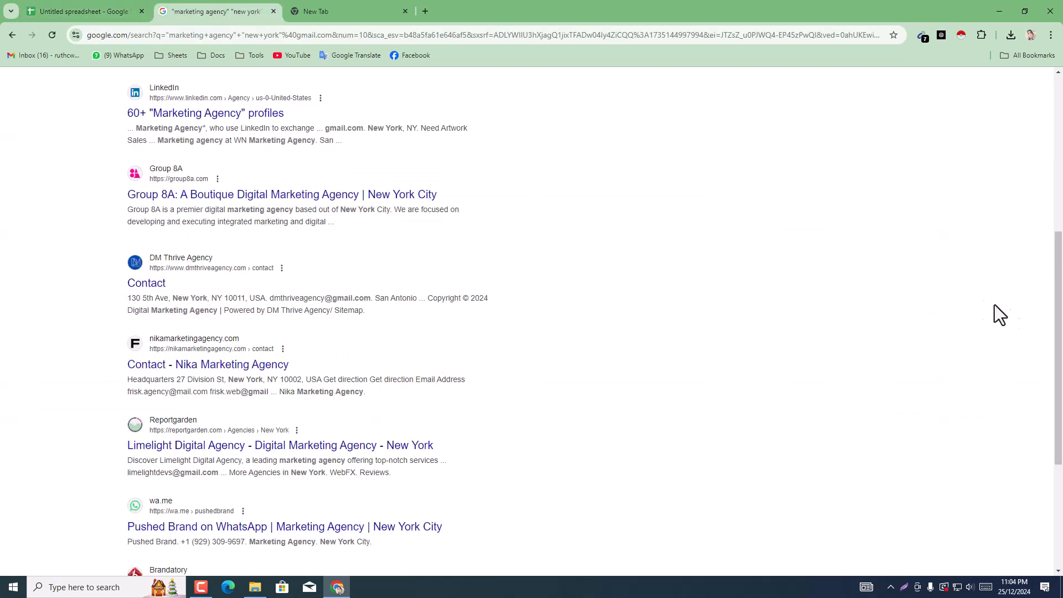
drag(1061, 311, 1061, 487)
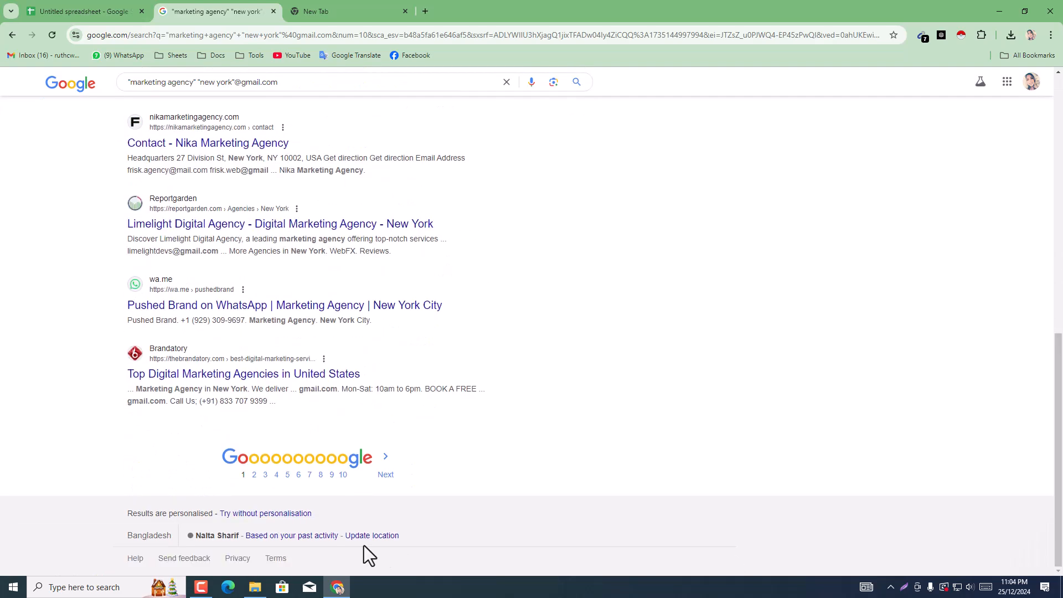
click(386, 475)
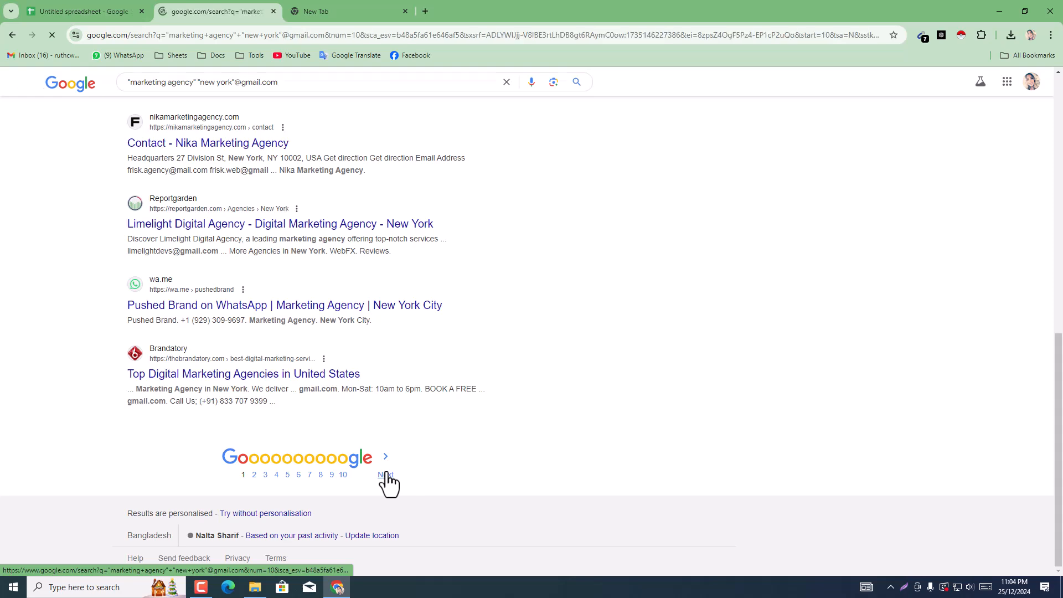
scroll(708, 368, down, 8)
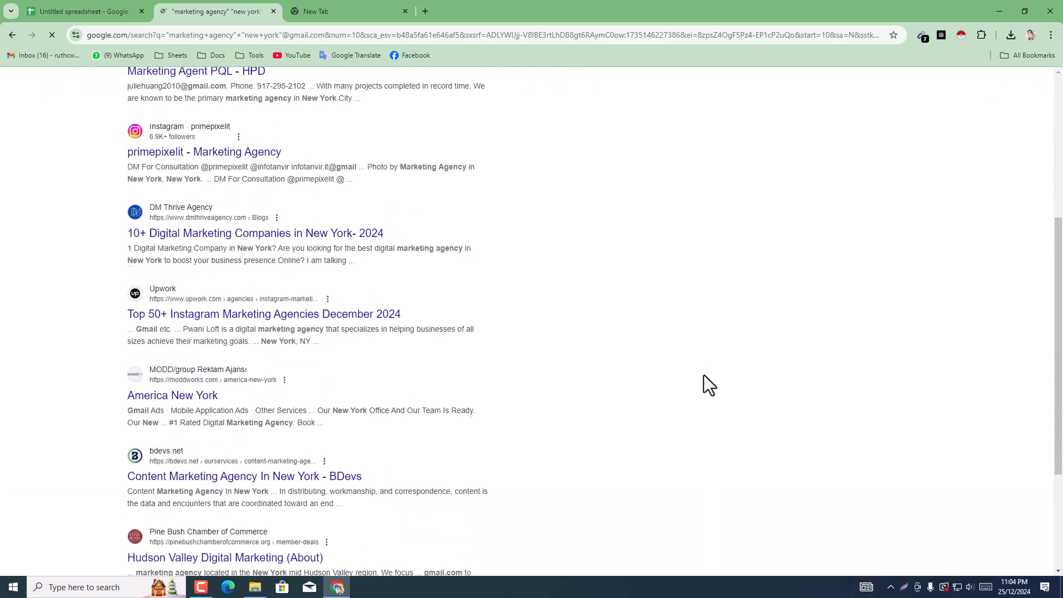
scroll(765, 375, up, 10)
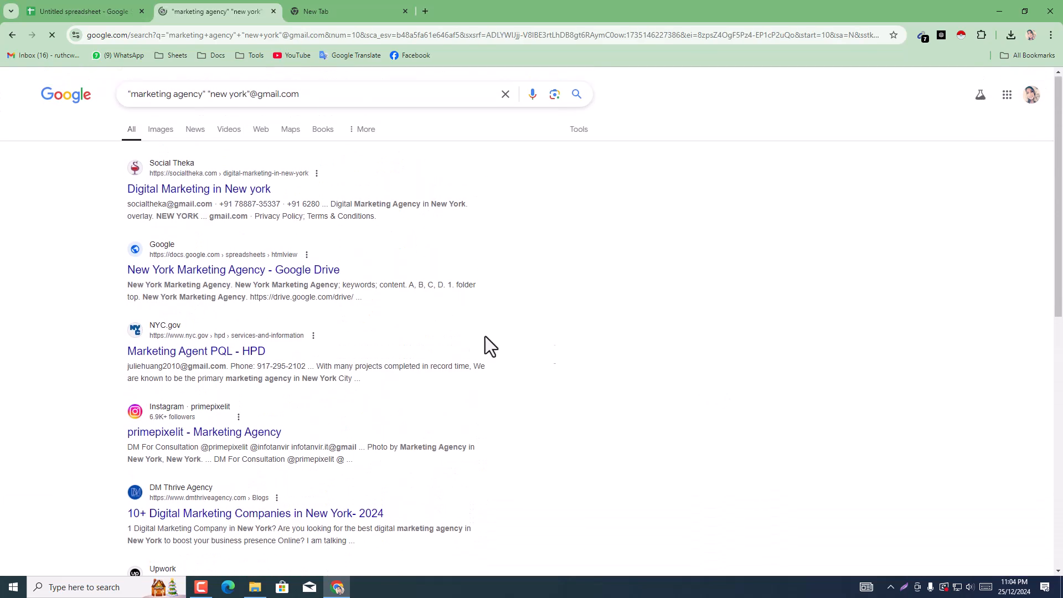
scroll(454, 332, down, 1)
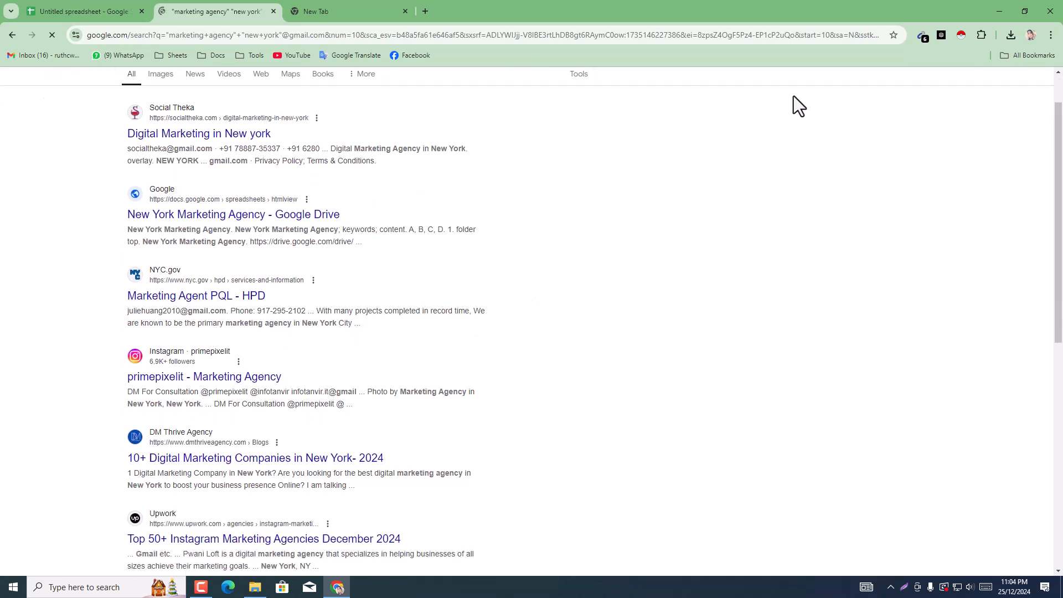
Step: Copy all emails that Email Extractor collected from results page 2 and paste them into the sheet starting at A9
click(922, 38)
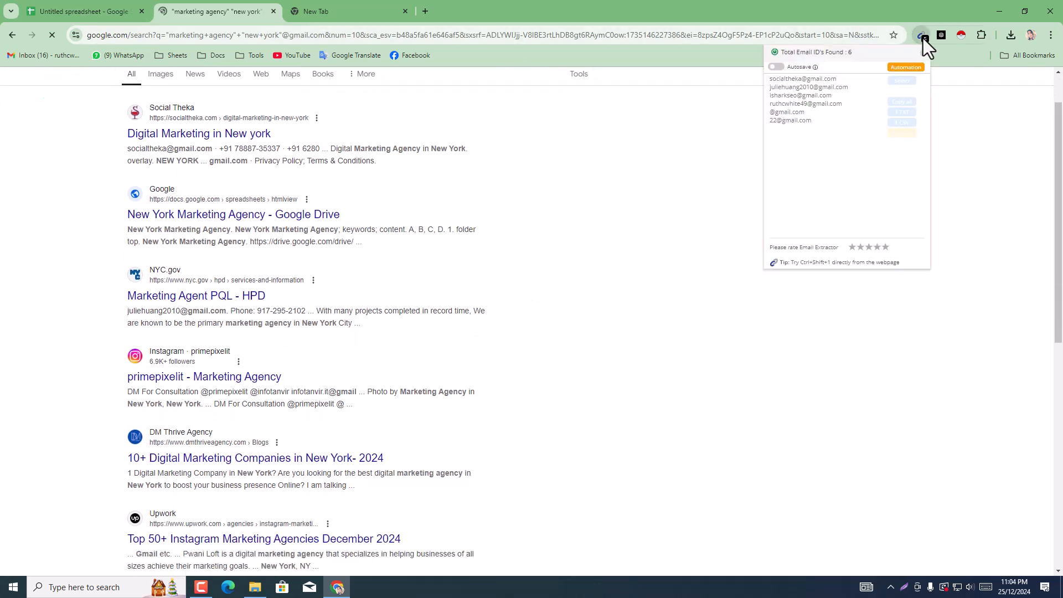
click(901, 102)
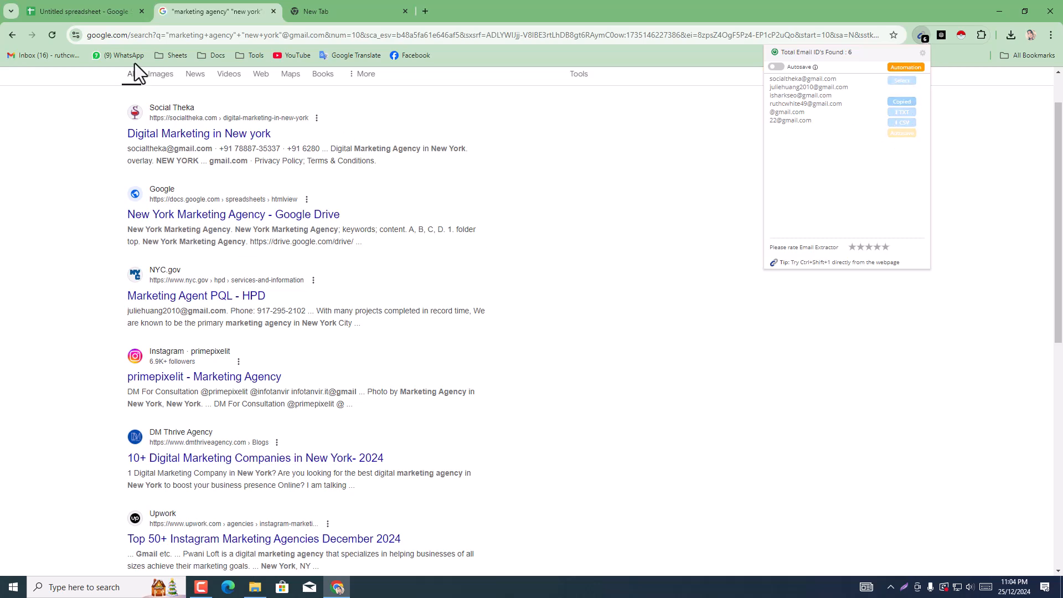
click(82, 11)
click(100, 261)
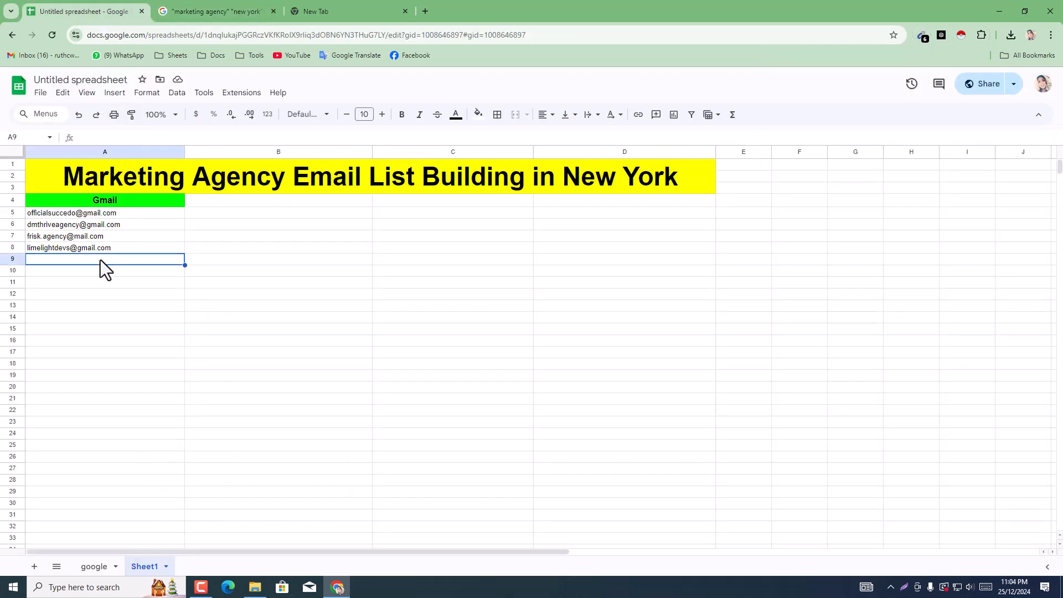
right_click(108, 260)
click(142, 204)
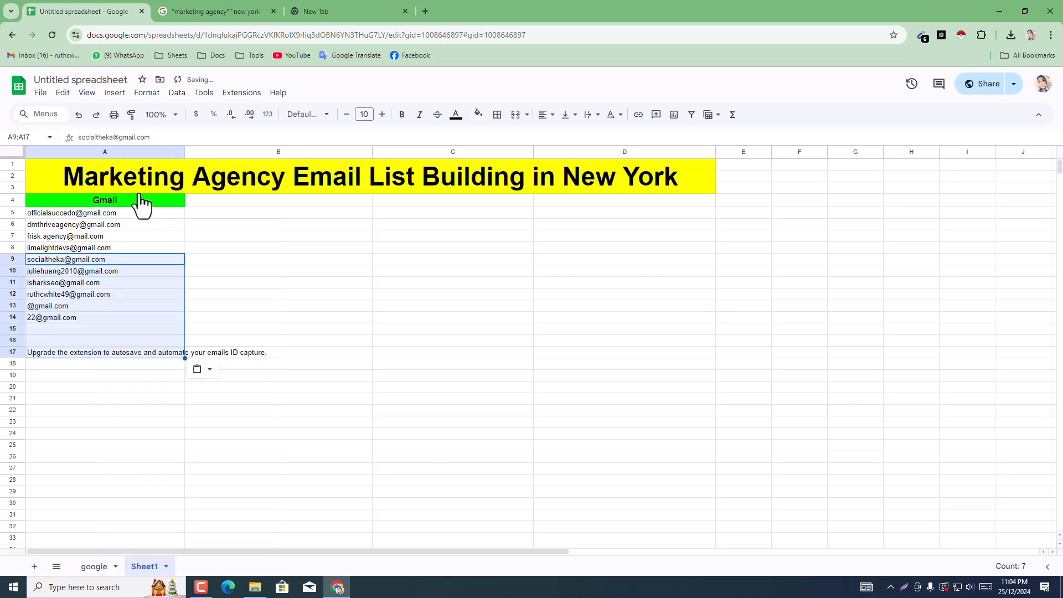
Step: Clear the irrelevant addresses and the extension's upgrade notice from cells A12:A17
click(124, 307)
drag(78, 298, 81, 342)
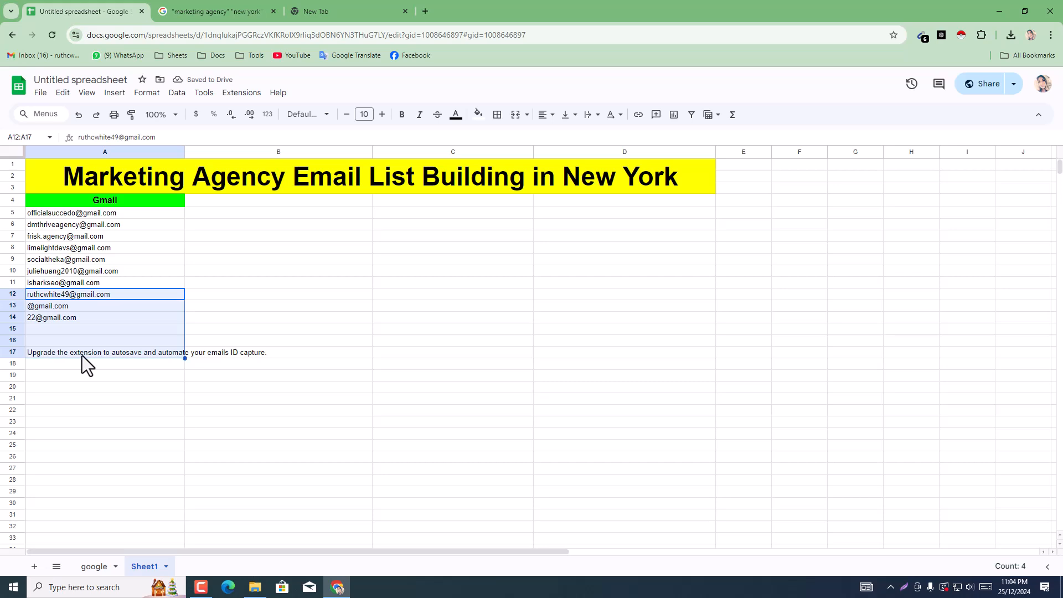
key(Delete)
click(90, 398)
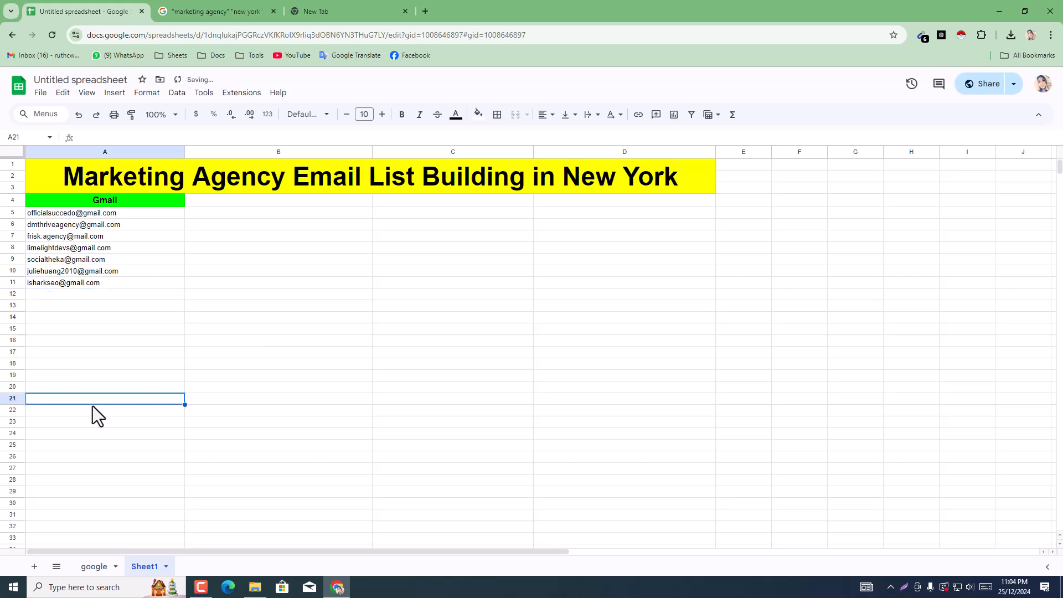
Step: Return to the Google search results and open page 3
click(233, 10)
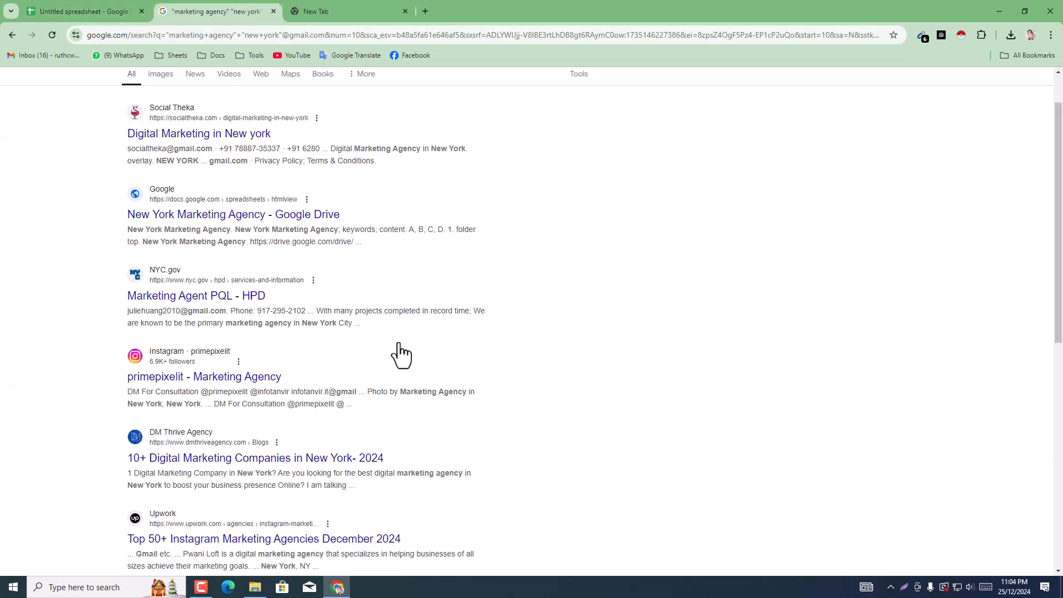
scroll(1041, 310, down, 10)
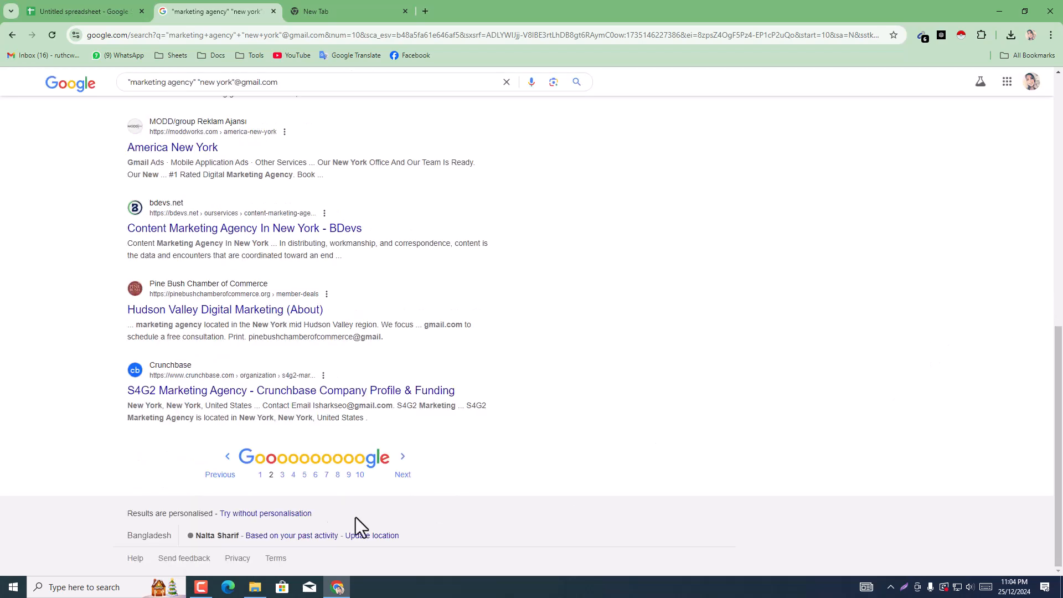
click(400, 475)
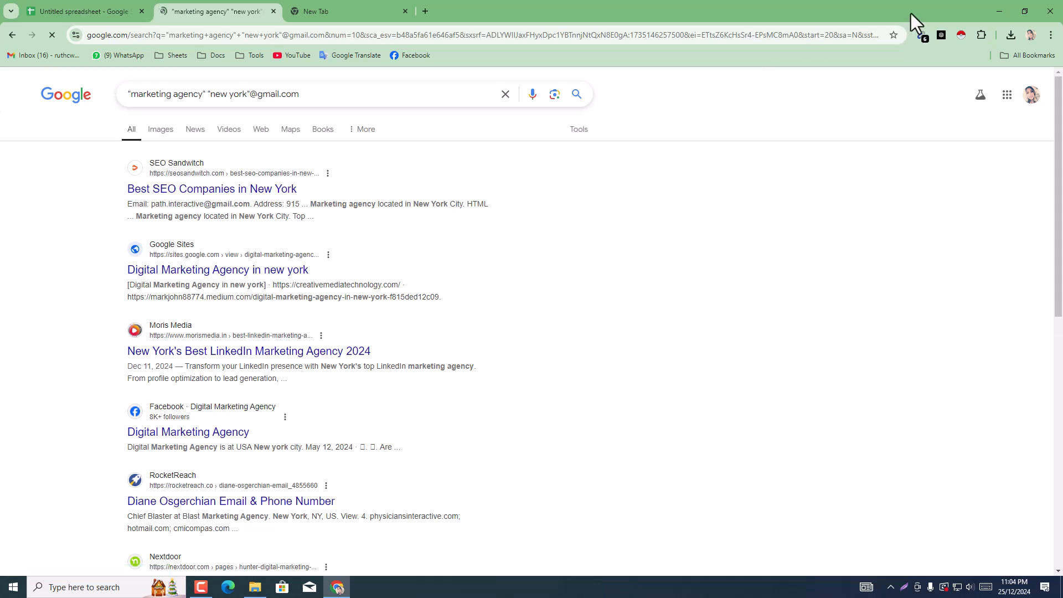
Step: Try pasting Email Extractor's current list into the sheet at A12, and clear the duplicated block A12:A20
click(918, 37)
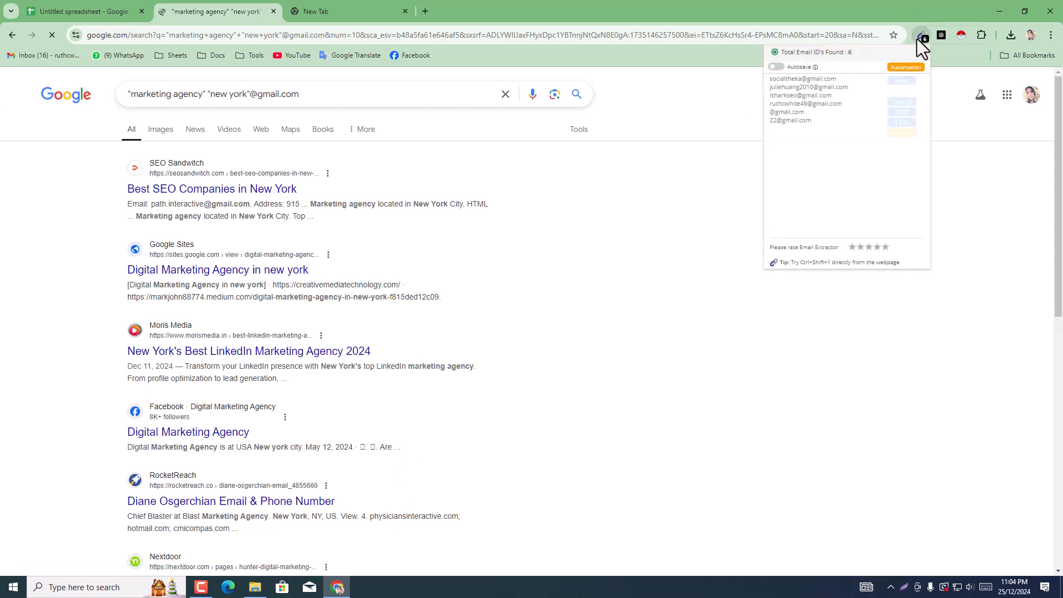
click(901, 103)
click(129, 7)
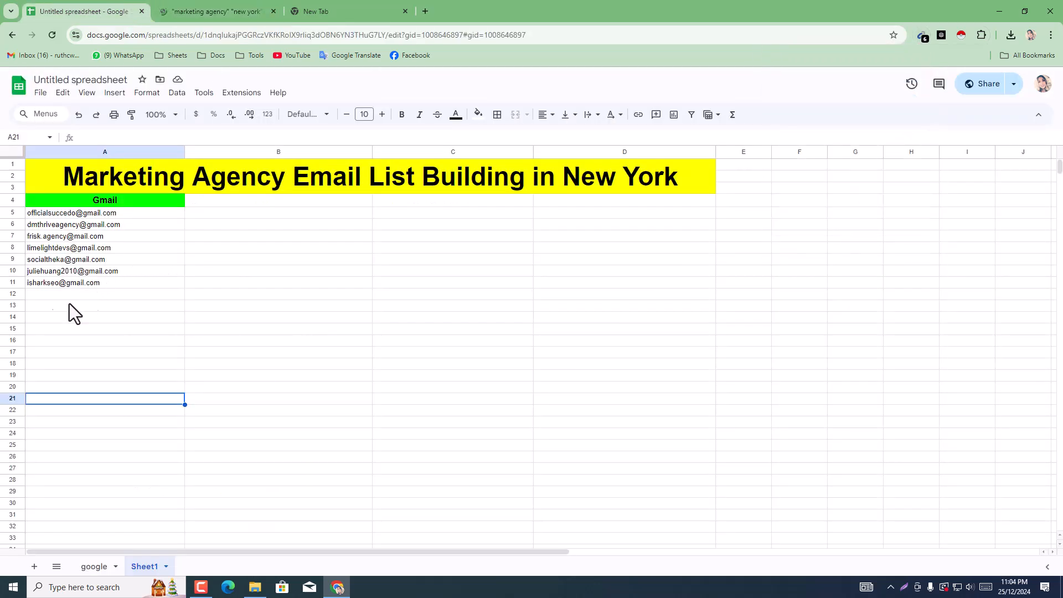
click(44, 299)
right_click(45, 297)
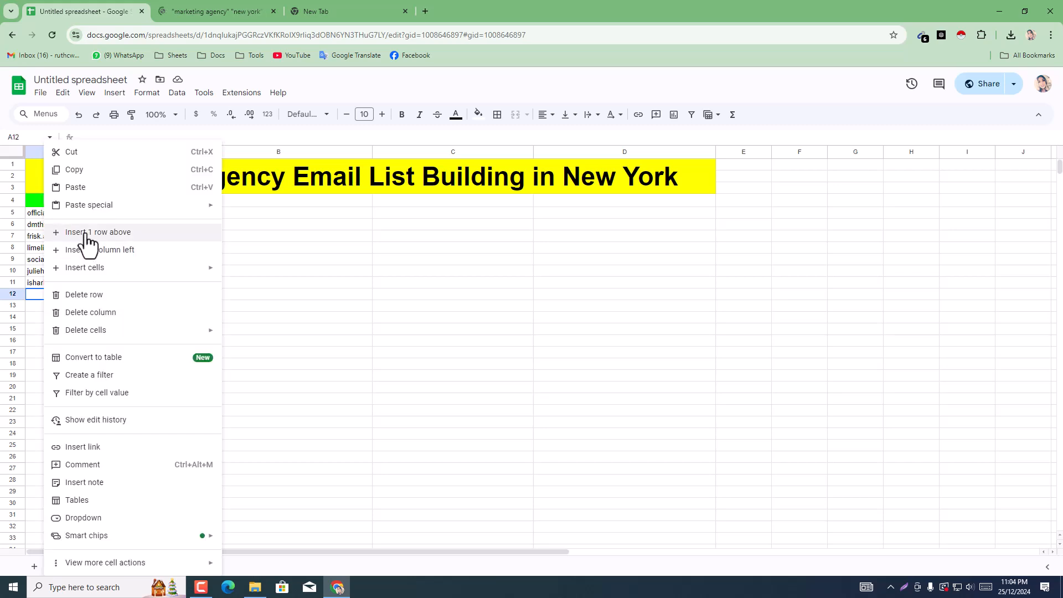
click(75, 187)
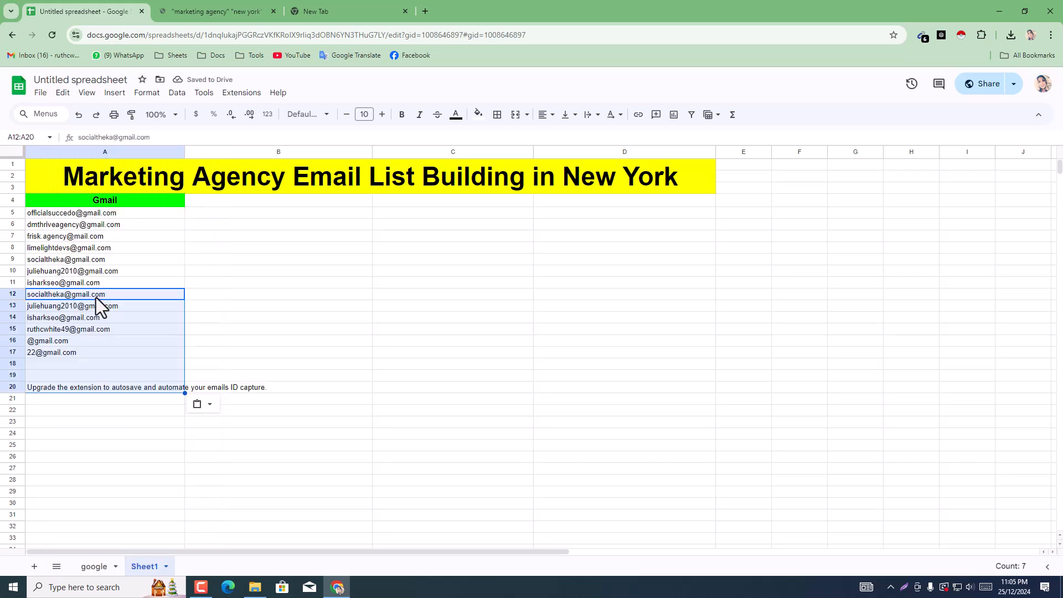
key(Delete)
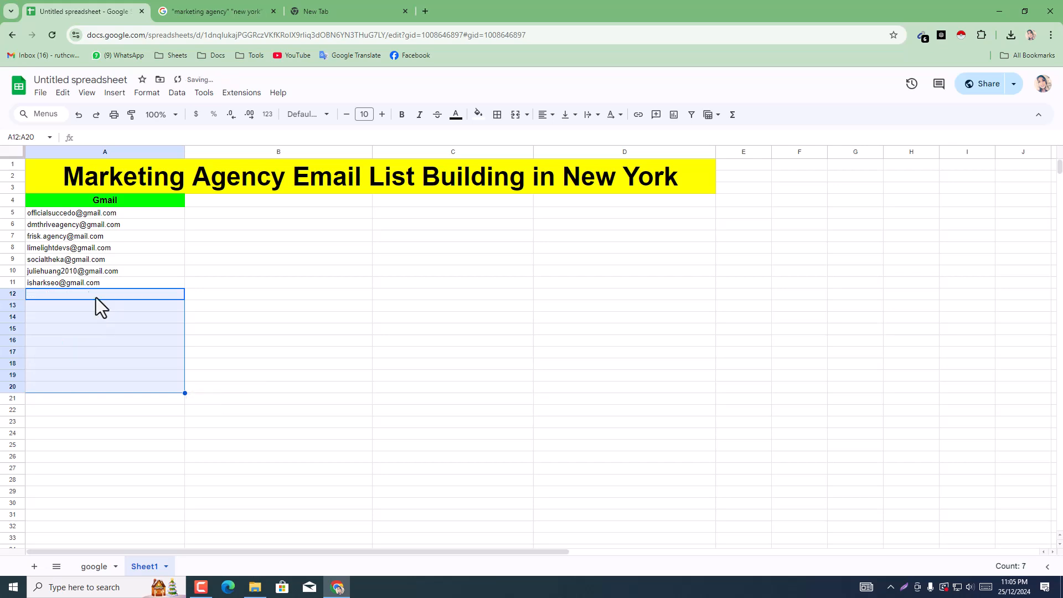
Step: Switch back to the Google search results and advance to page 4
click(254, 10)
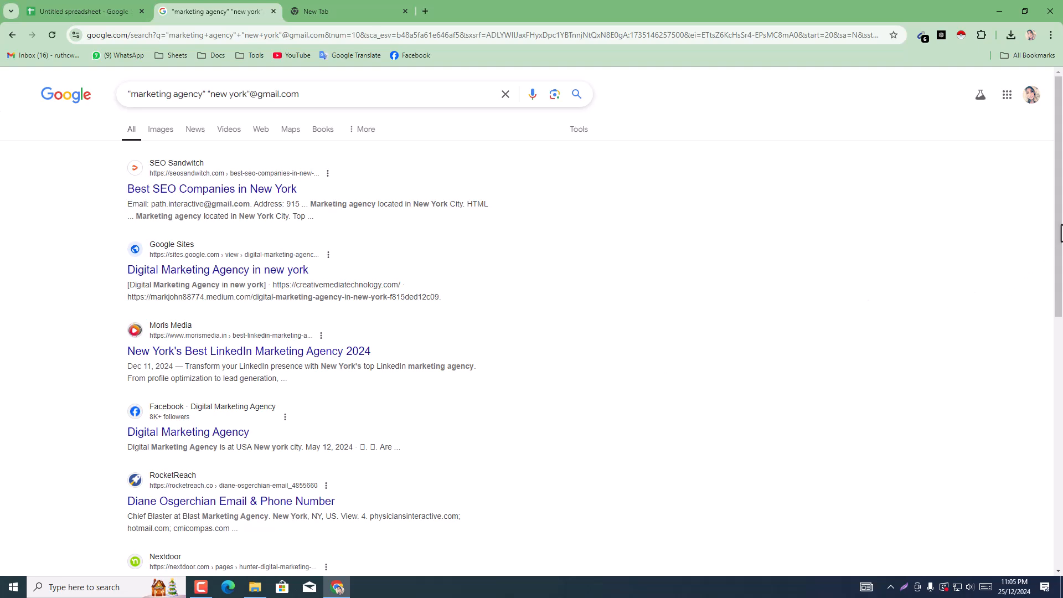
drag(1059, 254, 1061, 534)
click(406, 476)
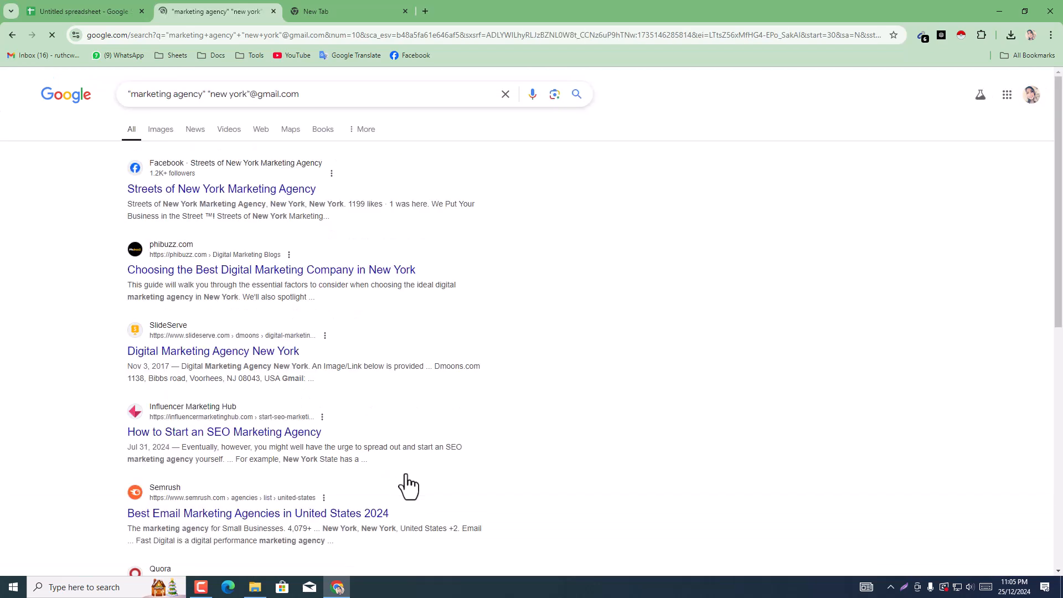
Step: Copy all emails listed in Email Extractor into the sheet starting at A12, and clear the unwanted entries in A15:A22
click(924, 37)
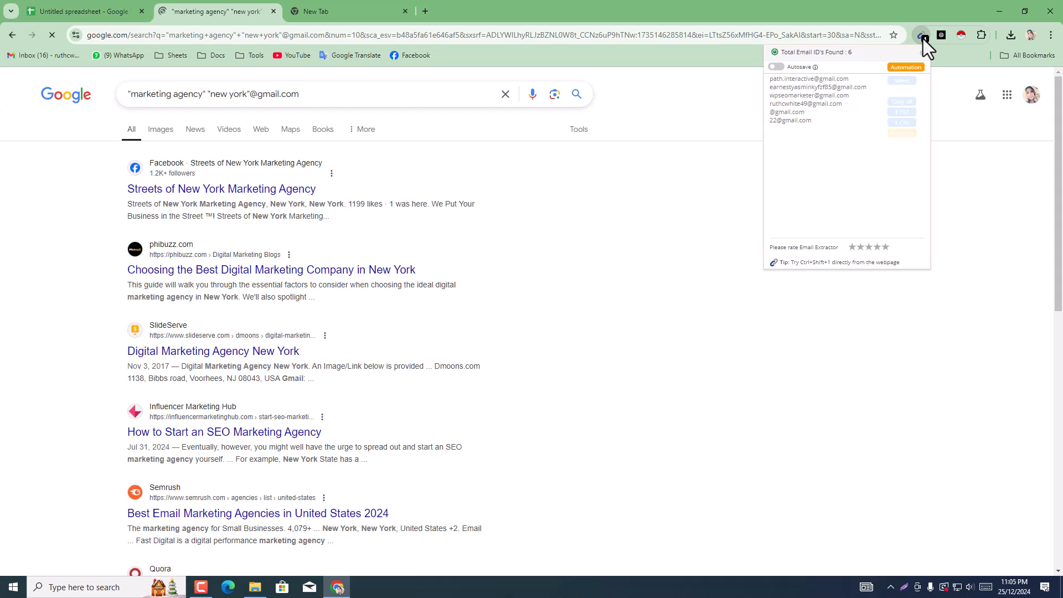
click(902, 102)
click(69, 9)
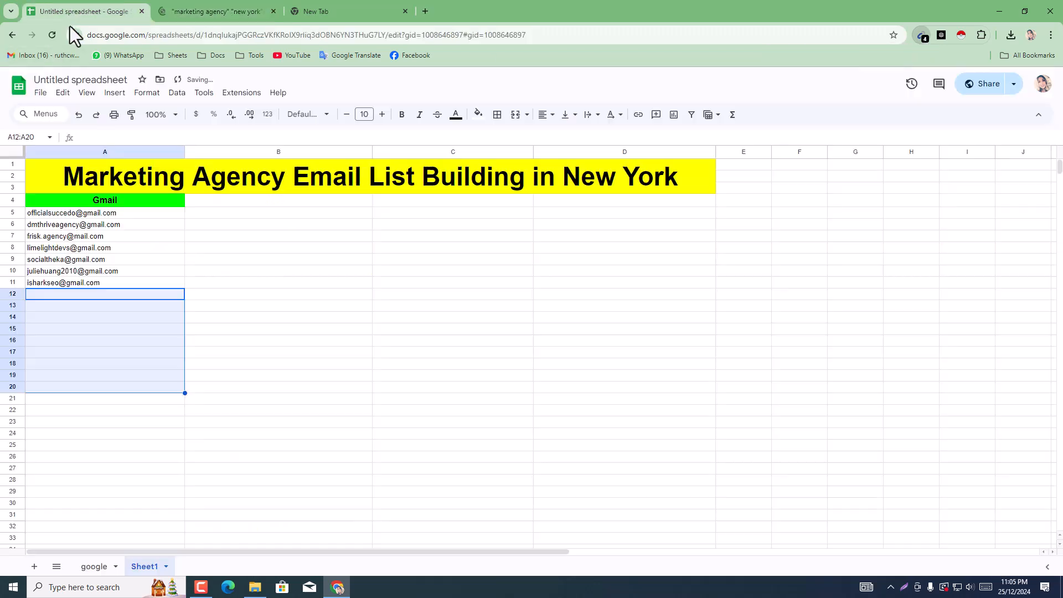
click(55, 326)
click(52, 294)
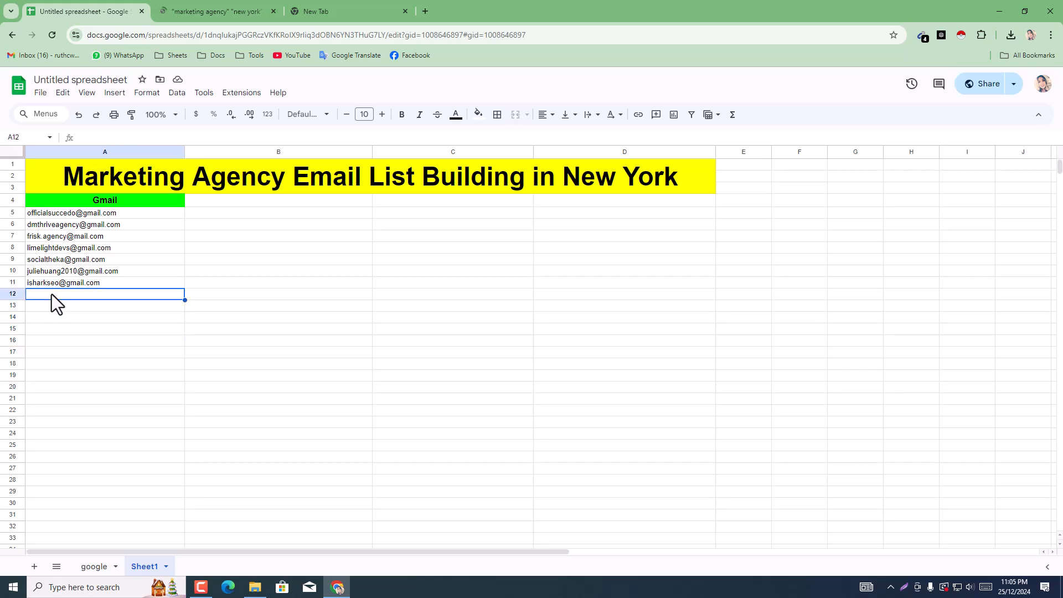
right_click(51, 294)
click(93, 188)
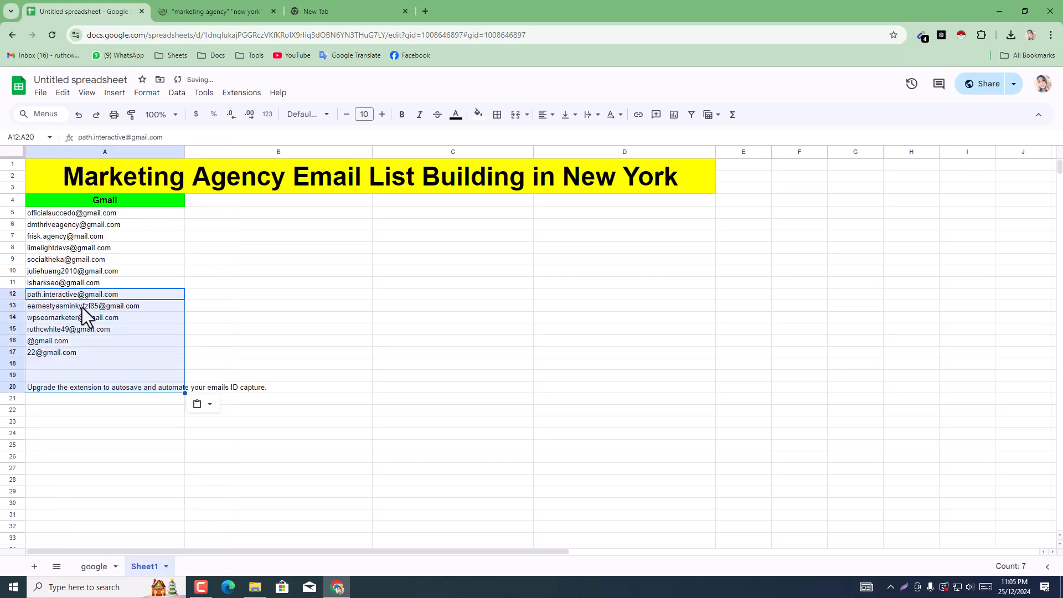
drag(63, 330, 68, 412)
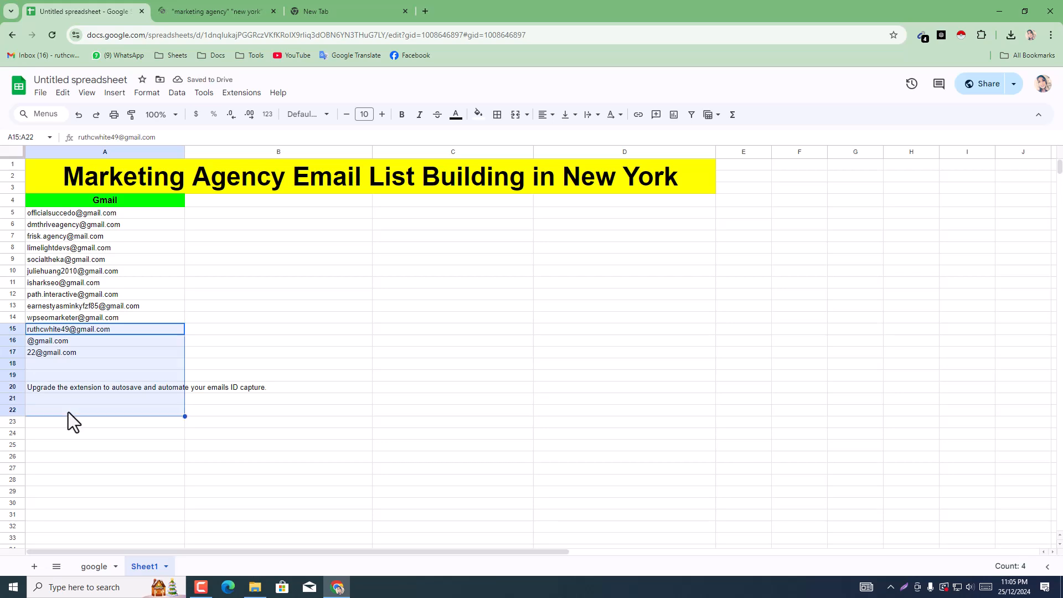
key(Delete)
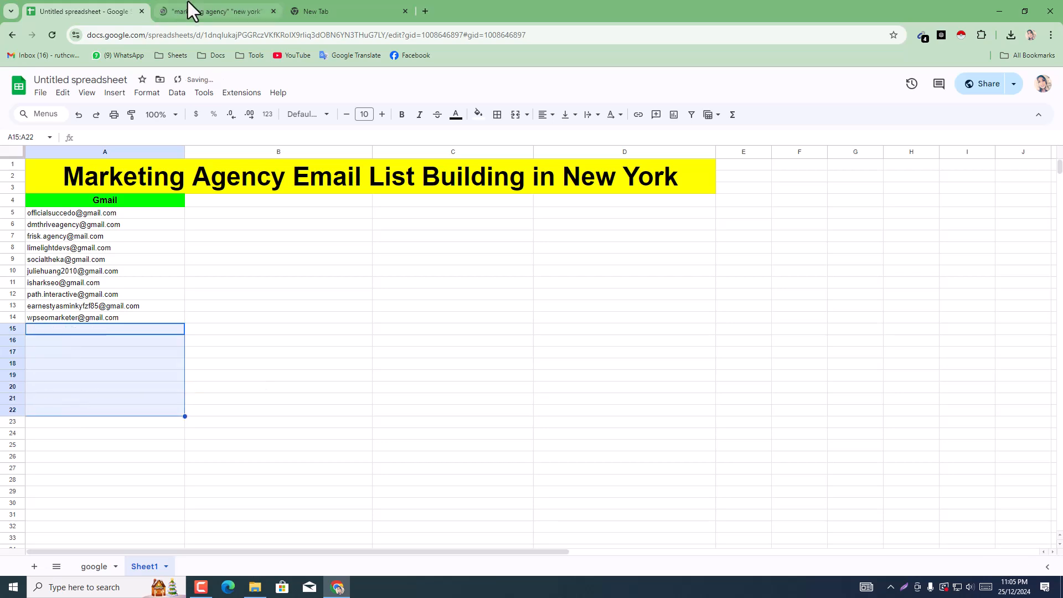
Step: Copy only the first email address from Email Extractor's list for results page 4 and paste it into cell A15
click(187, 7)
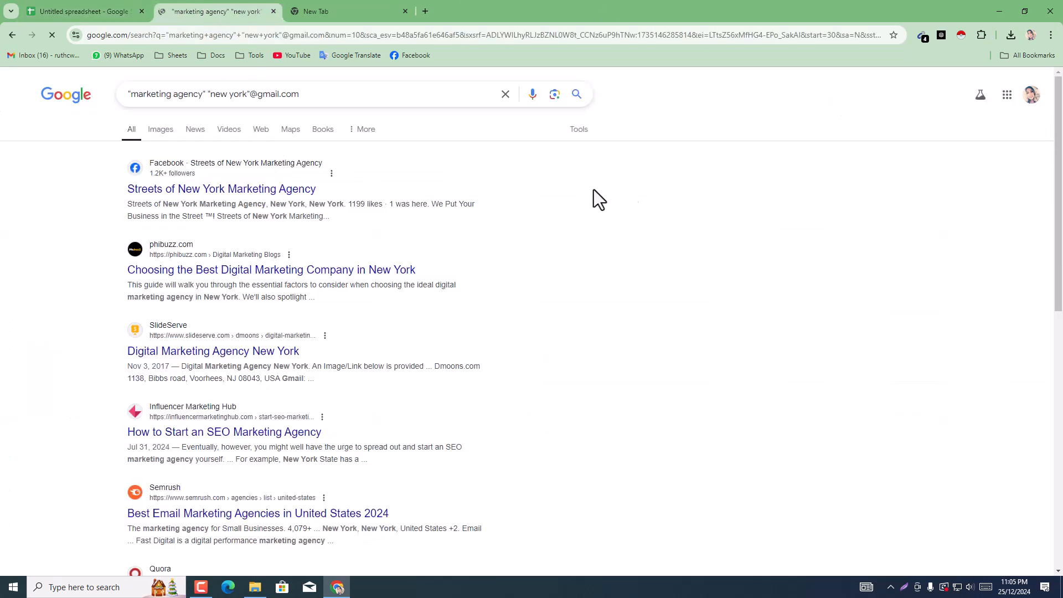
click(922, 37)
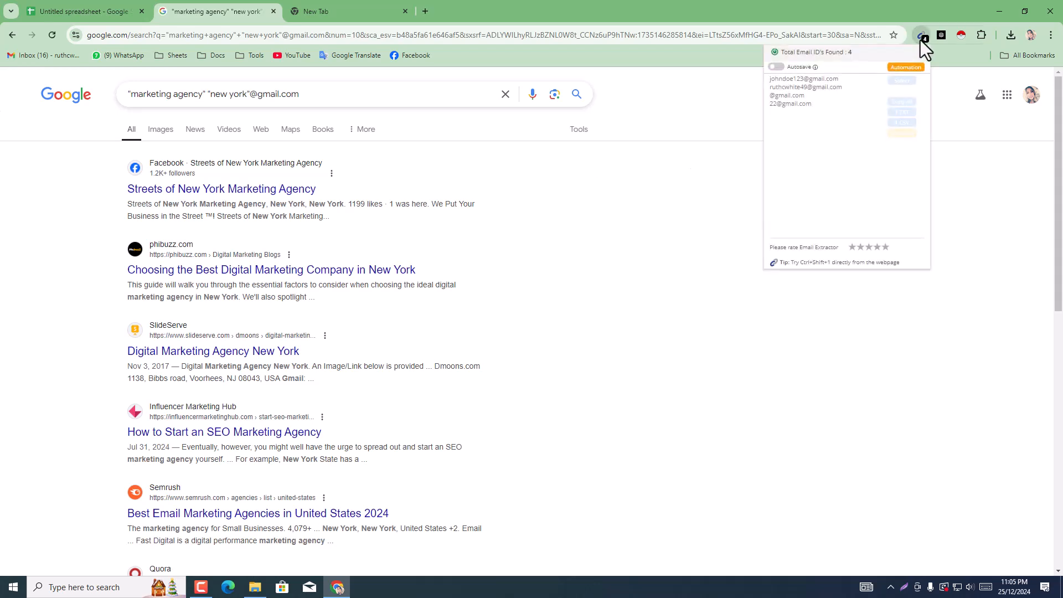
triple_click(830, 82)
right_click(831, 82)
click(850, 95)
click(101, 3)
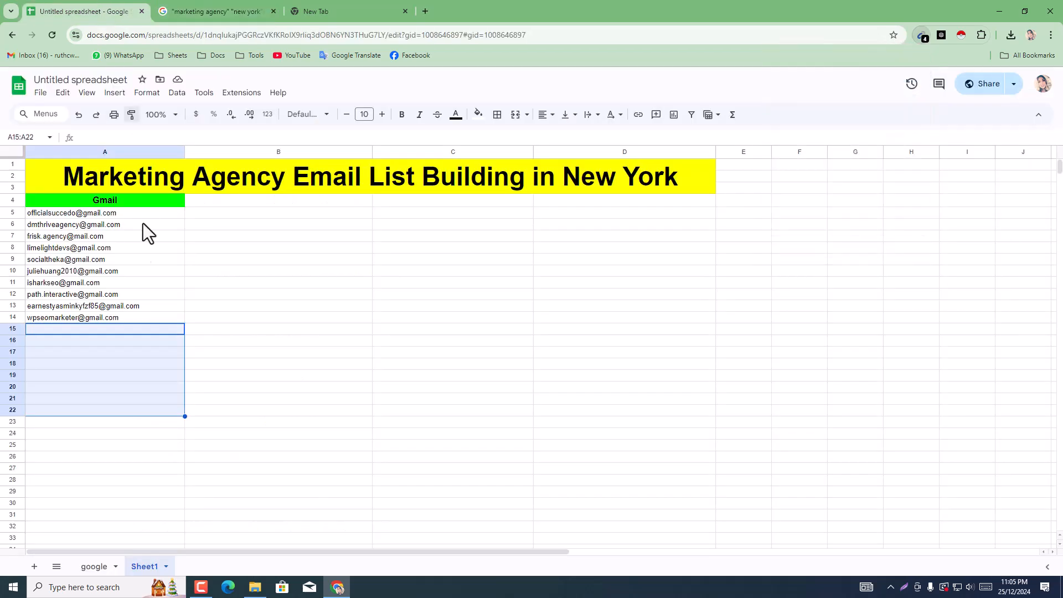
click(112, 328)
right_click(112, 329)
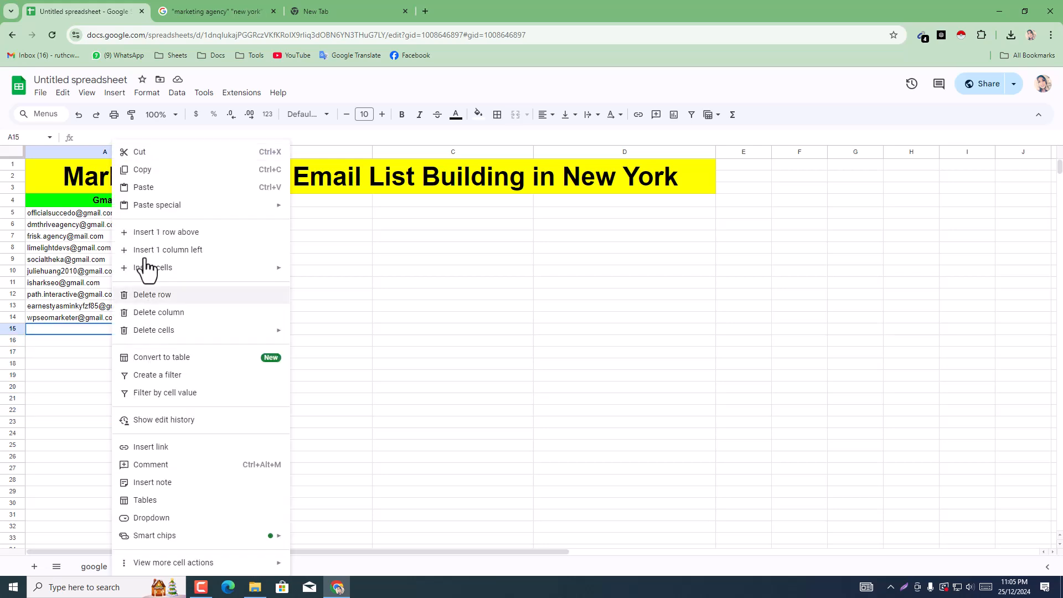
click(146, 191)
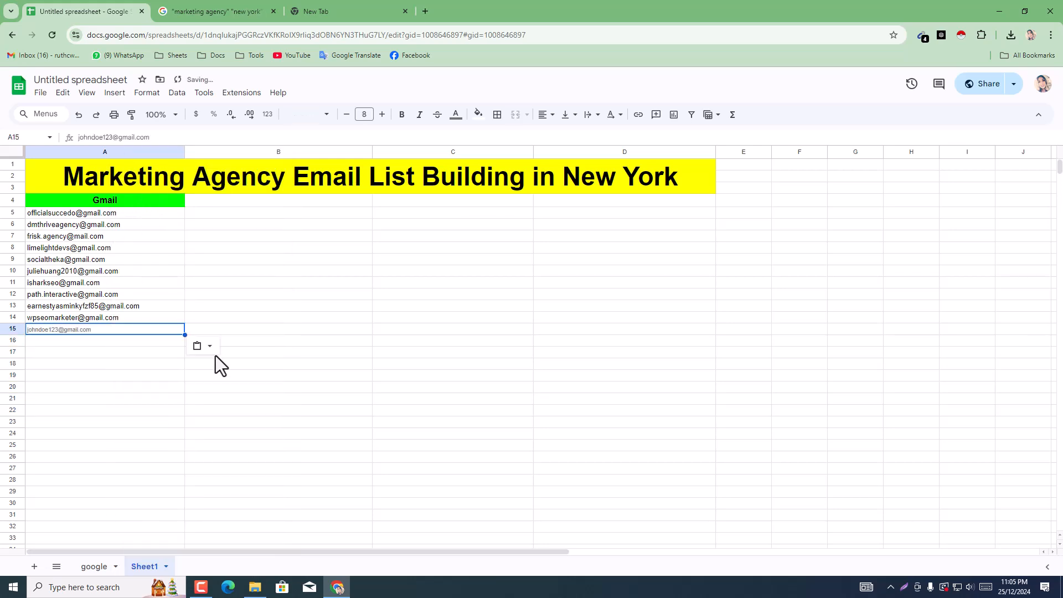
Step: Undo the paste in A15 and paste the copied email address as text inside the cell, keeping the sheet's own formatting
key(ctrl+z)
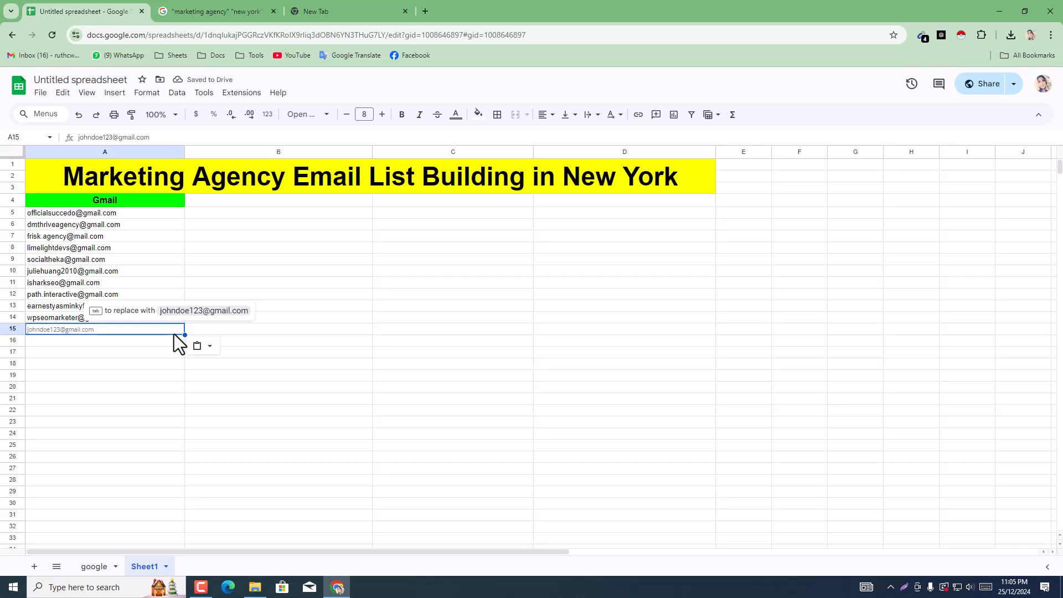
double_click(108, 332)
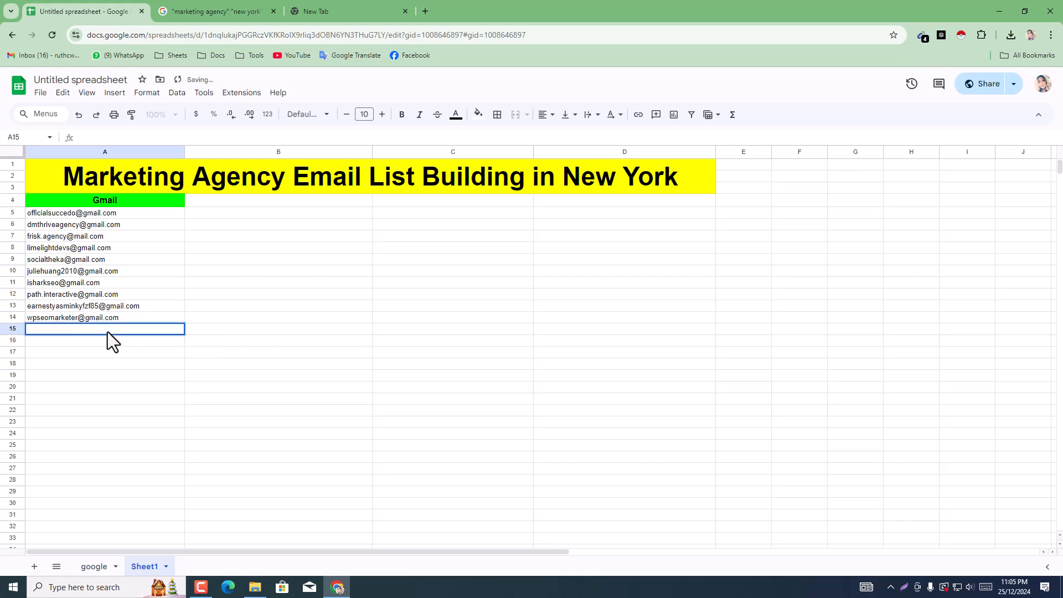
key(ctrl+v)
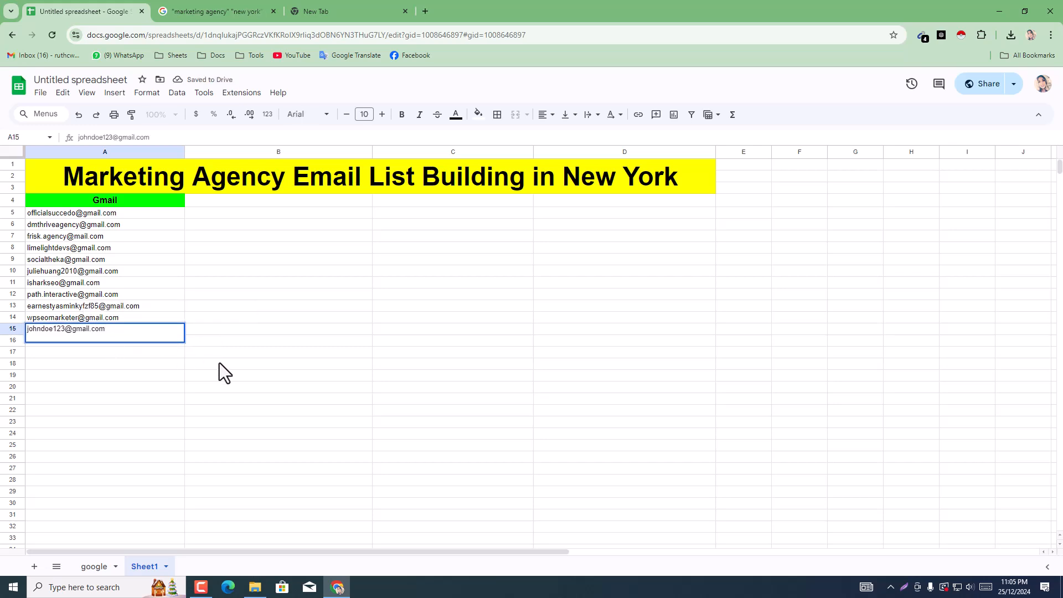
click(219, 363)
Step: Switch to the Google search results and advance from page 4 to page 5
click(213, 9)
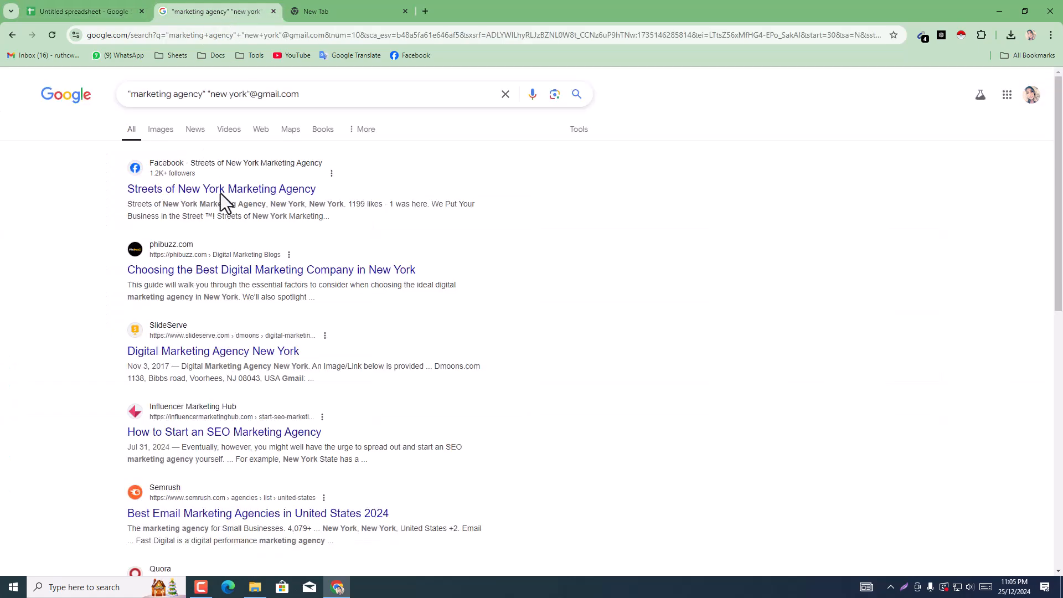
scroll(532, 321, down, 6)
scroll(532, 322, up, 6)
scroll(1062, 376, down, 2)
scroll(1062, 377, down, 8)
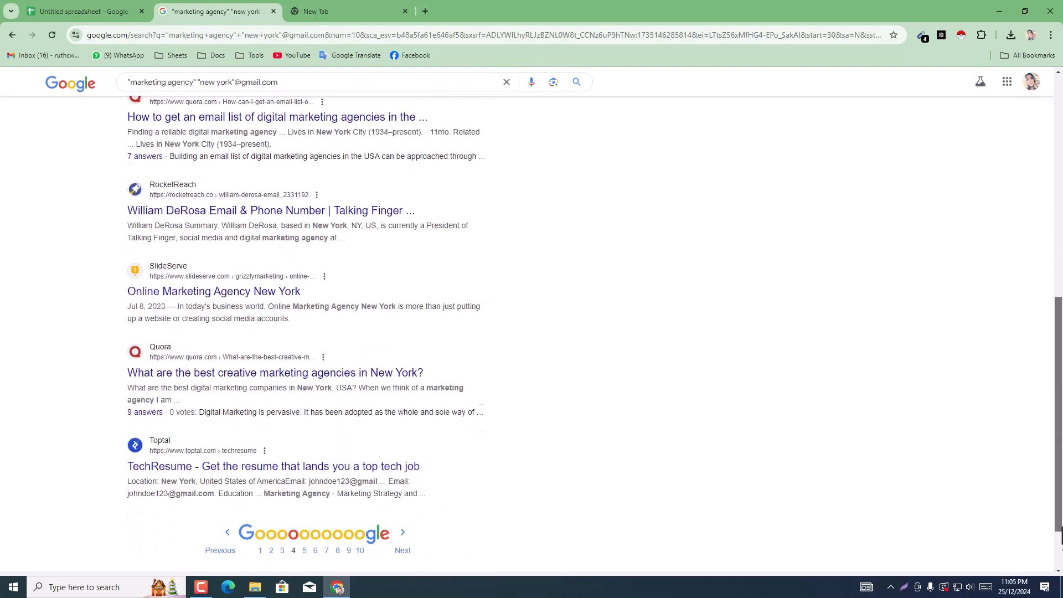
click(392, 476)
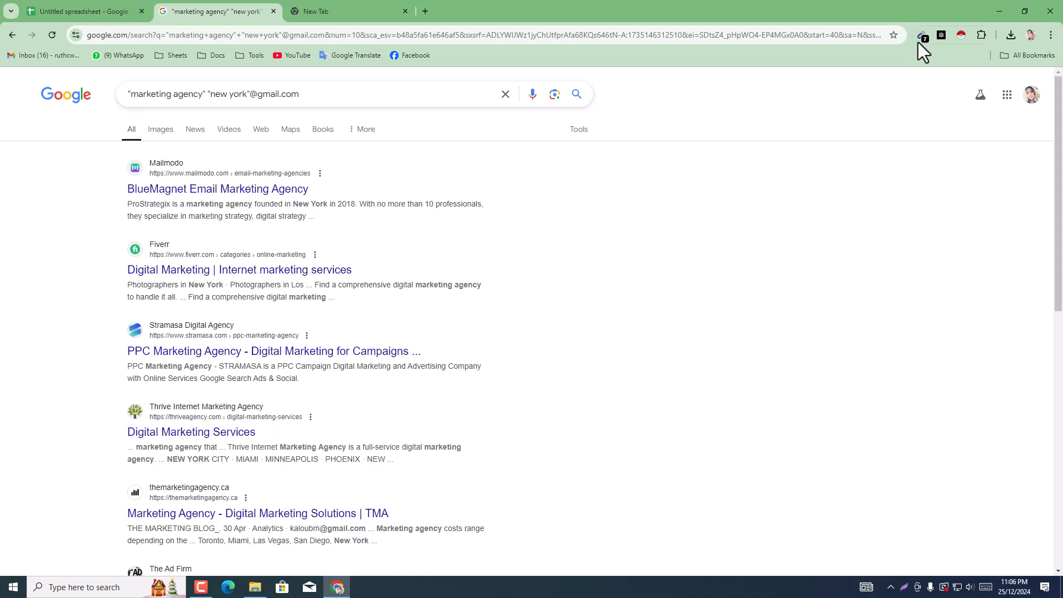
Step: Copy all emails that Email Extractor lists for results page 5 and paste them into the sheet starting at A16
scroll(679, 439, down, 8)
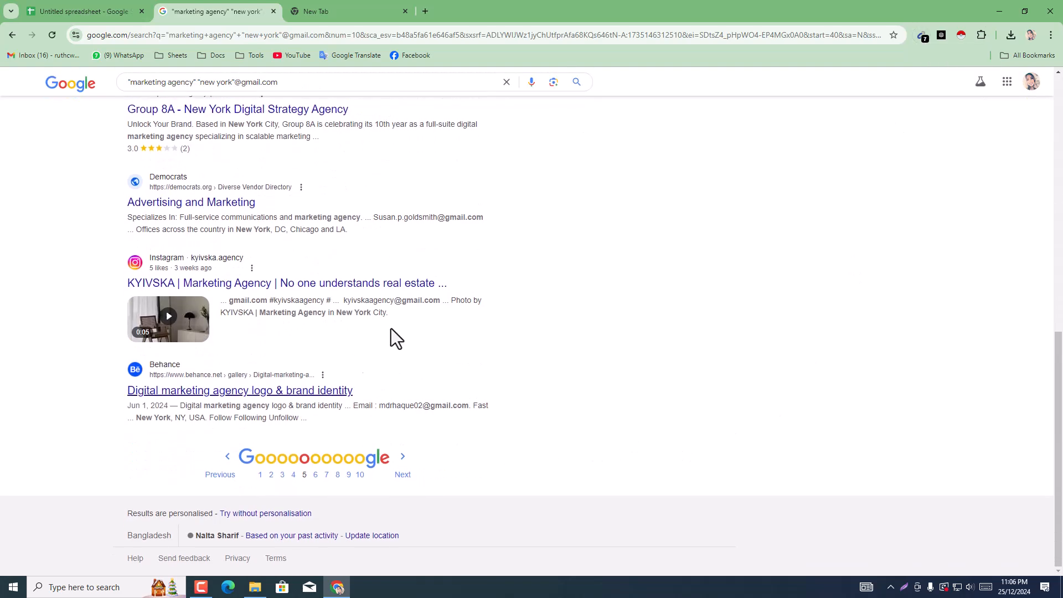
scroll(953, 210, up, 3)
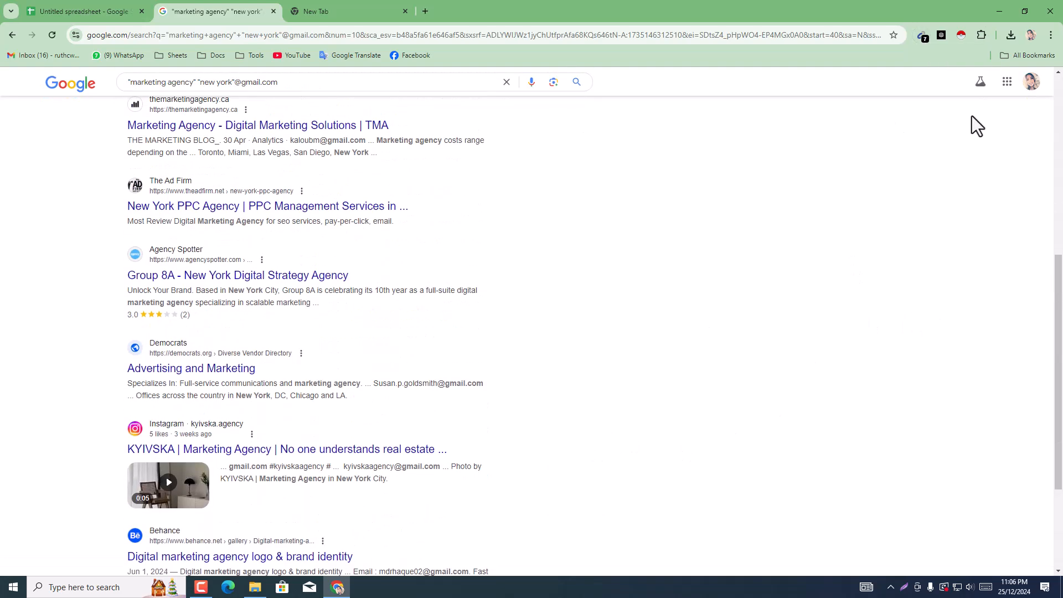
click(923, 36)
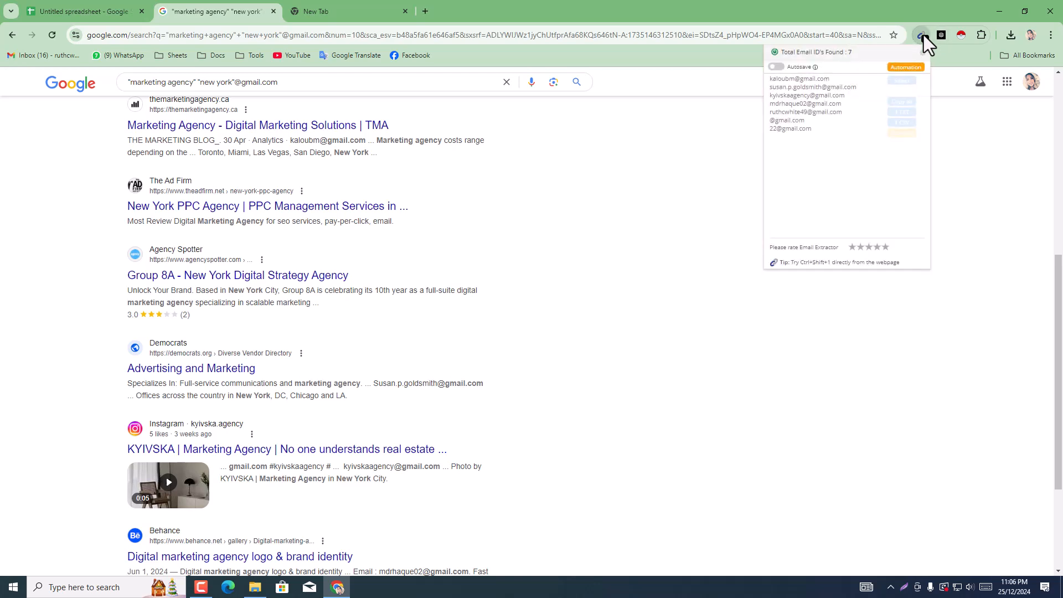
click(901, 102)
click(64, 16)
click(74, 341)
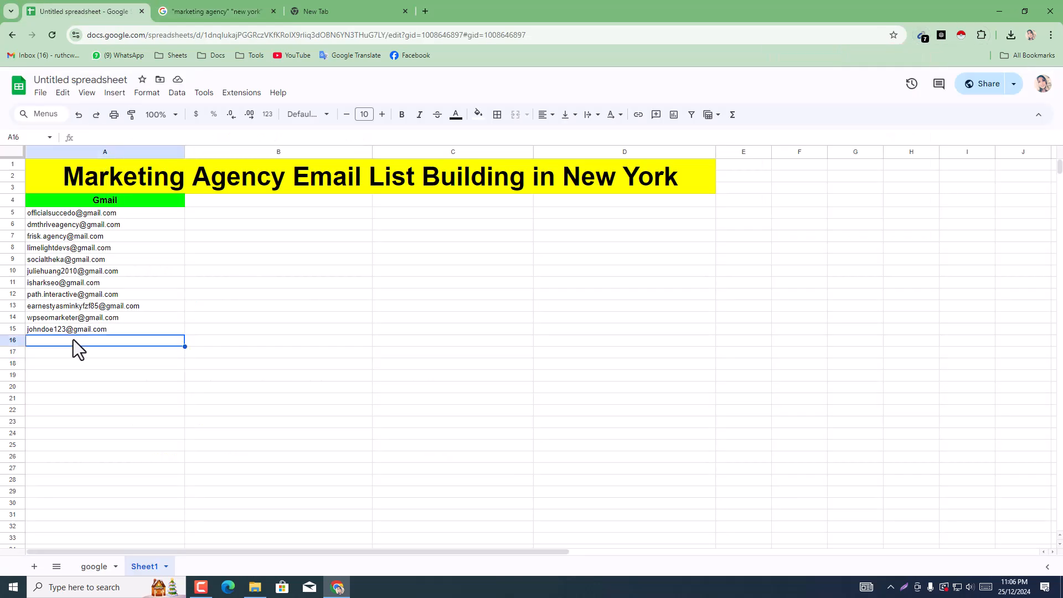
right_click(73, 340)
click(123, 191)
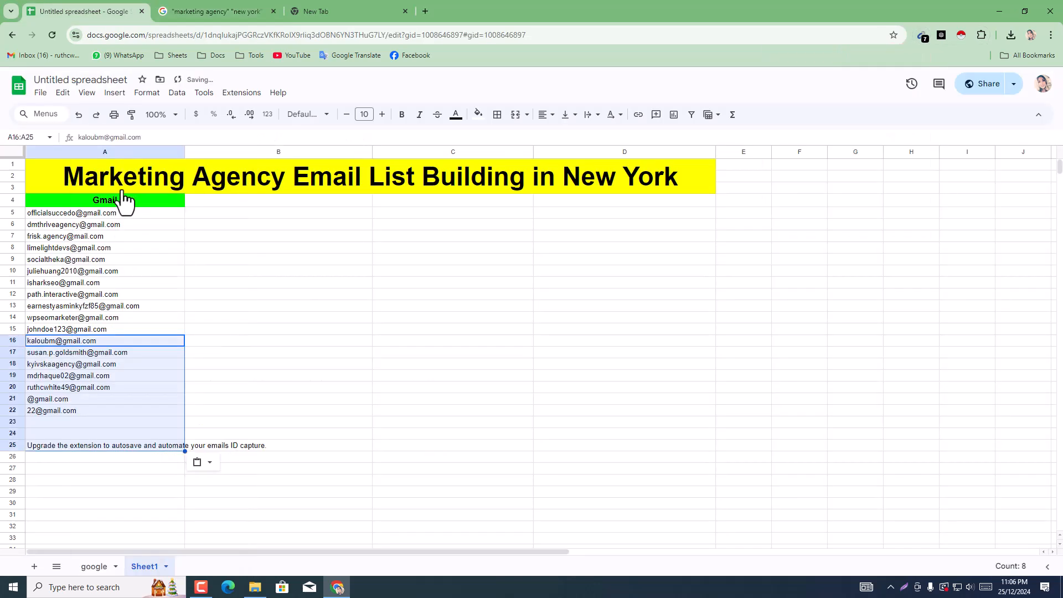
Step: Clear the unwanted pasted entries in A20:A26
click(75, 400)
drag(75, 388, 95, 461)
key(Delete)
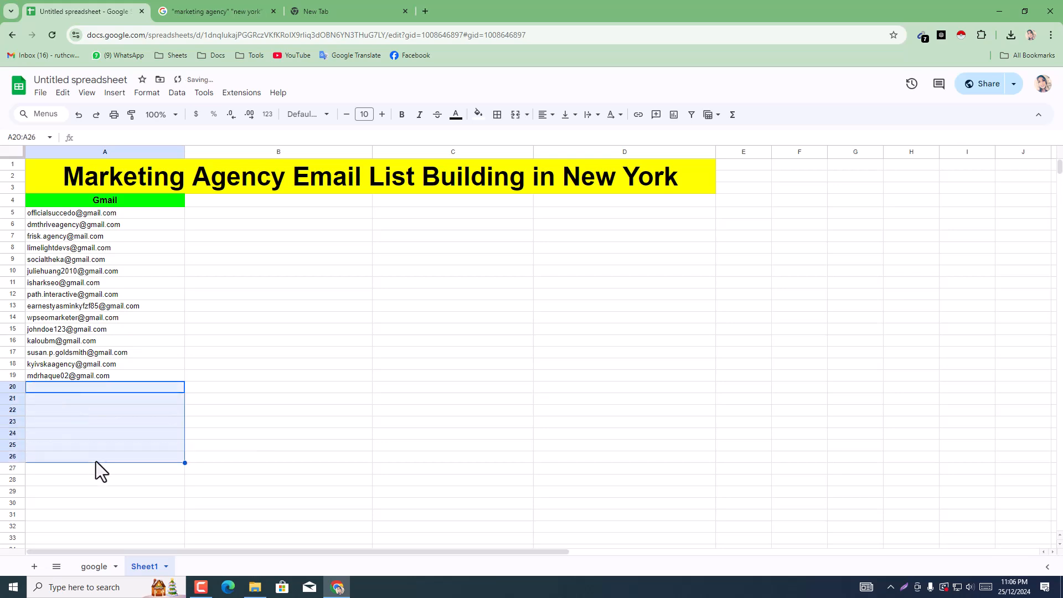
click(308, 447)
Step: Switch to the Google search results and advance from page 5 to page 6
click(232, 8)
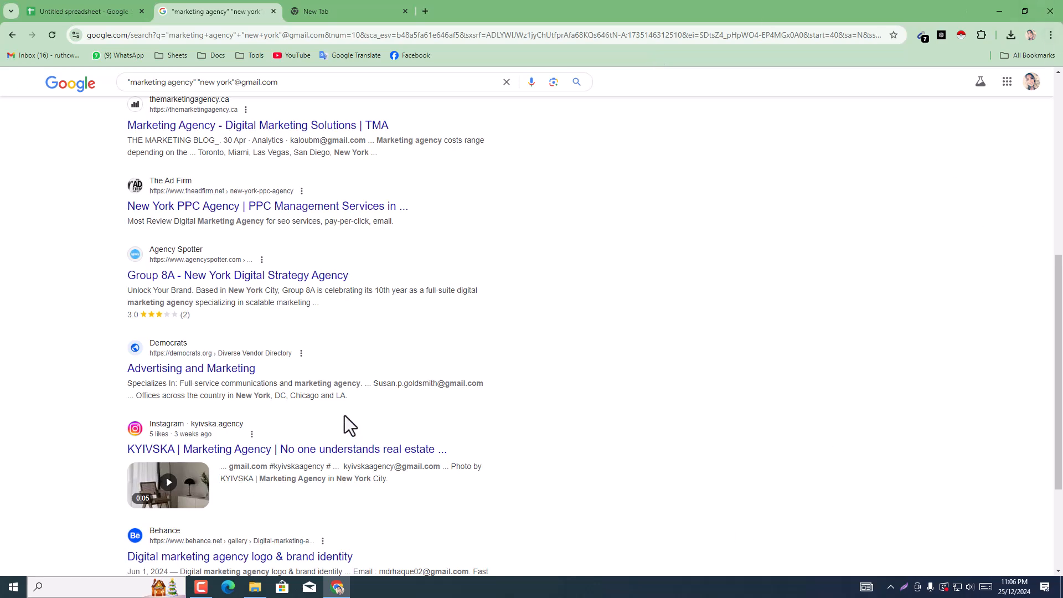
scroll(308, 487, down, 3)
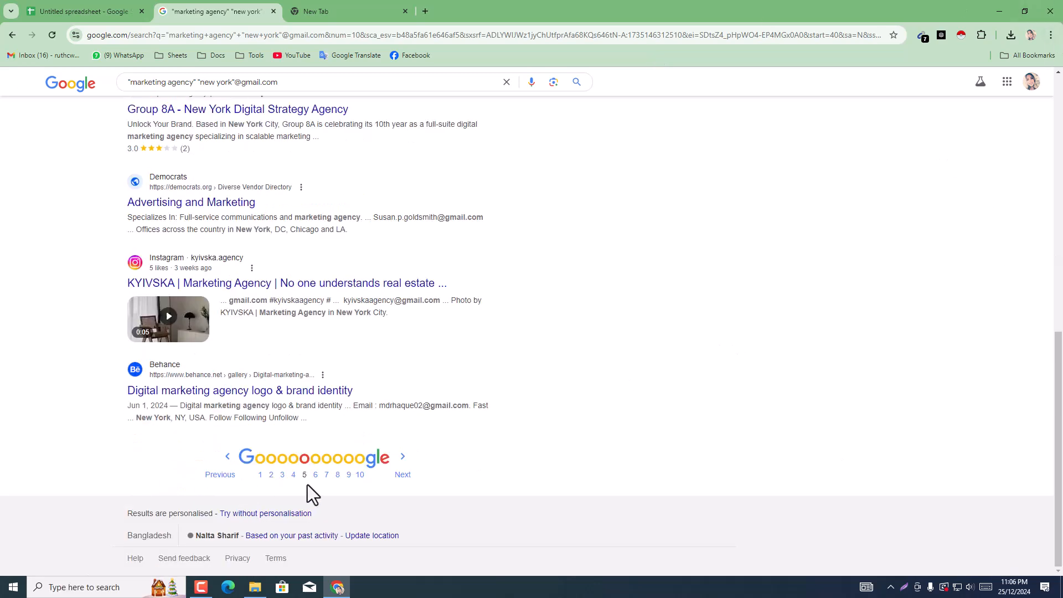
click(399, 475)
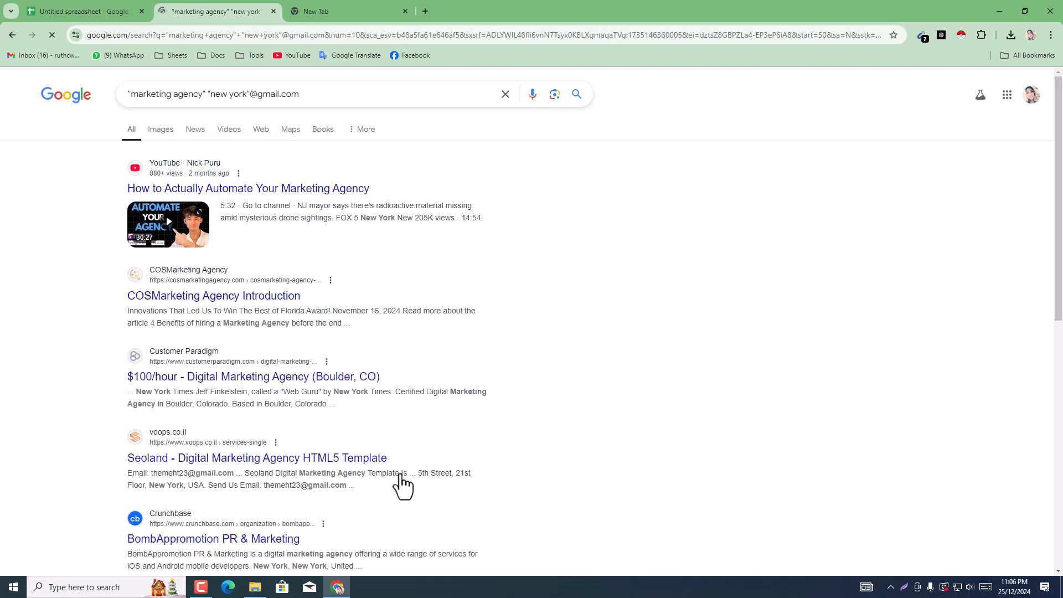
Step: Copy all emails that Email Extractor lists for results page 6 into the sheet starting at A20, and clear the unwanted entries in A22:A28
scroll(792, 310, down, 10)
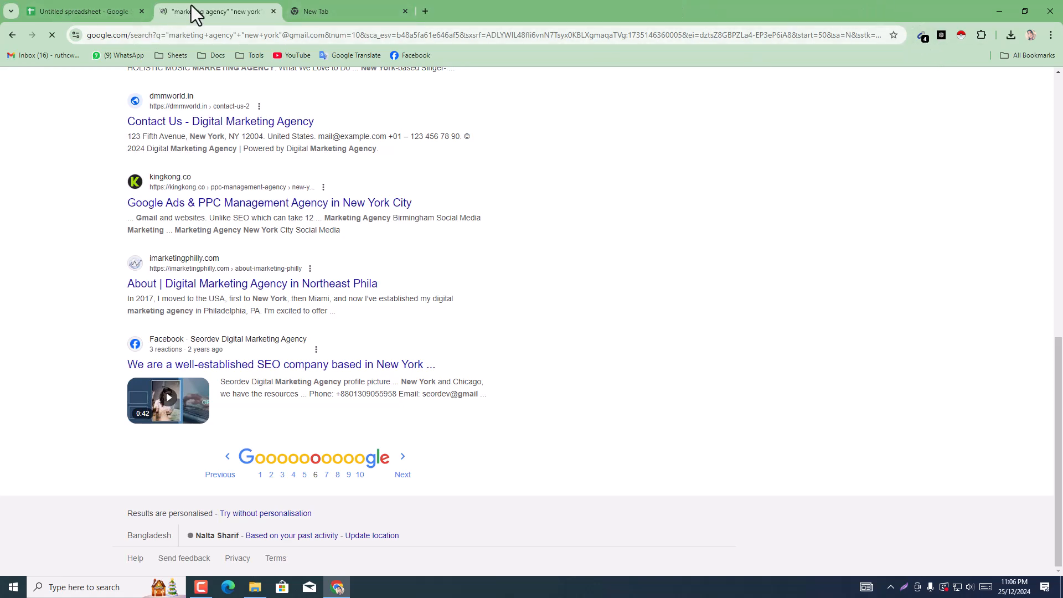
mouse_move(148, 2)
click(923, 36)
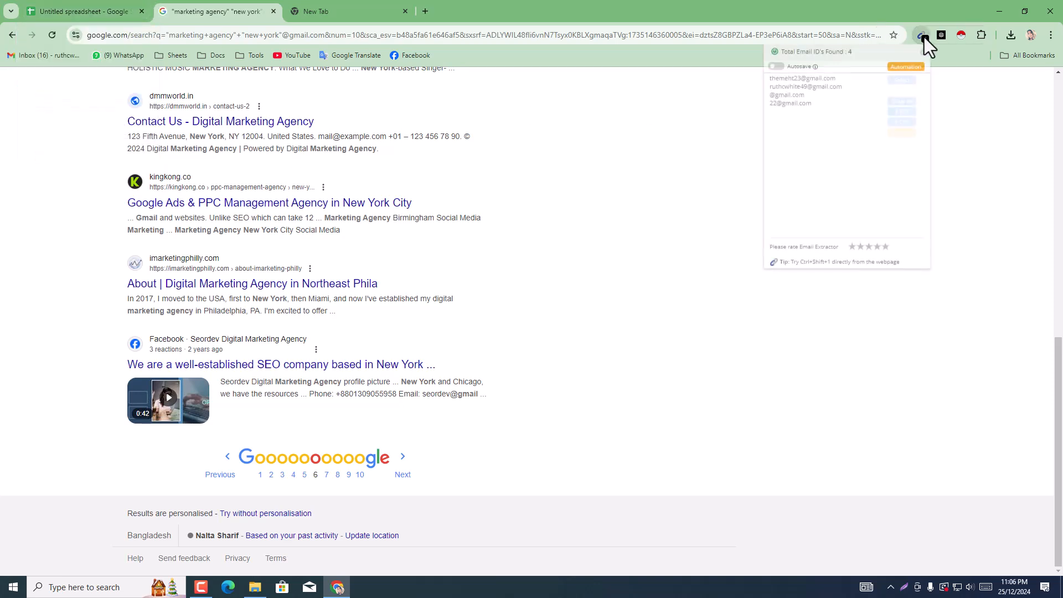
click(901, 103)
click(92, 1)
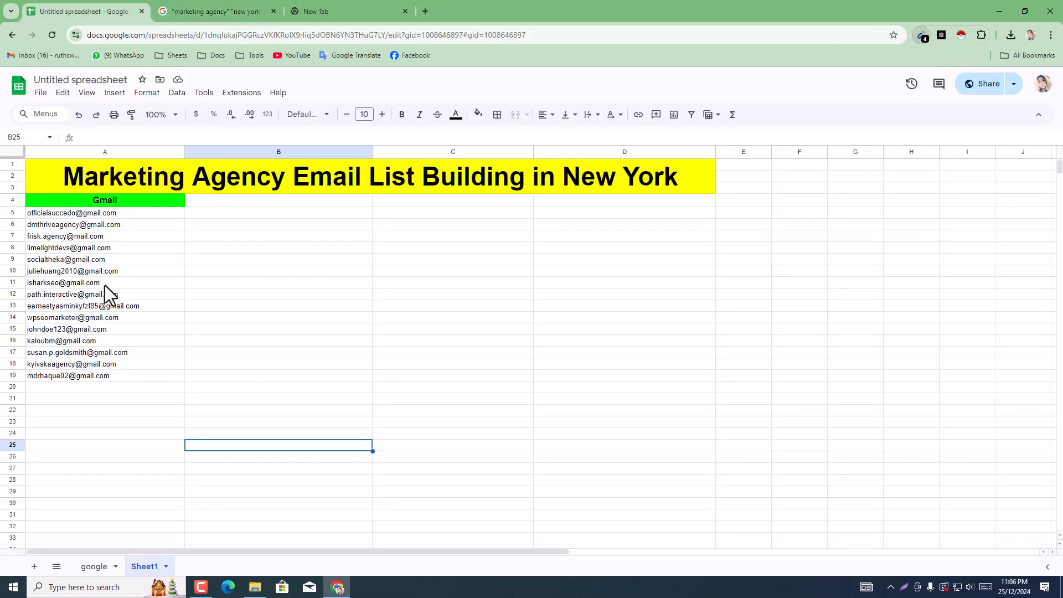
click(46, 390)
right_click(45, 390)
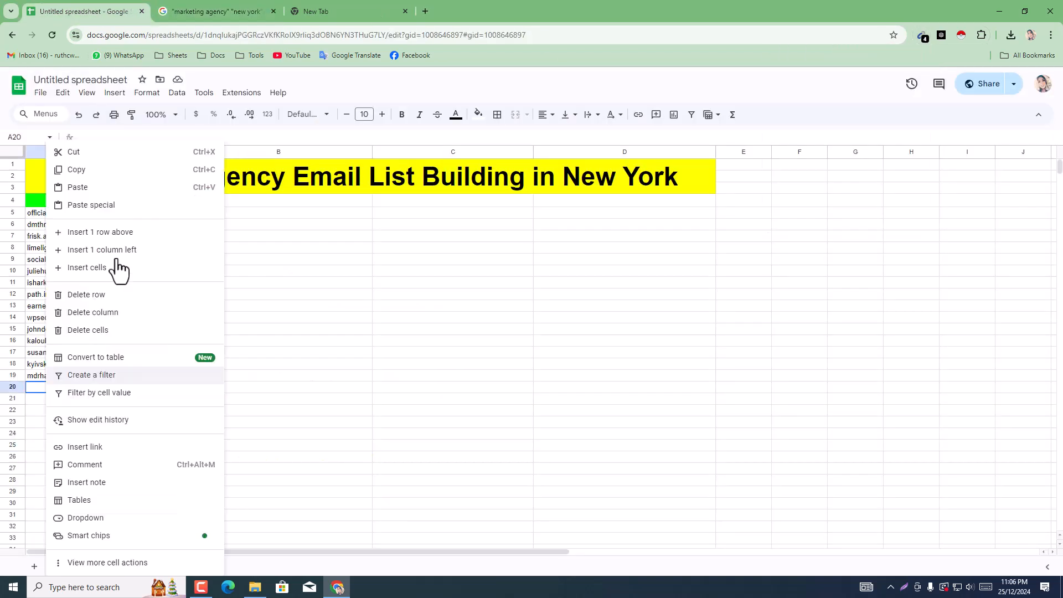
click(102, 189)
drag(54, 410, 74, 478)
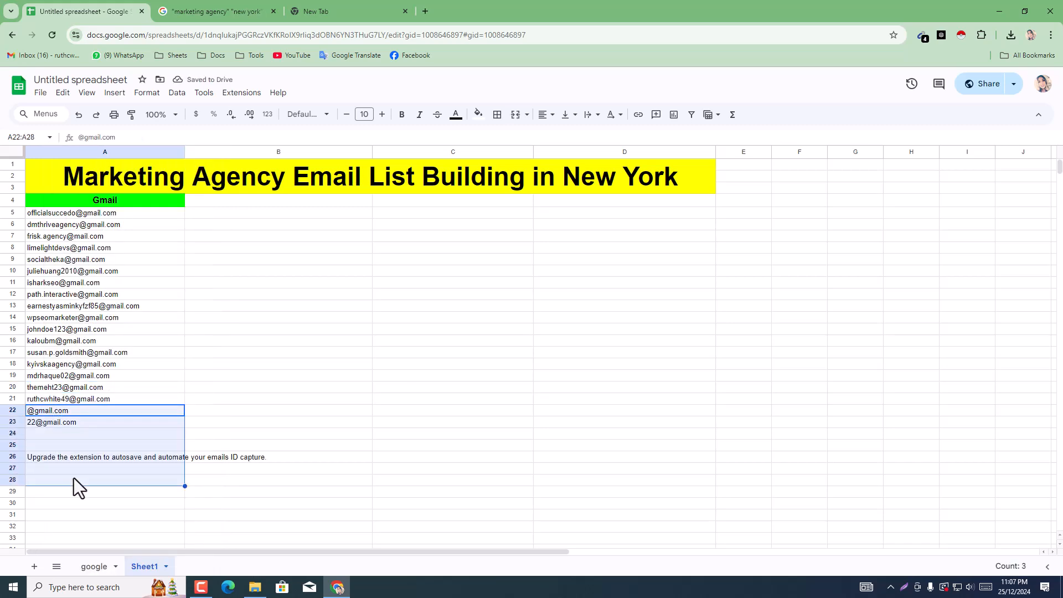
key(Delete)
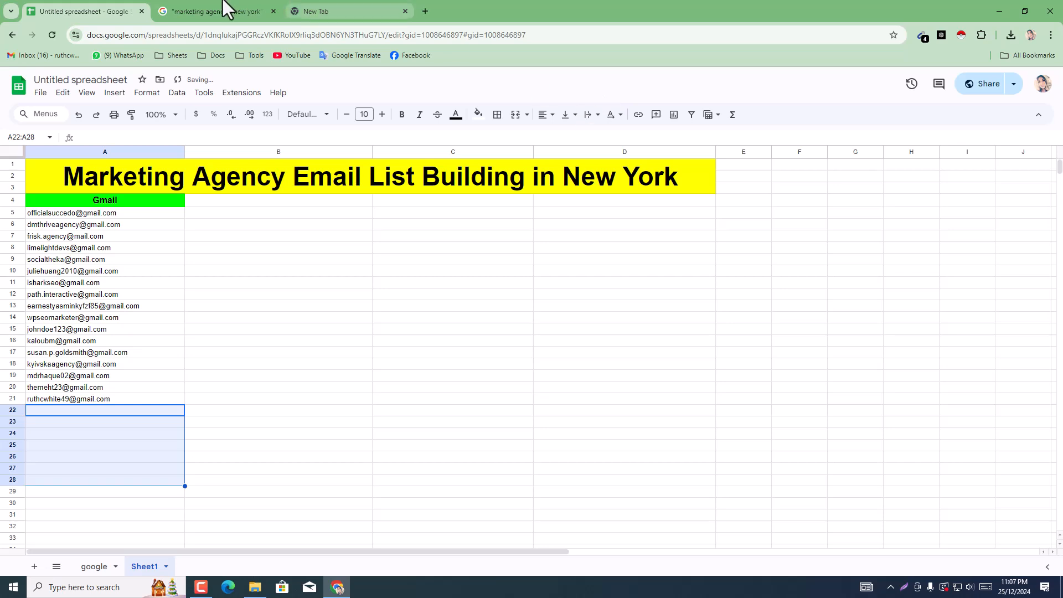
Step: Return to the Google search results and advance from page 6 to page 7
click(233, 7)
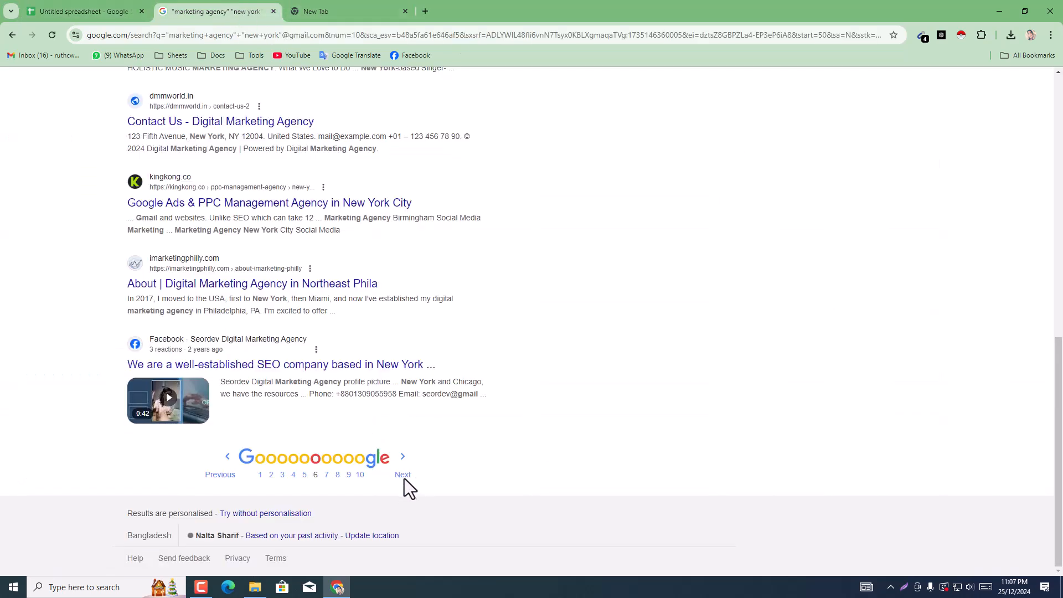
click(404, 478)
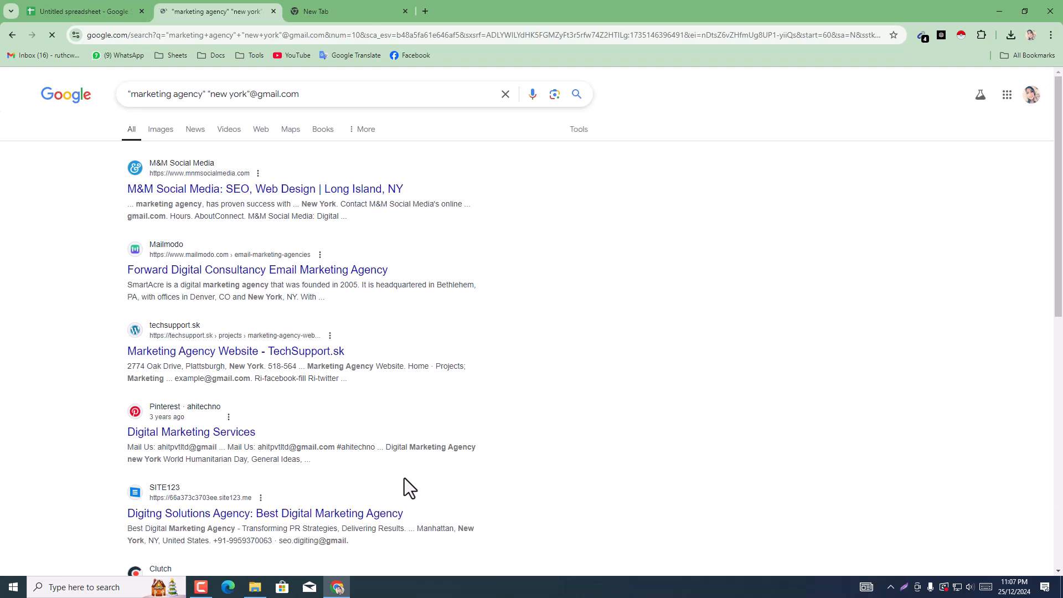
scroll(902, 353, down, 1)
scroll(901, 353, down, 10)
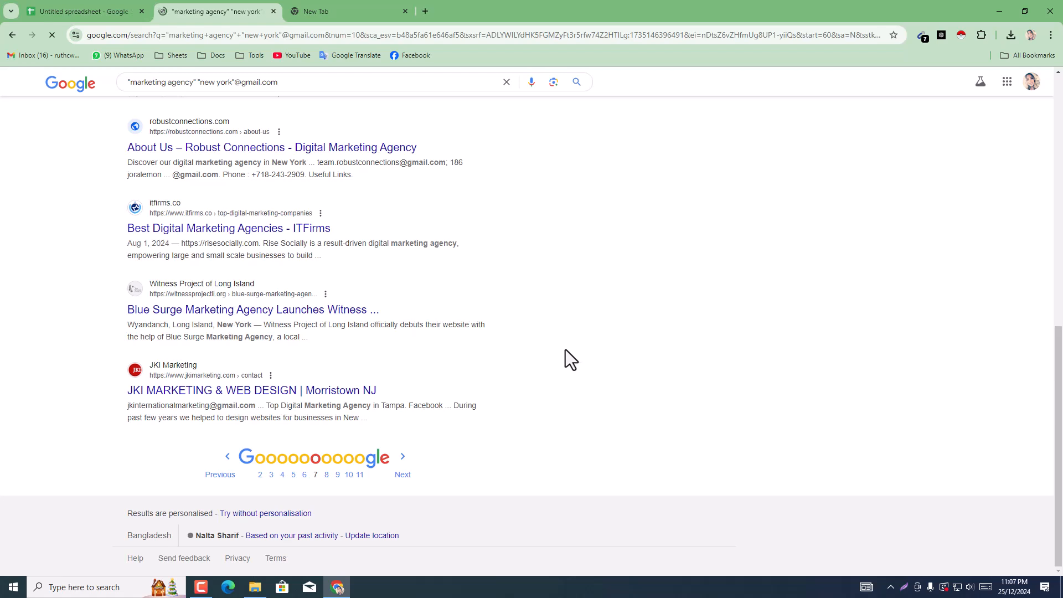
Step: Copy all emails that Email Extractor lists for results page 7 and paste them starting at A21, after clearing the unwanted address in that cell
click(923, 39)
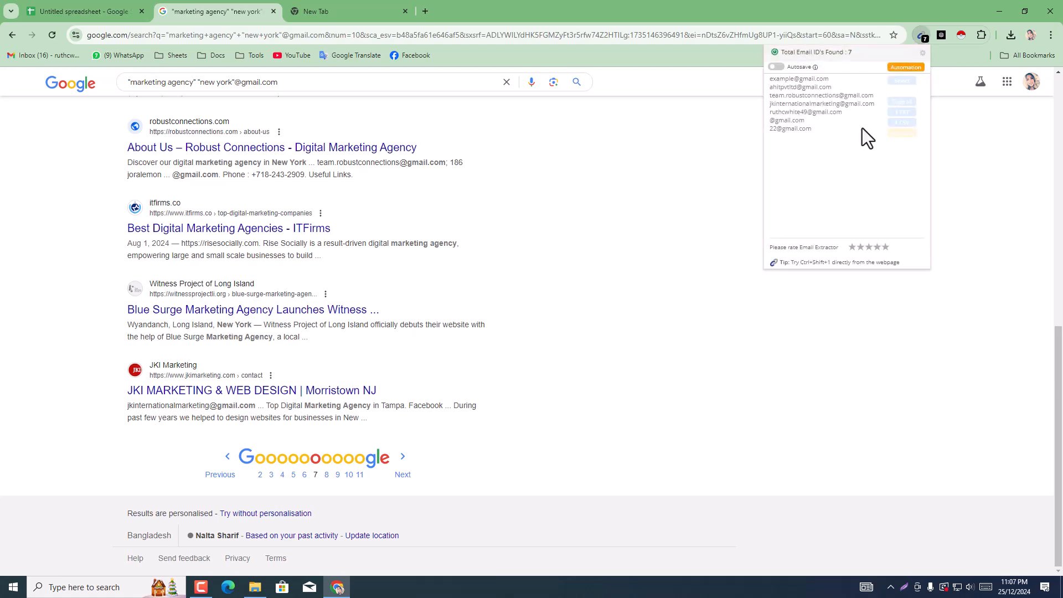
click(901, 102)
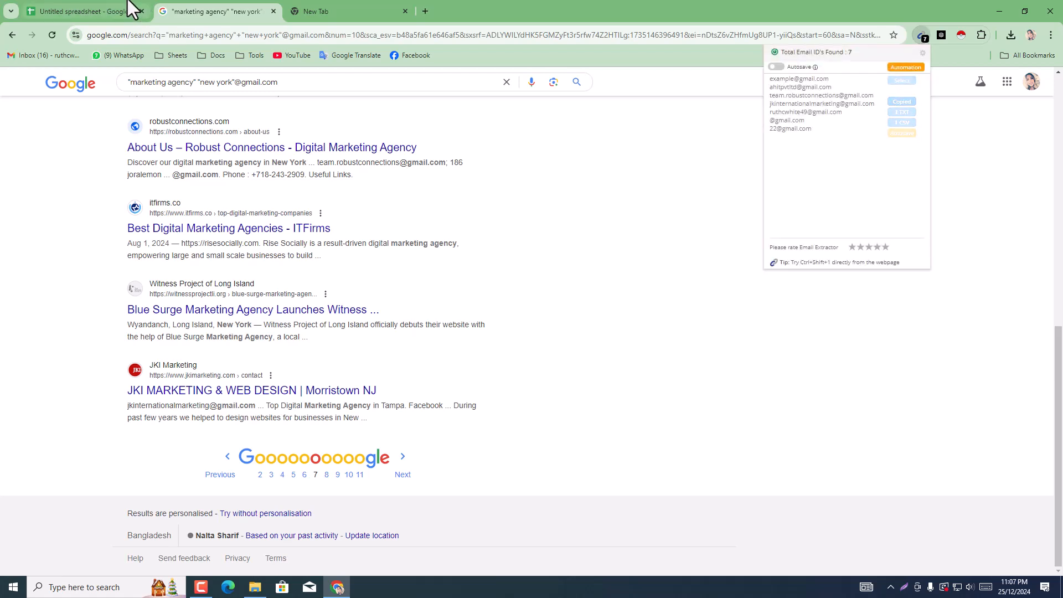
click(95, 10)
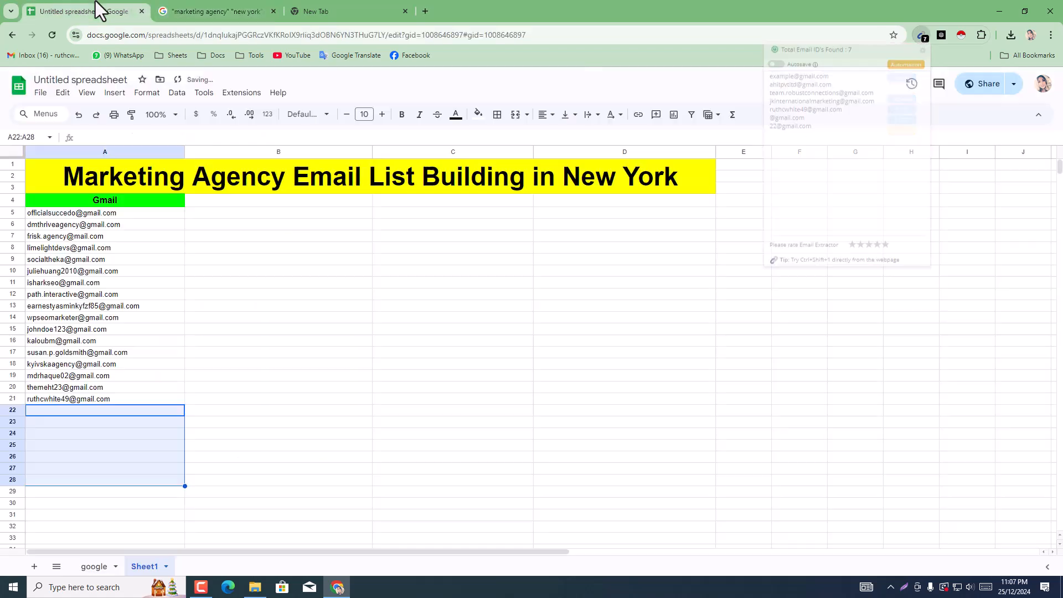
drag(76, 404, 79, 410)
right_click(78, 410)
click(67, 413)
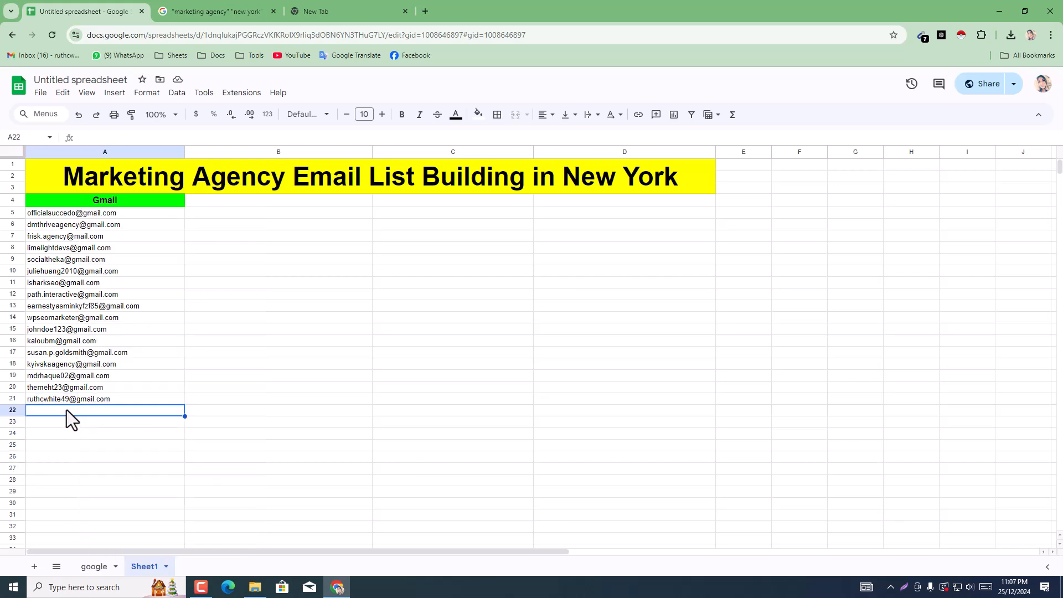
click(65, 400)
key(Delete)
right_click(66, 400)
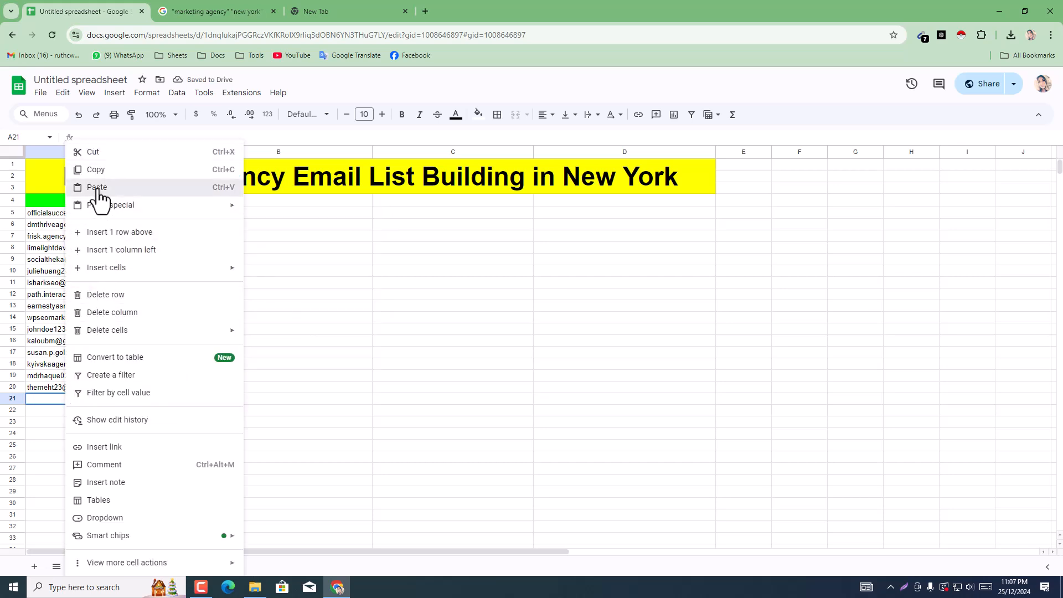
click(98, 188)
Step: Clear the unwanted pasted entries in A25:A34
drag(39, 447, 70, 548)
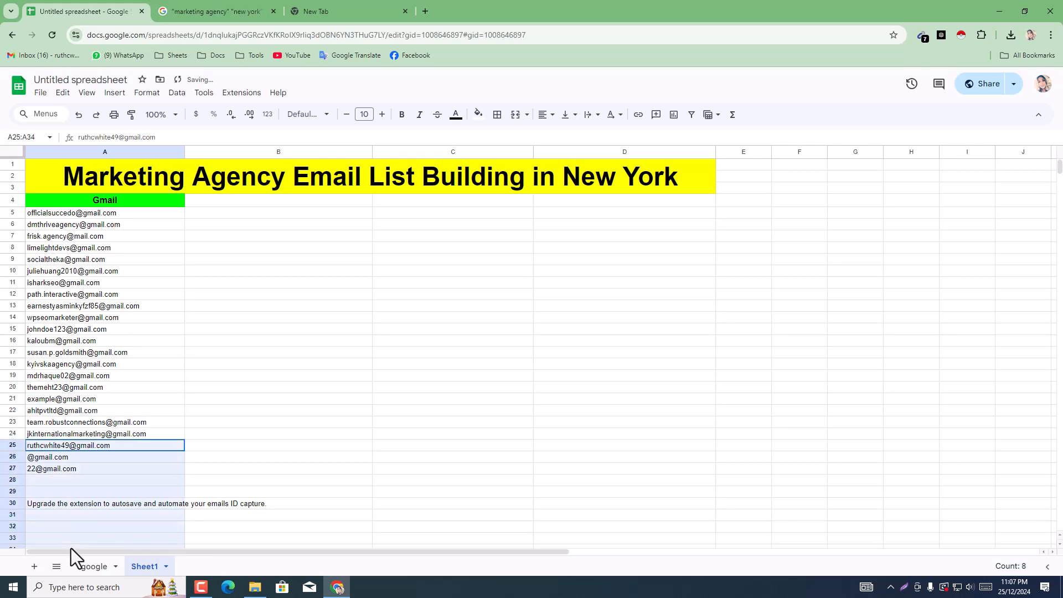
key(Delete)
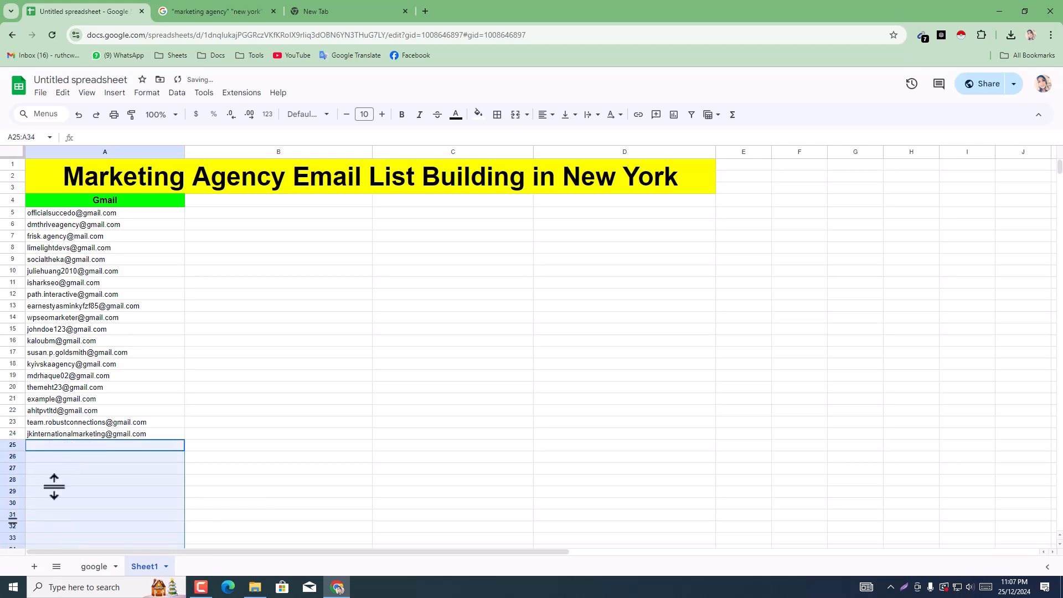
click(316, 320)
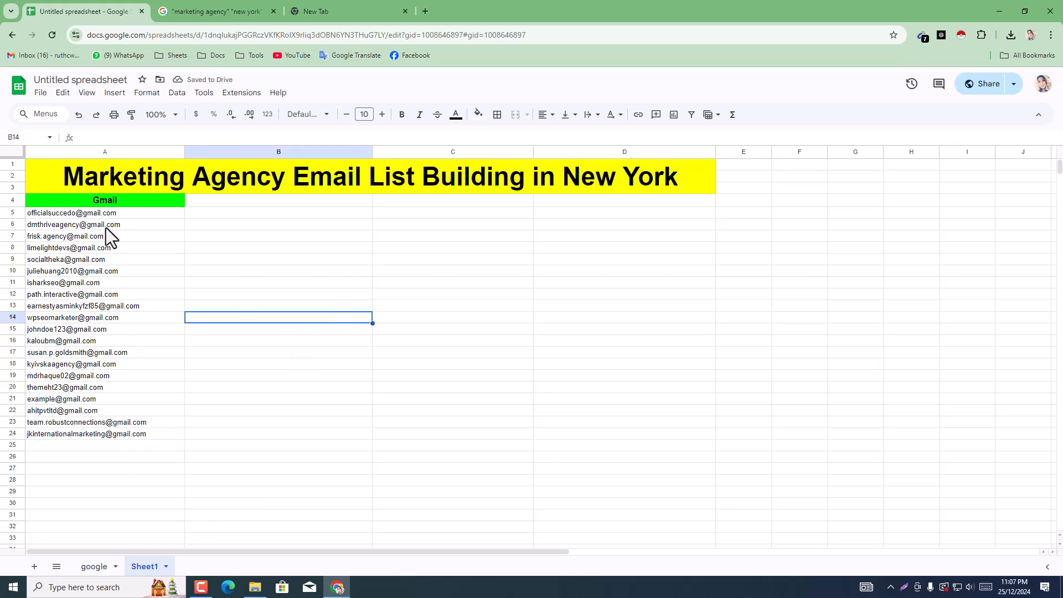
Step: Copy the formatted Gmail header from A4 and paste it into B4 as a second column header
click(124, 201)
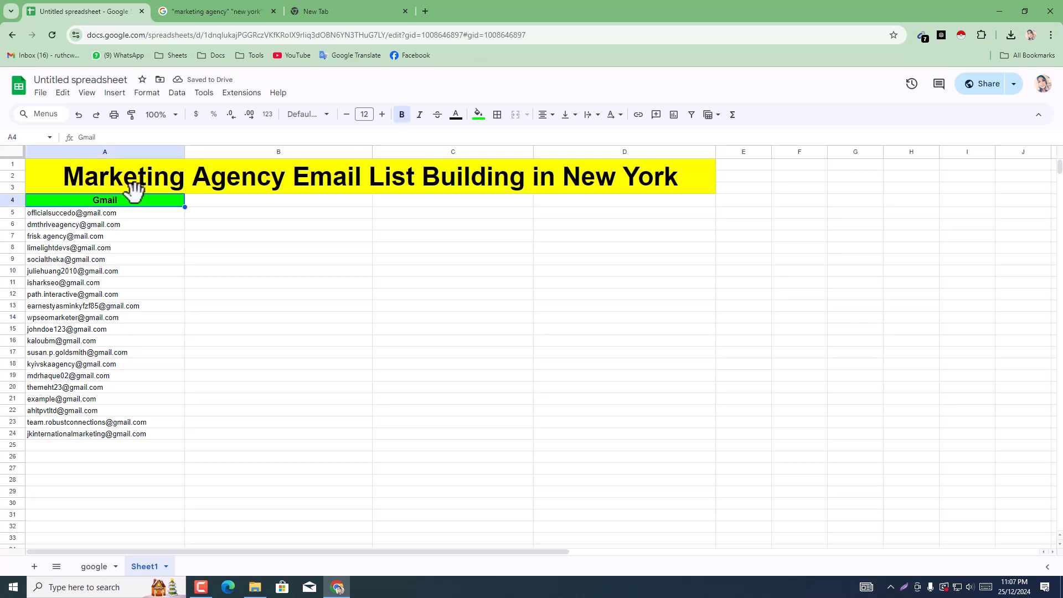
right_click(133, 194)
click(175, 171)
click(231, 201)
right_click(232, 201)
click(272, 187)
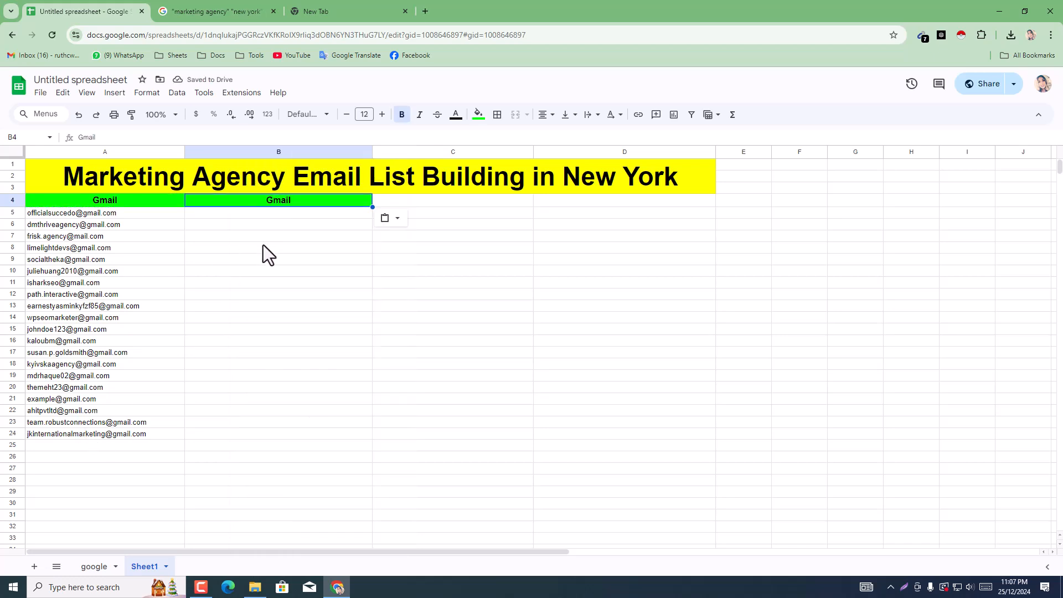
click(177, 2)
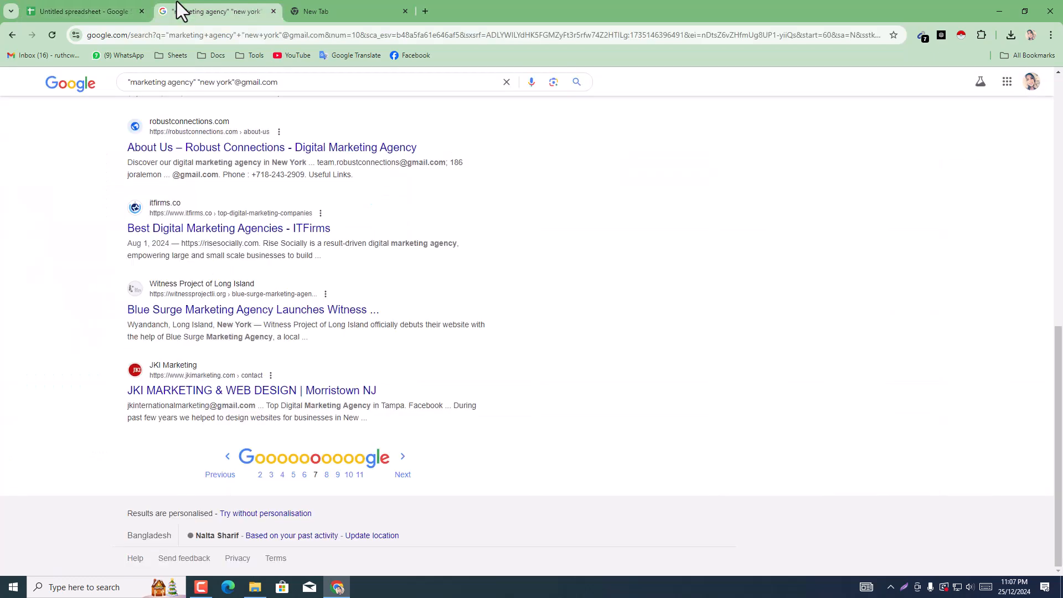
click(243, 83)
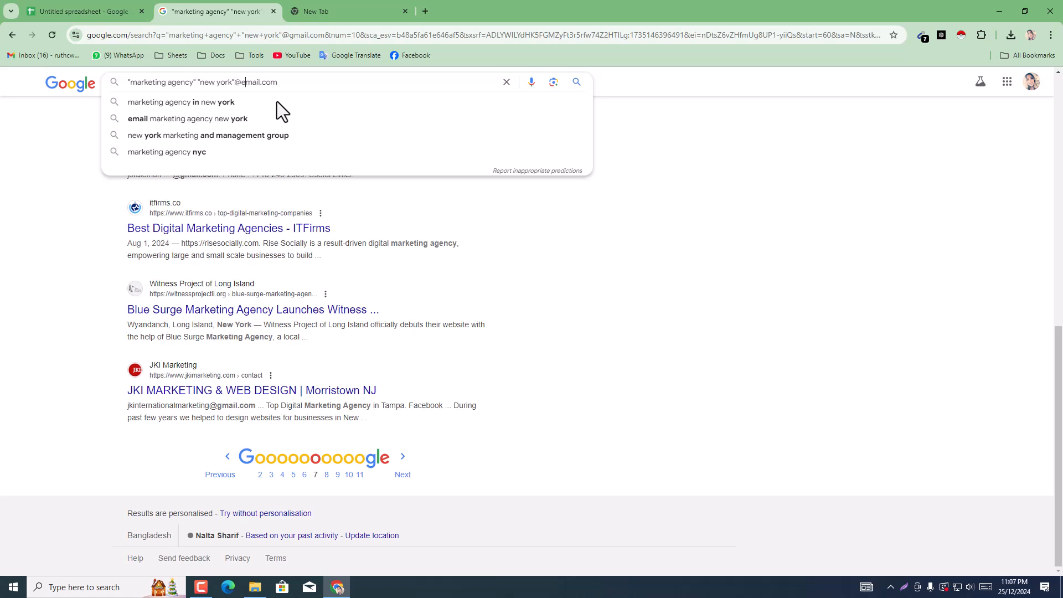
text(e)
key(Return)
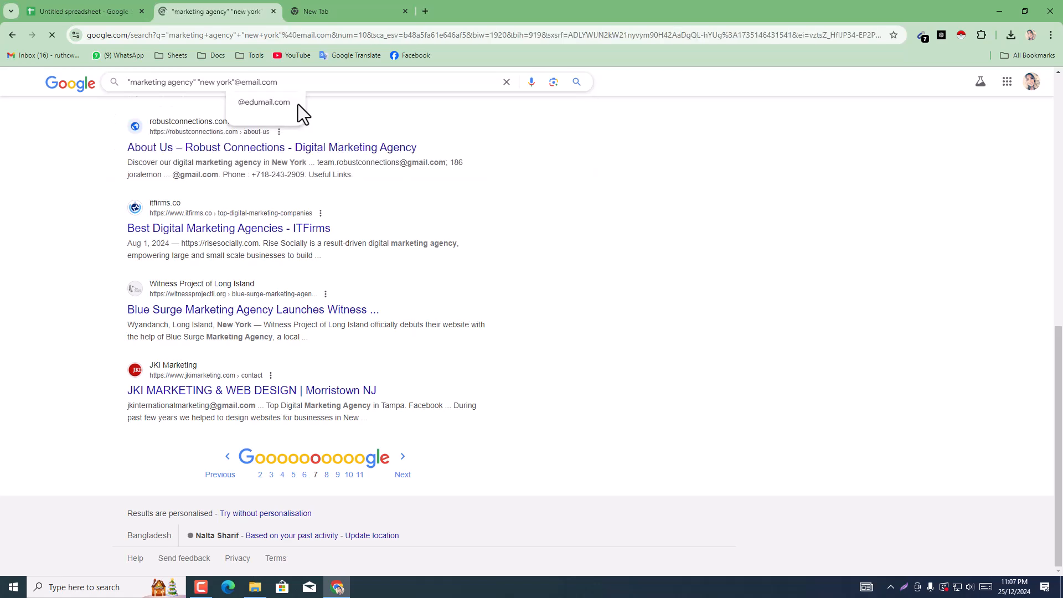
scroll(667, 254, down, 1)
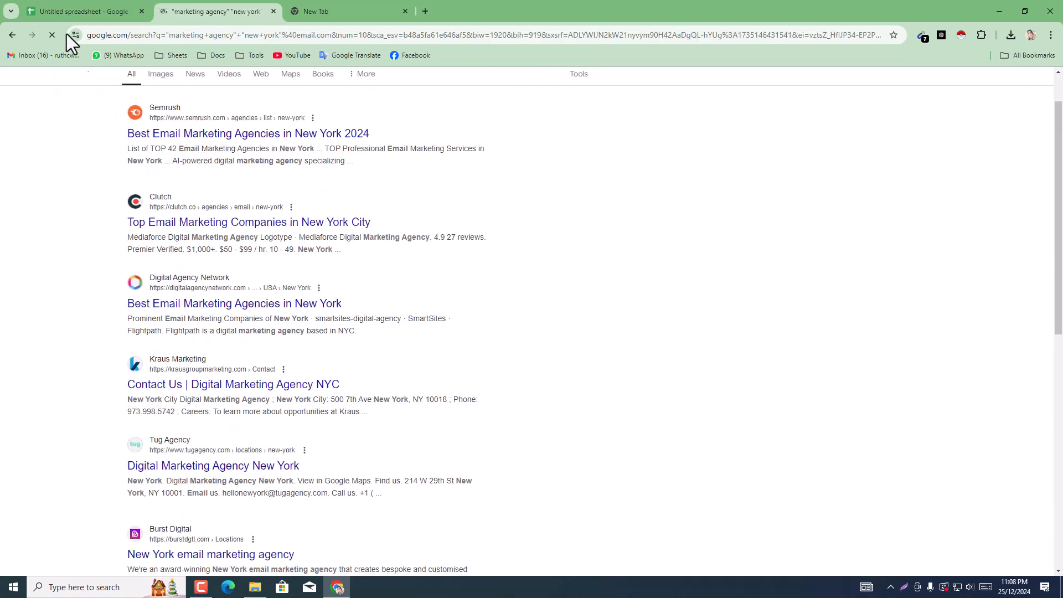
Step: Change the header text in B4 of the sheet to Email, and return to the Google search results
click(73, 2)
click(264, 203)
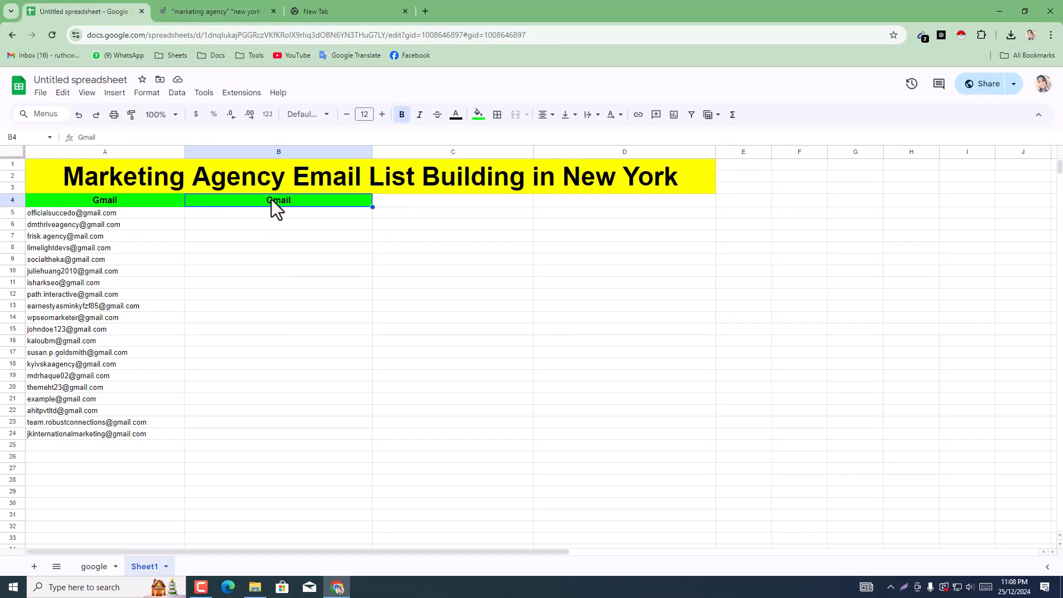
click(275, 238)
click(277, 203)
double_click(271, 199)
click(272, 200)
key(BackSpace)
text(E)
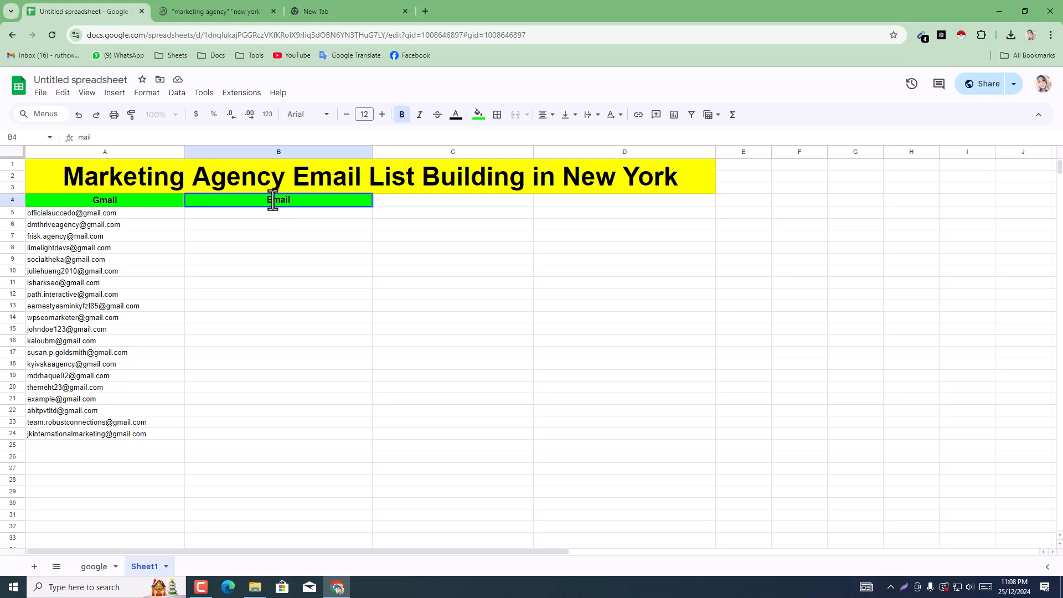
click(268, 11)
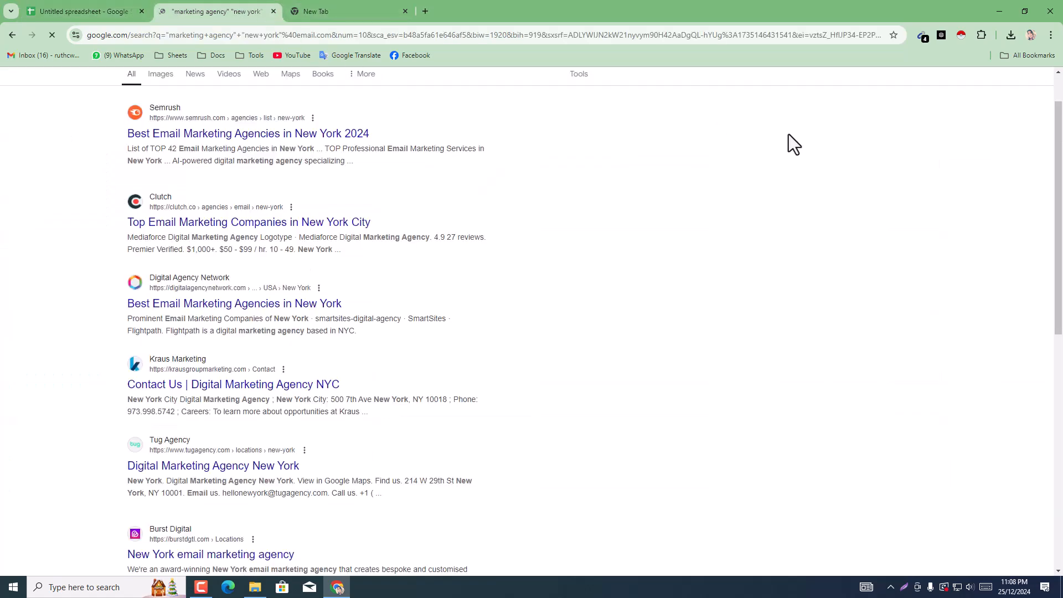
Step: Copy all email addresses that Email Extractor finds on the first results page and paste them into the sheet from B5 down
scroll(411, 307, down, 7)
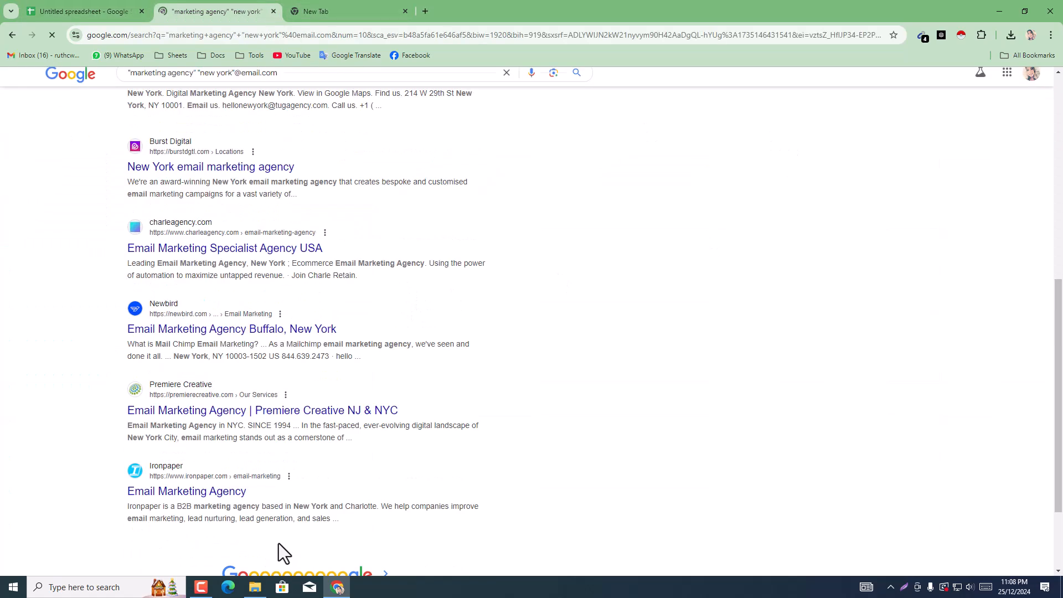
click(127, 8)
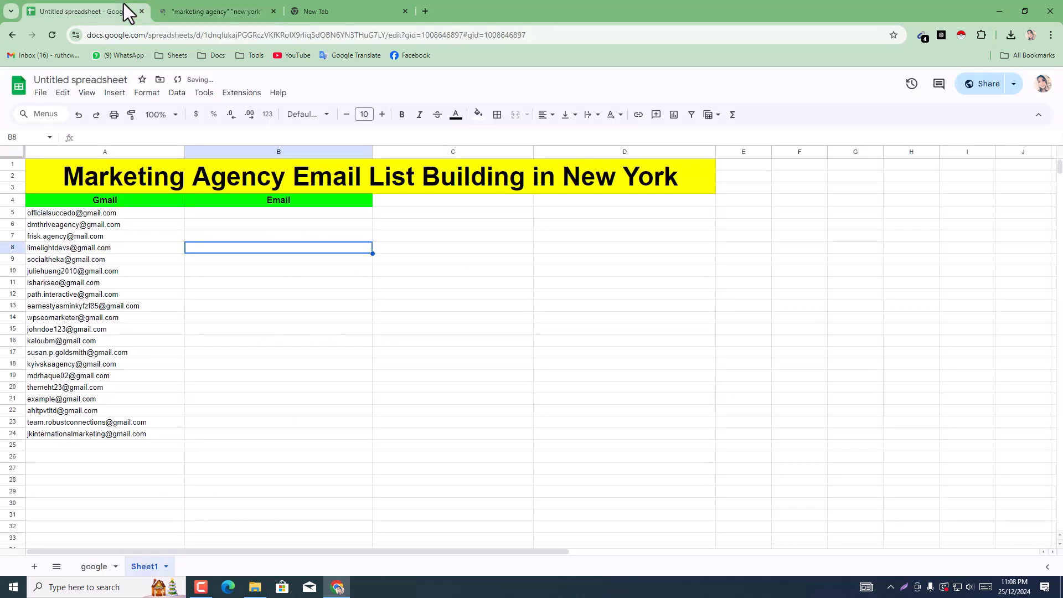
click(233, 12)
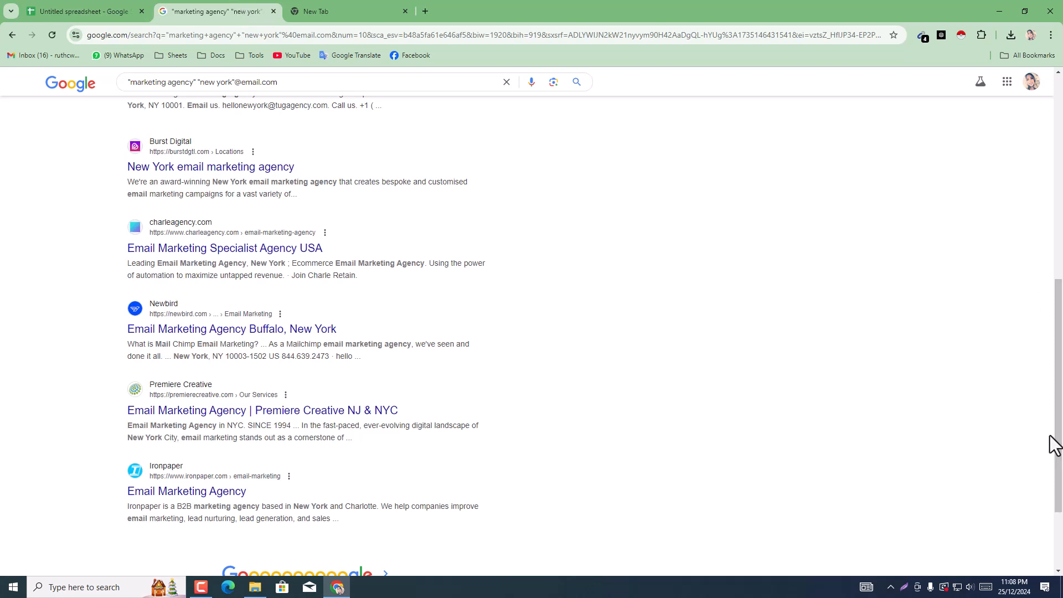
drag(1062, 422, 1062, 514)
scroll(618, 149, up, 4)
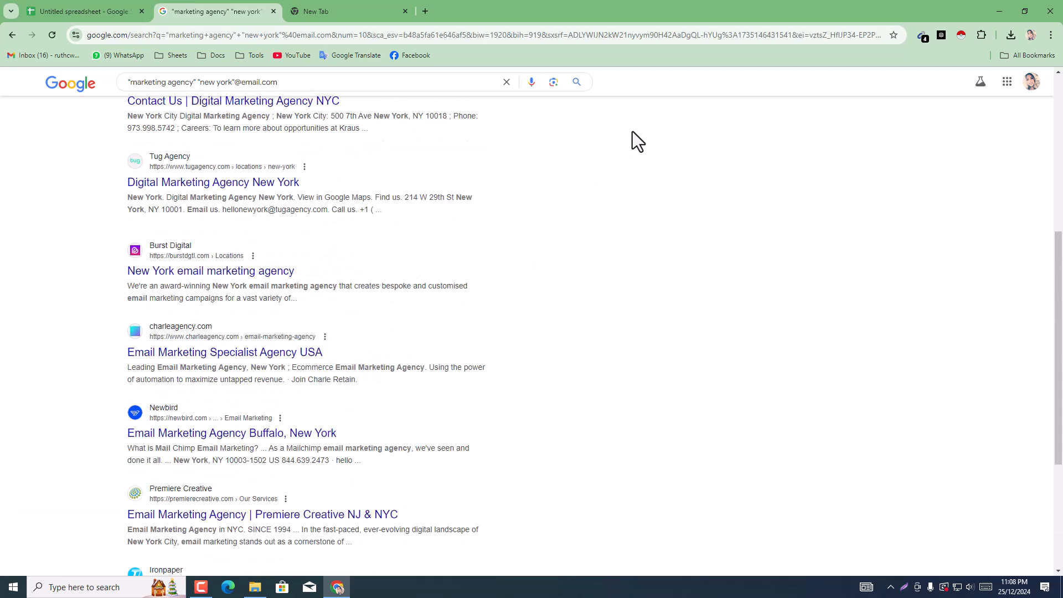
click(919, 38)
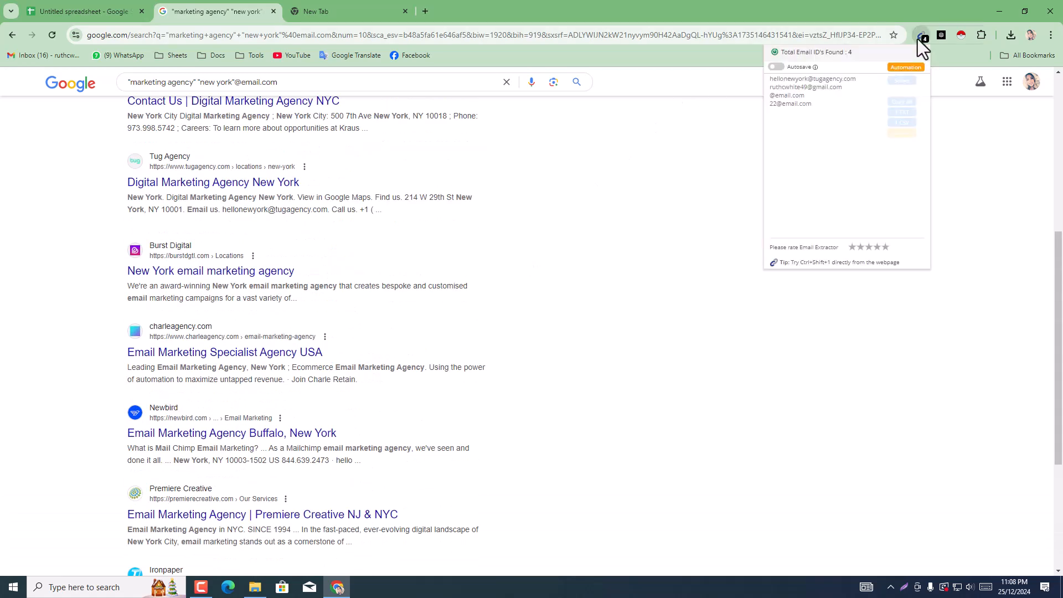
click(911, 102)
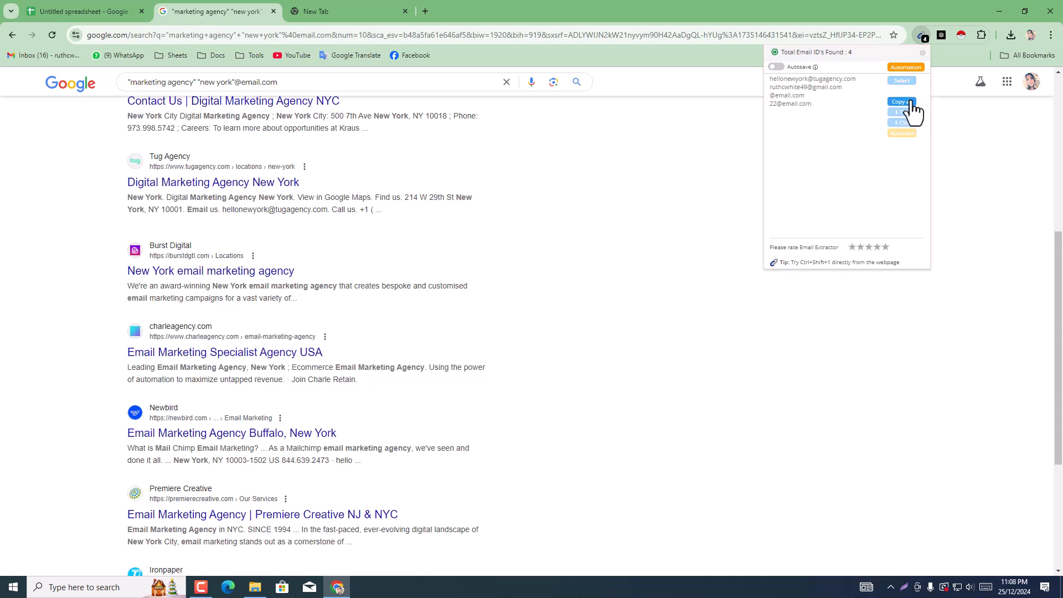
click(69, 3)
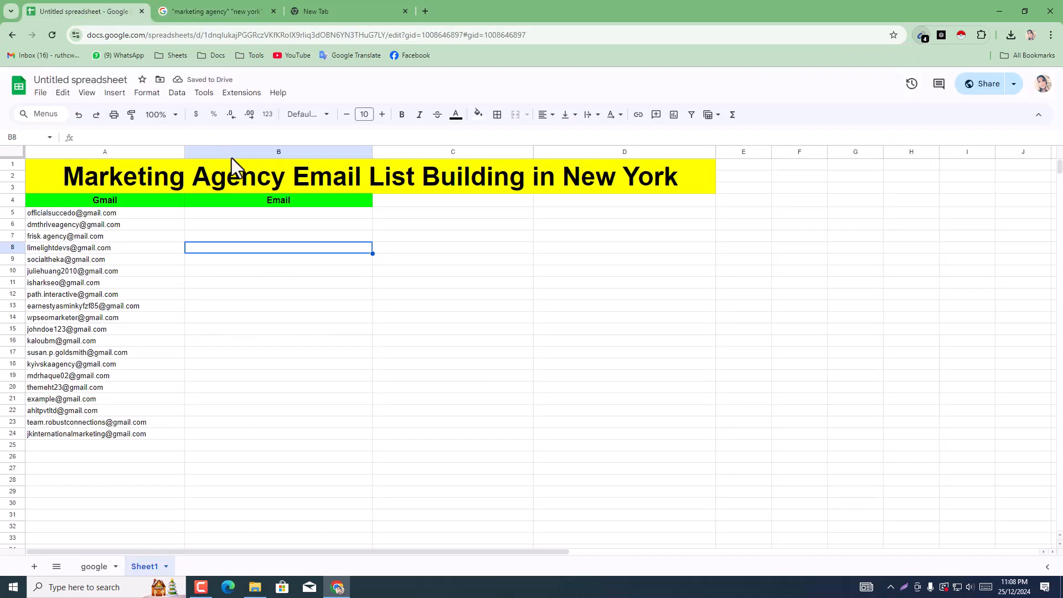
click(261, 218)
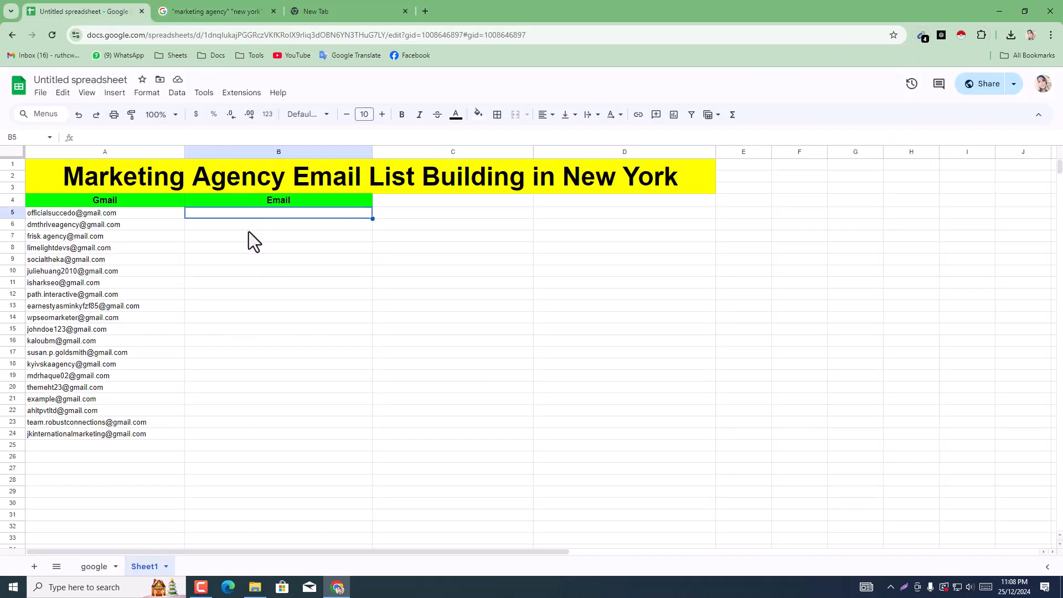
key(ctrl+v)
Step: Clear the unwanted pasted entries in B6:B11 and return to the Google search results
drag(247, 229, 243, 288)
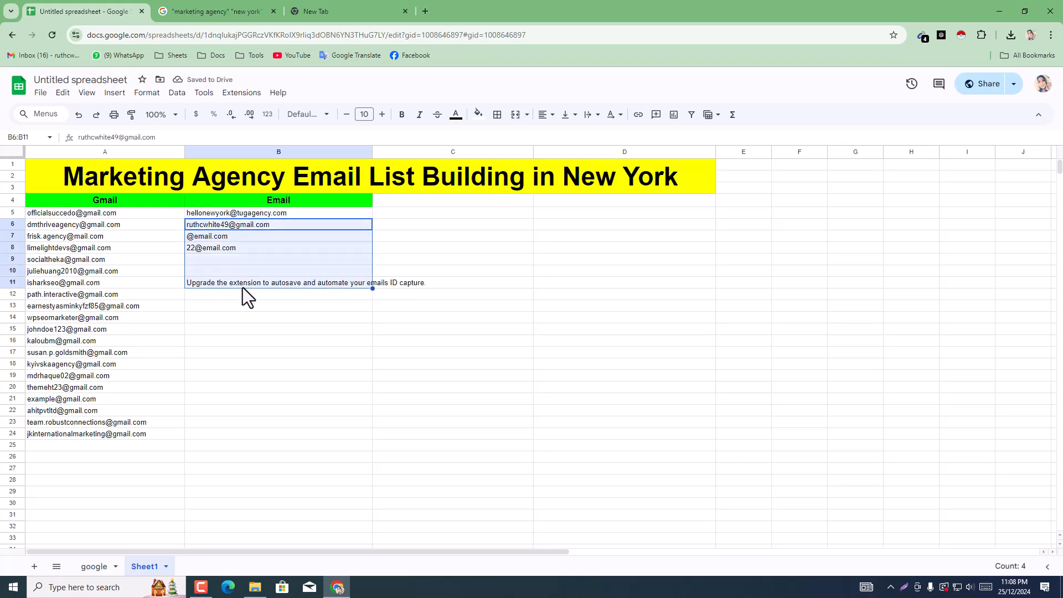
key(Delete)
click(252, 11)
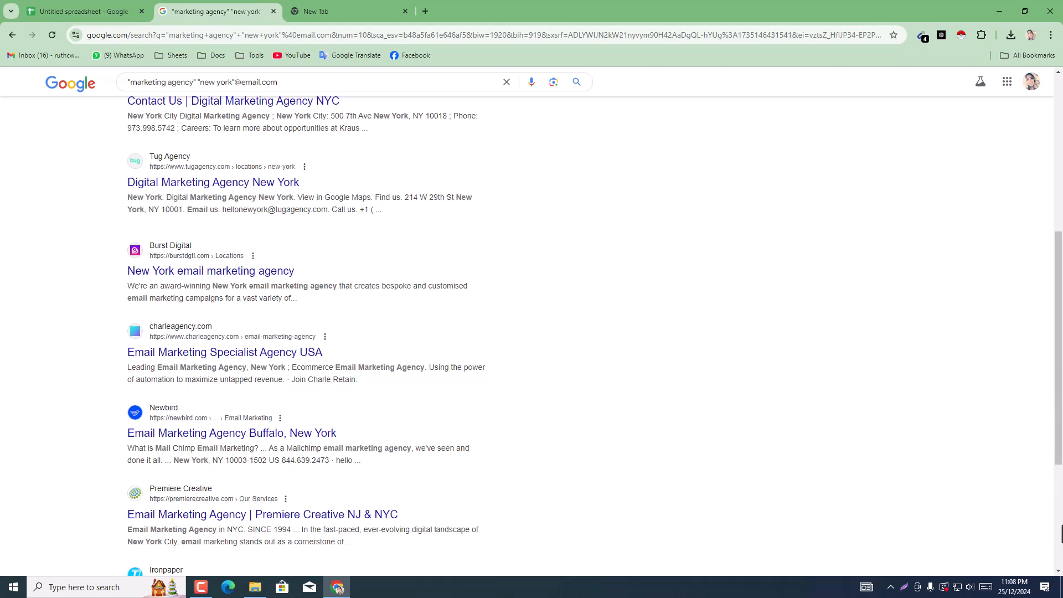
Step: Open the second page of search results and check the email addresses Email Extractor finds there
scroll(1061, 454, down, 4)
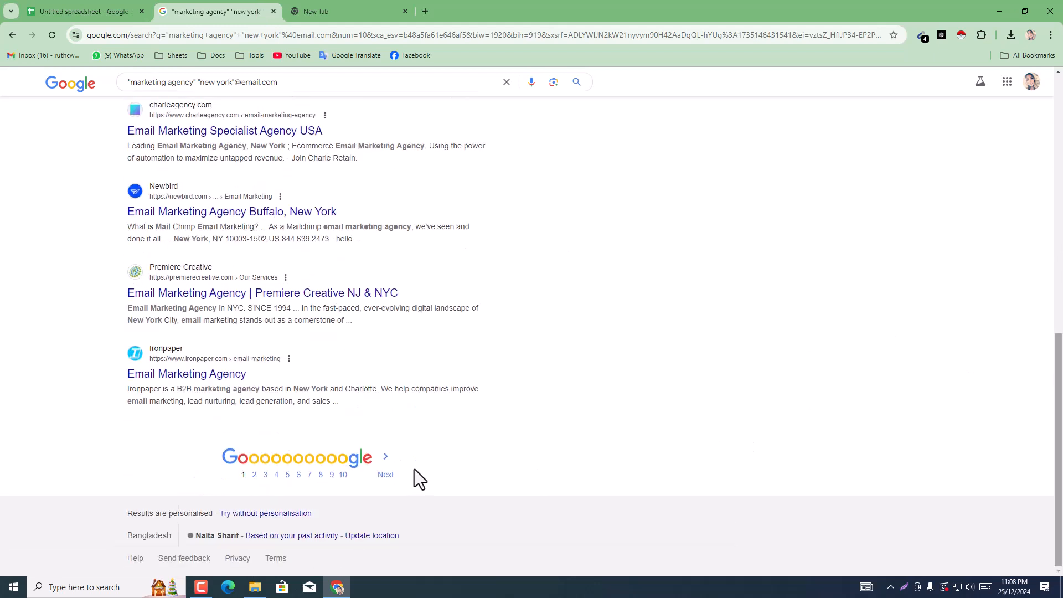
click(385, 477)
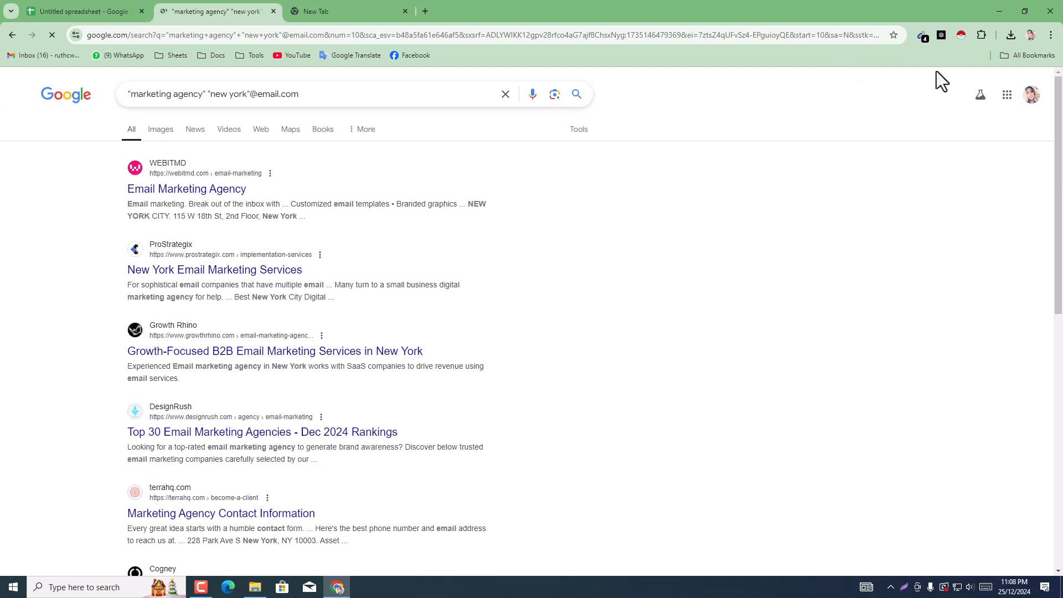
scroll(909, 192, down, 10)
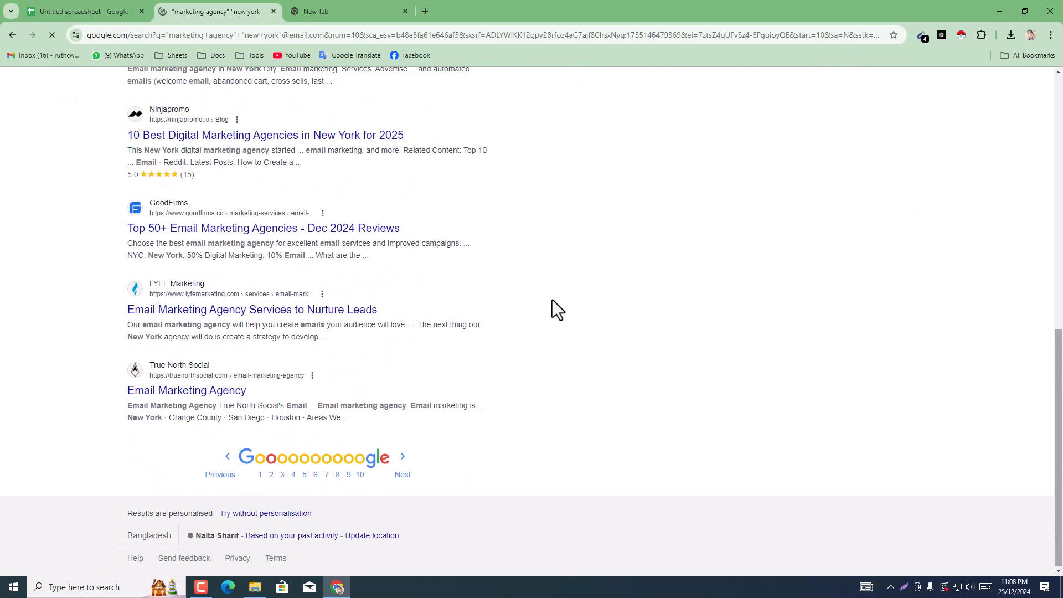
click(922, 36)
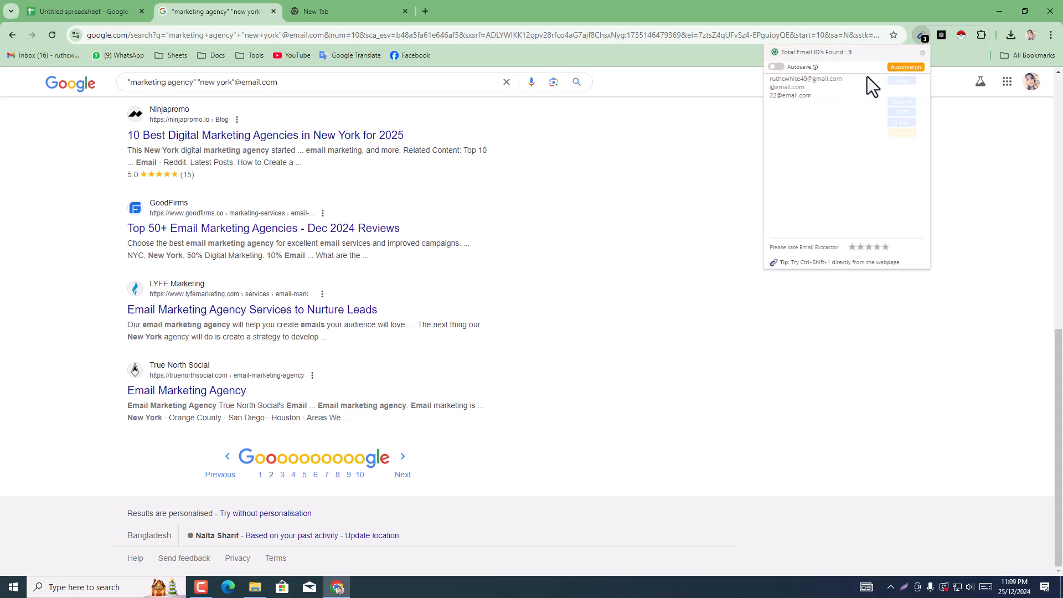
Step: Go to the third page of search results and copy all email addresses found by Email Extractor
click(403, 475)
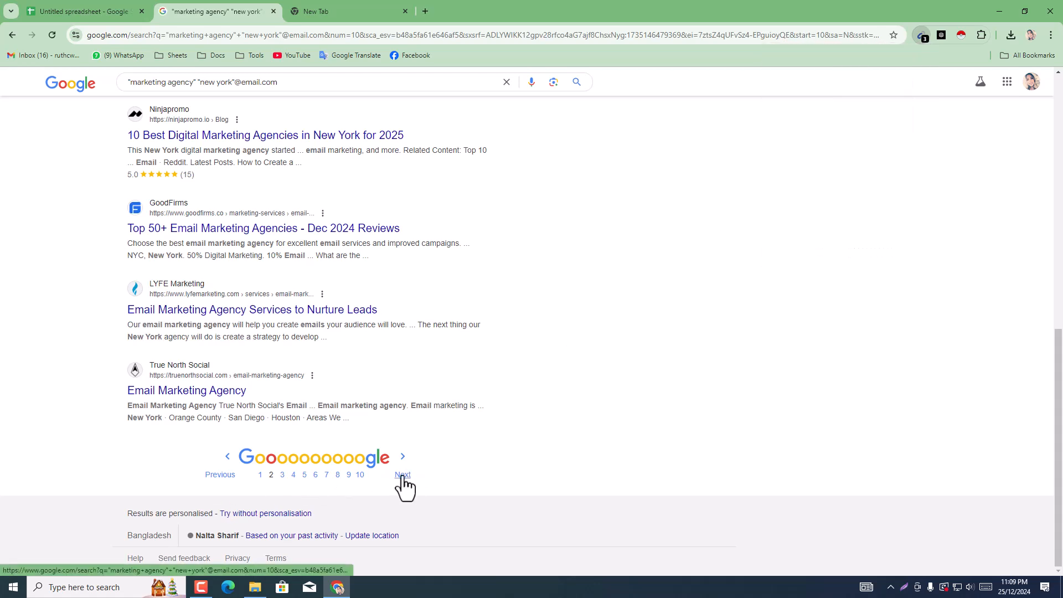
click(403, 475)
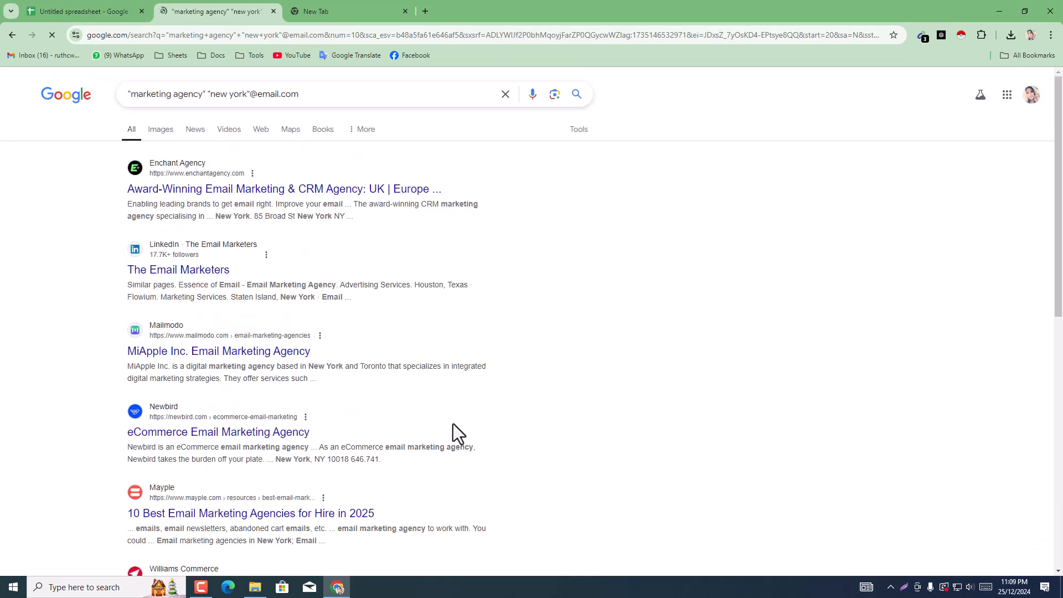
scroll(452, 423, down, 10)
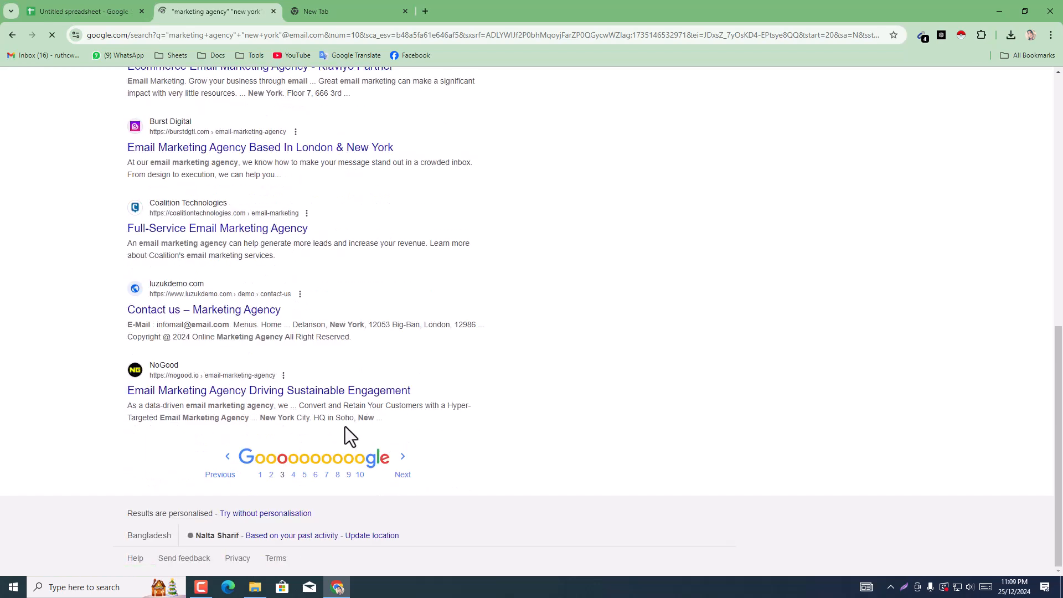
click(923, 37)
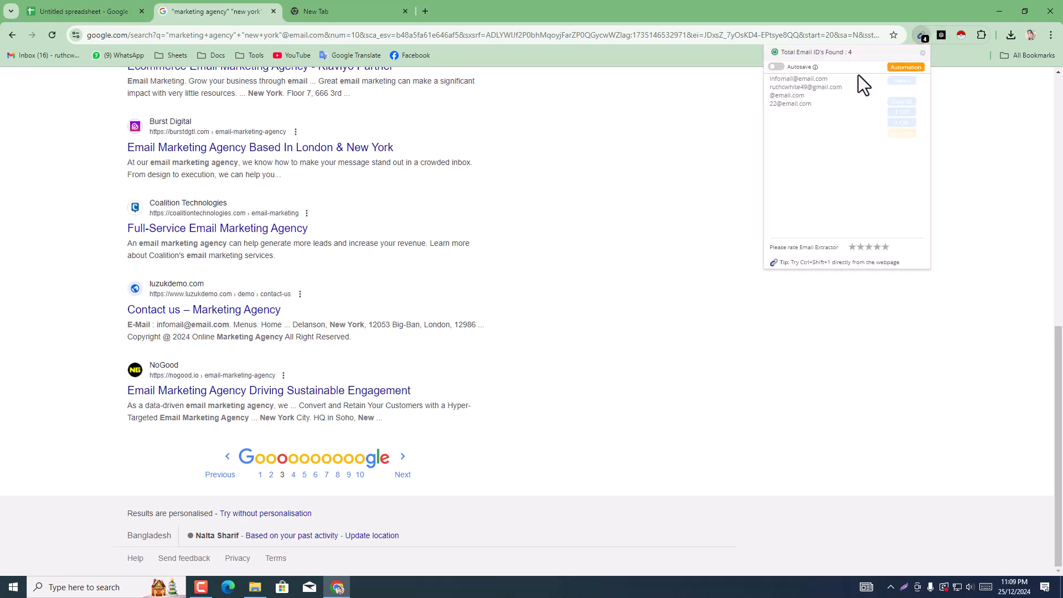
click(903, 102)
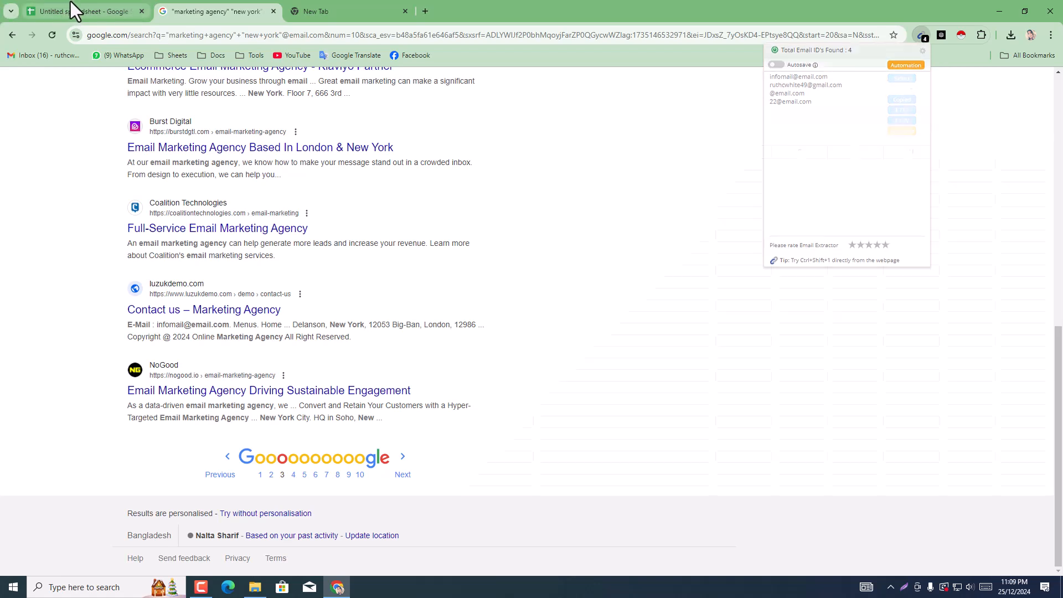
Step: Switch to the spreadsheet and paste the copied email addresses from B6 down in the Email column
click(83, 11)
click(211, 225)
right_click(211, 225)
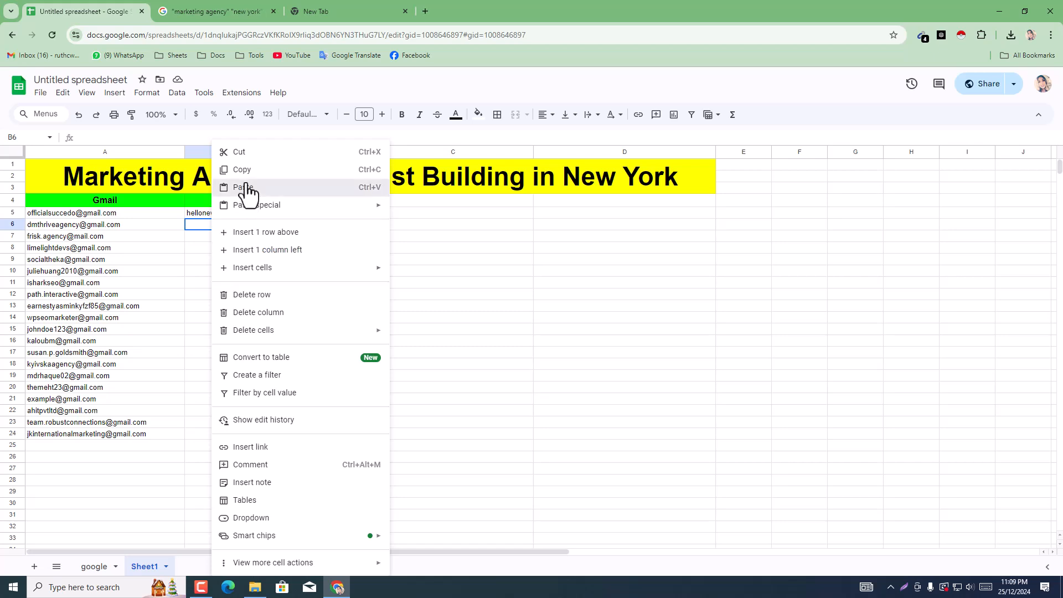
click(244, 187)
Step: Clear the unwanted pasted entries in B7:B12
click(226, 238)
drag(230, 274, 238, 299)
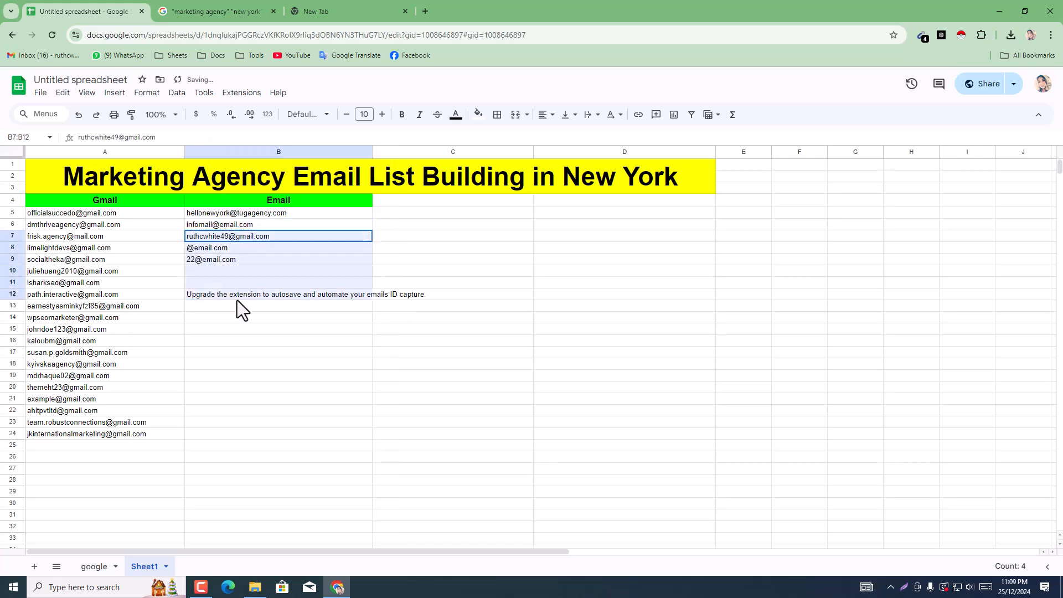
key(Delete)
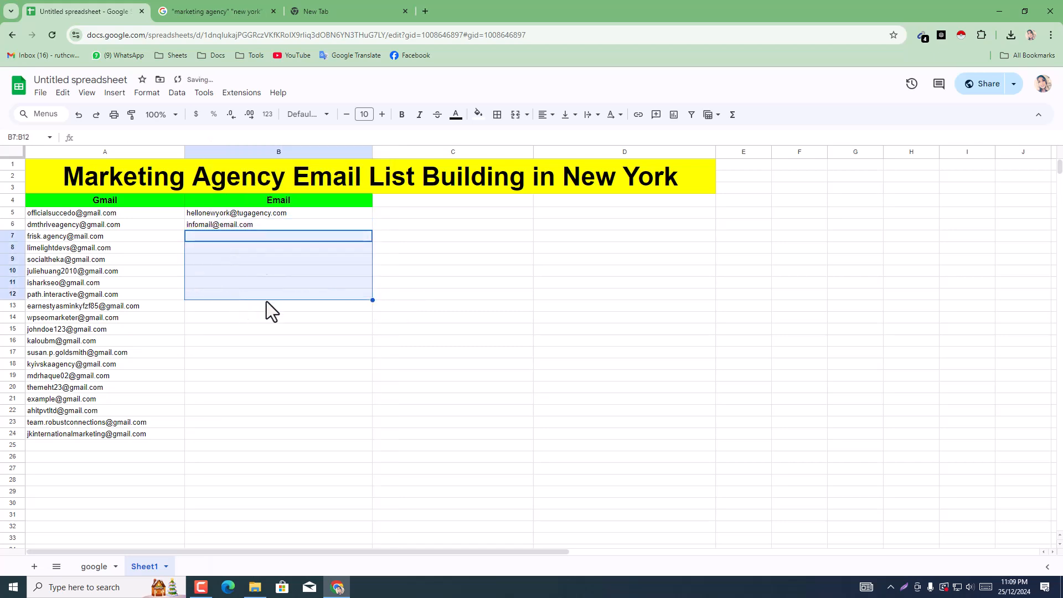
click(259, 398)
Step: Fill the two addresses in B5:B6 down the Email column through B24
click(248, 216)
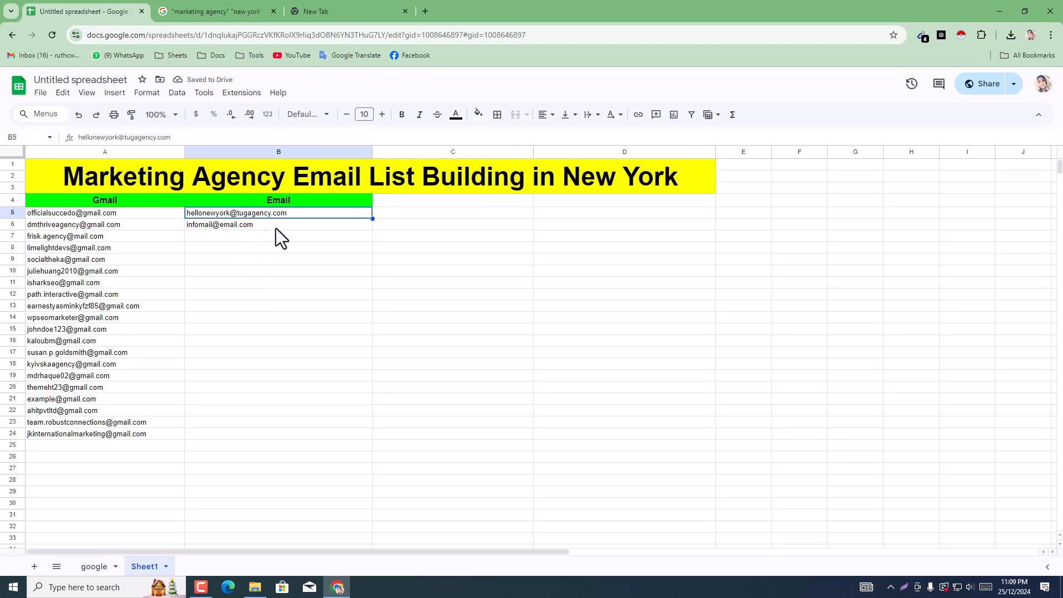
click(323, 252)
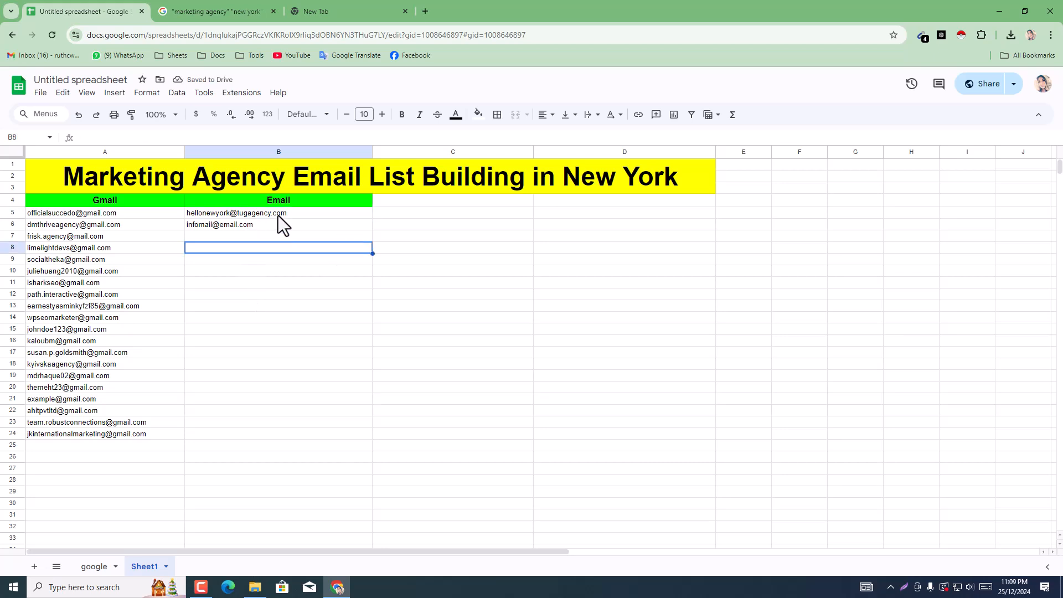
drag(278, 215, 278, 227)
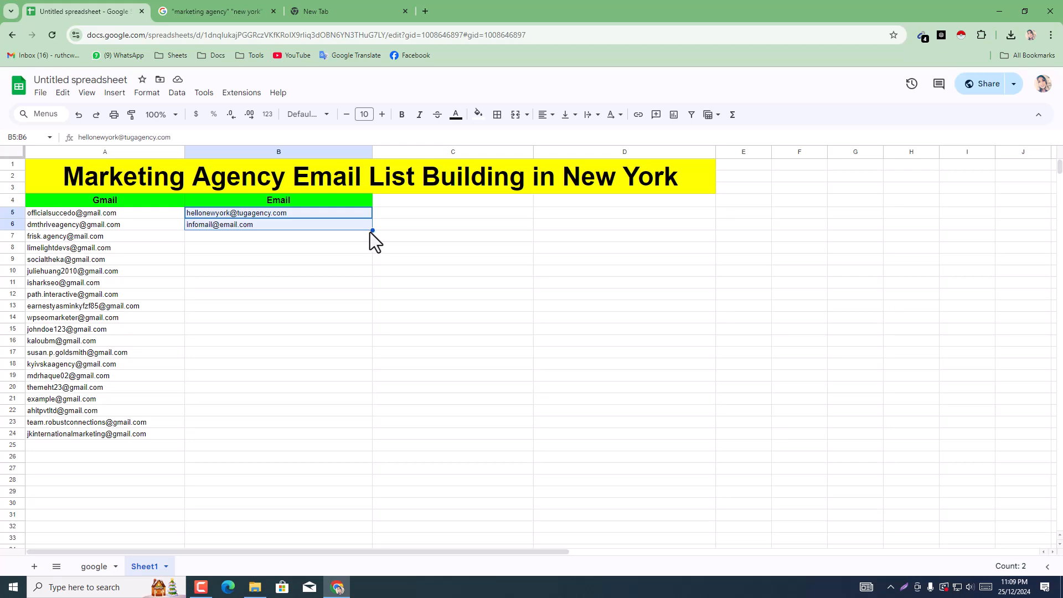
drag(370, 232, 354, 430)
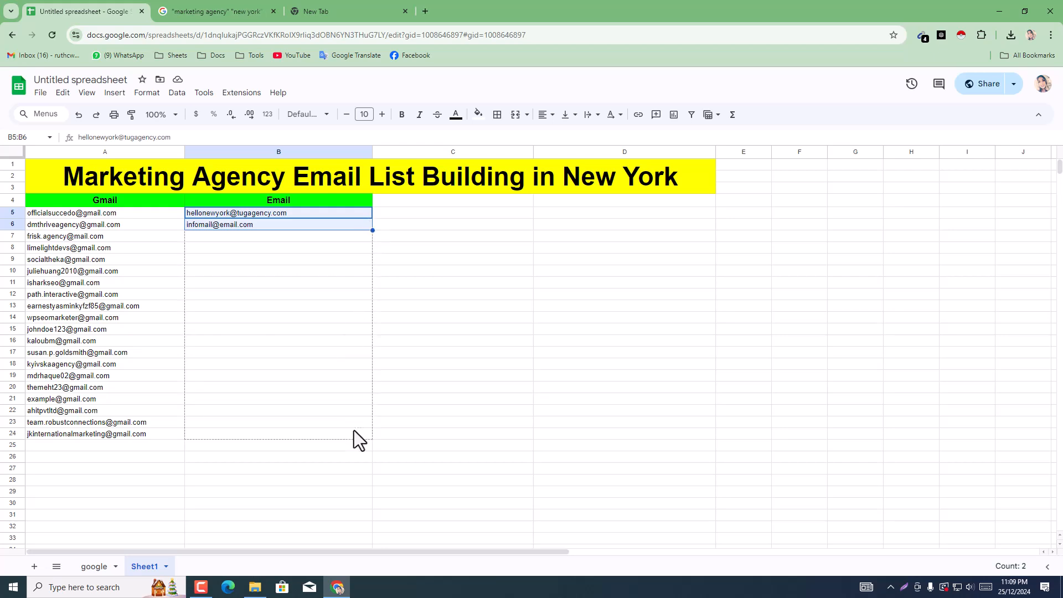
click(494, 411)
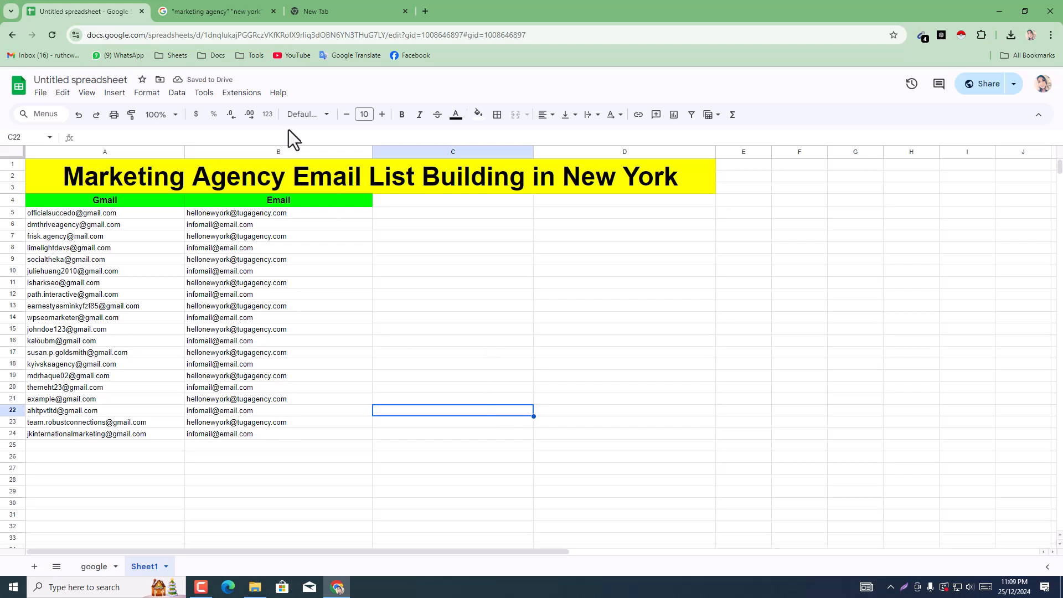
Step: In the empty browser tab's address bar, enter the suggestion "outlook create account" and cut the word "outlook" from it
click(243, 7)
click(324, 6)
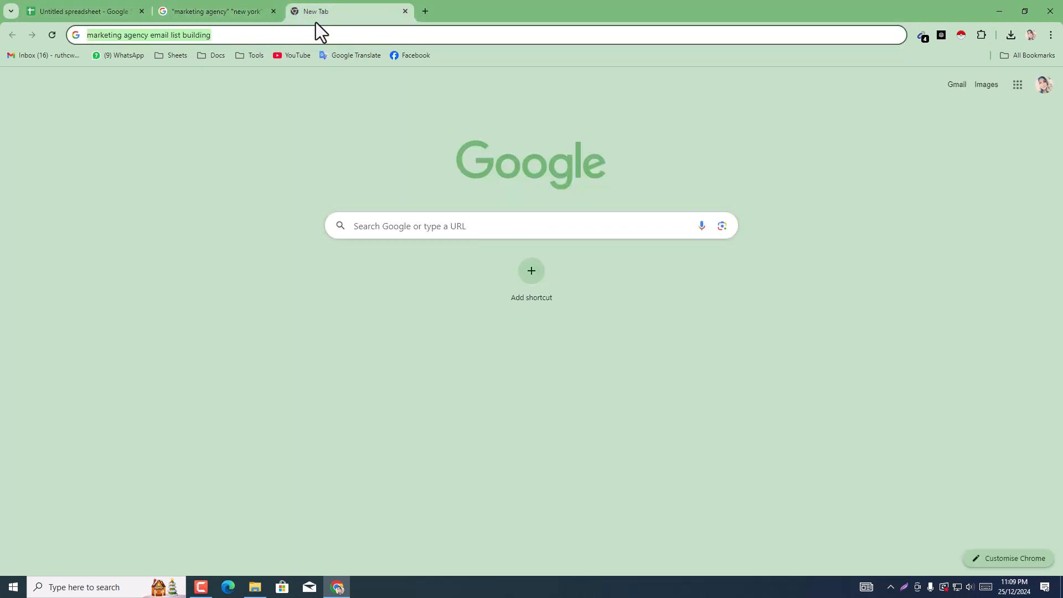
click(215, 1)
click(388, 5)
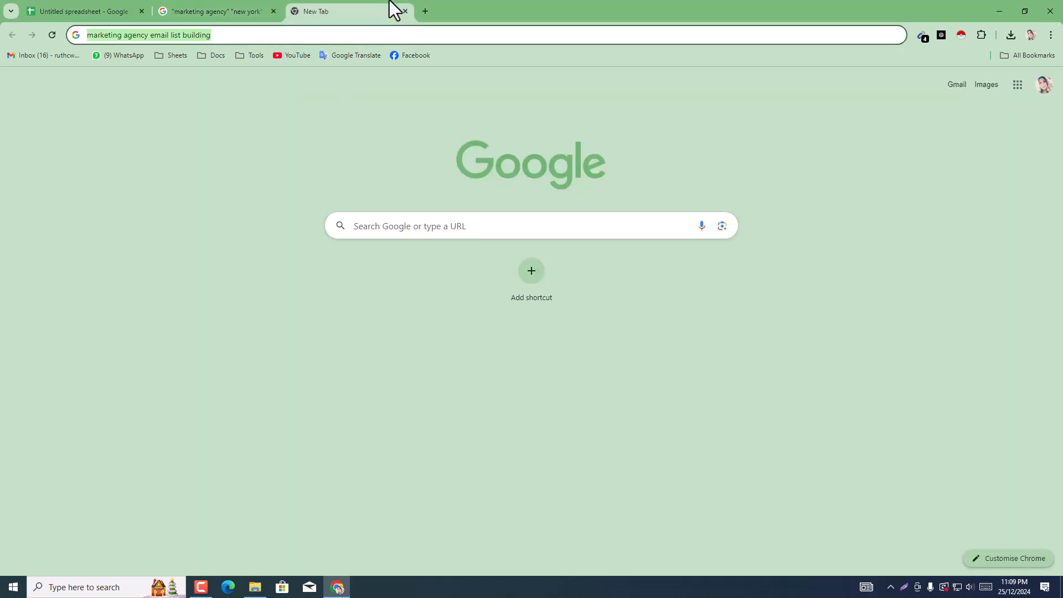
text(o)
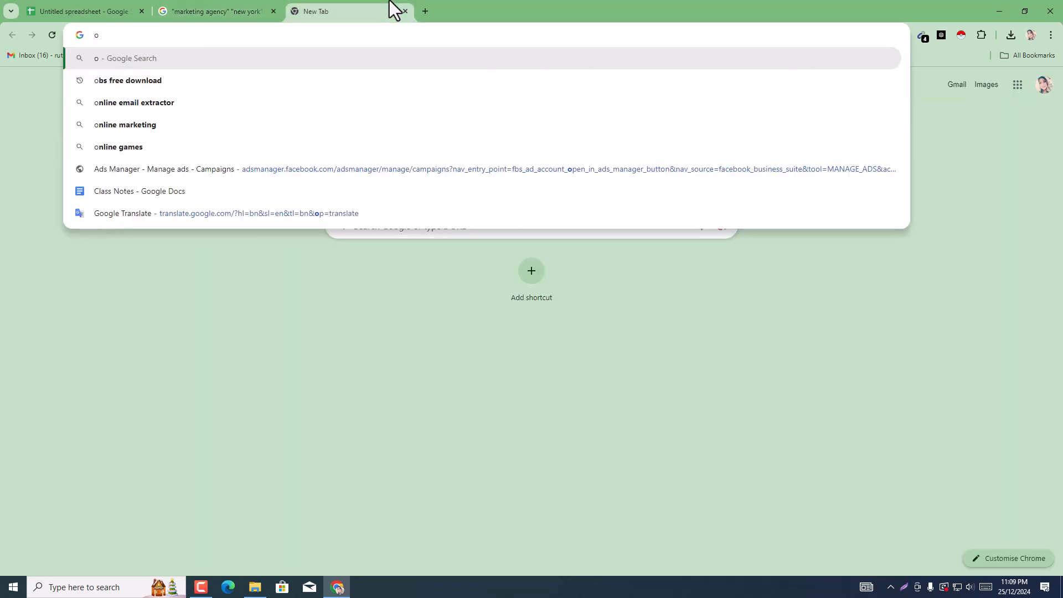
text(ut)
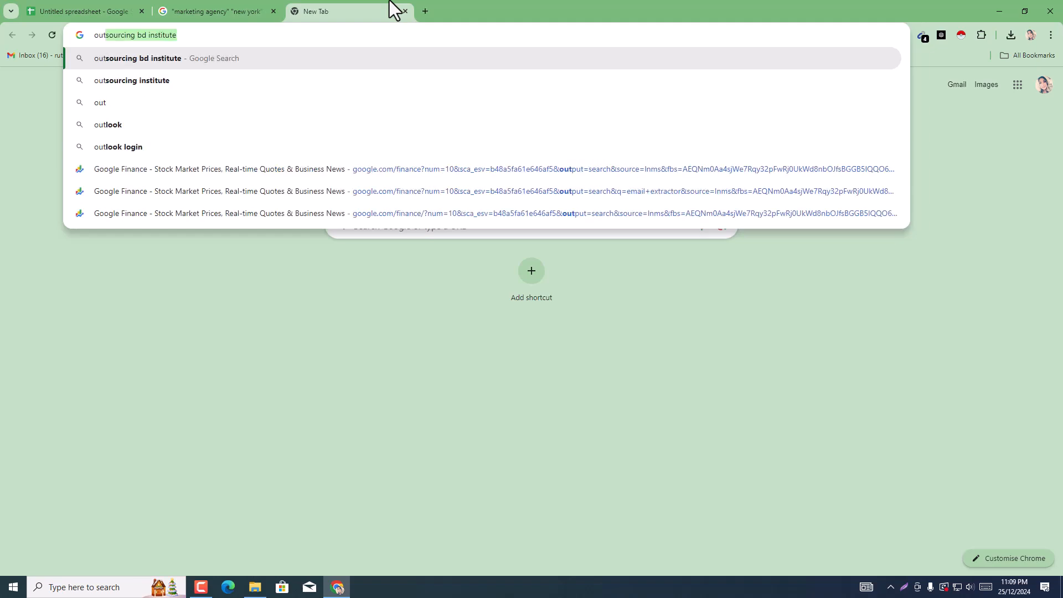
text(l)
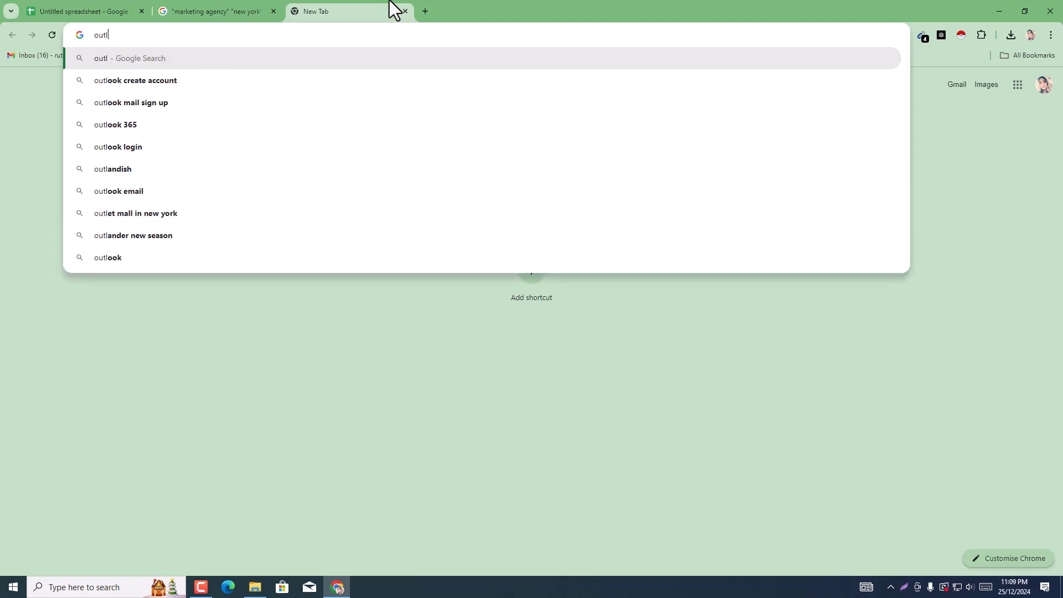
key(Down)
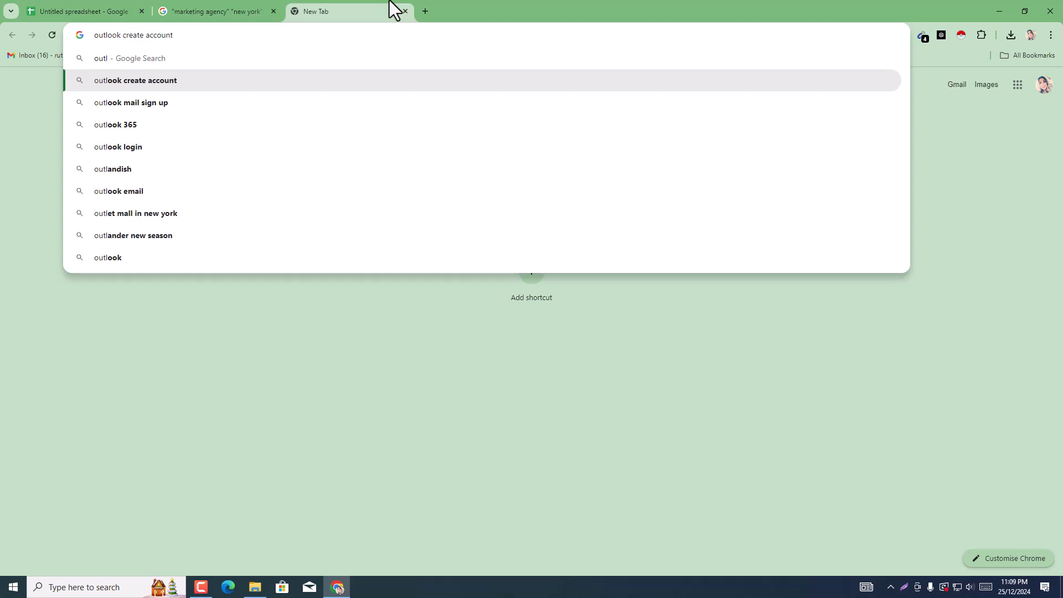
right_click(106, 34)
click(144, 98)
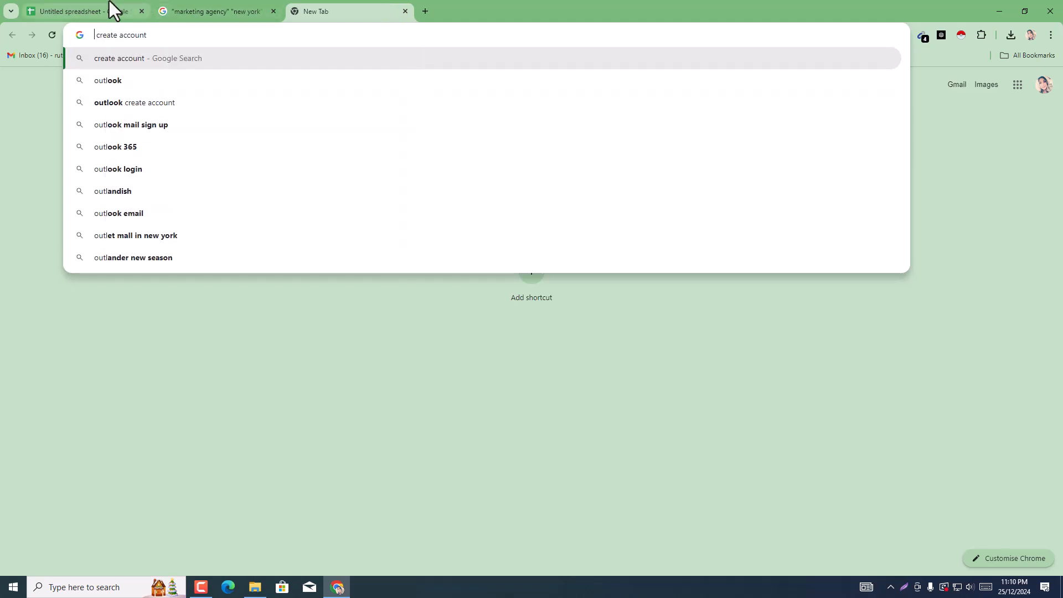
Step: Return to the spreadsheet and paste the word "outlook" into D4
click(109, 9)
click(408, 210)
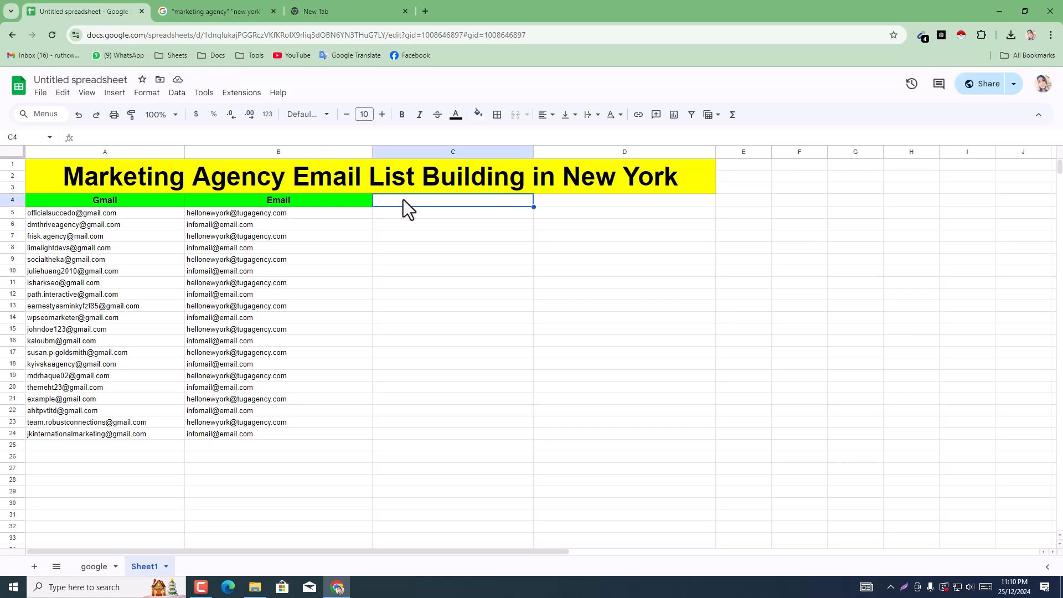
click(555, 205)
text(outlook)
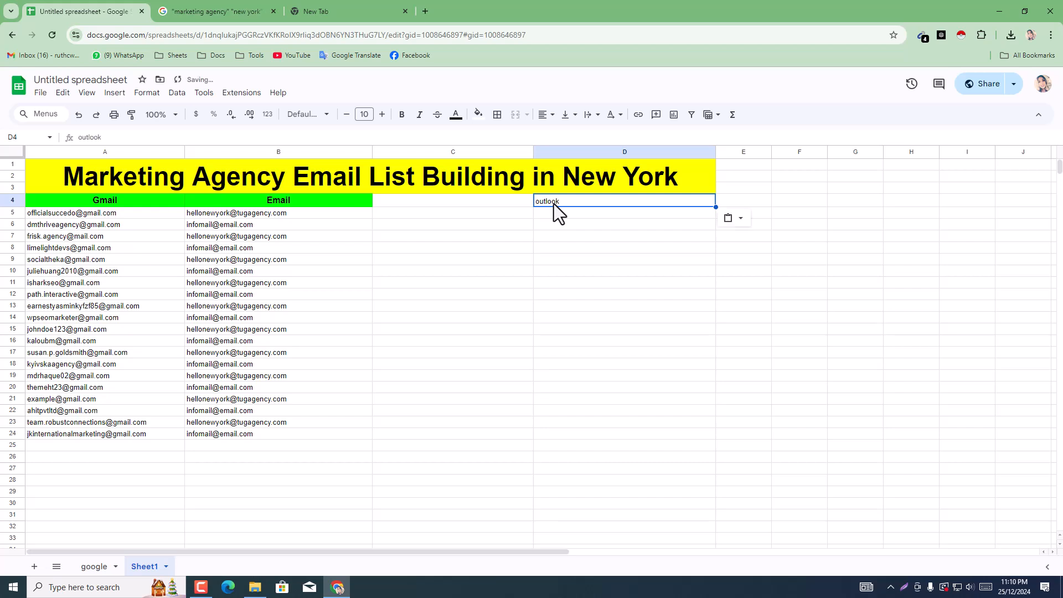
Step: Copy the formatted Email header from B4 into C4
click(355, 203)
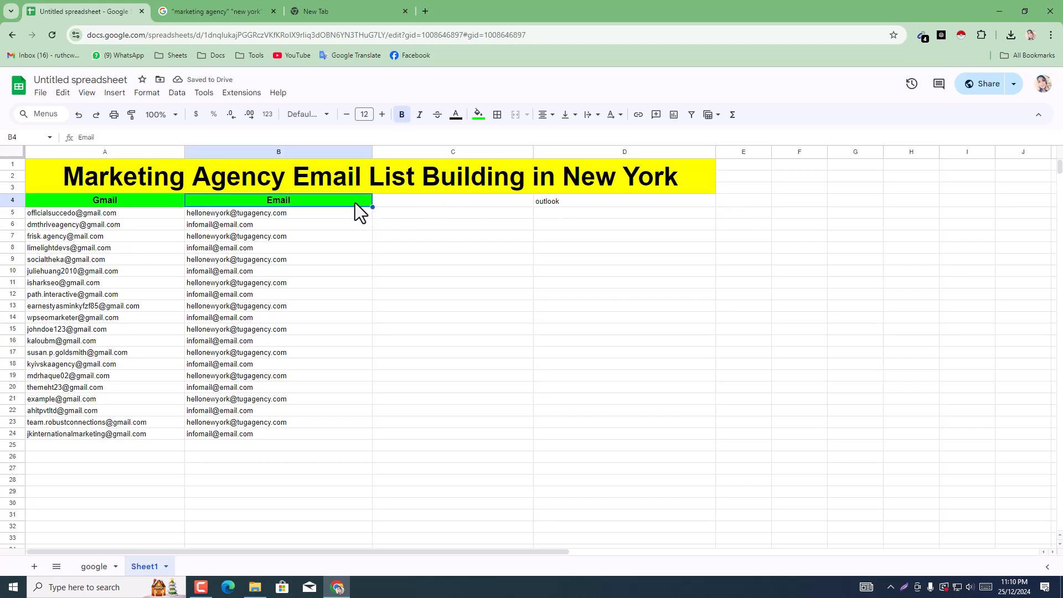
click(462, 206)
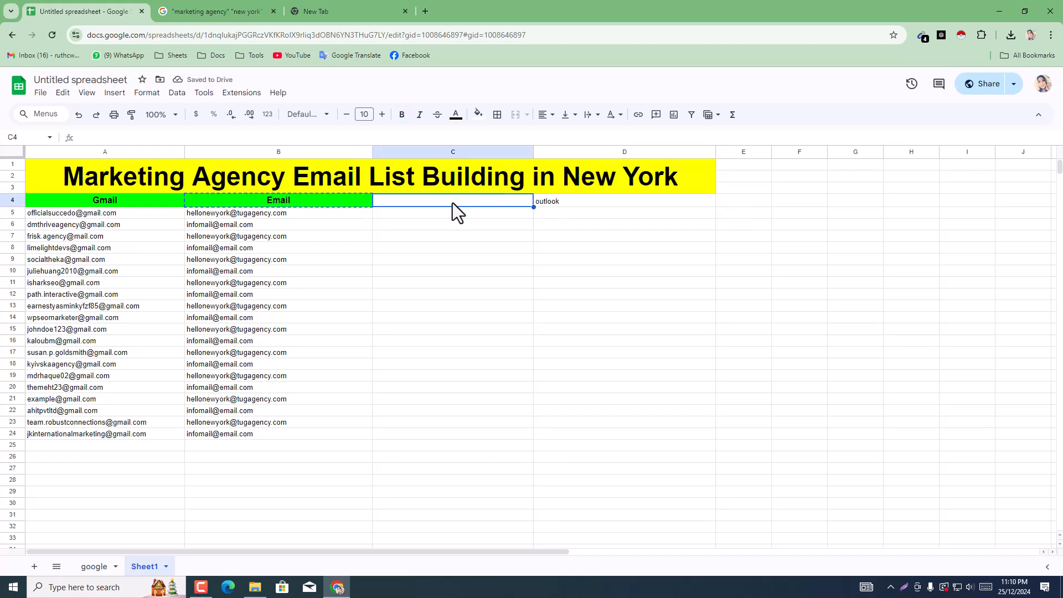
text(Email)
click(574, 205)
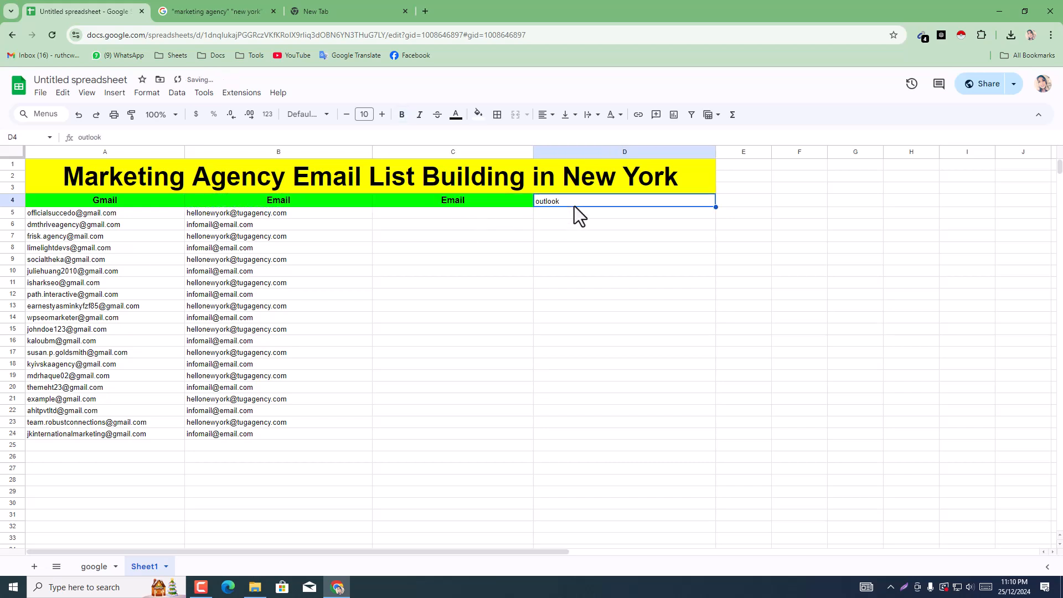
text(Email)
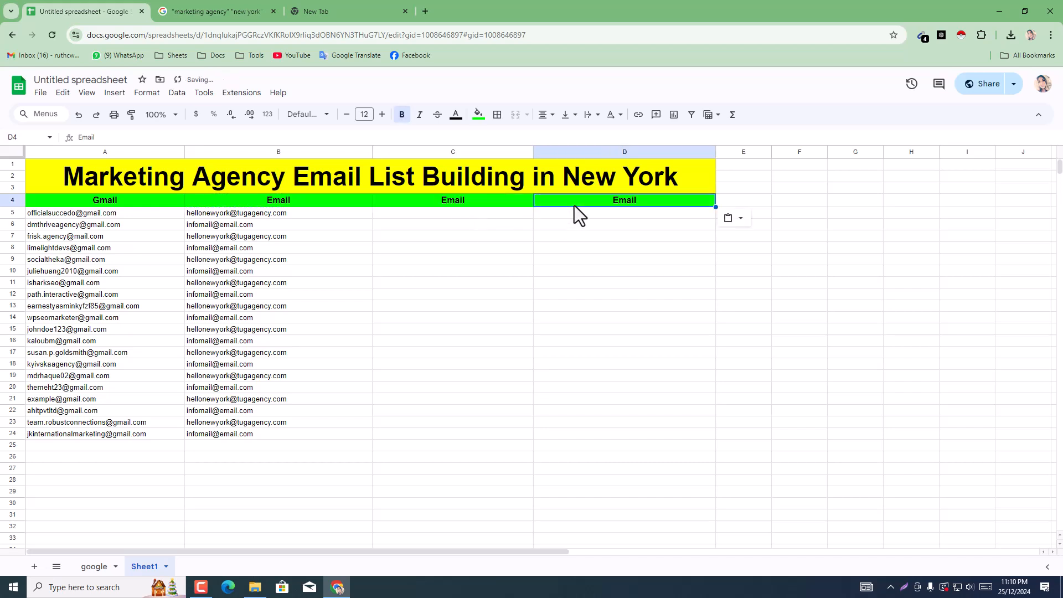
key(ctrl+z)
Step: Replace the header text in C4 with "Outlook", using the word from D4 and capitalising its first letter
double_click(576, 201)
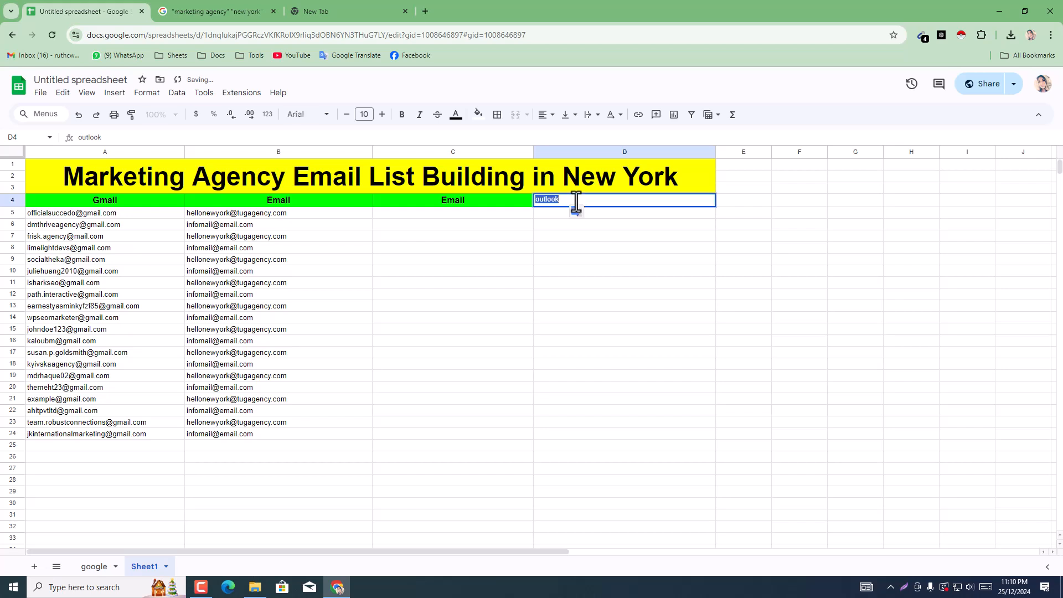
click(457, 205)
text(outlook)
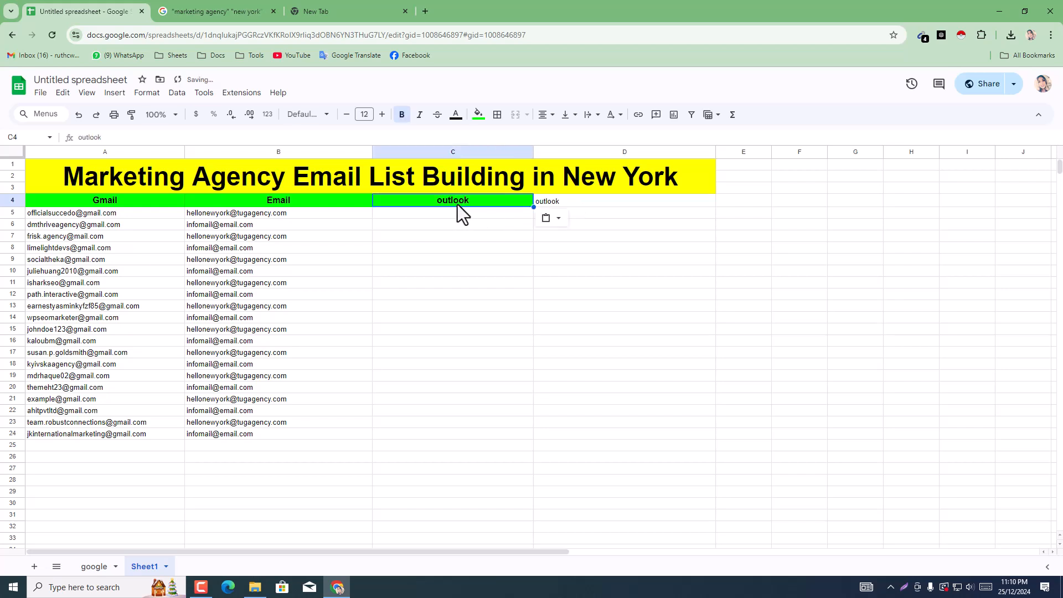
double_click(450, 202)
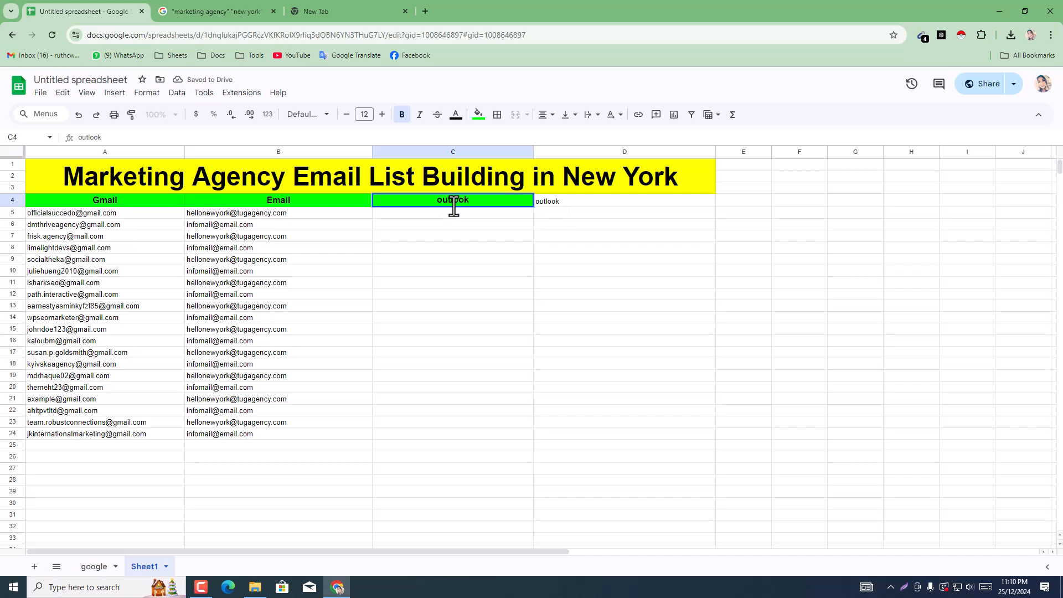
key(Left)
key(Left)
key(BackSpace)
click(479, 252)
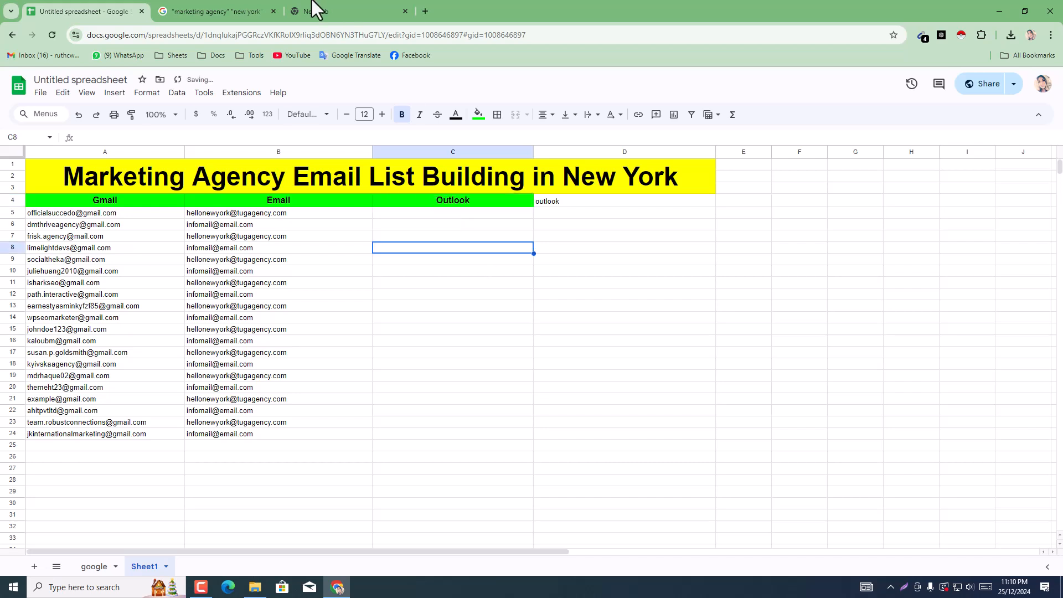
click(556, 198)
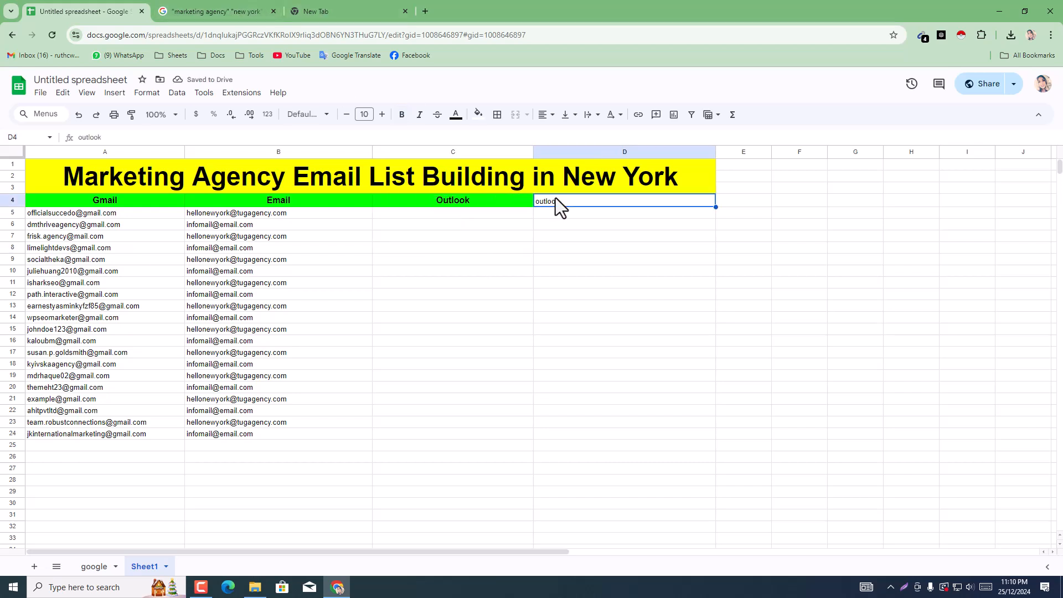
right_click(559, 201)
click(597, 178)
click(225, 8)
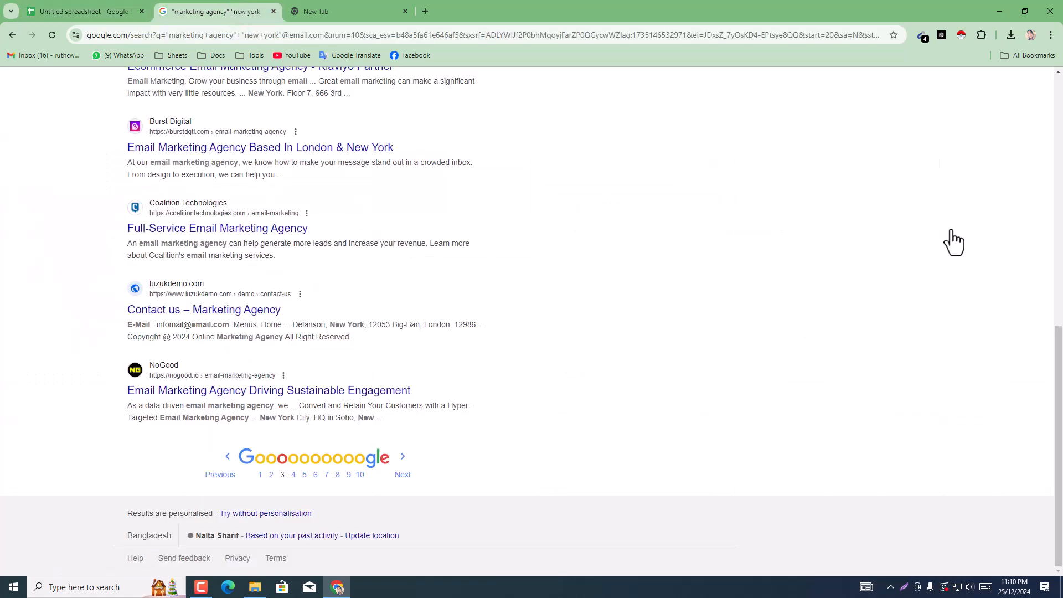
drag(1061, 372, 1062, 65)
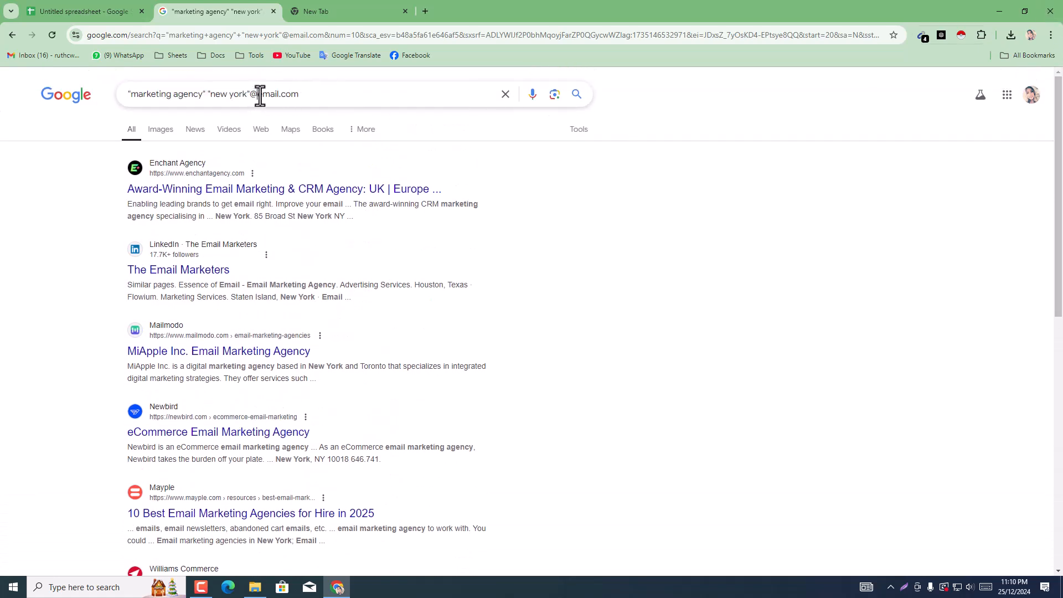
drag(257, 95, 323, 101)
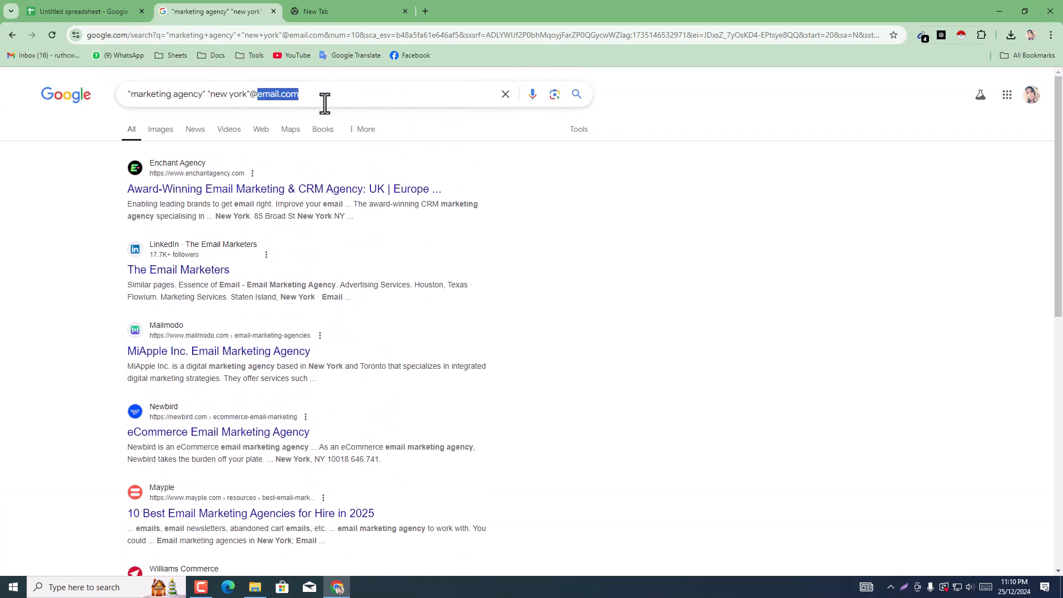
double_click(259, 100)
text(outlook)
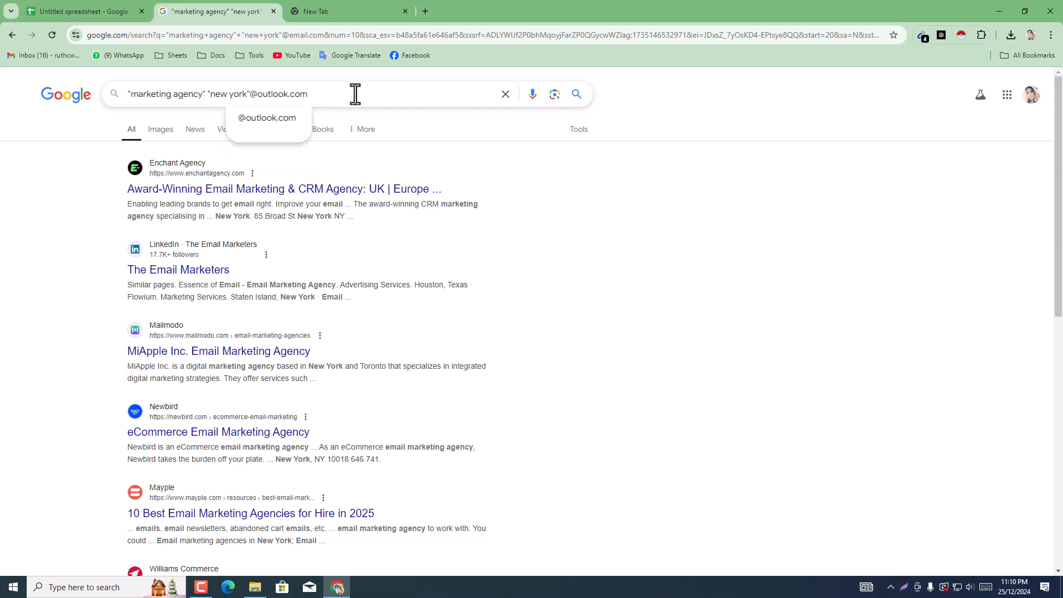
key(Return)
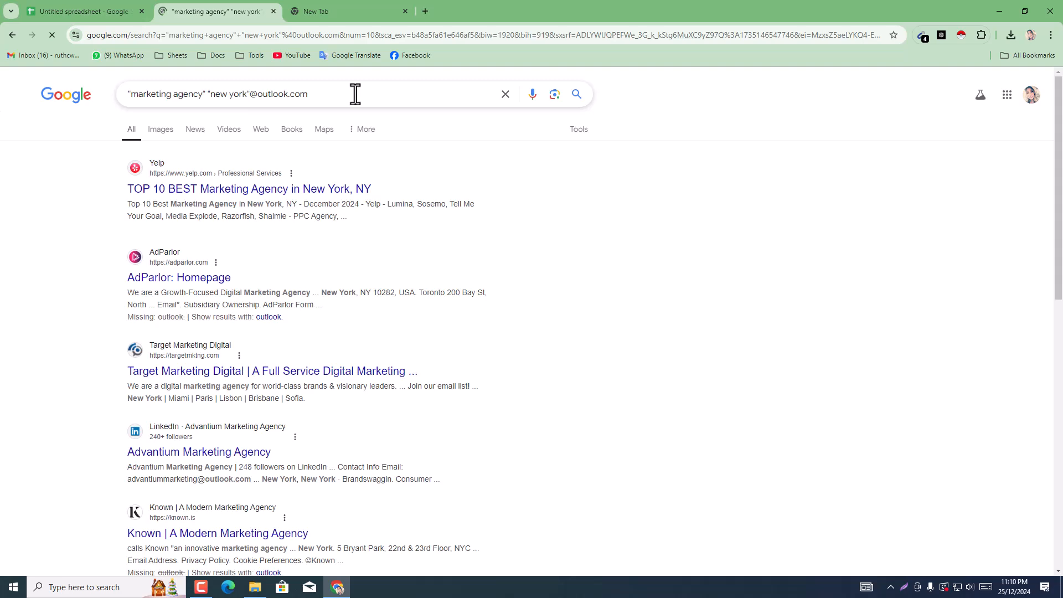
Step: Go through the Outlook search results to page 2 and check the addresses collected by Email Extractor
scroll(699, 277, down, 10)
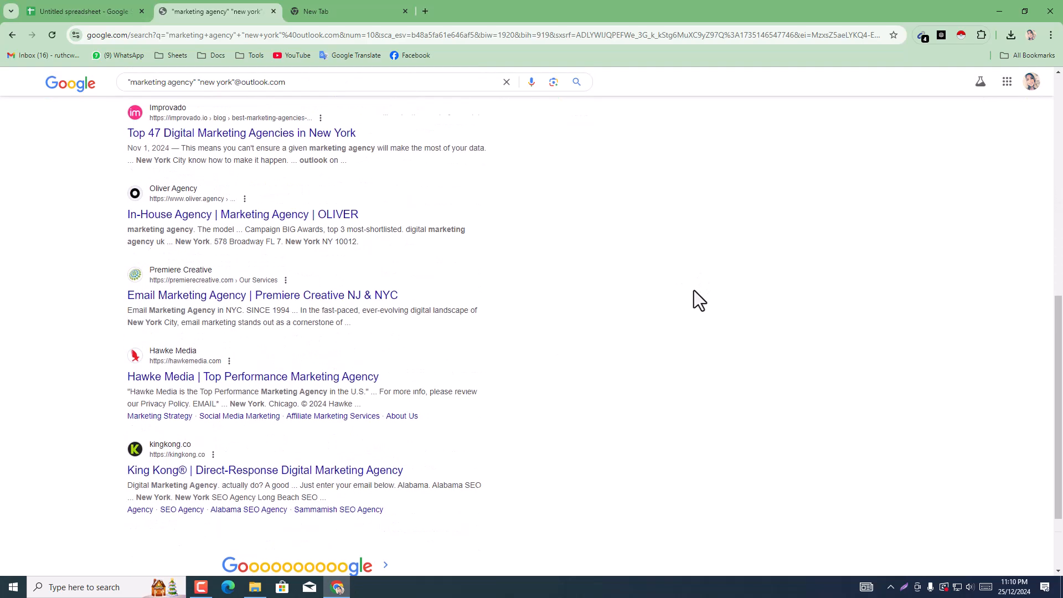
scroll(695, 289, down, 2)
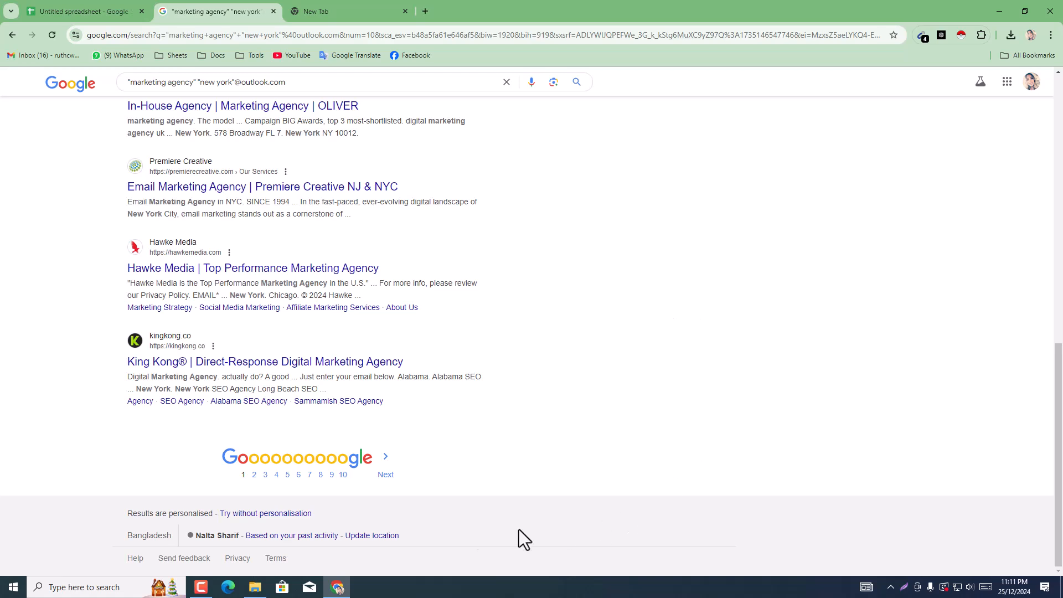
click(387, 477)
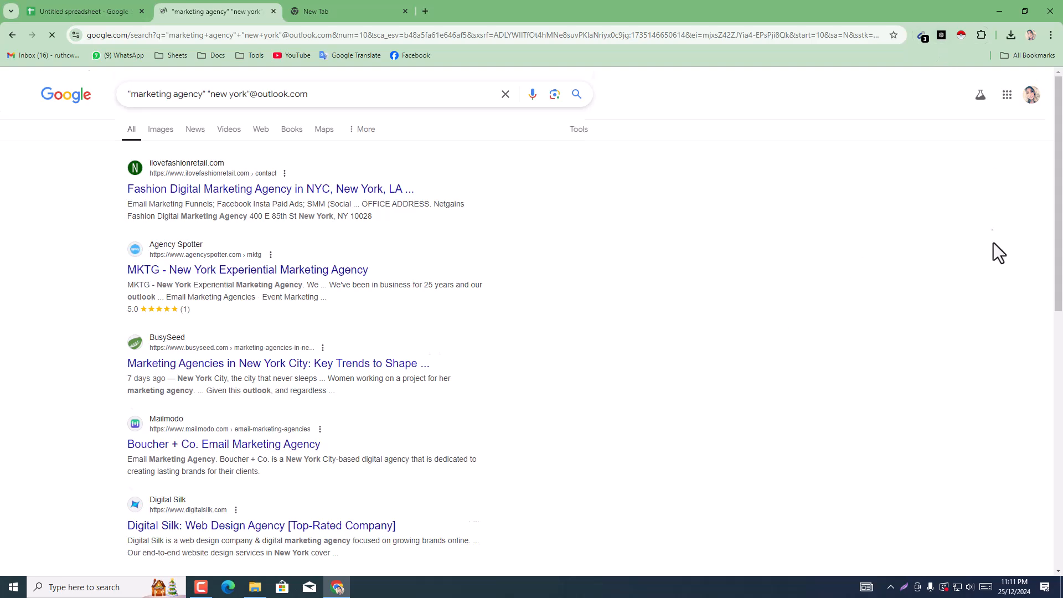
scroll(1018, 280, down, 10)
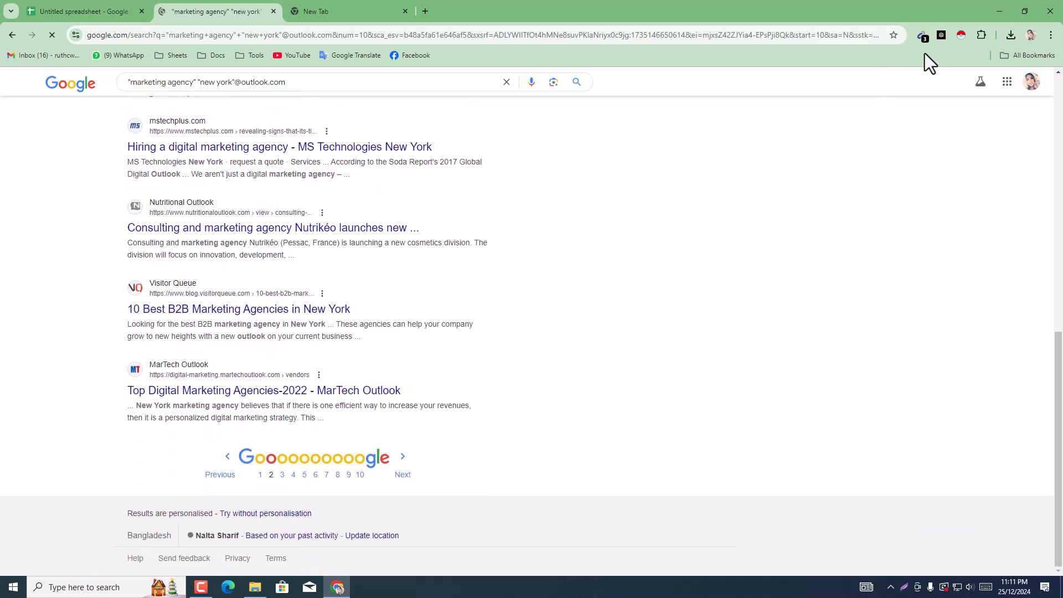
click(922, 40)
click(922, 37)
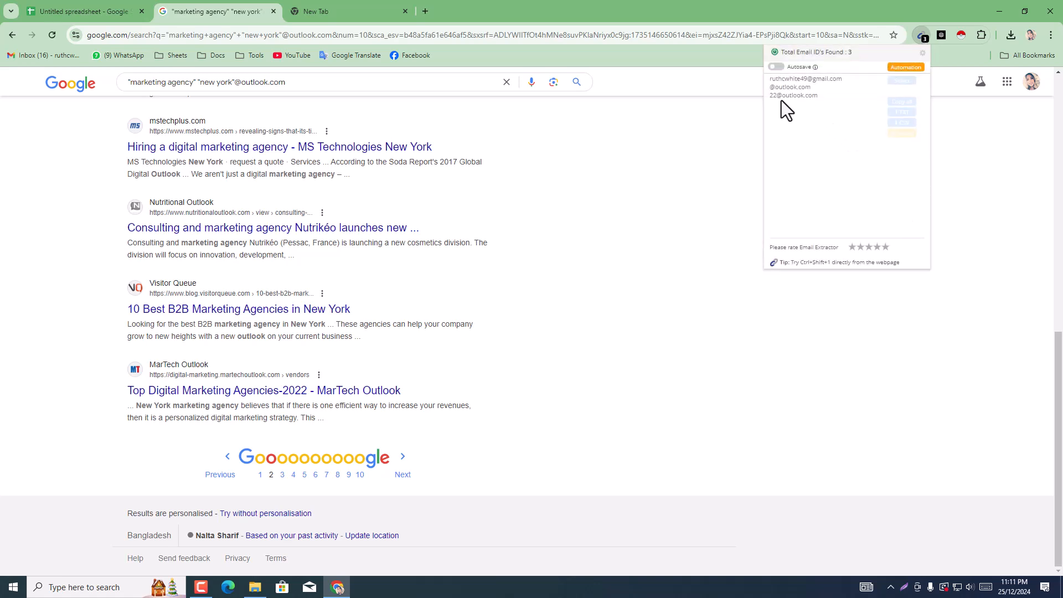
Step: Continue through the Outlook search results to page 5 so Email Extractor collects more addresses
click(399, 476)
click(398, 476)
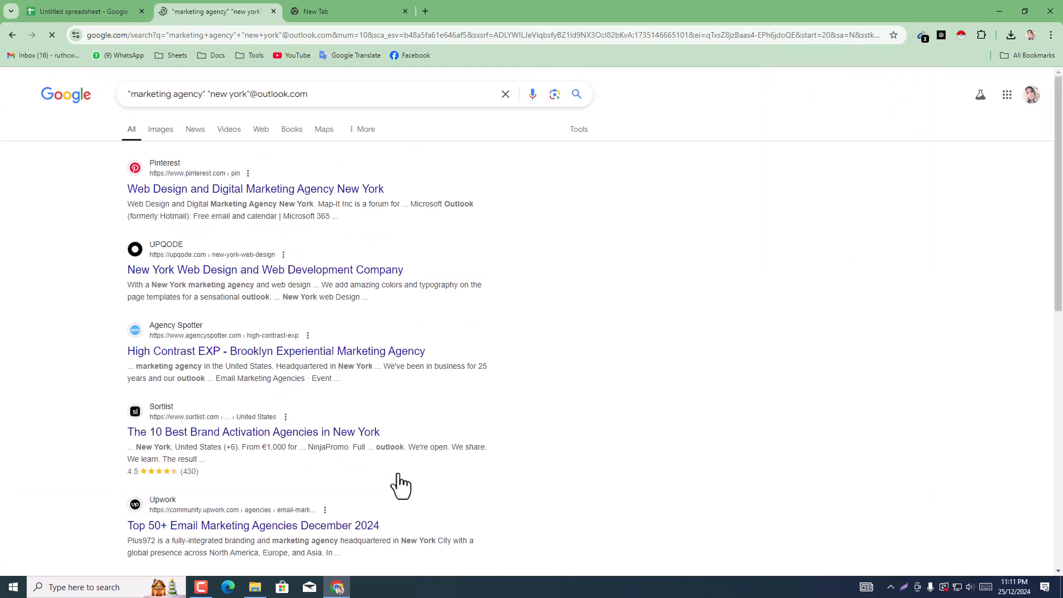
scroll(403, 474, down, 10)
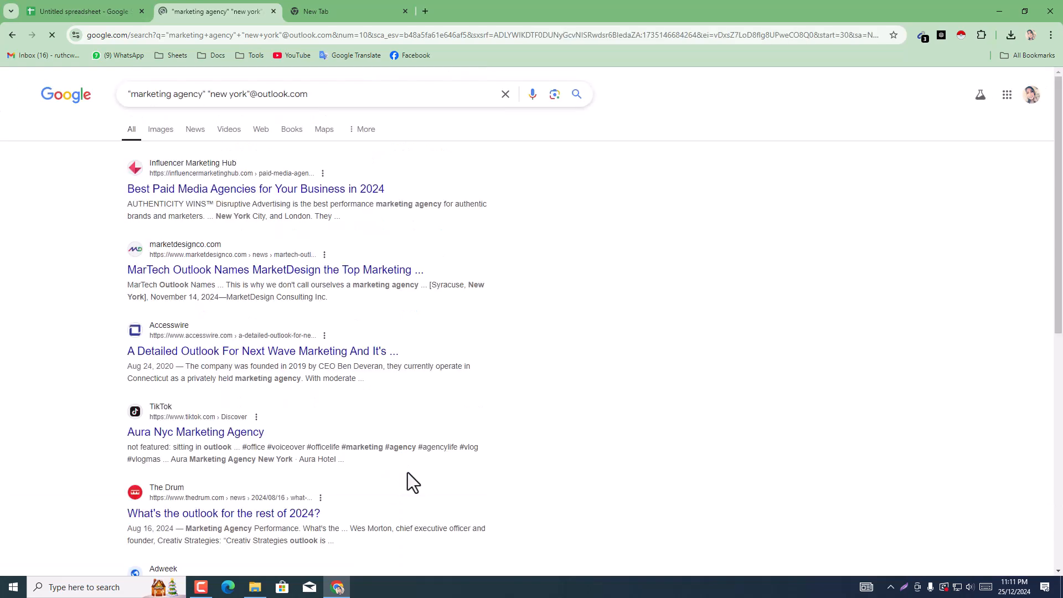
scroll(406, 417, down, 7)
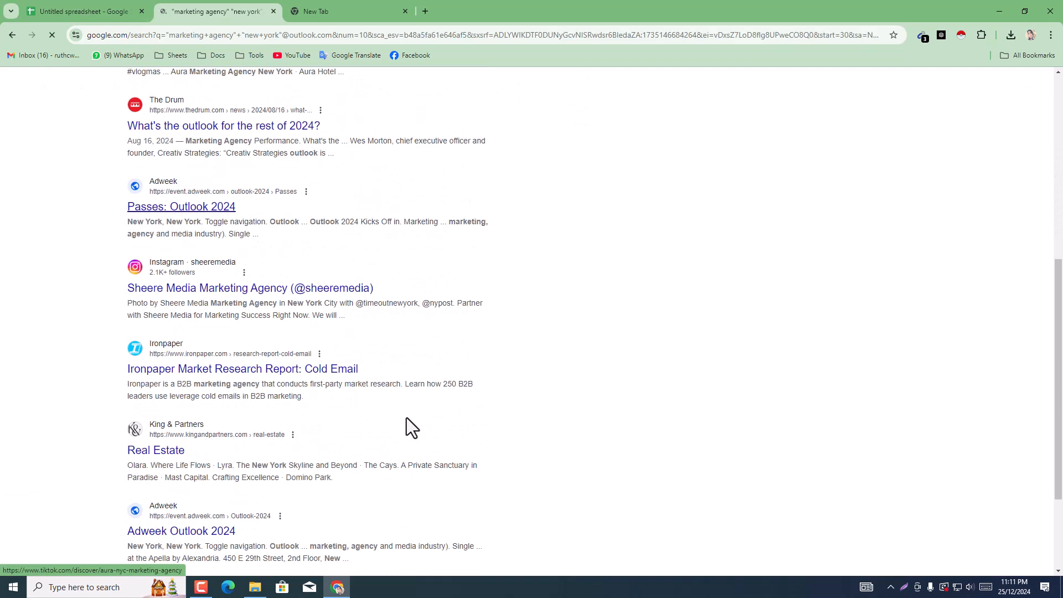
scroll(407, 417, down, 1)
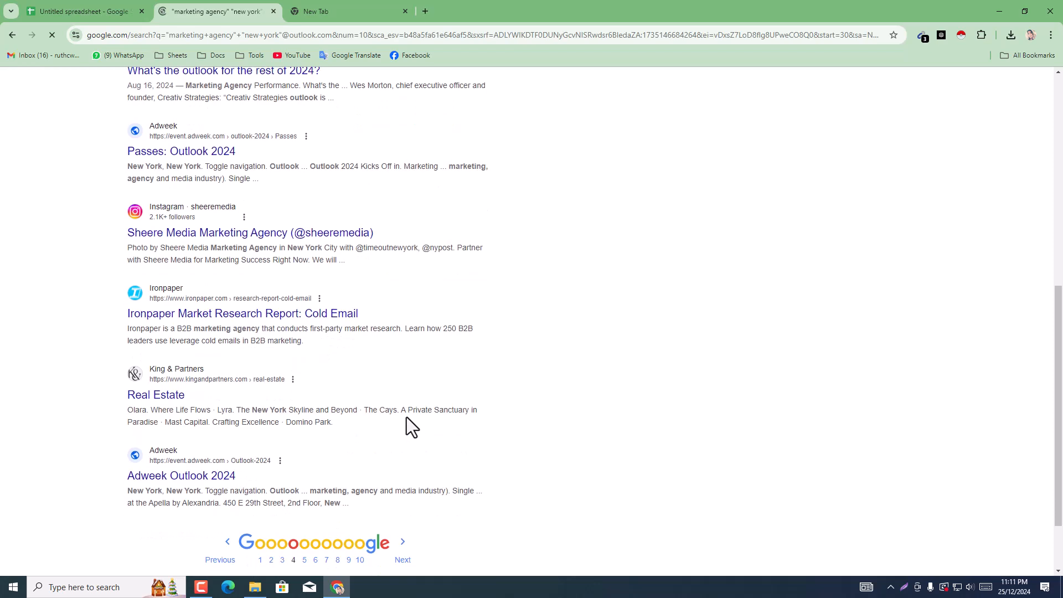
scroll(406, 417, down, 1)
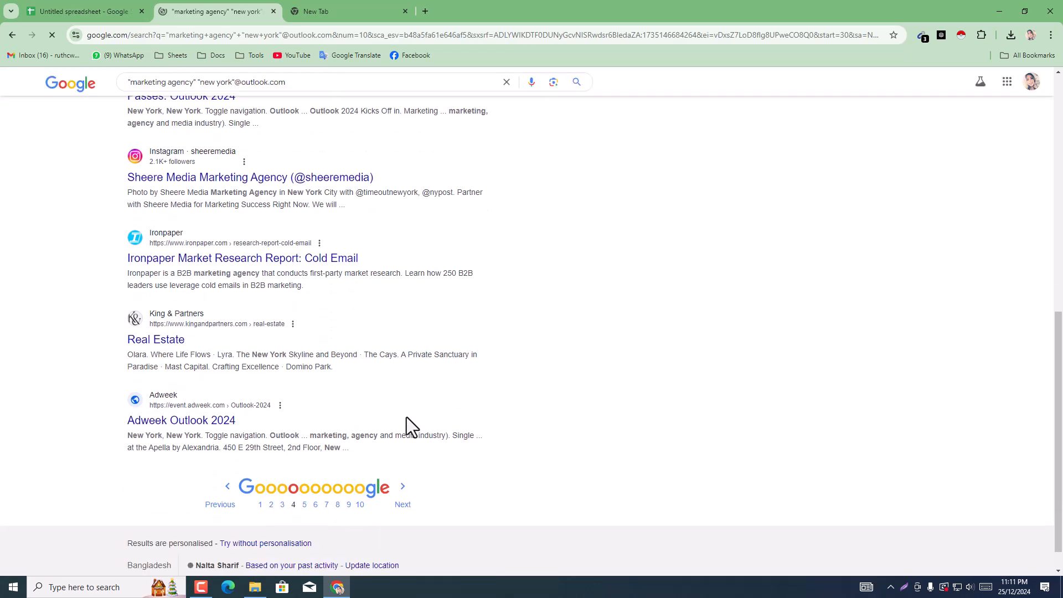
scroll(407, 418, down, 1)
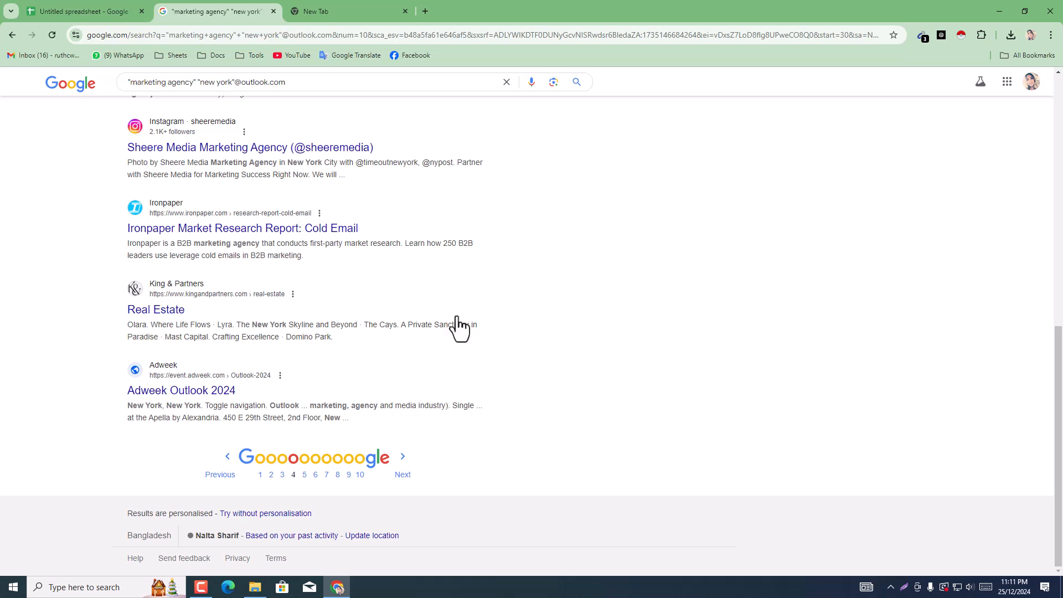
click(402, 475)
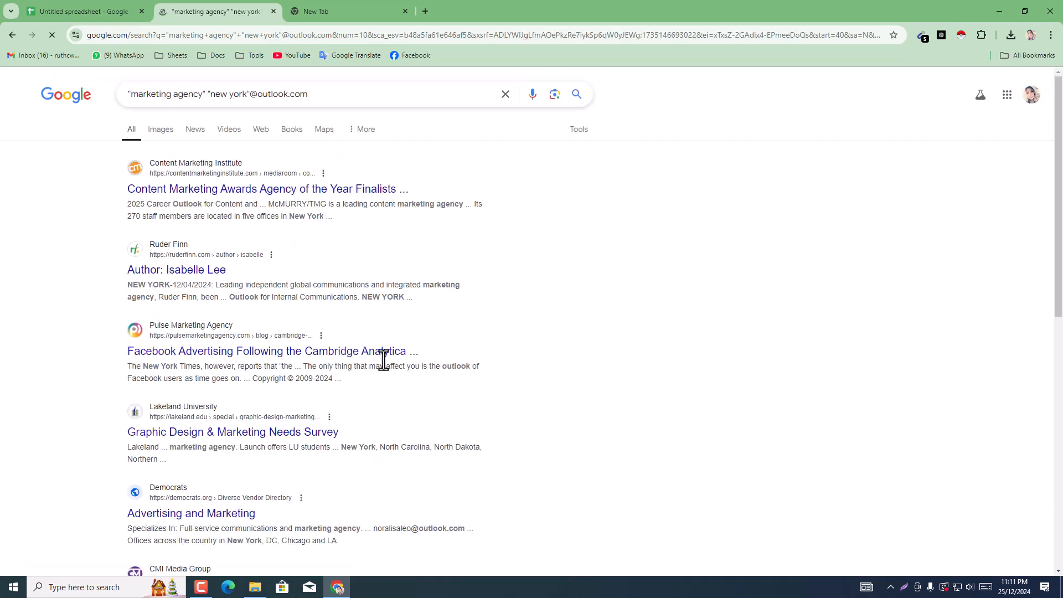
scroll(819, 143, down, 1)
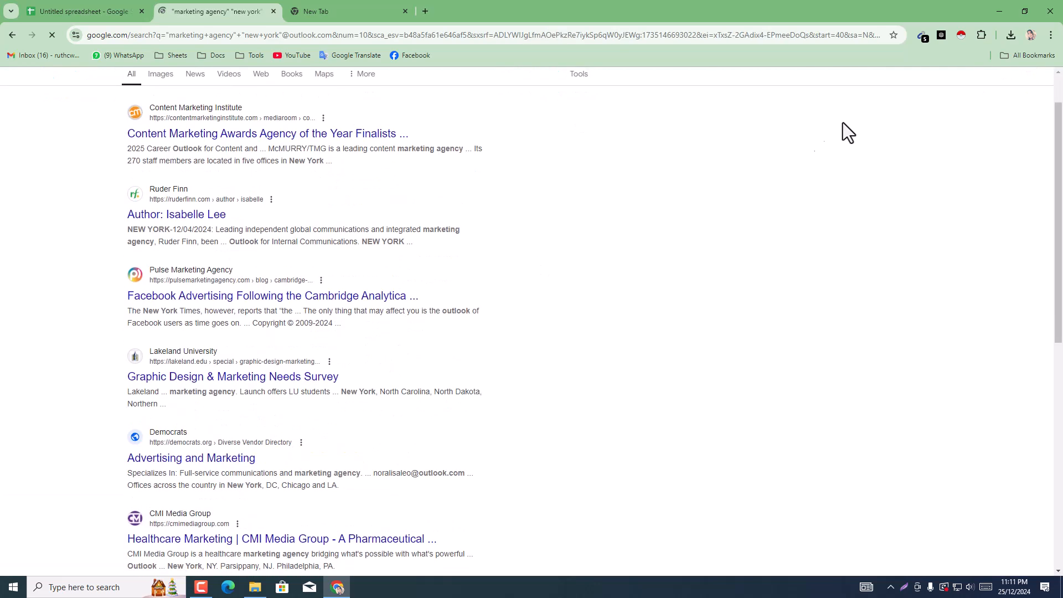
Step: Copy all addresses collected by Email Extractor and paste them into the spreadsheet's Outlook column from C5
click(922, 36)
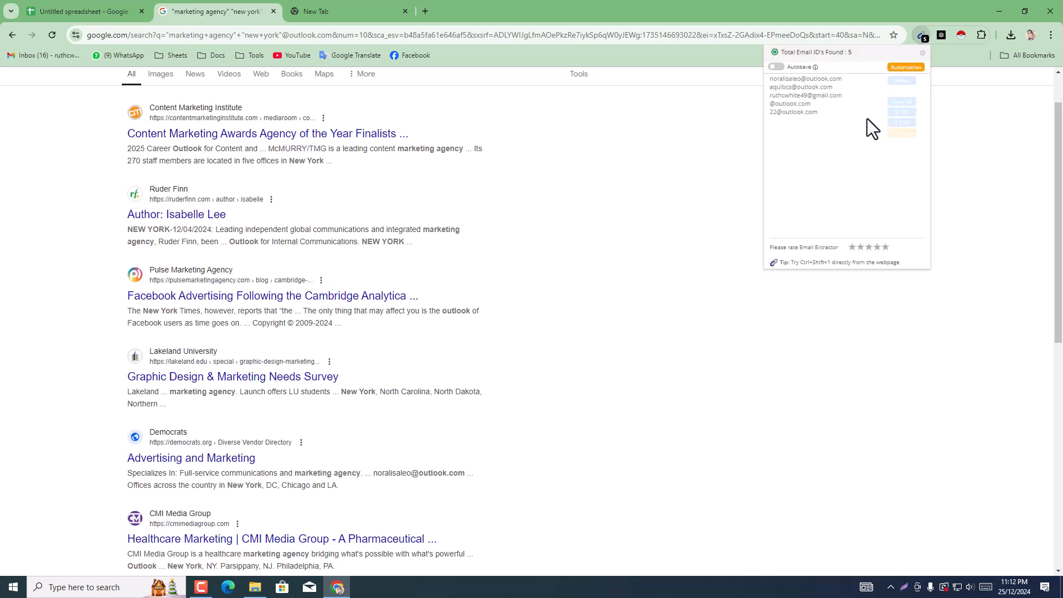
click(899, 102)
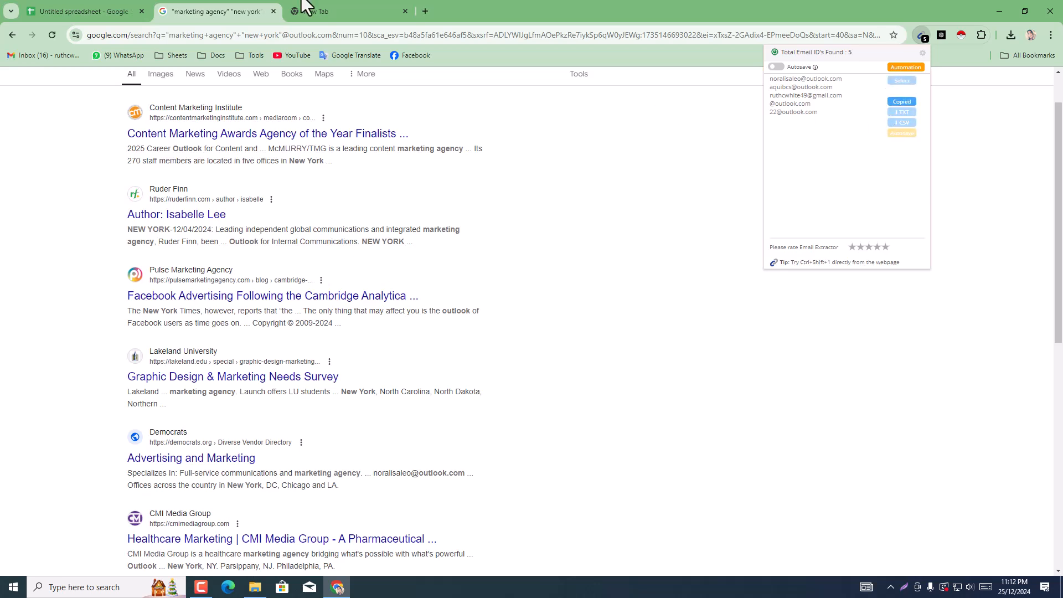
click(107, 9)
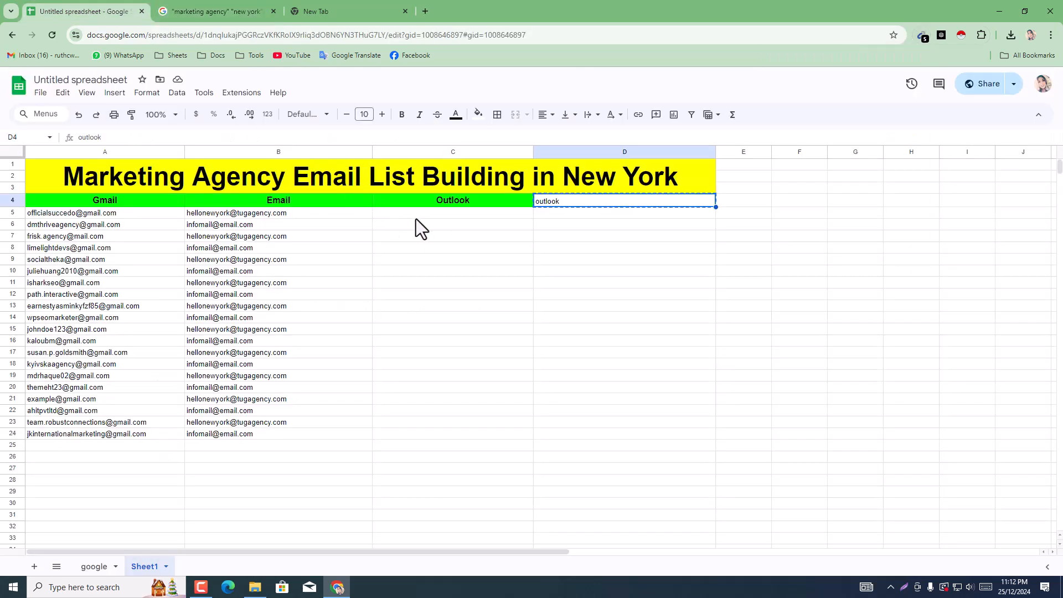
click(417, 218)
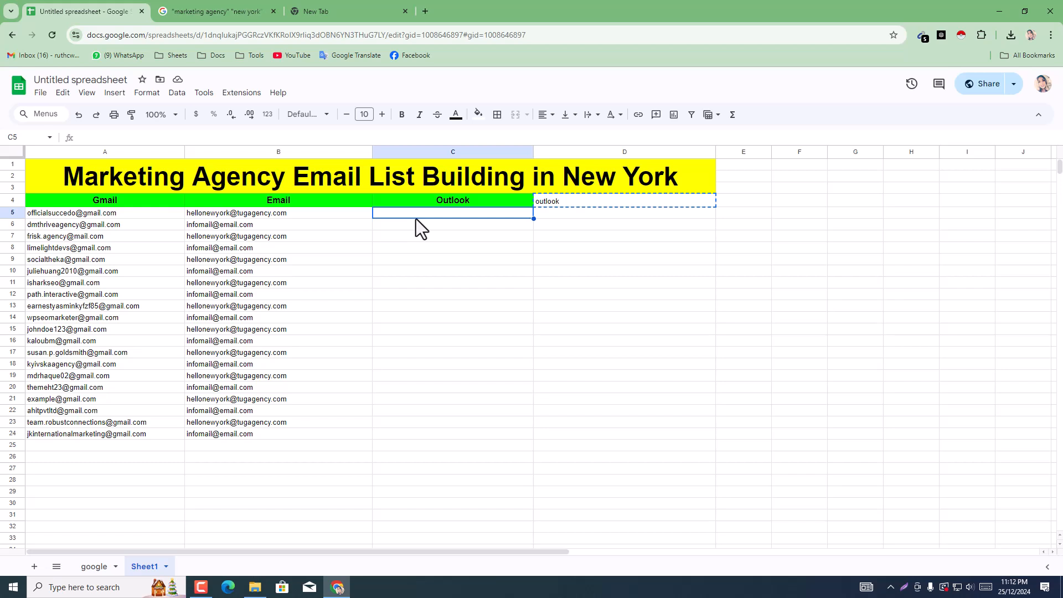
key(ctrl+v)
Step: Clear the unwanted pasted entries in C7:C15
drag(412, 236, 436, 324)
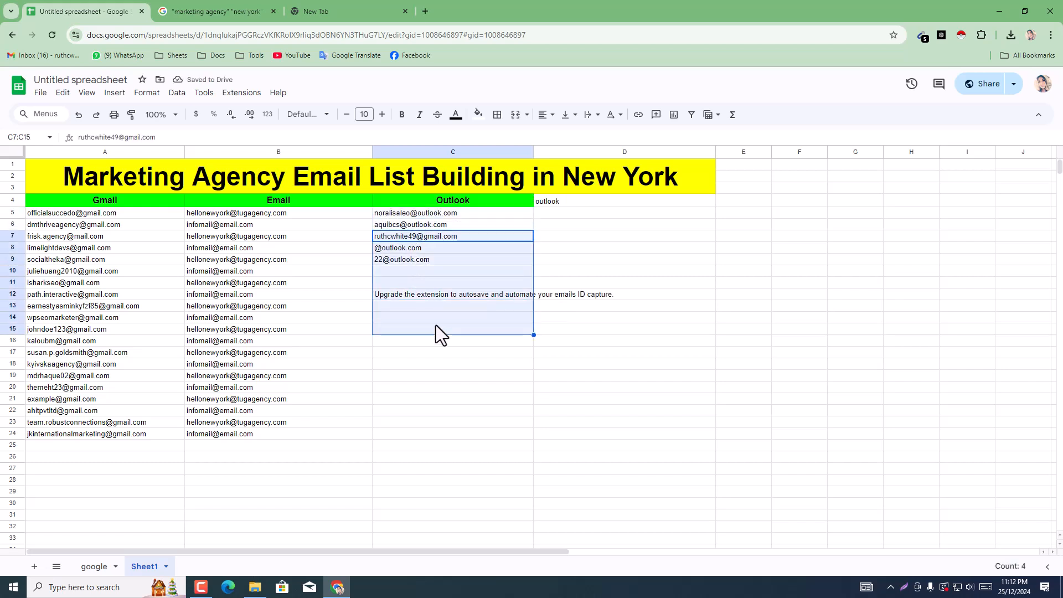
key(Delete)
click(449, 378)
Step: Copy the two addresses in C5:C6 and repeat them down the Outlook column through C24
mouse_move(457, 217)
mouse_down()
mouse_move(464, 234)
mouse_move(455, 228)
mouse_up()
click(464, 227)
click(499, 282)
right_click(455, 228)
click(481, 215)
click(407, 242)
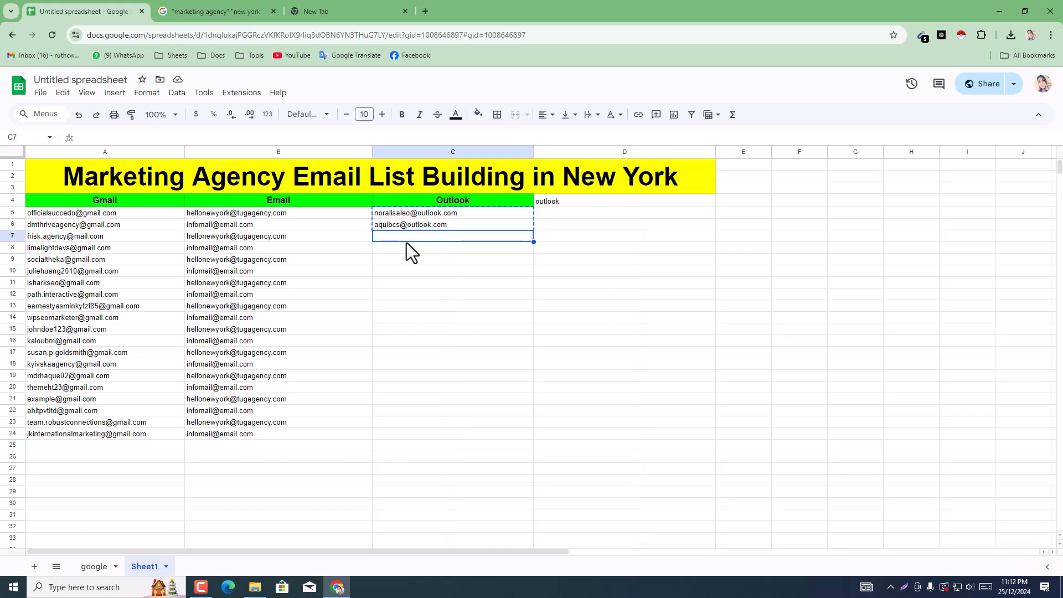
key(ctrl+v)
drag(463, 217, 531, 430)
click(603, 422)
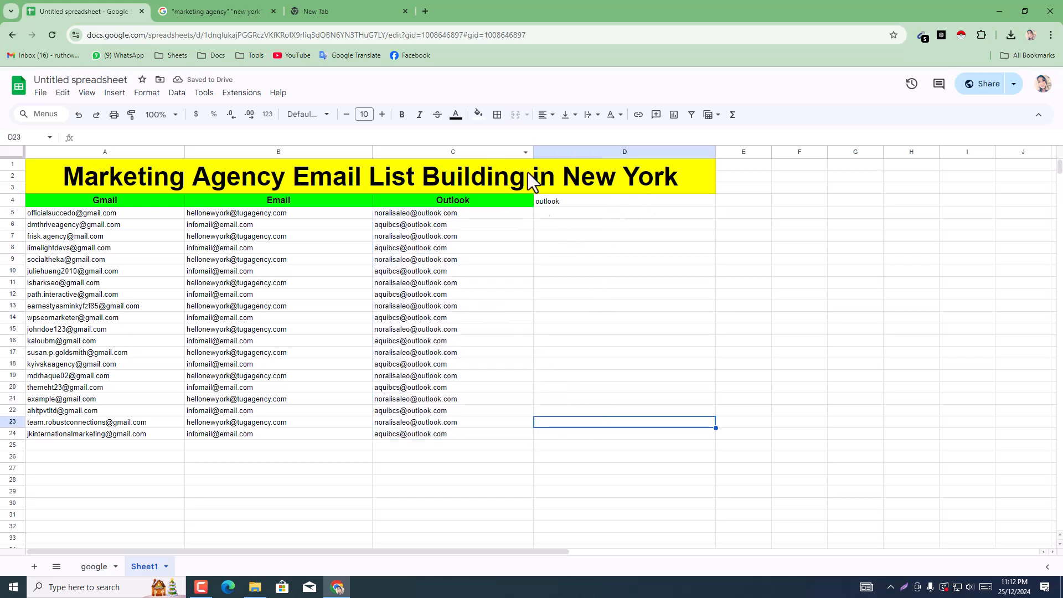
Step: Enter the word "yahoo" in the blank browser tab's address bar and copy it without running a search
click(361, 2)
click(249, 35)
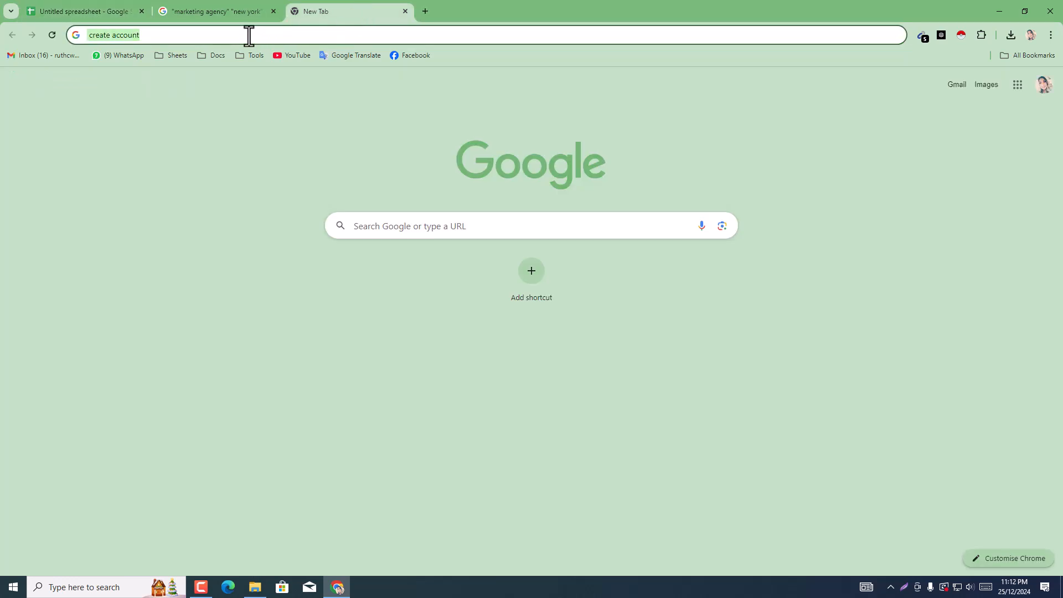
text(yha)
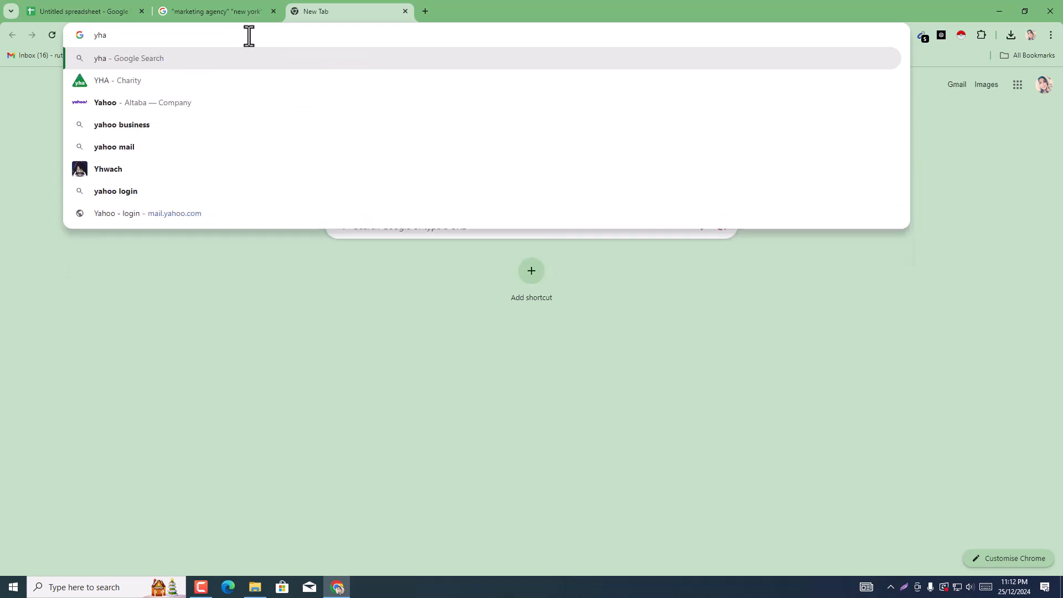
key(BackSpace)
key(BackSpace)
text(a)
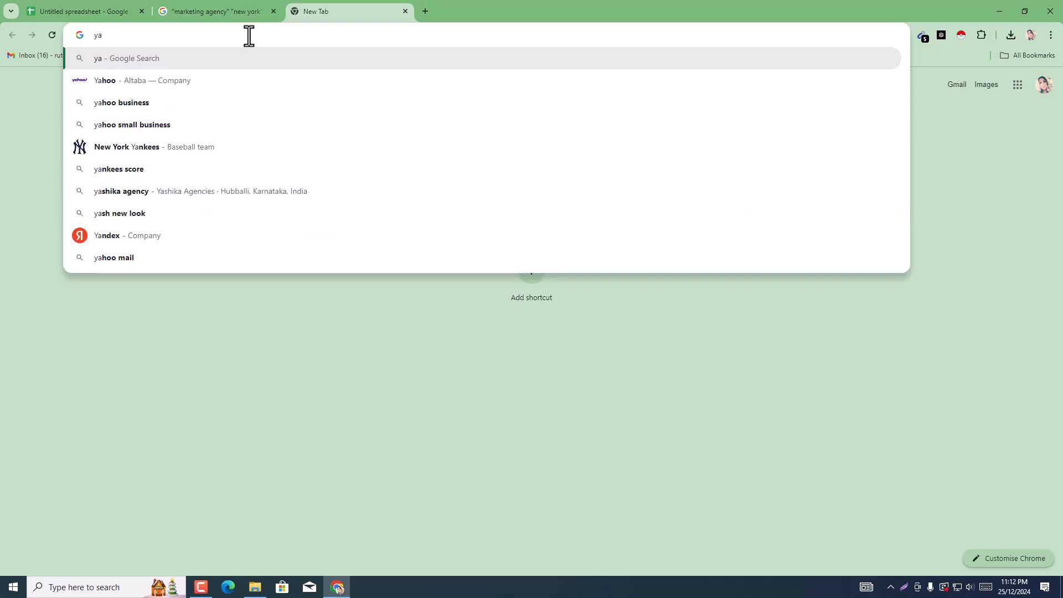
text(hoo)
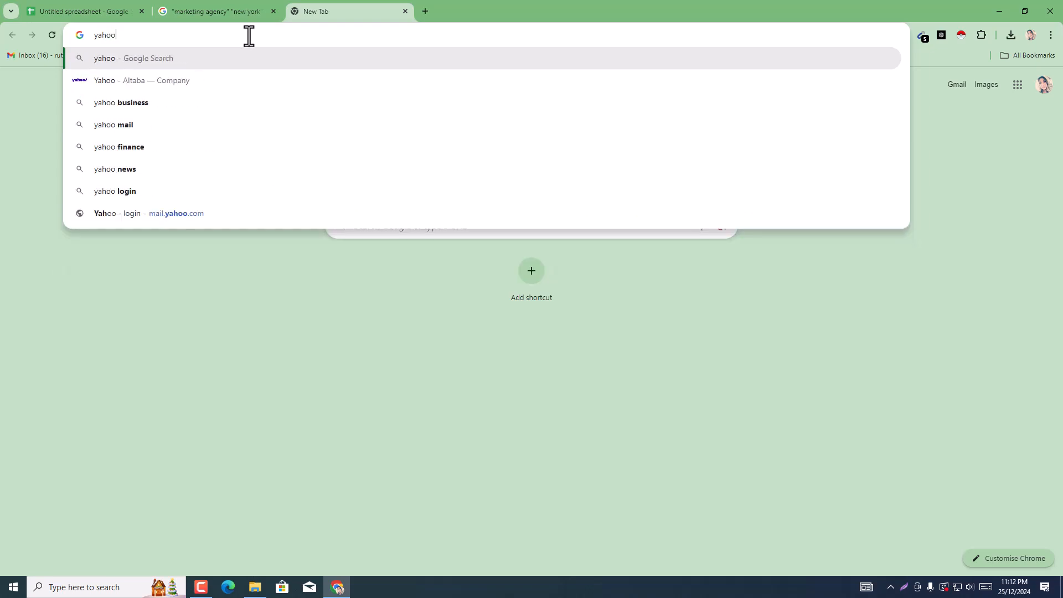
double_click(139, 37)
key(ctrl+c)
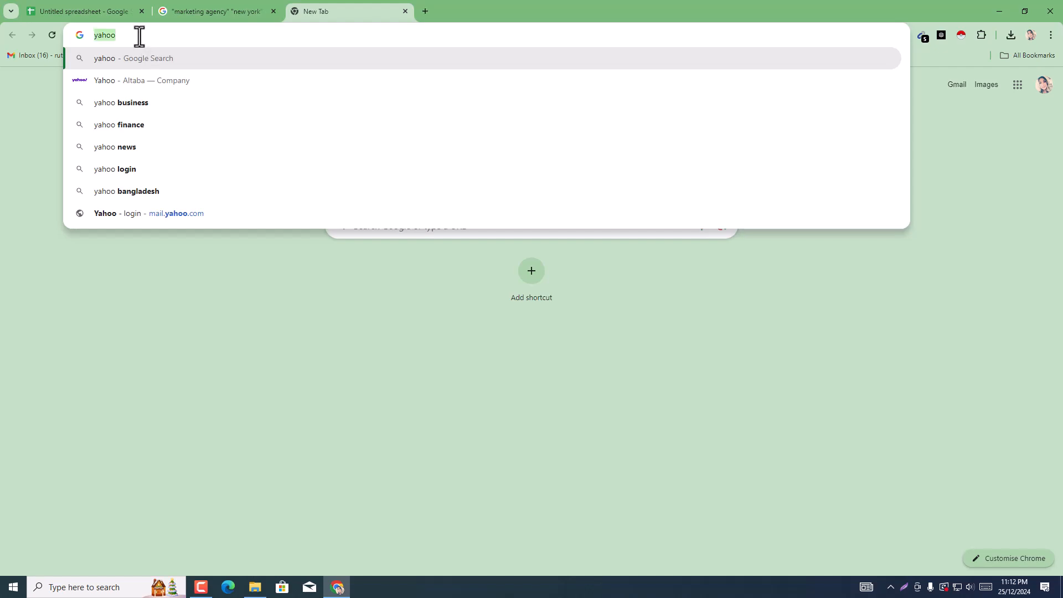
click(199, 9)
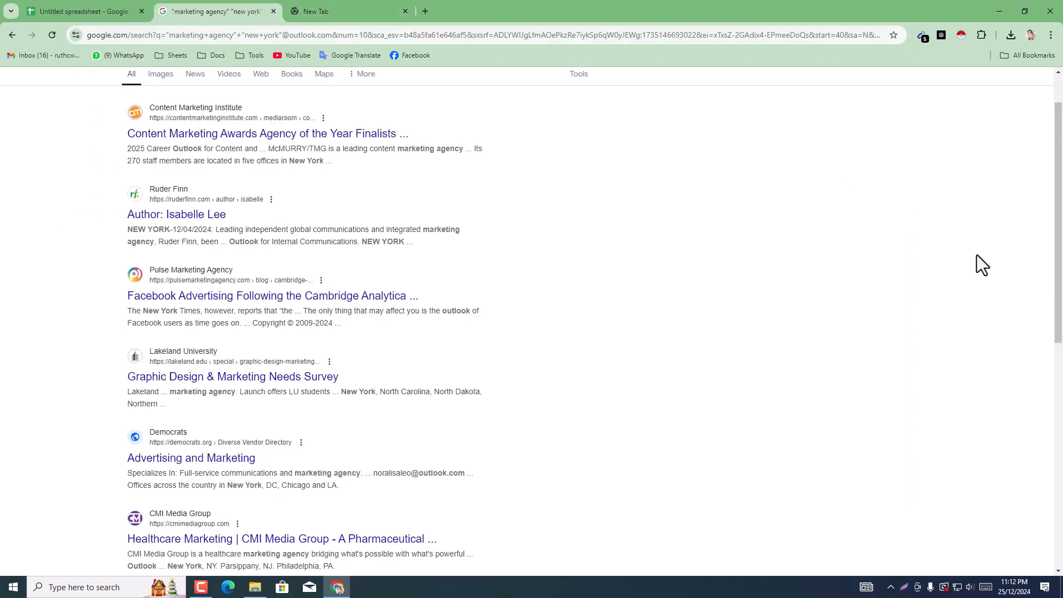
scroll(255, 143, up, 1)
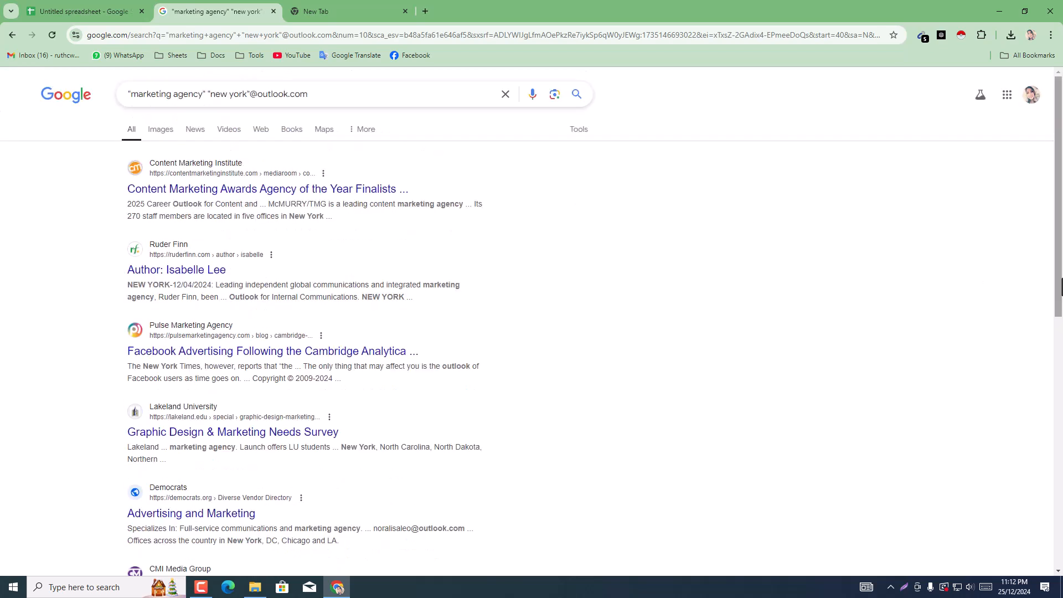
click(258, 94)
double_click(265, 95)
text(yahoo)
key(Return)
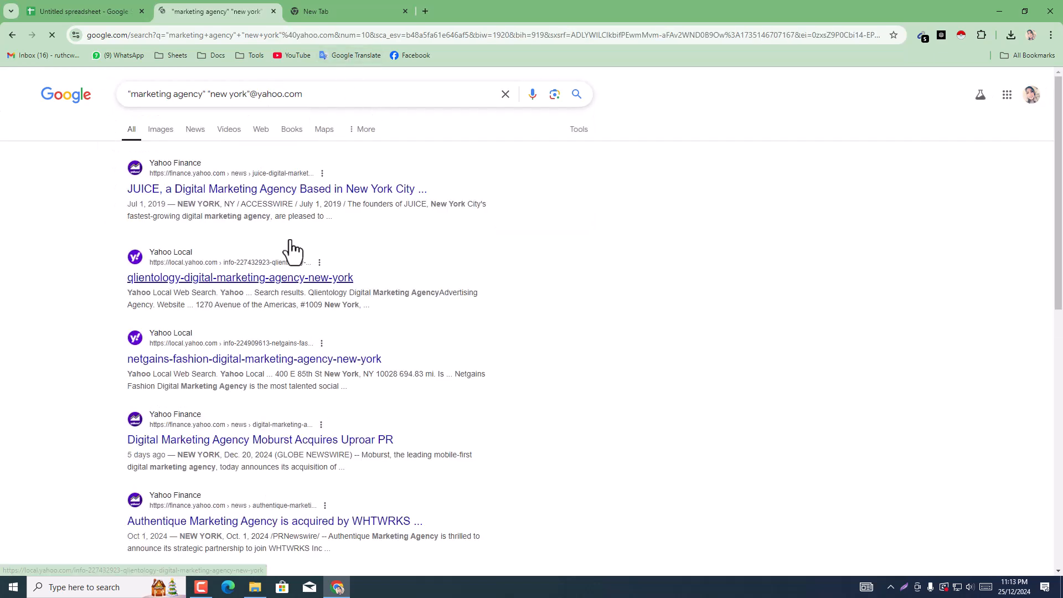
Step: Return to the spreadsheet and paste the copied word yahoo into cell E4
click(110, 10)
click(548, 202)
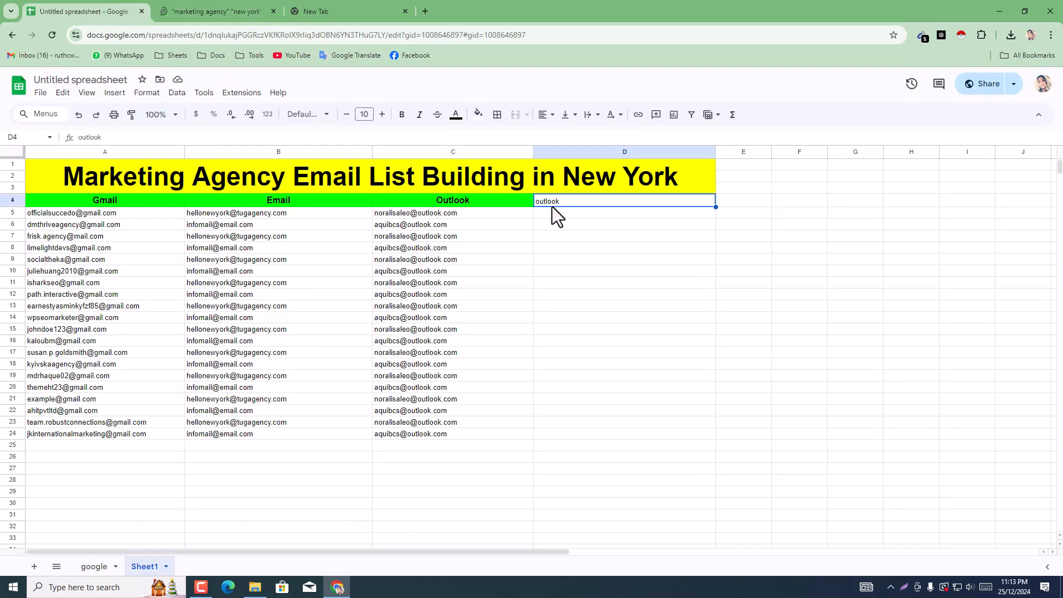
click(731, 200)
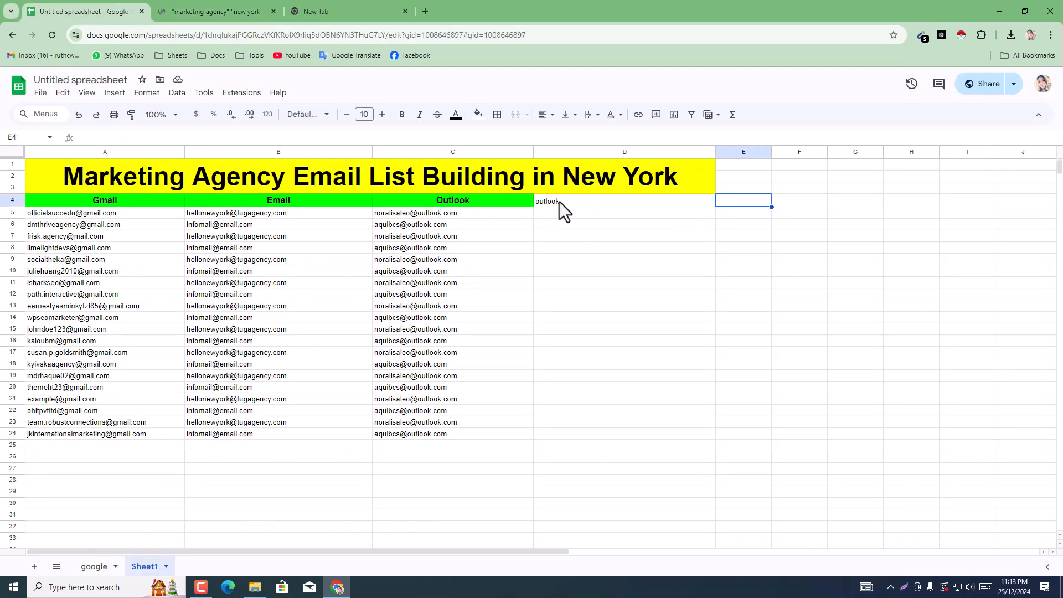
key(ctrl+v)
Step: Copy the formatted Outlook header in C4 over the plain header text in D4
click(466, 206)
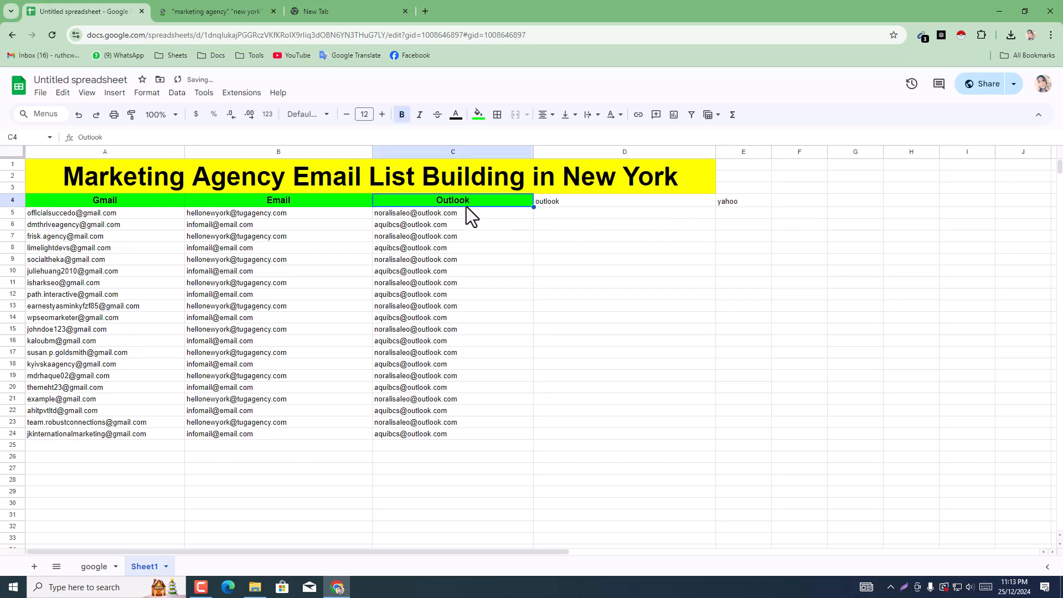
key(ctrl+c)
click(590, 202)
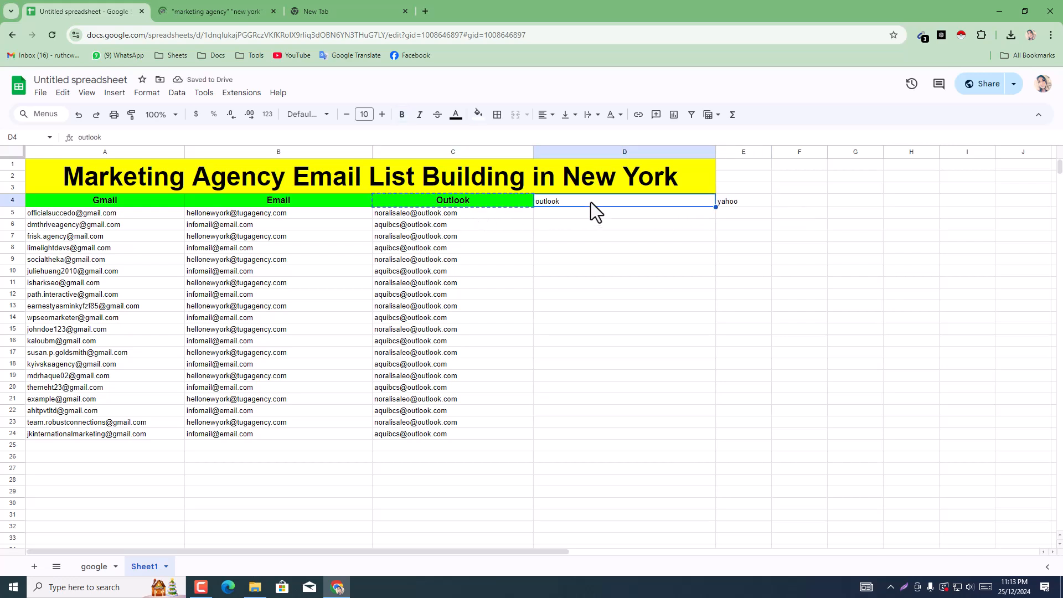
key(ctrl+v)
Step: Try pasting the formatted Outlook header over the yahoo text in E4, and undo the paste
click(735, 208)
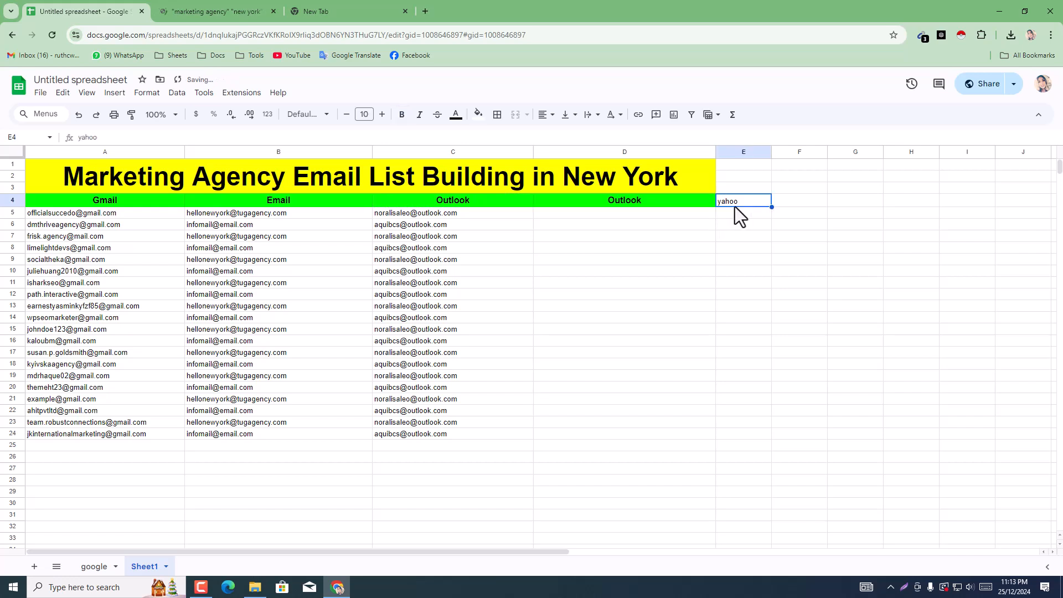
key(ctrl+v)
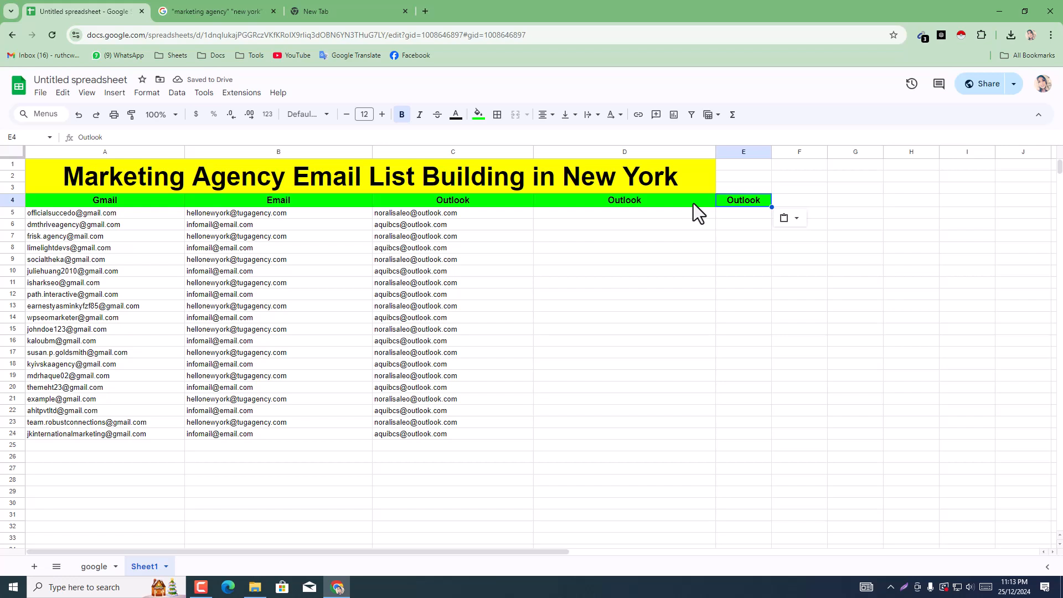
key(ctrl+z)
Step: Replace the header text in D4 with Yahoo, keeping the green header formatting
double_click(730, 202)
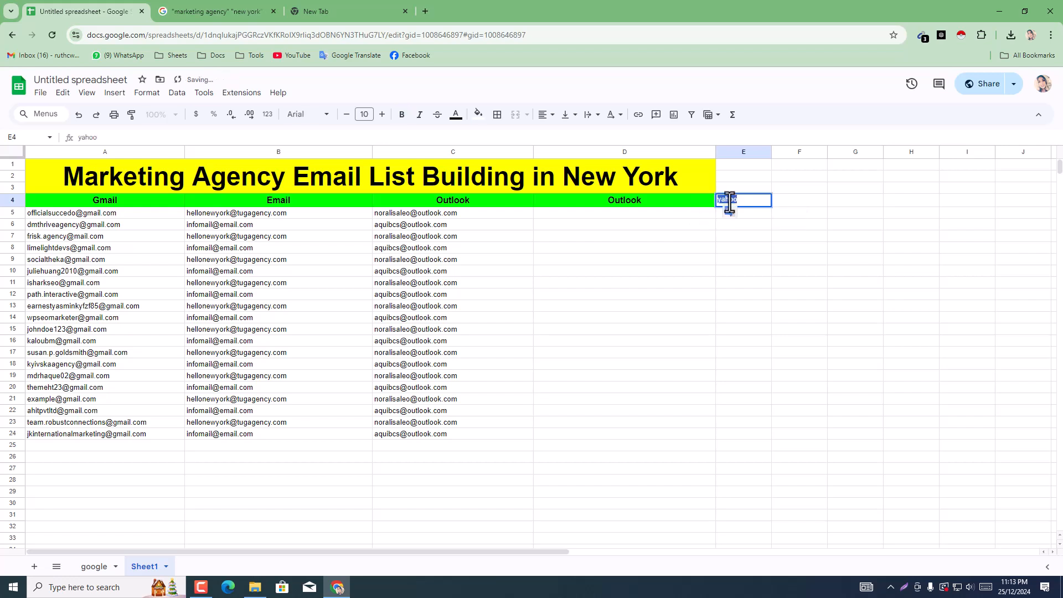
click(642, 201)
double_click(642, 200)
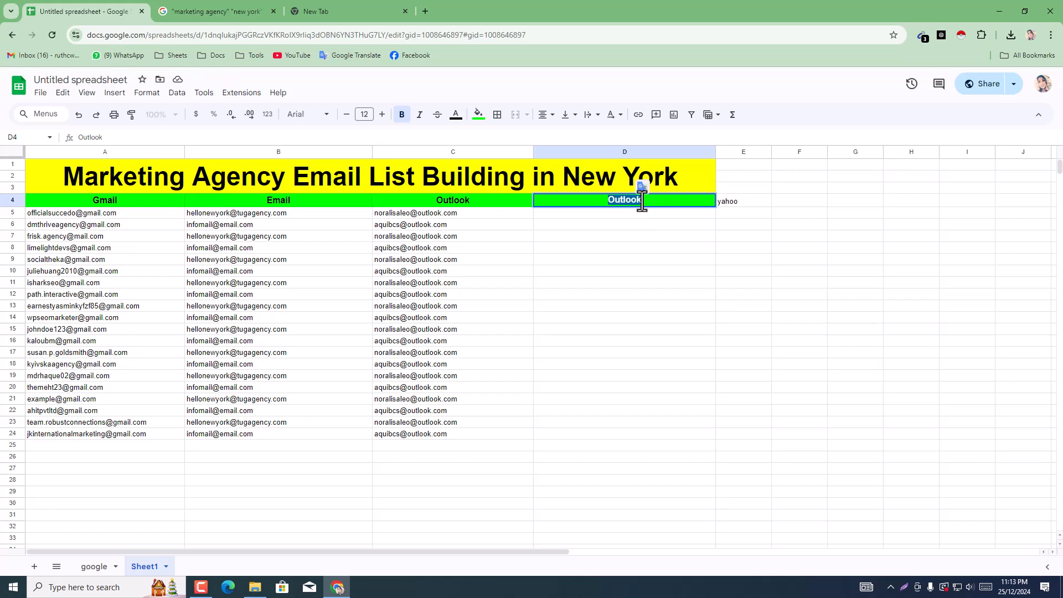
key(ctrl+v)
text(Y)
click(702, 227)
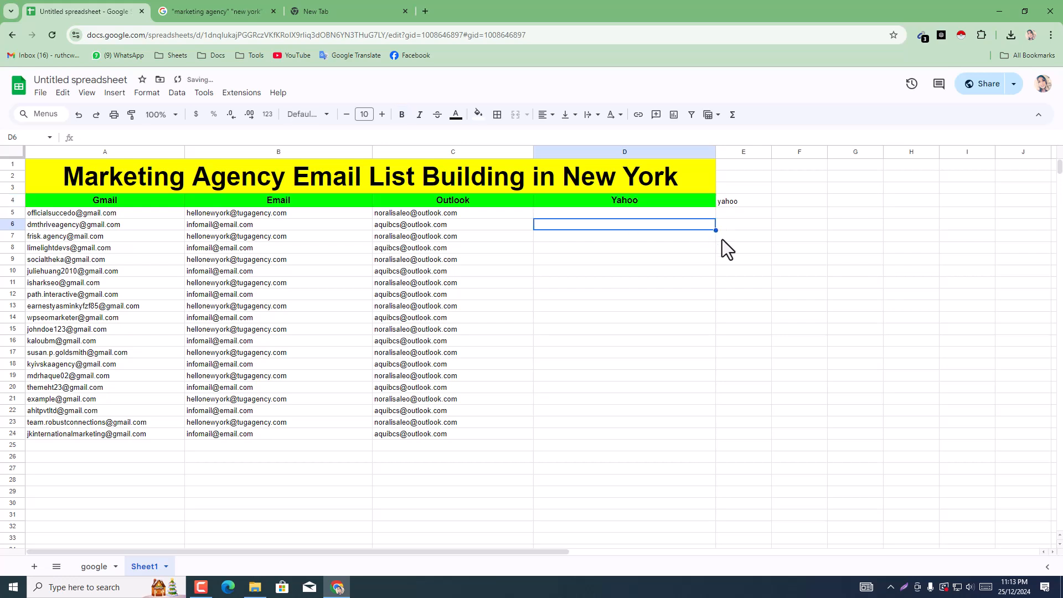
Step: Copy the formatted Yahoo header from D4 to E4 and widen column E
click(697, 204)
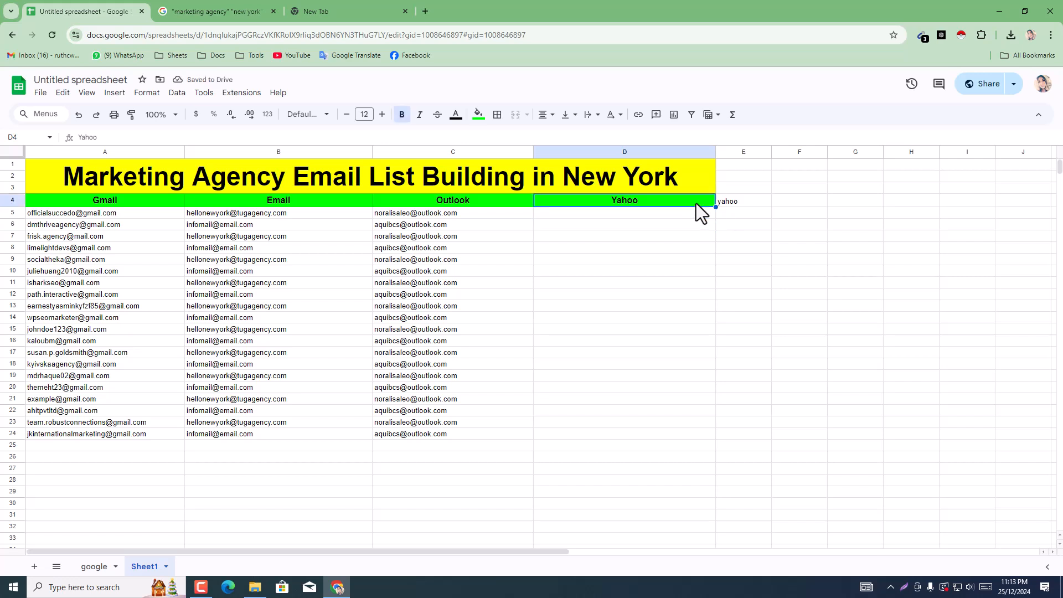
key(ctrl+c)
click(768, 205)
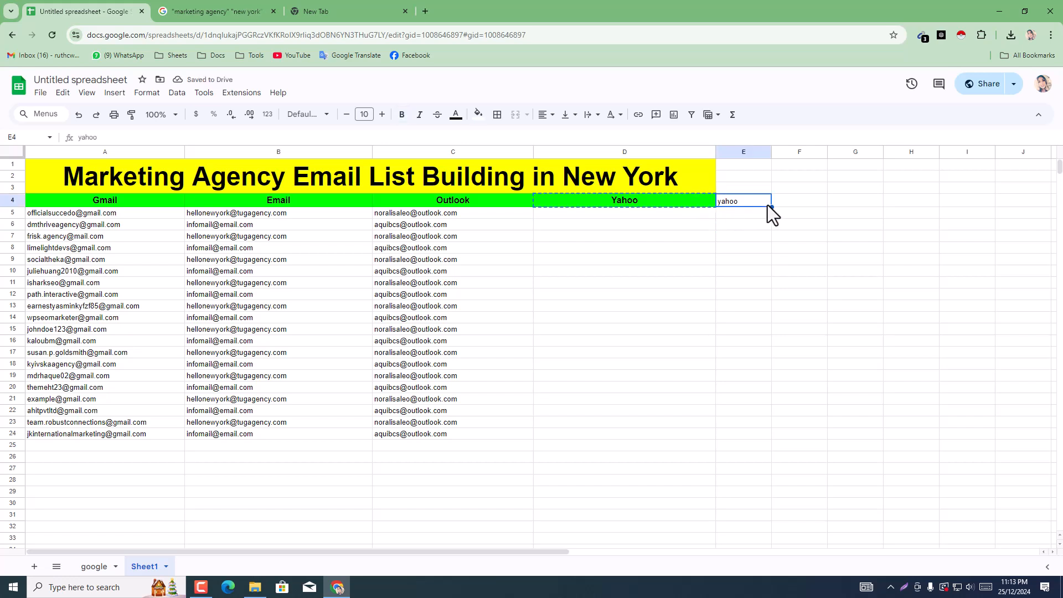
key(ctrl+v)
drag(771, 152, 861, 154)
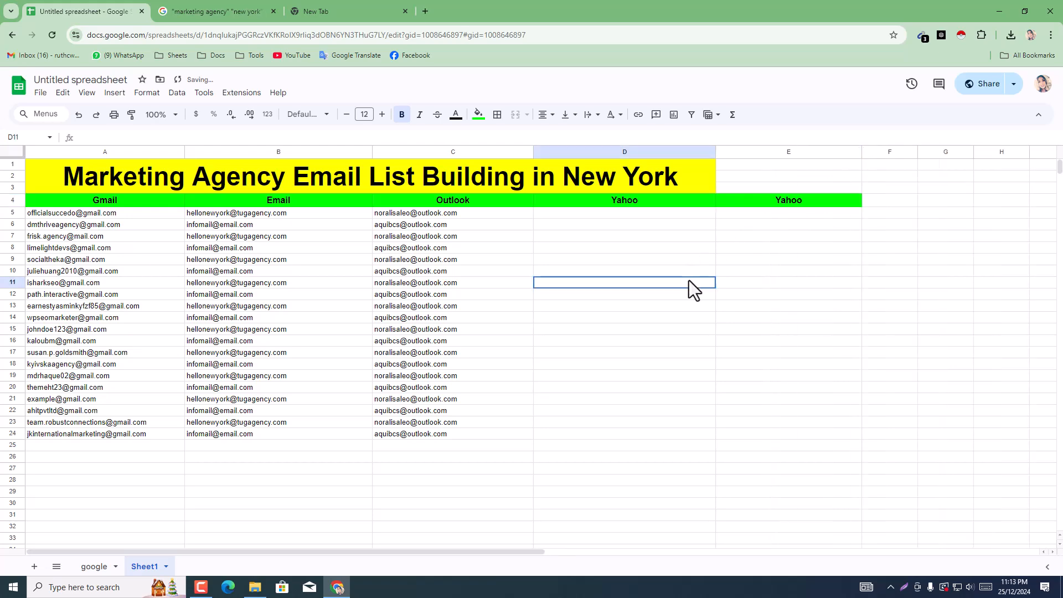
Step: Switch to the Yahoo search results and go through pages 3 and 4 to page 5 so Email Extractor collects addresses
click(339, 8)
click(244, 2)
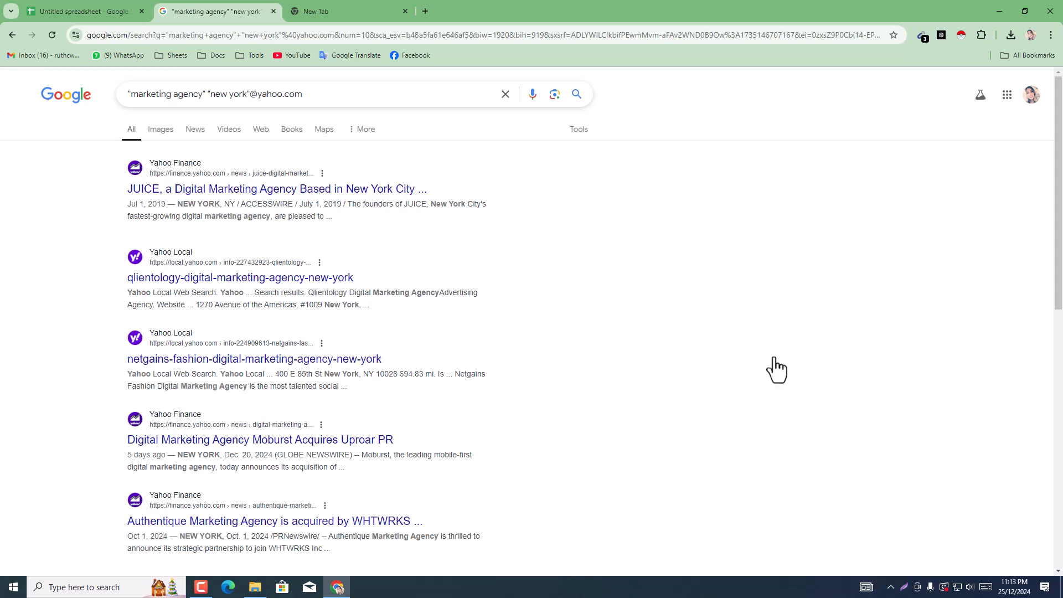
scroll(691, 367, down, 10)
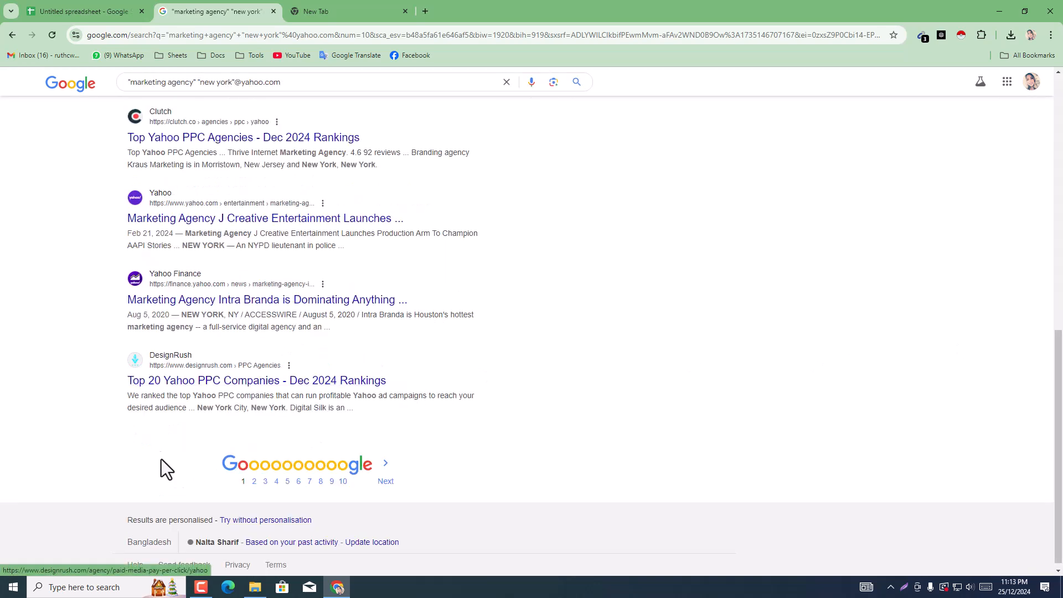
click(264, 481)
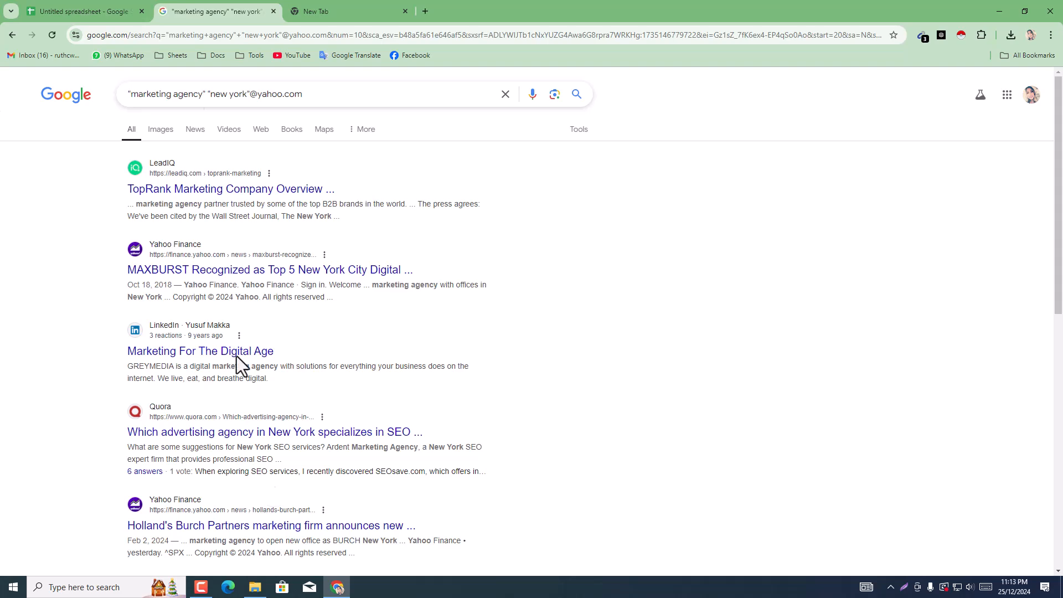
scroll(271, 492, down, 7)
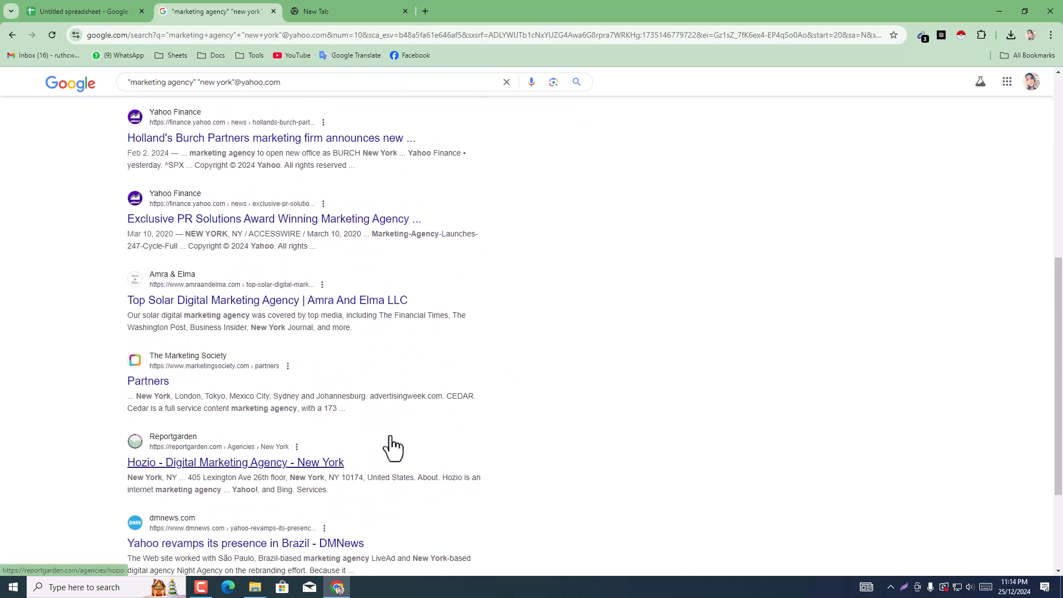
scroll(363, 460, down, 3)
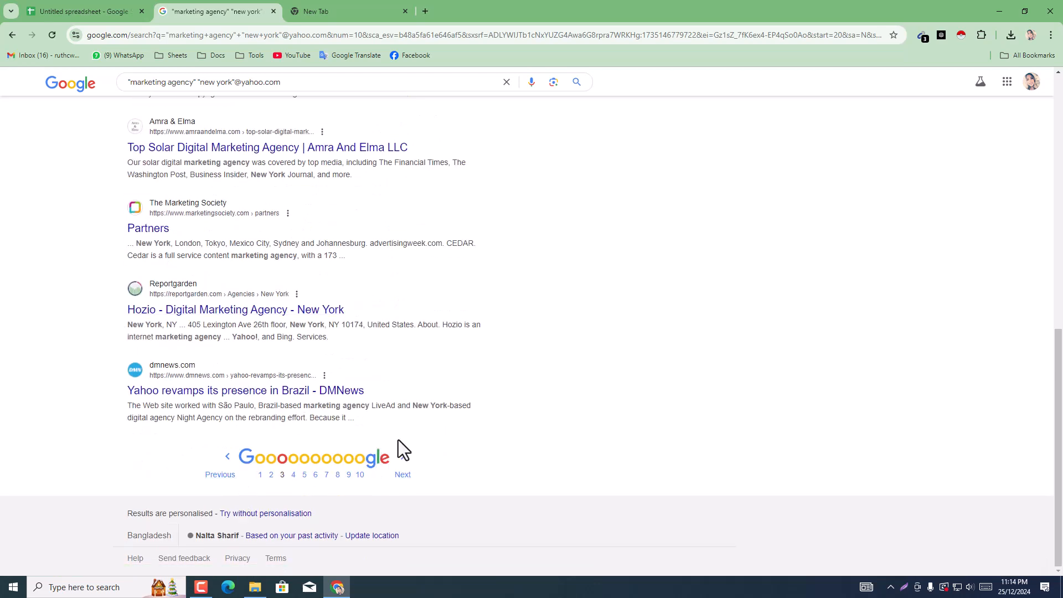
click(402, 476)
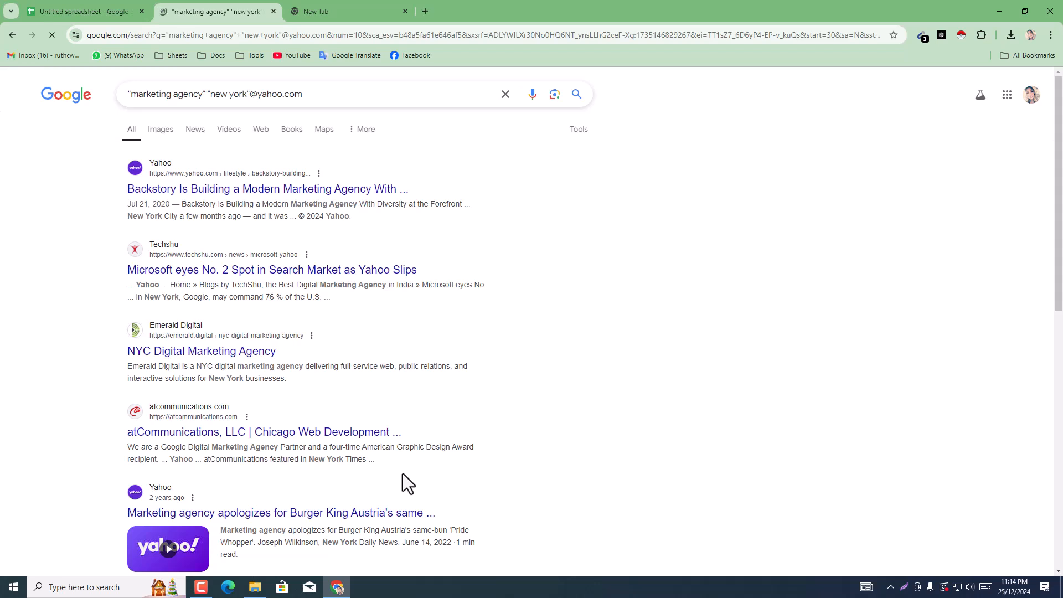
scroll(458, 354, down, 8)
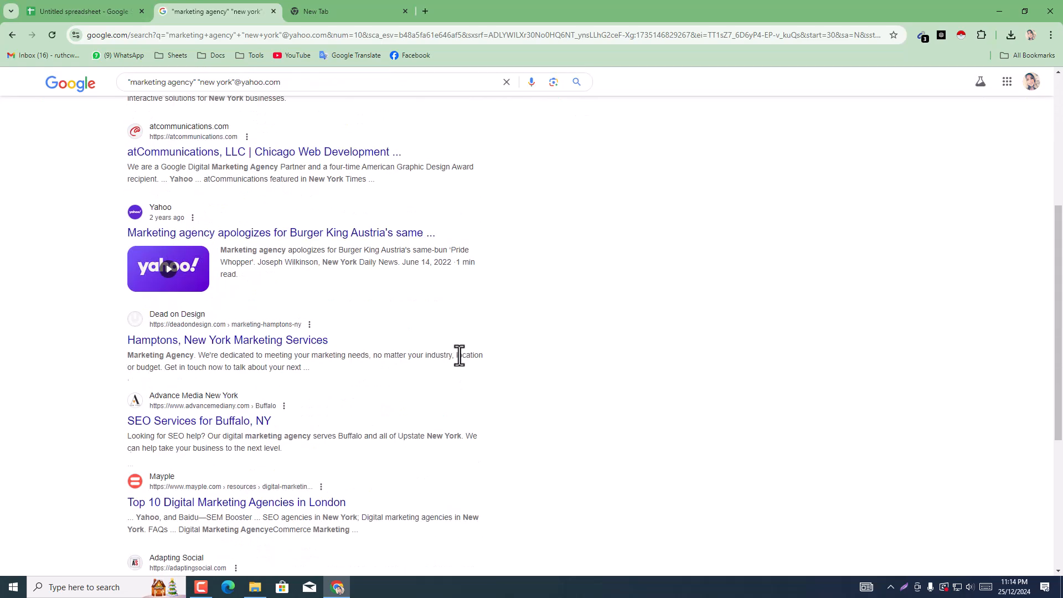
scroll(458, 356, down, 2)
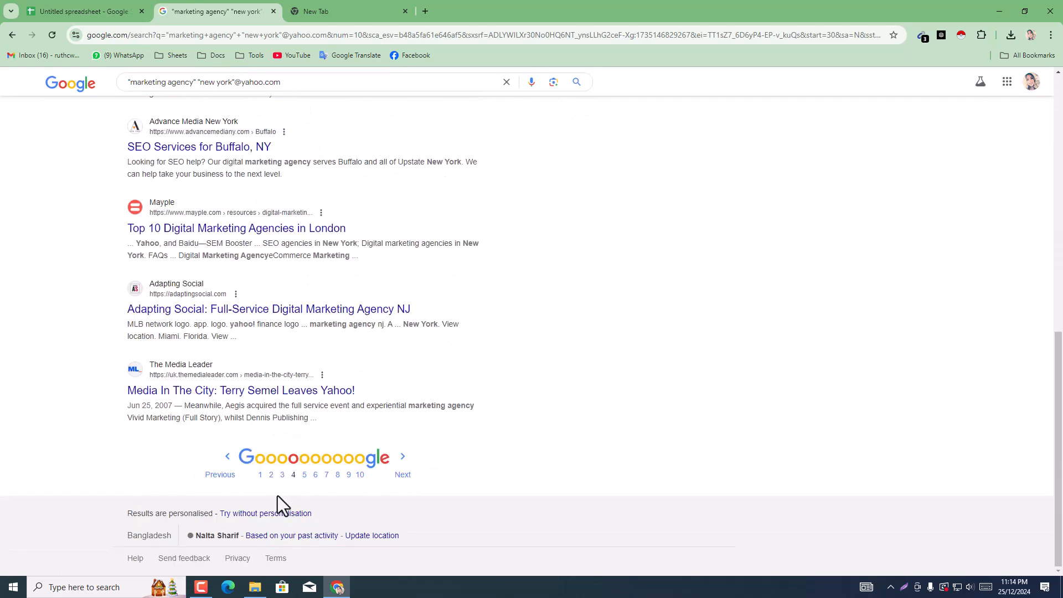
click(304, 477)
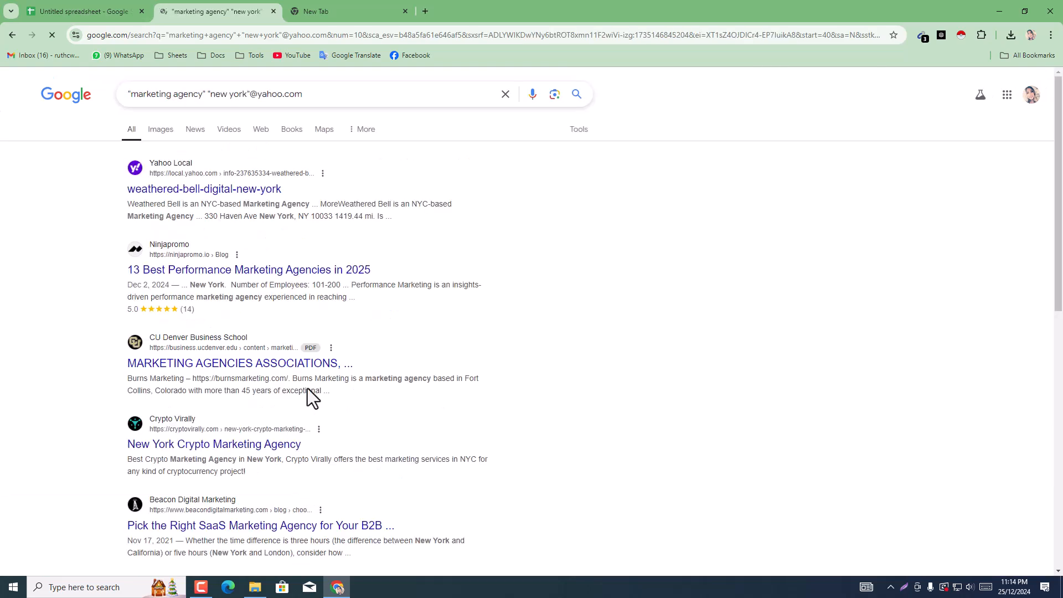
Step: Continue through the Yahoo search results from page 6 to page 9 so Email Extractor collects more addresses
scroll(311, 398, down, 3)
scroll(308, 388, down, 4)
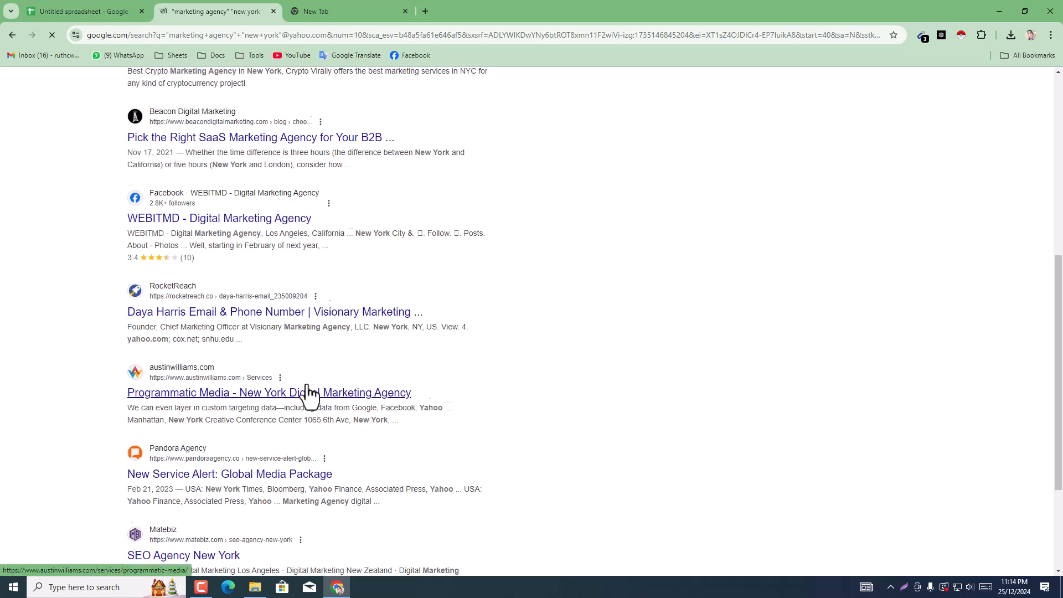
scroll(308, 396, down, 3)
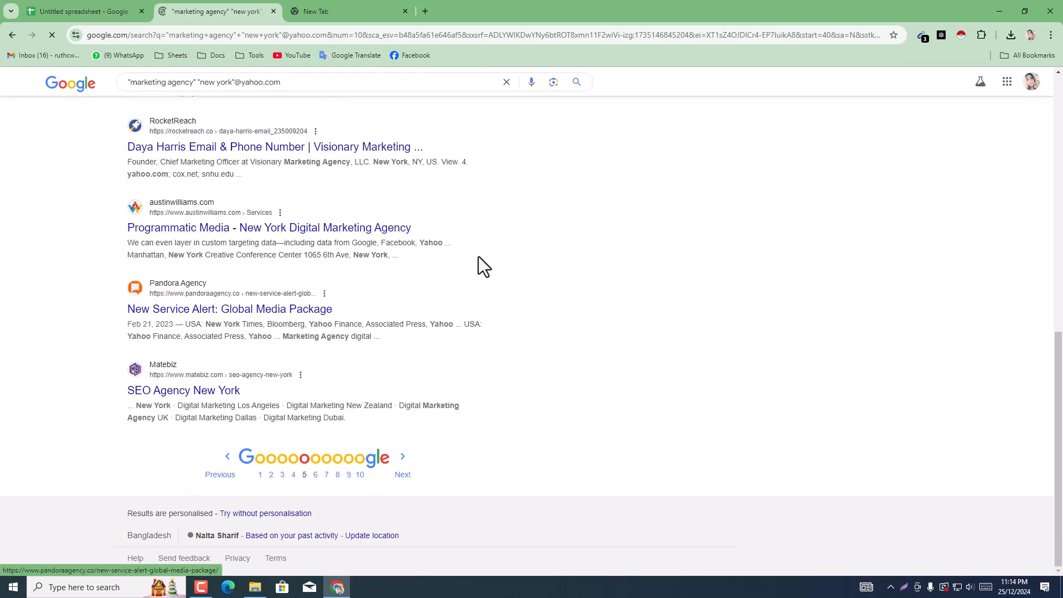
click(403, 475)
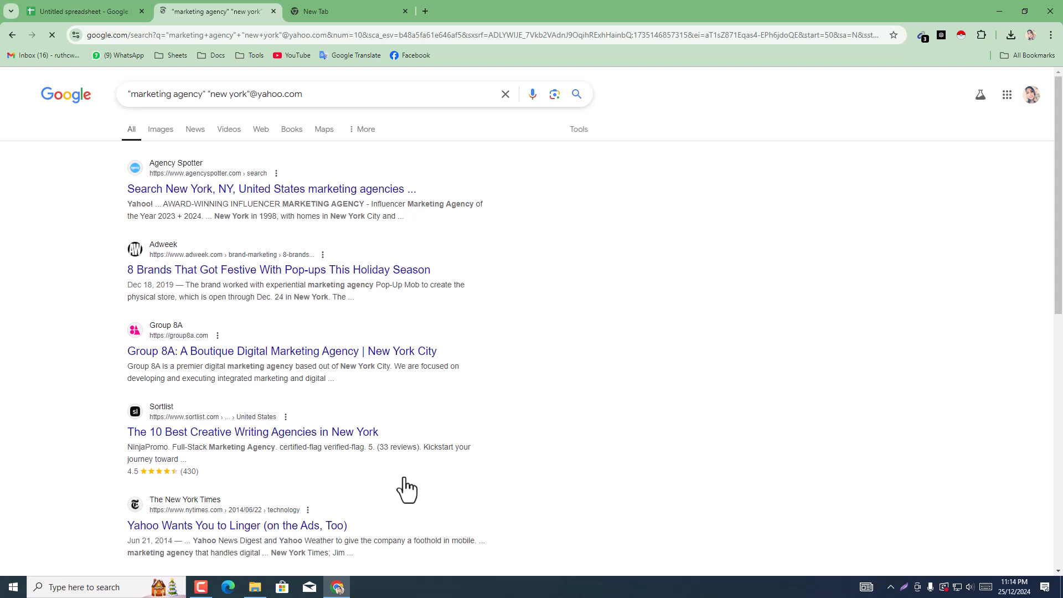
scroll(404, 477, down, 10)
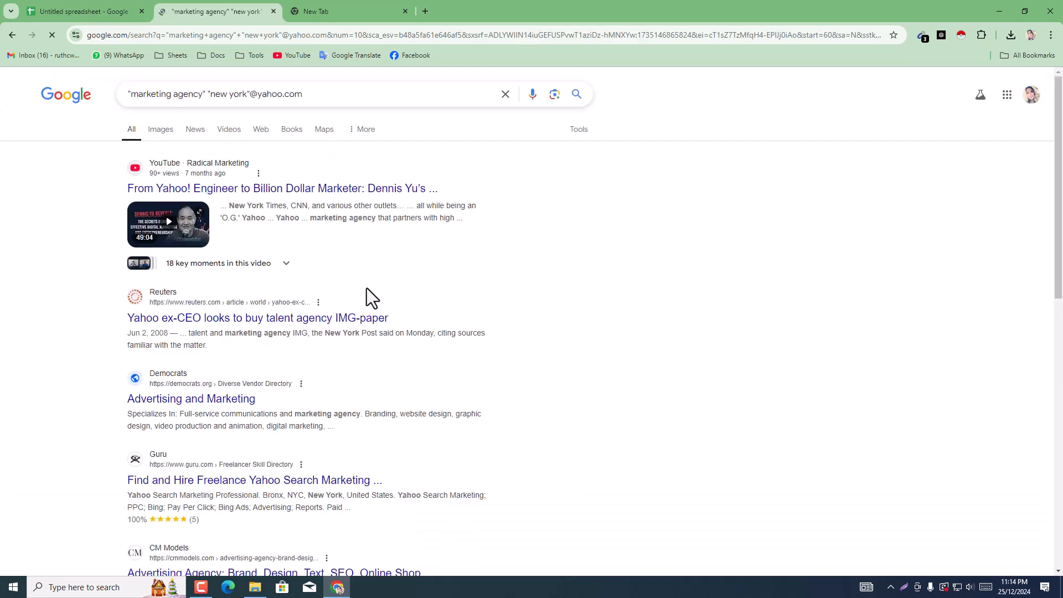
scroll(366, 288, down, 2)
scroll(367, 288, up, 2)
scroll(366, 287, down, 12)
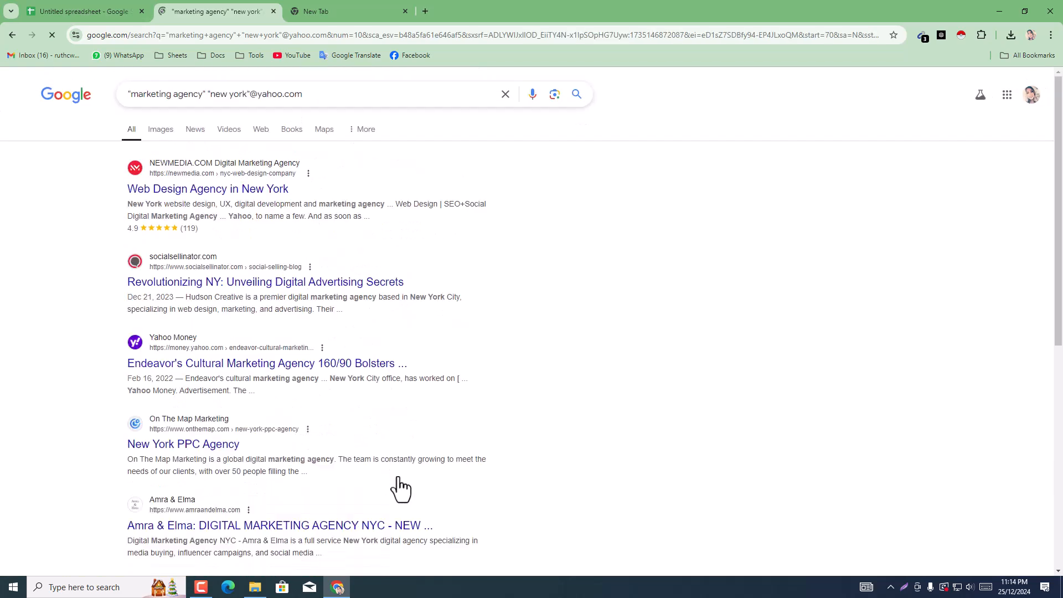
scroll(569, 330, down, 5)
scroll(447, 400, down, 4)
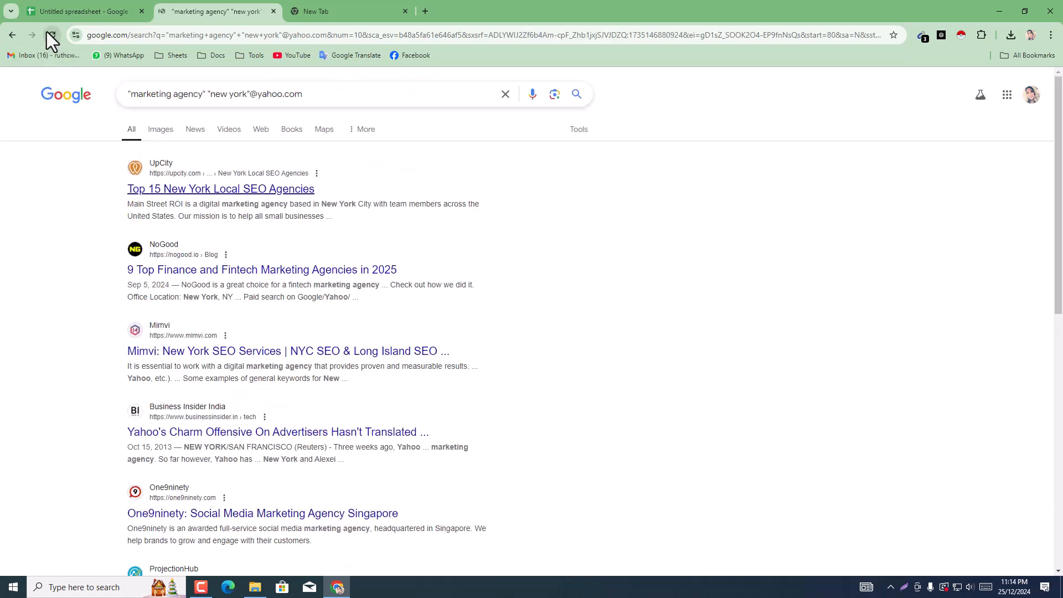
Step: Reload the Yahoo search results, and in the new tab's address field enter hotmail and copy that word
click(46, 32)
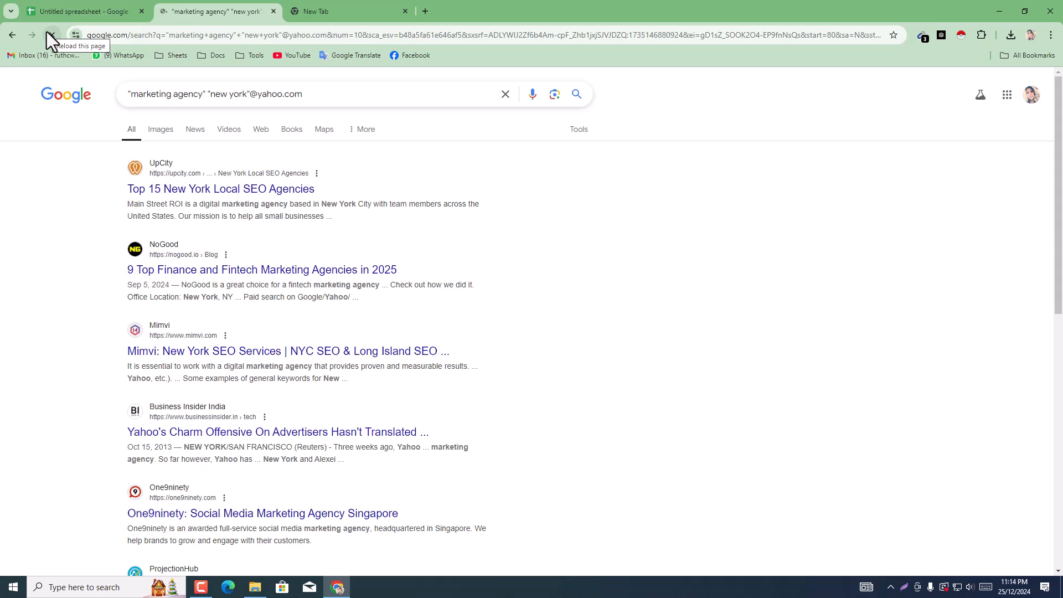
click(338, 10)
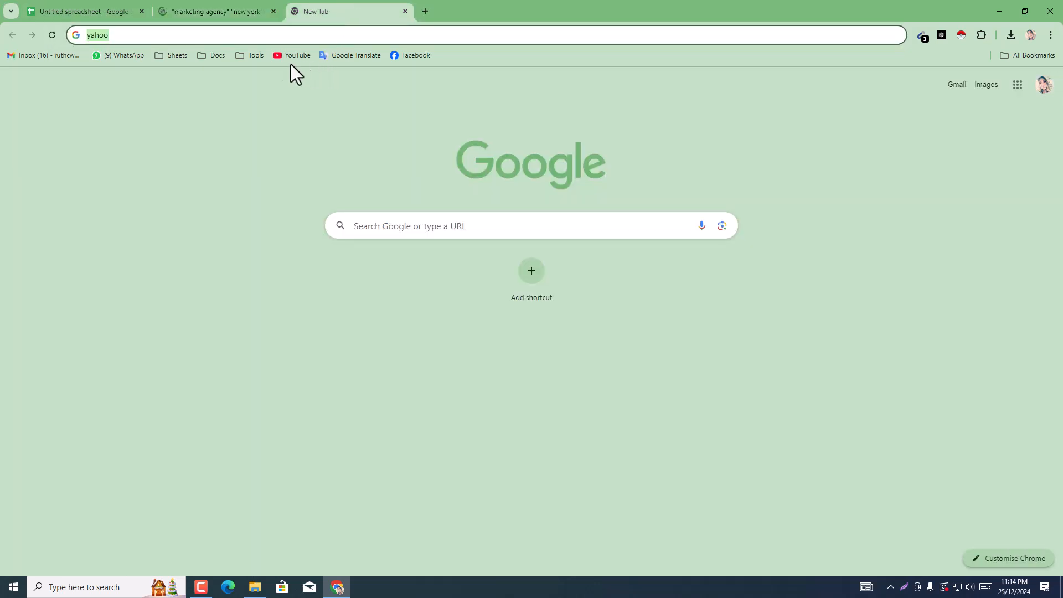
text(hot)
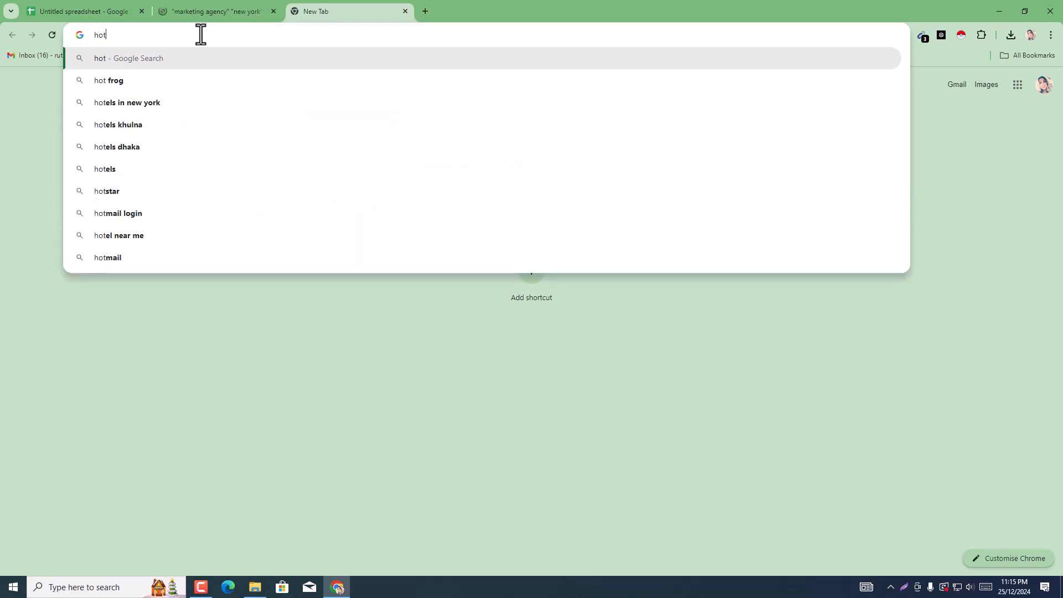
text(ma)
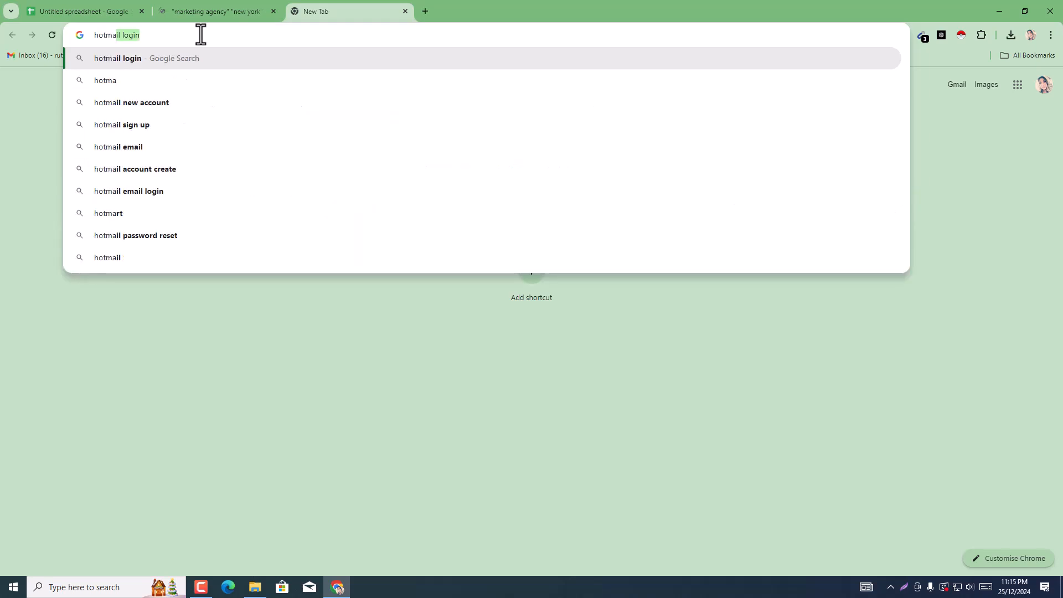
double_click(109, 35)
right_click(109, 36)
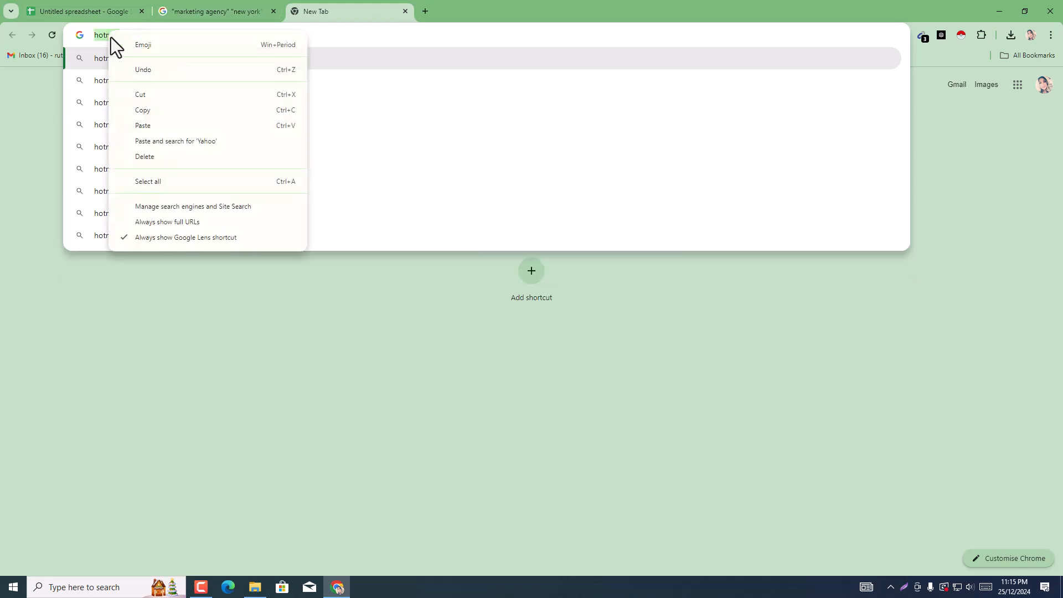
click(150, 108)
click(191, 8)
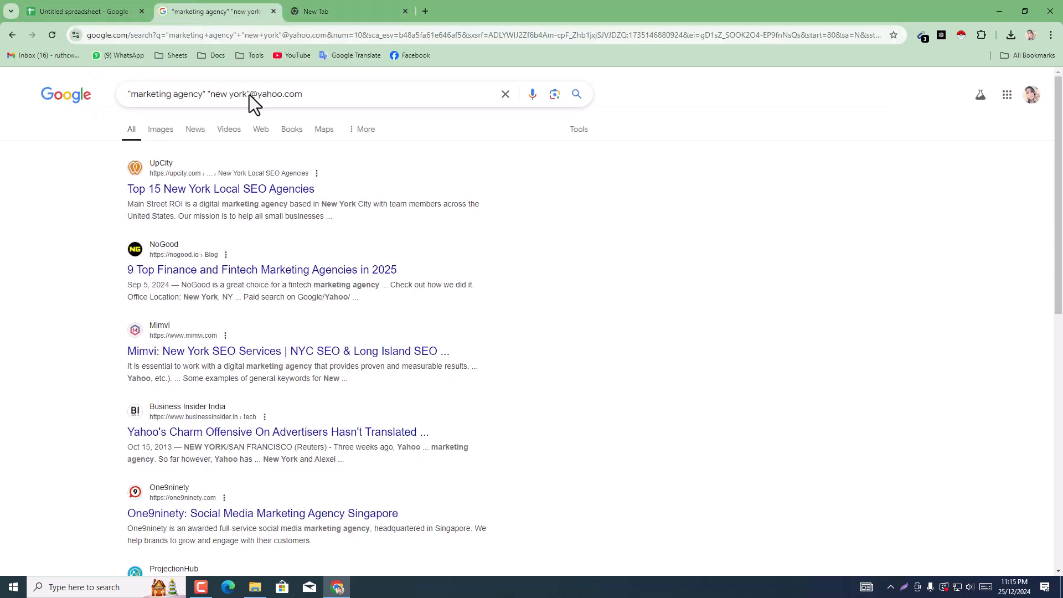
click(266, 94)
double_click(269, 95)
right_click(269, 94)
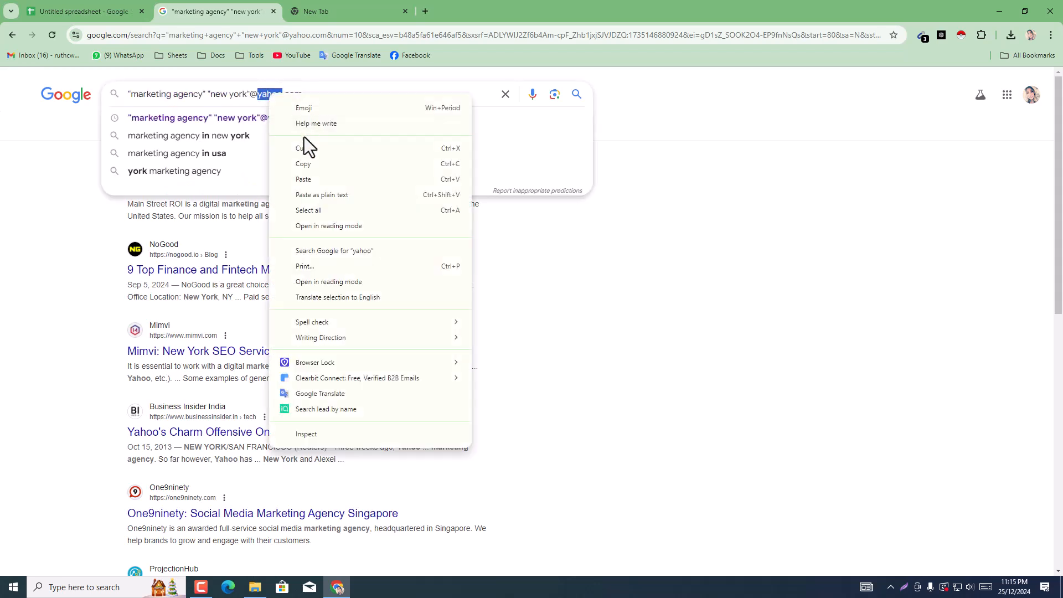
click(322, 174)
key(Return)
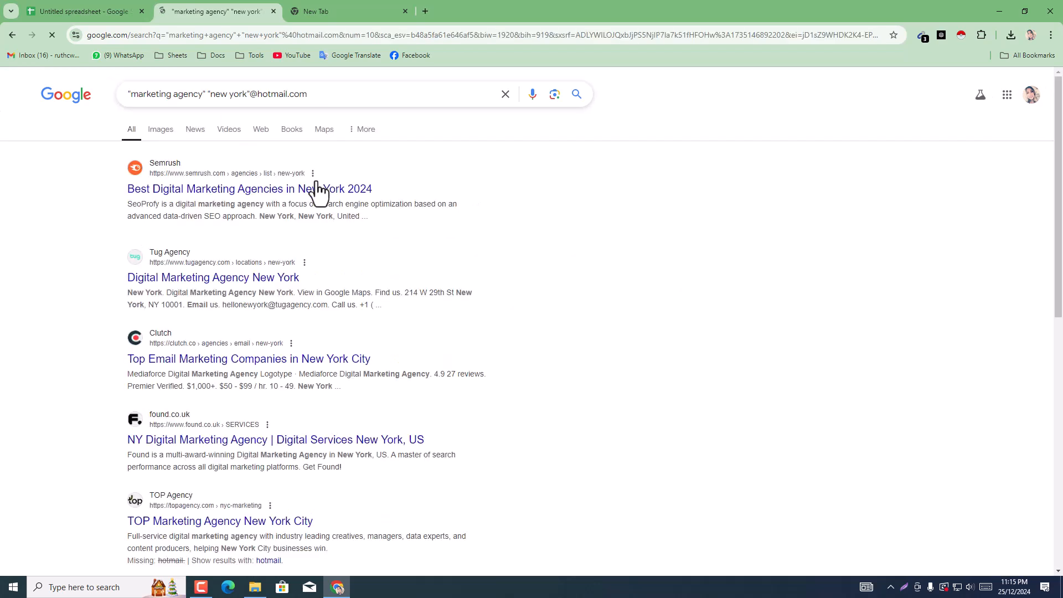
Step: Look through the Hotmail search results and check the addresses that Email Extractor lists for them
scroll(512, 320, down, 1)
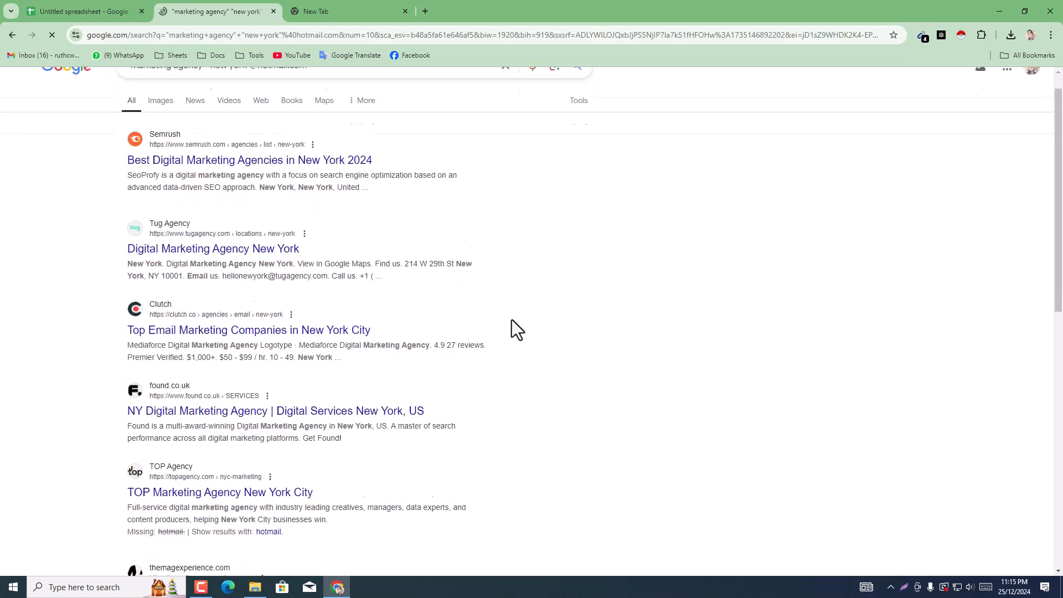
scroll(554, 324, up, 1)
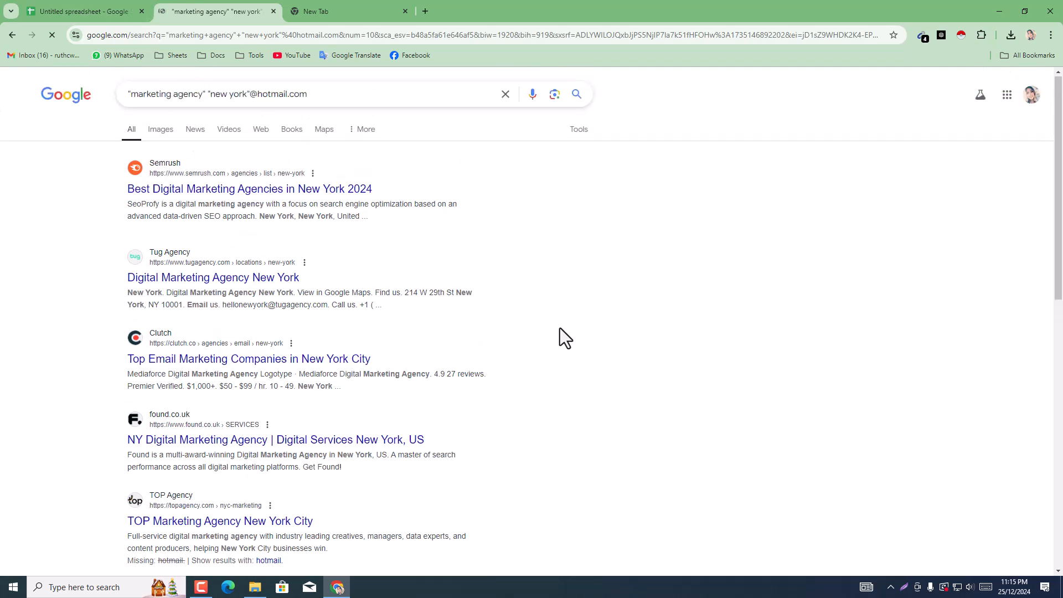
scroll(332, 288, down, 5)
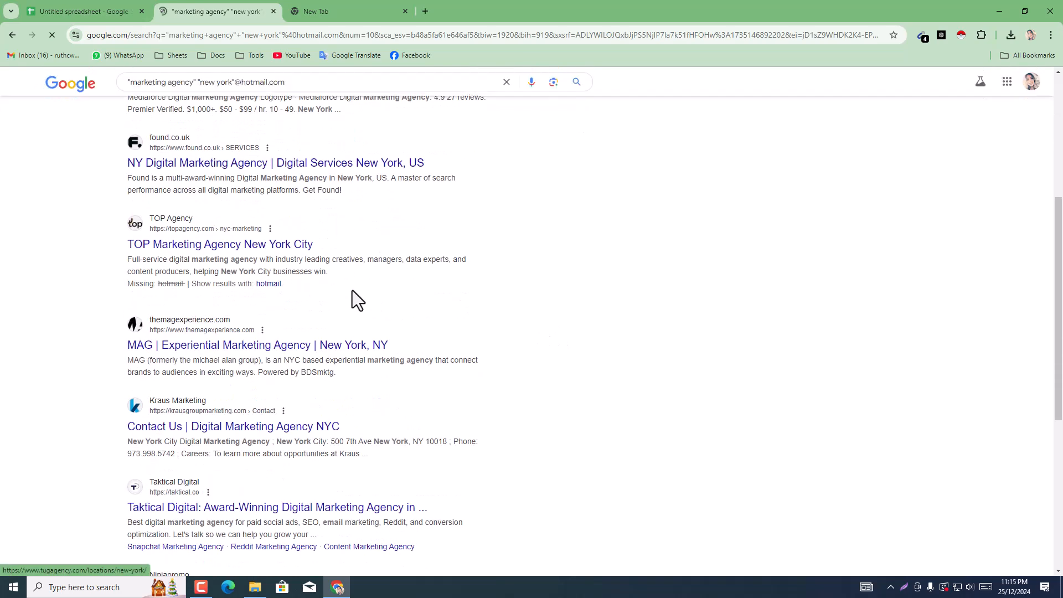
scroll(498, 321, down, 1)
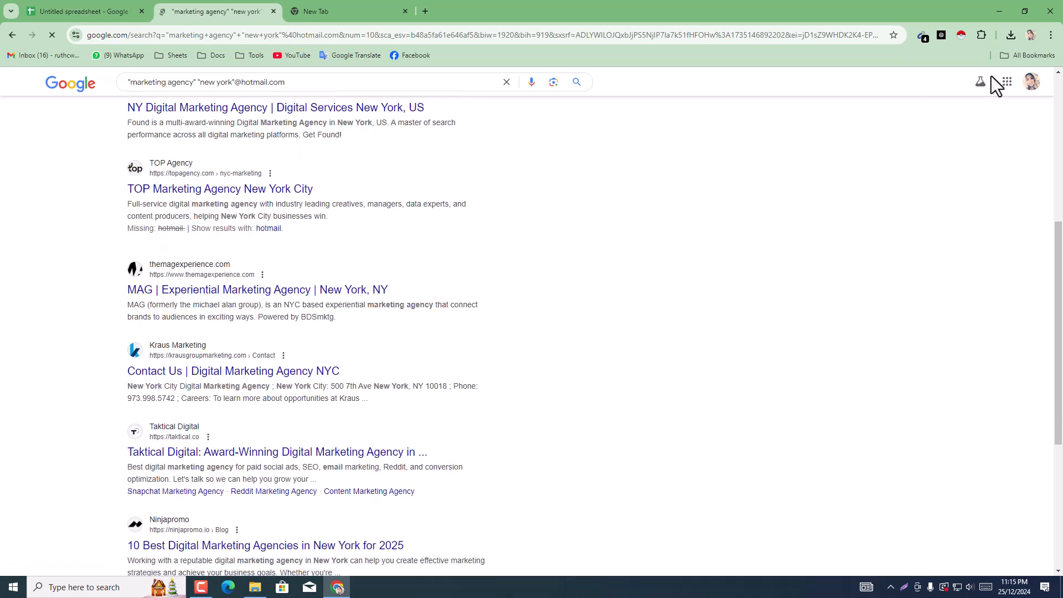
scroll(728, 213, down, 1)
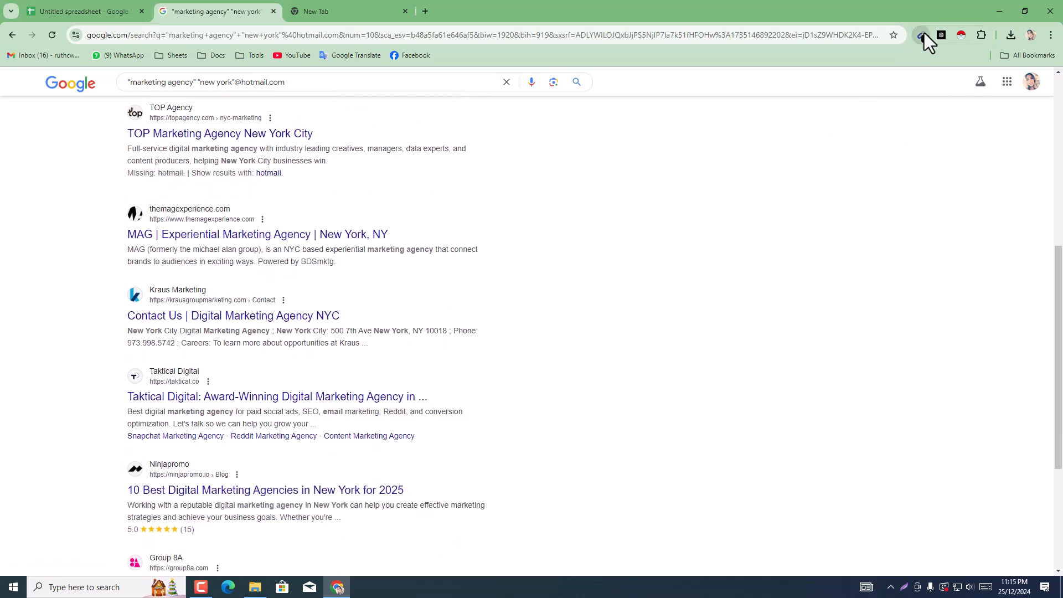
click(924, 35)
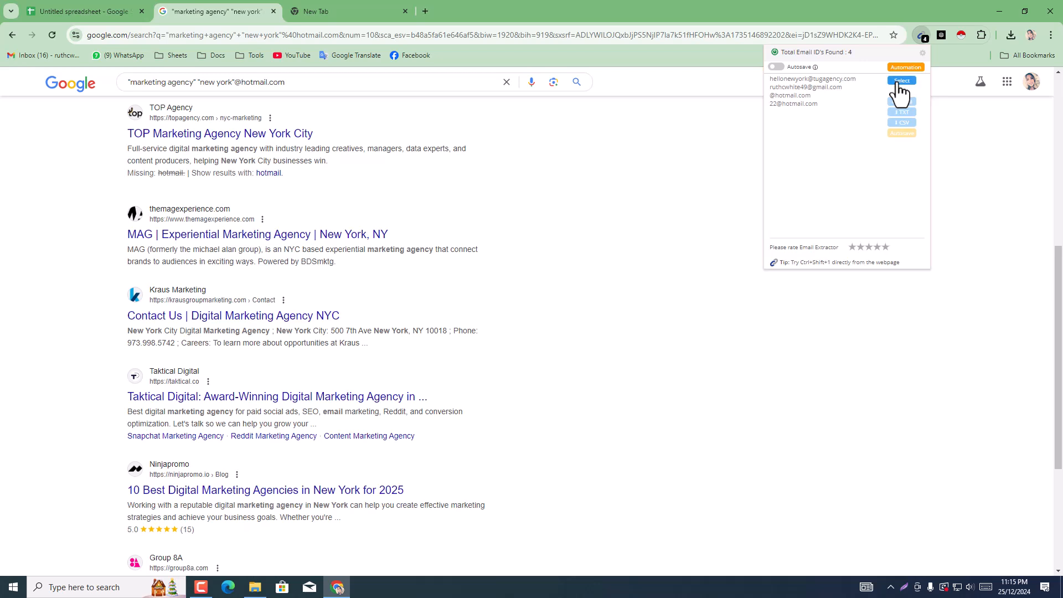
click(901, 81)
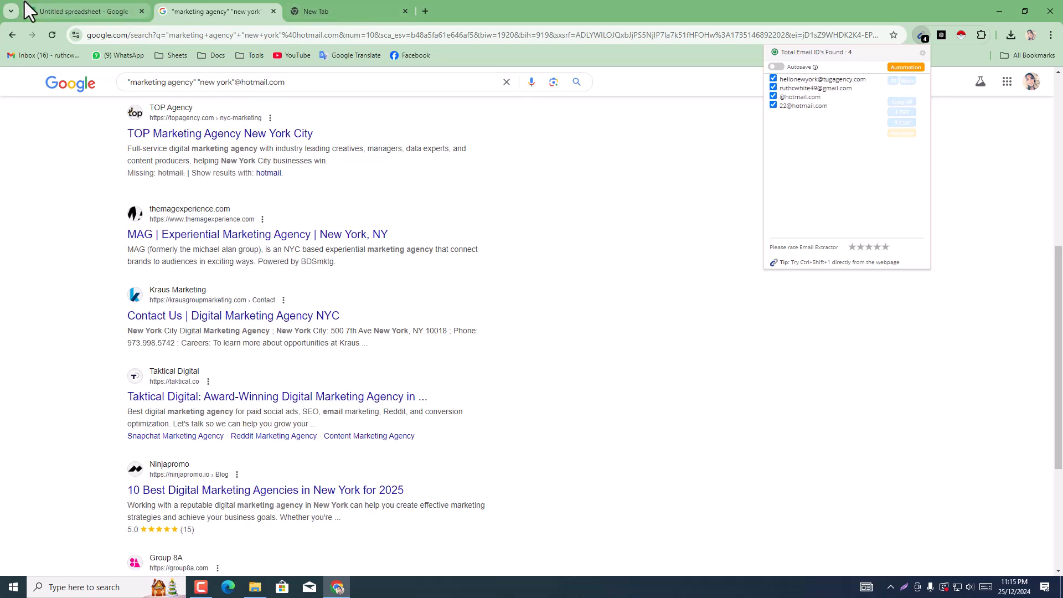
Step: Return to the new tab and copy the word hotmail from its address field again
click(29, 6)
click(244, 4)
click(118, 4)
click(345, 4)
click(138, 7)
click(309, 7)
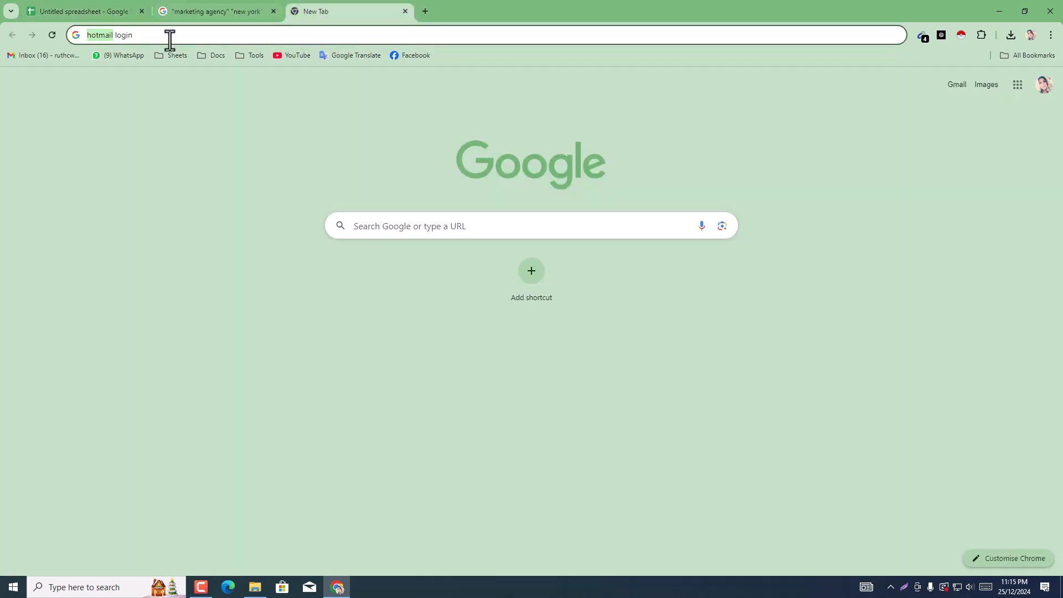
right_click(100, 41)
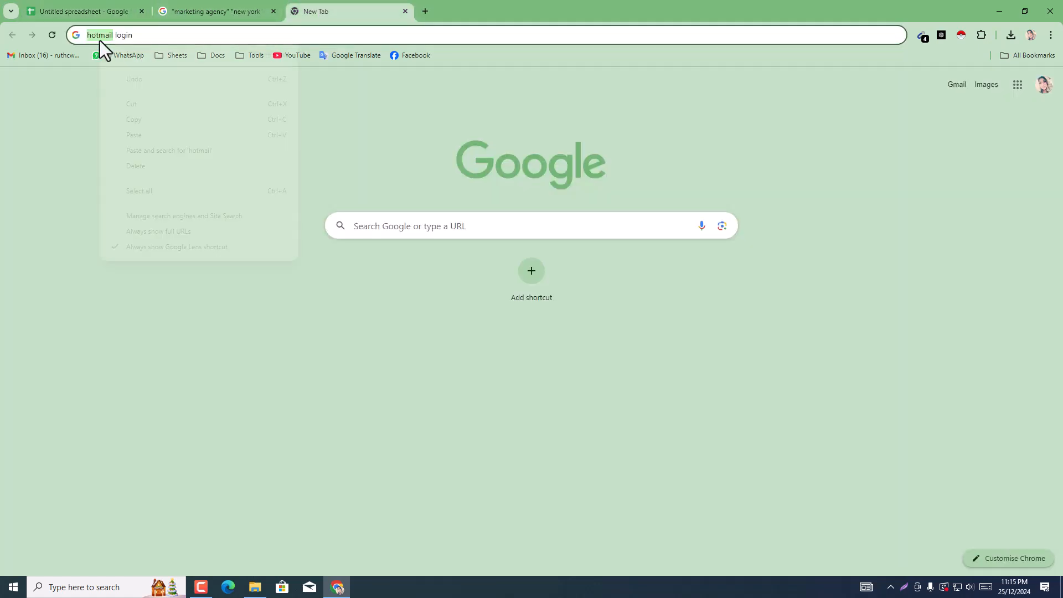
click(142, 118)
Step: Switch to the spreadsheet and replace the header text in E4 with Hotmail, capitalizing the first letter
click(55, 6)
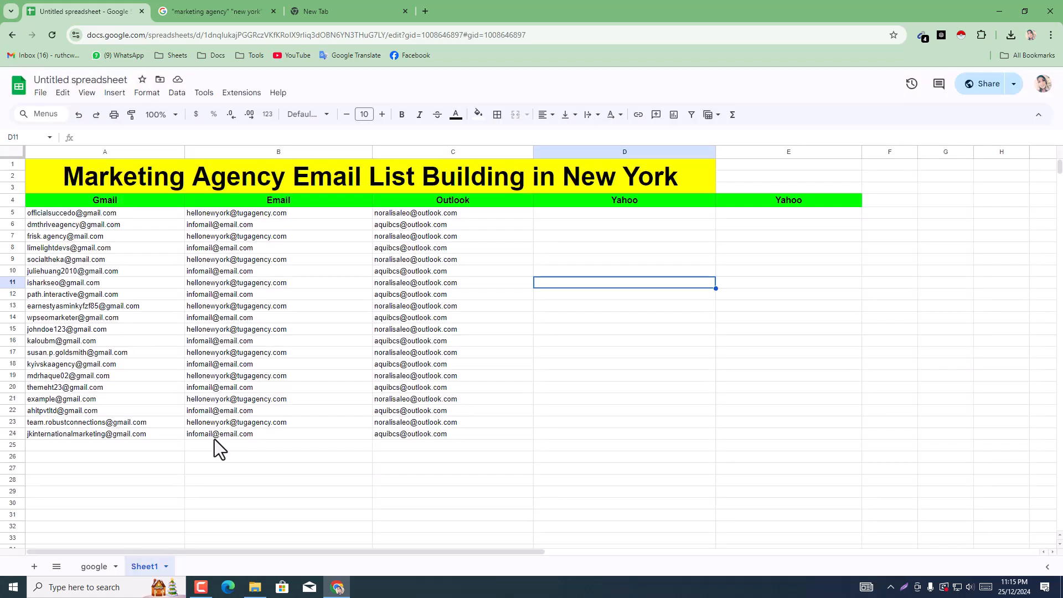
click(783, 204)
double_click(783, 200)
right_click(784, 216)
click(820, 289)
text(hotmail)
click(776, 200)
key(BackSpace)
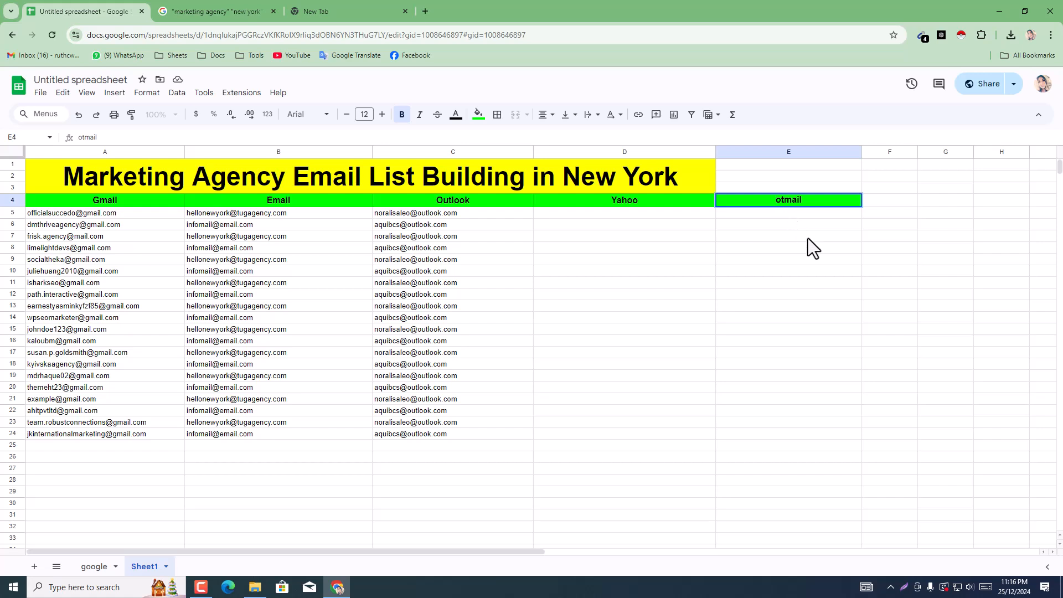
text(H)
click(806, 244)
click(782, 270)
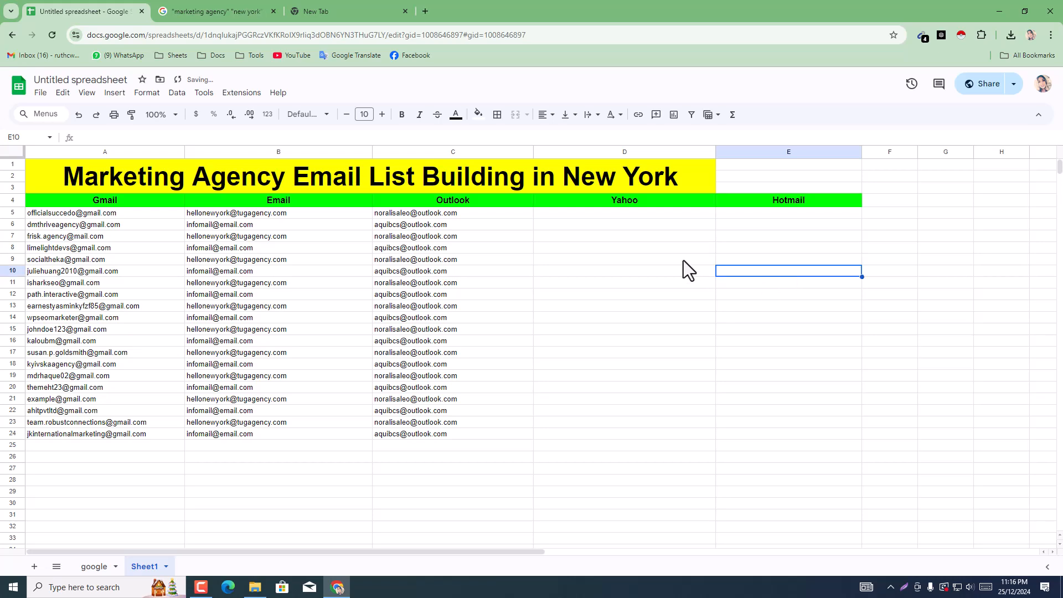
Step: Close the blank new tab and the manycontacts.com advertising tab, returning to the Hotmail search results
click(683, 261)
click(332, 9)
click(213, 8)
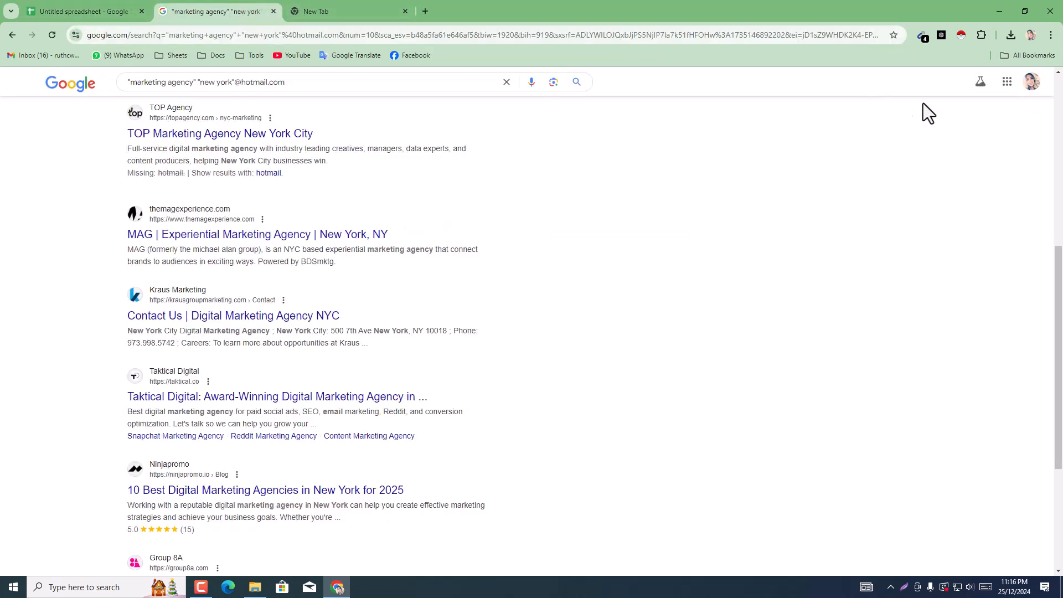
click(923, 41)
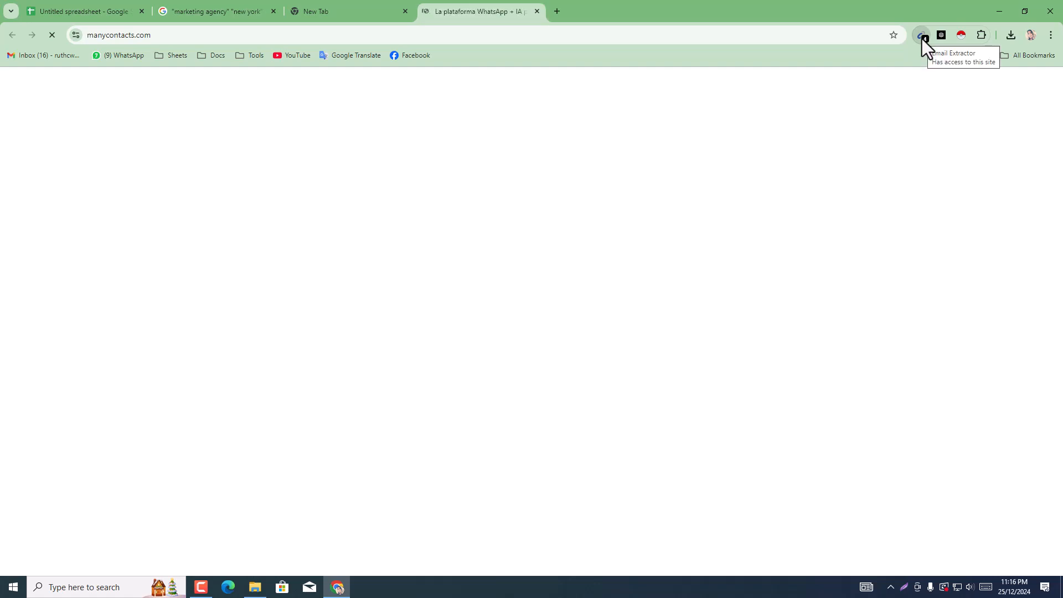
click(390, 14)
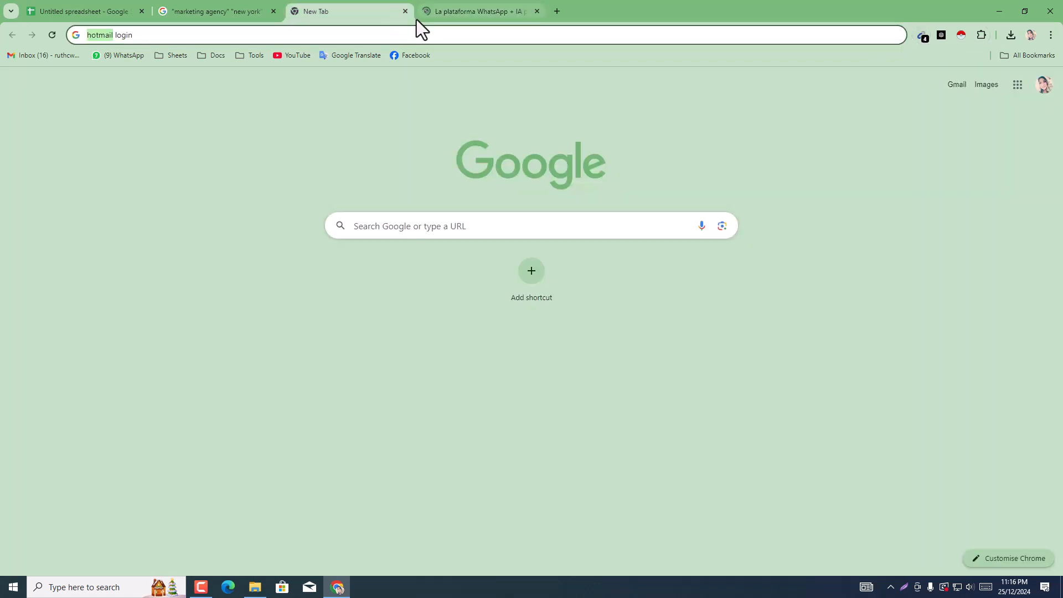
click(409, 15)
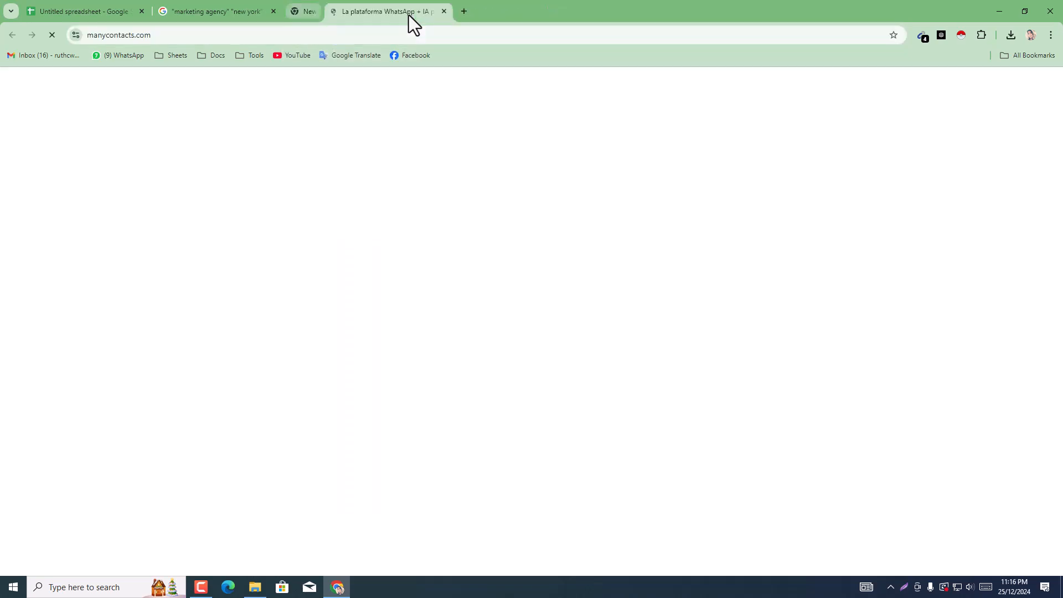
click(409, 15)
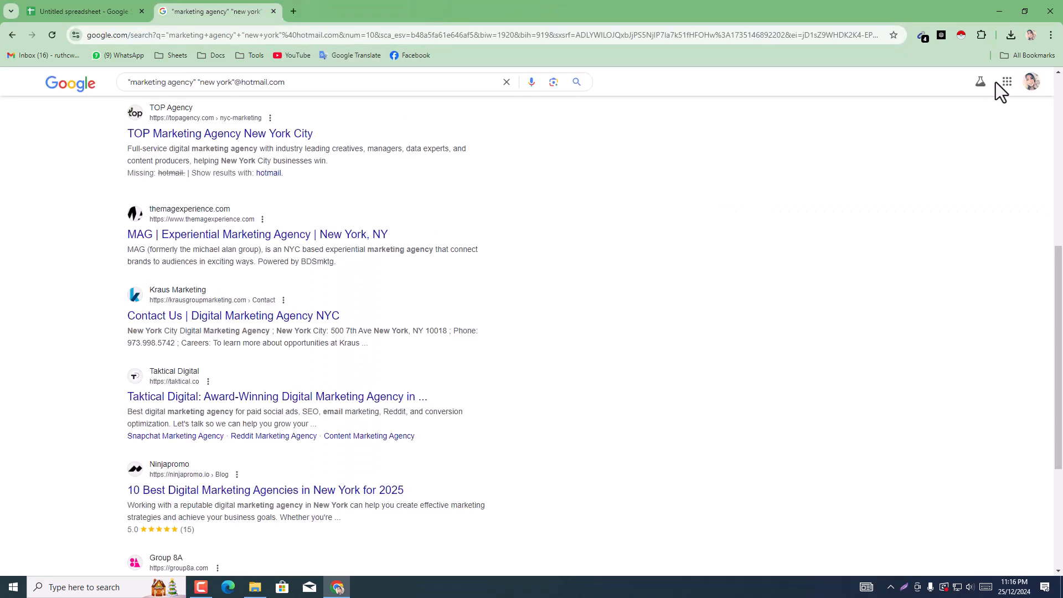
Step: Copy all addresses found by Email Extractor on the Hotmail results and return to the spreadsheet
click(921, 38)
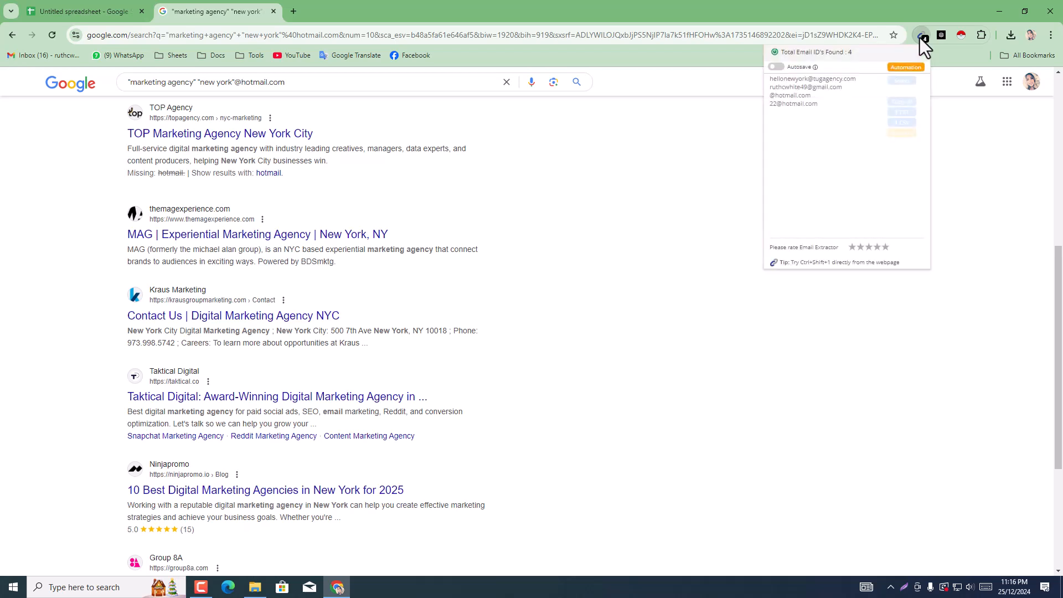
click(901, 83)
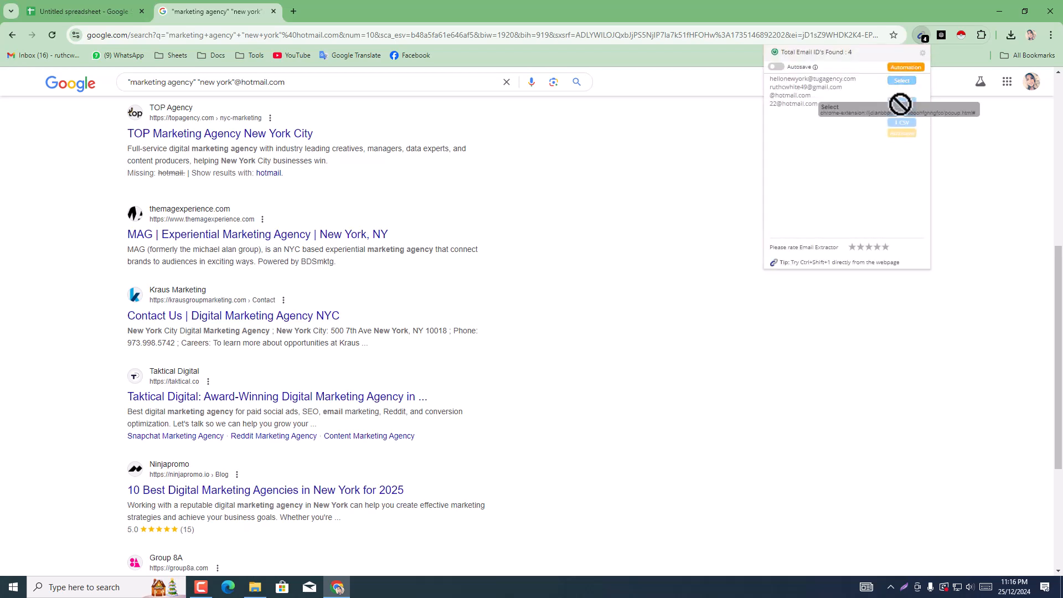
click(902, 102)
click(107, 5)
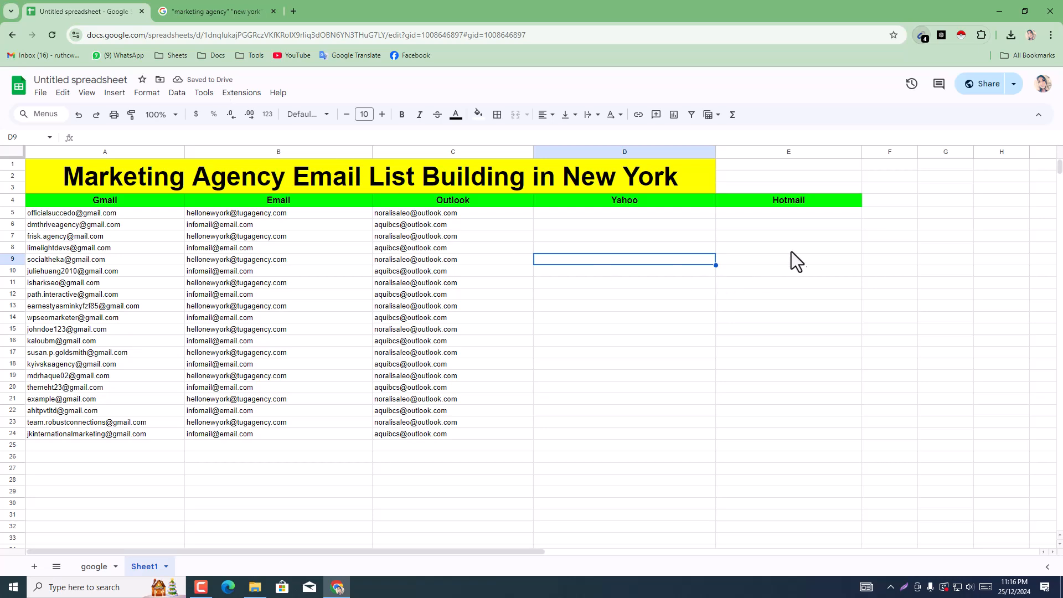
Step: Try to paste the whole copied address list inside cell E5 under Hotmail, and undo the paste
click(784, 214)
right_click(783, 211)
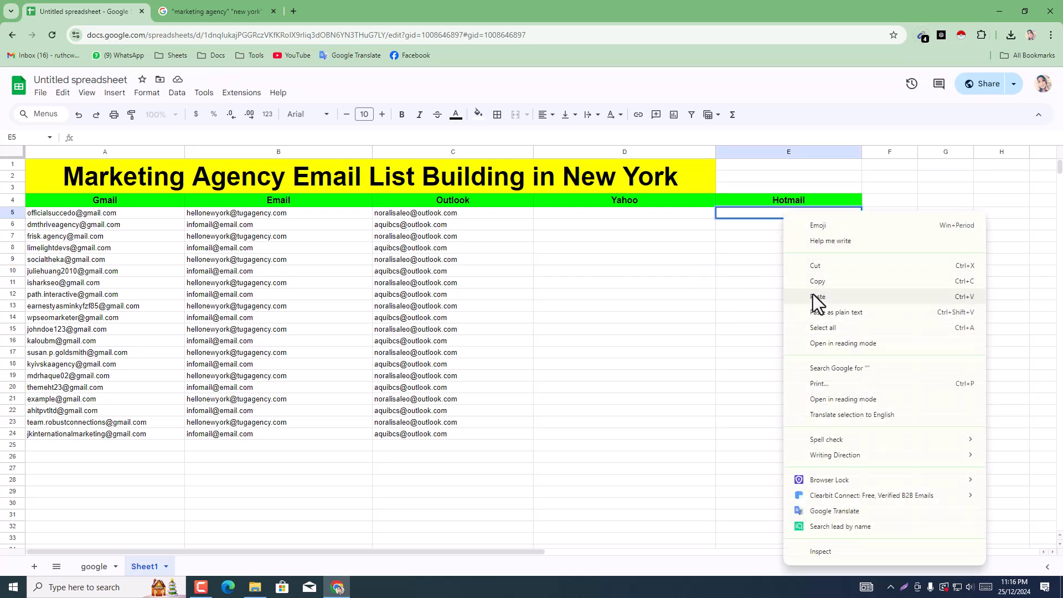
click(751, 302)
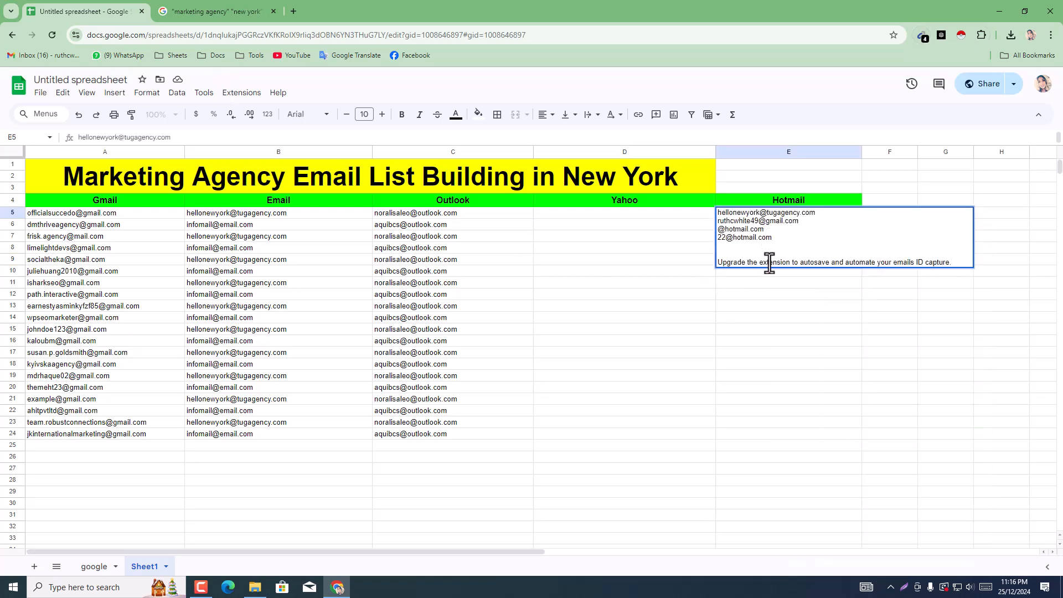
click(764, 331)
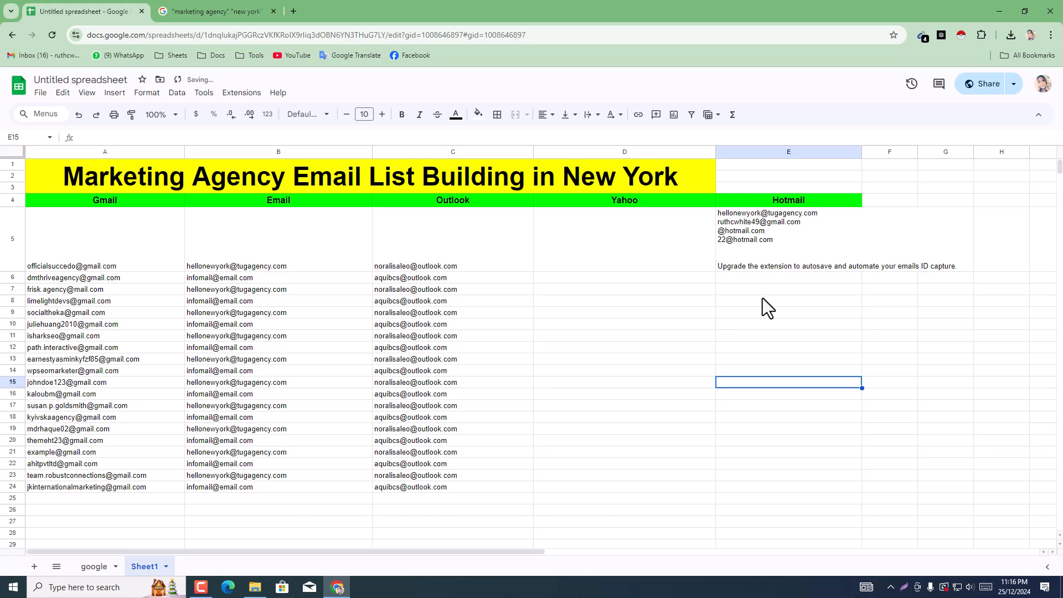
key(ctrl+z)
Step: Paste the copied addresses from E5 downward and clear E6:E15 so only the first address is kept
right_click(742, 220)
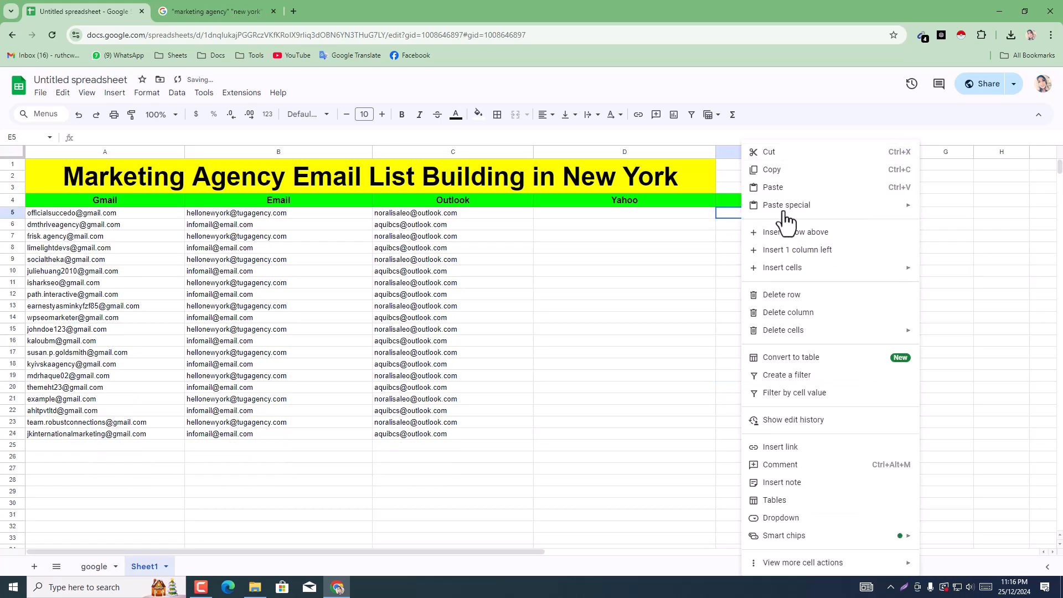
click(776, 191)
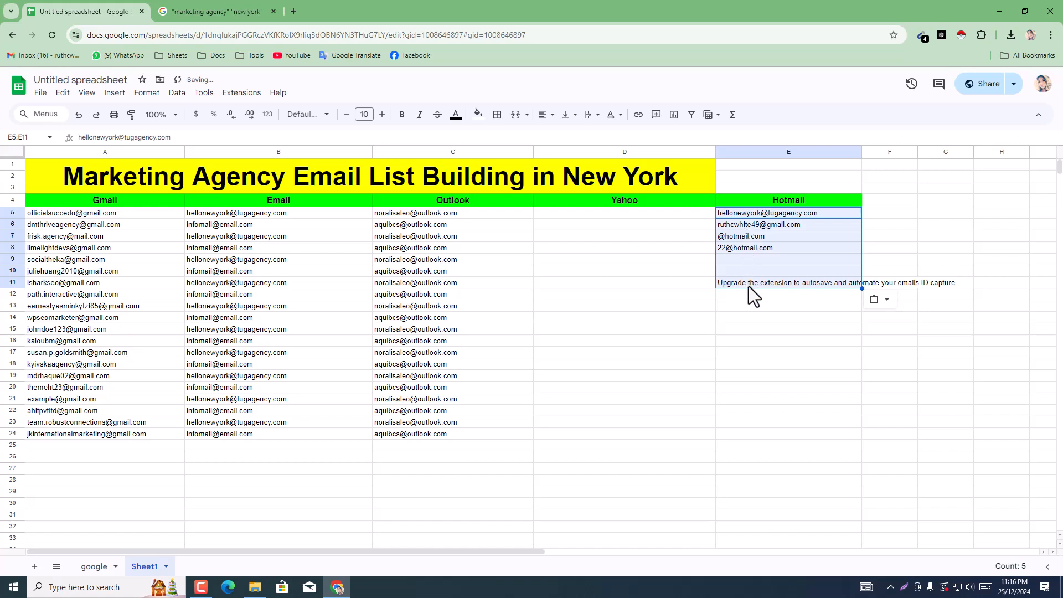
drag(747, 224, 750, 328)
key(Delete)
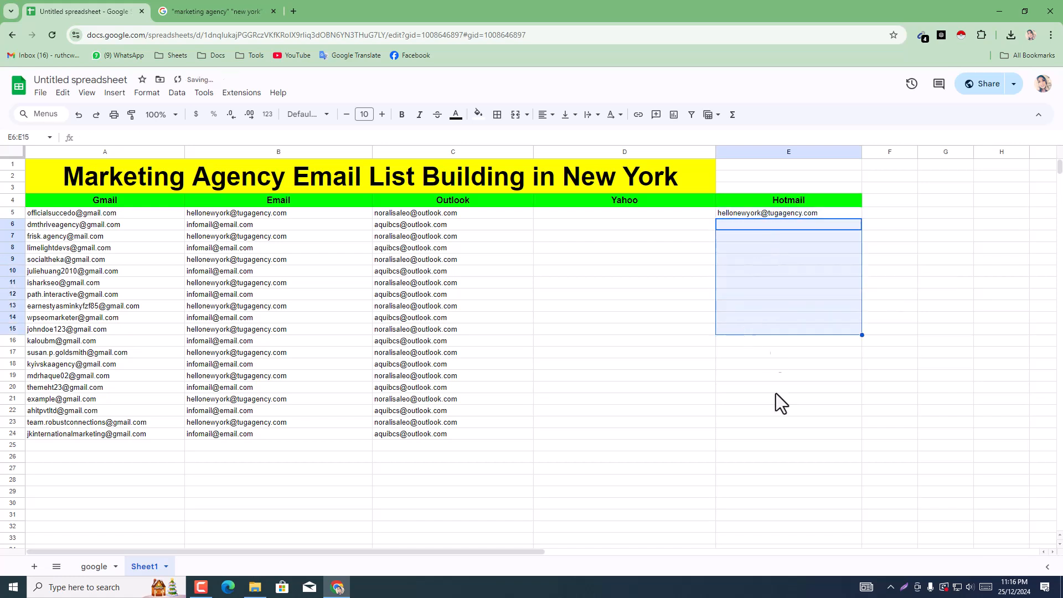
key(ctrl+End)
click(779, 217)
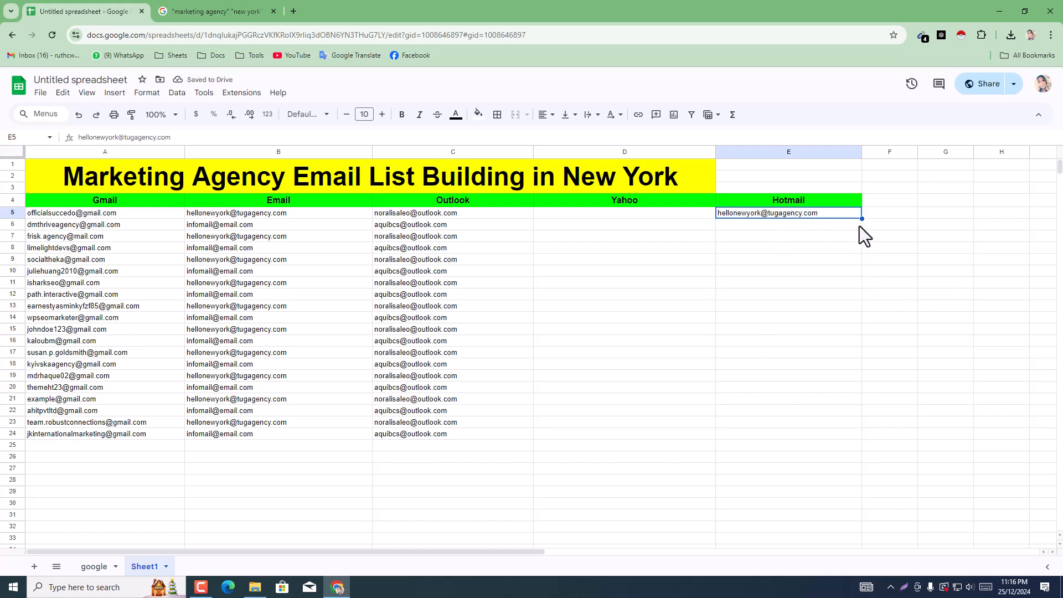
Step: Fill the Hotmail address in E5 down through E24 and return to the Hotmail search results
drag(861, 220, 850, 436)
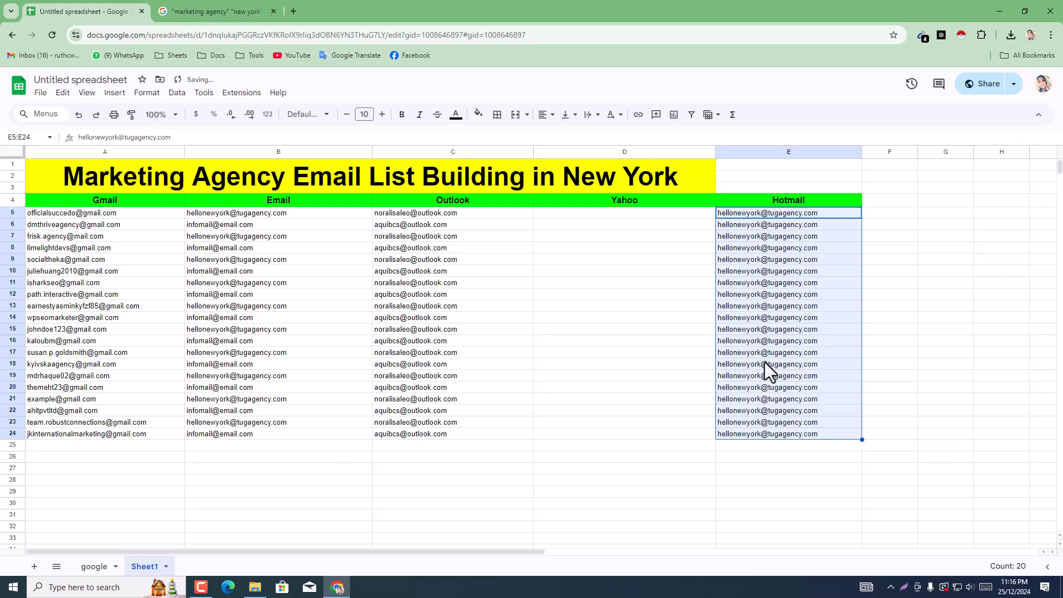
click(195, 10)
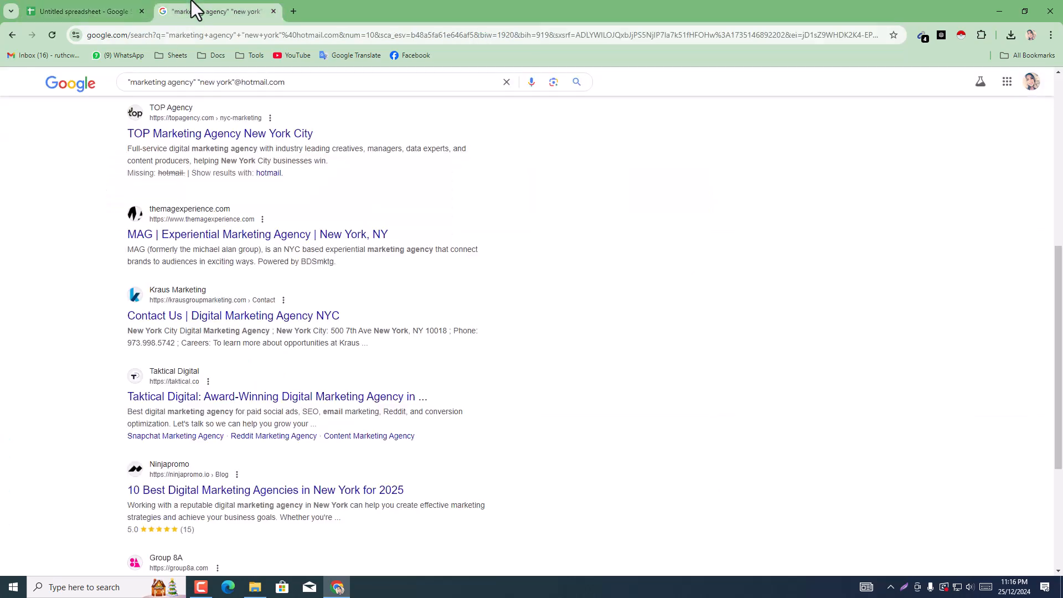
click(68, 3)
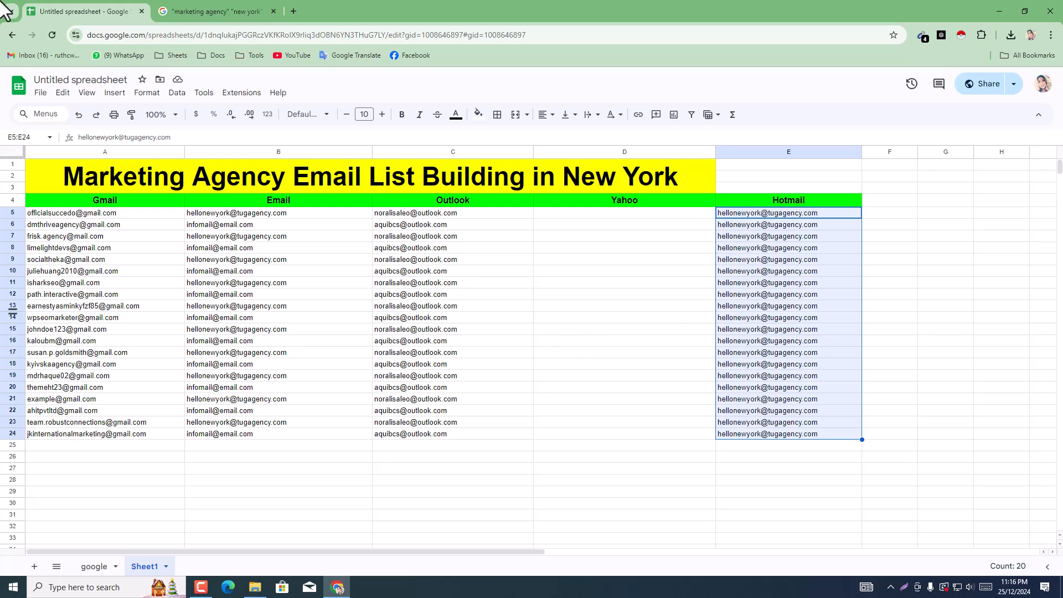
click(239, 9)
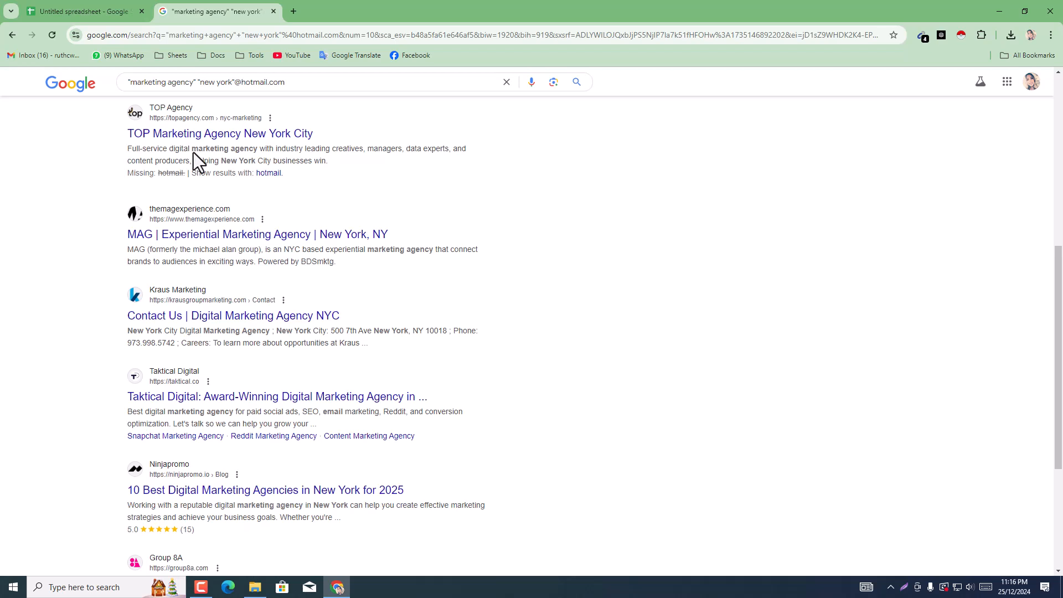
Step: Search Google for "marketing agency" "new york" "ceo" and skim the results
scroll(207, 83, up, 3)
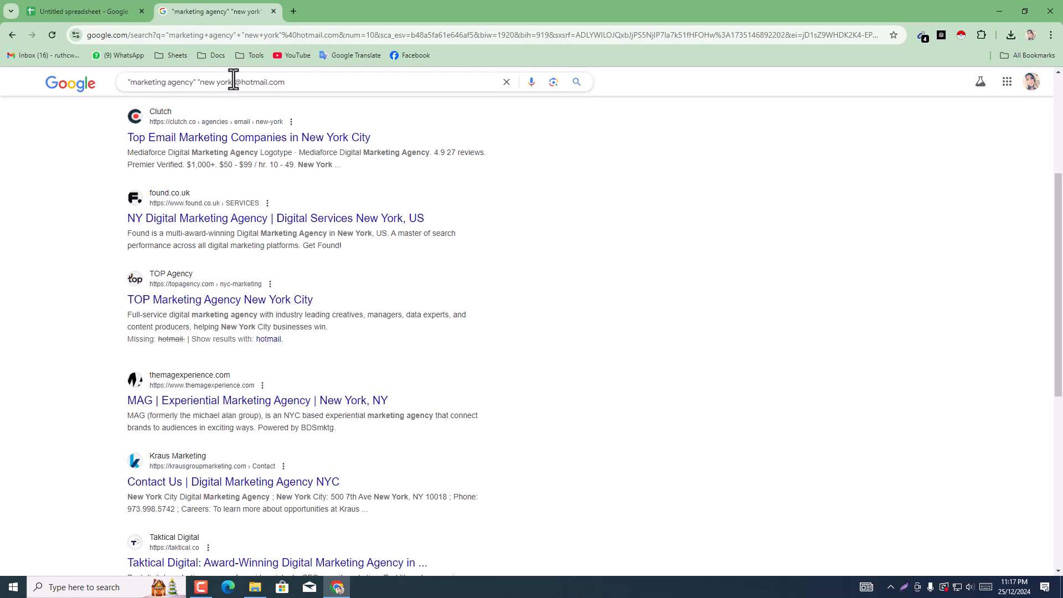
drag(235, 82, 323, 86)
key(BackSpace)
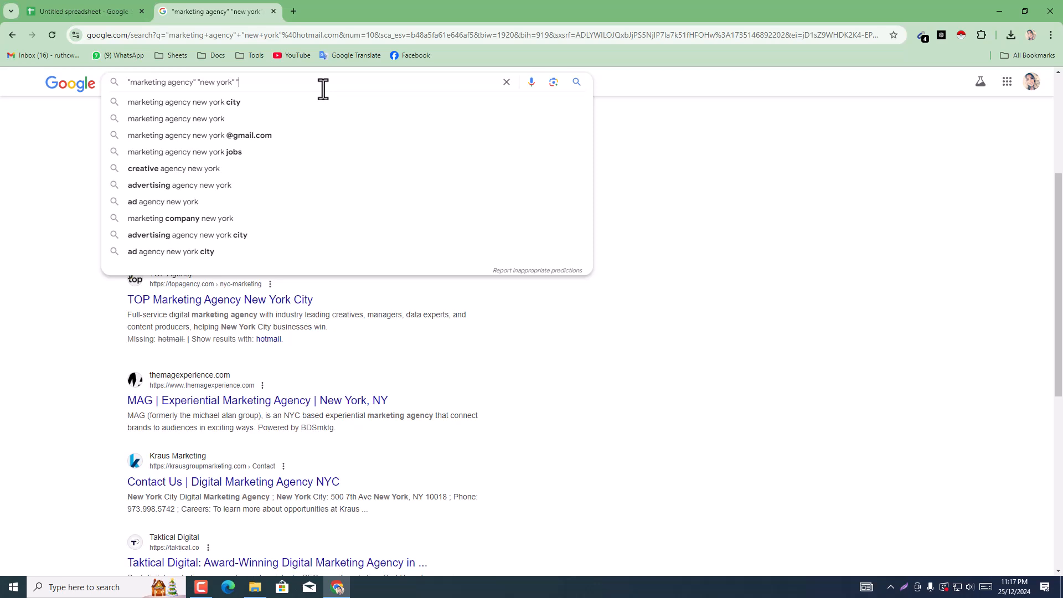
text("ceo)
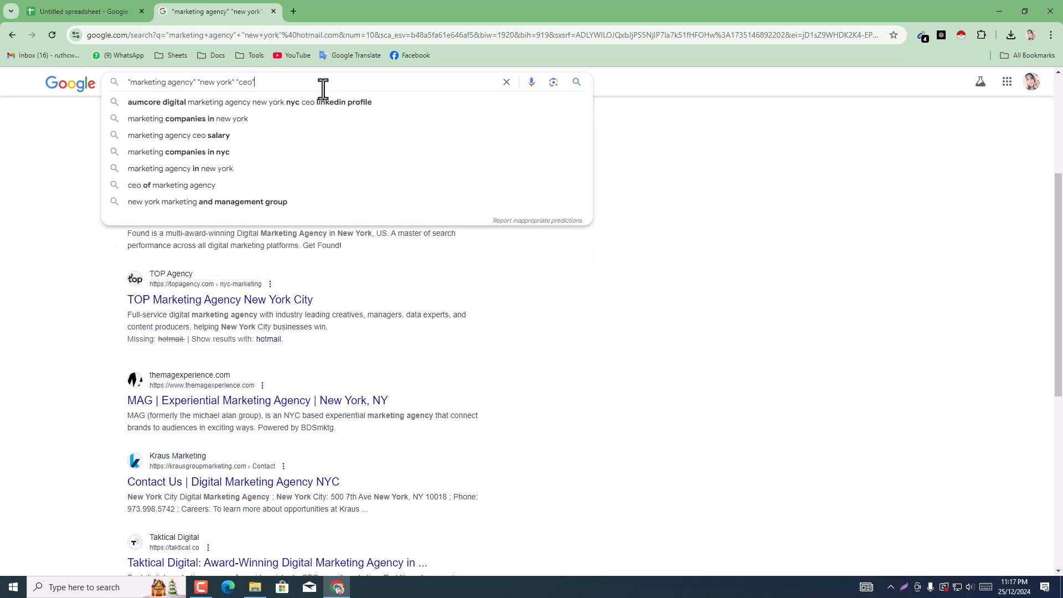
key(Return)
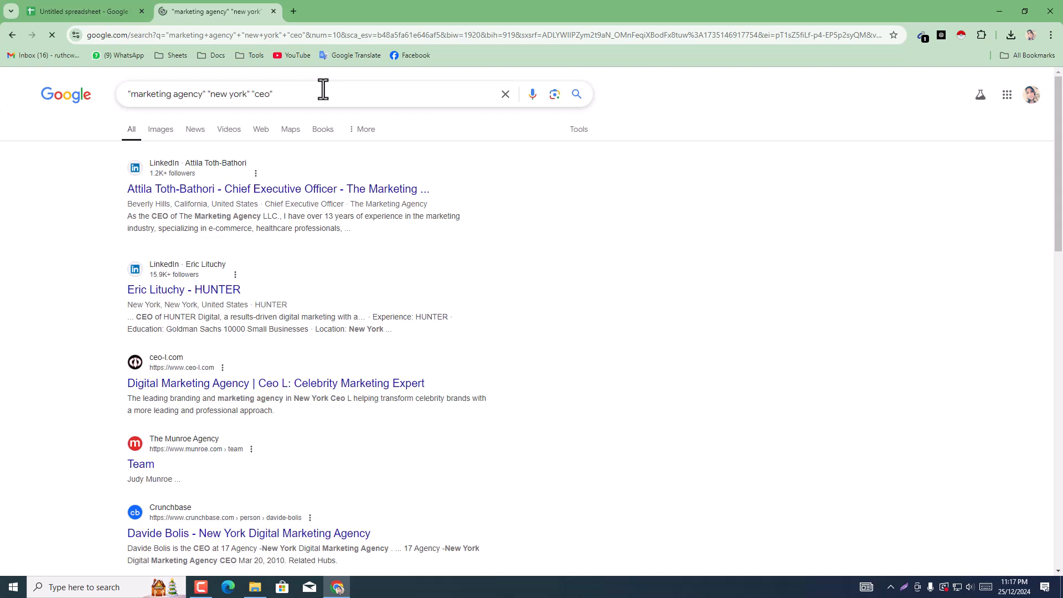
scroll(239, 308, down, 2)
scroll(239, 308, down, 4)
scroll(238, 314, up, 6)
Step: Add gmail.com to the end of the CEO query and run the suggested gmail.com search
click(283, 94)
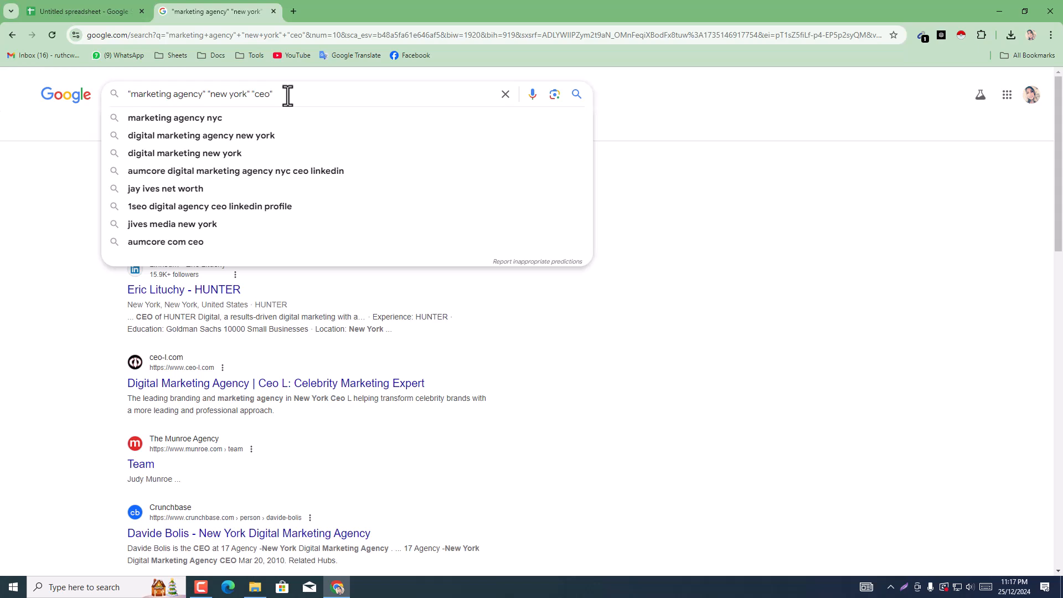
text(ga)
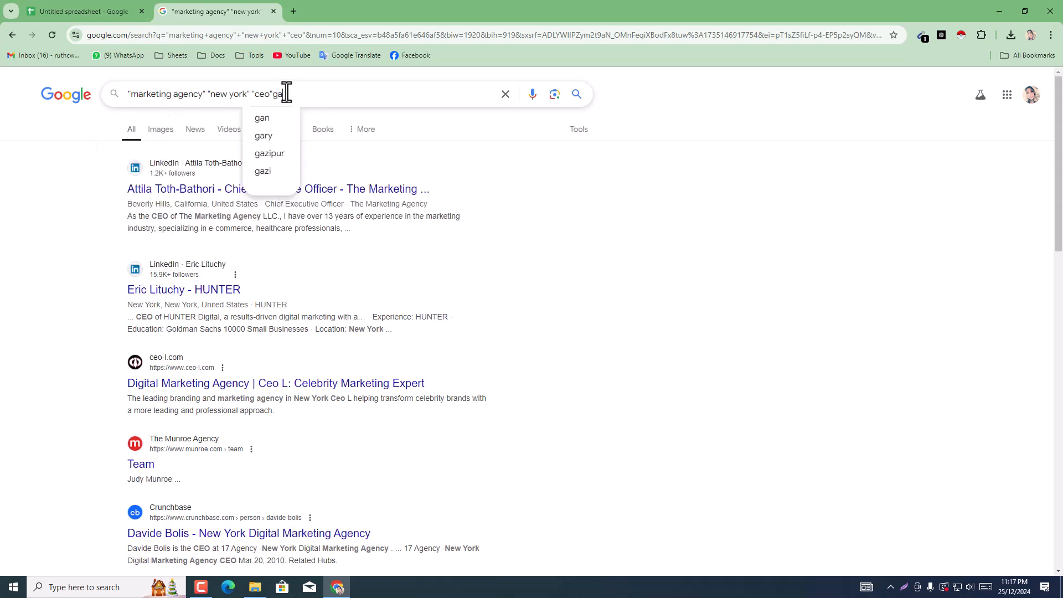
key(BackSpace)
text(mai)
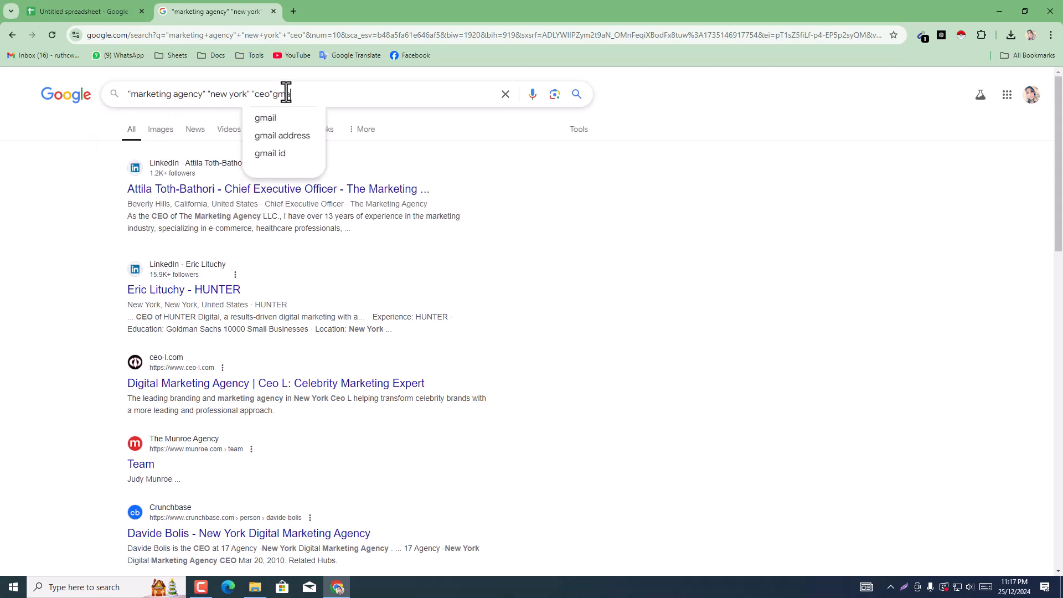
text(l.com)
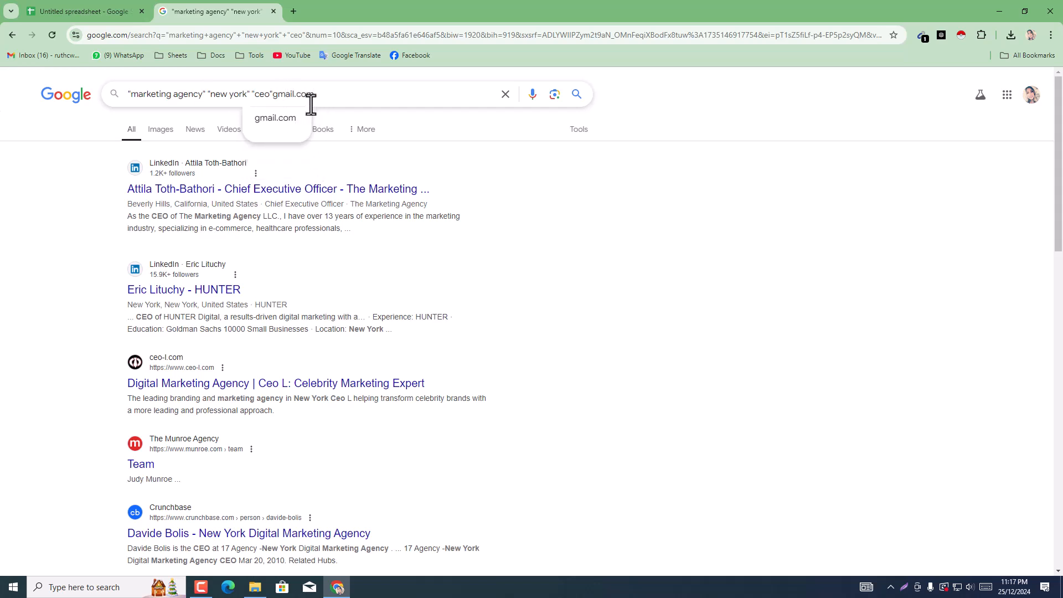
click(280, 121)
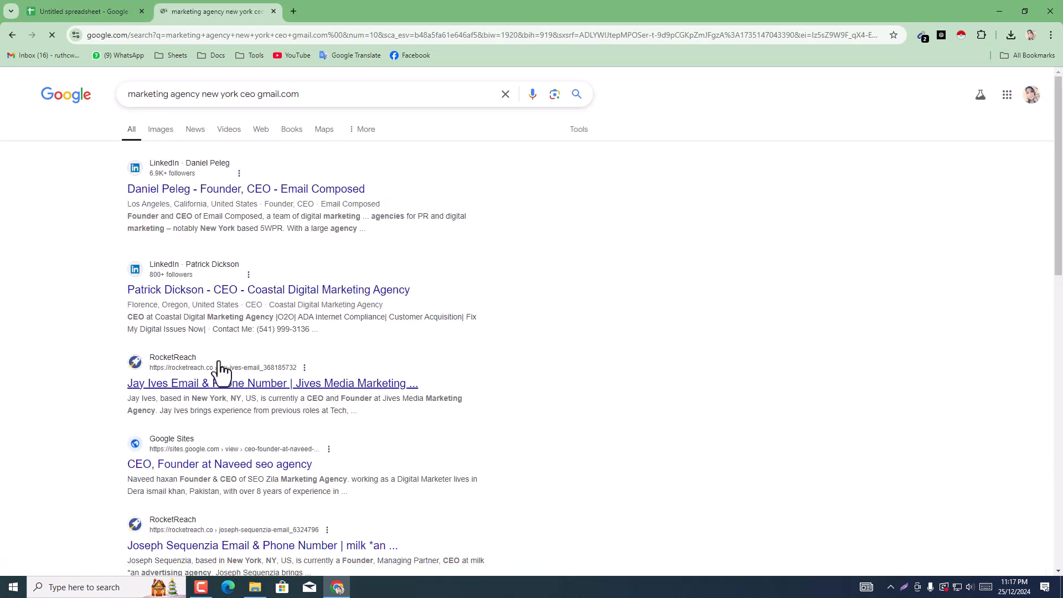
Step: Restore the quotation marks so the query reads "marketing agency" "new york" "ceo"gmail.com
click(200, 100)
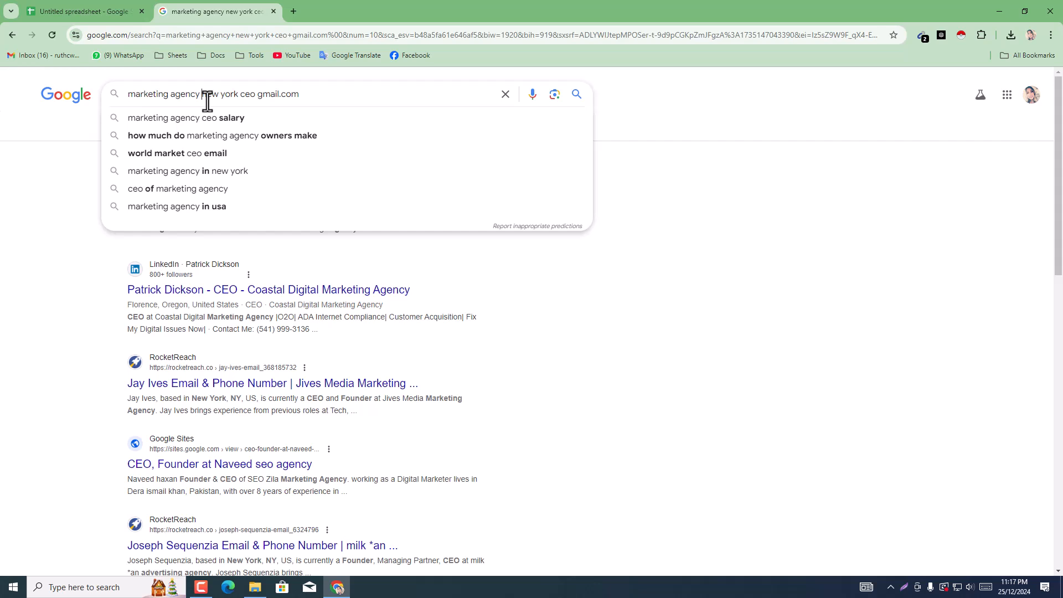
text(")
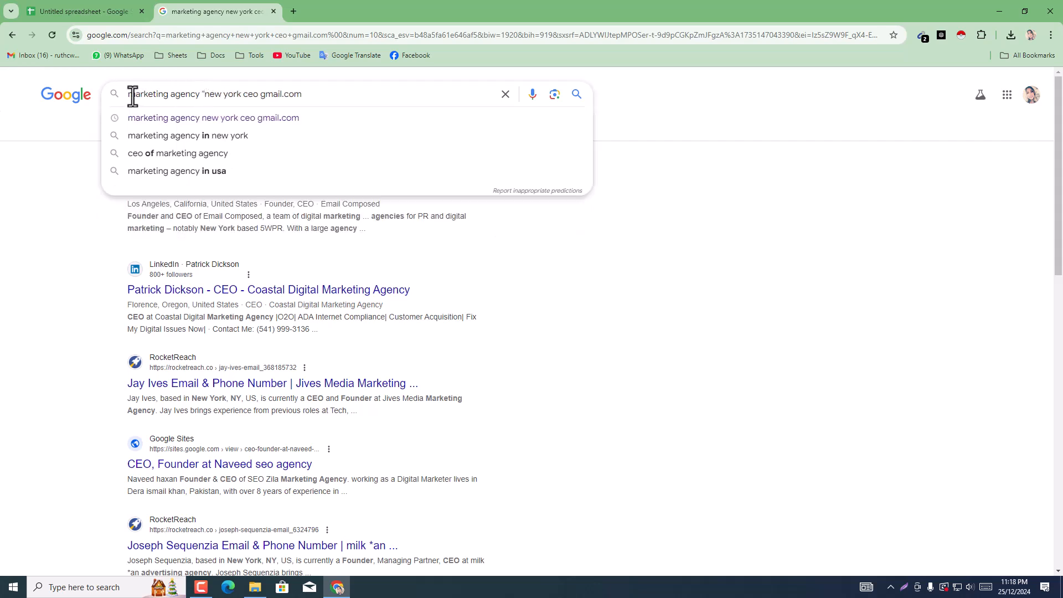
click(199, 94)
text(")
click(126, 94)
text(")
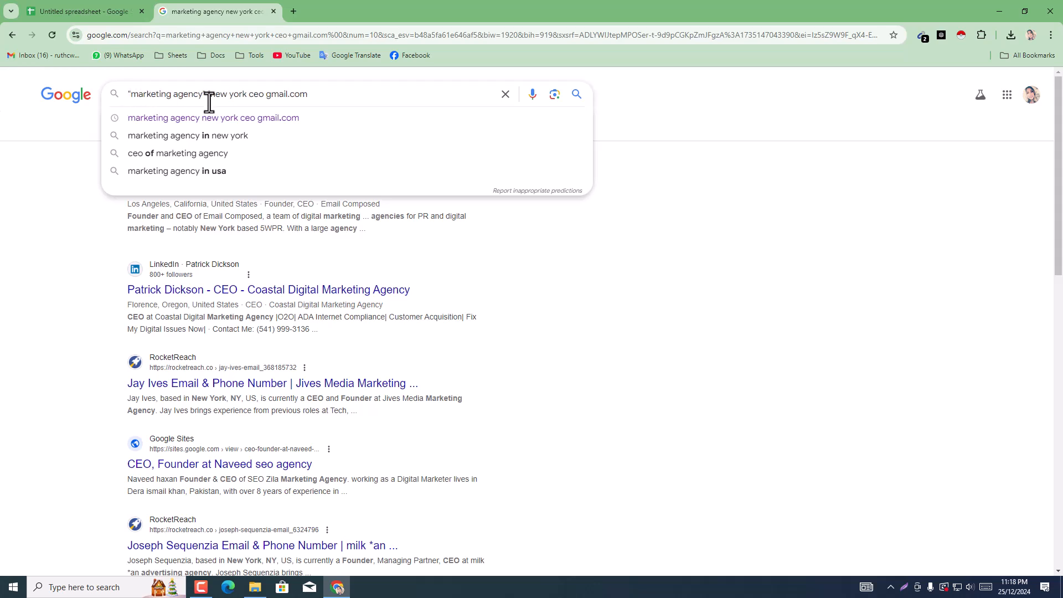
click(248, 94)
text(")
click(254, 95)
text(" ")
key(Delete)
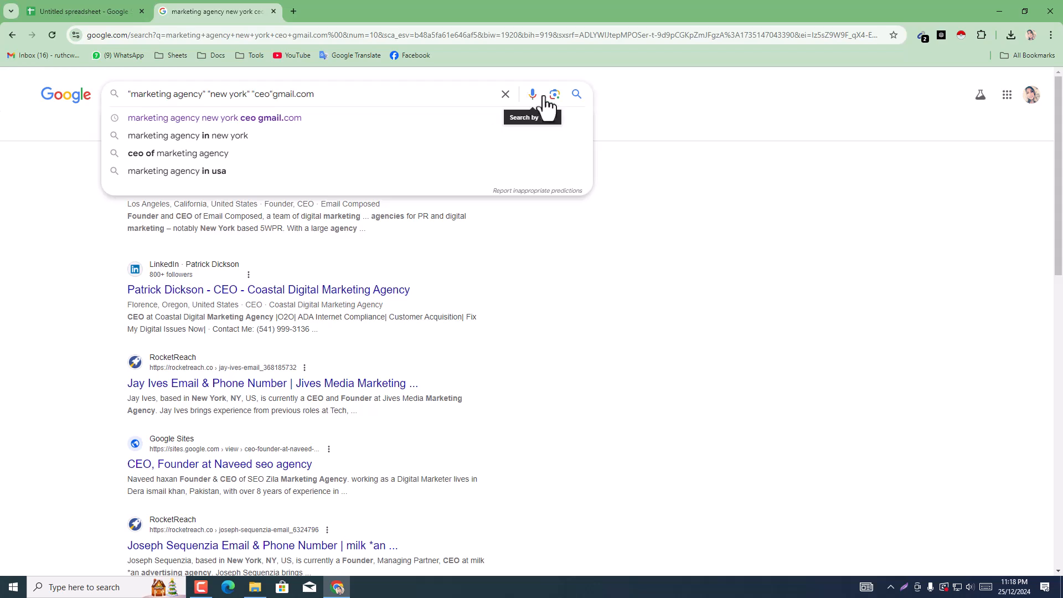
Step: Run the quoted CEO gmail.com search and open the second page of results
click(576, 98)
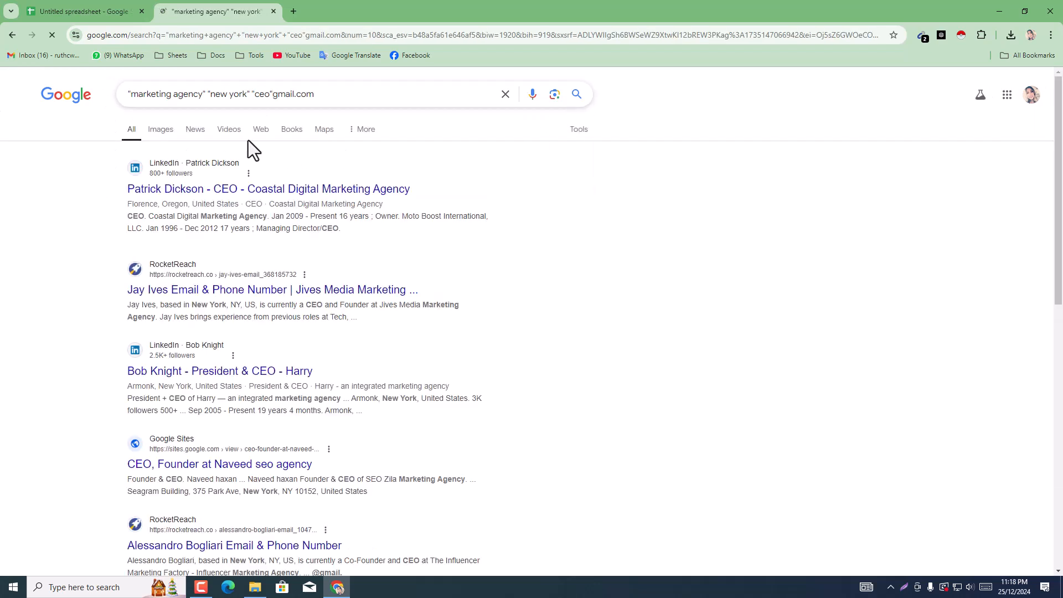
scroll(339, 261, down, 10)
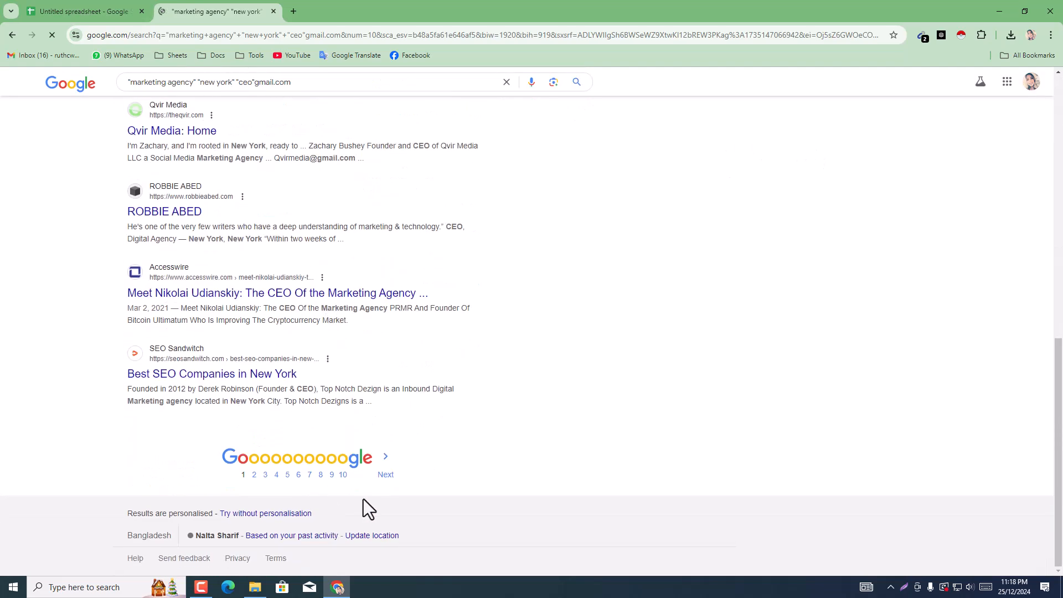
click(389, 481)
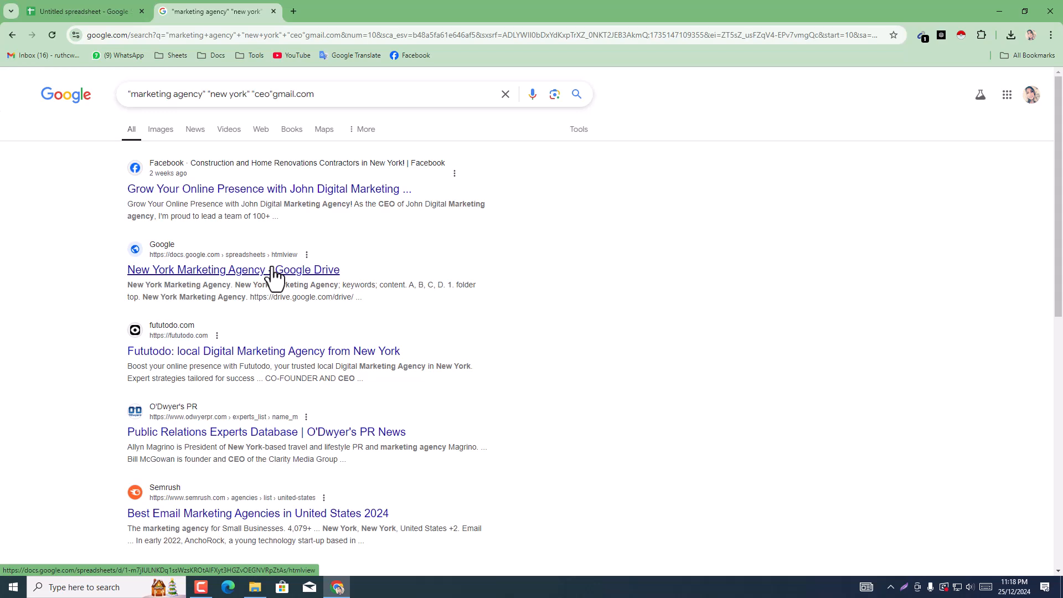
Step: Close the Google search results tab and select empty cell D9 in the spreadsheet
click(112, 3)
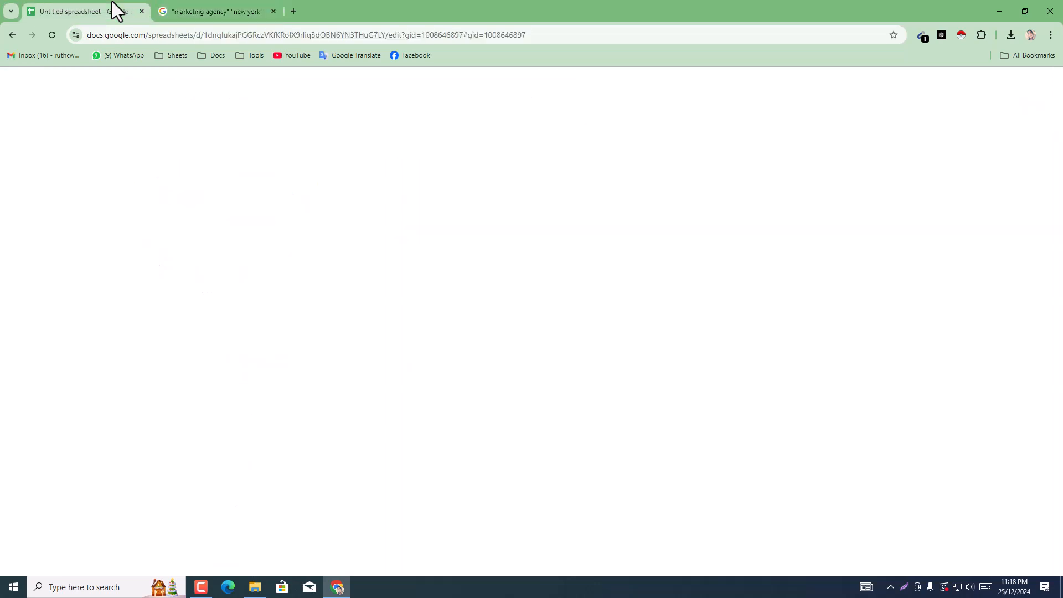
click(231, 3)
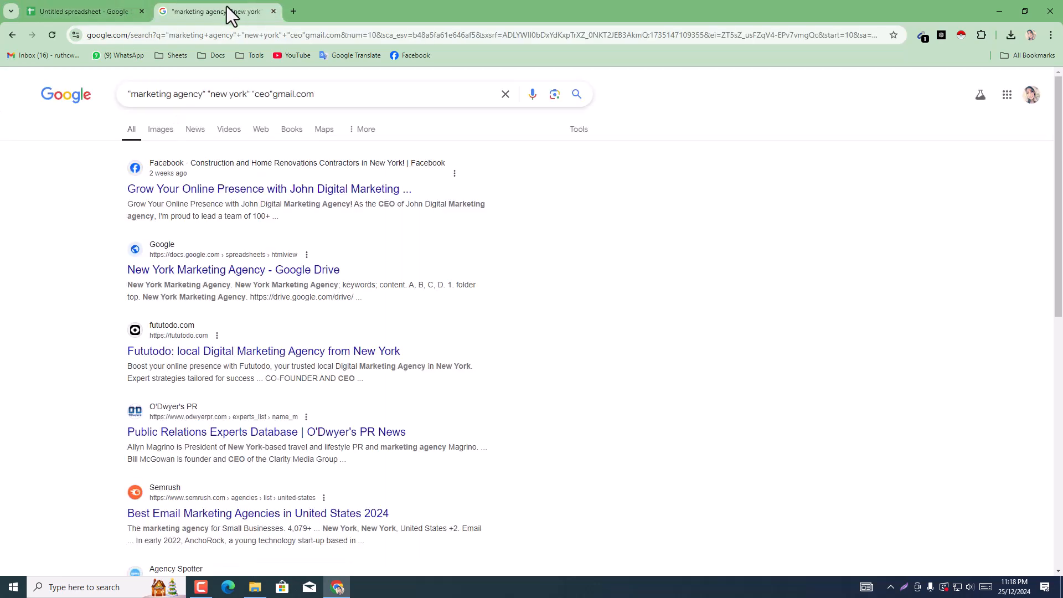
click(60, 2)
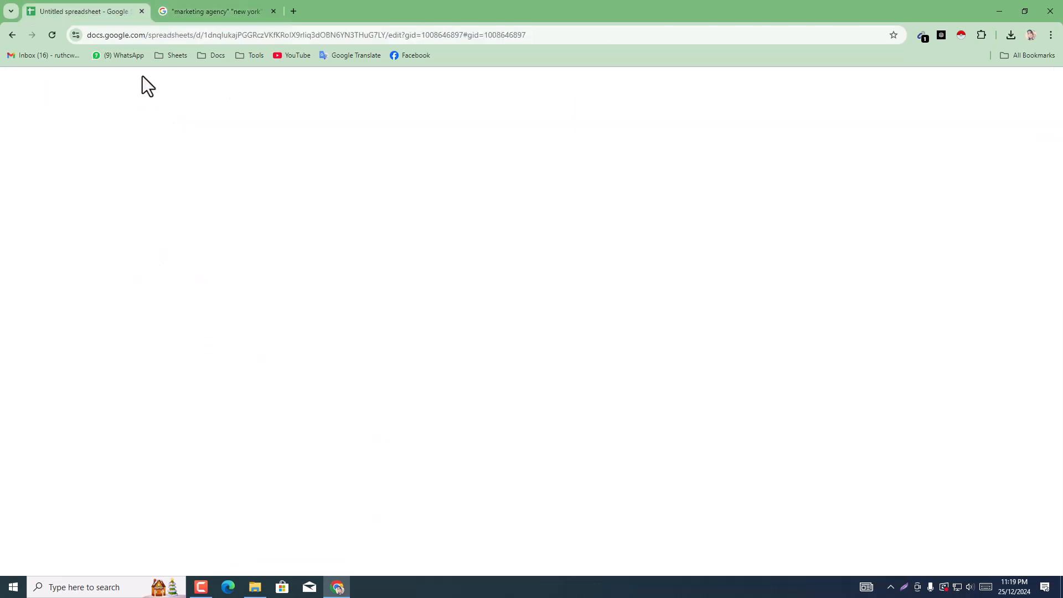
click(224, 18)
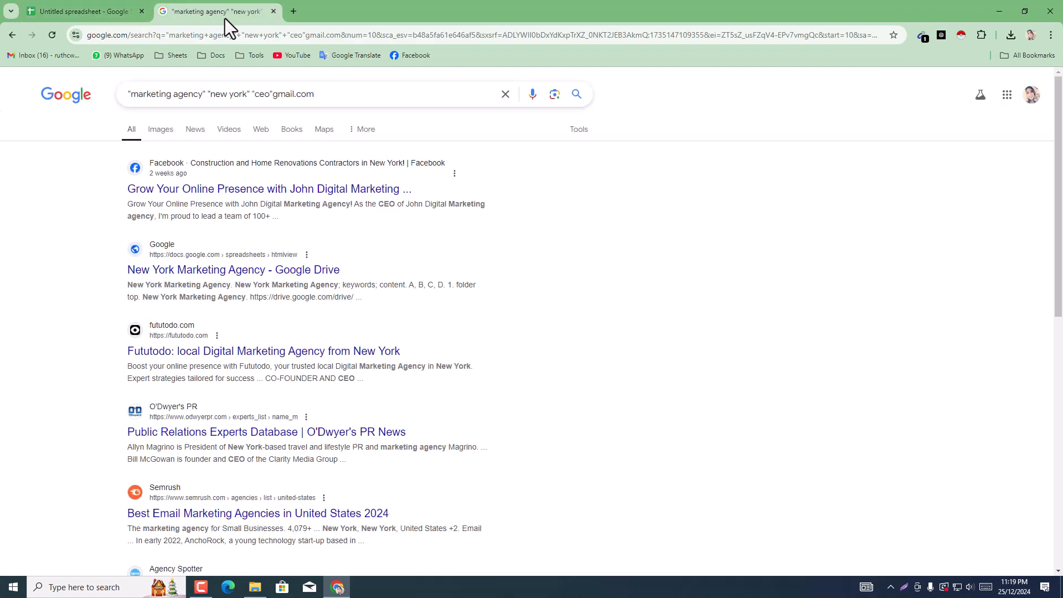
click(272, 12)
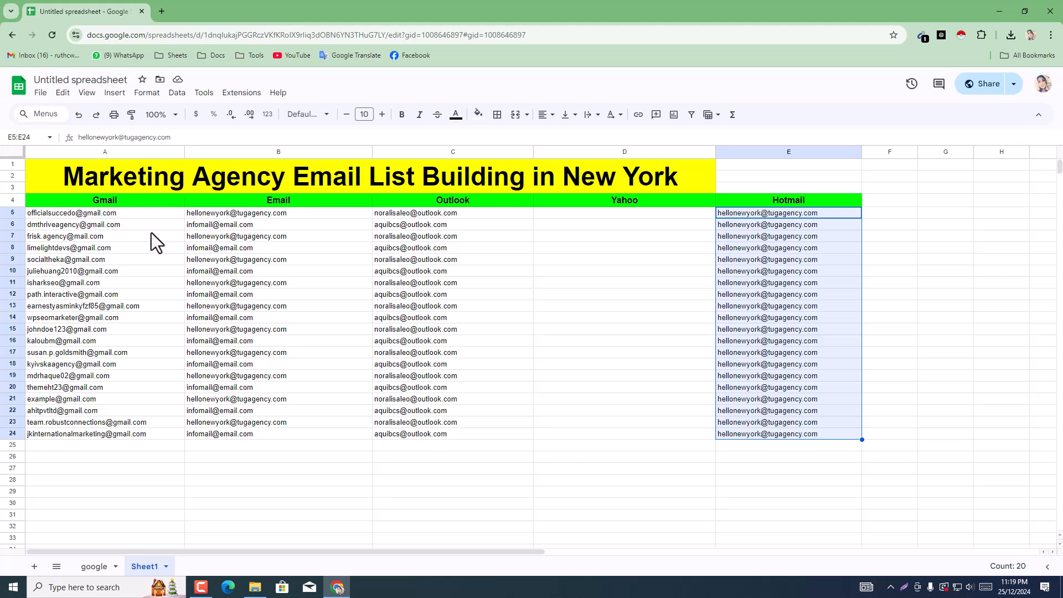
click(539, 258)
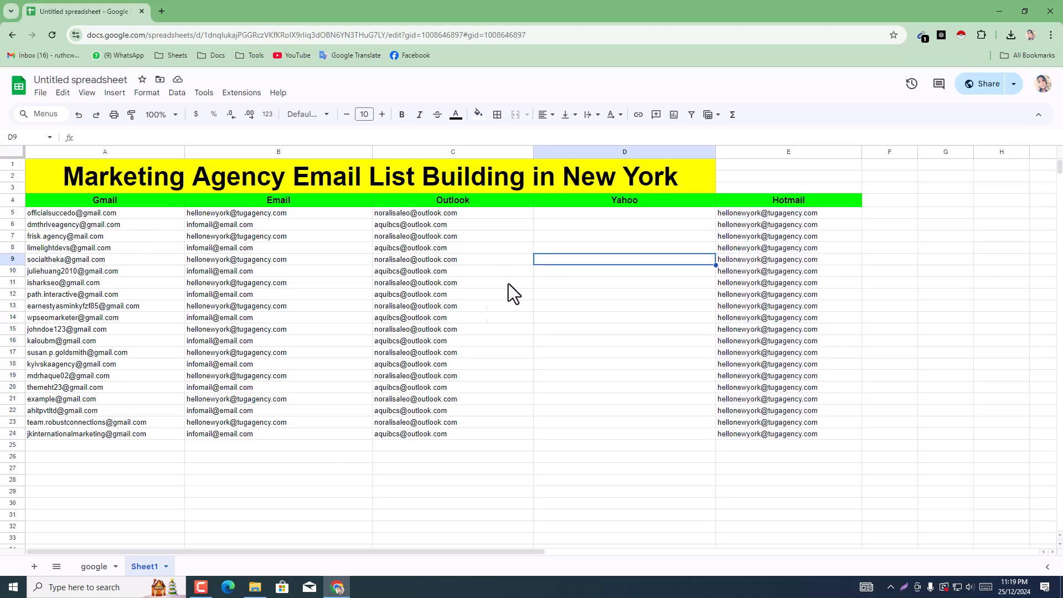
click(205, 591)
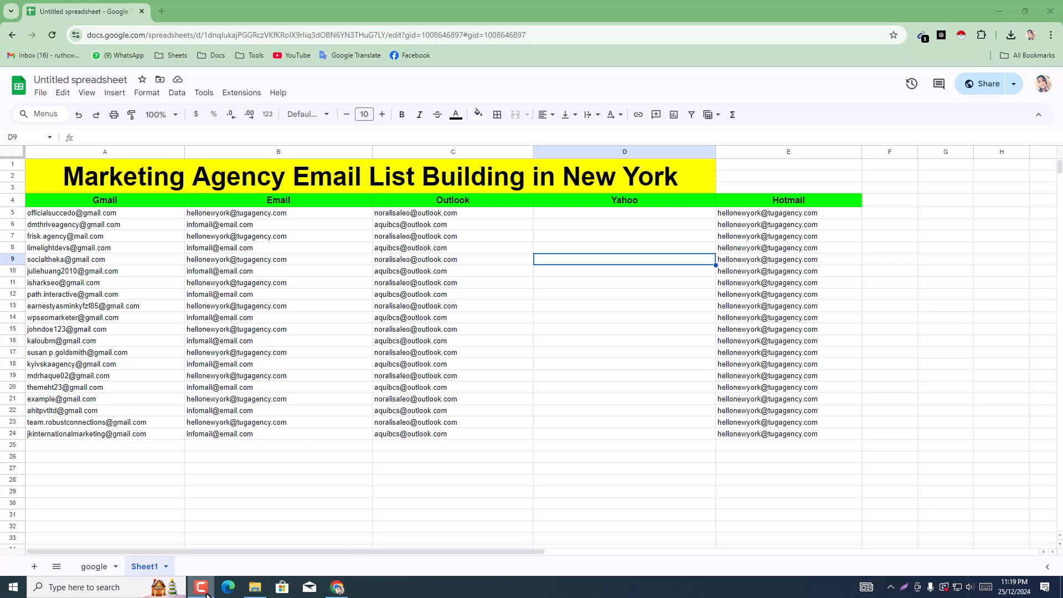
Step: Open a new tab and search Google for "email verifier"
click(161, 11)
click(195, 39)
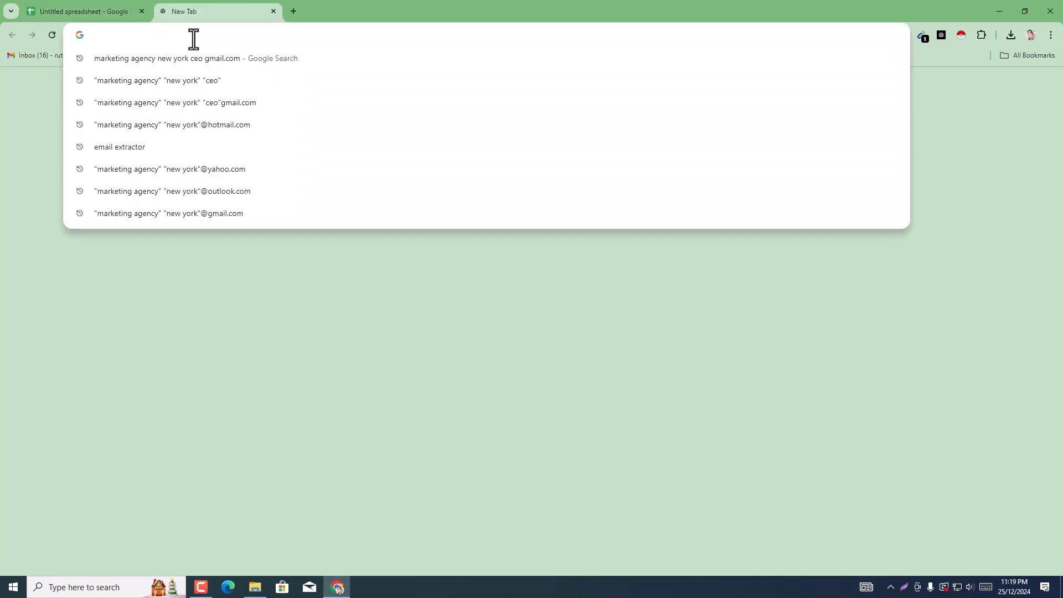
click(71, 6)
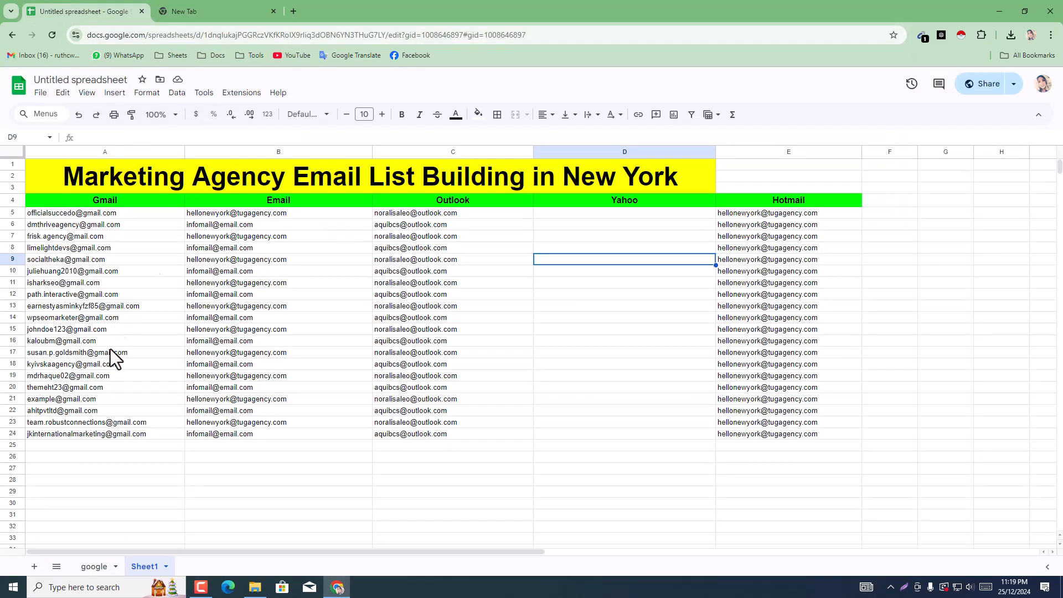
click(213, 5)
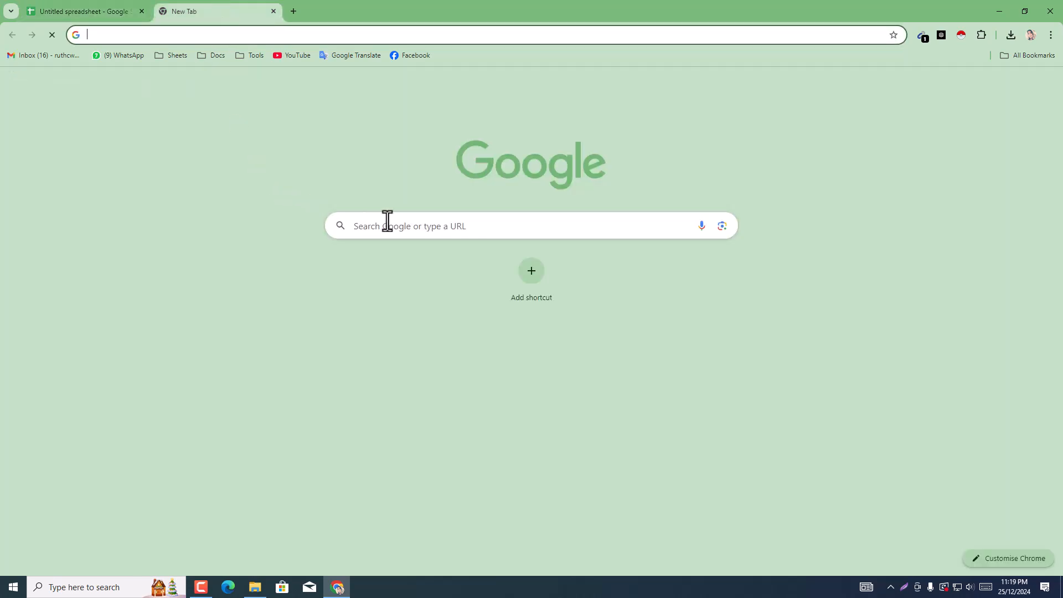
click(387, 221)
text(w)
key(BackSpace)
key(BackSpace)
text(email)
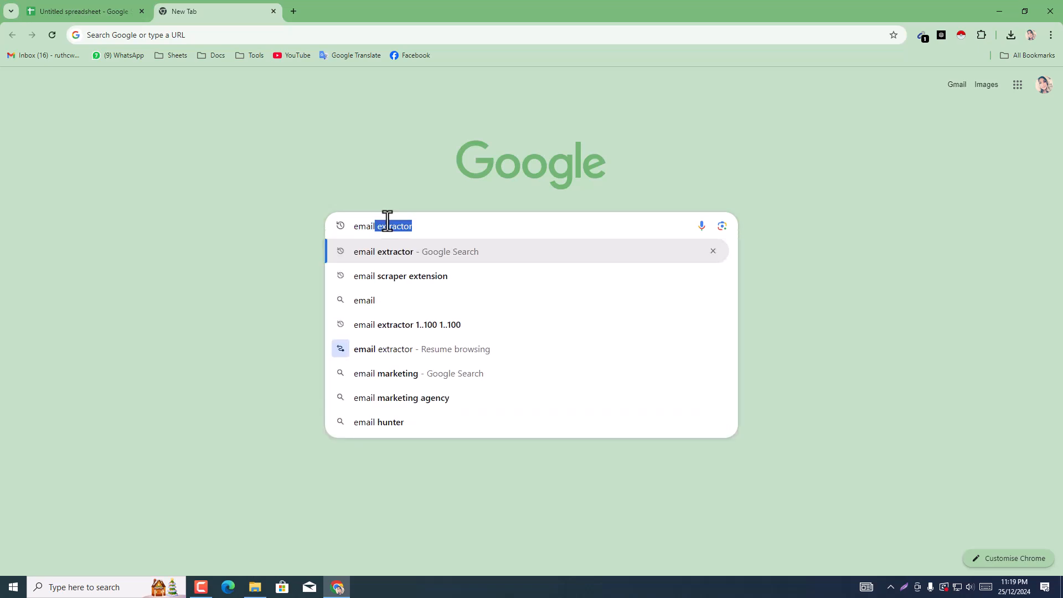
text( v)
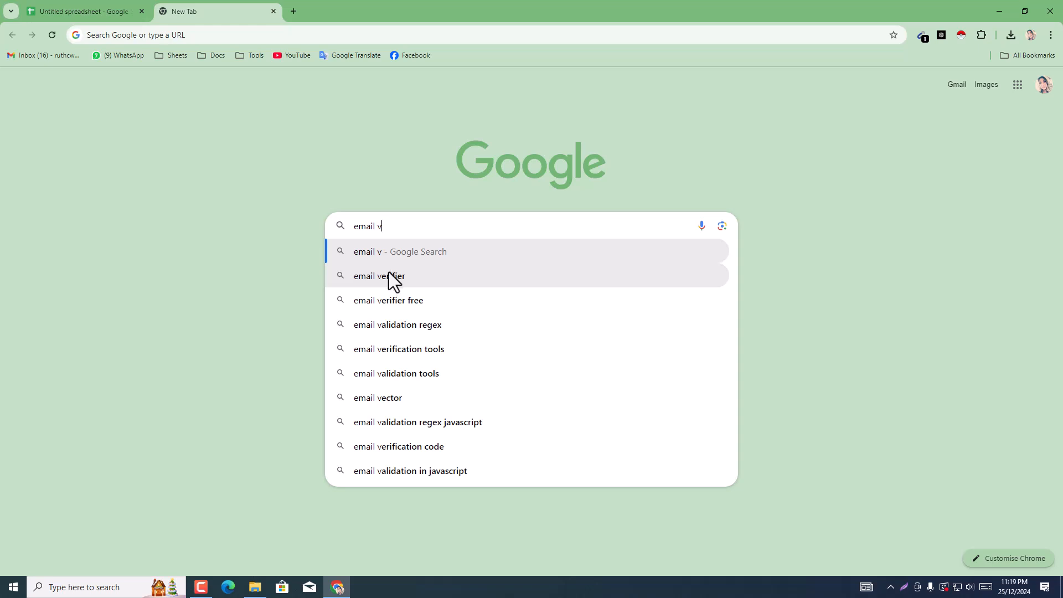
click(388, 270)
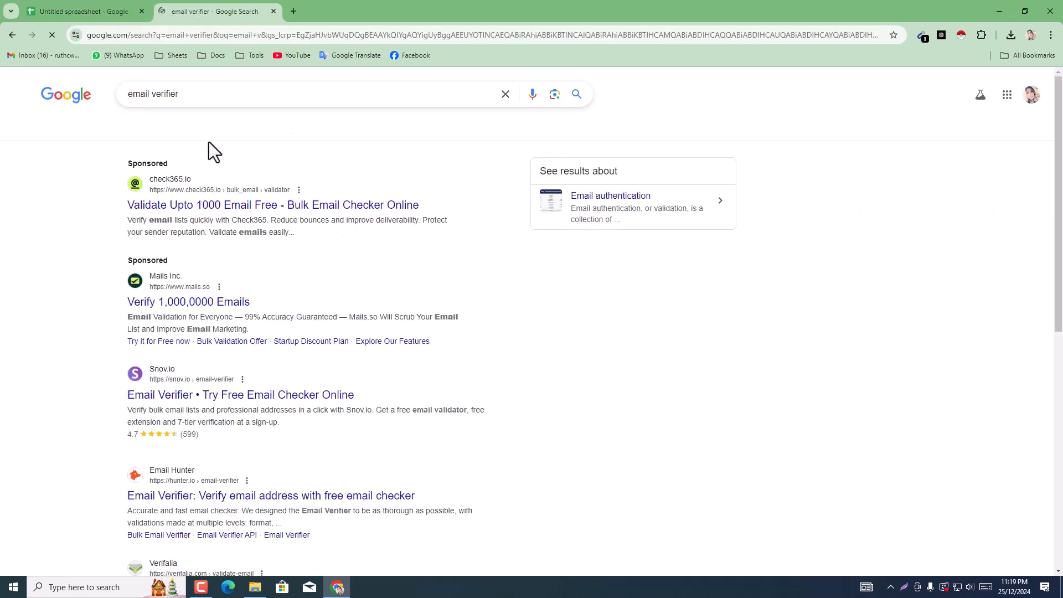
Step: Change the Google query and search for the suggested phrase "email validation checker"
click(195, 101)
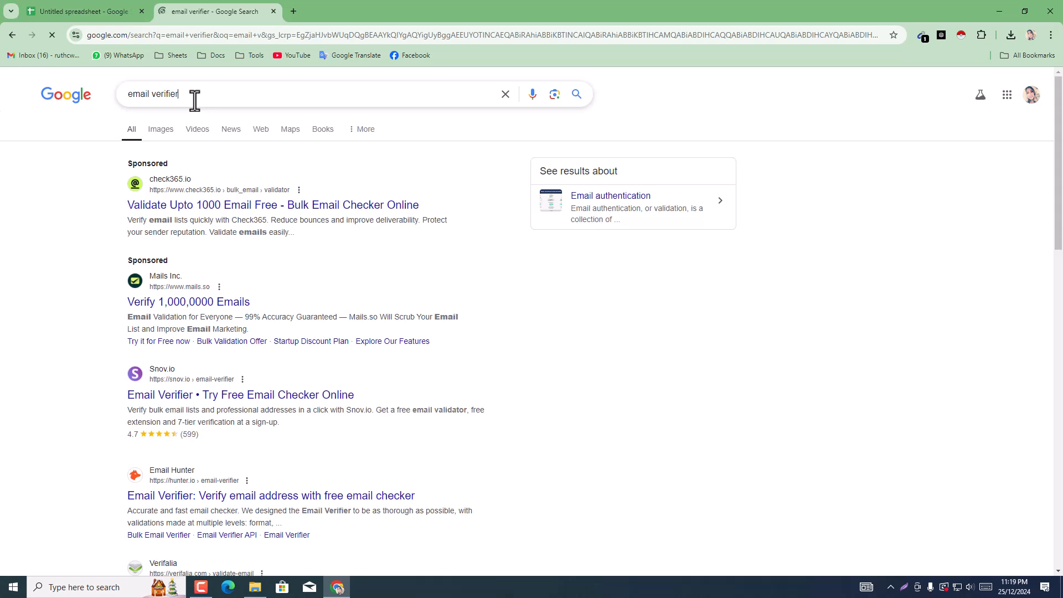
key(BackSpace)
key(BackSpace)
key(BackSpace)
key(BackSpace)
key(BackSpace)
text(iled)
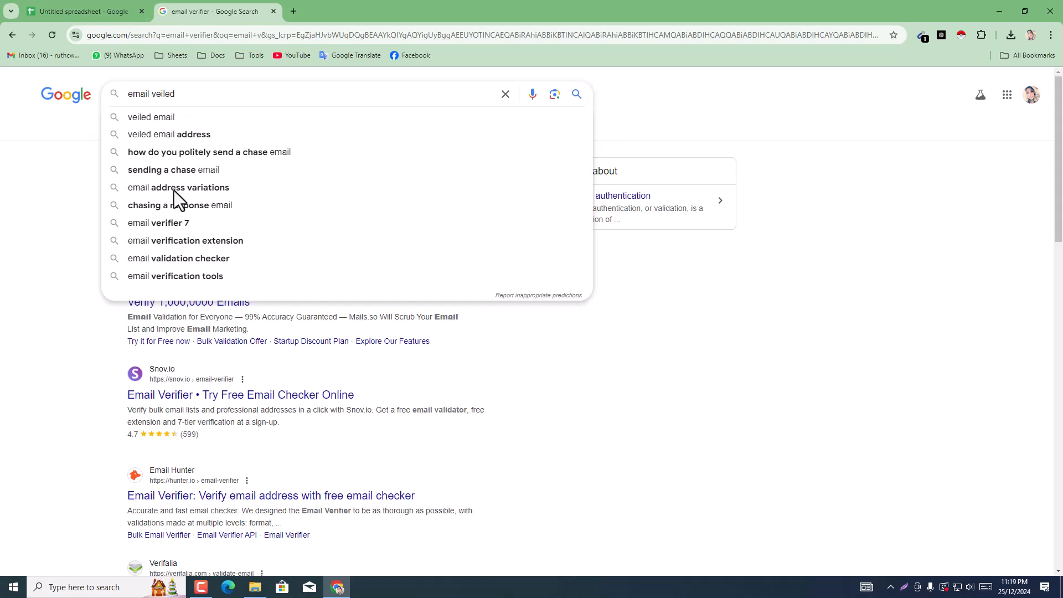
click(152, 259)
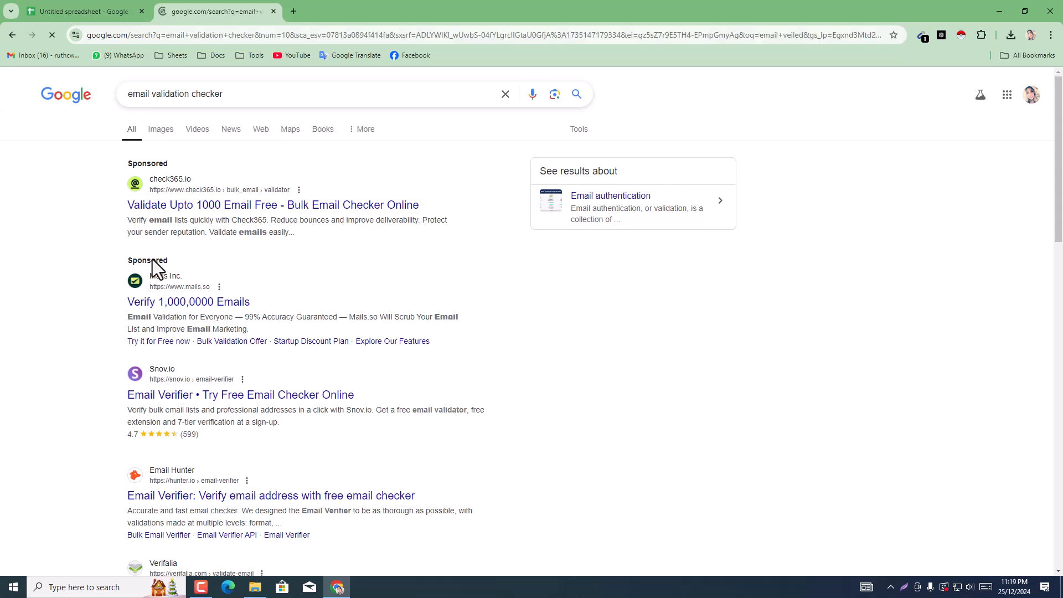
Step: Open the Verifalia "Free email address validator" and NeverBounce "Free Email Checker & Email Verification Tool" results in new tabs
scroll(175, 255, down, 1)
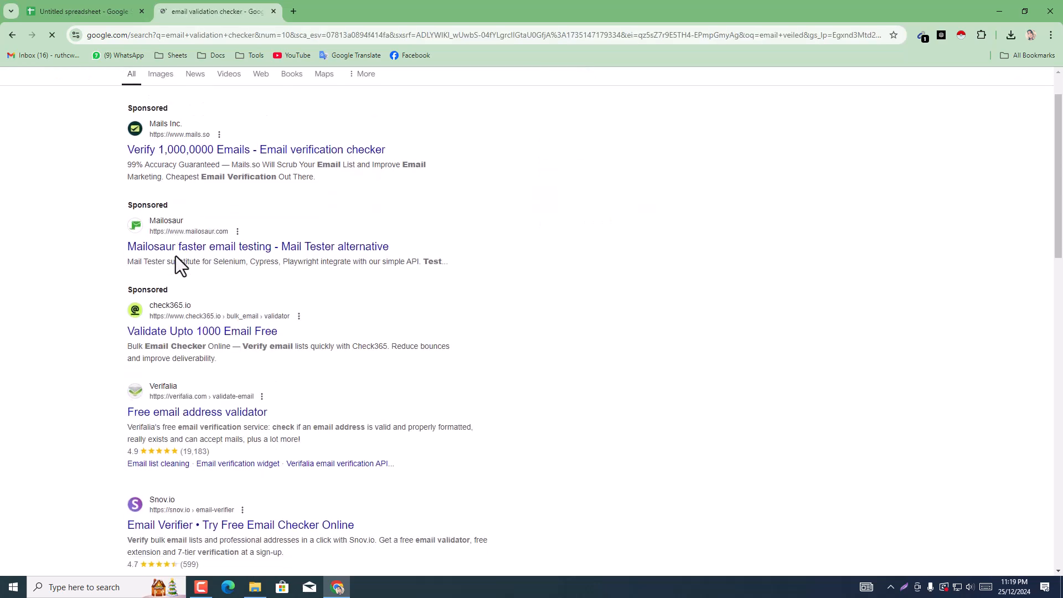
scroll(177, 299, down, 3)
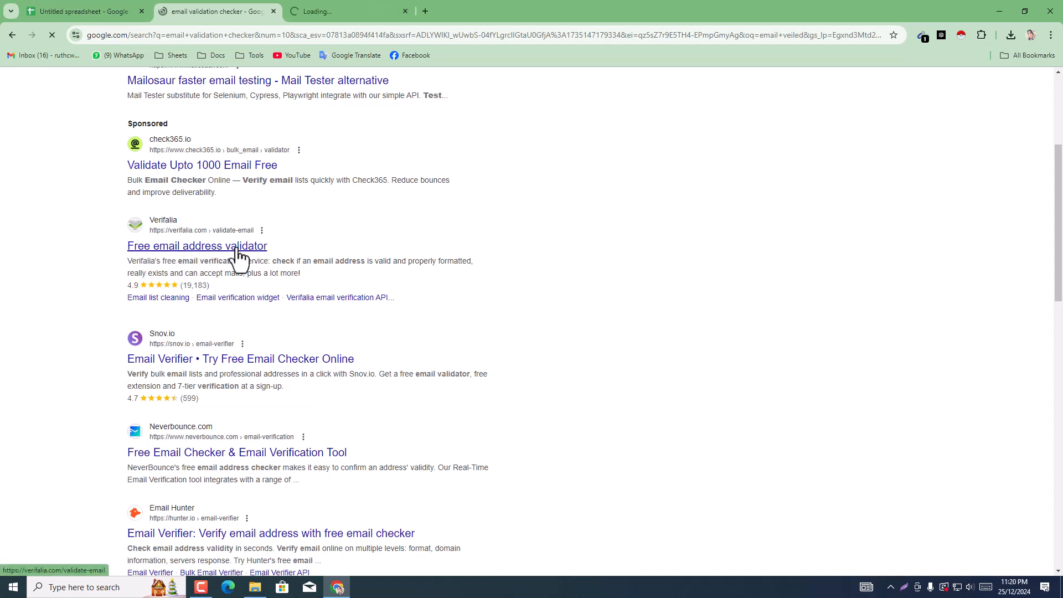
middle_click(314, 456)
scroll(268, 454, down, 2)
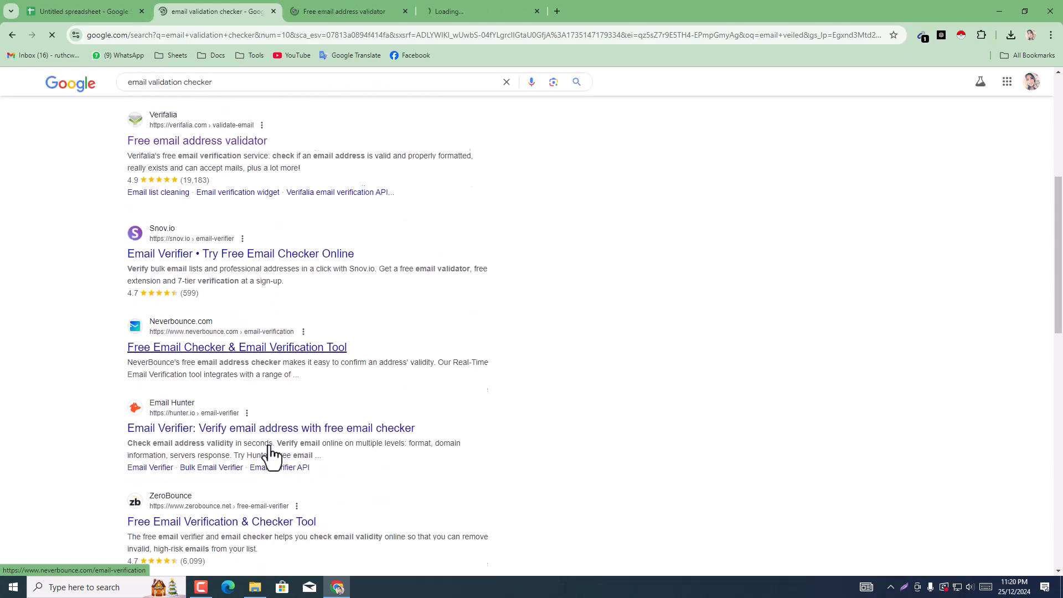
Step: Search Google for the suggested phrase "email verification tool" and look through the results
scroll(268, 446, up, 3)
scroll(261, 377, up, 3)
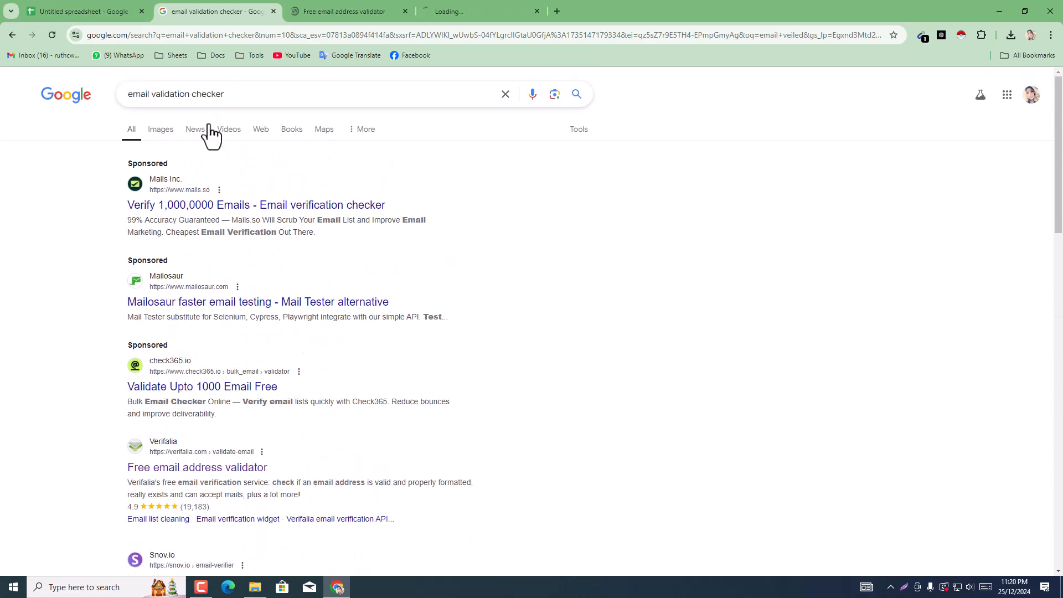
click(240, 94)
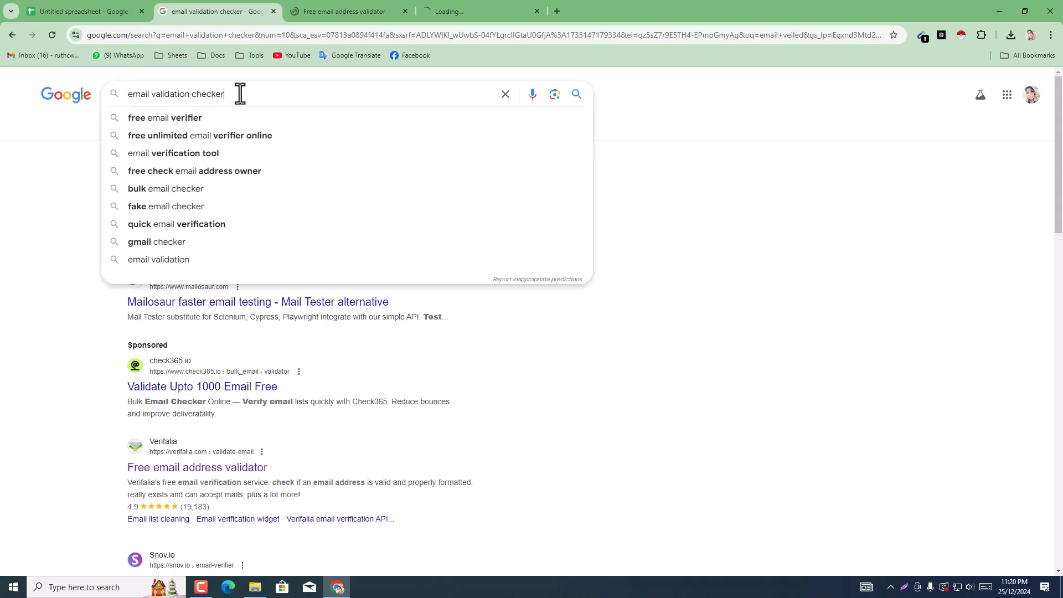
click(210, 155)
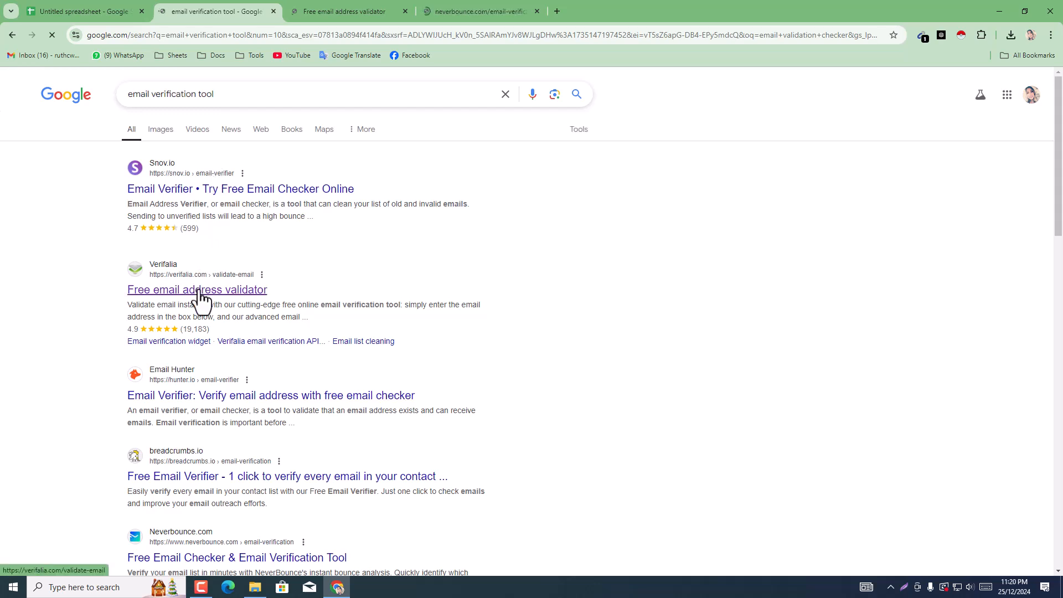
scroll(202, 423, down, 4)
scroll(202, 424, up, 3)
scroll(203, 424, up, 1)
Step: Return to the spreadsheet and copy the Gmail address in cell A6
click(303, 4)
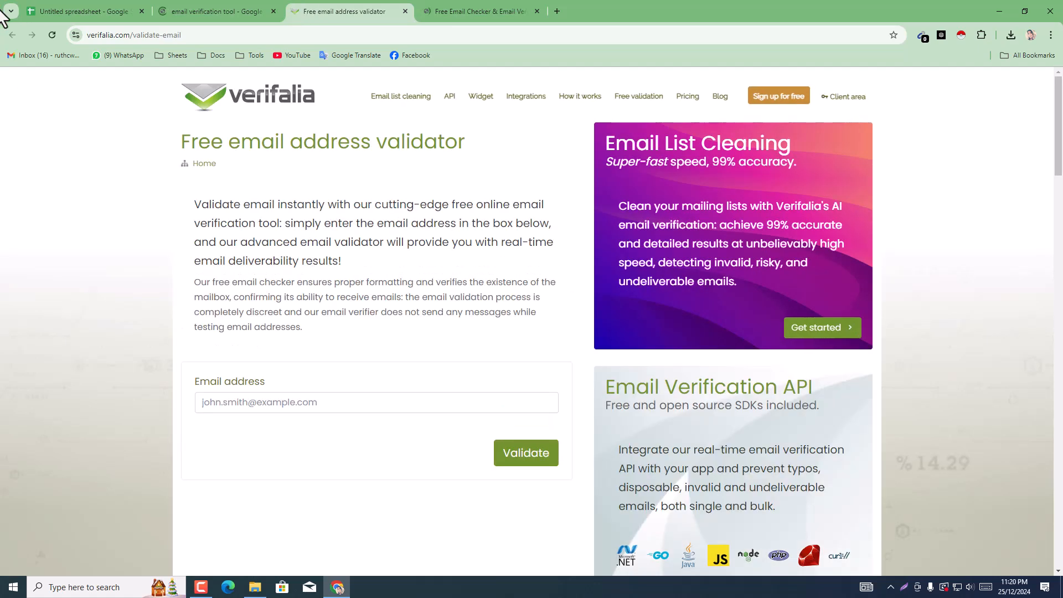
click(37, 1)
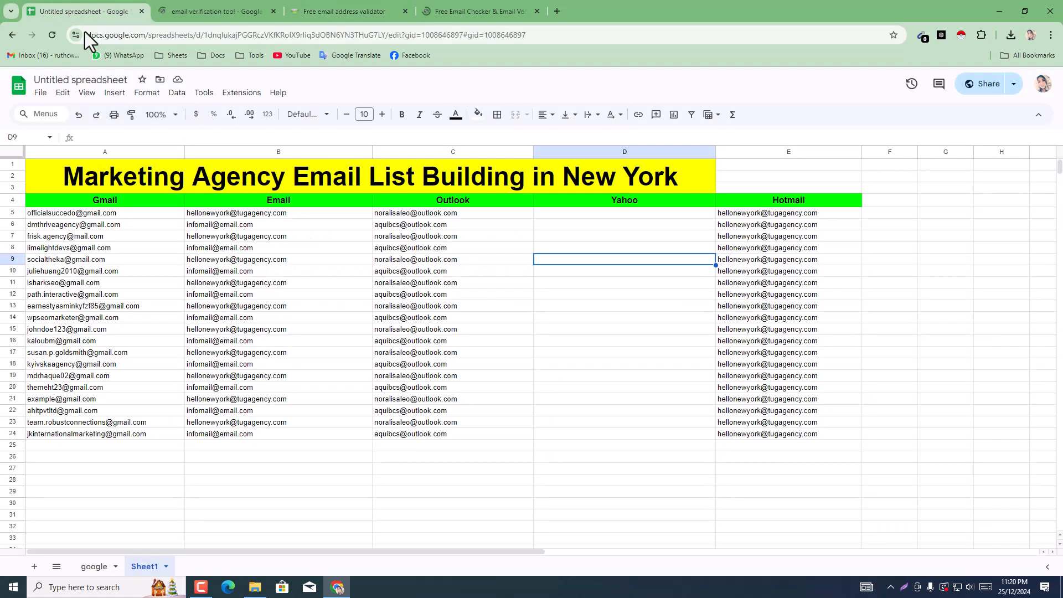
click(117, 220)
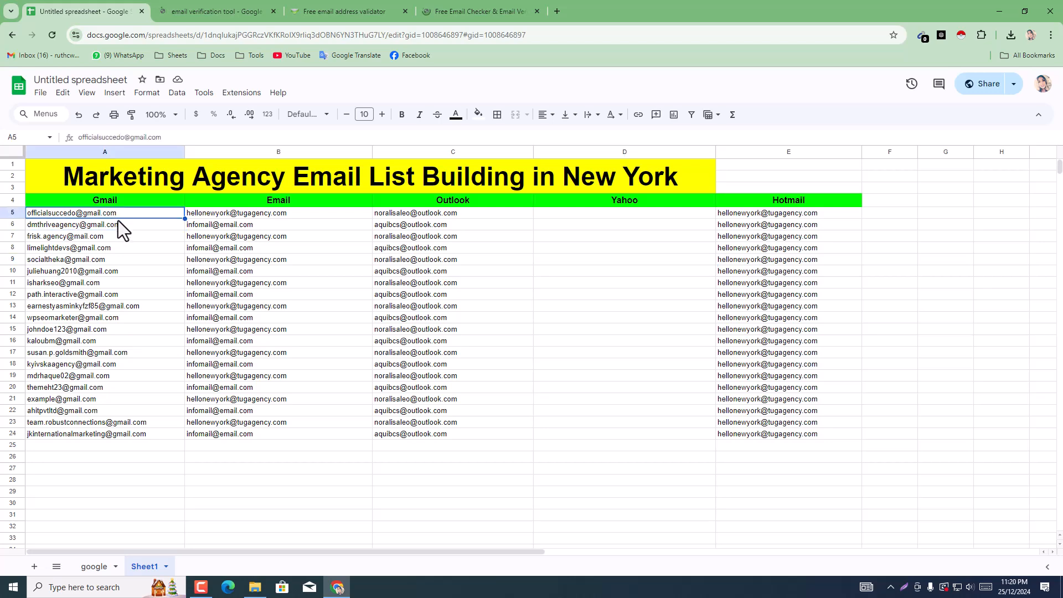
right_click(119, 221)
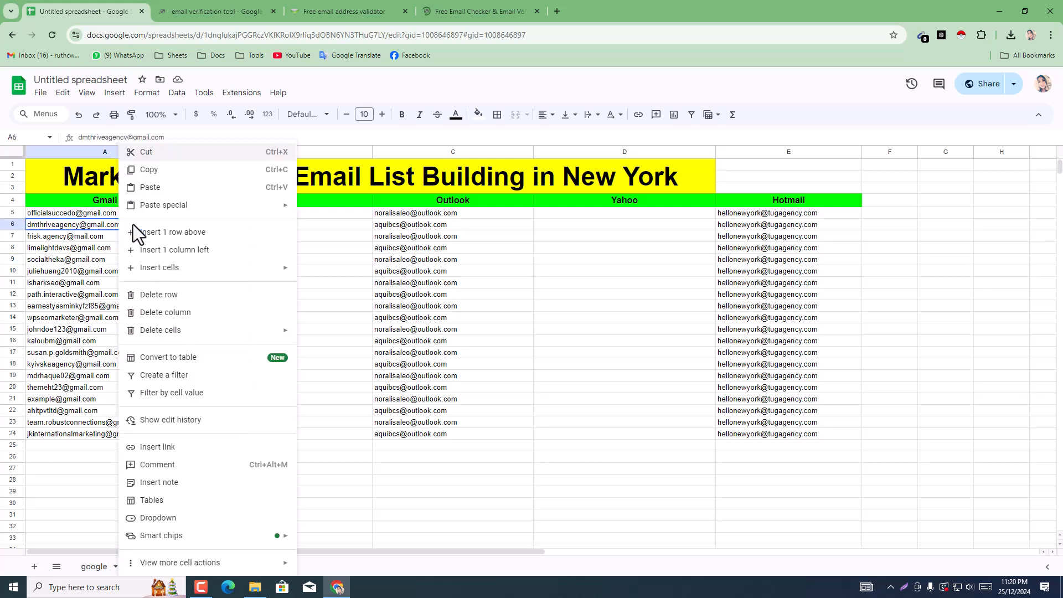
click(148, 169)
Step: Paste the copied address into Verifalia's free email address validator, validate it and review the validation summary
click(265, 1)
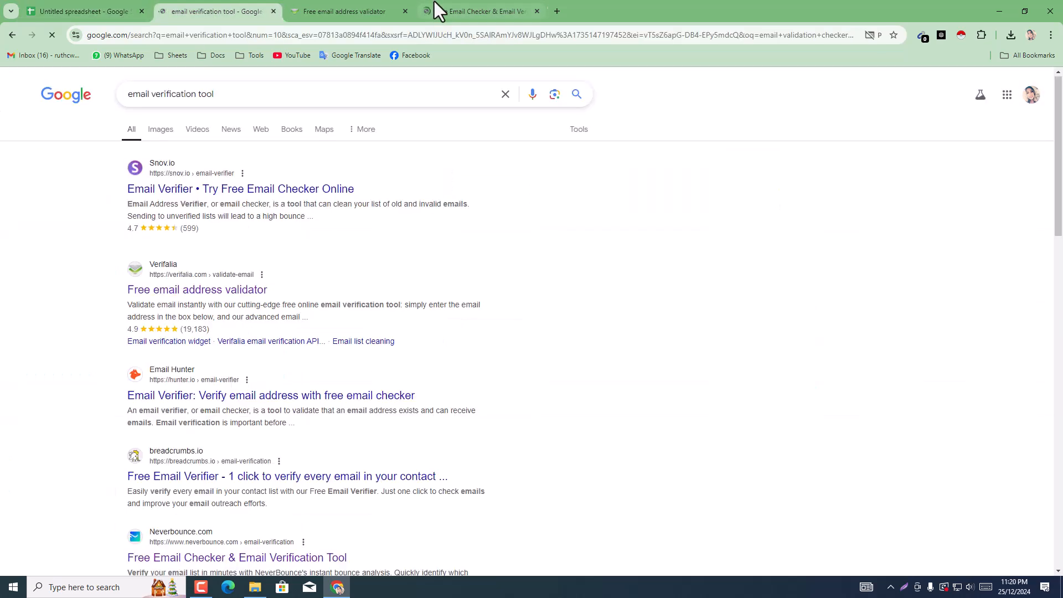
click(372, 5)
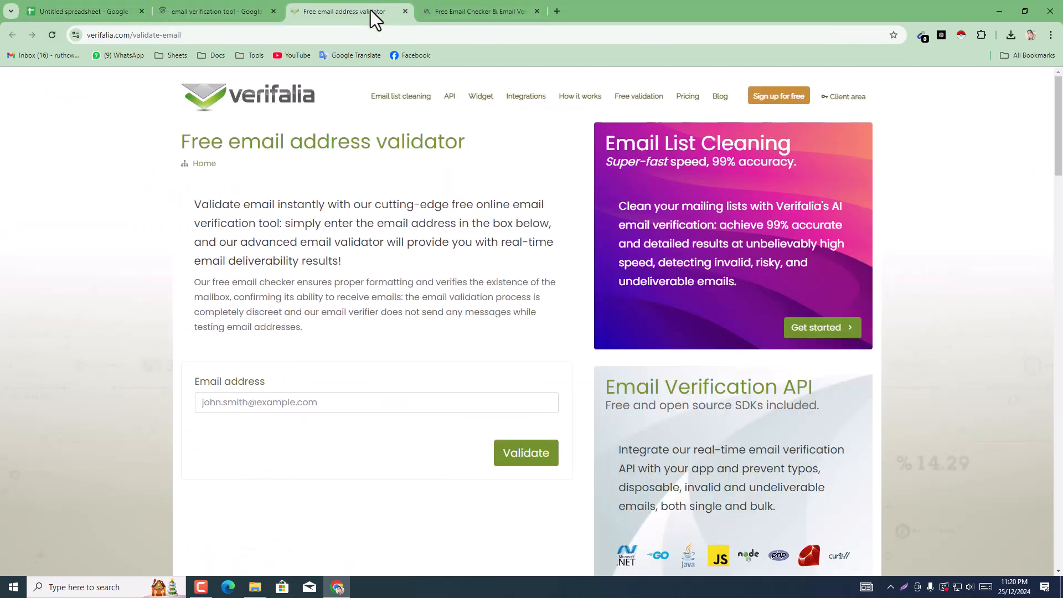
right_click(293, 414)
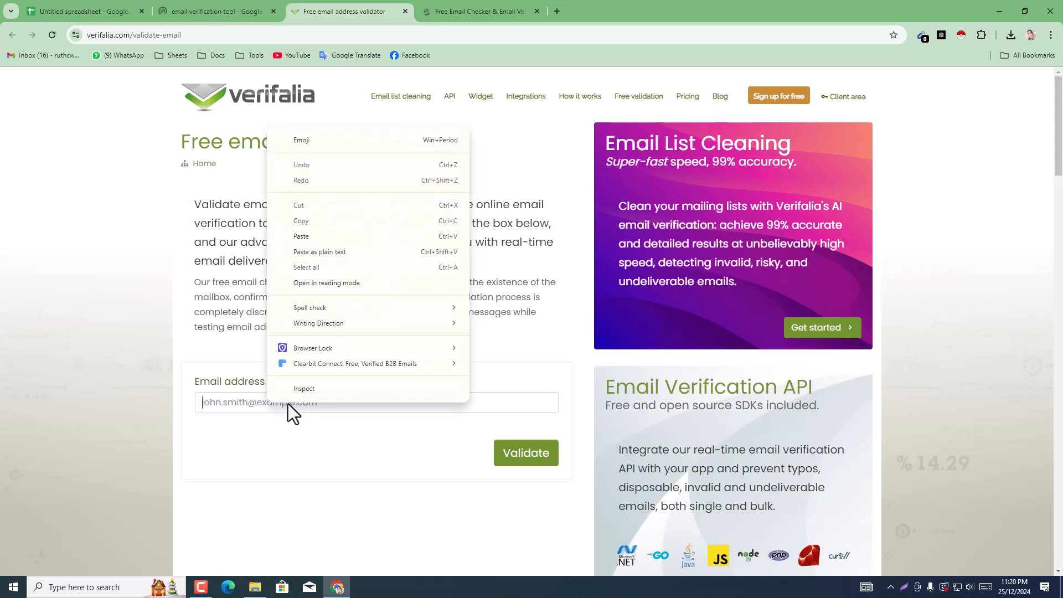
click(298, 232)
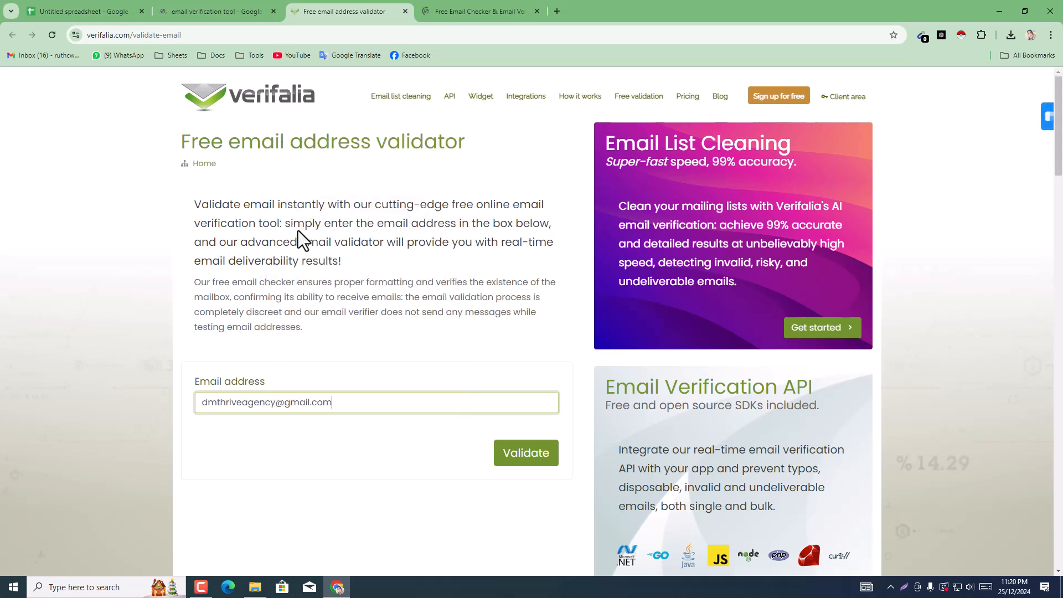
click(531, 455)
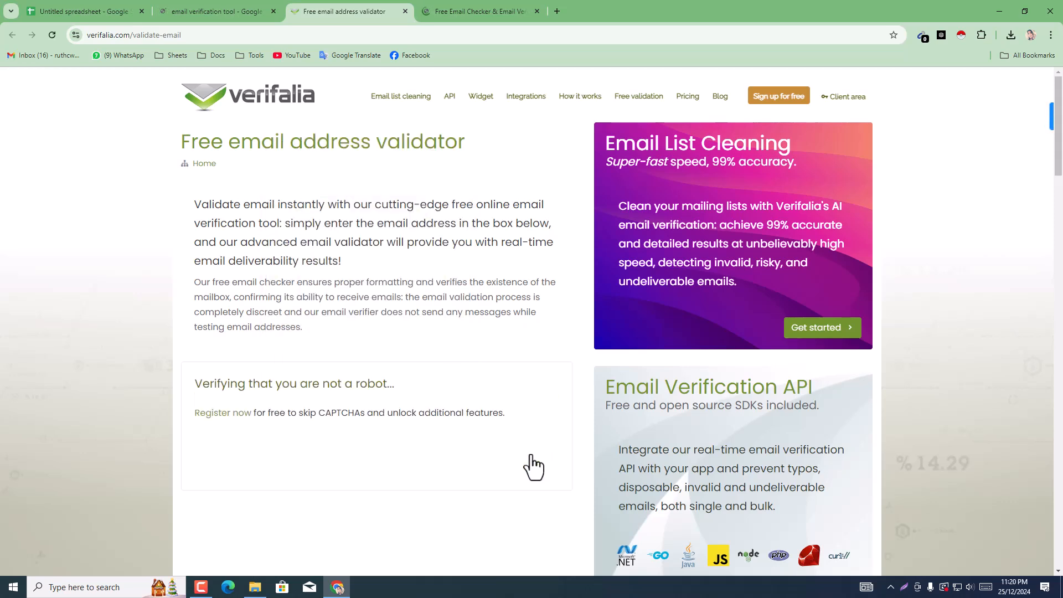
scroll(464, 423, down, 5)
scroll(464, 423, up, 3)
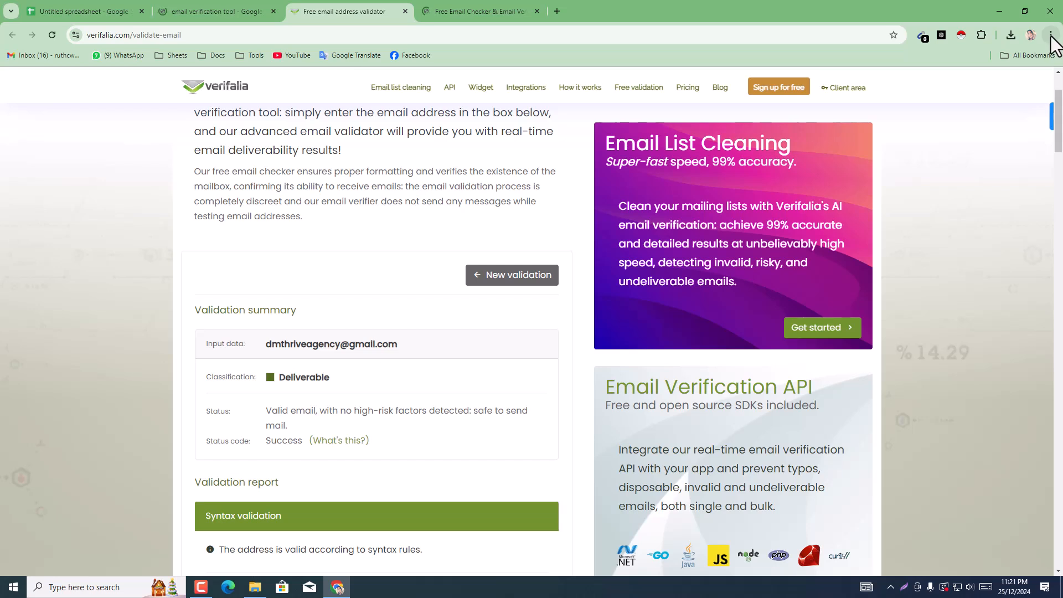
click(203, 36)
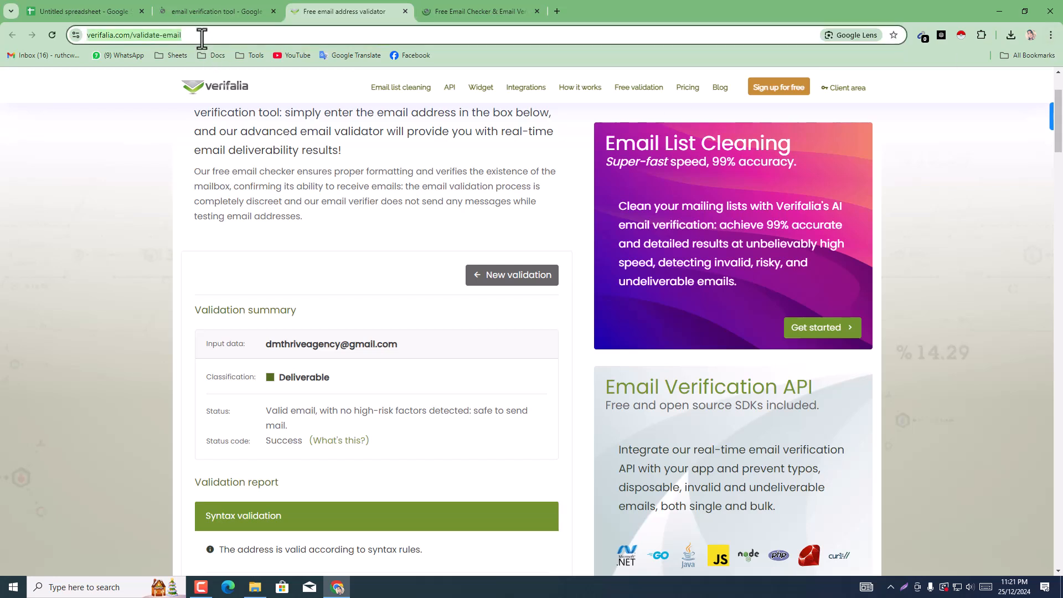
right_click(202, 36)
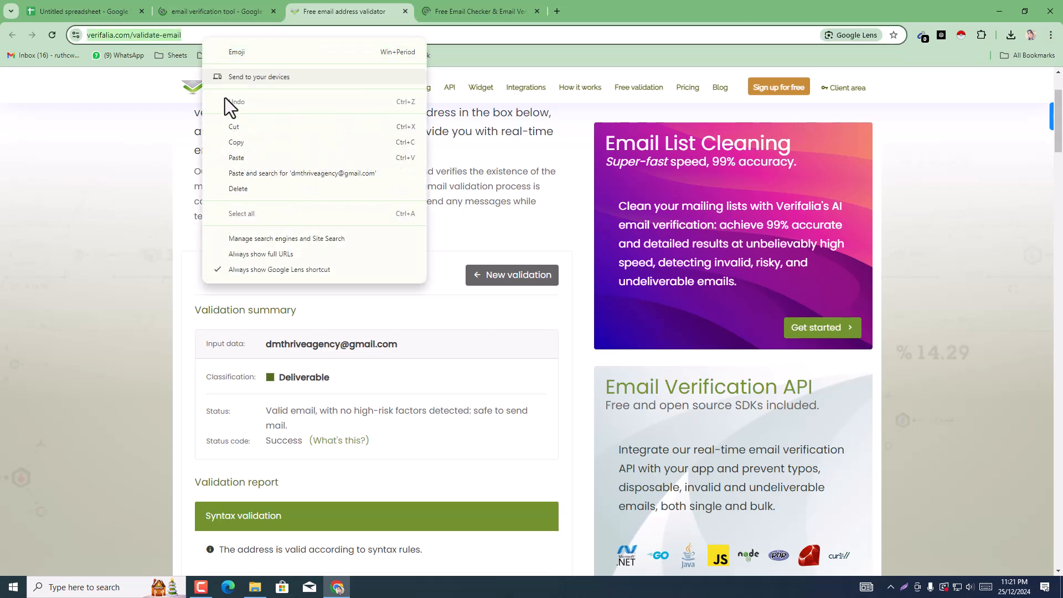
click(1052, 35)
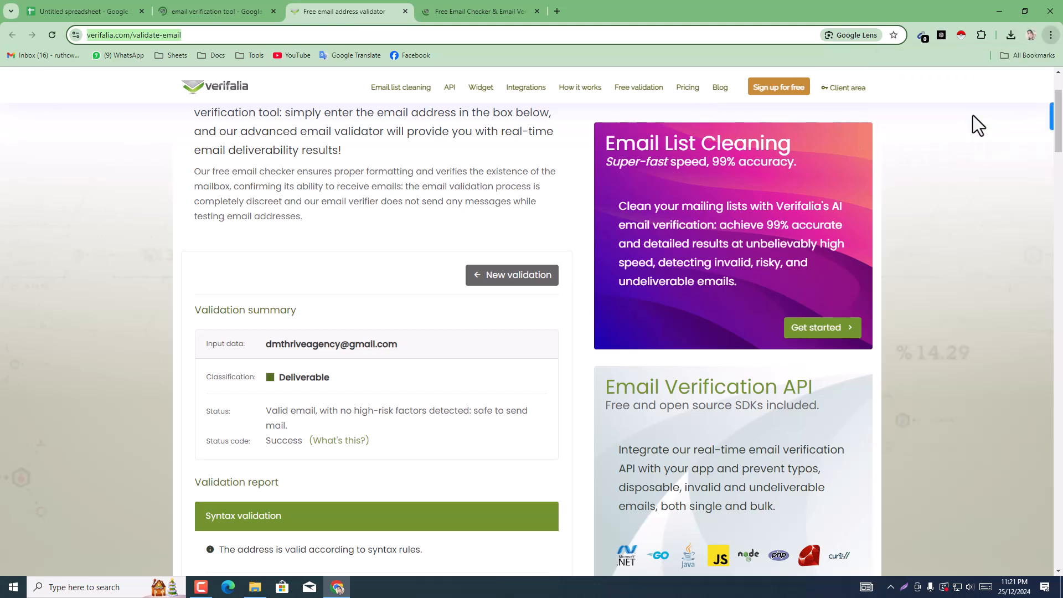
click(972, 115)
right_click(268, 43)
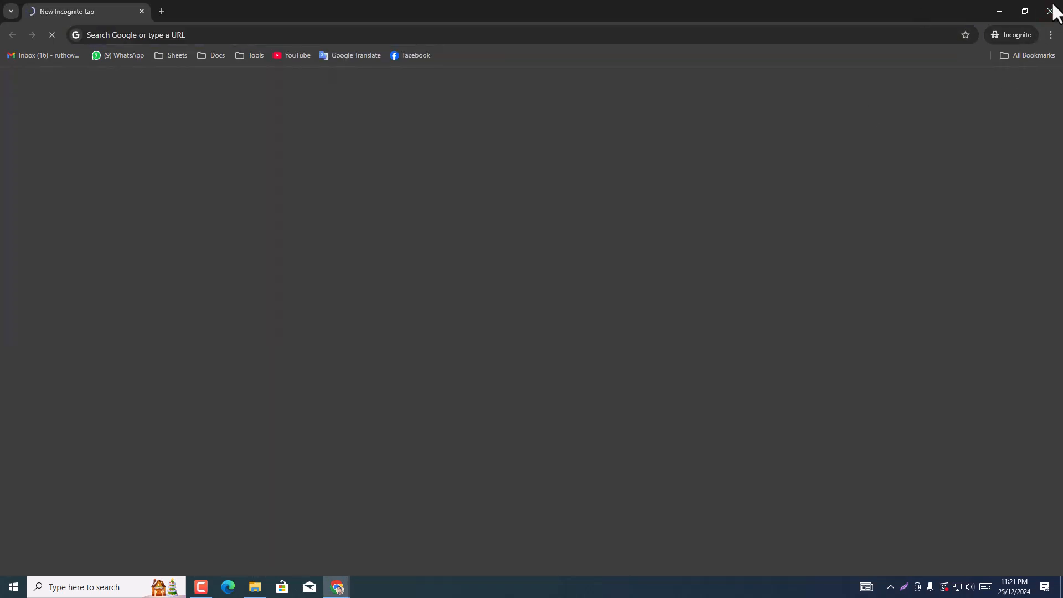
click(1049, 12)
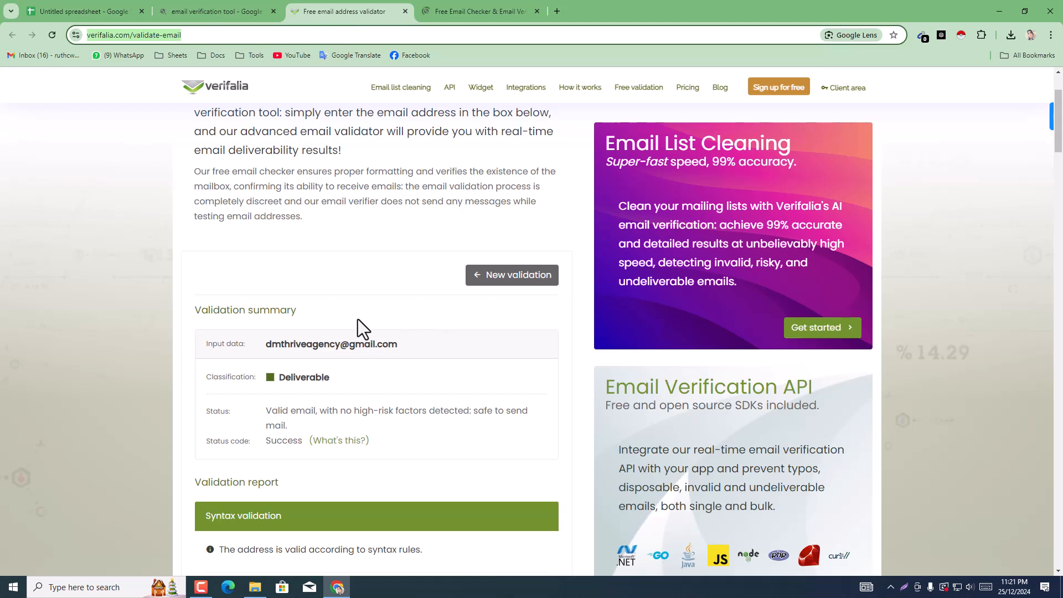
Step: Open the bookmarked Gmail inbox in a new tab
click(557, 12)
click(40, 59)
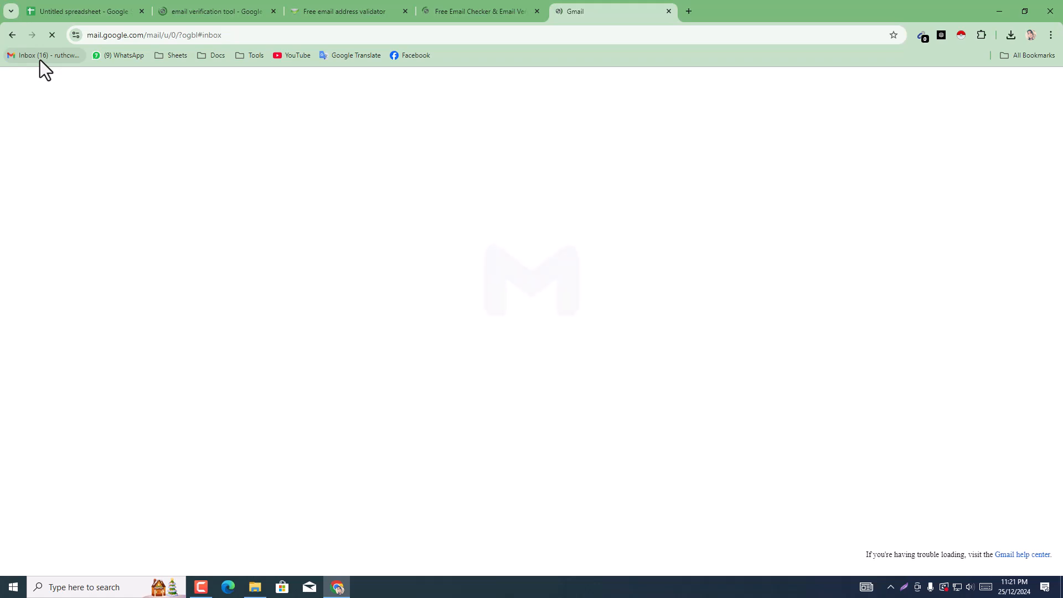
Step: Return to the spreadsheet and copy the Outlook address in cell C7
click(165, 8)
click(112, 3)
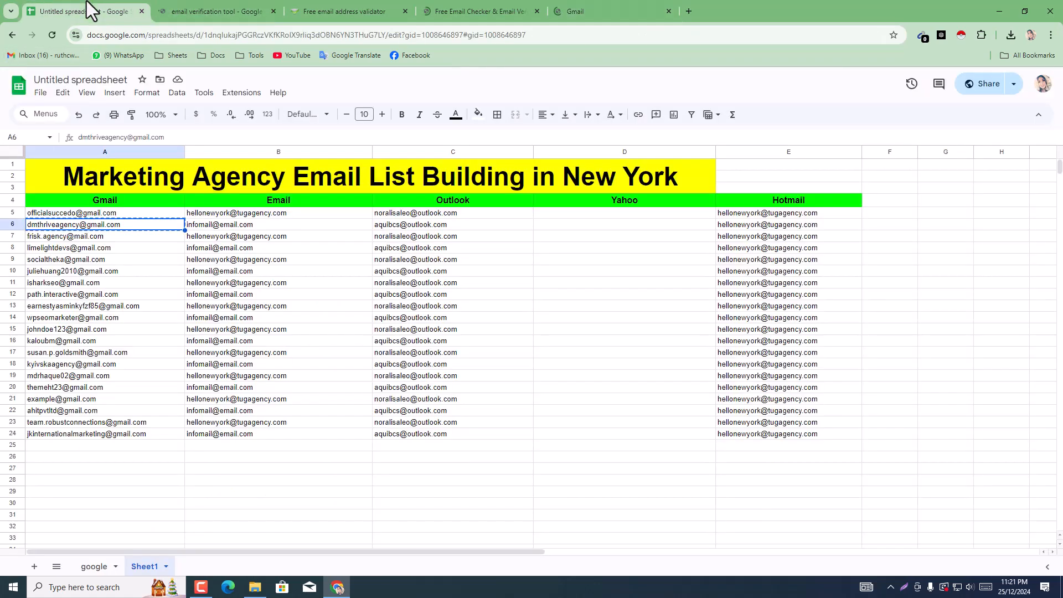
click(415, 240)
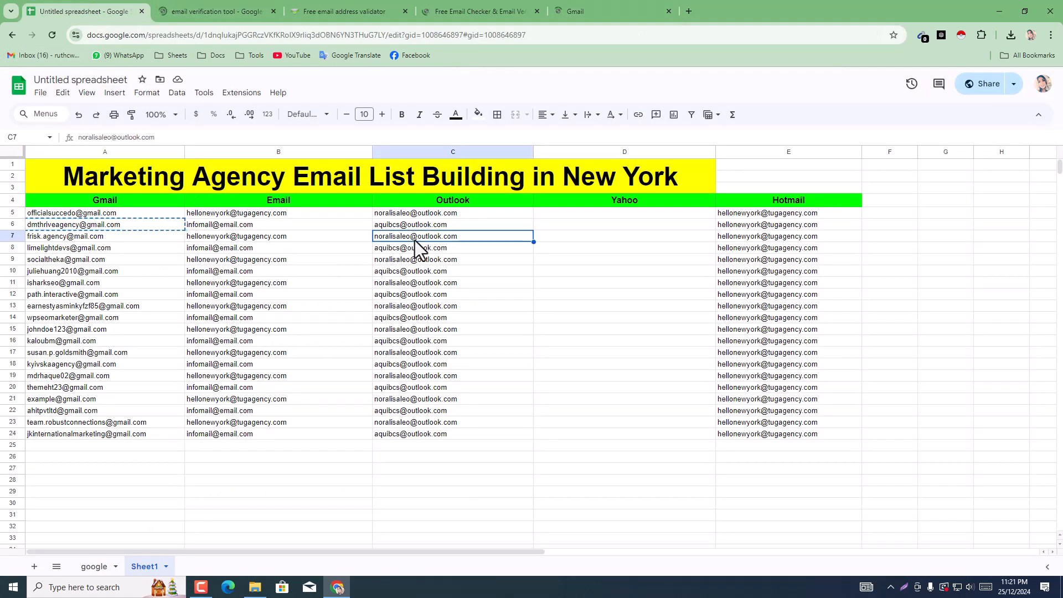
right_click(414, 240)
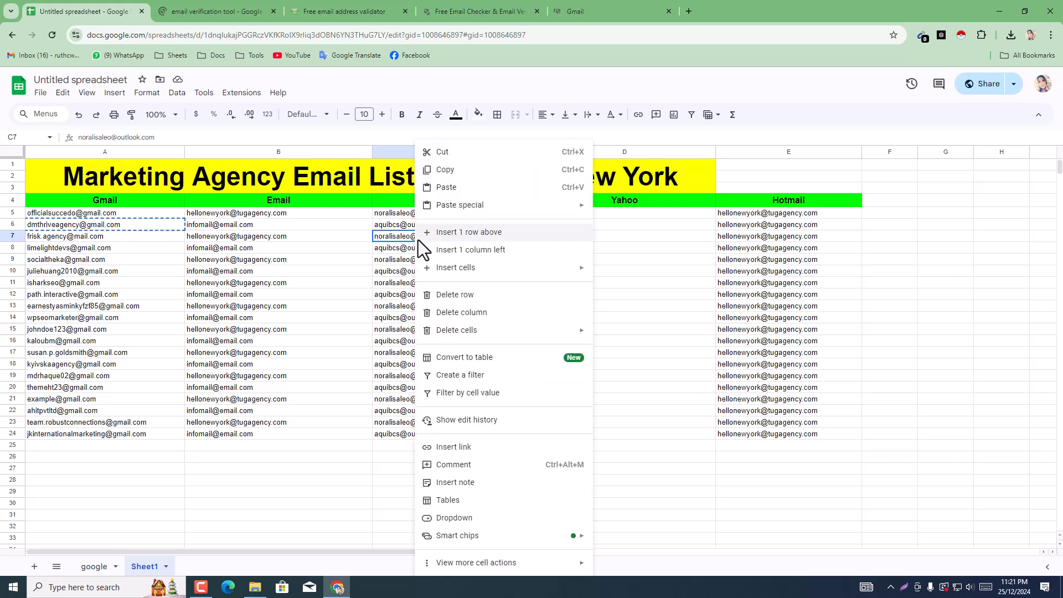
click(445, 169)
Step: Close the Verifalia and Google search tabs and switch to the NeverBounce email checker
click(319, 4)
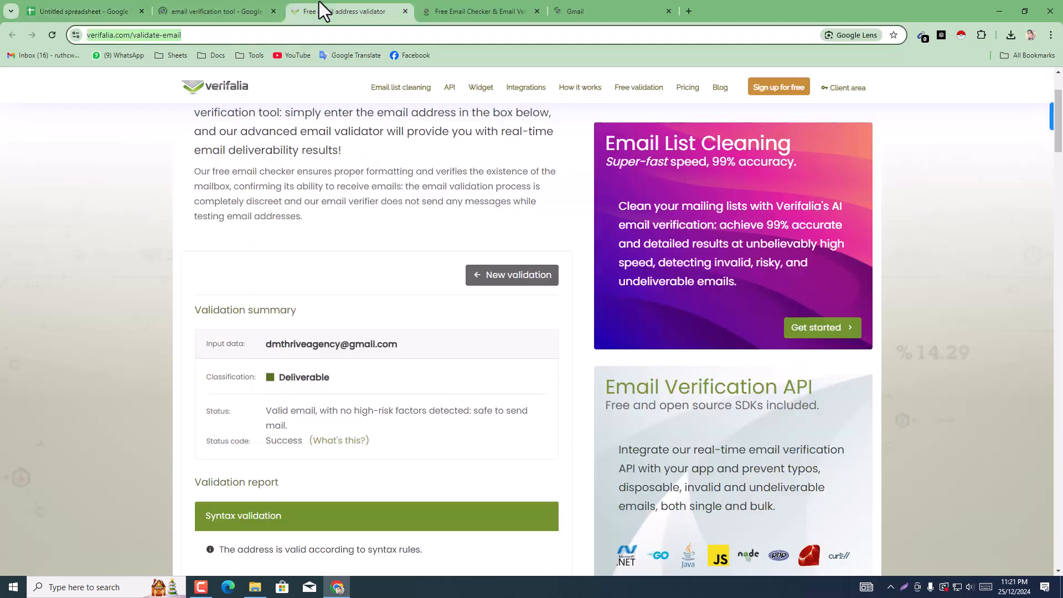
click(405, 11)
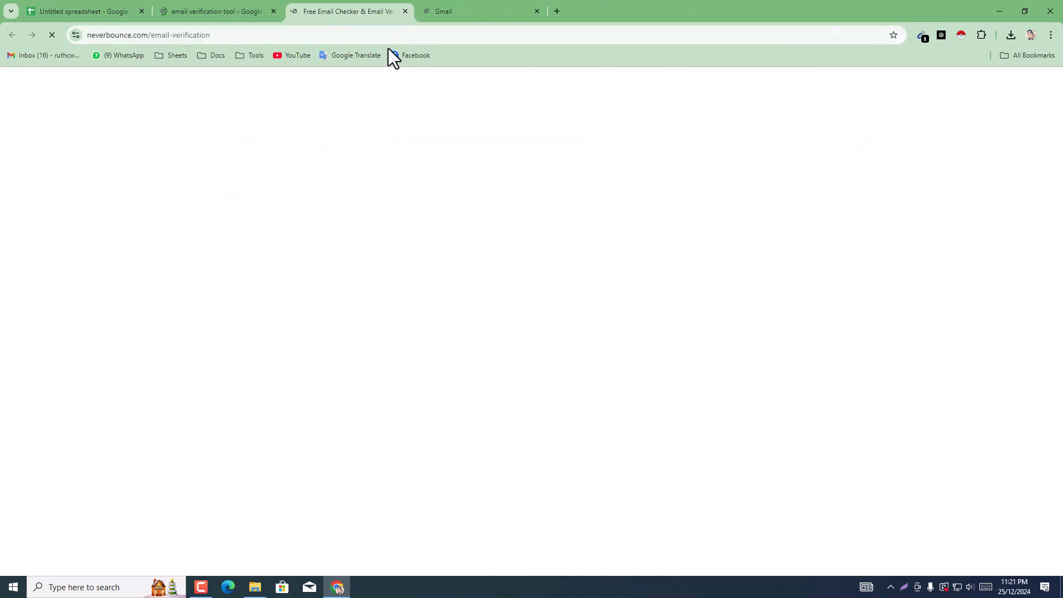
click(253, 8)
click(348, 5)
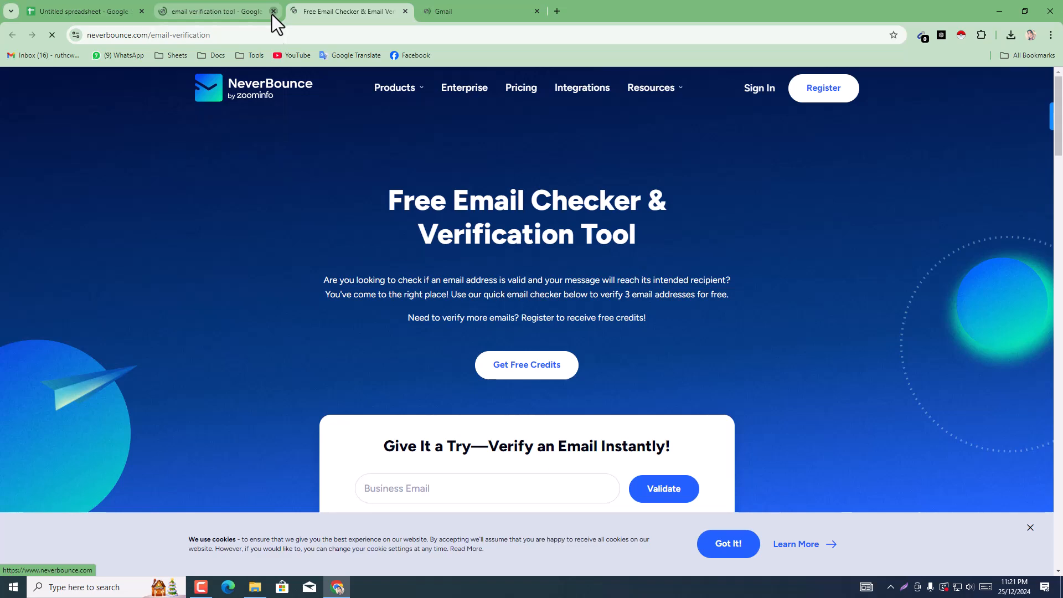
Step: Paste the copied Outlook address into NeverBounce's business email field, validate it and review the detailed result
scroll(460, 374, down, 2)
right_click(447, 314)
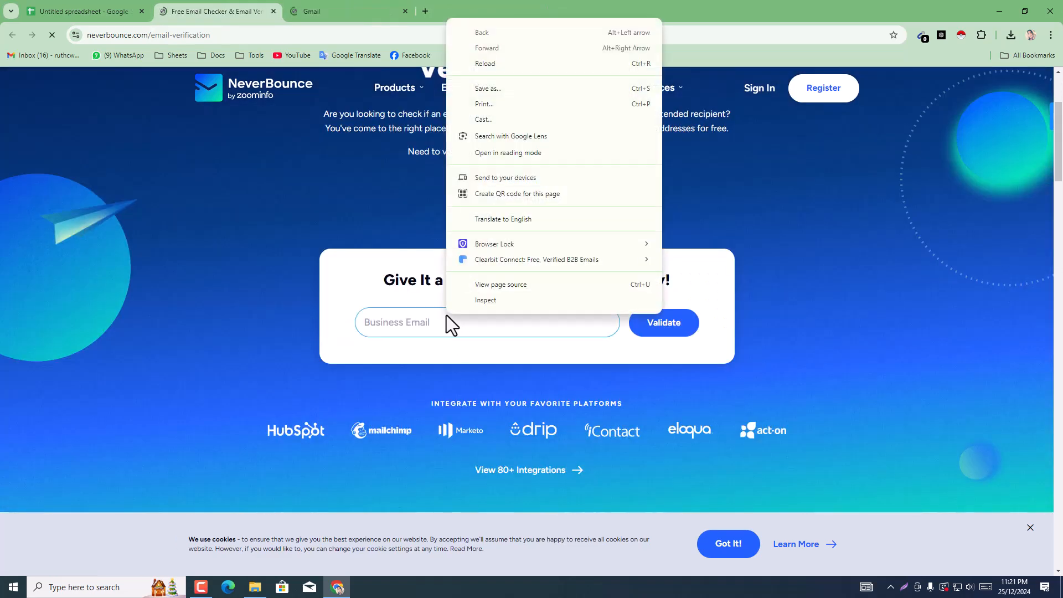
click(409, 322)
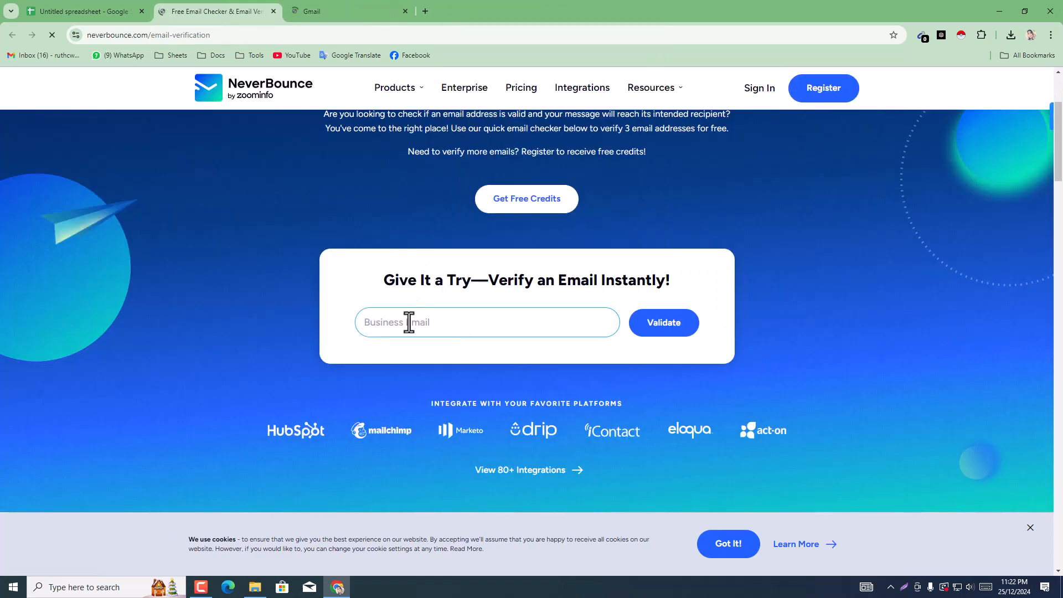
right_click(409, 312)
click(451, 152)
click(667, 331)
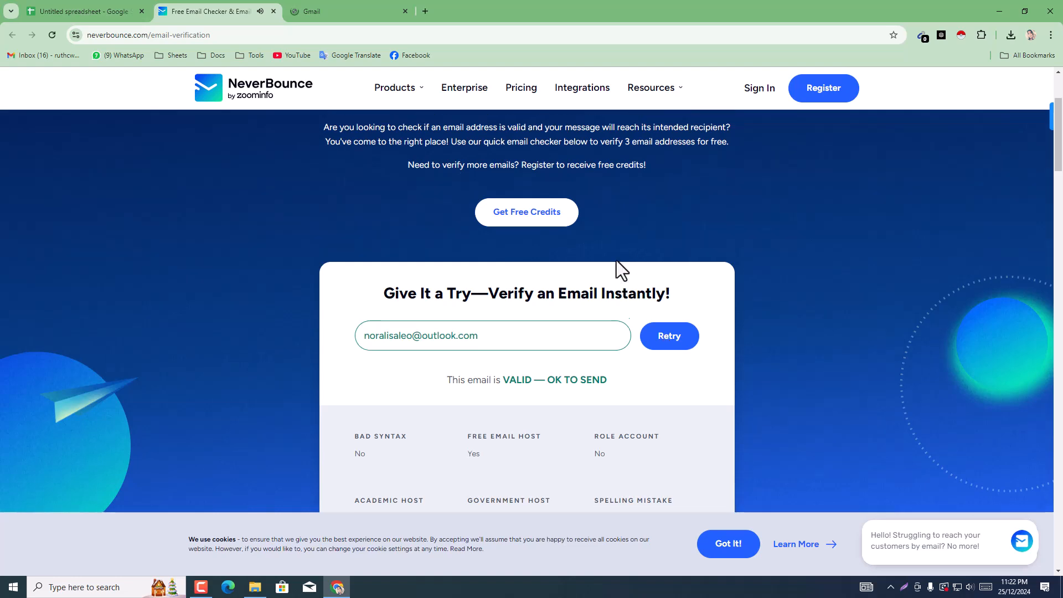
scroll(617, 260, up, 3)
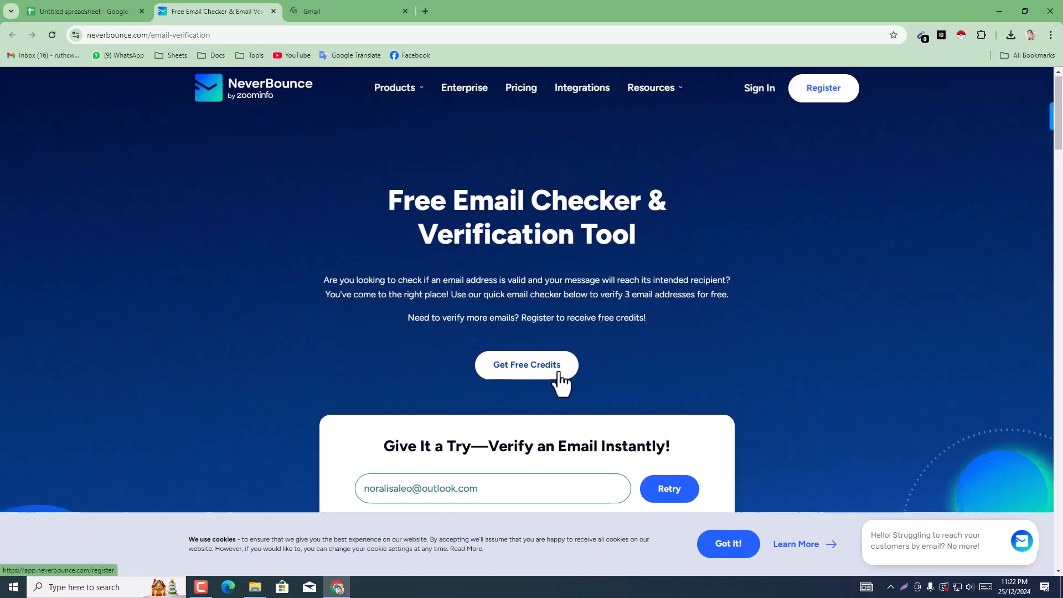
scroll(562, 351, down, 5)
scroll(426, 339, down, 3)
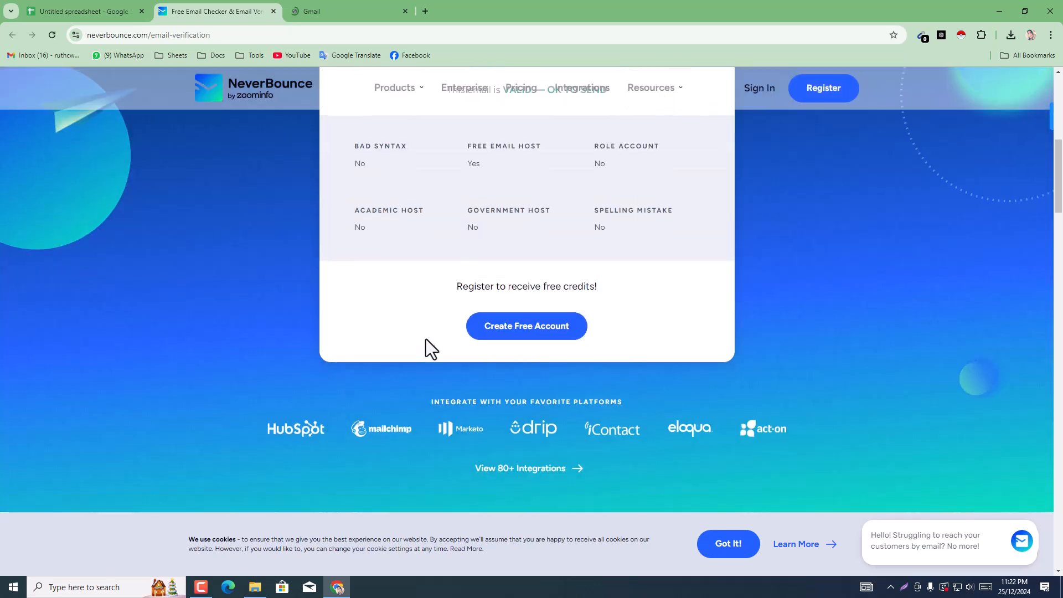
scroll(527, 265, up, 2)
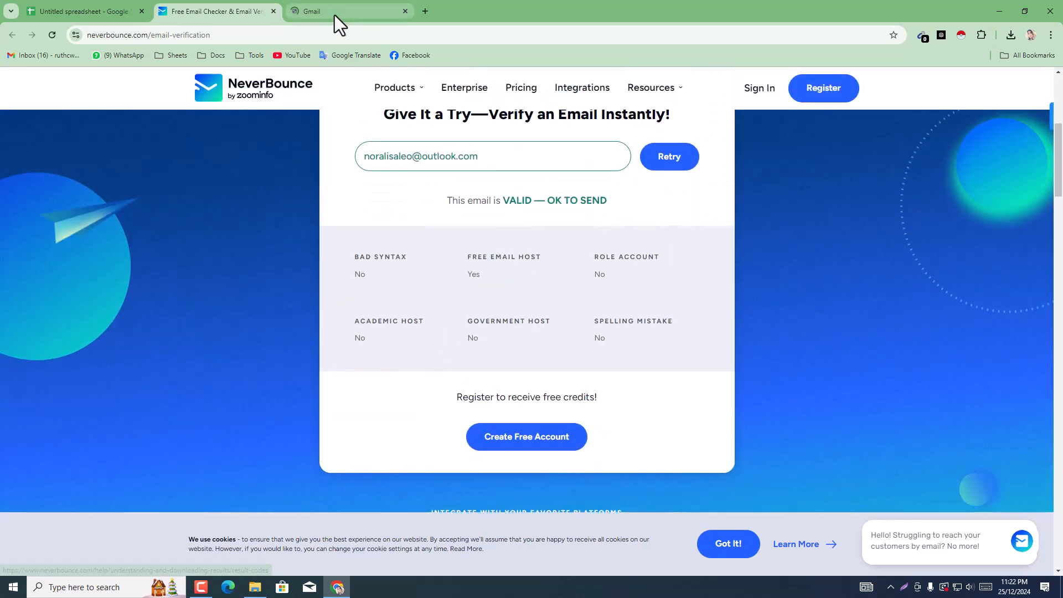
Step: Close the NeverBounce tab, minimize the browser and close the Downloads folder window
click(273, 11)
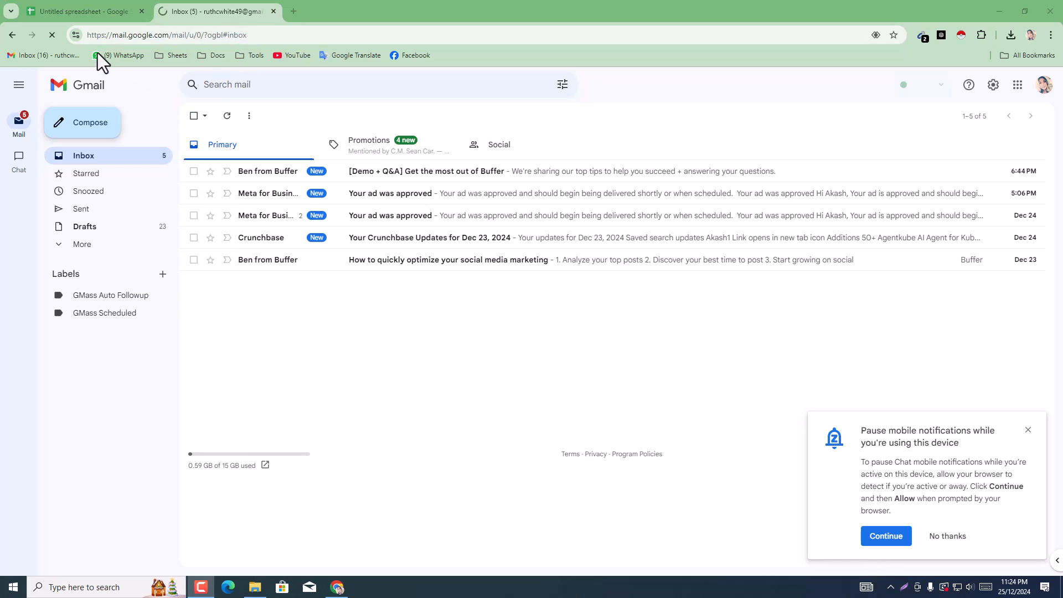
right_click(56, 59)
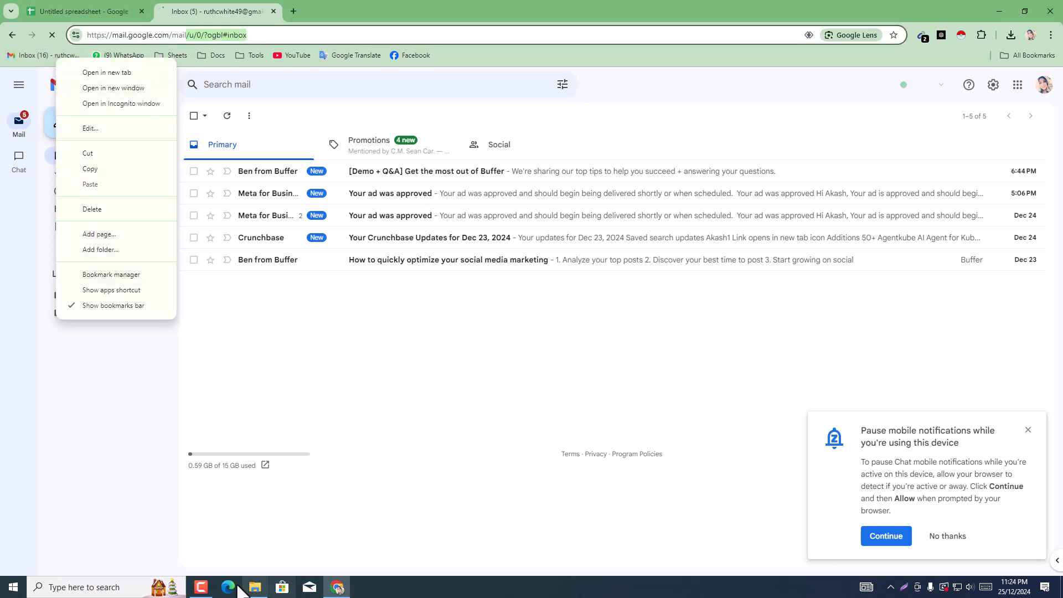
click(998, 12)
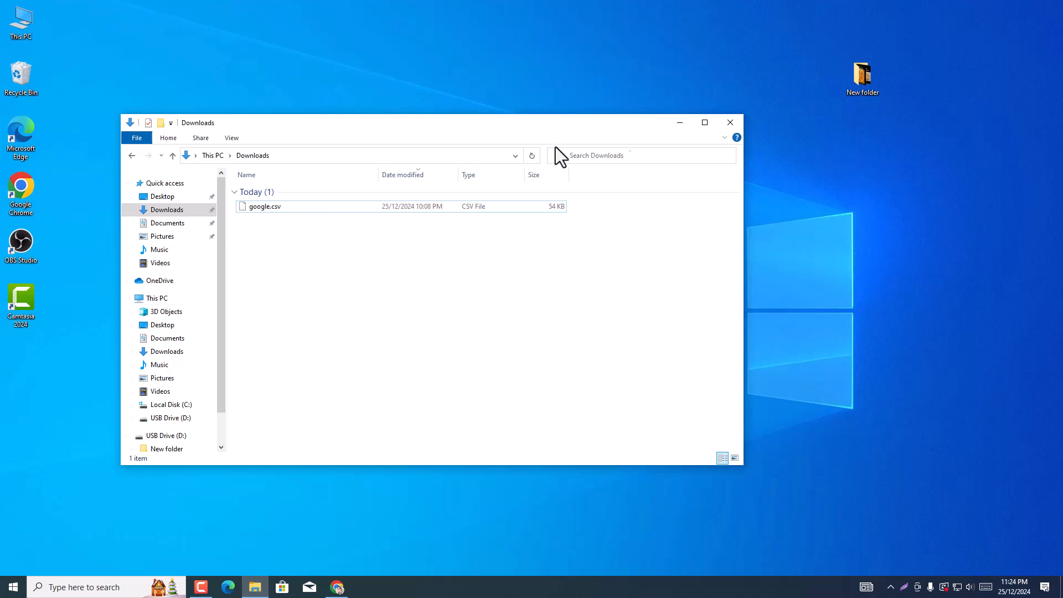
click(739, 123)
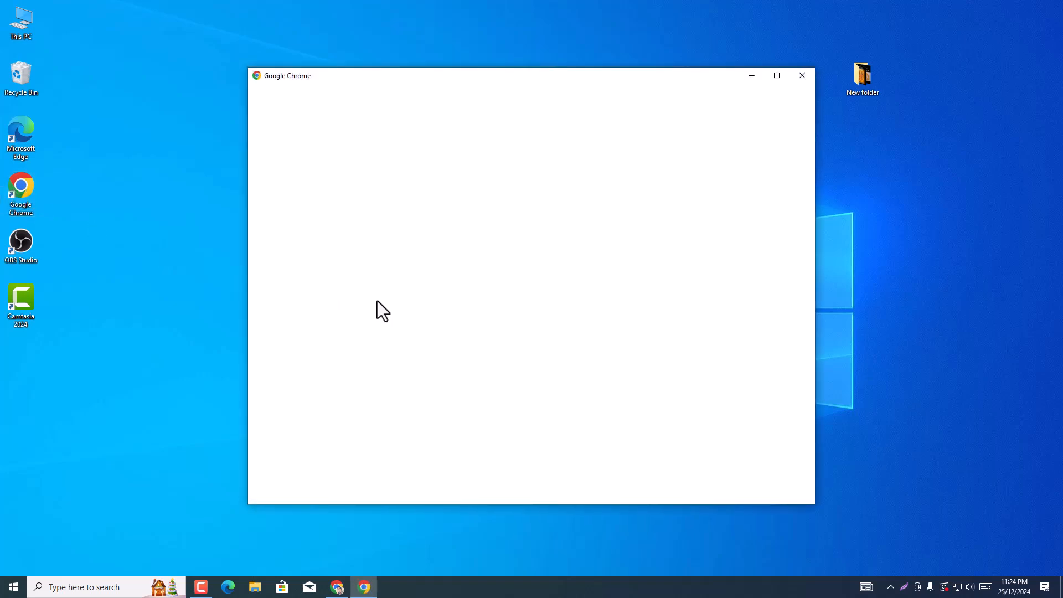
click(337, 587)
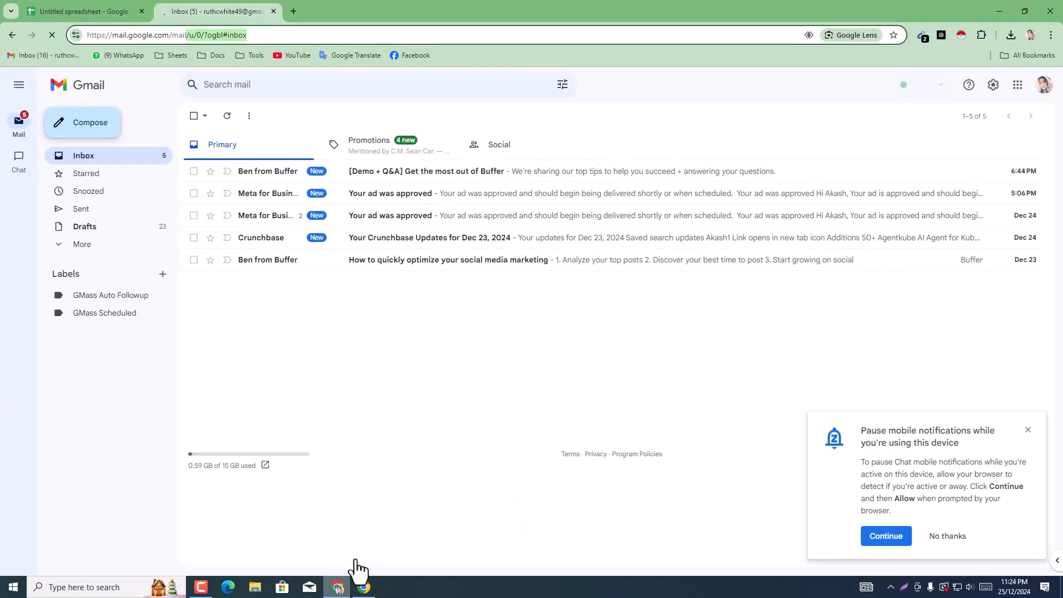
click(364, 587)
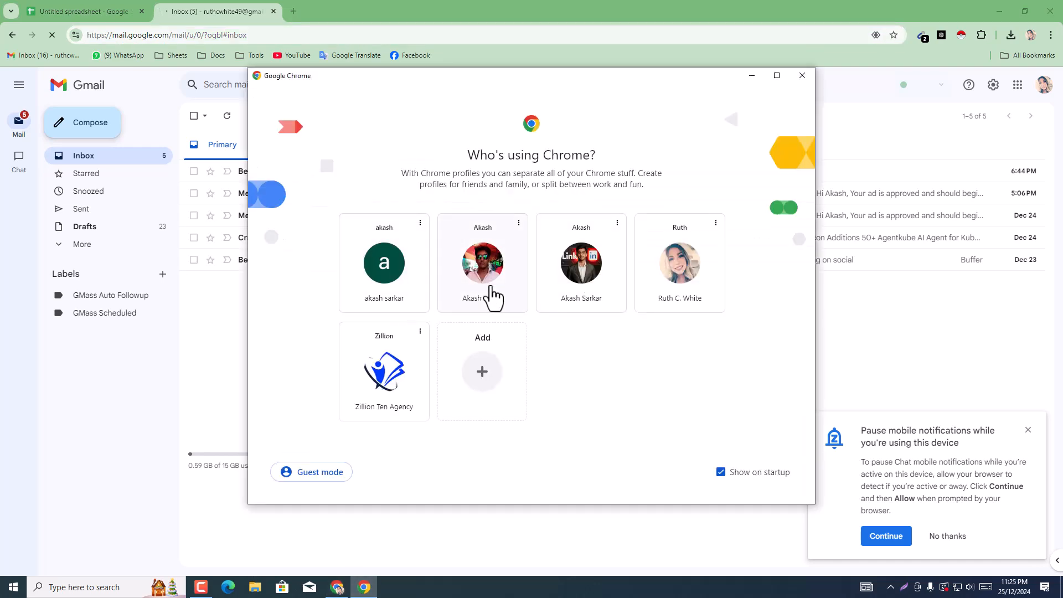
click(488, 294)
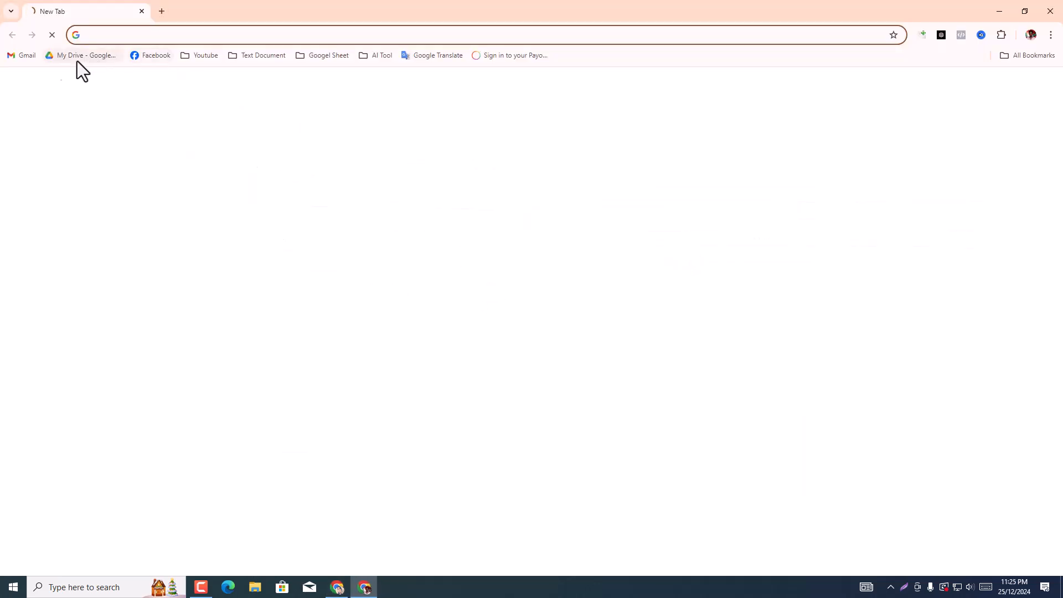
click(31, 57)
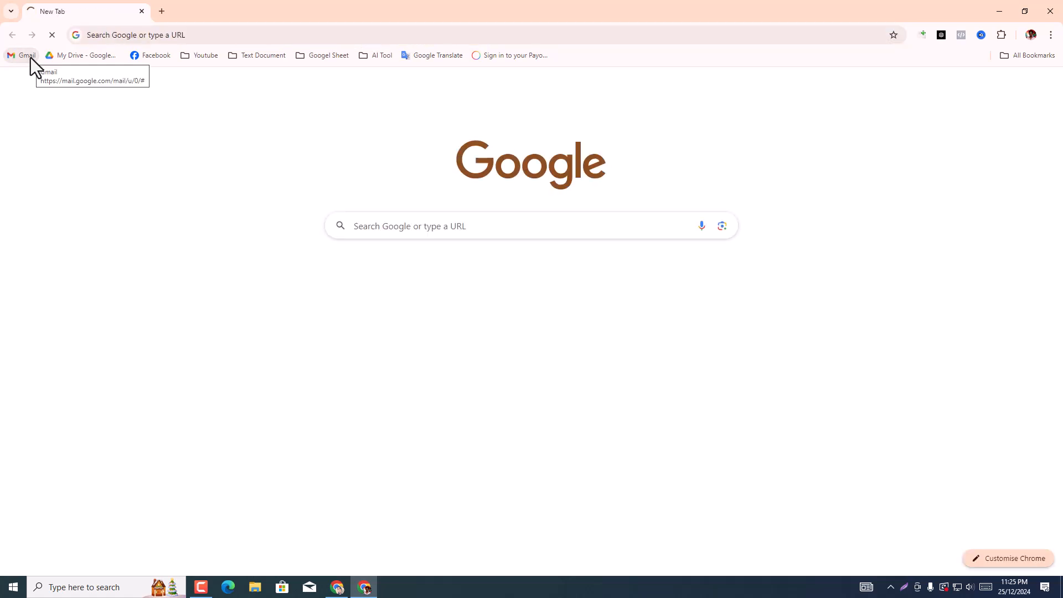
Step: Close the Gmail tab beside the spreadsheet in the original browser window and switch to the other profile's Gmail window
click(332, 590)
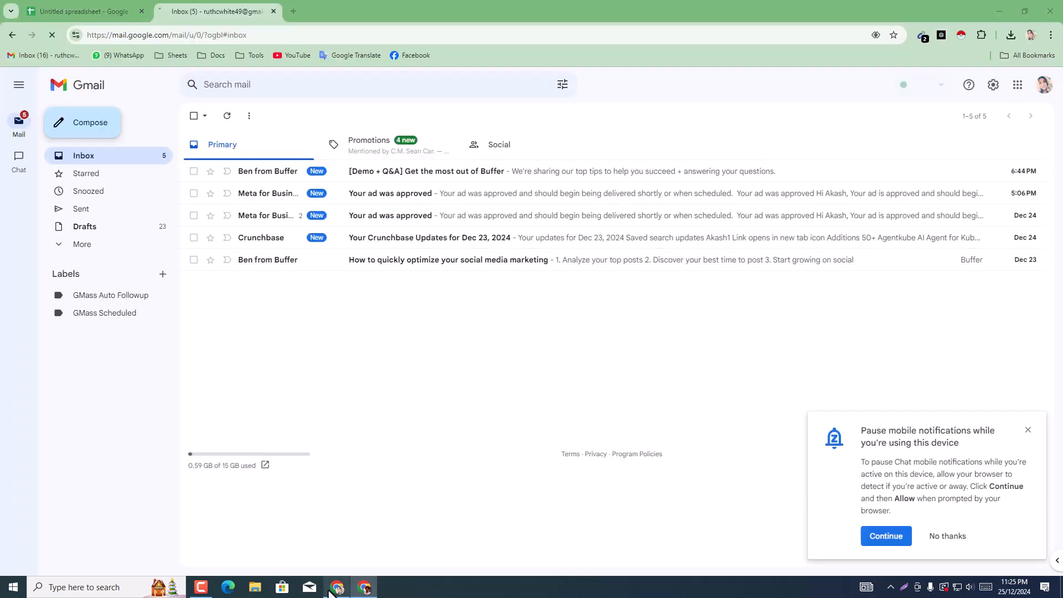
click(92, 5)
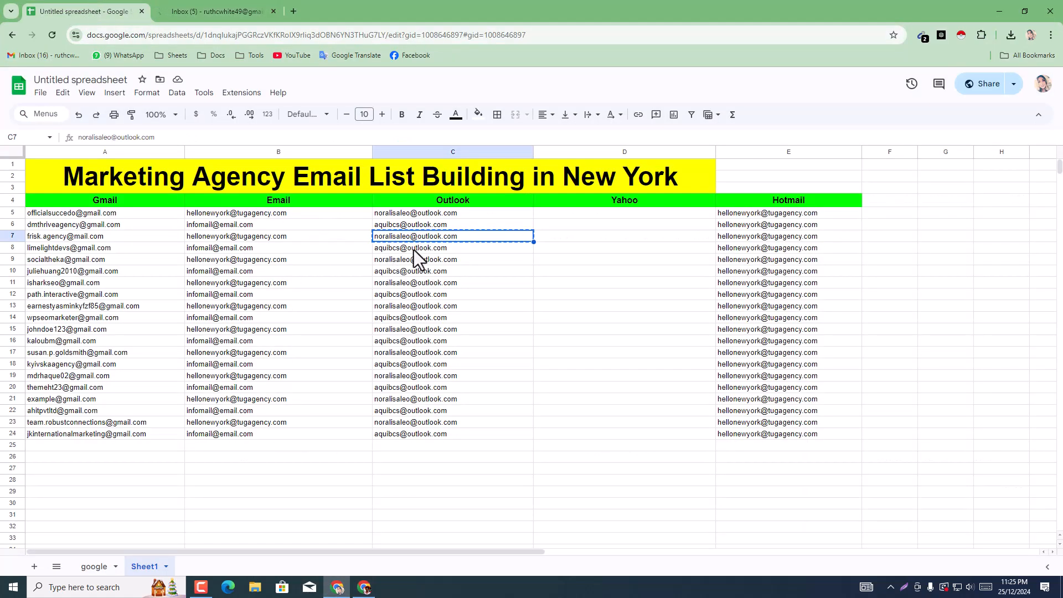
click(273, 11)
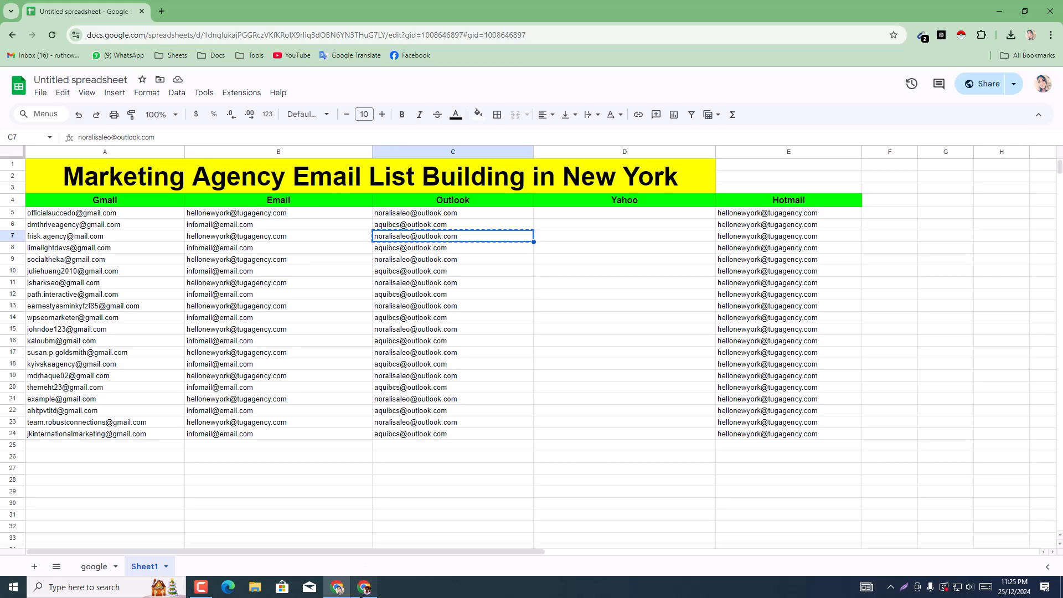
click(363, 589)
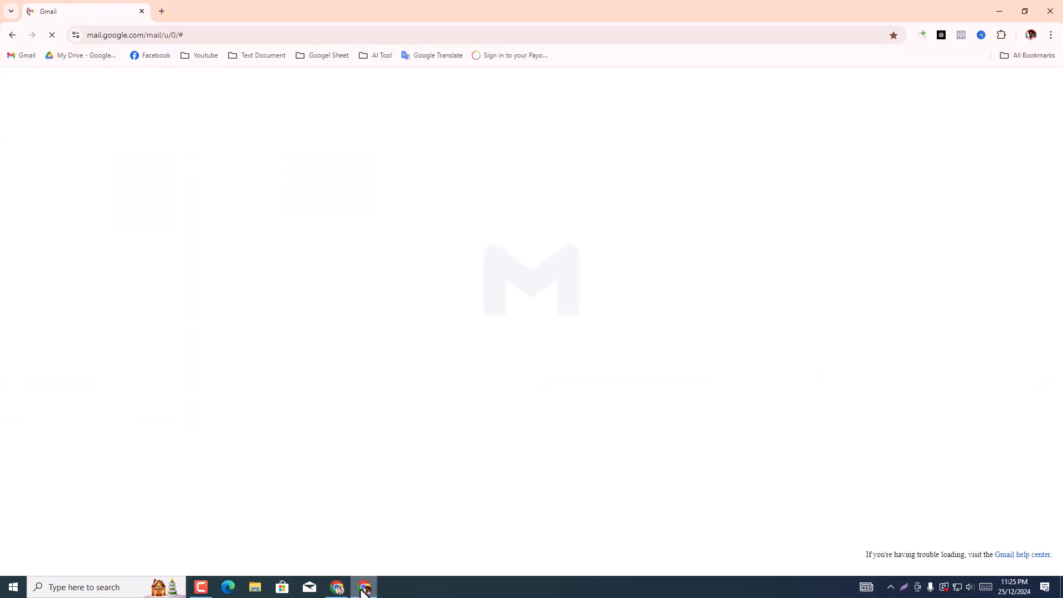
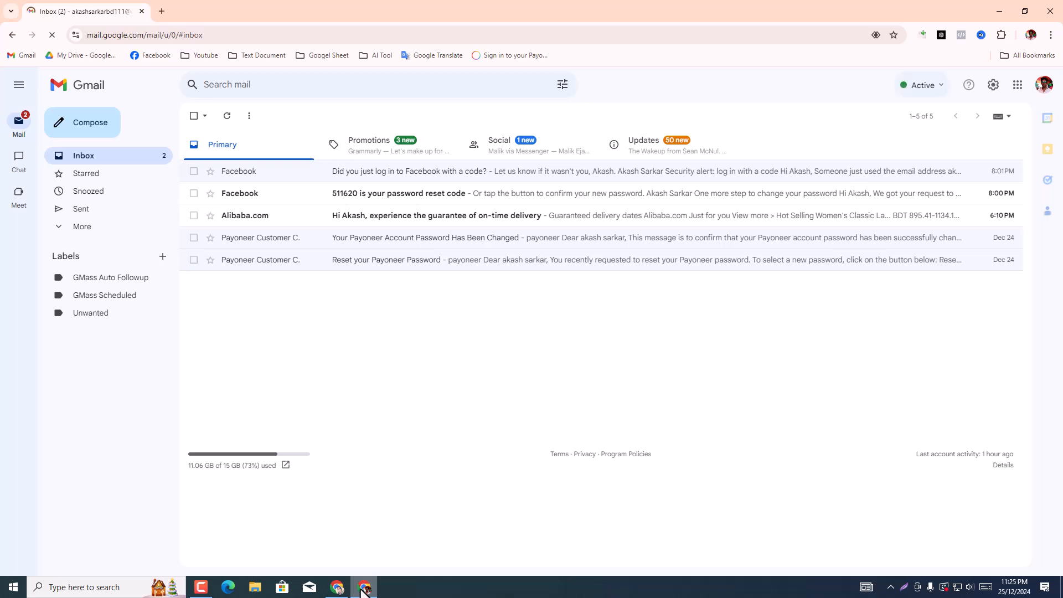
Step: Compose a new email and paste the copied Outlook address as its recipient
click(97, 138)
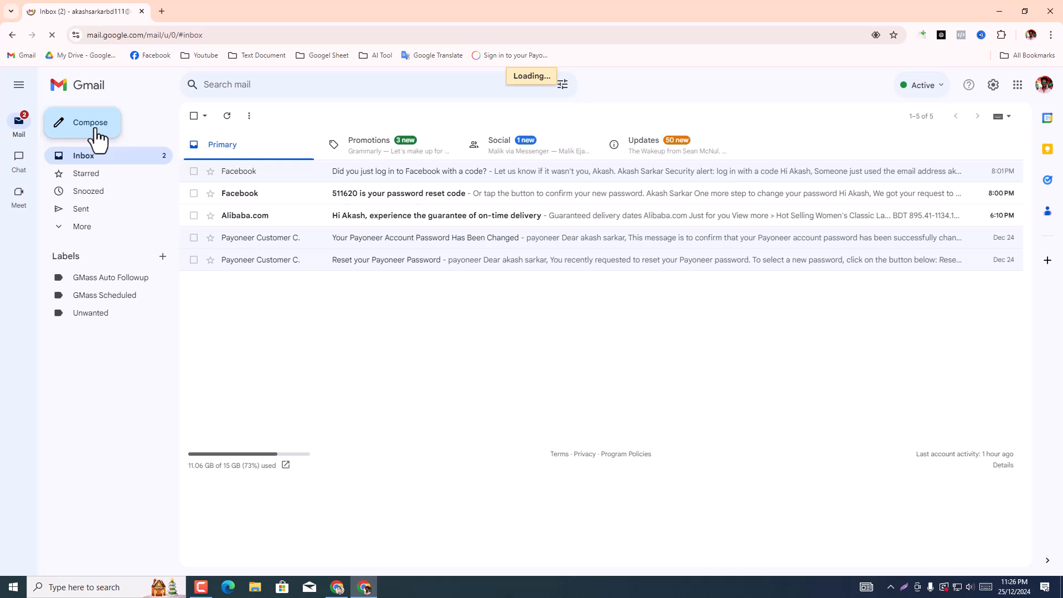
click(98, 139)
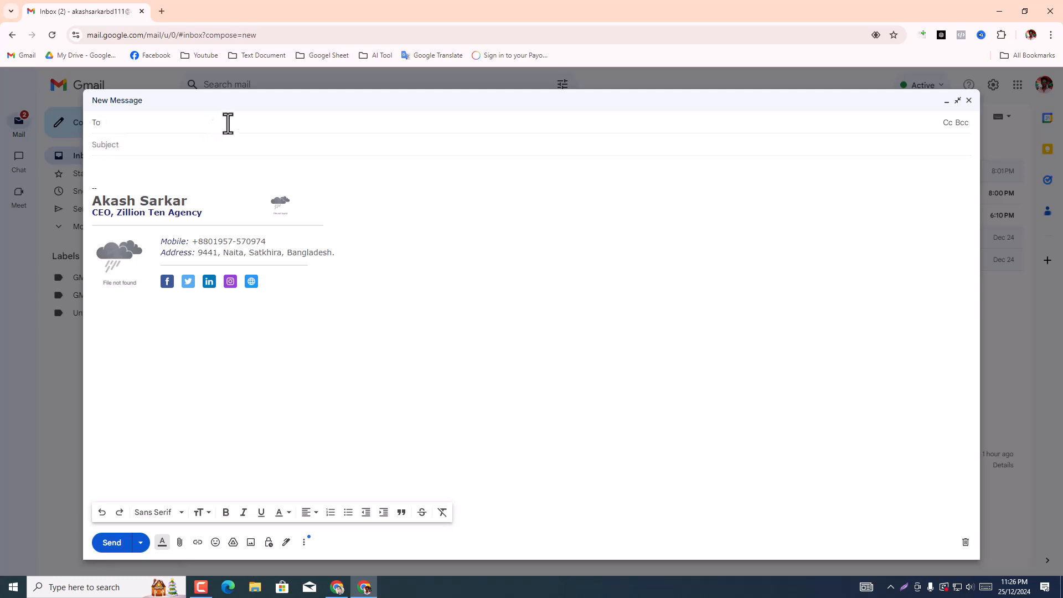
key(ctrl+v)
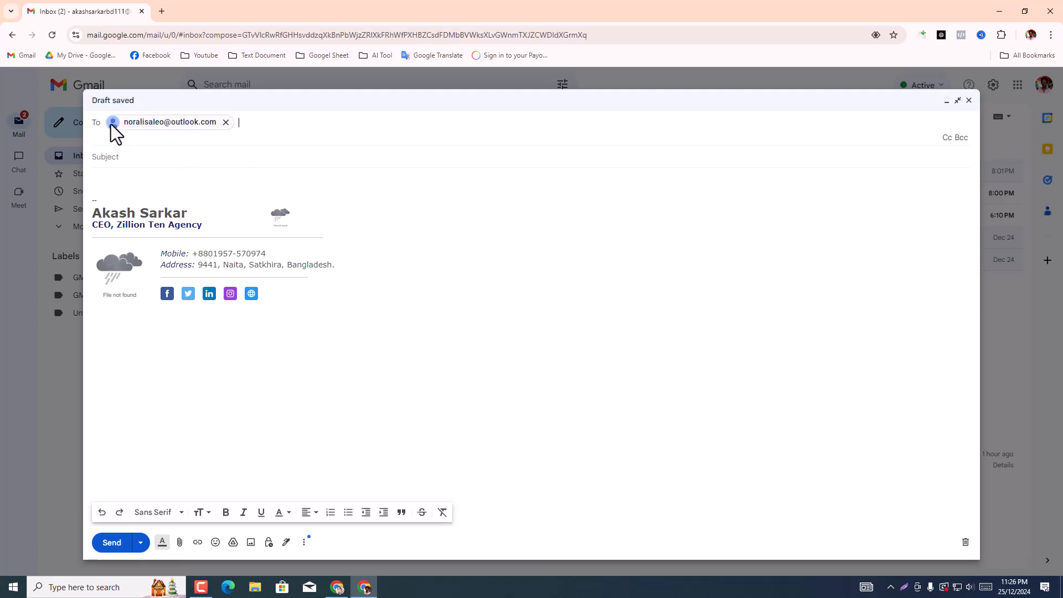
Step: Switch to the Google Sheets email list and copy the address in cell A8 of the Gmail column
click(338, 587)
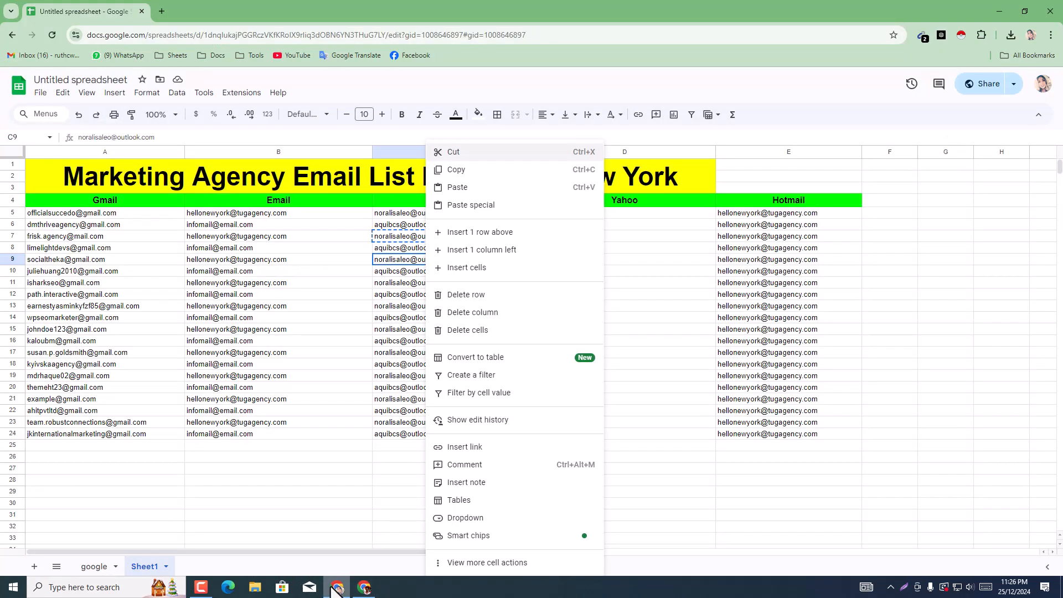
click(388, 281)
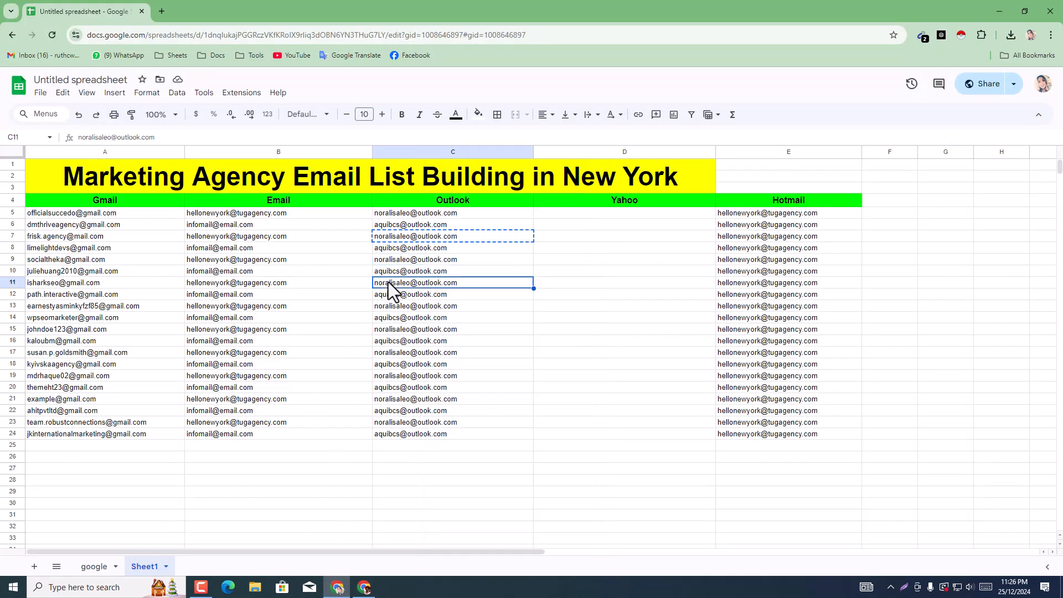
right_click(69, 248)
click(102, 173)
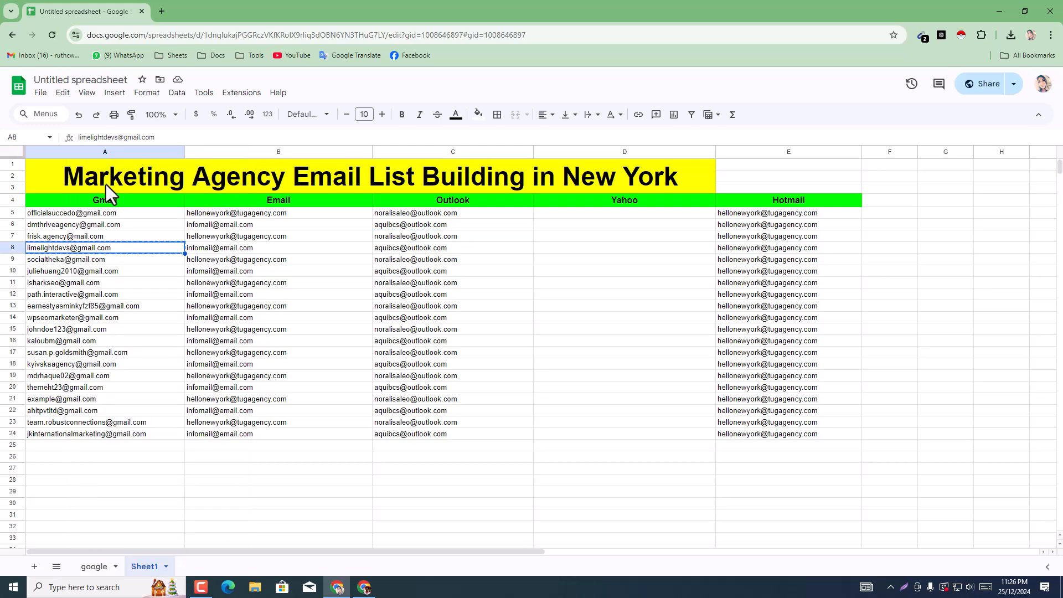
Step: Switch back to the Gmail draft and replace the Outlook recipient with the single address copied from the sheet
click(364, 587)
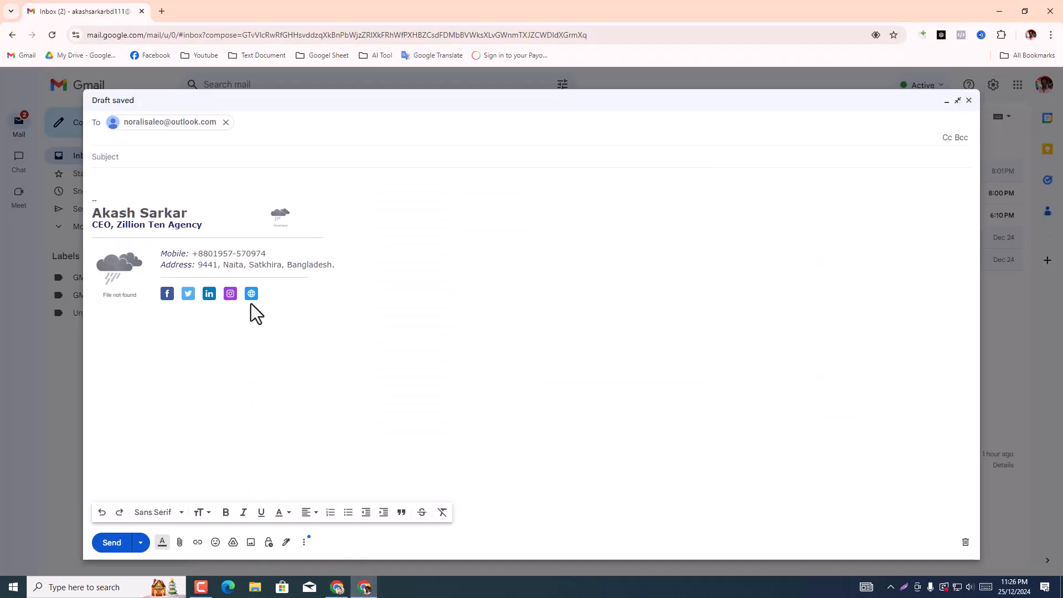
click(226, 128)
key(BackSpace)
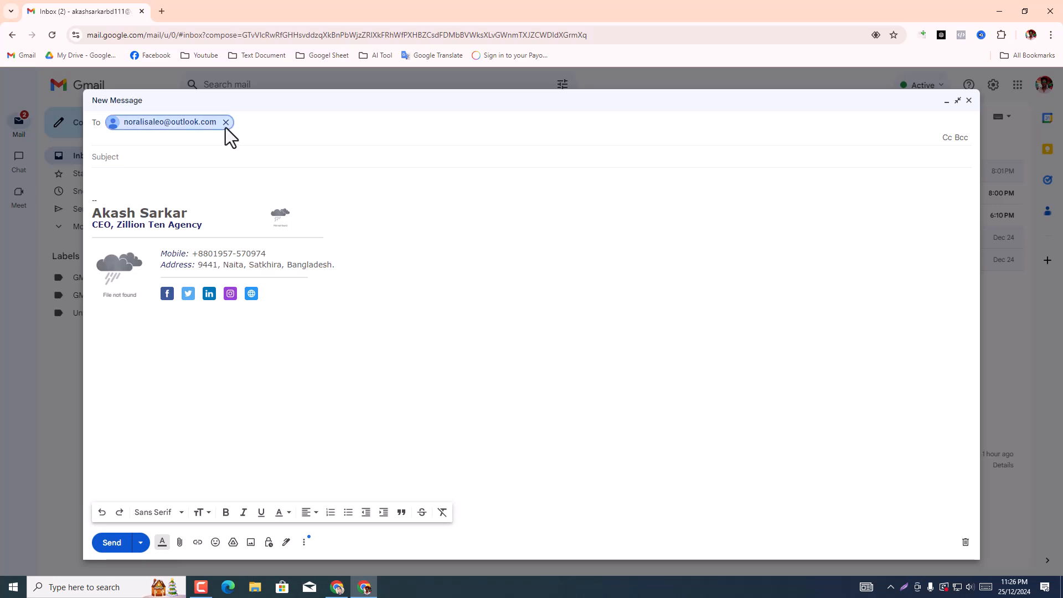
click(226, 122)
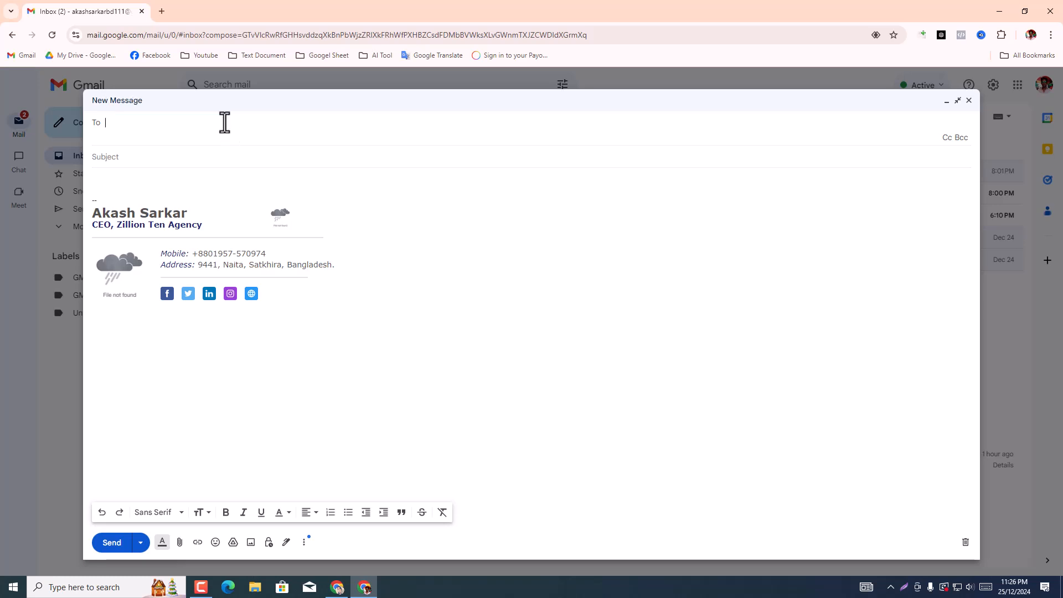
right_click(224, 124)
click(251, 231)
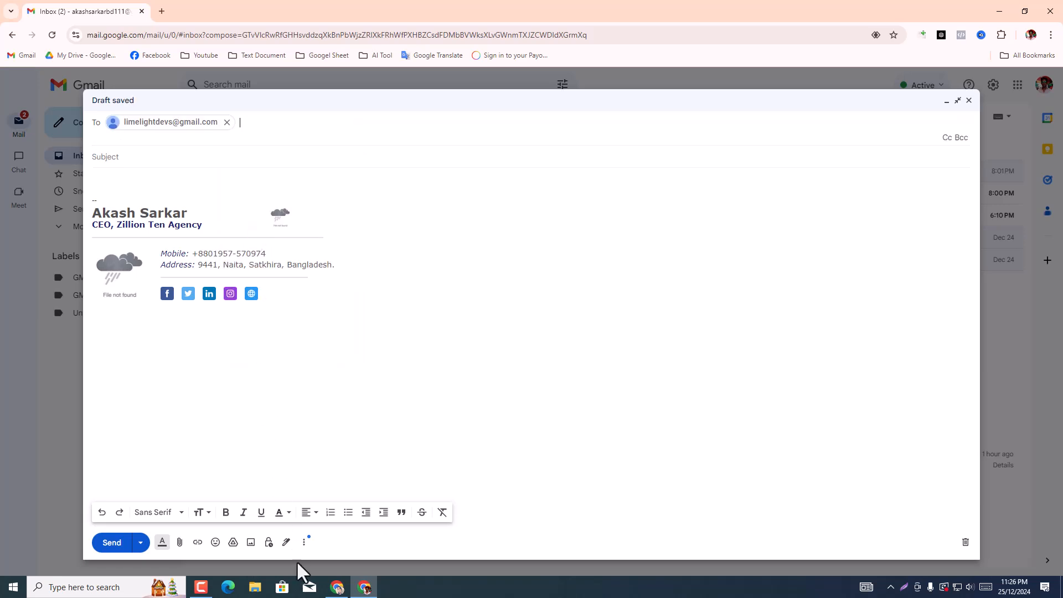
Step: Switch to the Google Sheets email list and copy all Gmail-column addresses in A5:A24
click(337, 587)
drag(103, 213, 135, 434)
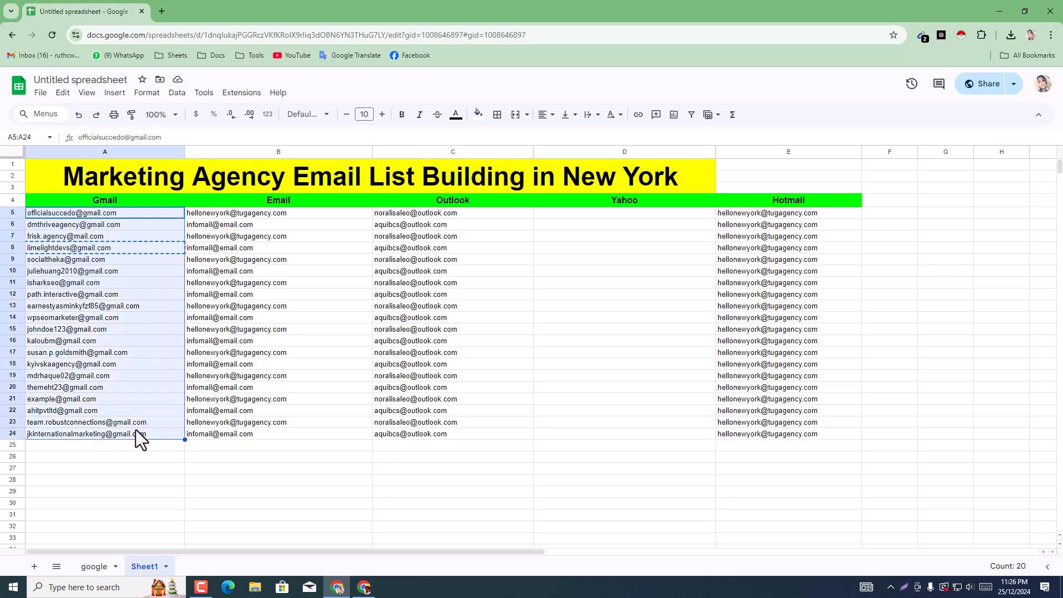
right_click(136, 432)
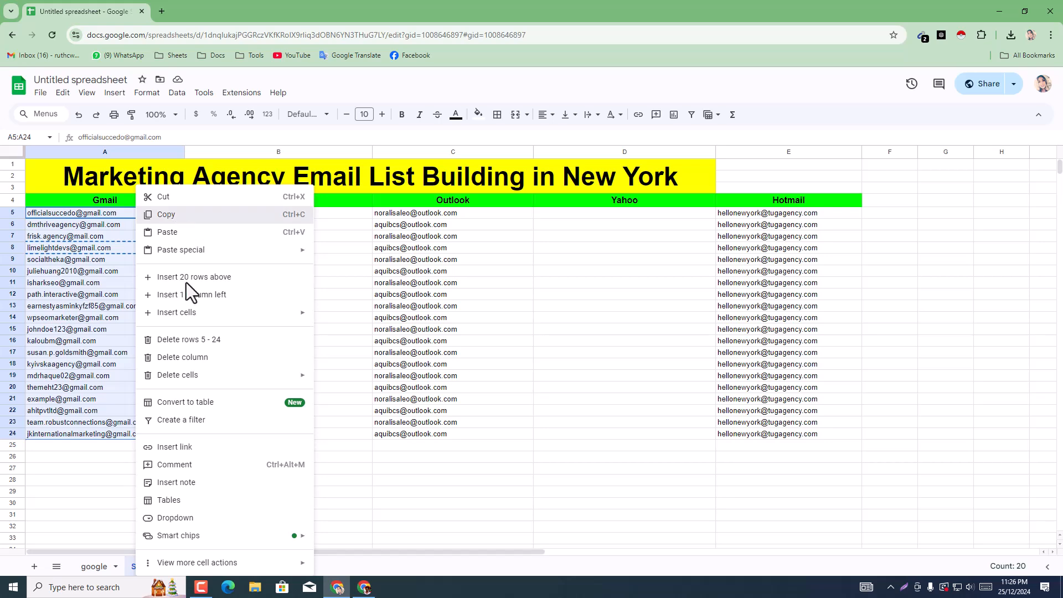
click(166, 214)
Step: Switch back to the Gmail draft, replace its recipient with the copied list of addresses, and view the first recipient's contact details
click(354, 592)
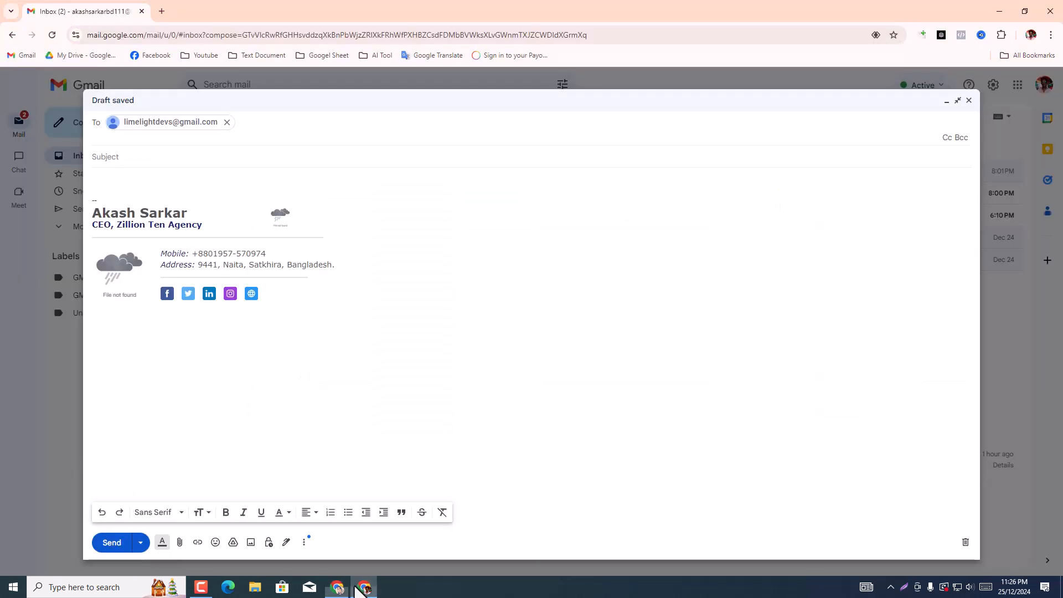
click(227, 122)
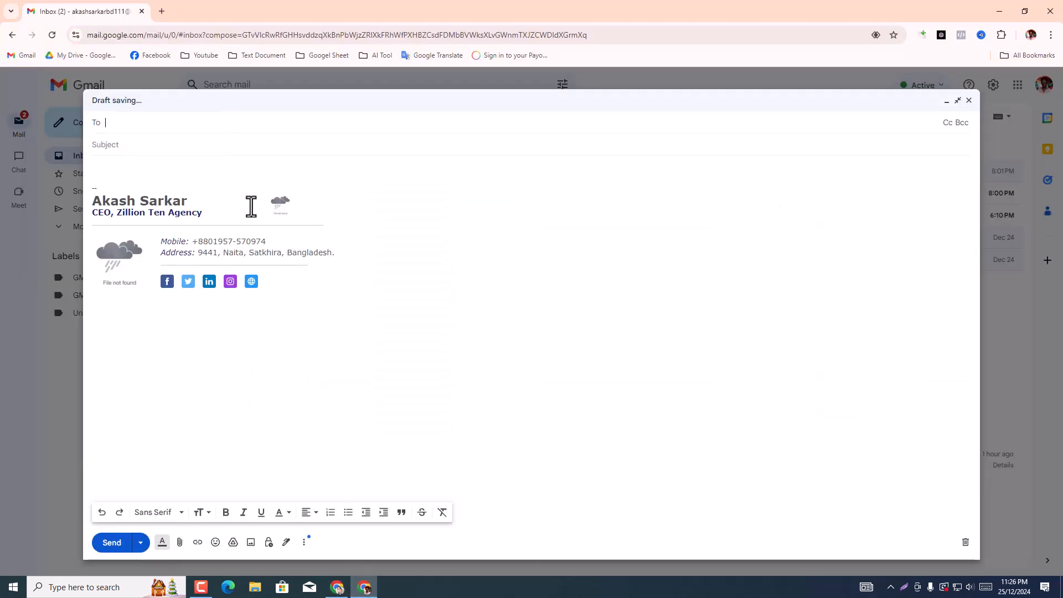
right_click(229, 125)
click(255, 234)
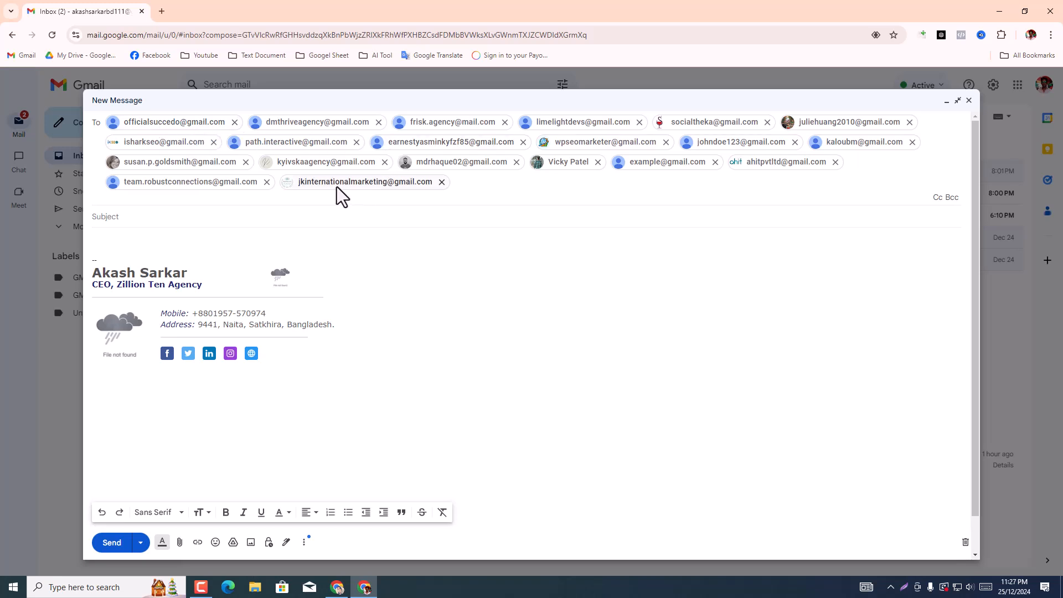
click(152, 124)
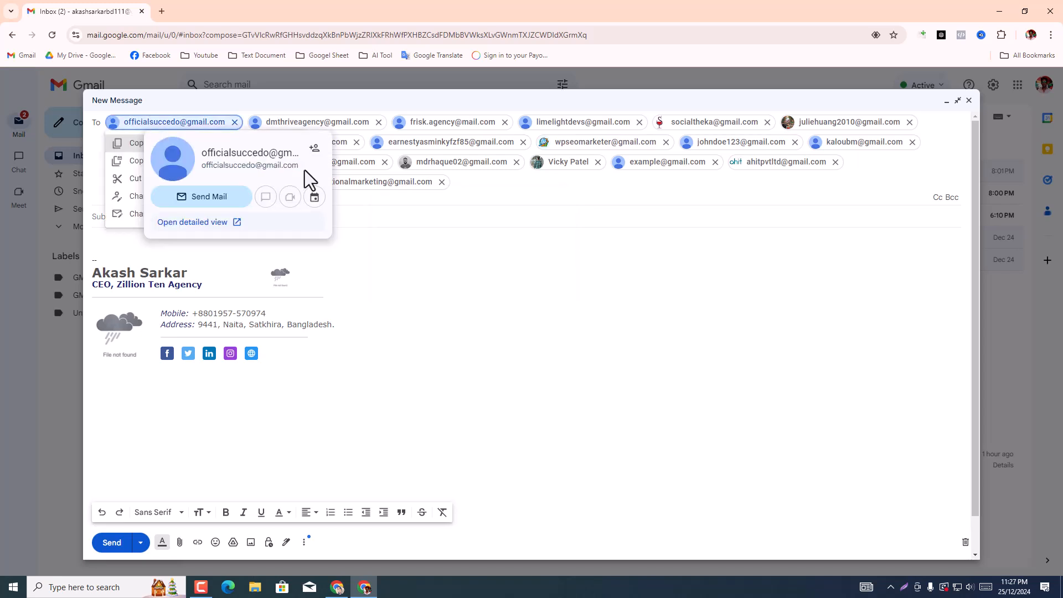
Step: Search Google for "emill velied chaker tool" in a new tab
click(162, 18)
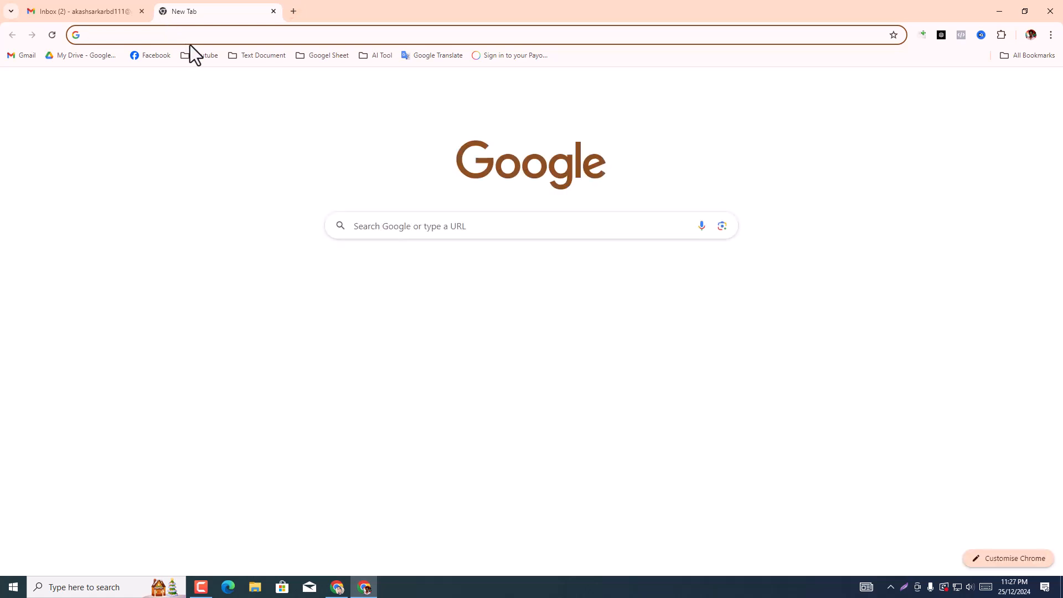
text(e)
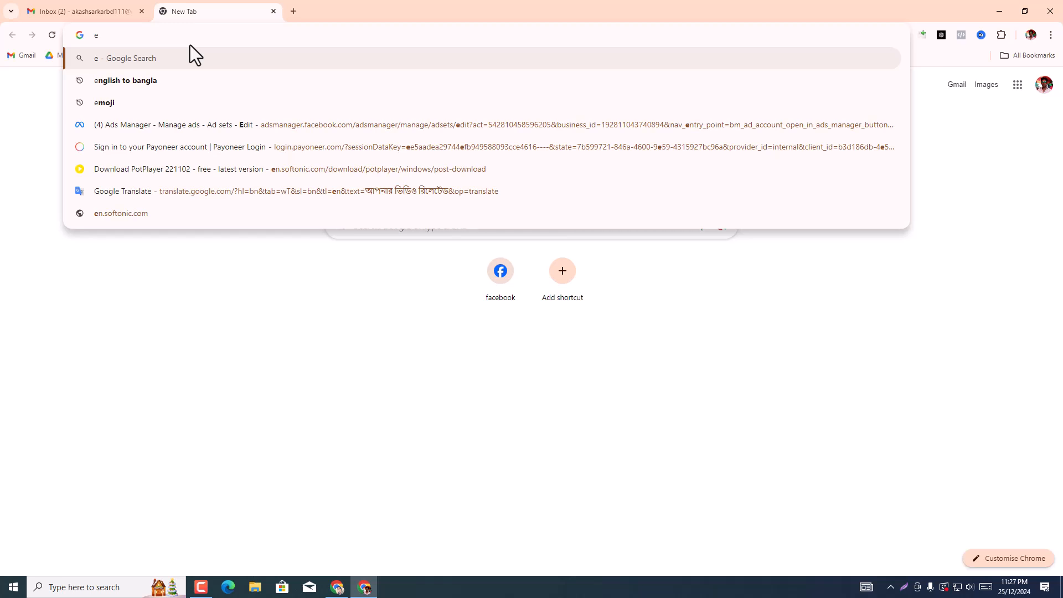
text(mil)
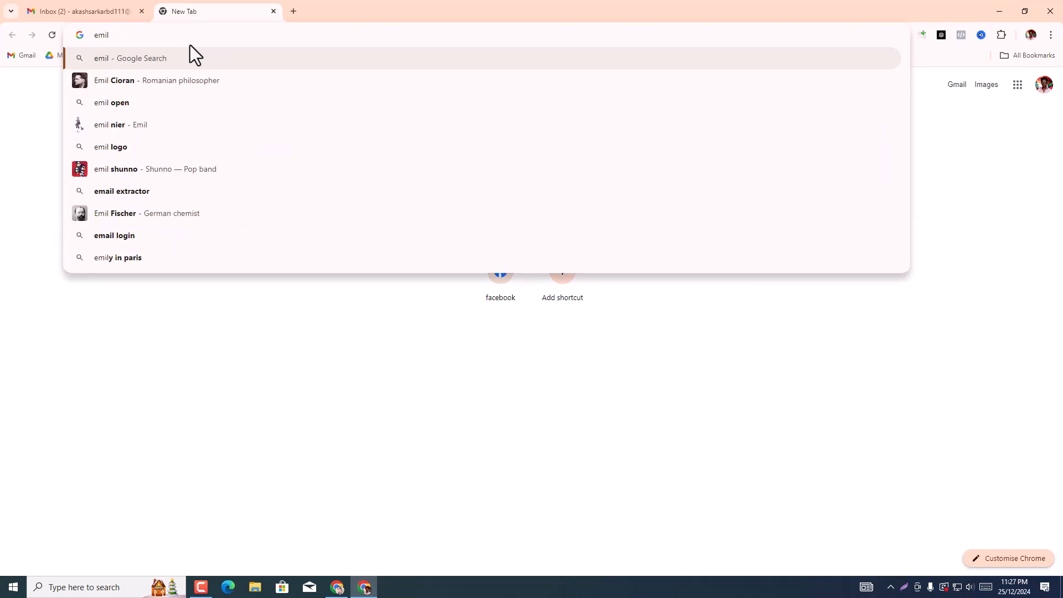
text( l)
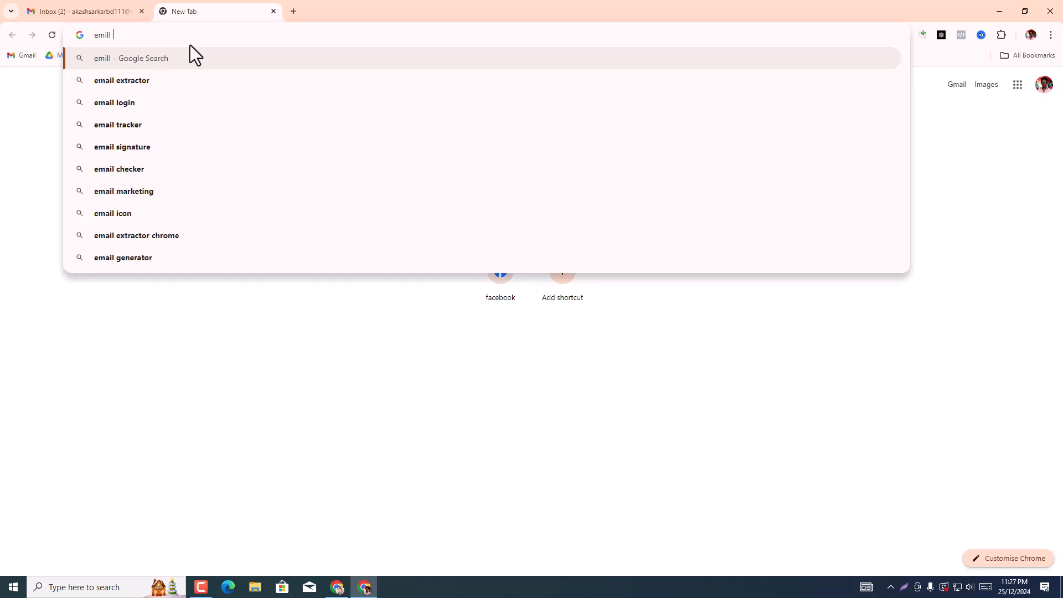
text( v)
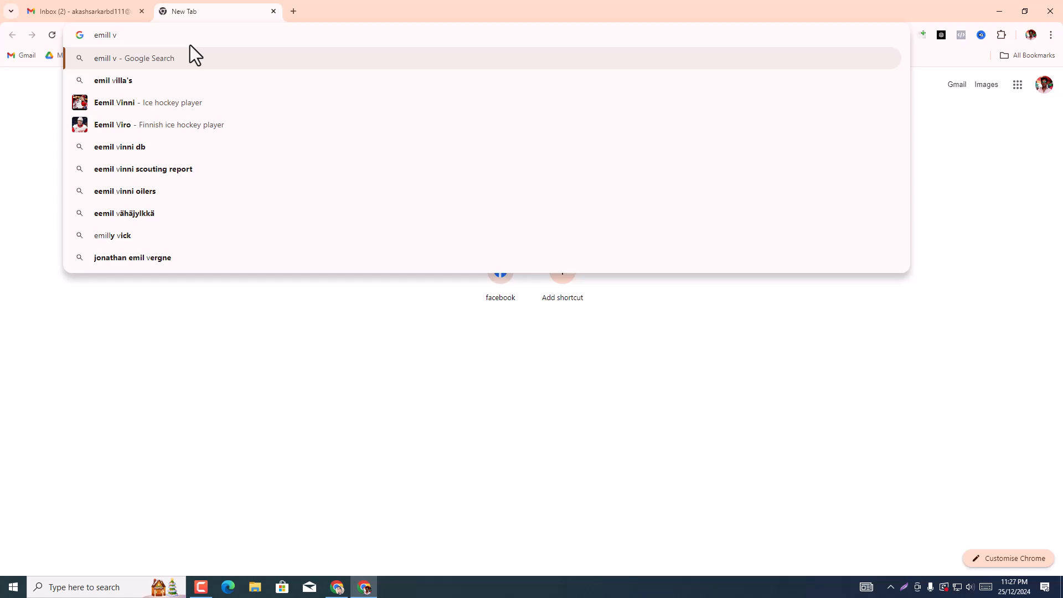
text(el)
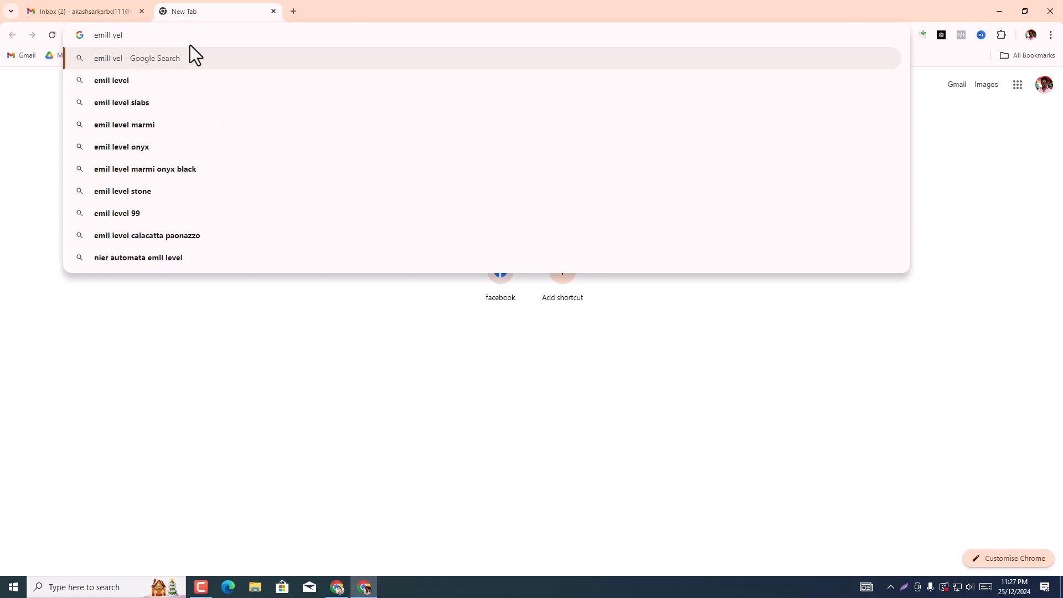
text(ied)
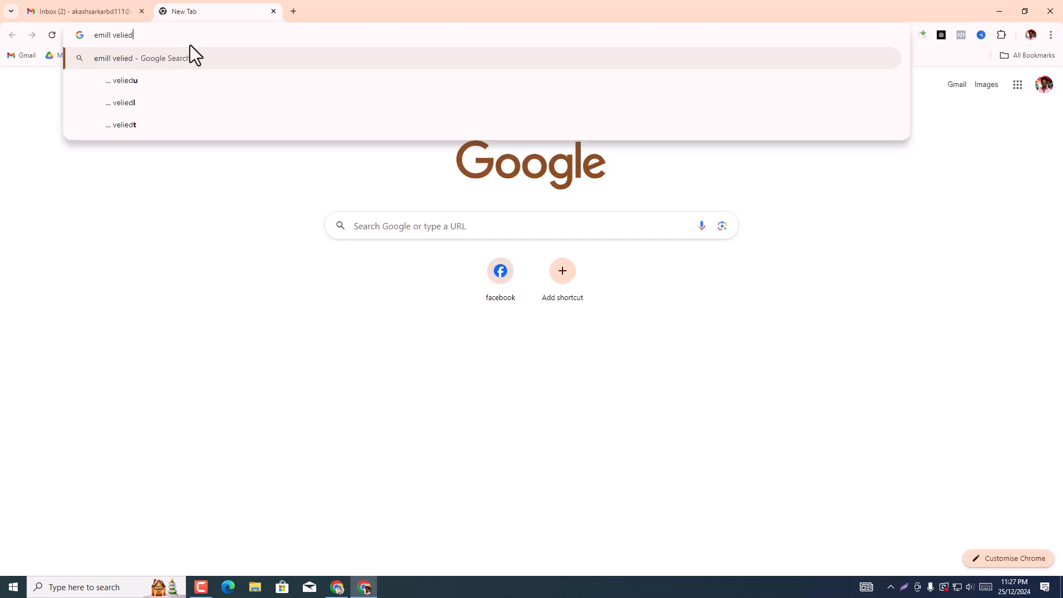
text( cha)
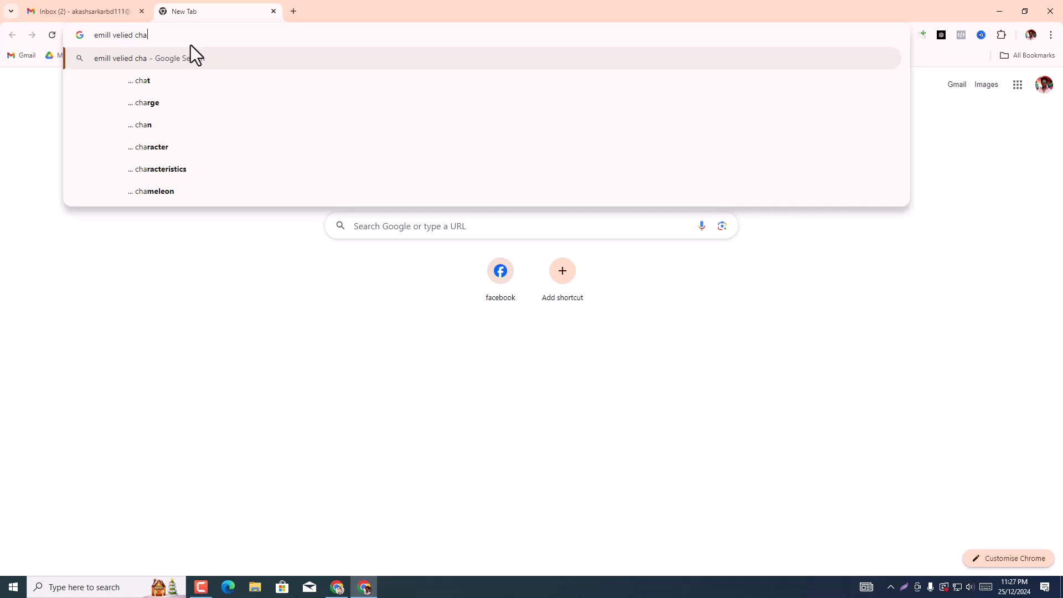
text(ker)
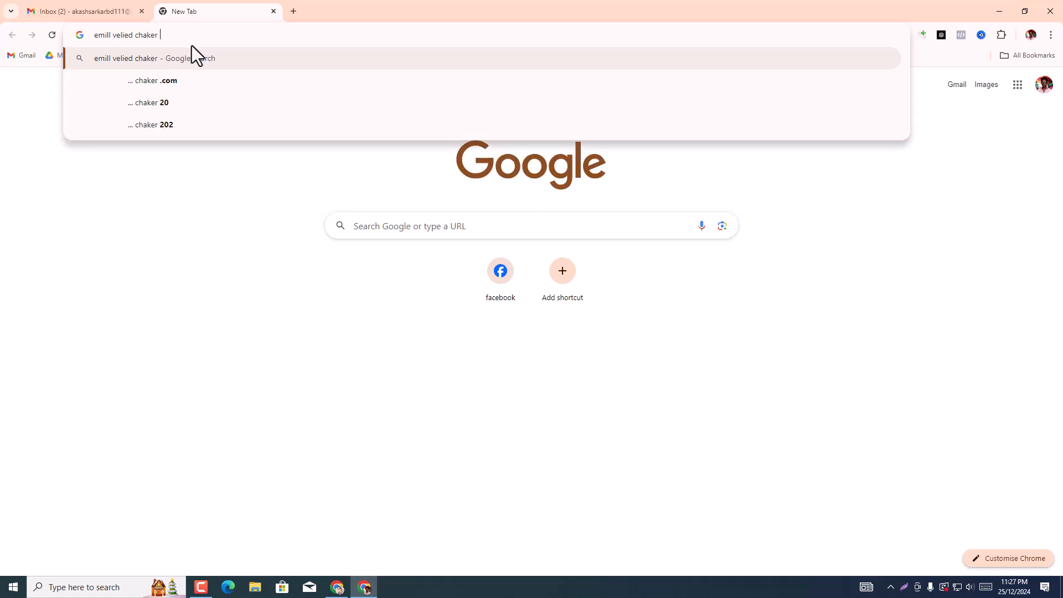
text( tool)
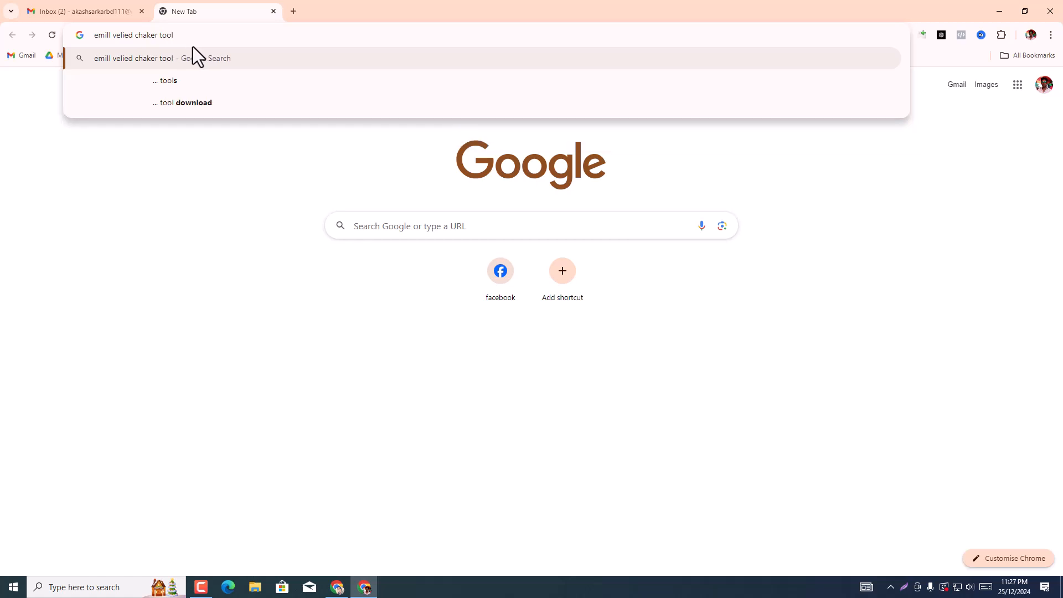
key(Return)
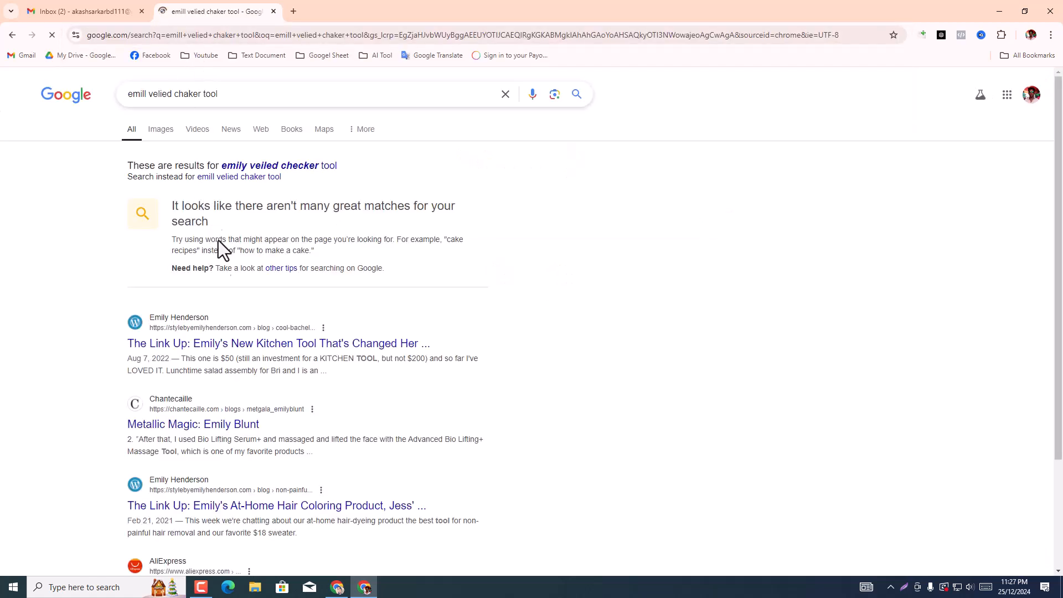
Step: Follow Google's suggested query "emily veiled checker tool" and look through the results for an email checking tool
scroll(209, 332, down, 3)
scroll(204, 342, up, 3)
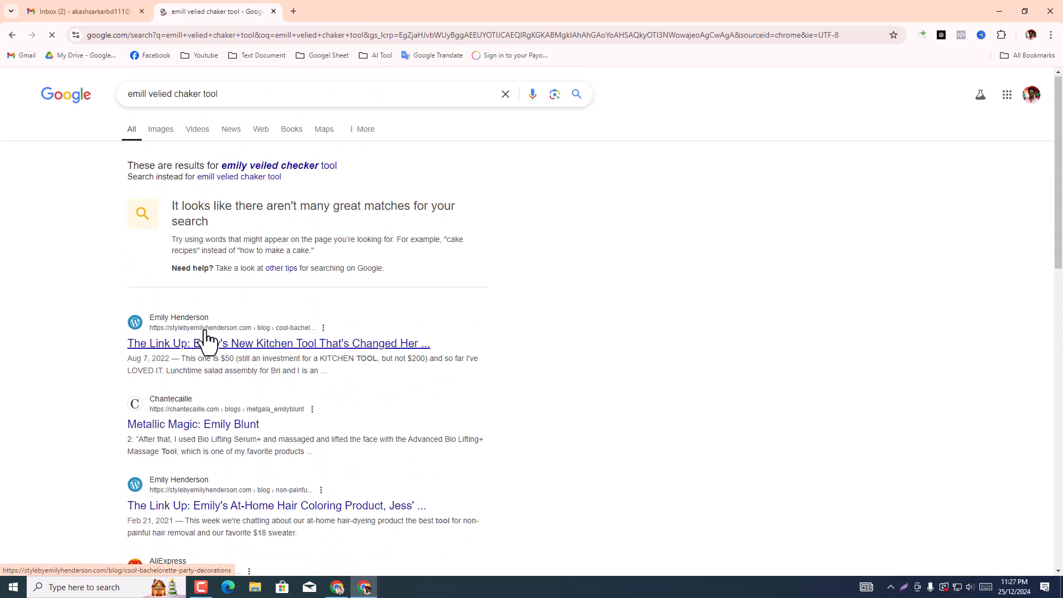
click(277, 166)
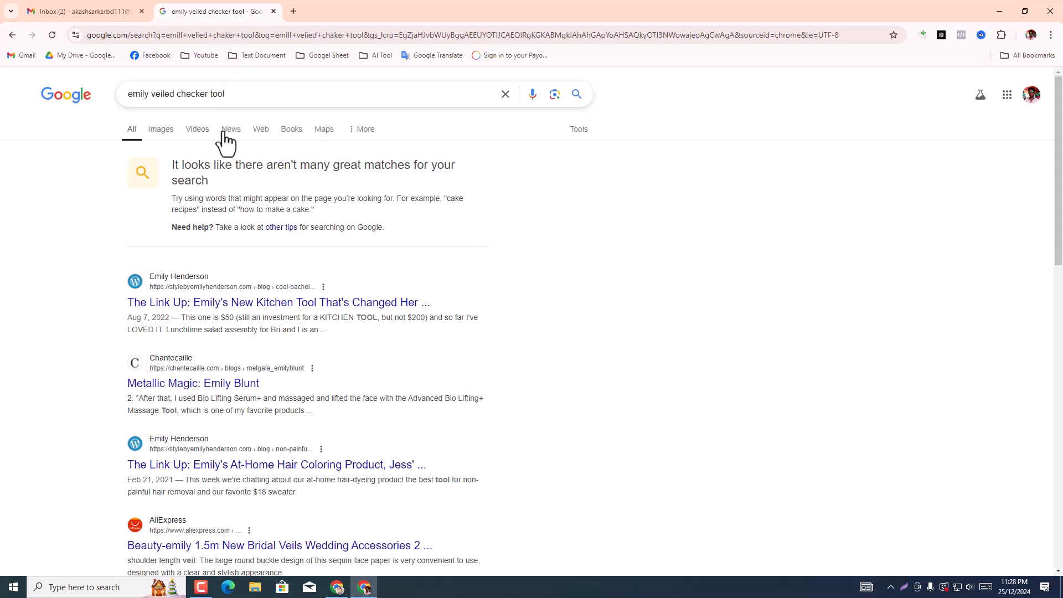
scroll(225, 131, down, 3)
scroll(210, 249, down, 8)
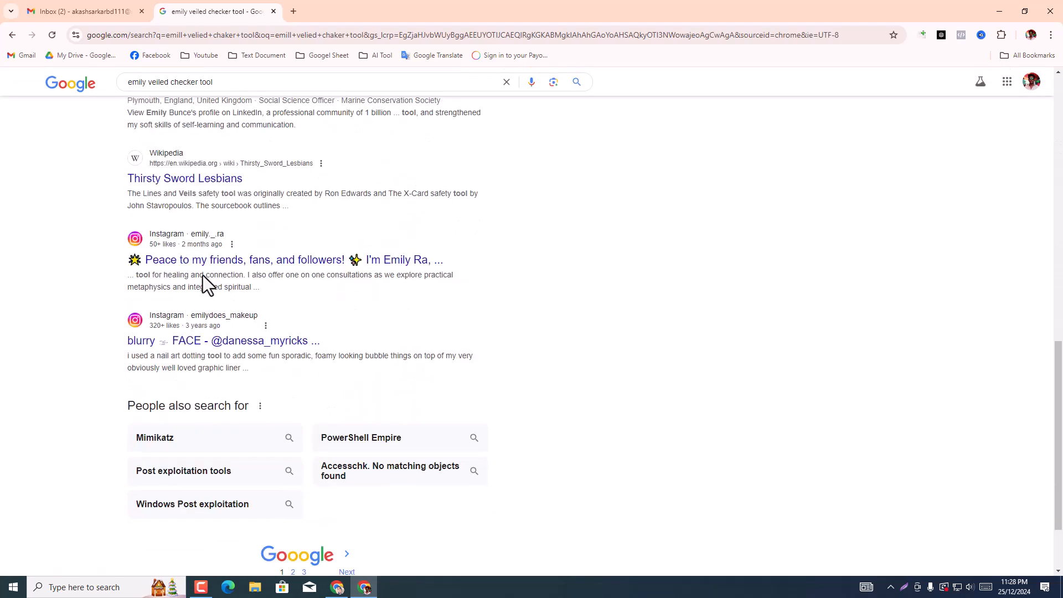
scroll(220, 130, up, 3)
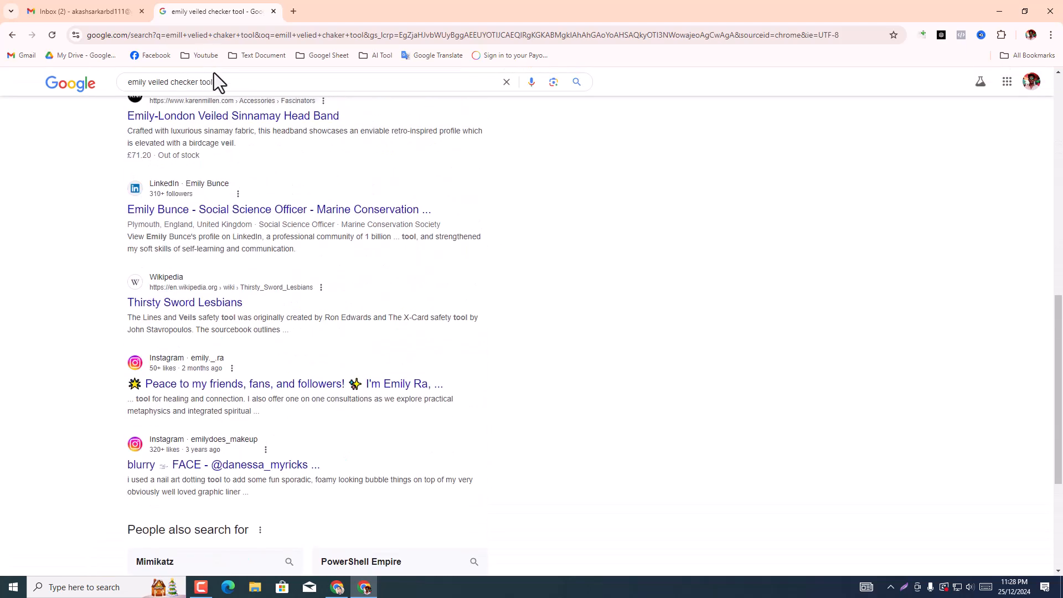
Step: Correct the first word of the search query and search for the suggestion "email validity checker free"
click(148, 84)
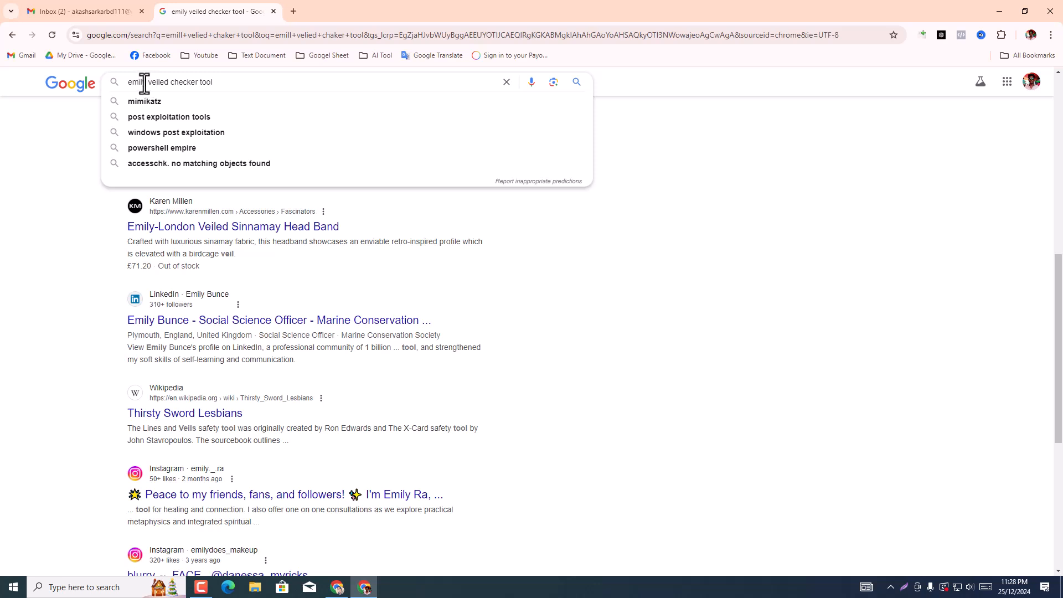
click(146, 83)
key(BackSpace)
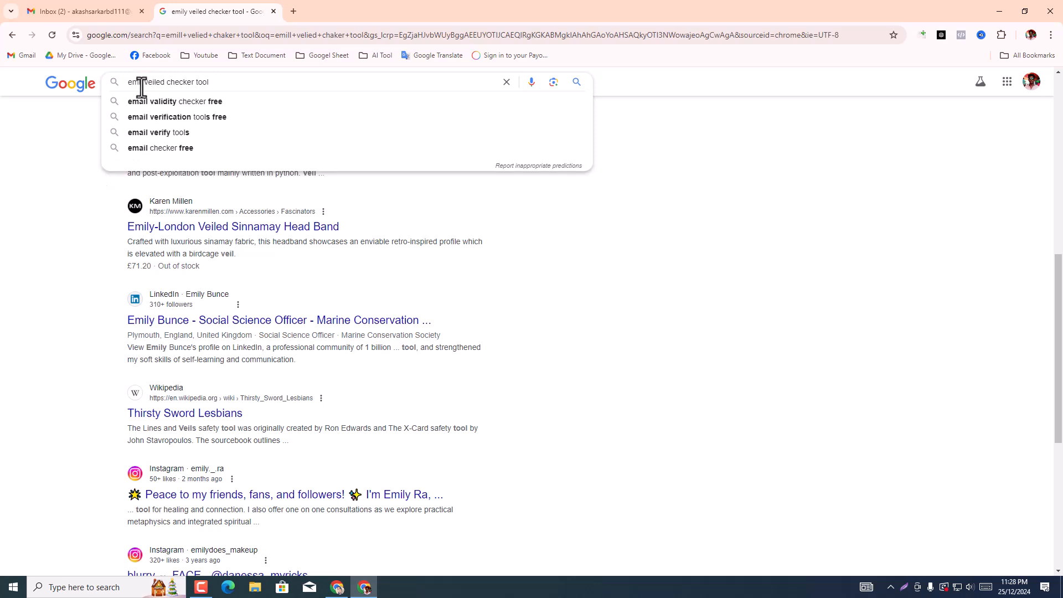
click(145, 102)
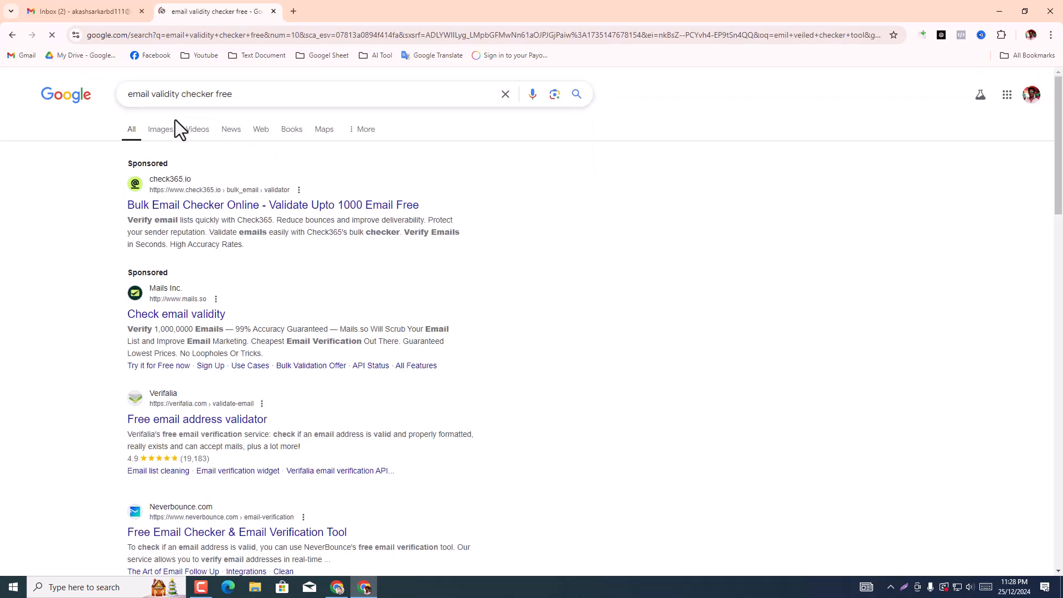
Step: Open the Mails.so, Verifalia email validator and verifyemailaddress.org search results in separate background tabs
scroll(184, 331, down, 2)
middle_click(197, 311)
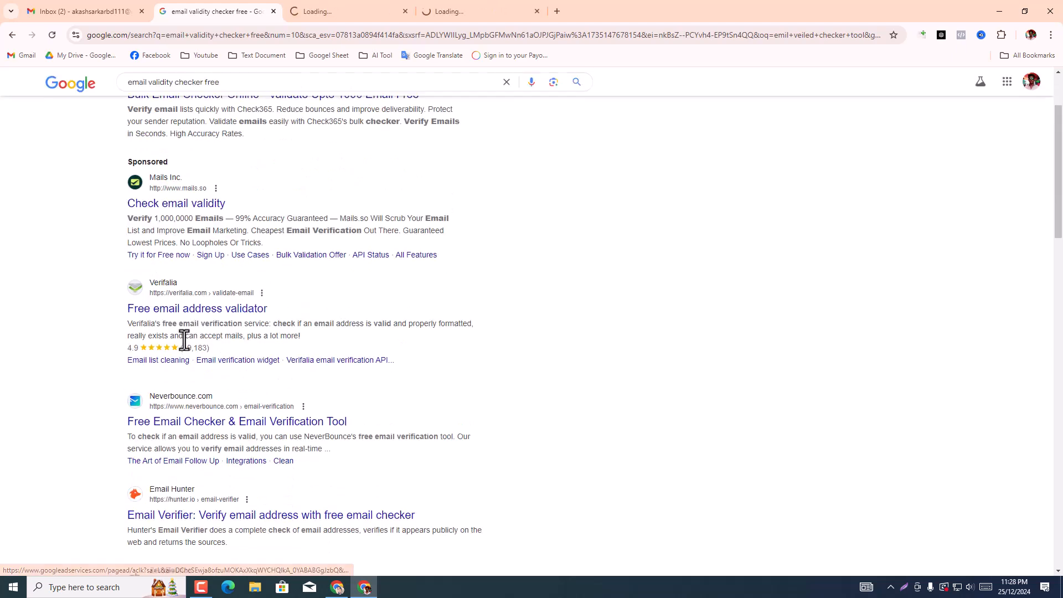
middle_click(195, 311)
middle_click(191, 423)
middle_click(191, 424)
scroll(194, 422, down, 5)
scroll(195, 425, down, 8)
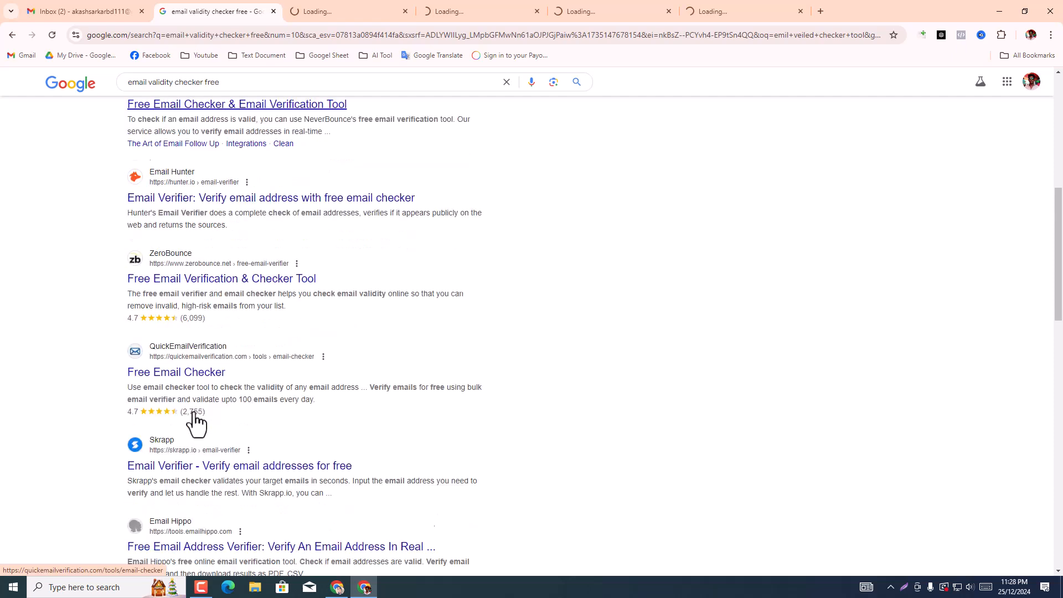
scroll(207, 429, down, 3)
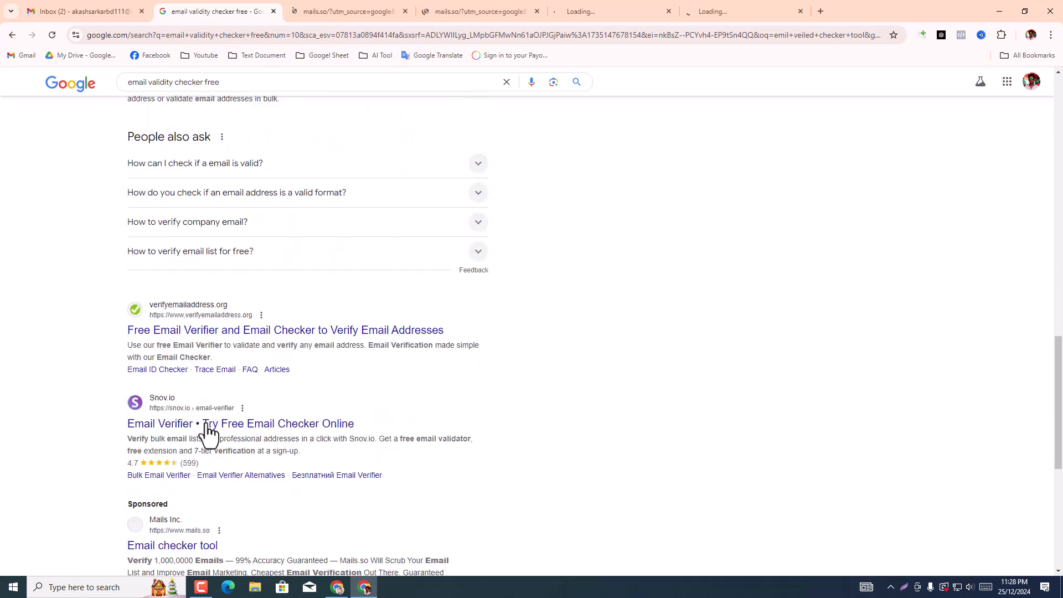
middle_click(195, 330)
Step: Go to the second page of the search results and open the Verifalia home page
scroll(188, 403, down, 7)
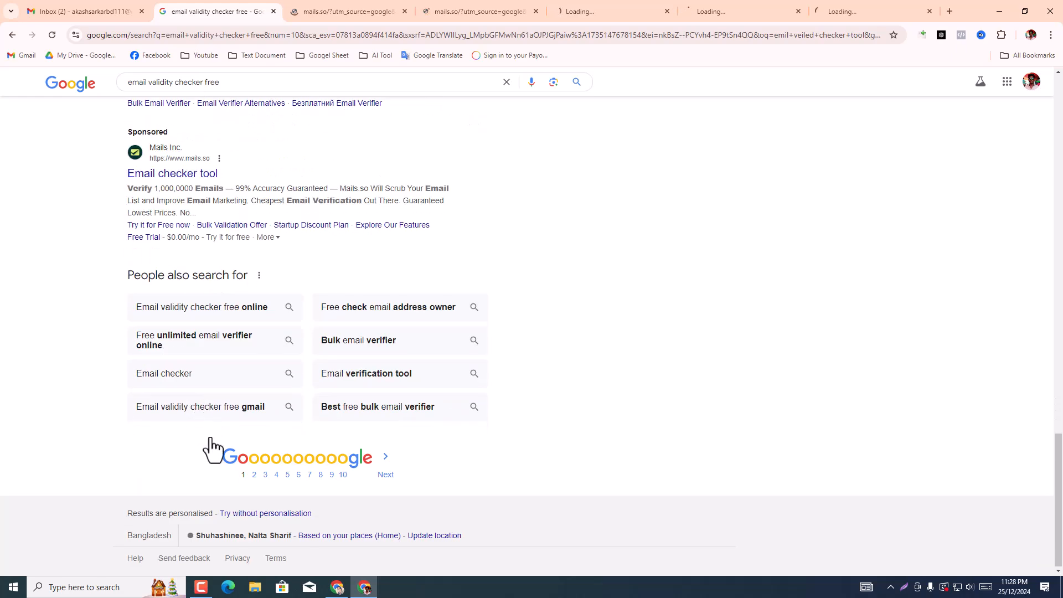
click(254, 478)
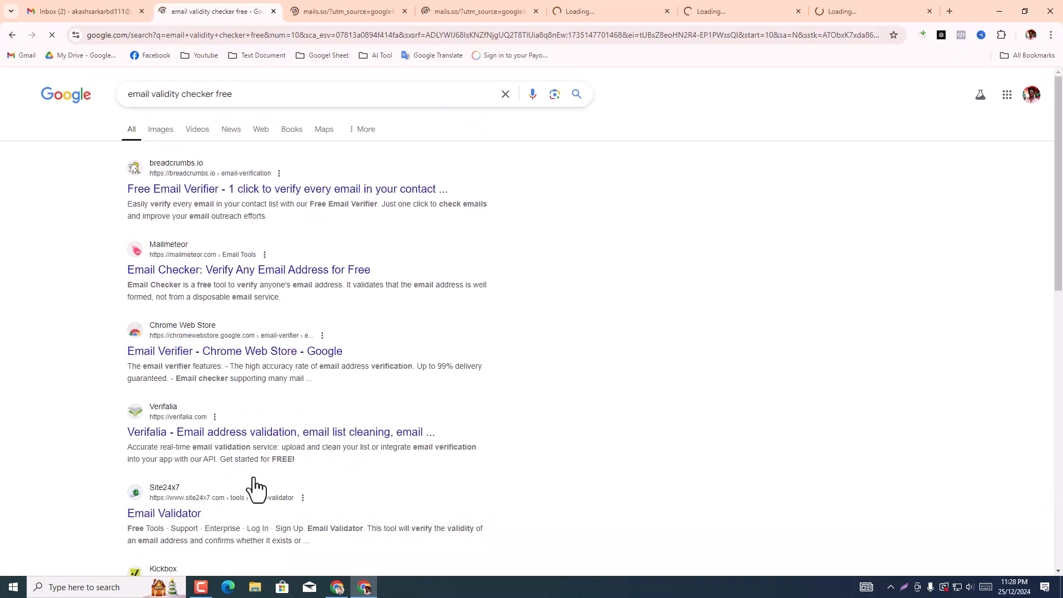
scroll(209, 427, down, 3)
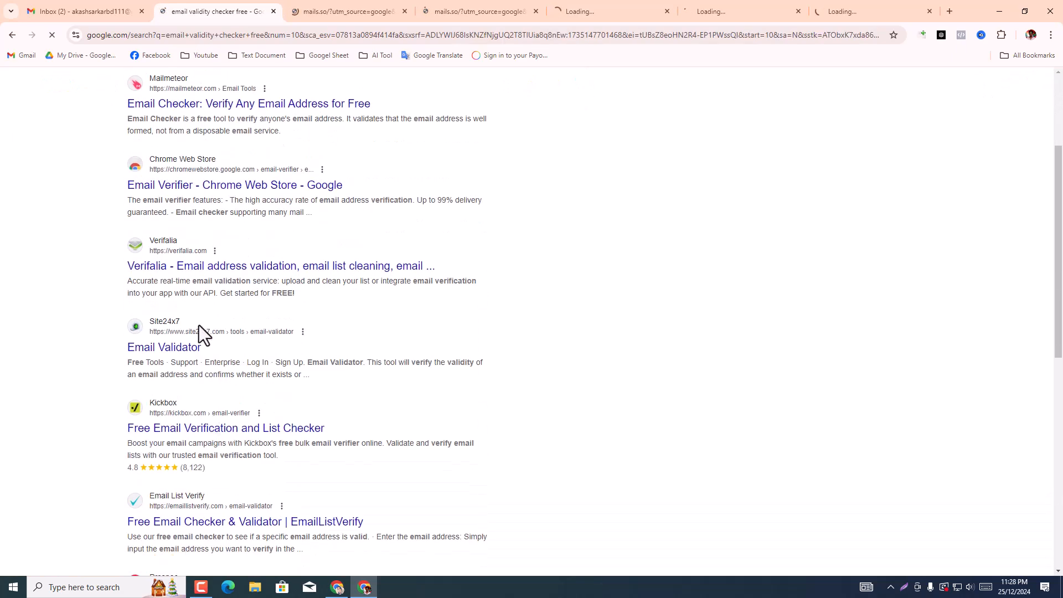
click(171, 267)
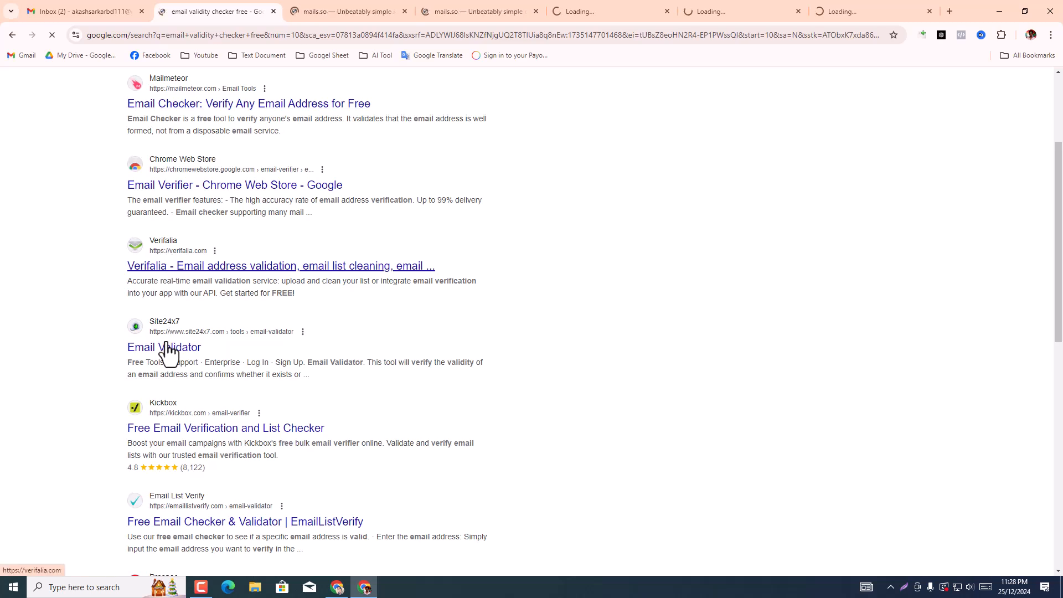
scroll(167, 340, down, 3)
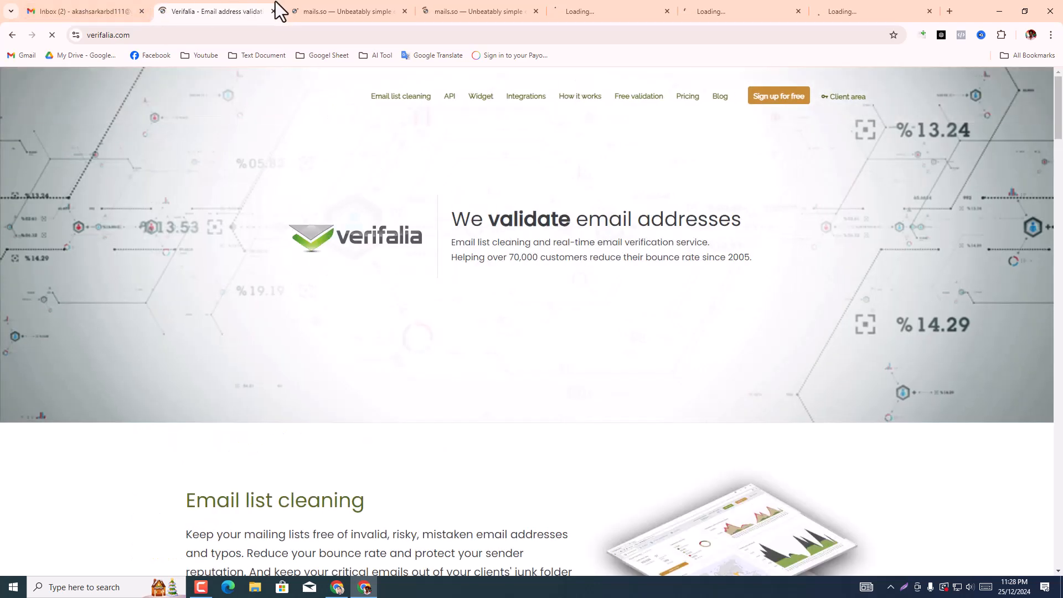
Step: Look over the first Mails.so page for its email validation offer and close that page
click(339, 10)
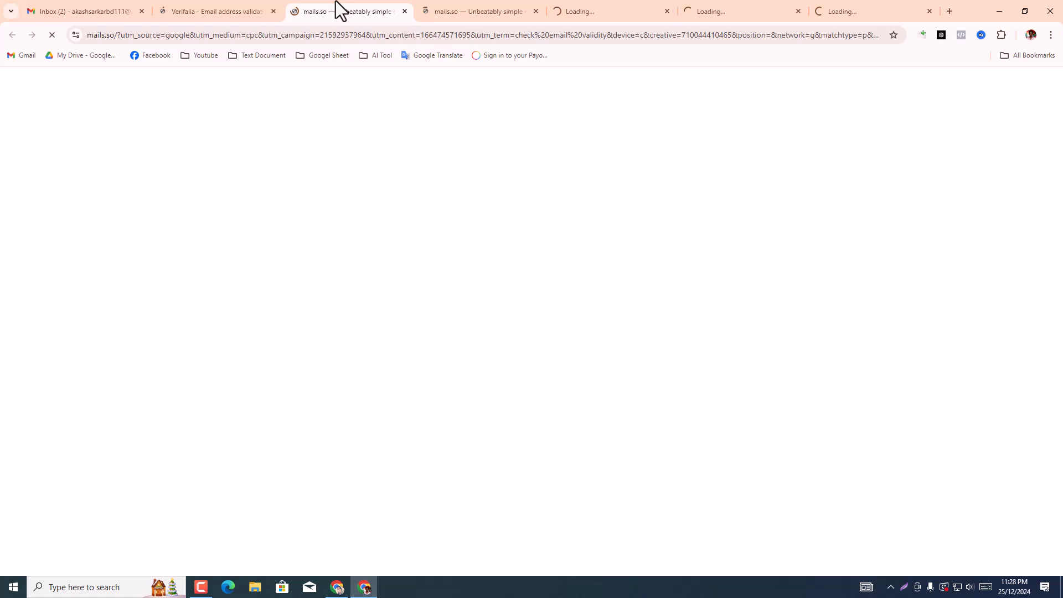
scroll(490, 308, down, 3)
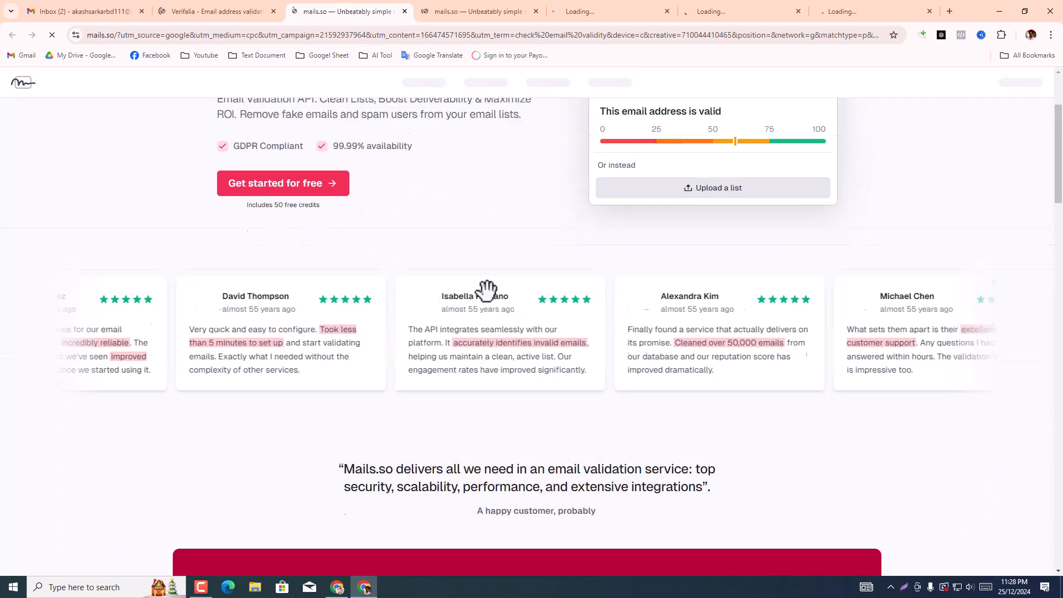
scroll(487, 292, up, 3)
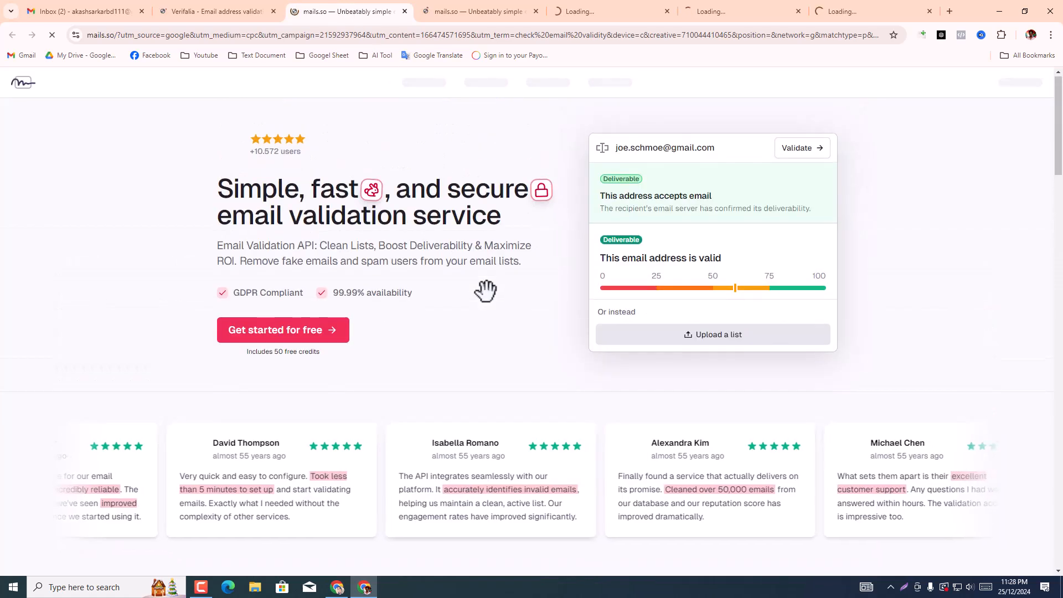
click(405, 11)
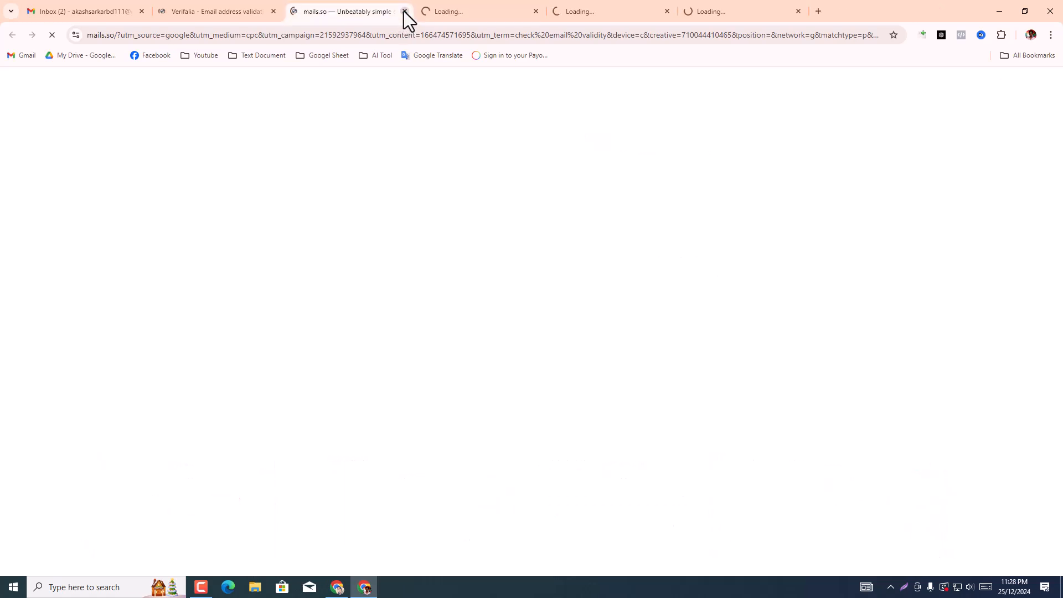
Step: Look through the Verifalia home page for a checking tool, closing it and the remaining Mails.so page
click(257, 11)
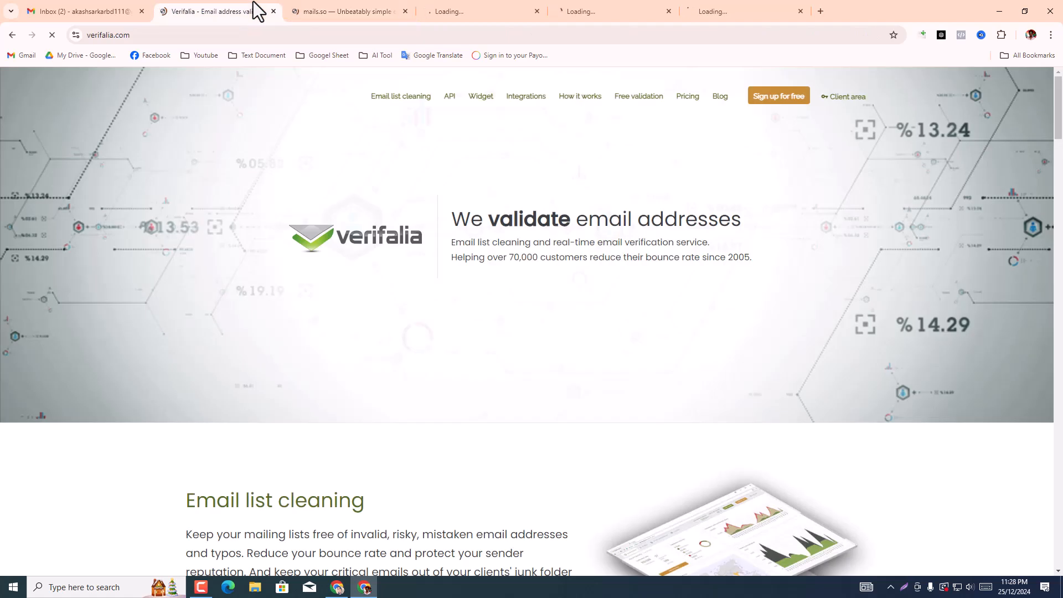
scroll(435, 221, down, 3)
scroll(428, 239, down, 8)
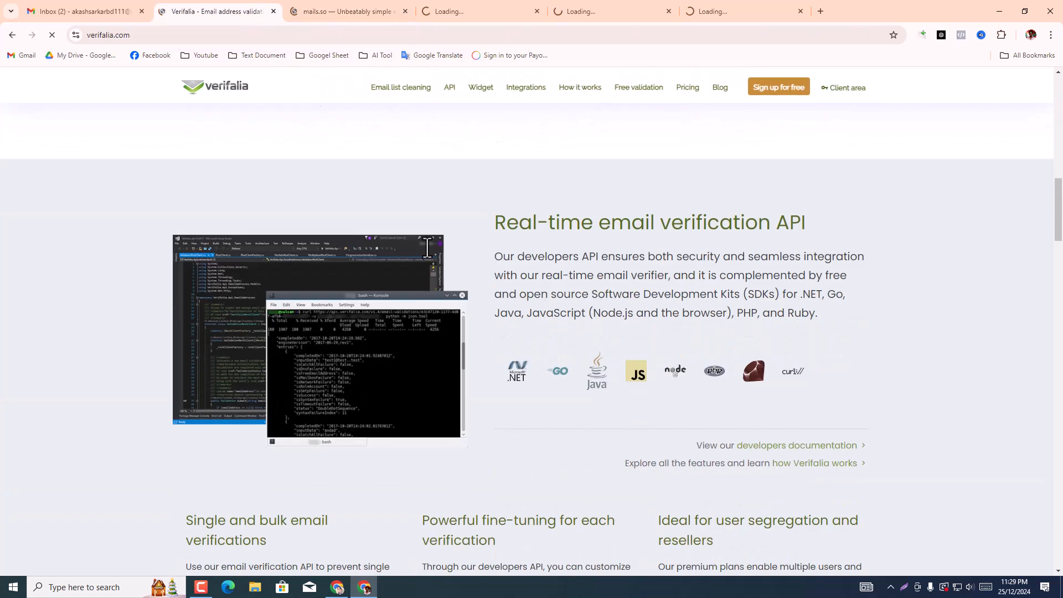
scroll(427, 243, up, 11)
scroll(428, 247, up, 1)
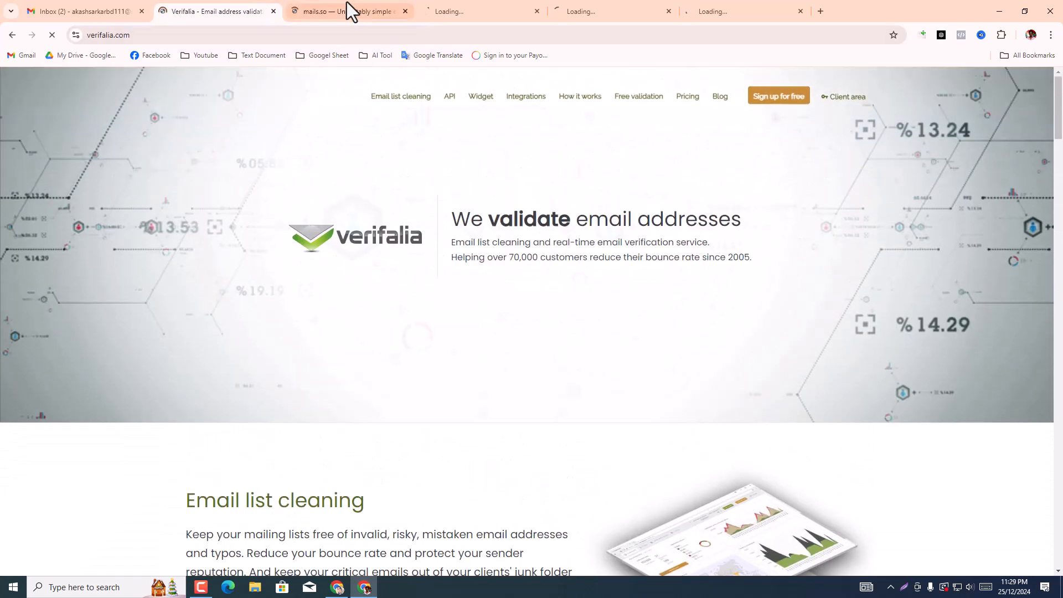
click(274, 11)
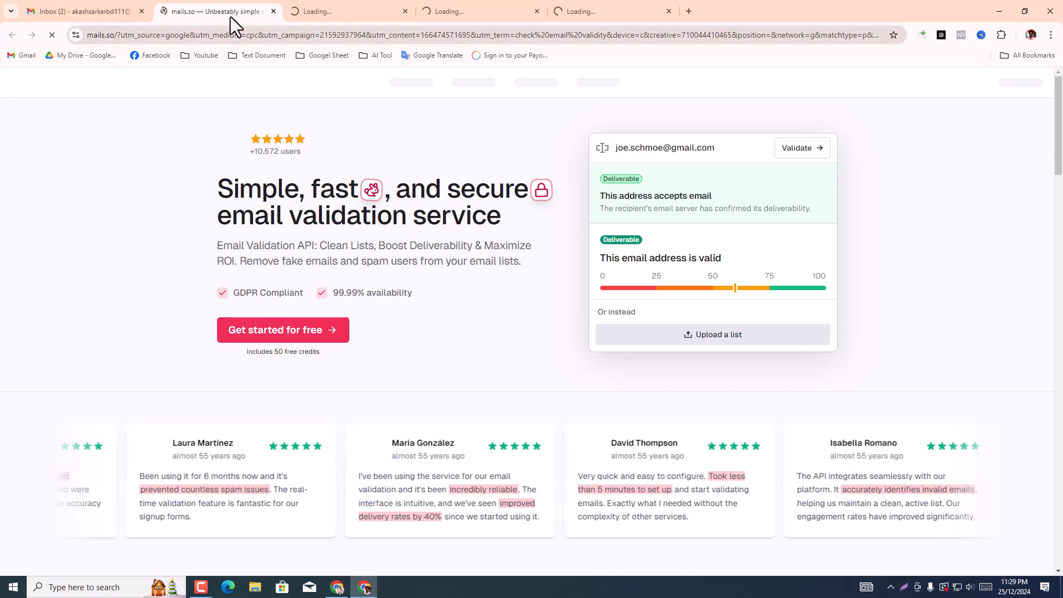
click(273, 11)
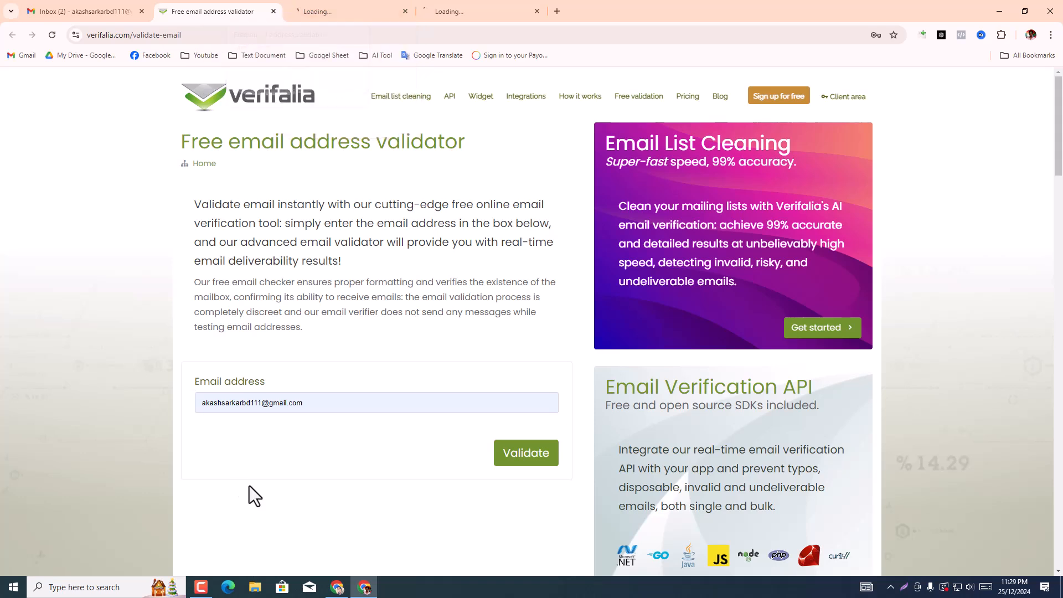
Step: Try to validate the copied email address with Verifalia's free email address validator and reload the page
triple_click(321, 410)
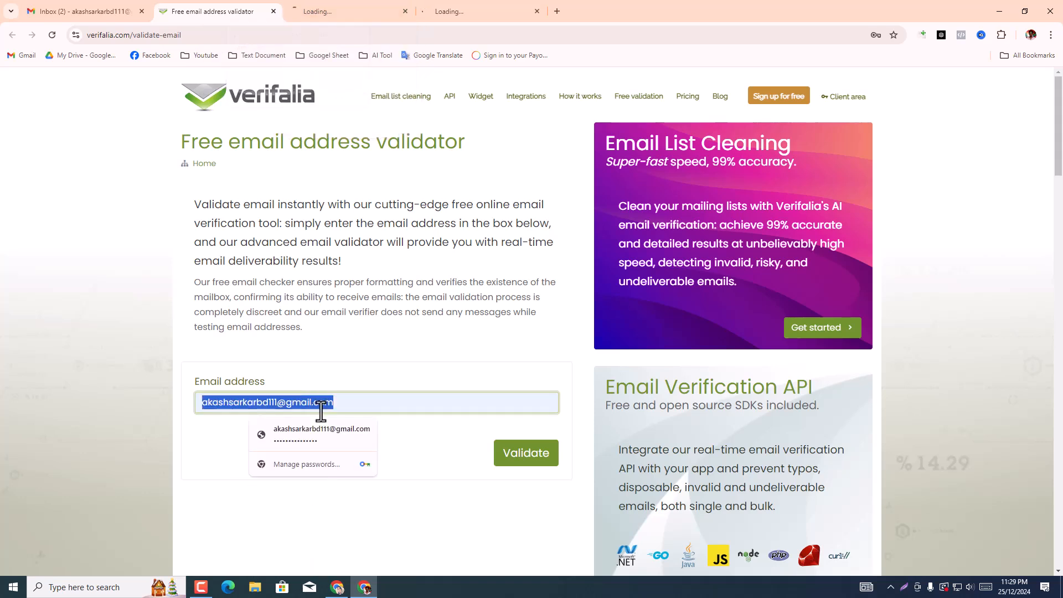
key(ctrl+v)
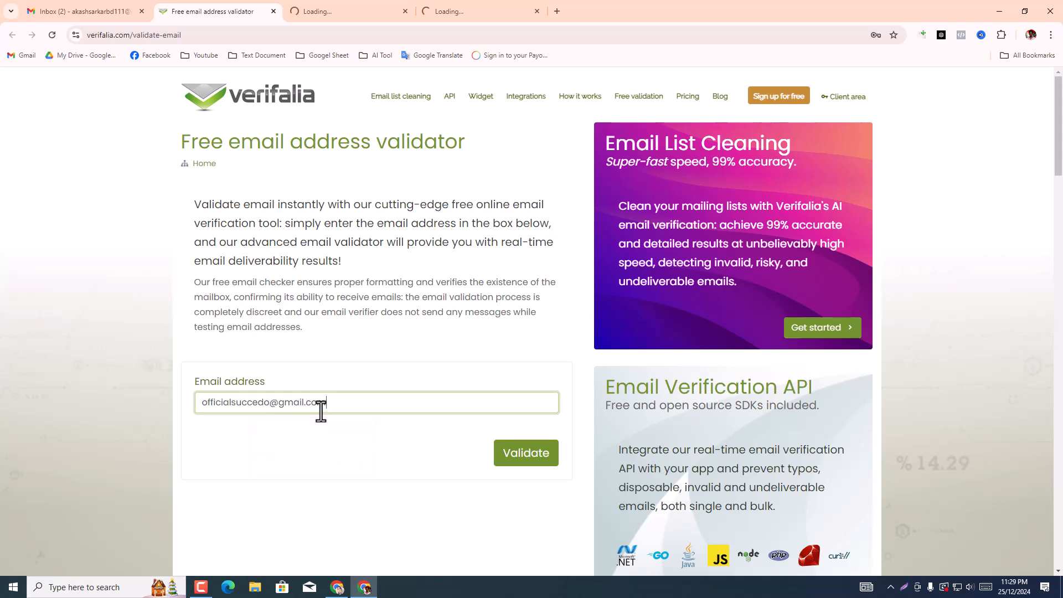
click(514, 460)
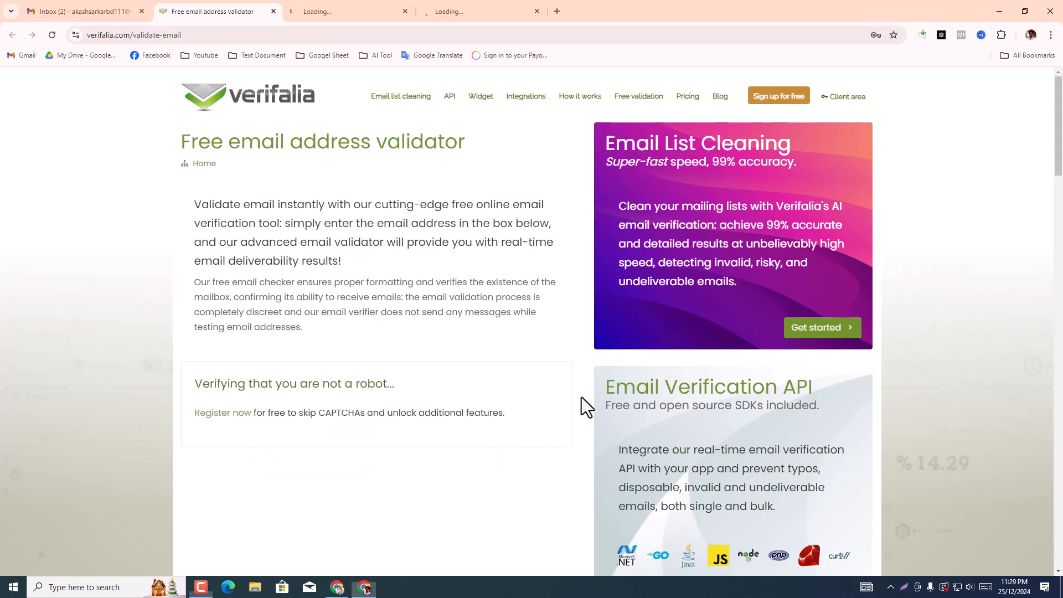
scroll(354, 368, down, 3)
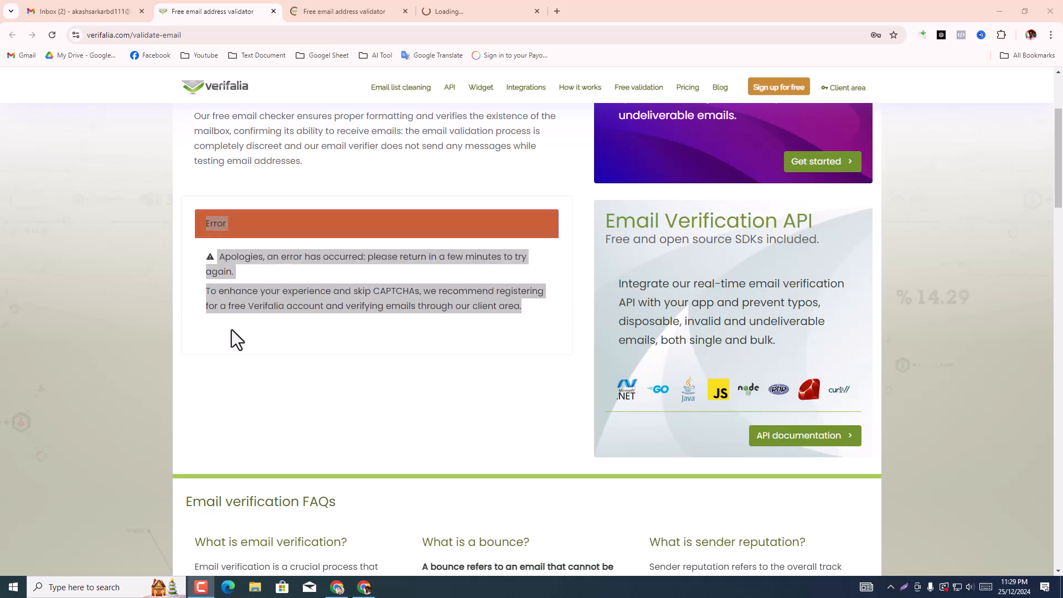
click(268, 247)
scroll(260, 325, up, 3)
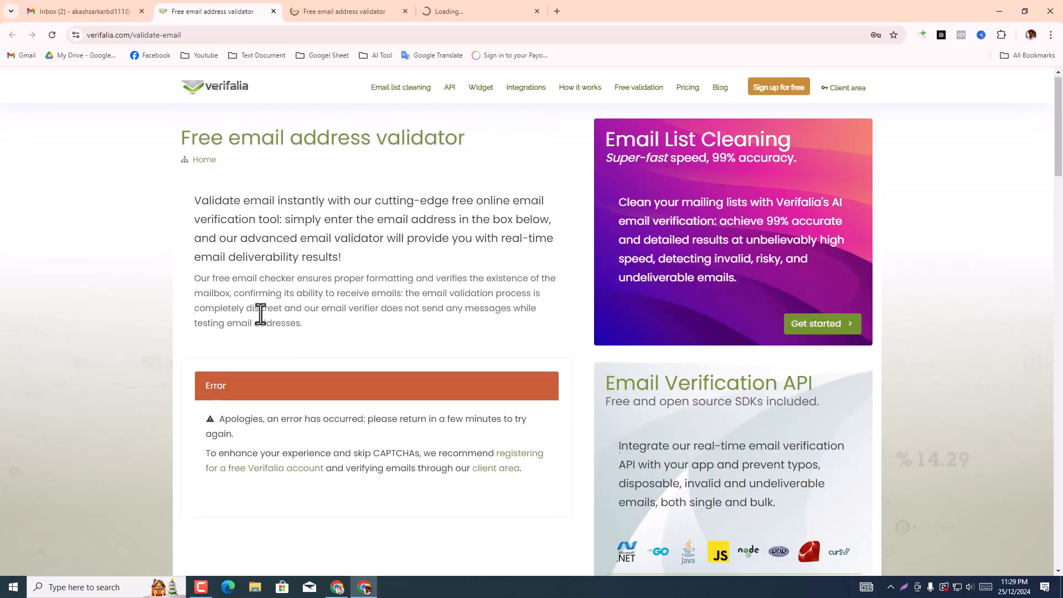
scroll(263, 326, down, 3)
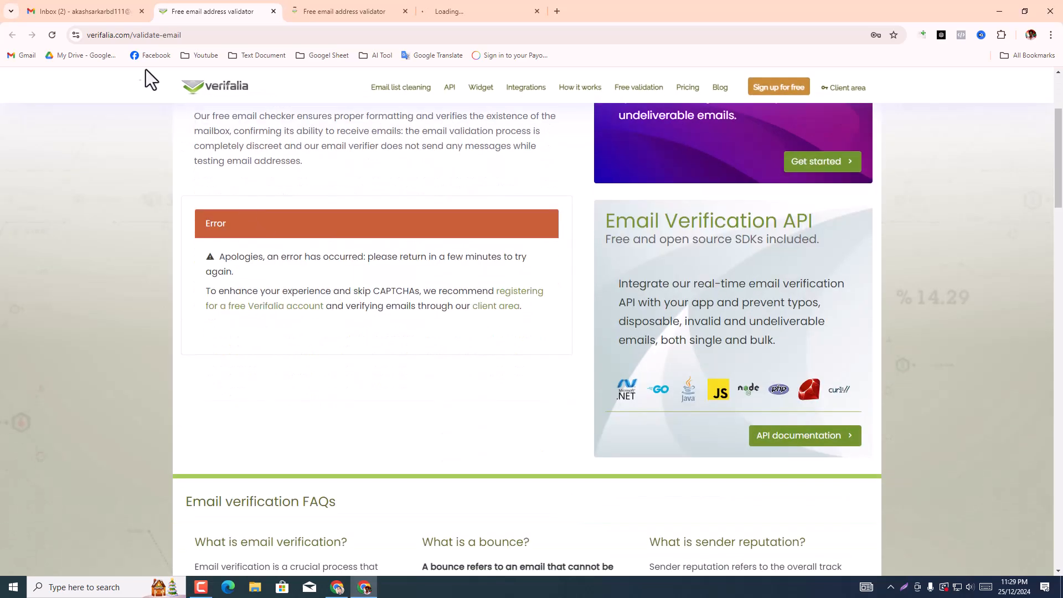
click(53, 39)
Step: Switch to VerifyEmailAddress.org, paste the copied email address into its free verifier and run Verify Email
click(349, 6)
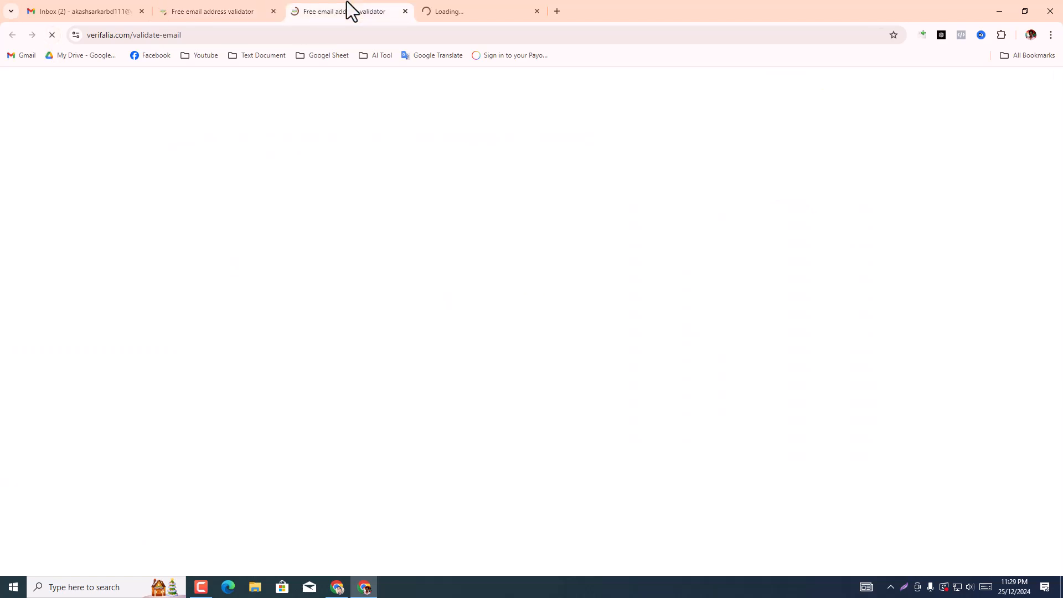
click(216, 11)
click(303, 8)
click(228, 8)
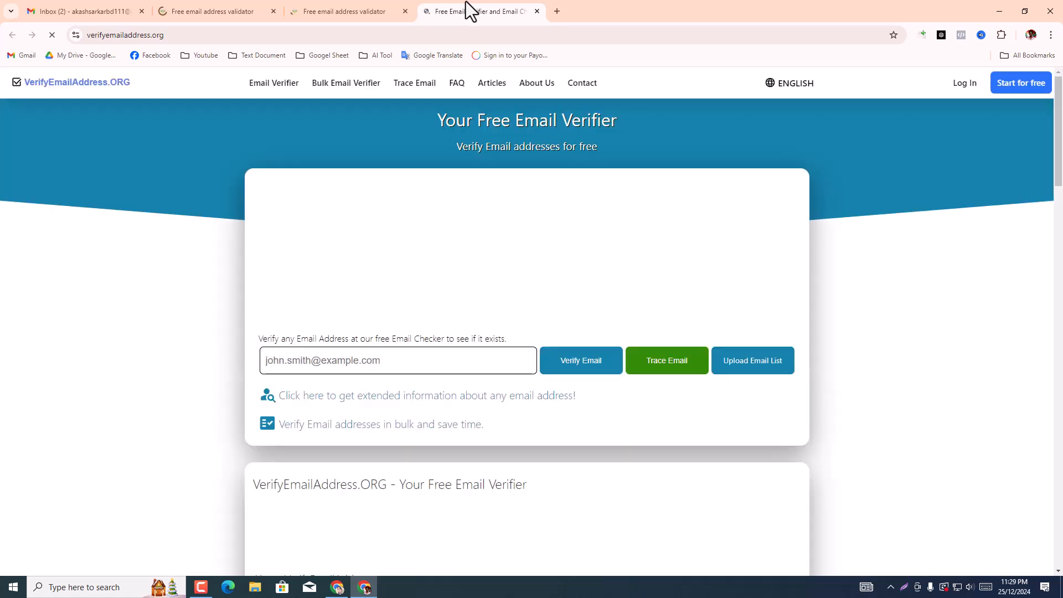
right_click(403, 357)
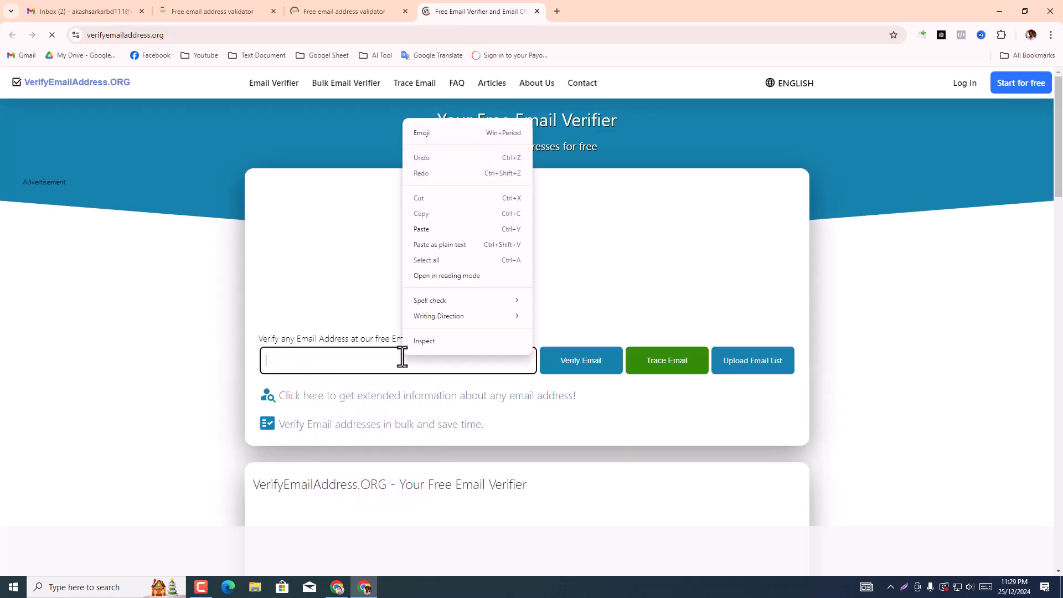
click(435, 231)
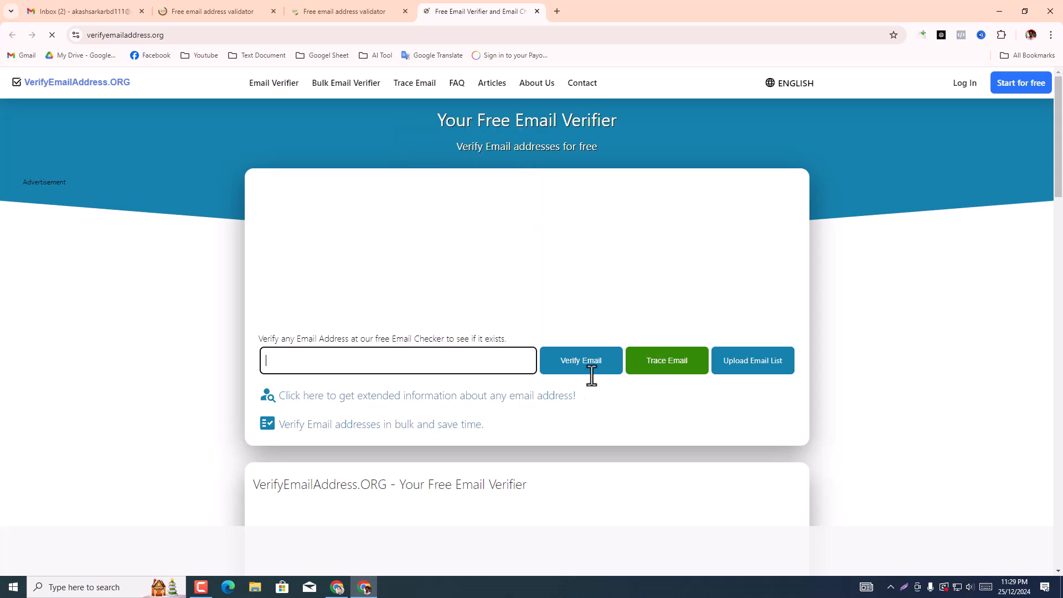
click(574, 375)
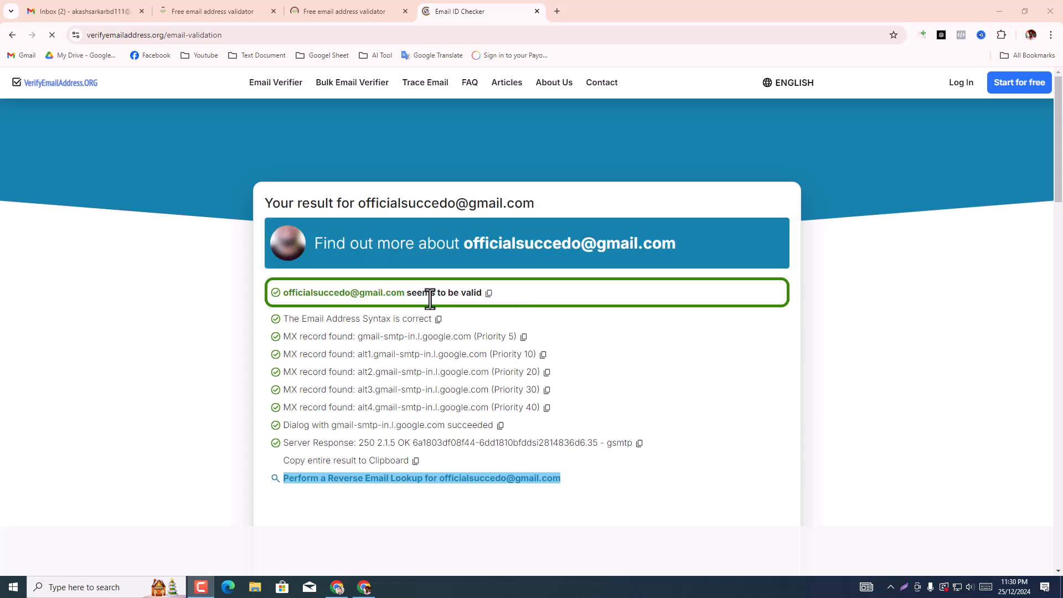
Step: Replace the prefilled address in the second Verifalia validator page with the copied email address and validate it
click(341, 1)
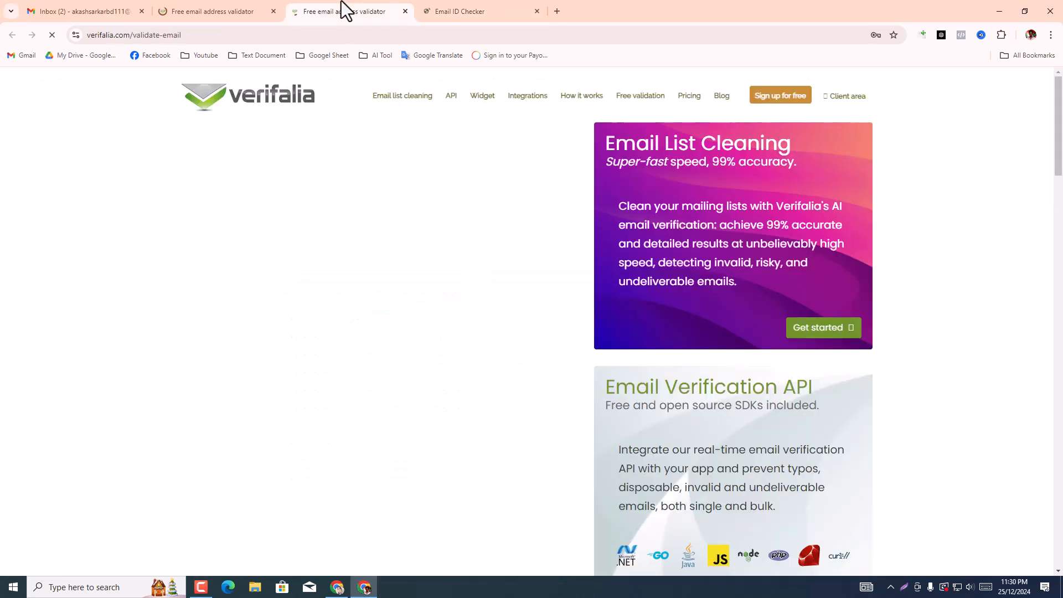
triple_click(294, 404)
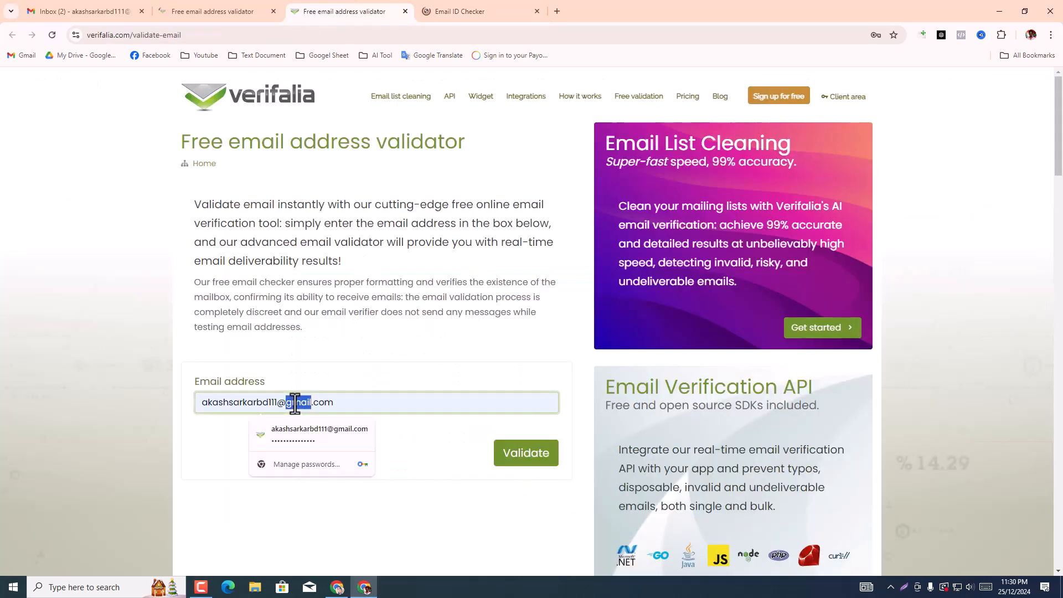
right_click(296, 403)
click(316, 205)
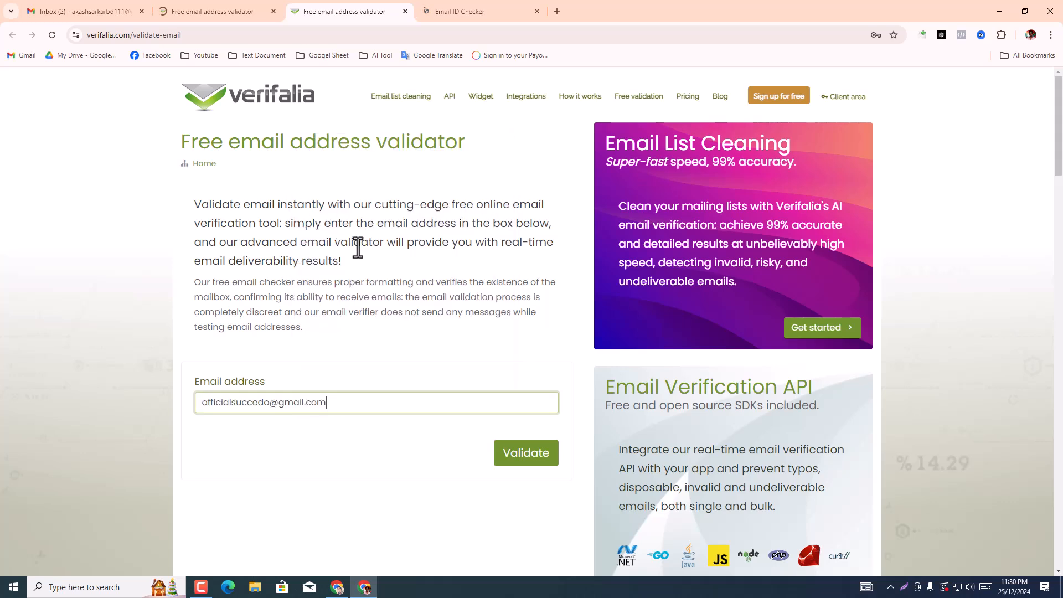
click(533, 460)
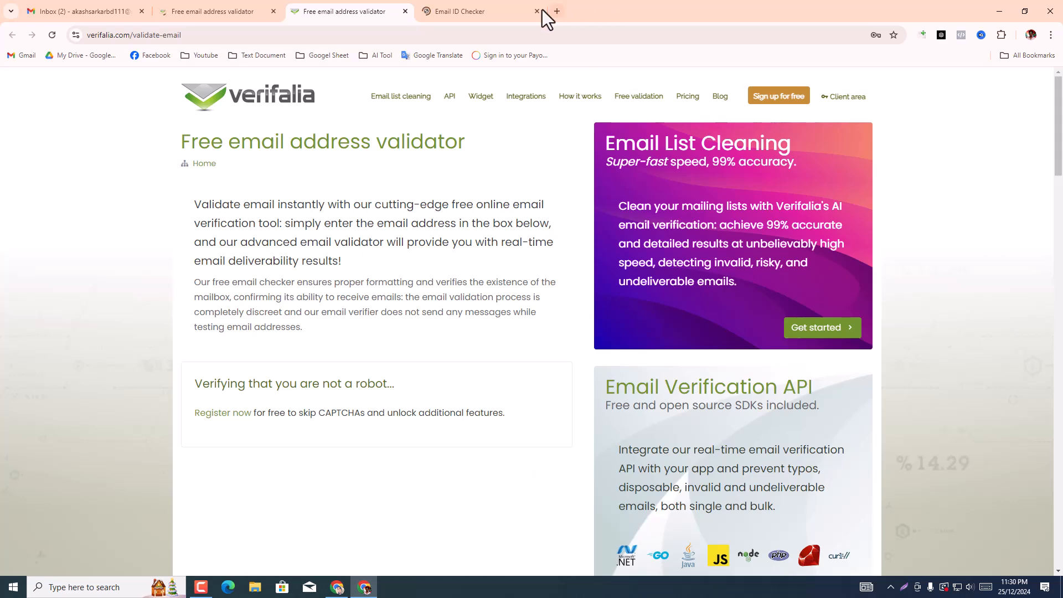
Step: Close the VerifyEmailAddress.org result page and the first Verifalia validator page, keeping the second Verifalia page open
click(518, 9)
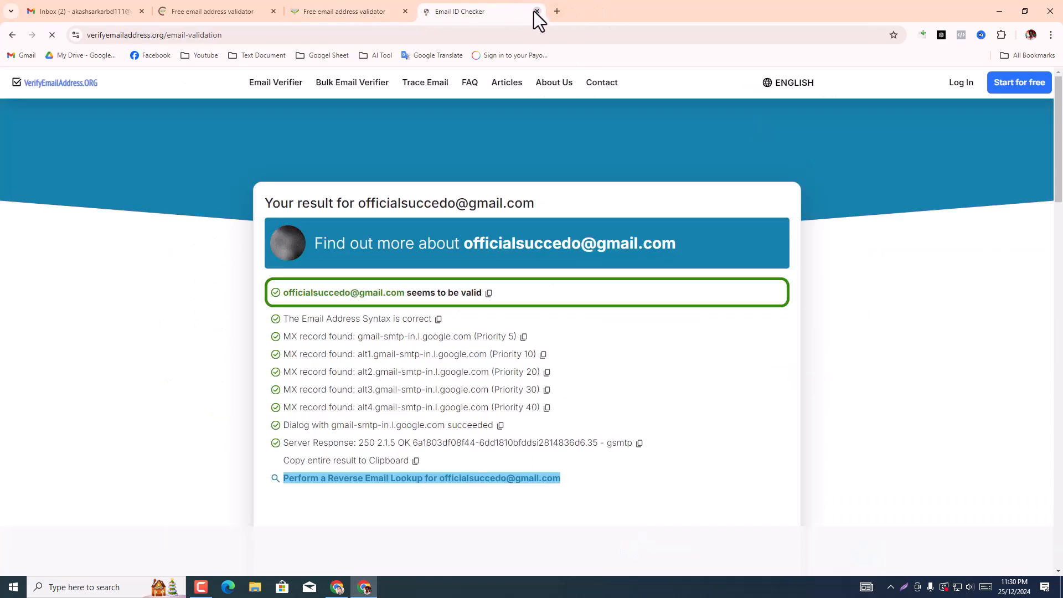
click(535, 12)
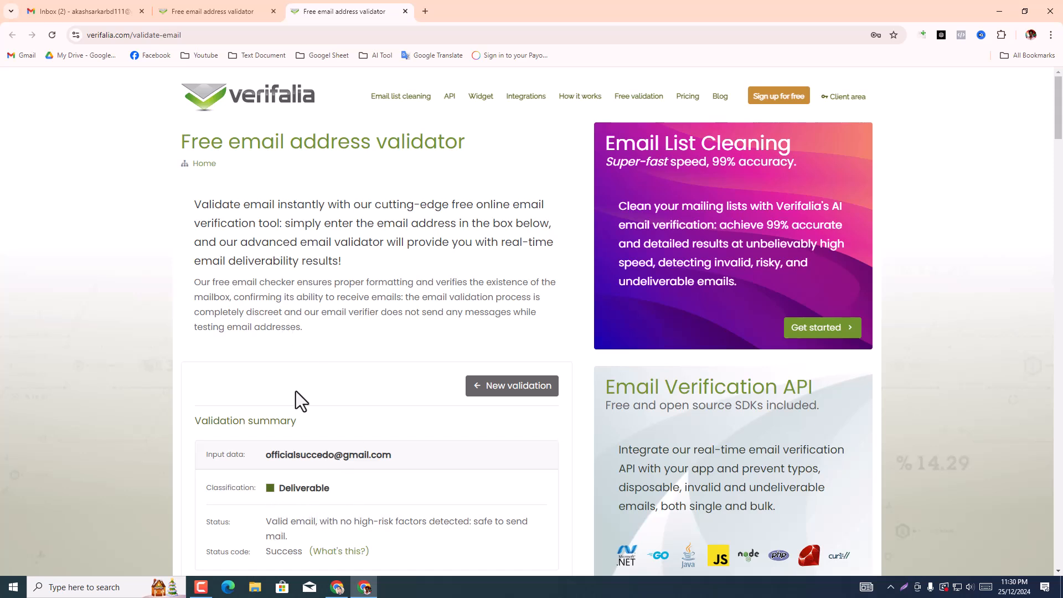
click(273, 11)
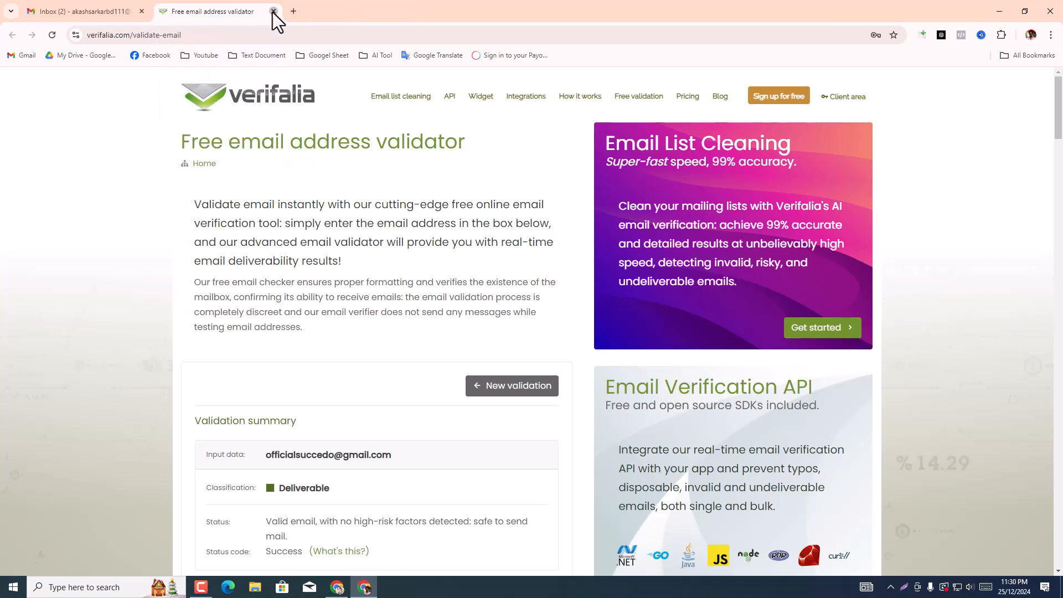
Step: Close the remaining Verifalia page to return to Gmail and remove every recipient from the unsent message draft
click(273, 12)
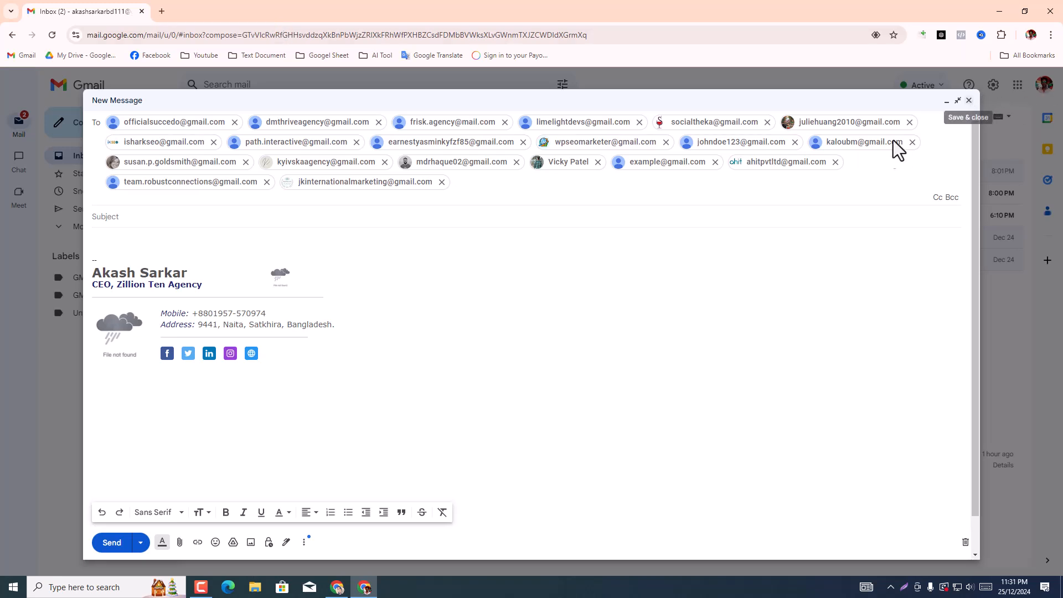
click(234, 127)
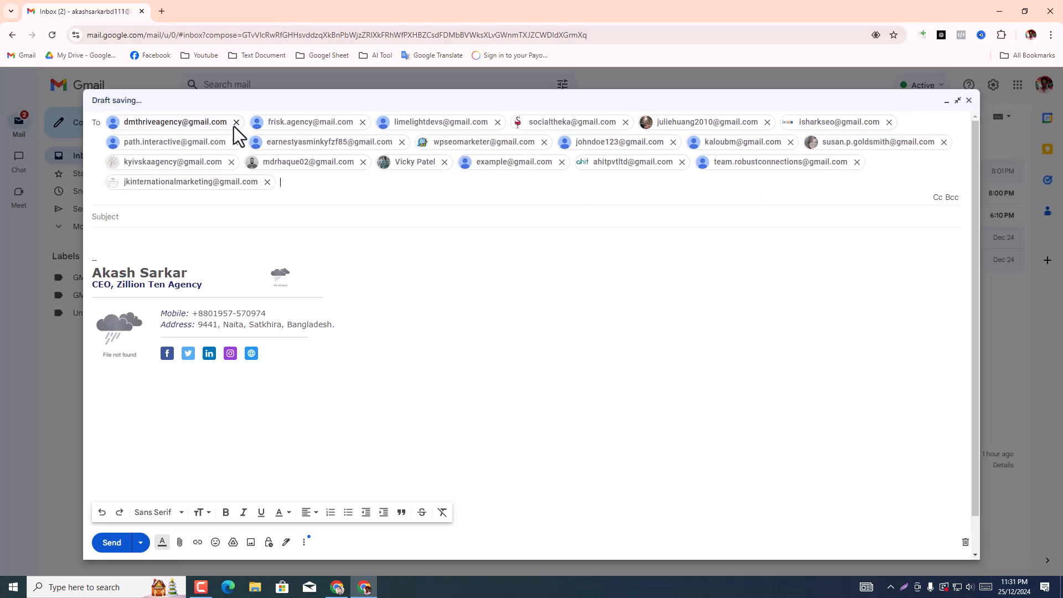
click(234, 126)
click(222, 124)
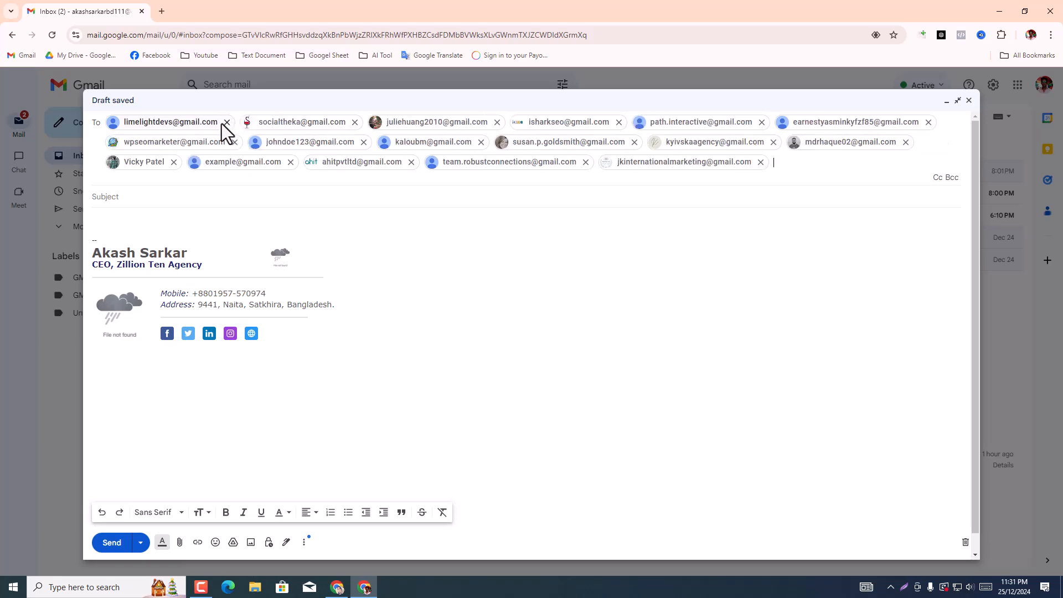
click(226, 121)
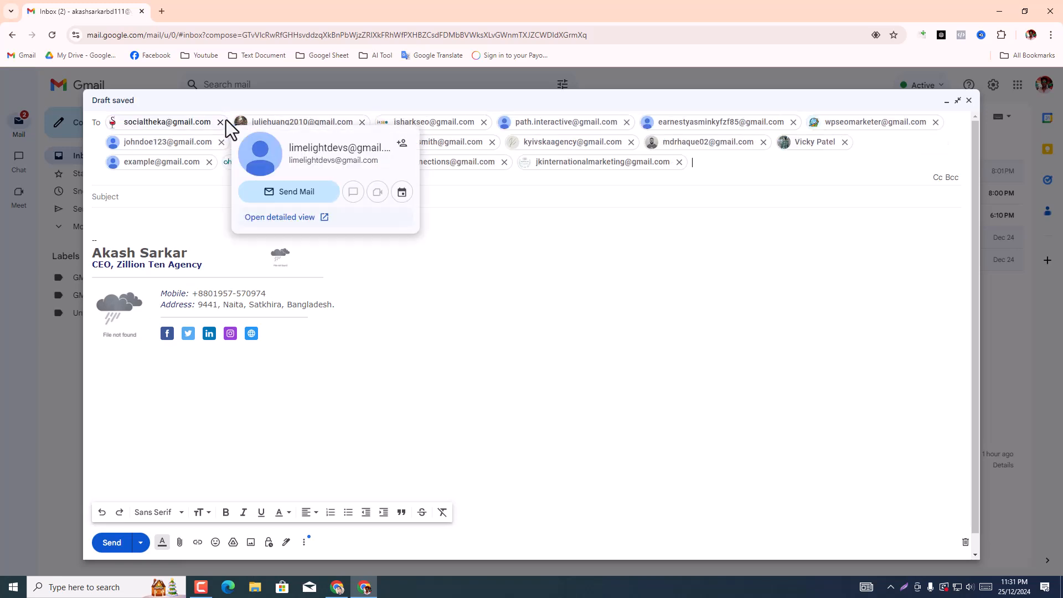
click(220, 123)
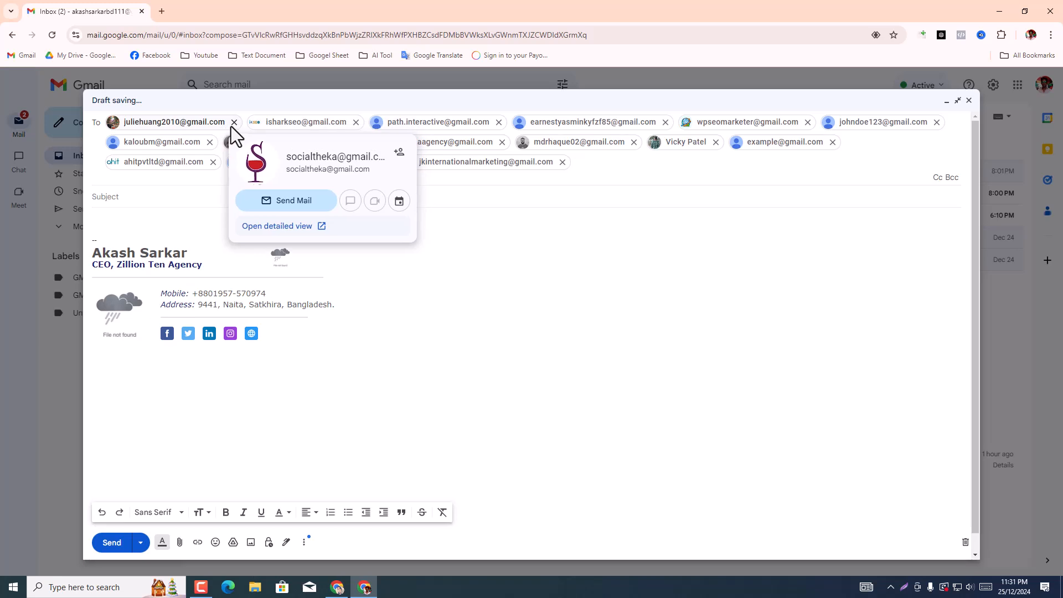
click(237, 122)
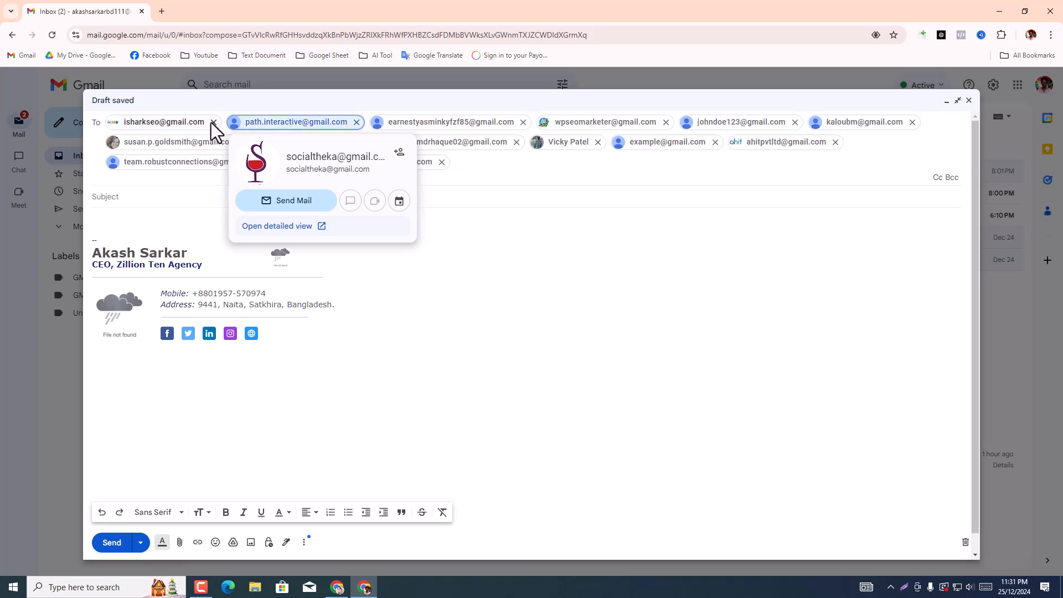
click(211, 122)
click(235, 122)
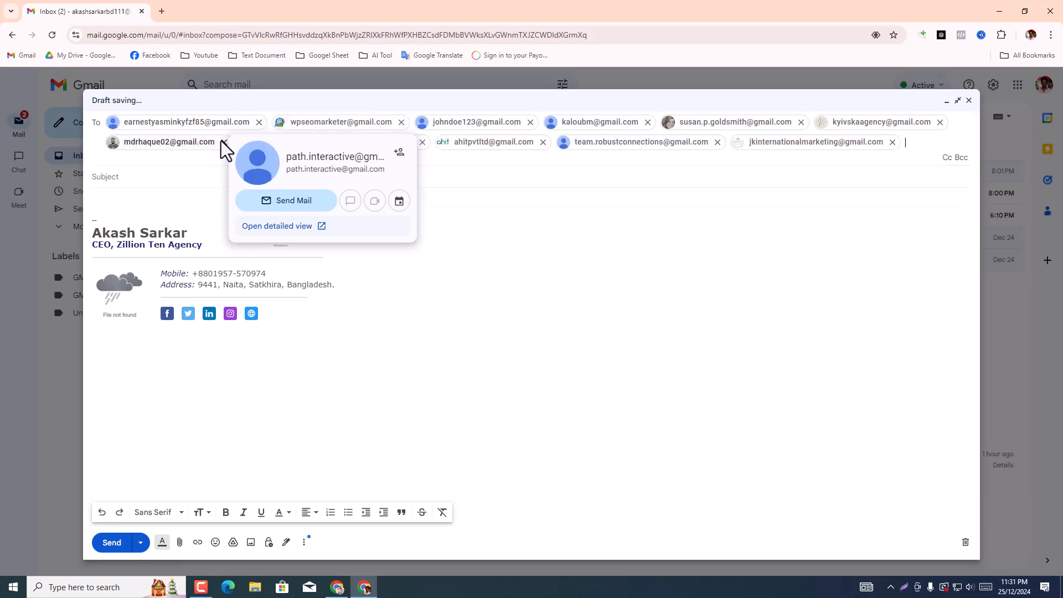
click(224, 144)
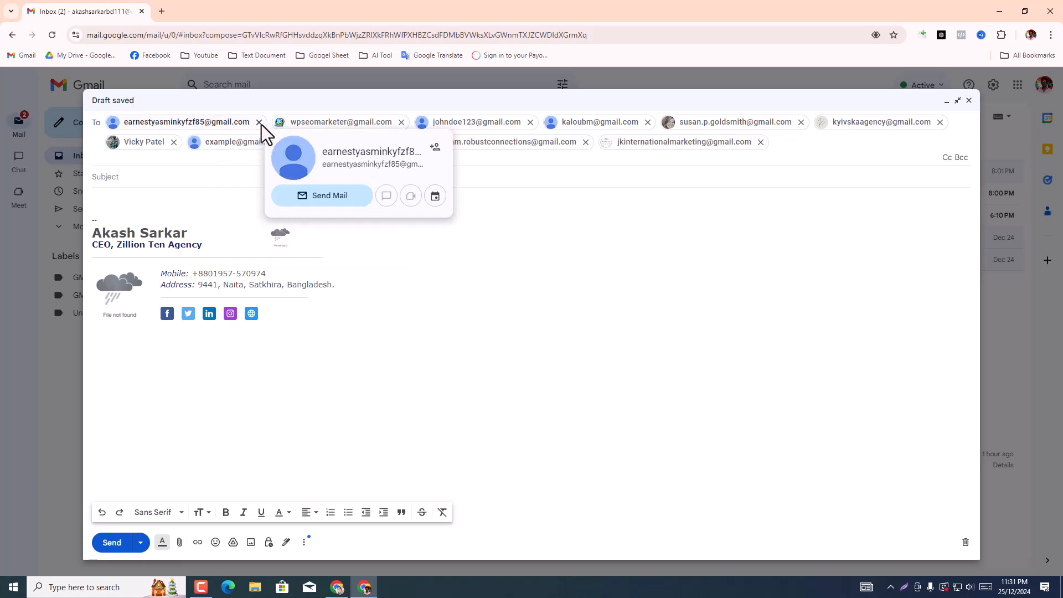
click(261, 124)
click(234, 122)
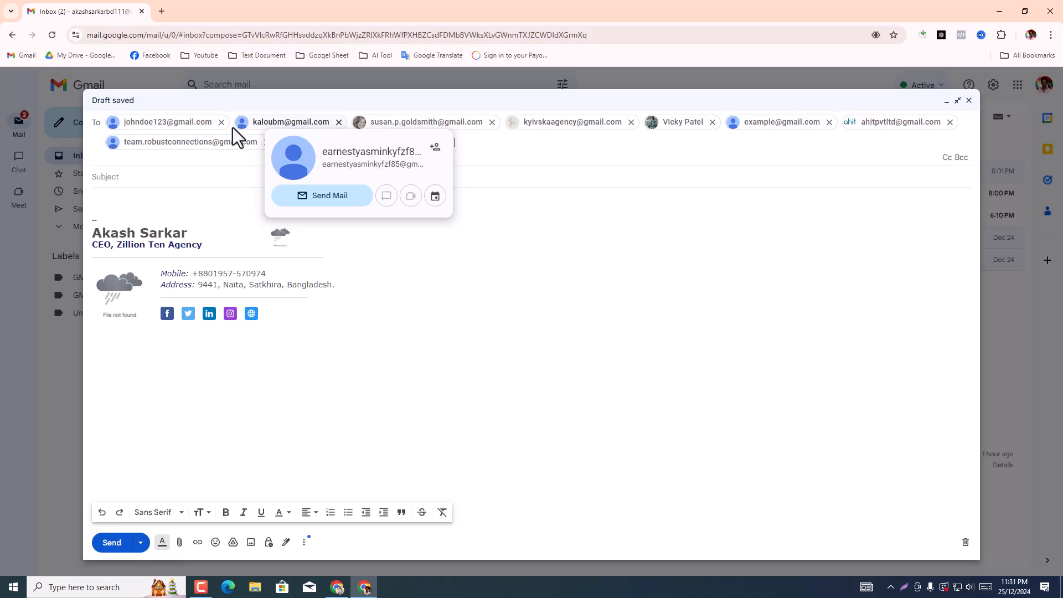
click(222, 123)
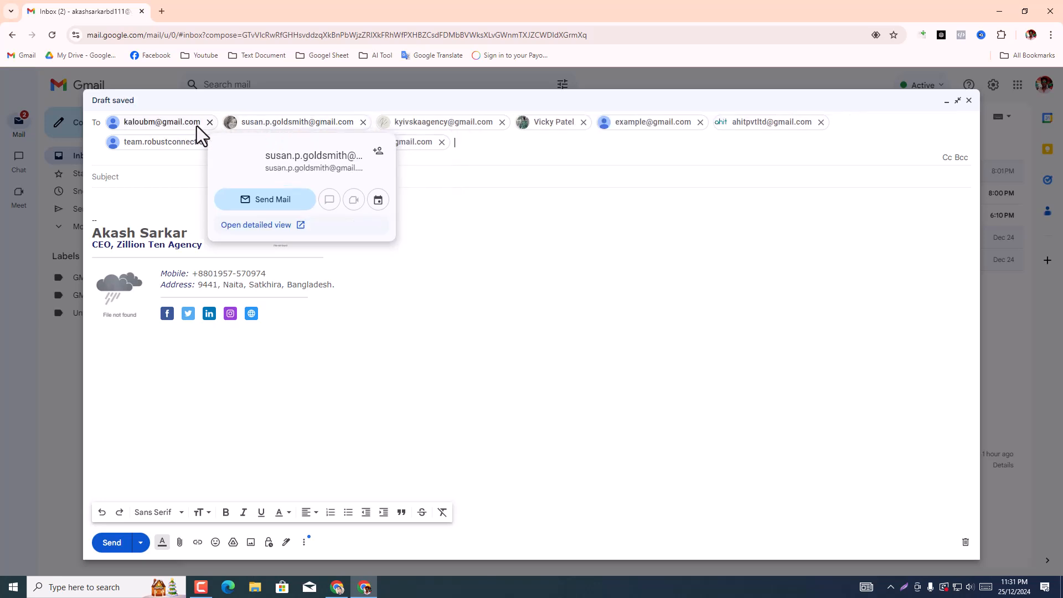
click(209, 123)
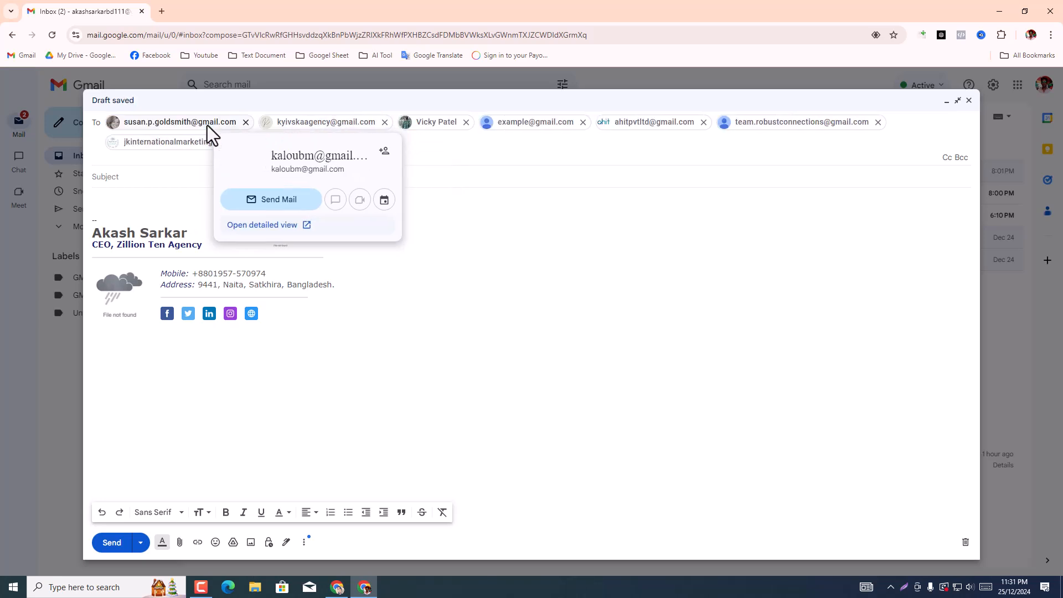
click(247, 123)
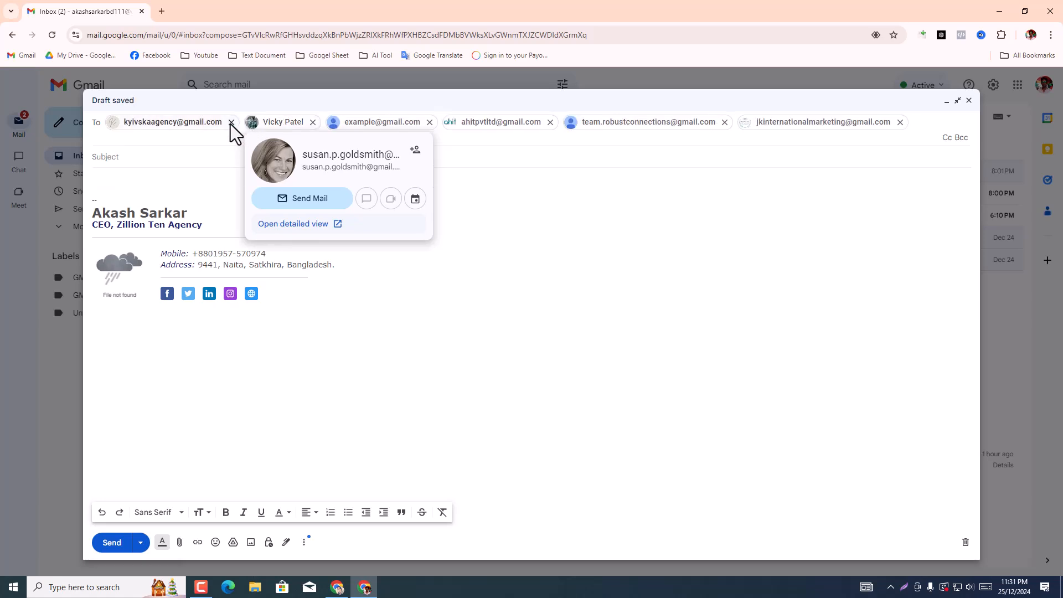
click(232, 122)
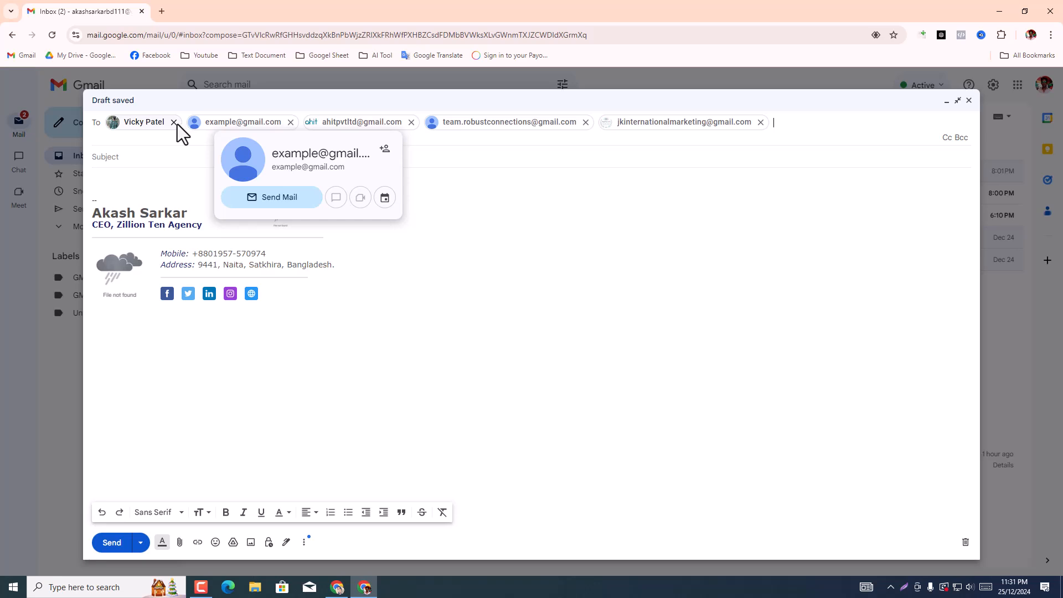
click(175, 123)
click(209, 122)
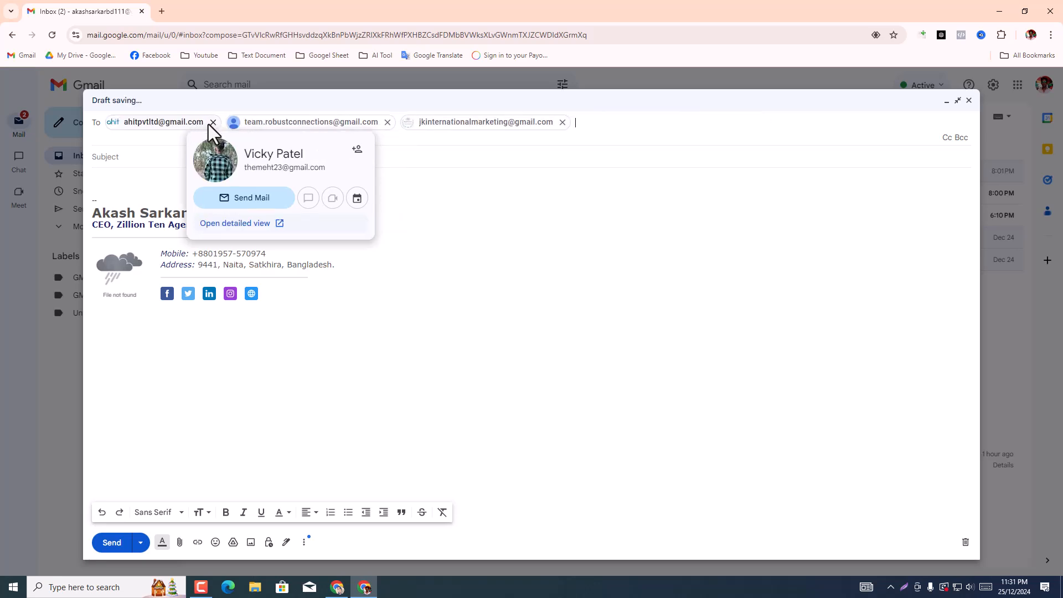
click(208, 122)
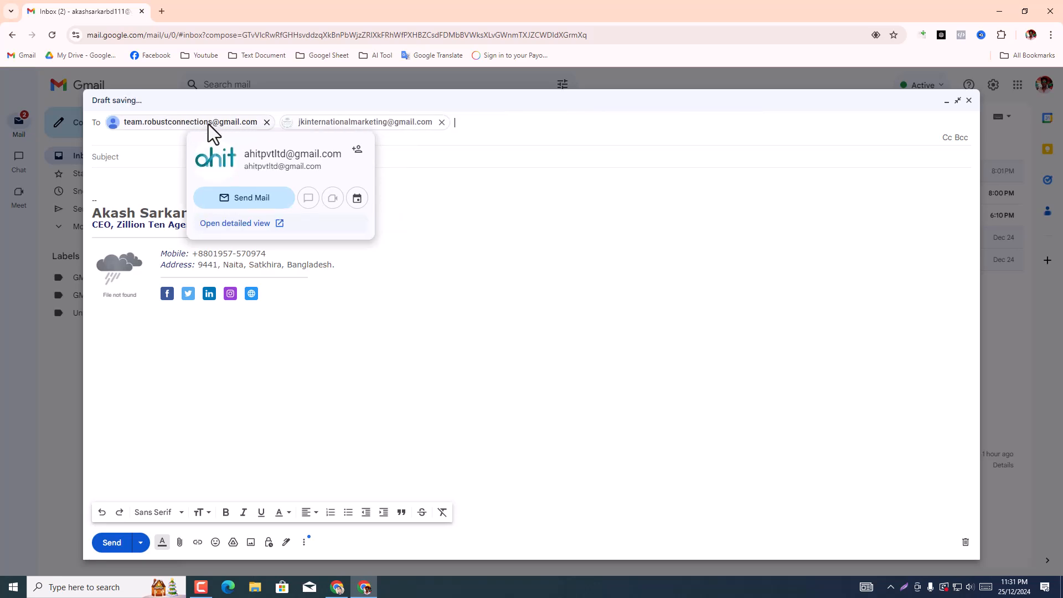
click(265, 125)
click(265, 125)
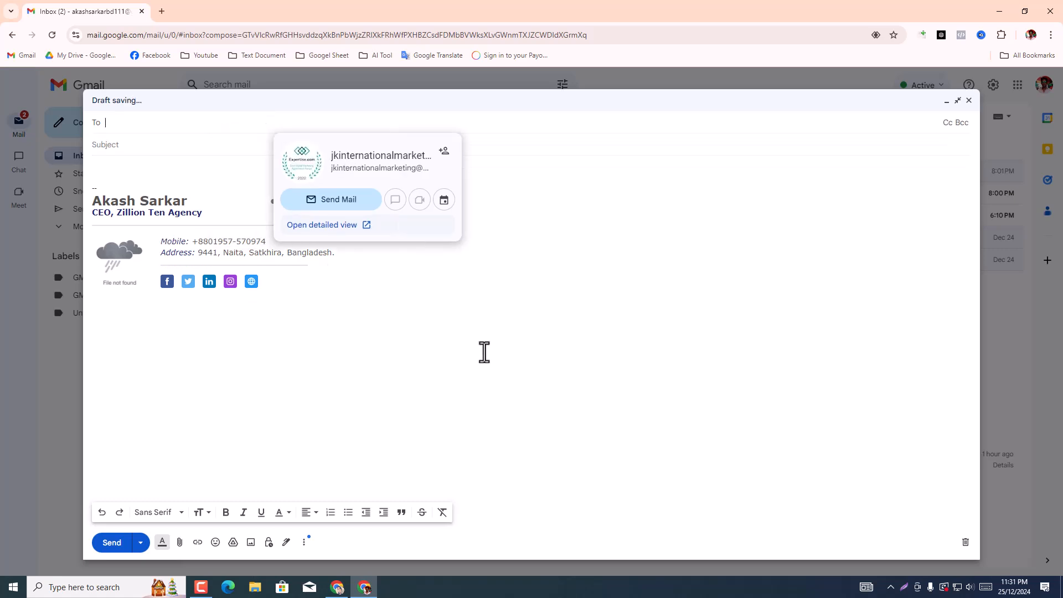
click(967, 105)
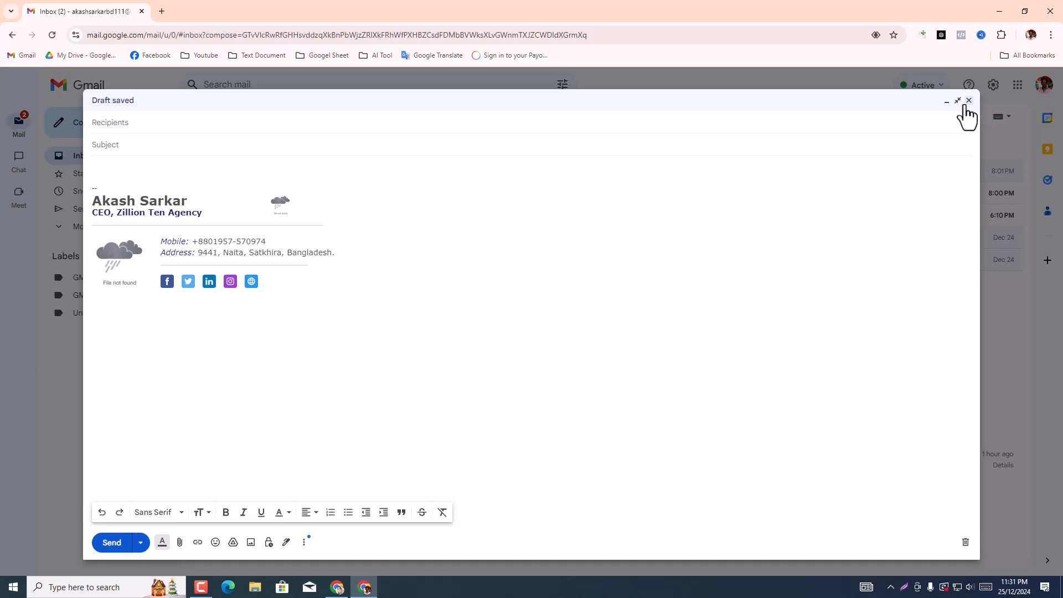